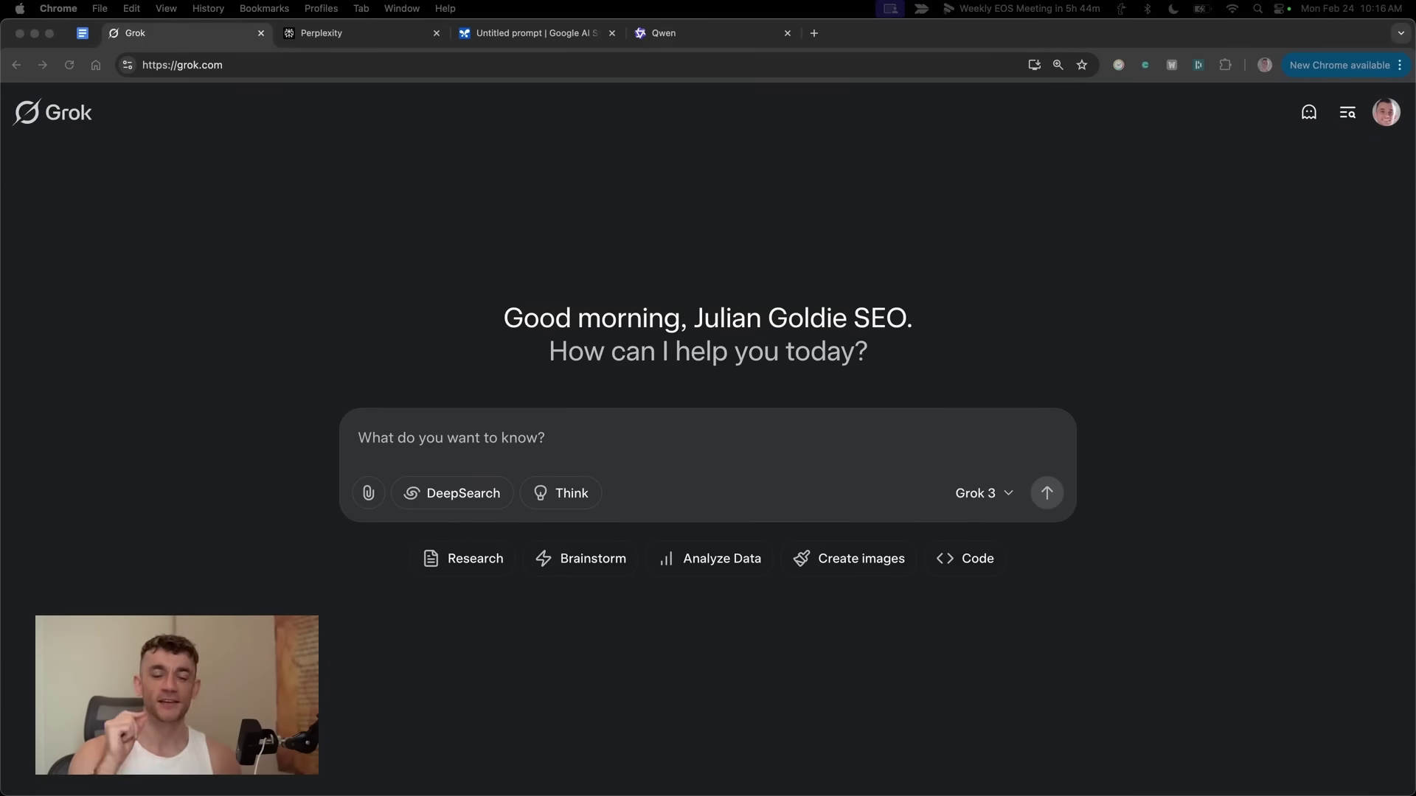
Step: Send Grok the prompt 'A UFC-style gladiator battle between AI robots in a packed arena - colisseum.'
{"action": "left_click", "coordinate": [170, 214]}
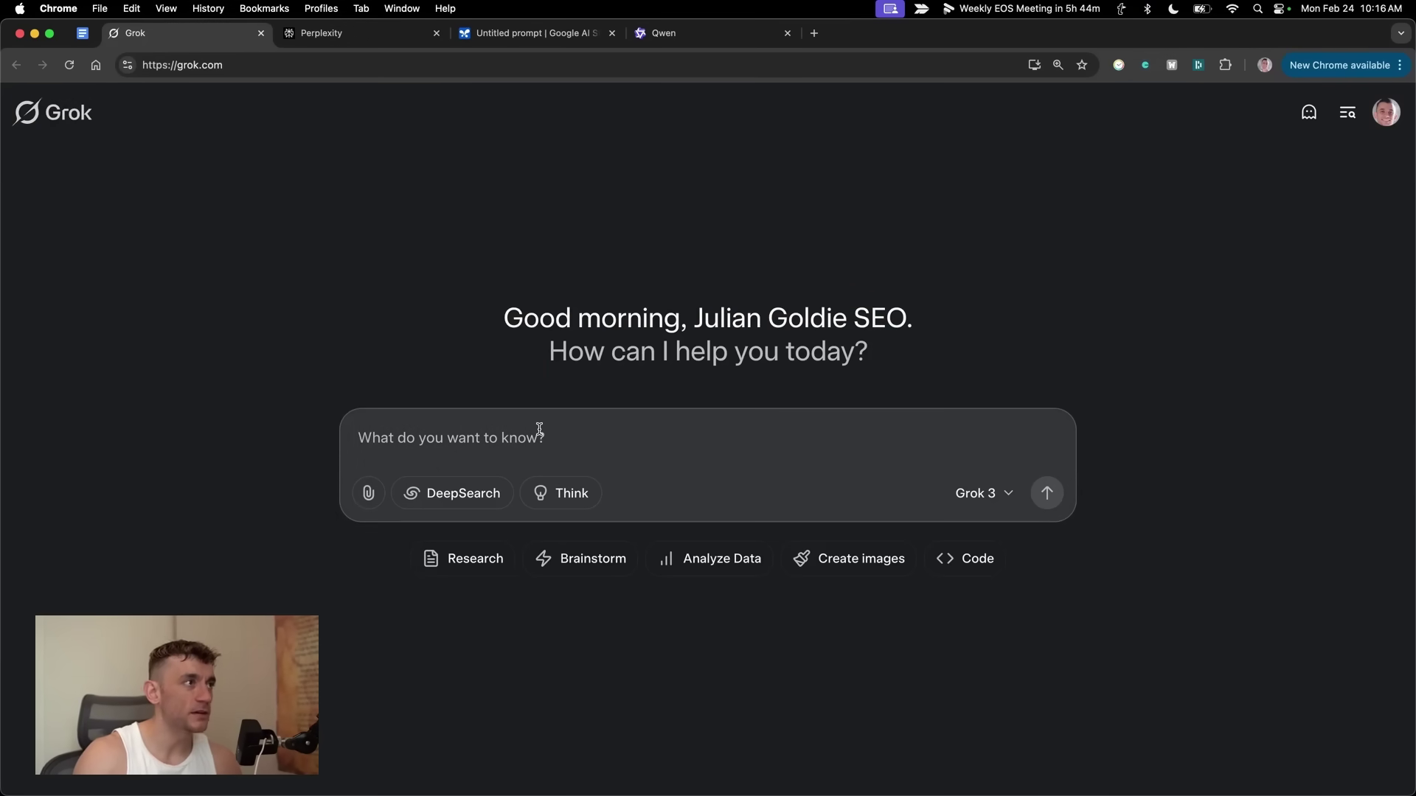
{"action": "type", "text": "🎬 A UFC-style gladiator battle between AI robots in a packed arena."}
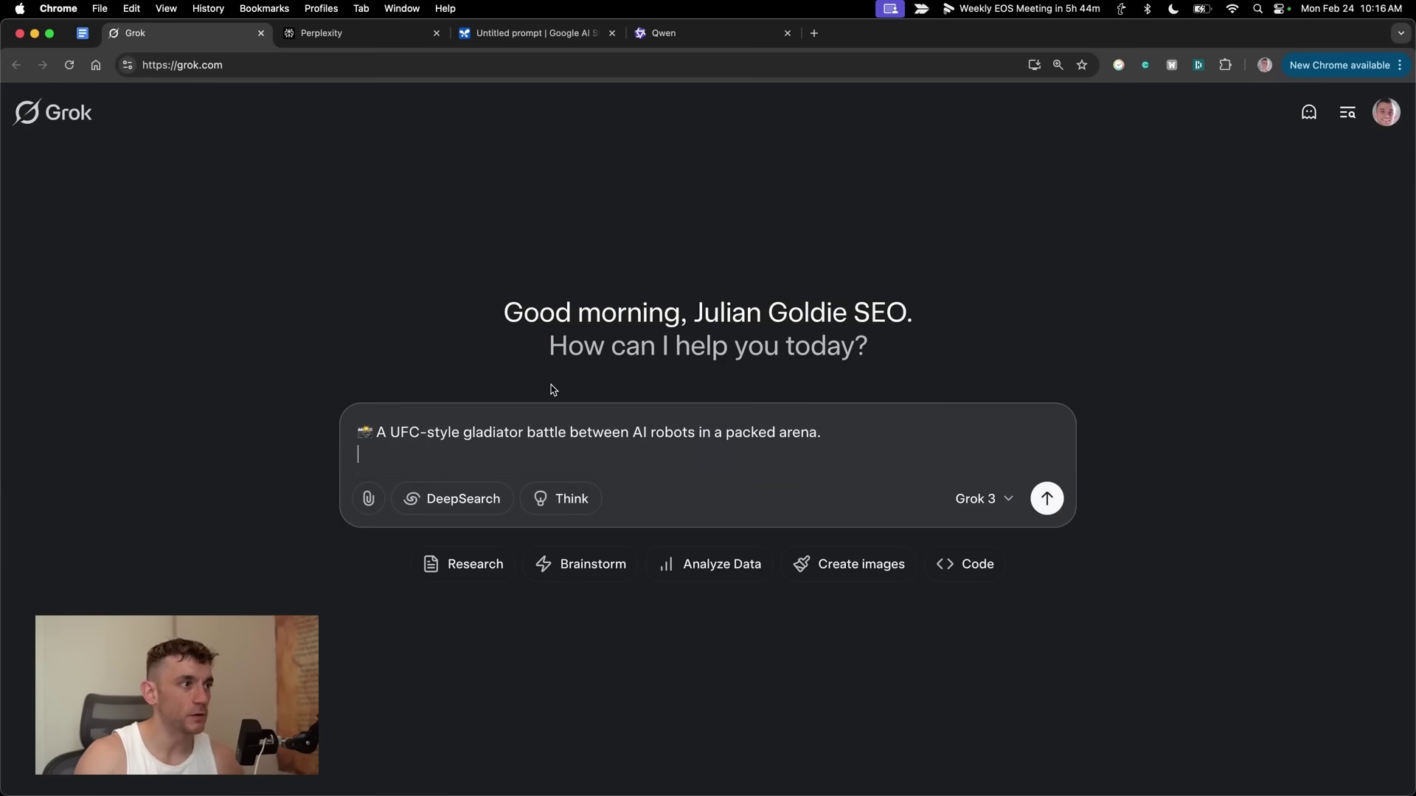
{"action": "key", "text": "BackSpace"}
{"action": "key", "text": "super+a"}
{"action": "key", "text": "Left"}
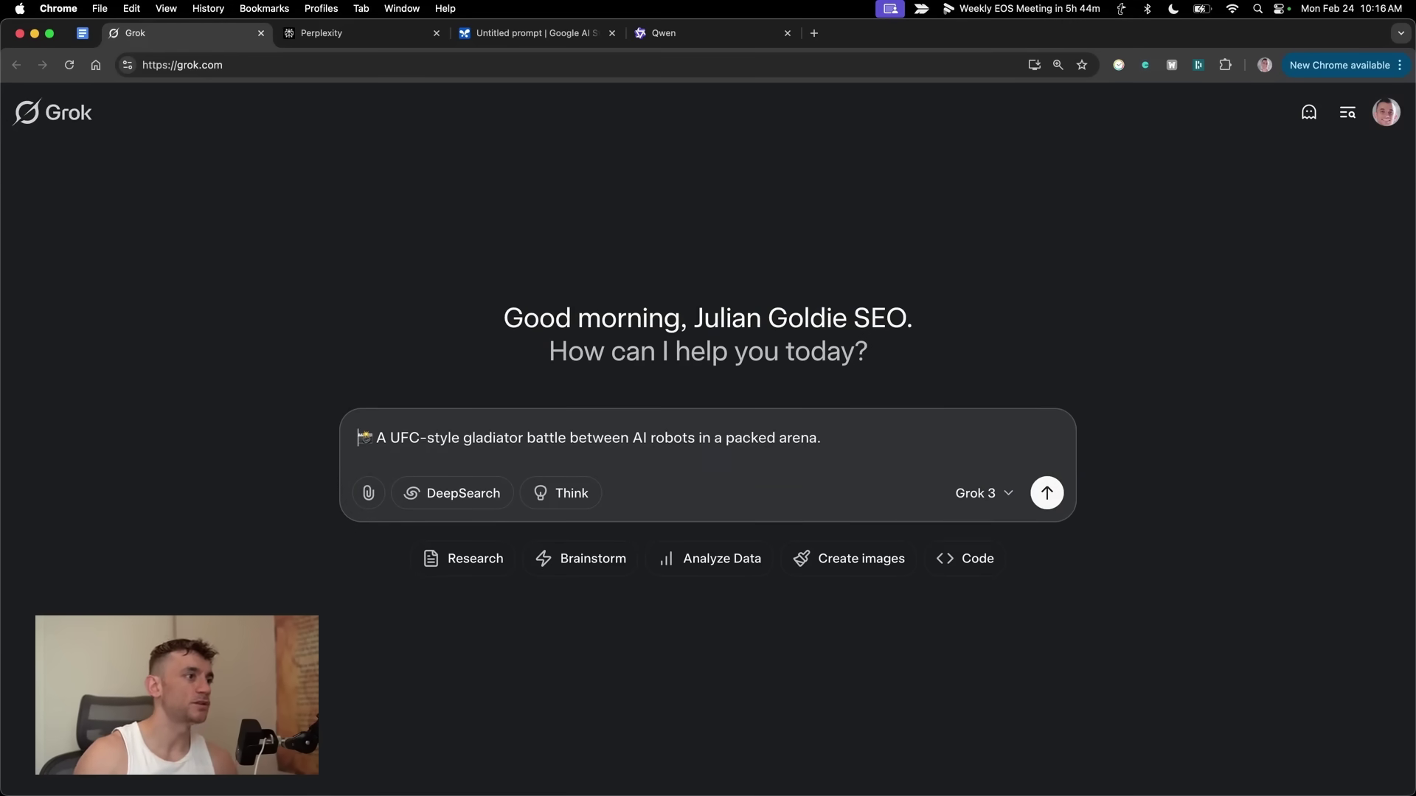
{"action": "key", "text": "super+a"}
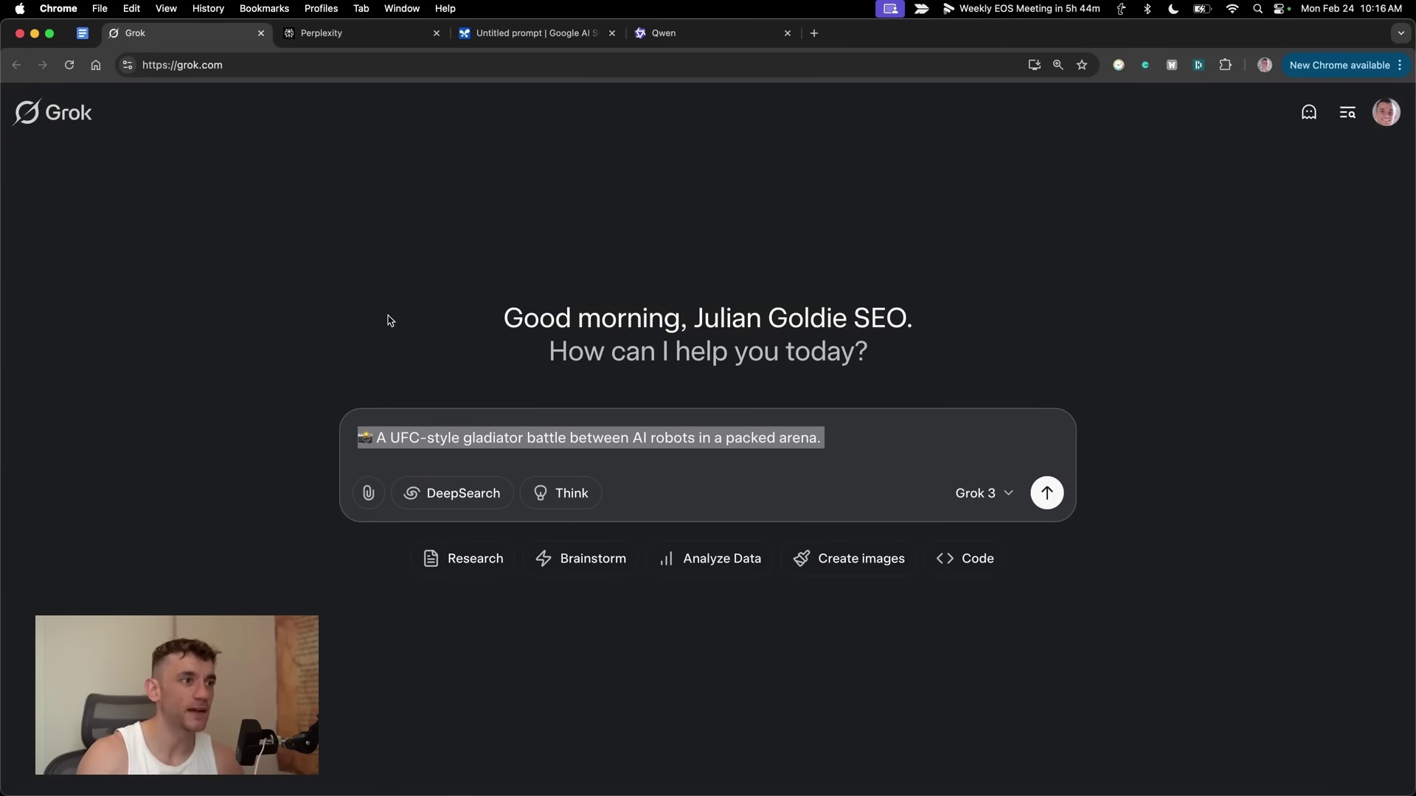
{"action": "key", "text": "Return"}
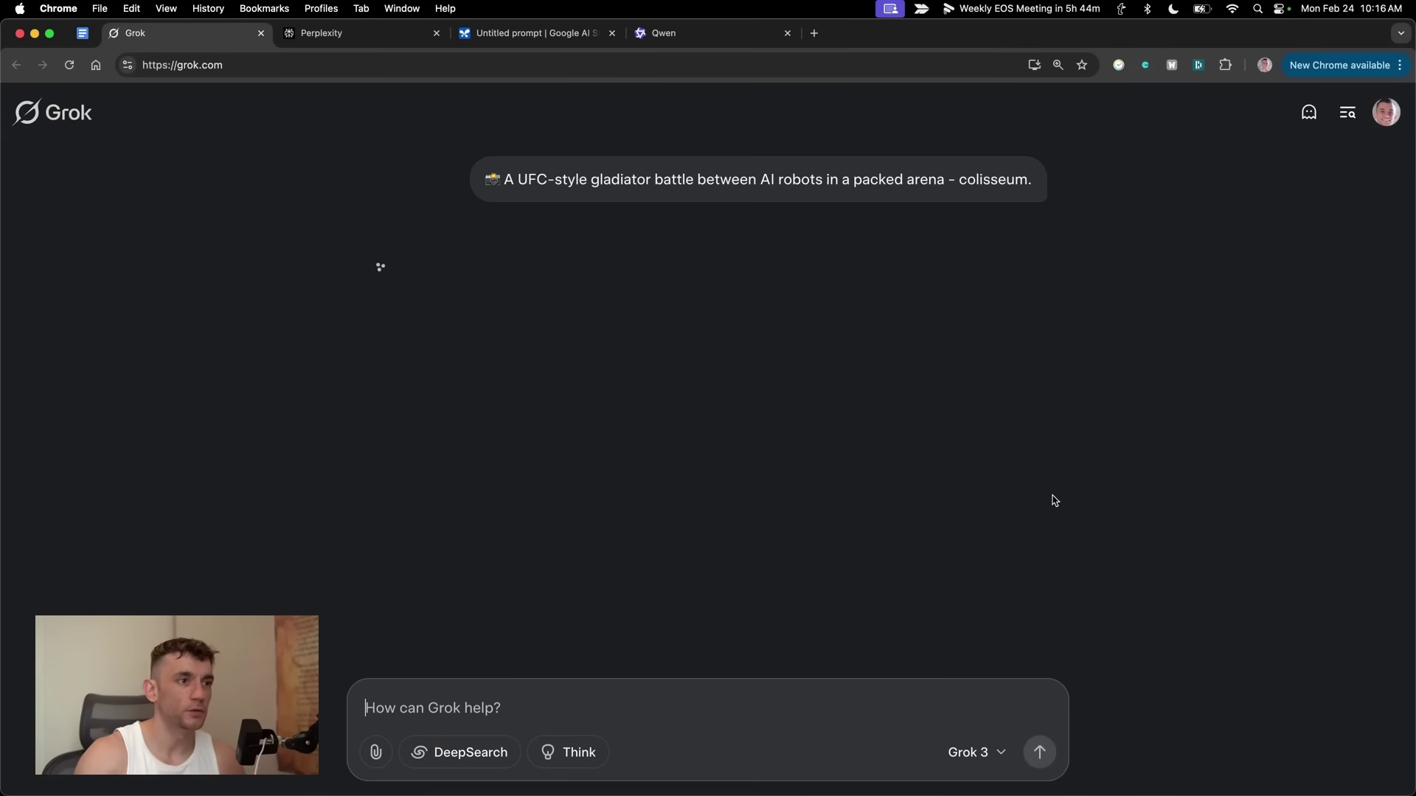
Step: Generate a Photograph-style image of the robot gladiator battle in Perplexity
{"action": "key", "text": "ctrl+Tab"}
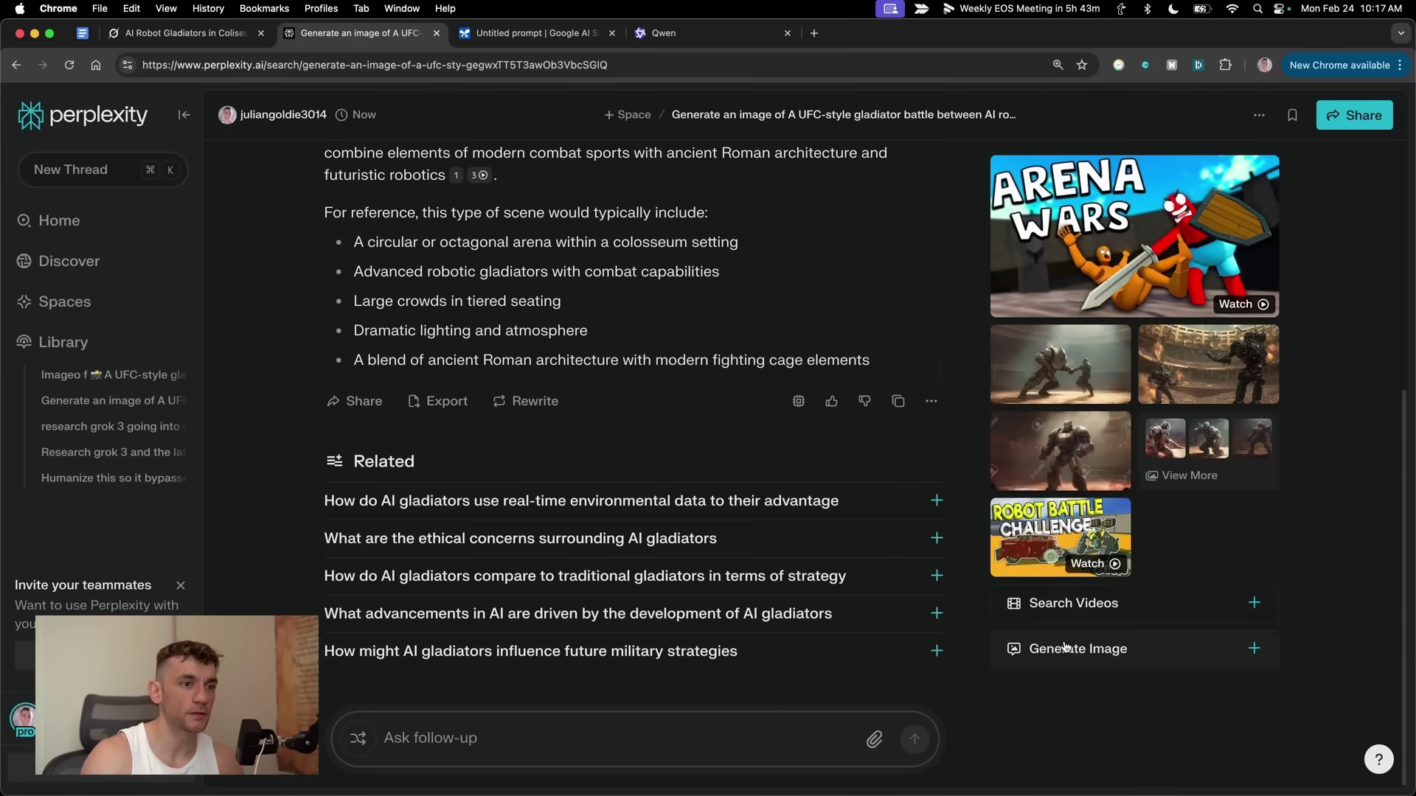
{"action": "left_click", "coordinate": [1059, 653]}
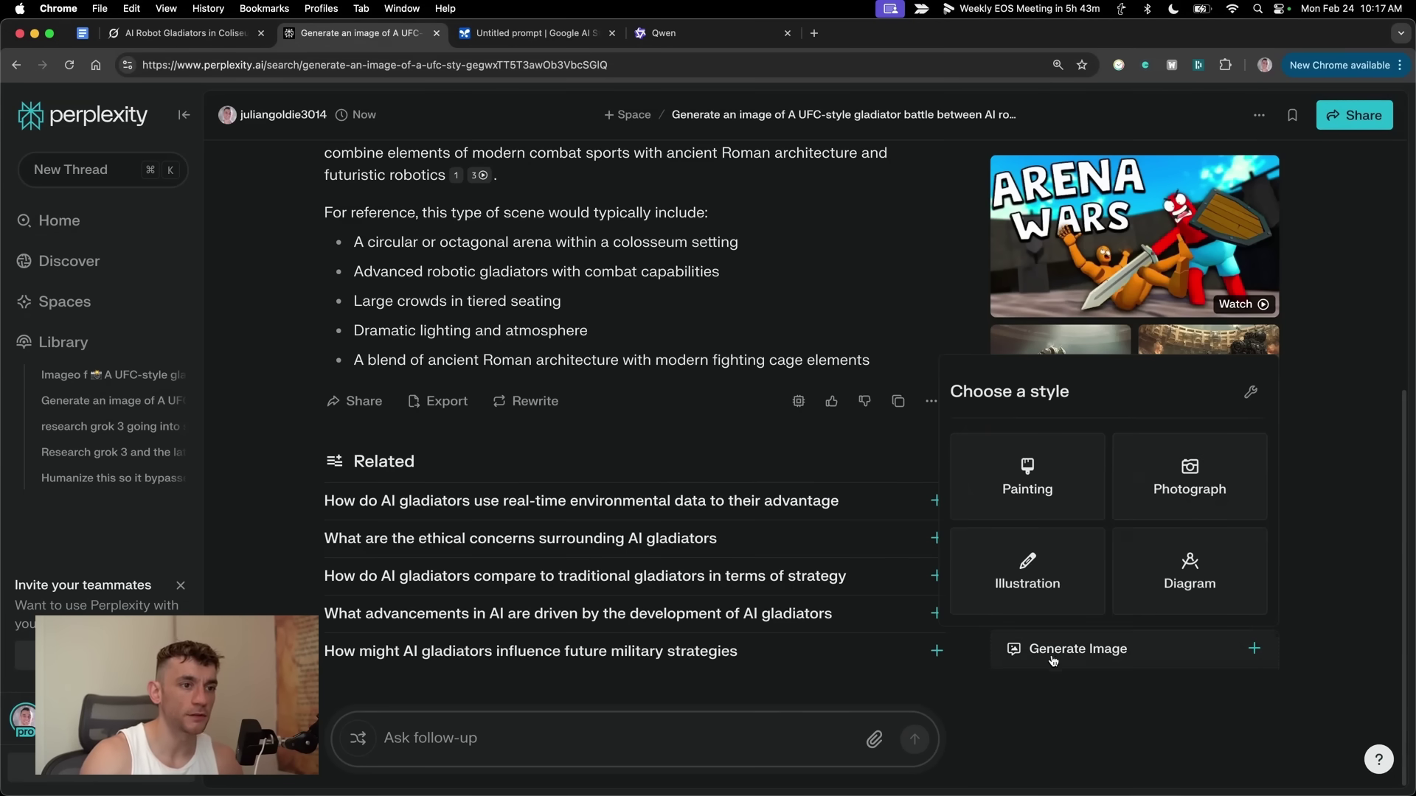
{"action": "left_click", "coordinate": [1192, 487]}
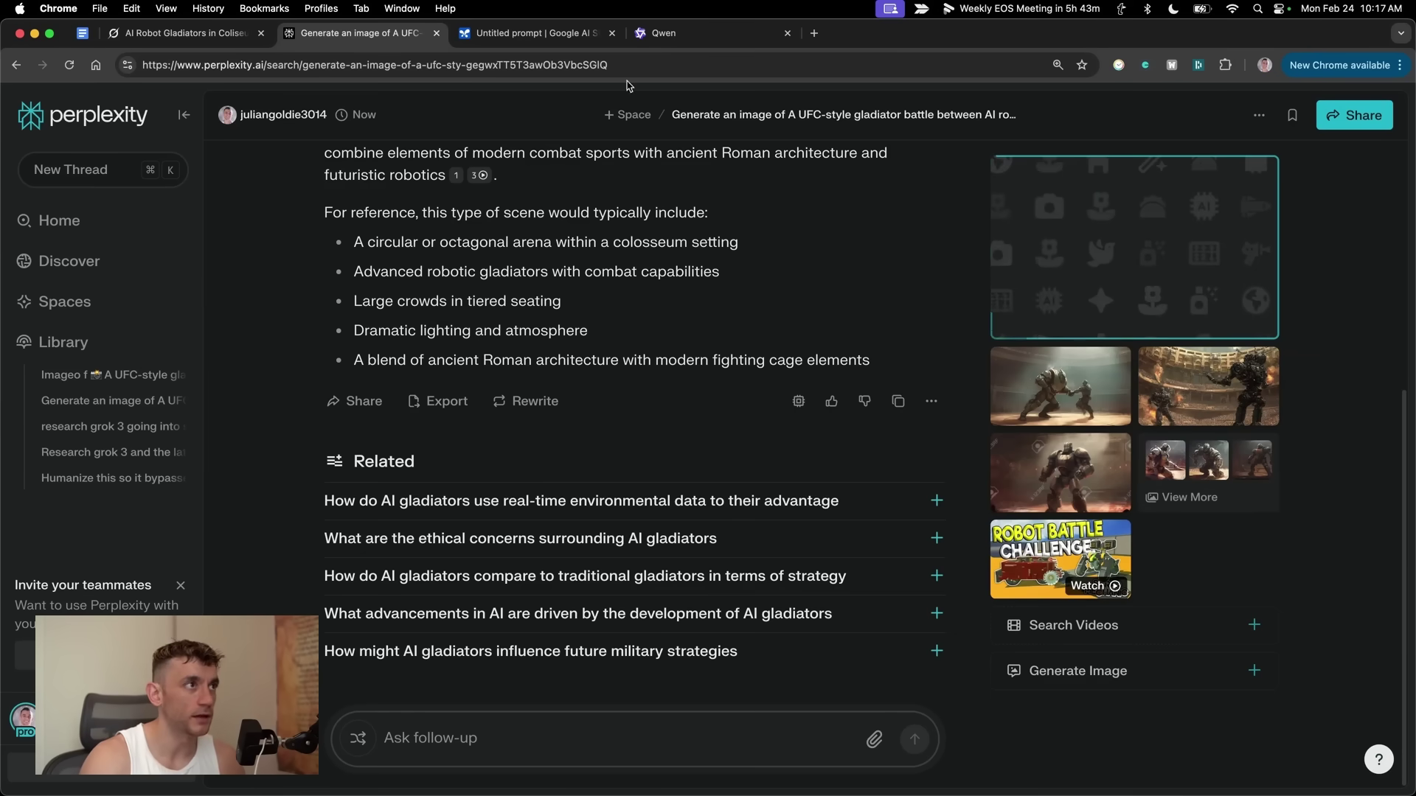
{"action": "left_click", "coordinate": [559, 34]}
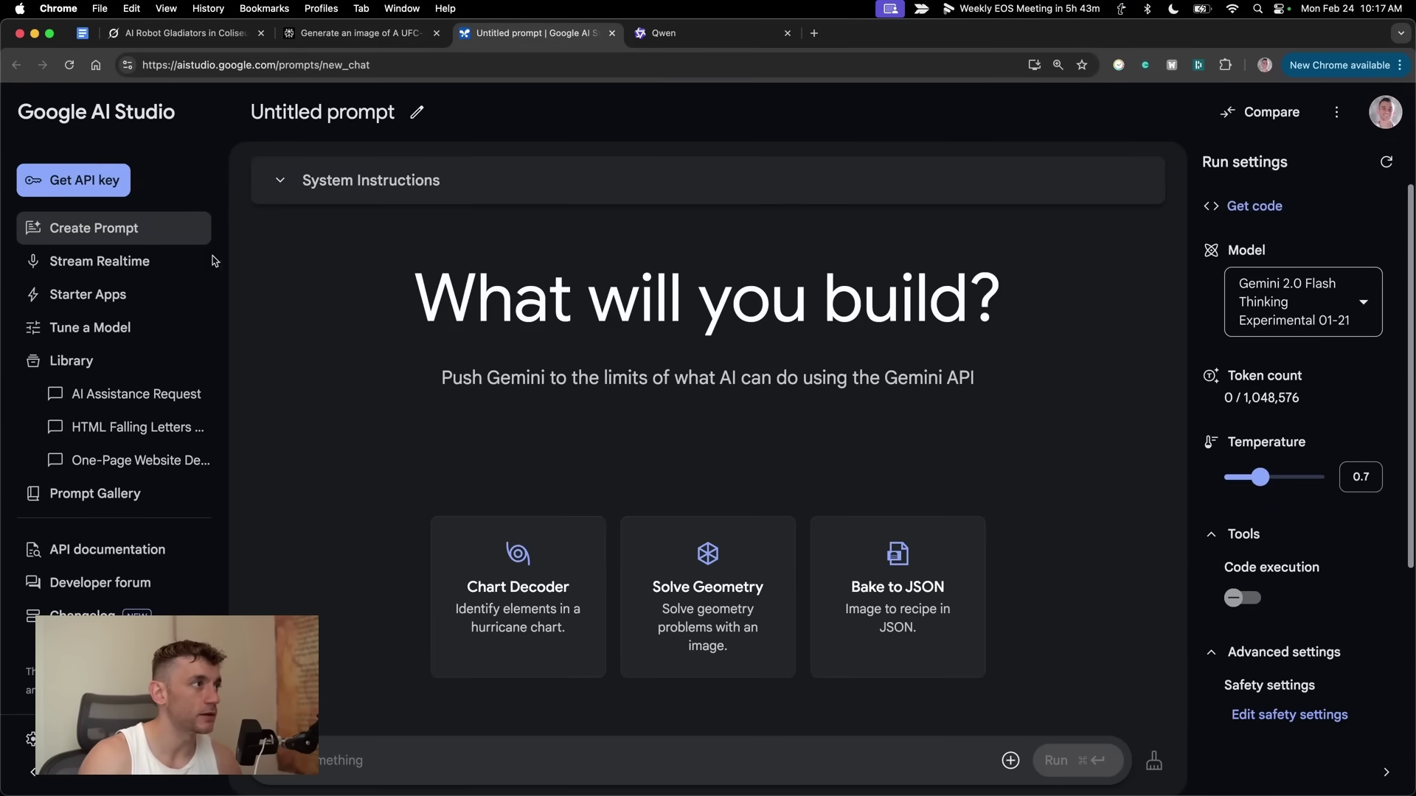
Step: Change the Google AI Studio run-settings model to Gemini 2.0 Flash
{"action": "left_click", "coordinate": [1309, 286]}
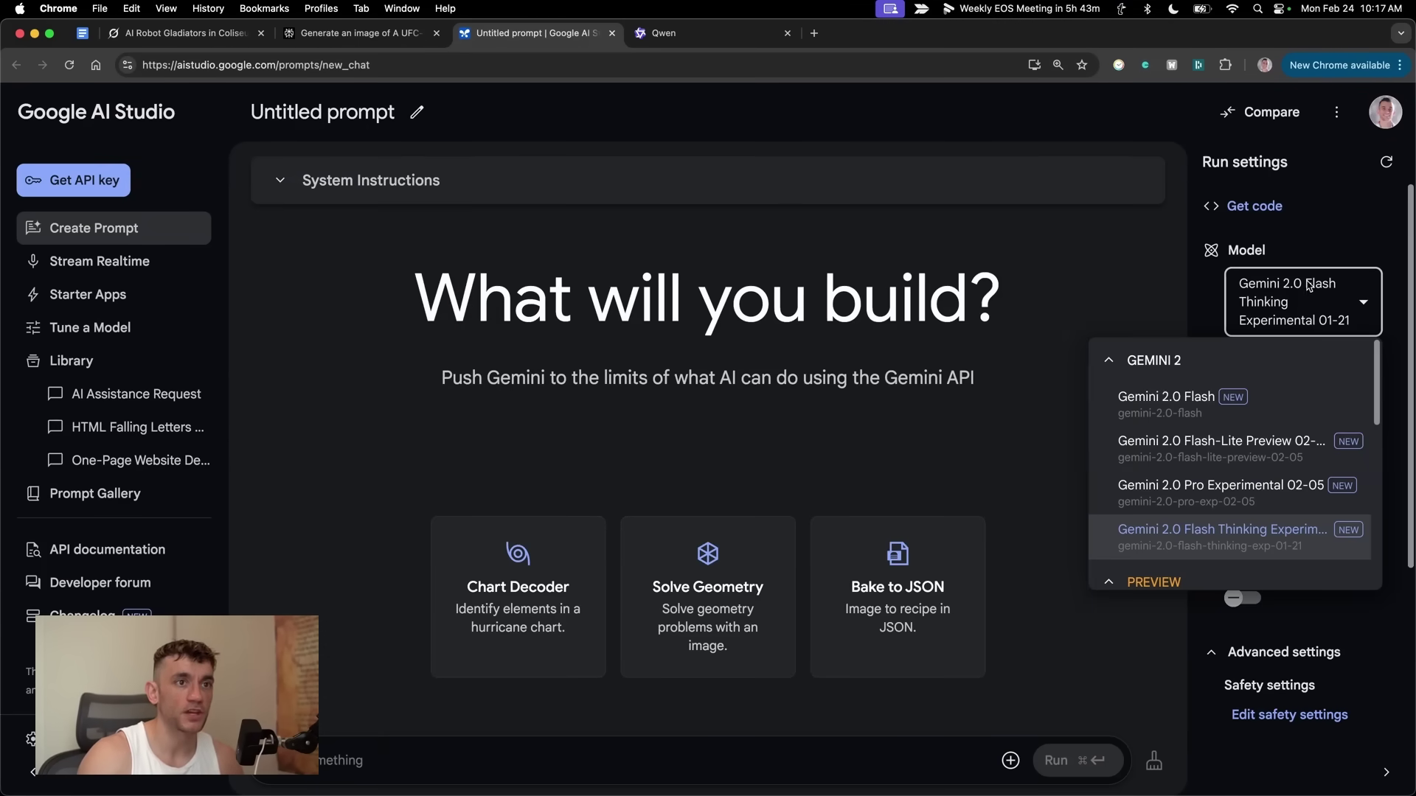
{"action": "left_click", "coordinate": [1165, 402]}
{"action": "left_click", "coordinate": [1305, 285]}
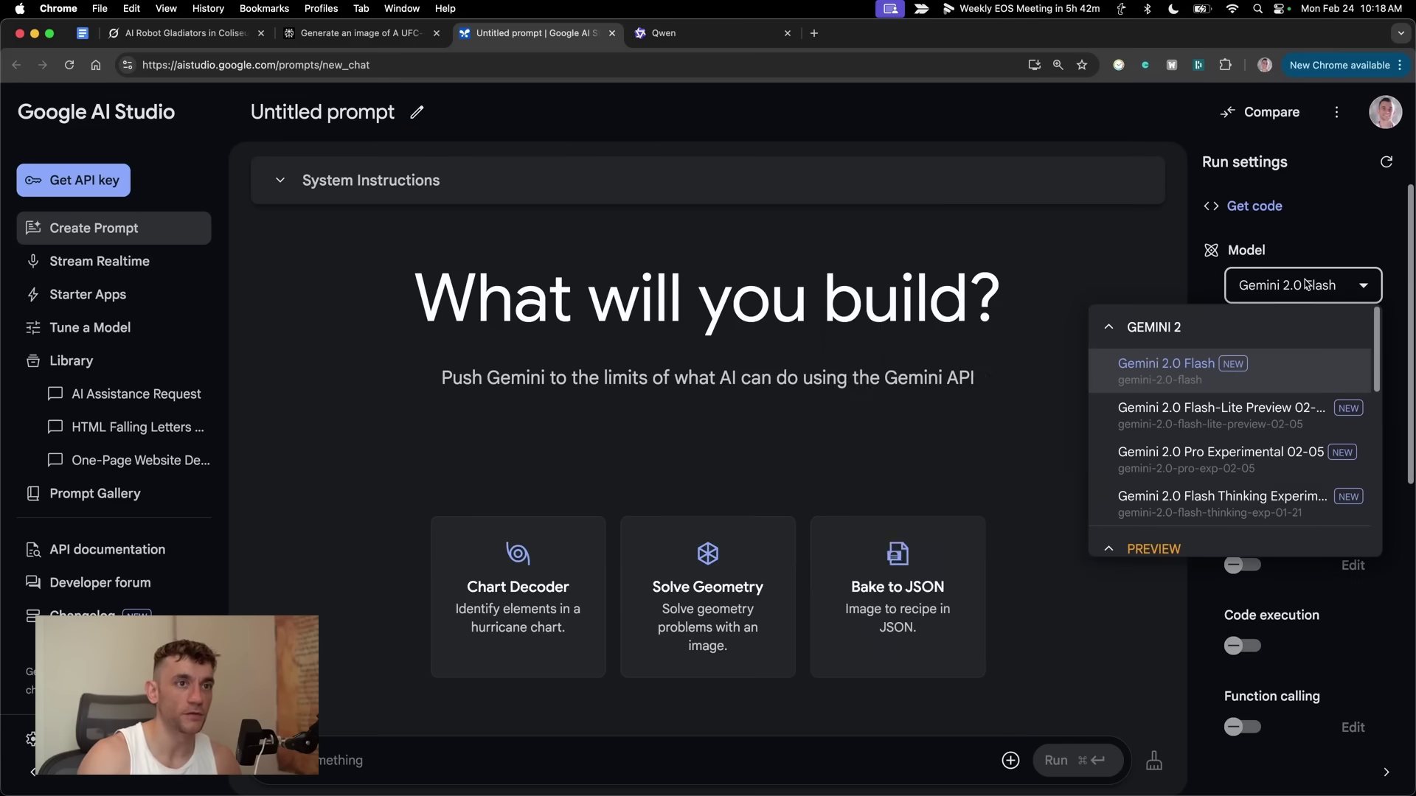
{"action": "mouse_move", "coordinate": [1217, 409]}
{"action": "left_click", "coordinate": [488, 484]}
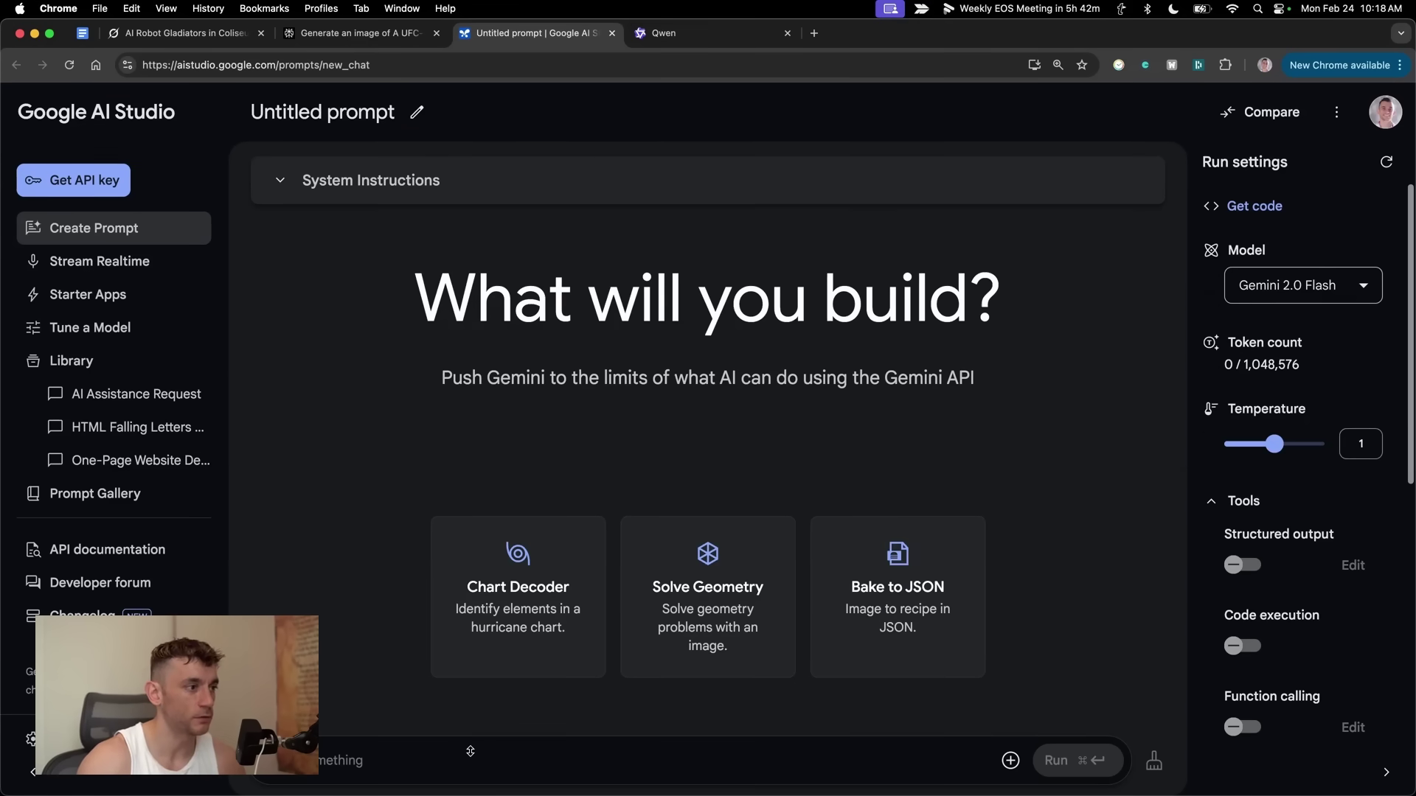
{"action": "key", "text": "ctrl+Tab"}
Step: With Image Generation on, send Qwen the pasted robot gladiator colosseum prompt
{"action": "left_click", "coordinate": [741, 426]}
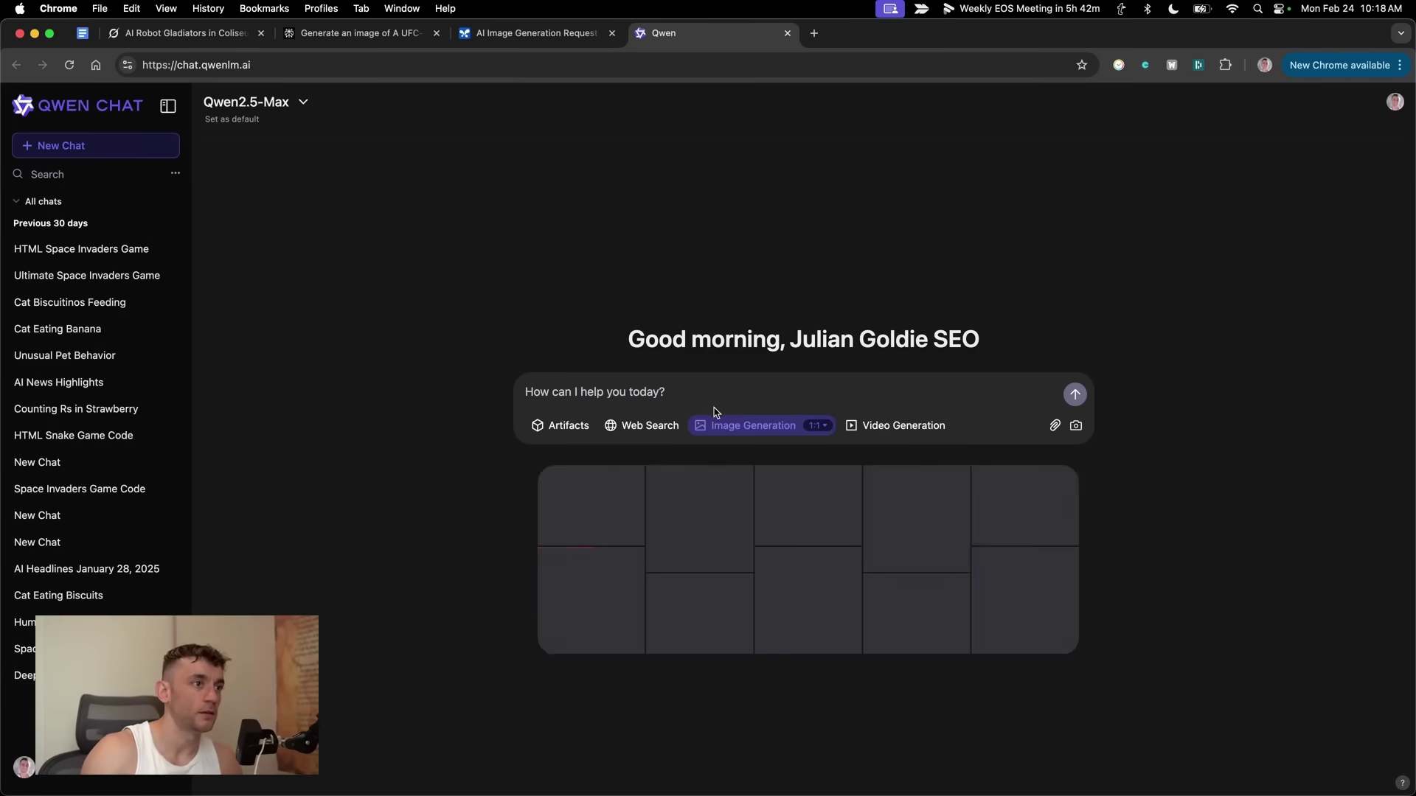
{"action": "left_click", "coordinate": [723, 395]}
{"action": "type", "text": "Generate an image of A UFC-style gladiator battle between AI robots in a packed arena - colisseum."}
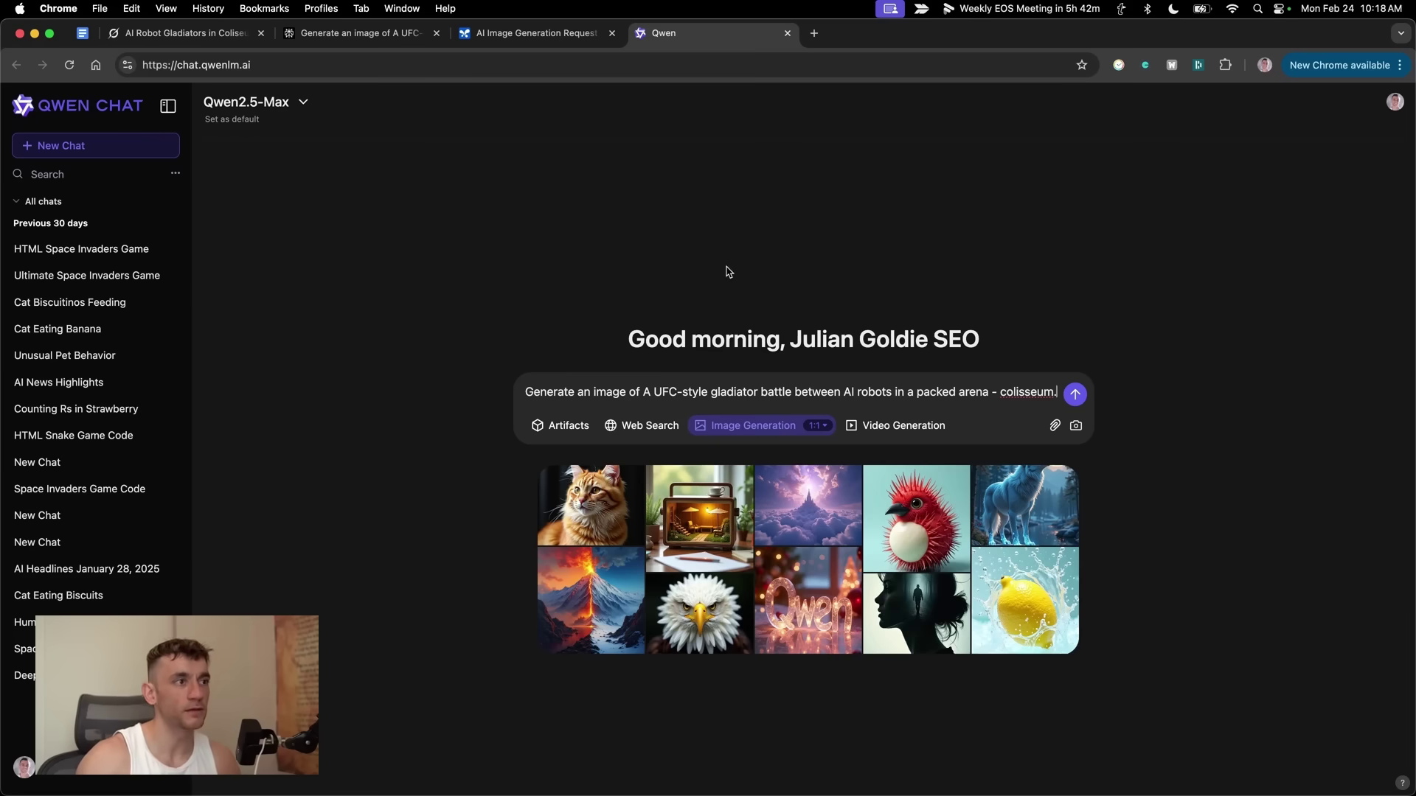
{"action": "left_click", "coordinate": [1074, 394]}
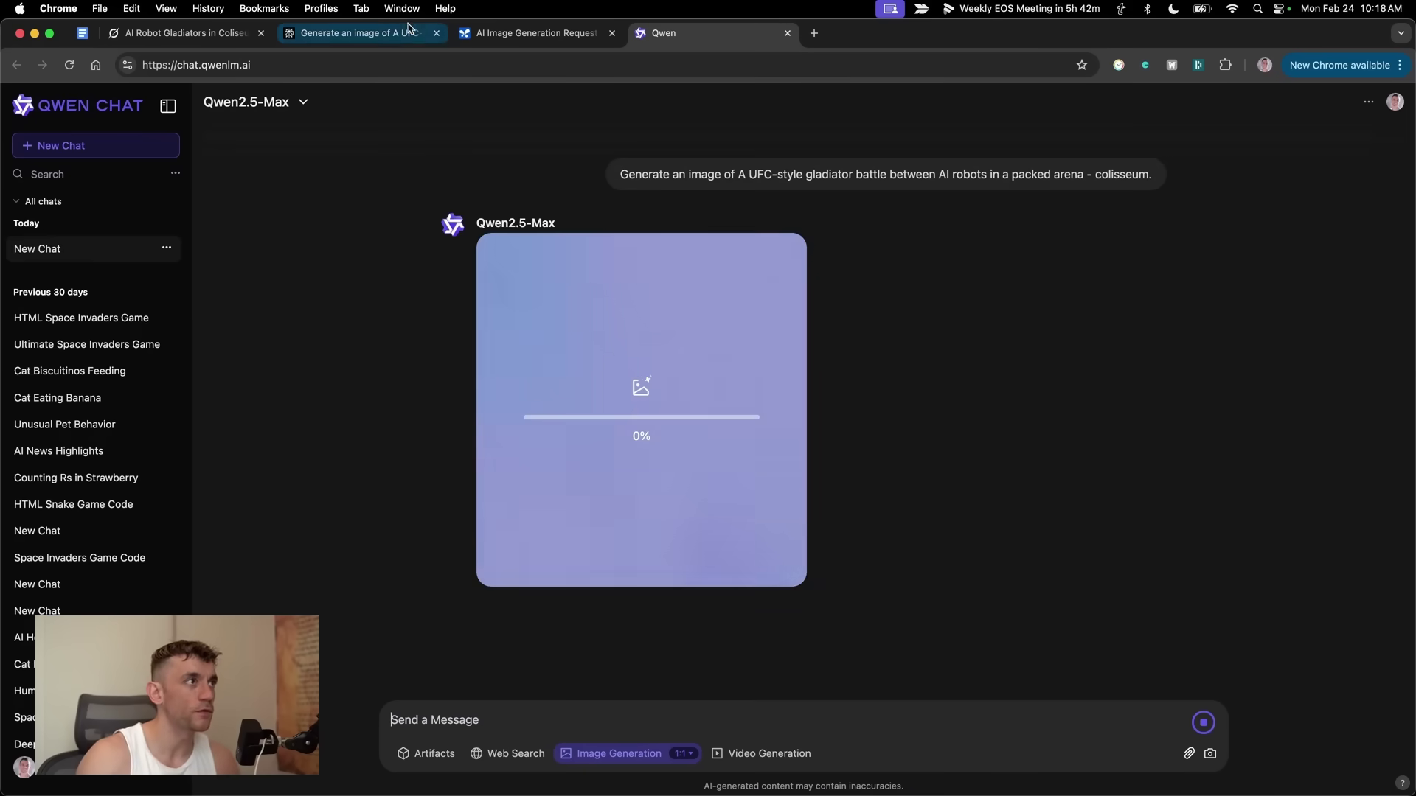
Step: Check the other tabs' progress, then view Qwen's generated colosseum robot image enlarged
{"action": "left_click", "coordinate": [347, 36]}
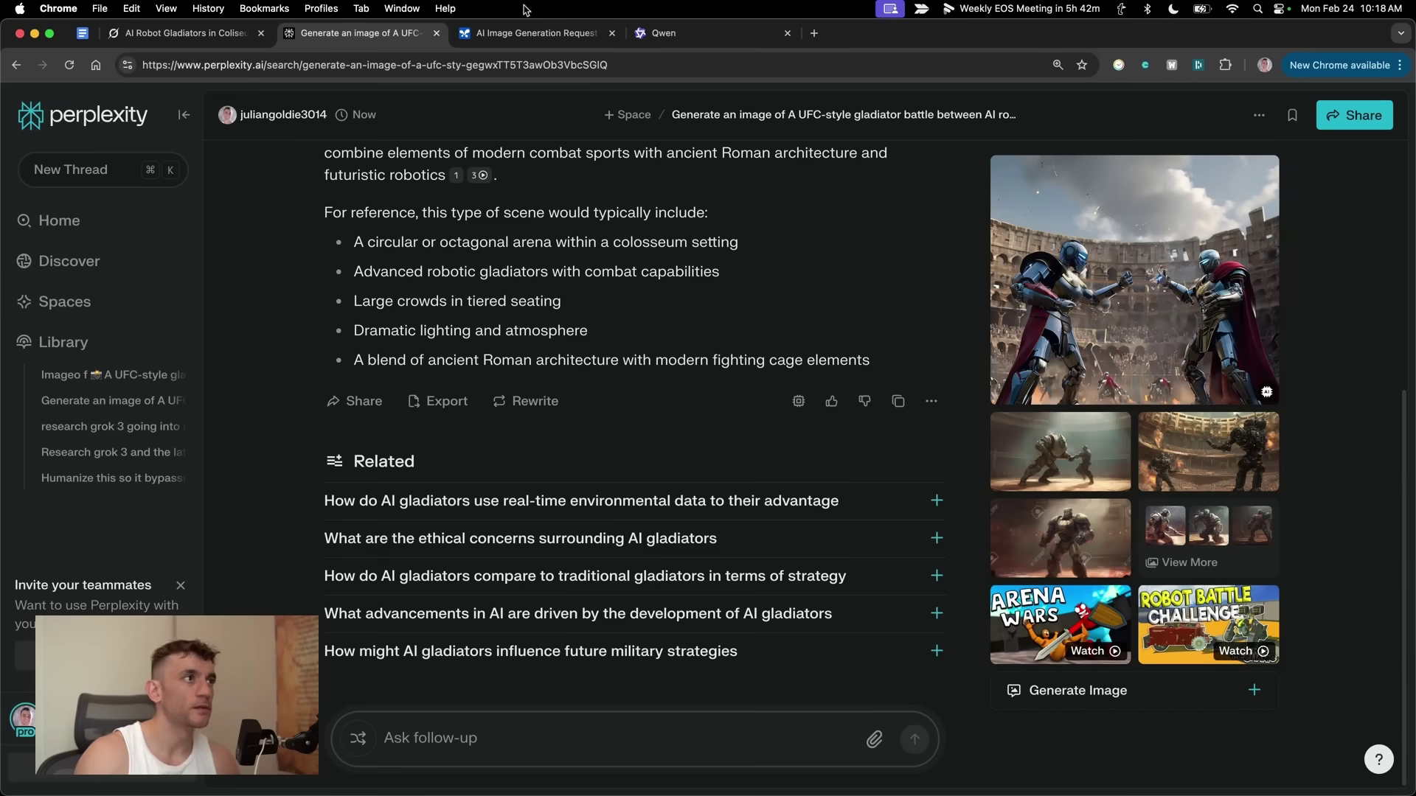
{"action": "left_click", "coordinate": [510, 33]}
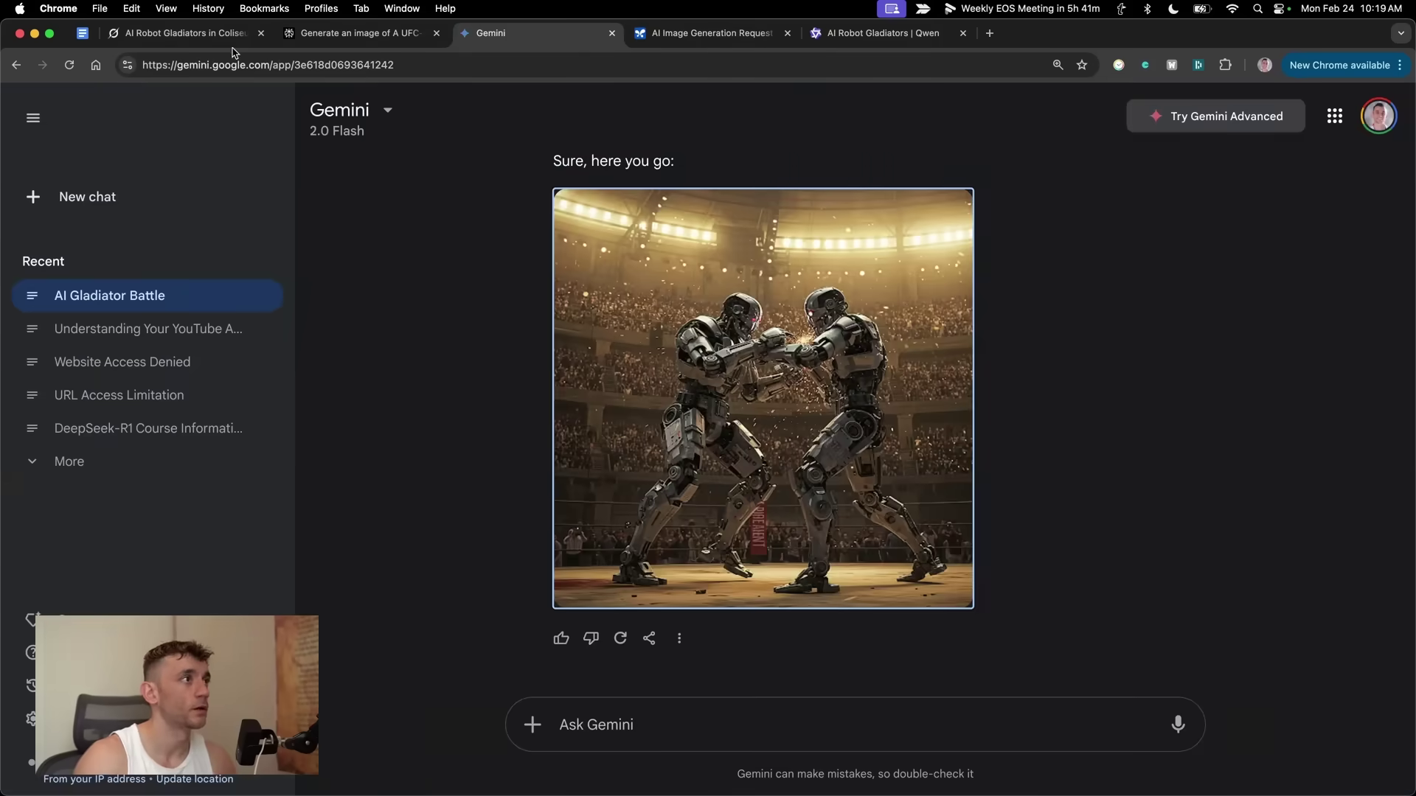
{"action": "left_click", "coordinate": [707, 33]}
{"action": "left_click_drag", "start_coordinate": [619, 175], "coordinate": [1178, 183]}
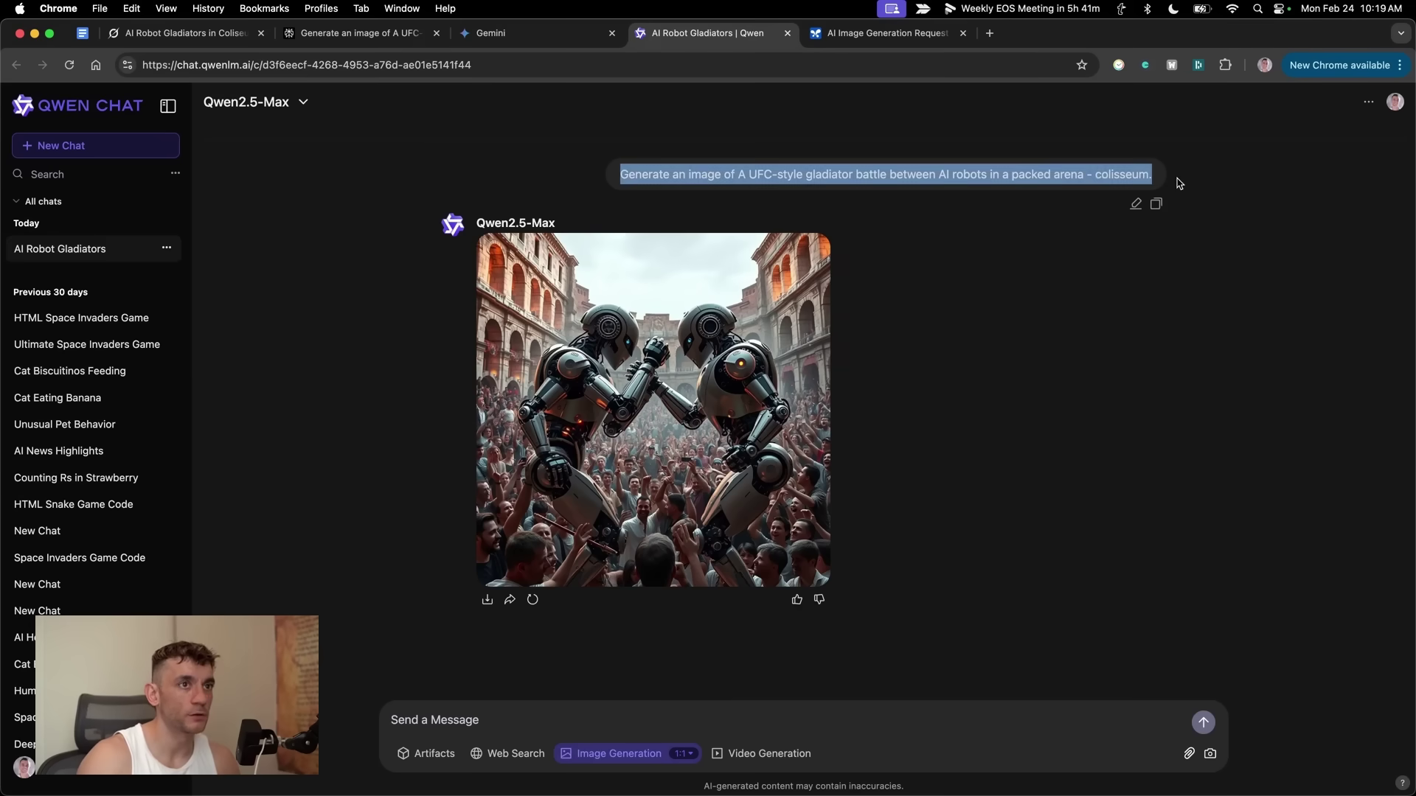
{"action": "left_click", "coordinate": [890, 507]}
{"action": "key", "text": "super+equal"}
{"action": "key", "text": "super+equal"}
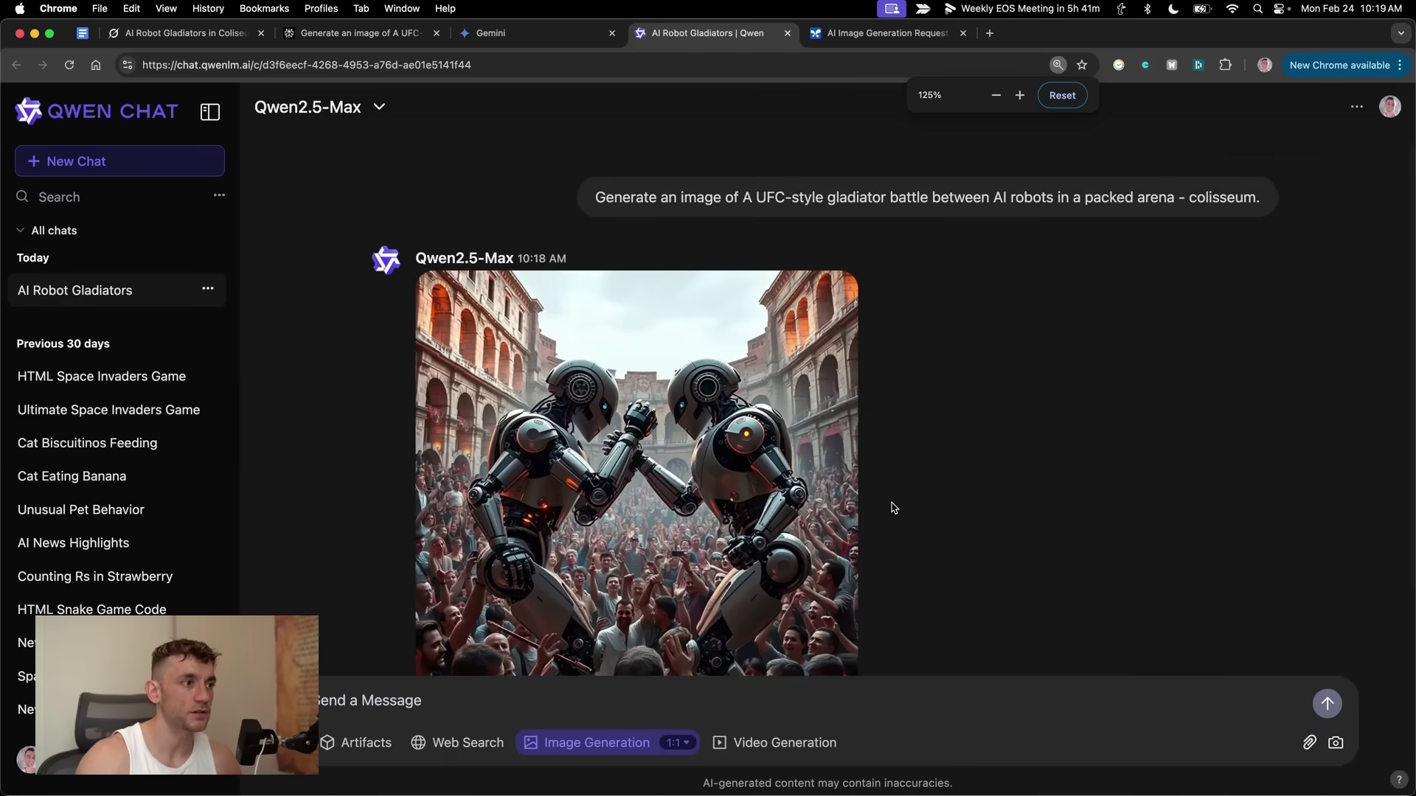
{"action": "scroll", "coordinate": [922, 543], "scroll_direction": "down", "scroll_amount": 2}
{"action": "left_click", "coordinate": [680, 476]}
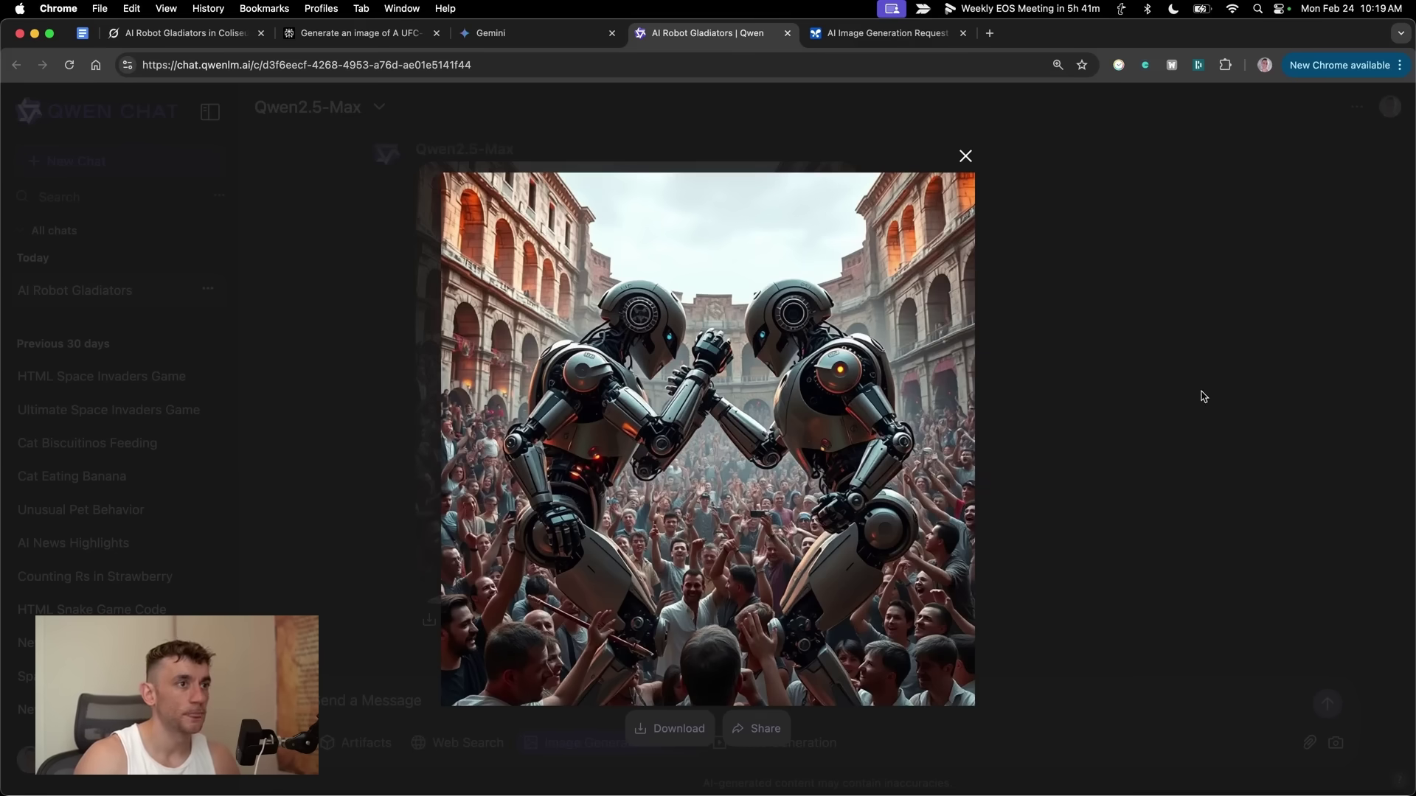
{"action": "left_click", "coordinate": [184, 32]}
Step: Flip between Grok's two robot fight images full screen, ending on the second
{"action": "left_click", "coordinate": [693, 455]}
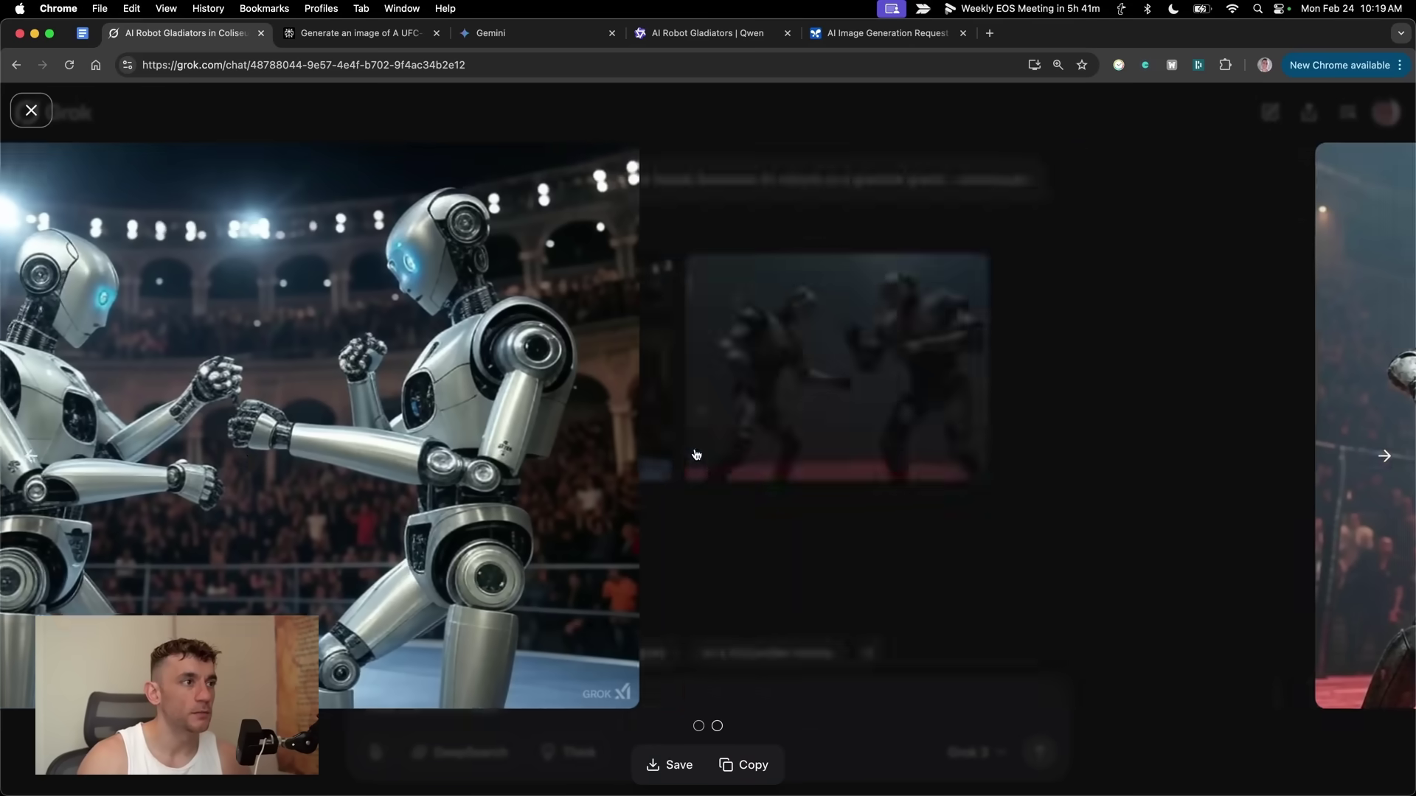
{"action": "key", "text": "Left"}
{"action": "key", "text": "Right"}
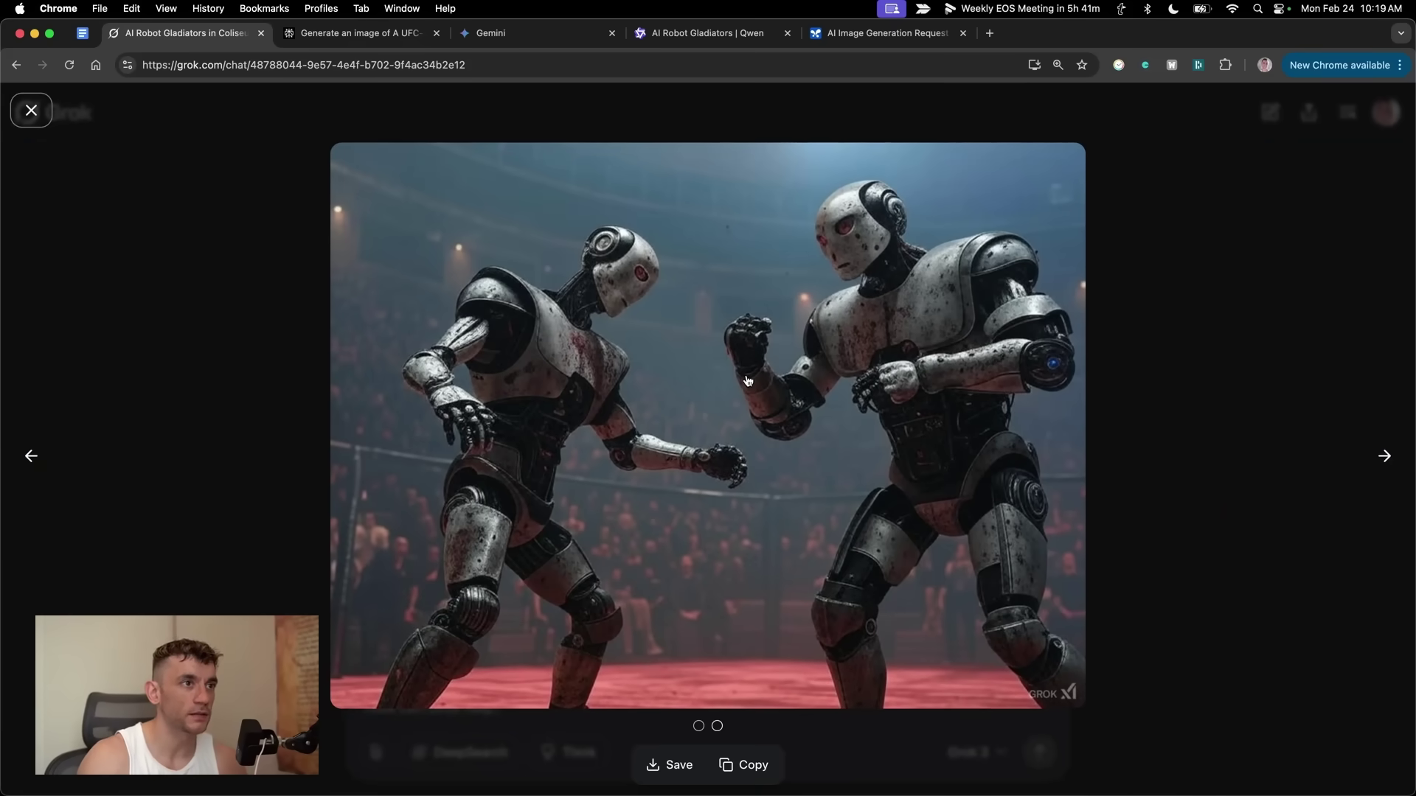
Step: Open Perplexity's caped-robot colosseum image in the viewer, comparing the other result images
{"action": "key", "text": "ctrl+Tab"}
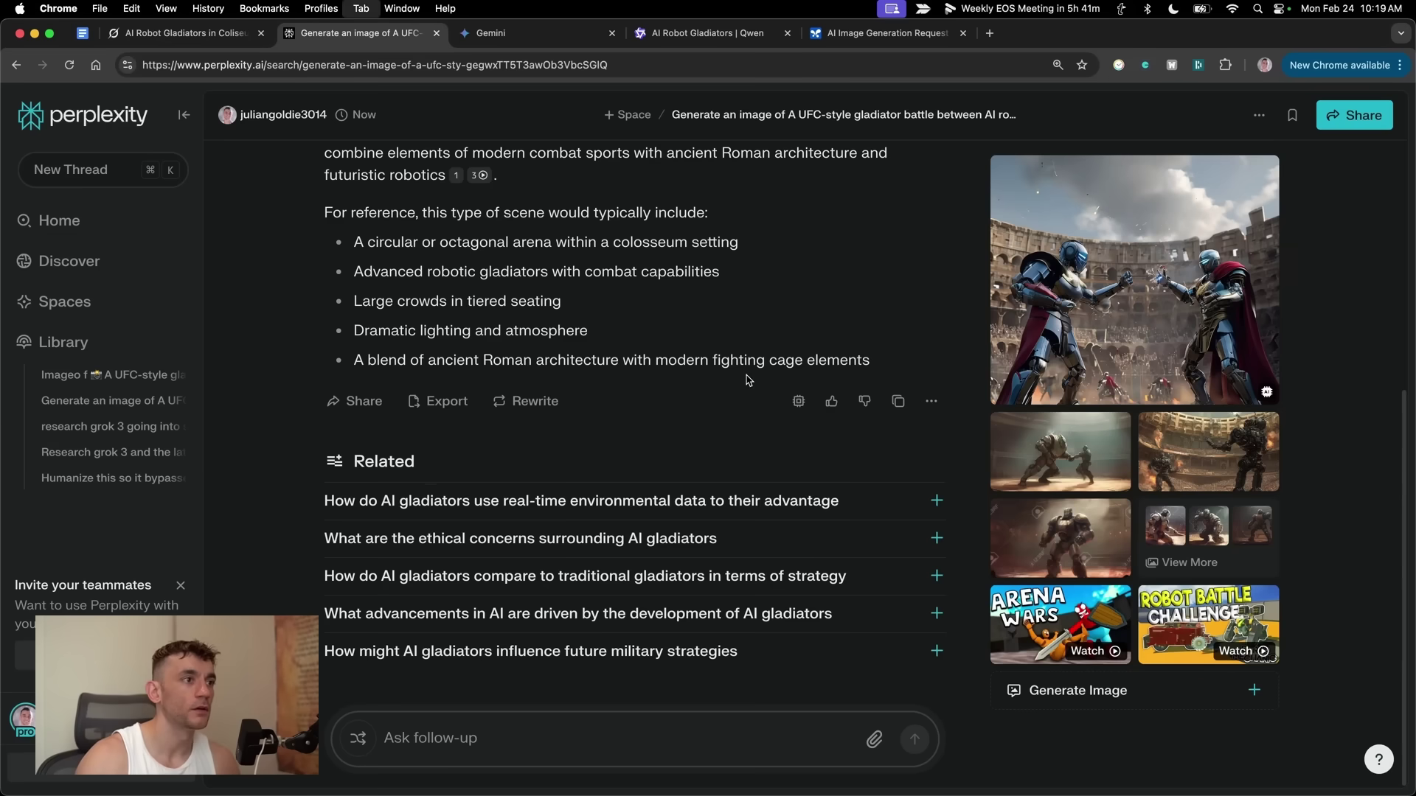
{"action": "left_click", "coordinate": [1127, 263]}
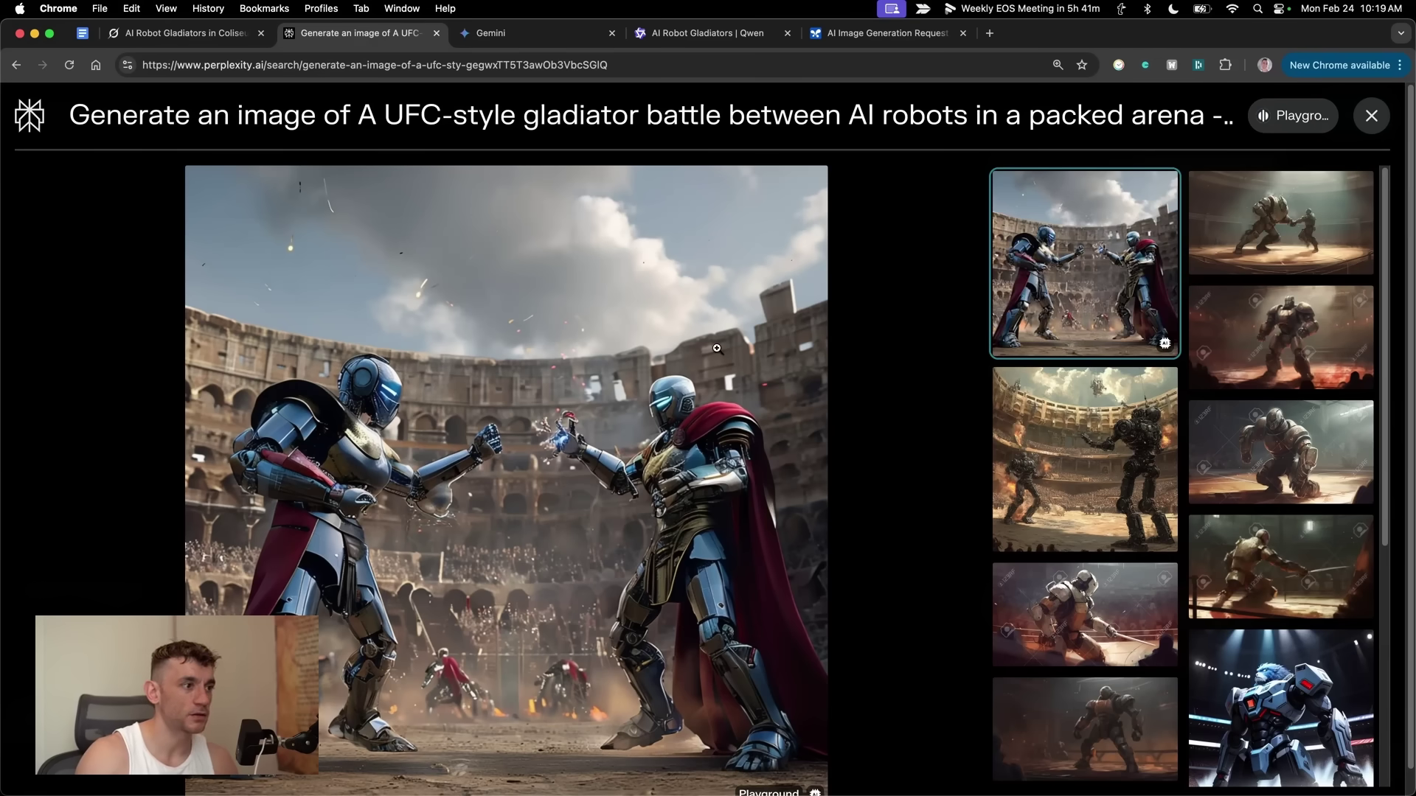
{"action": "left_click", "coordinate": [1289, 214]}
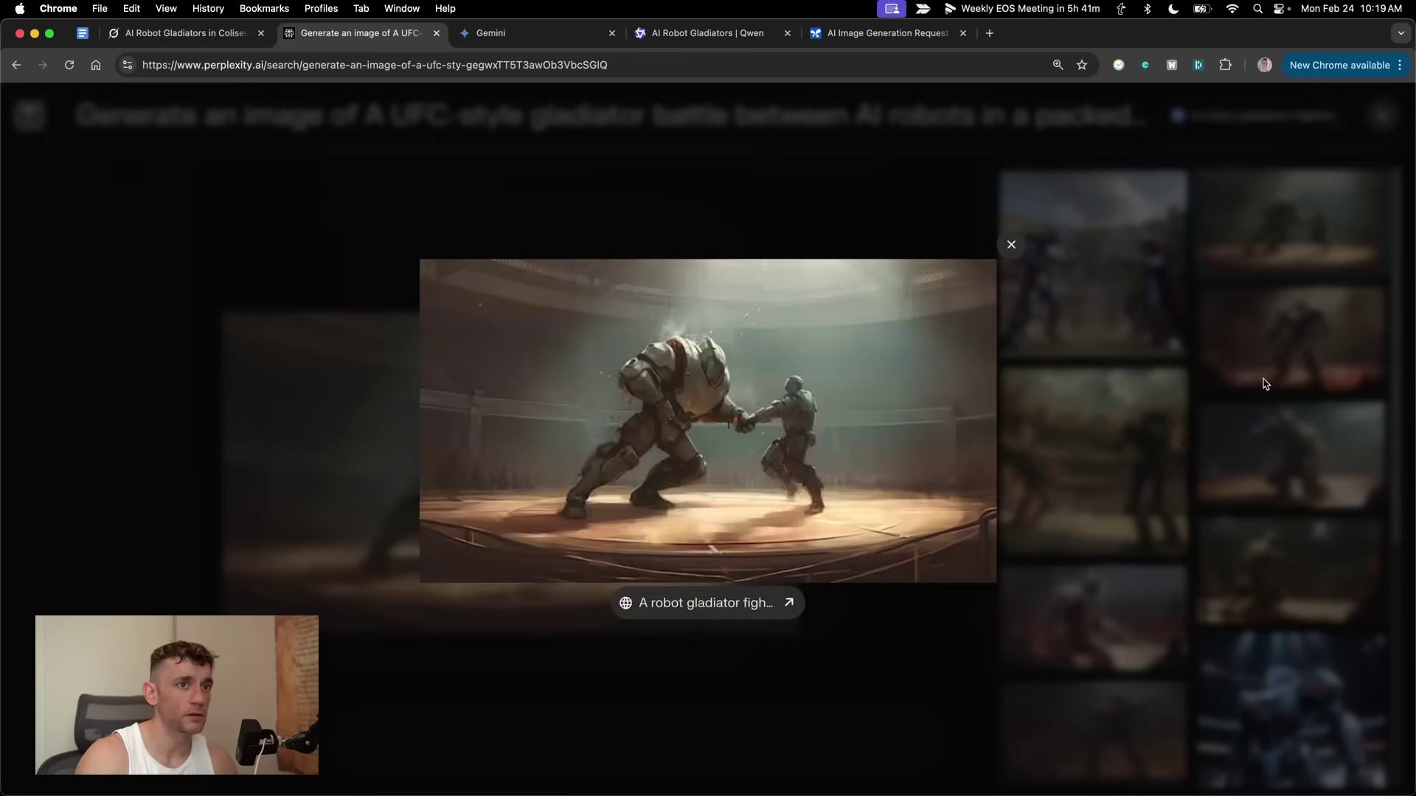
{"action": "left_click", "coordinate": [1266, 383]}
{"action": "left_click", "coordinate": [1103, 467]}
{"action": "left_click", "coordinate": [1103, 467]}
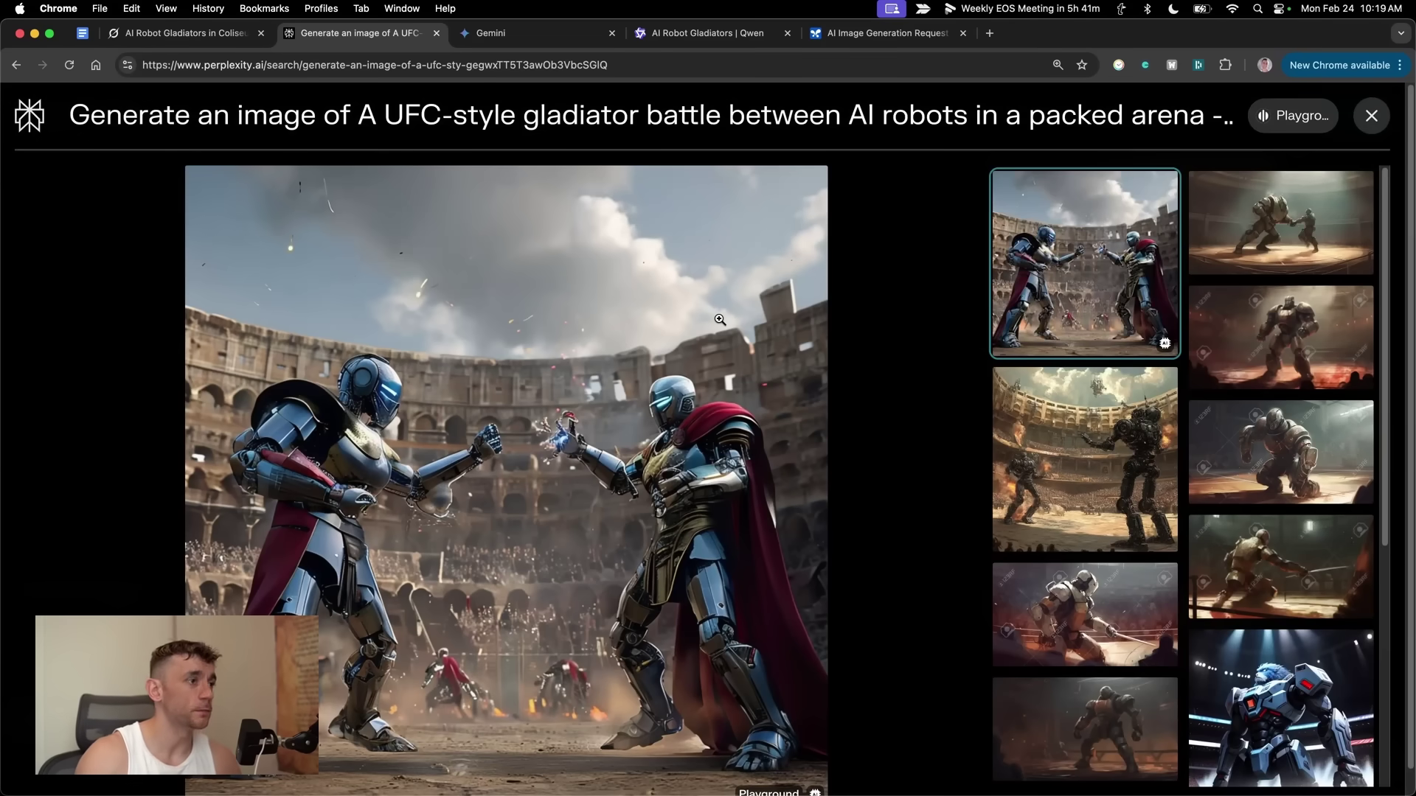
Step: Open Gemini's arena robot image full screen and compare it with Qwen's result
{"action": "key", "text": "ctrl+Tab"}
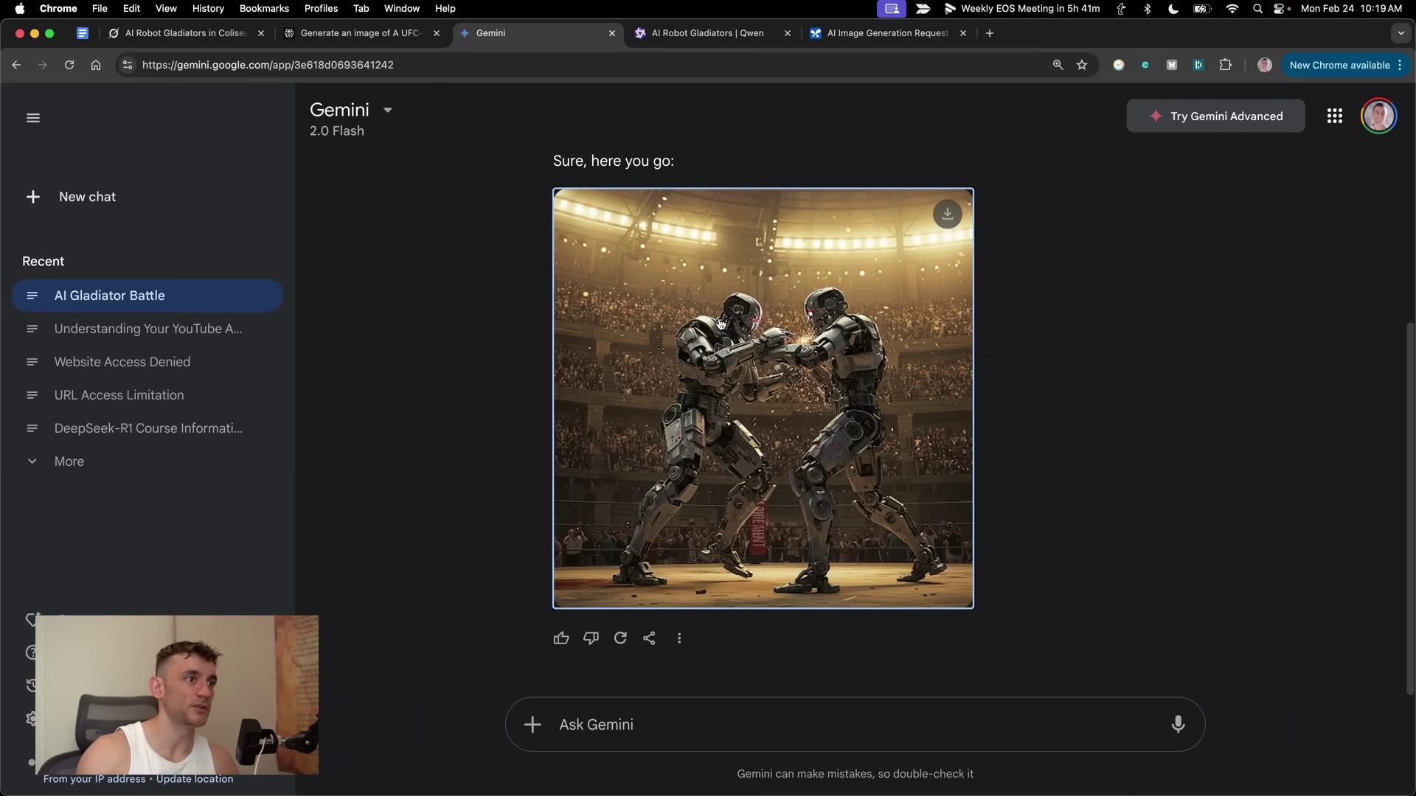
{"action": "left_click", "coordinate": [817, 325]}
{"action": "key", "text": "ctrl+Tab"}
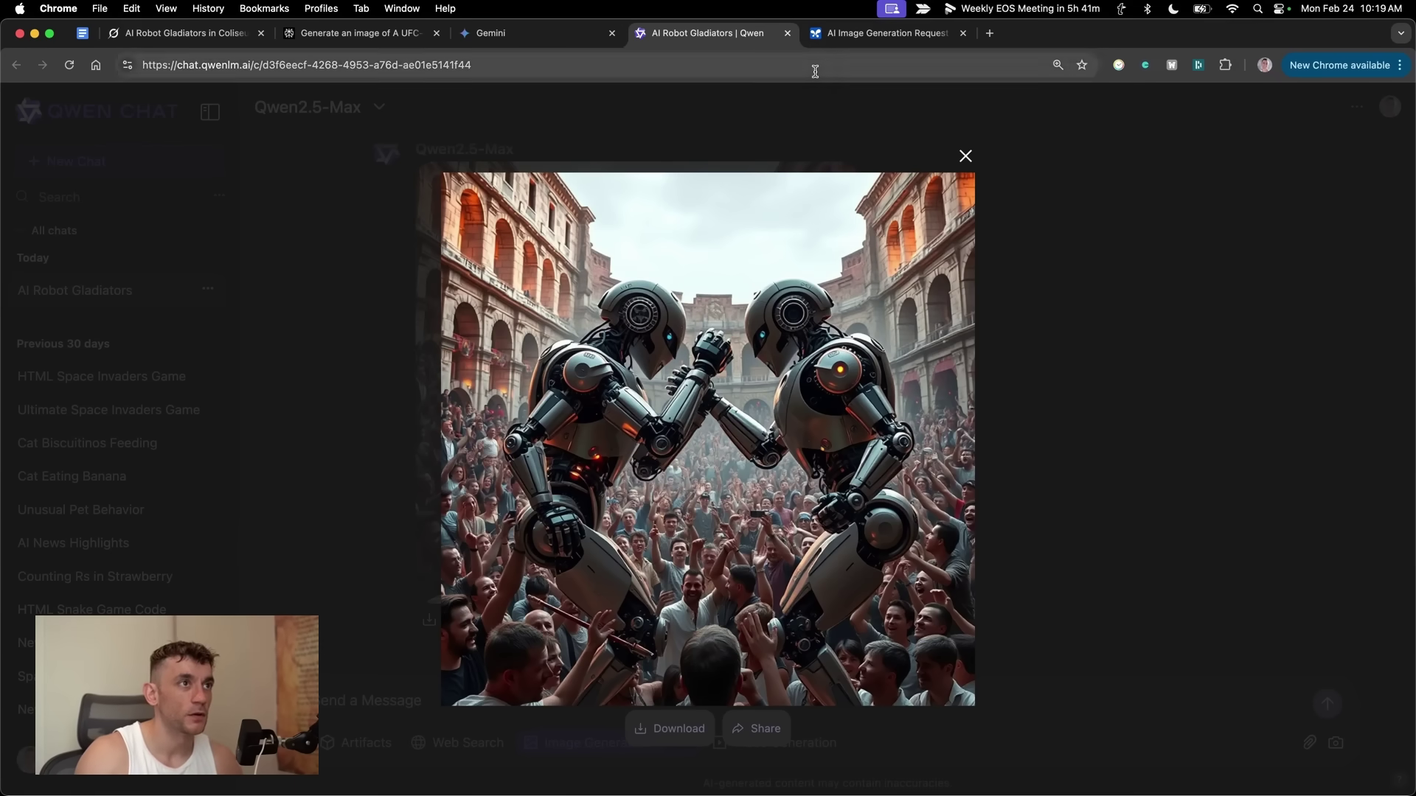
{"action": "left_click", "coordinate": [221, 31]}
Step: Move the Perplexity tab to the first slot and bring Gemini's robot image back up
{"action": "left_click", "coordinate": [354, 33]}
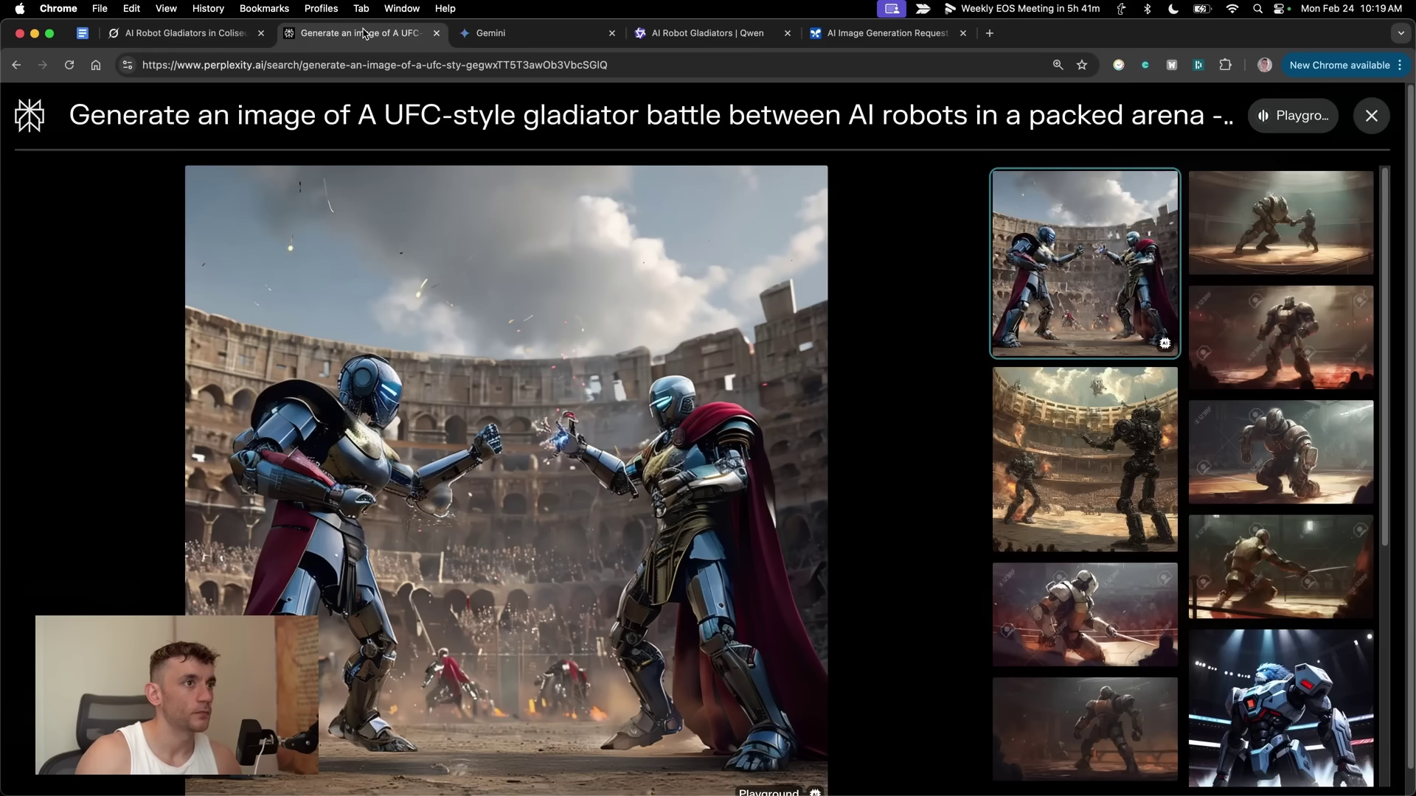
{"action": "left_click_drag", "start_coordinate": [354, 32], "coordinate": [192, 32]}
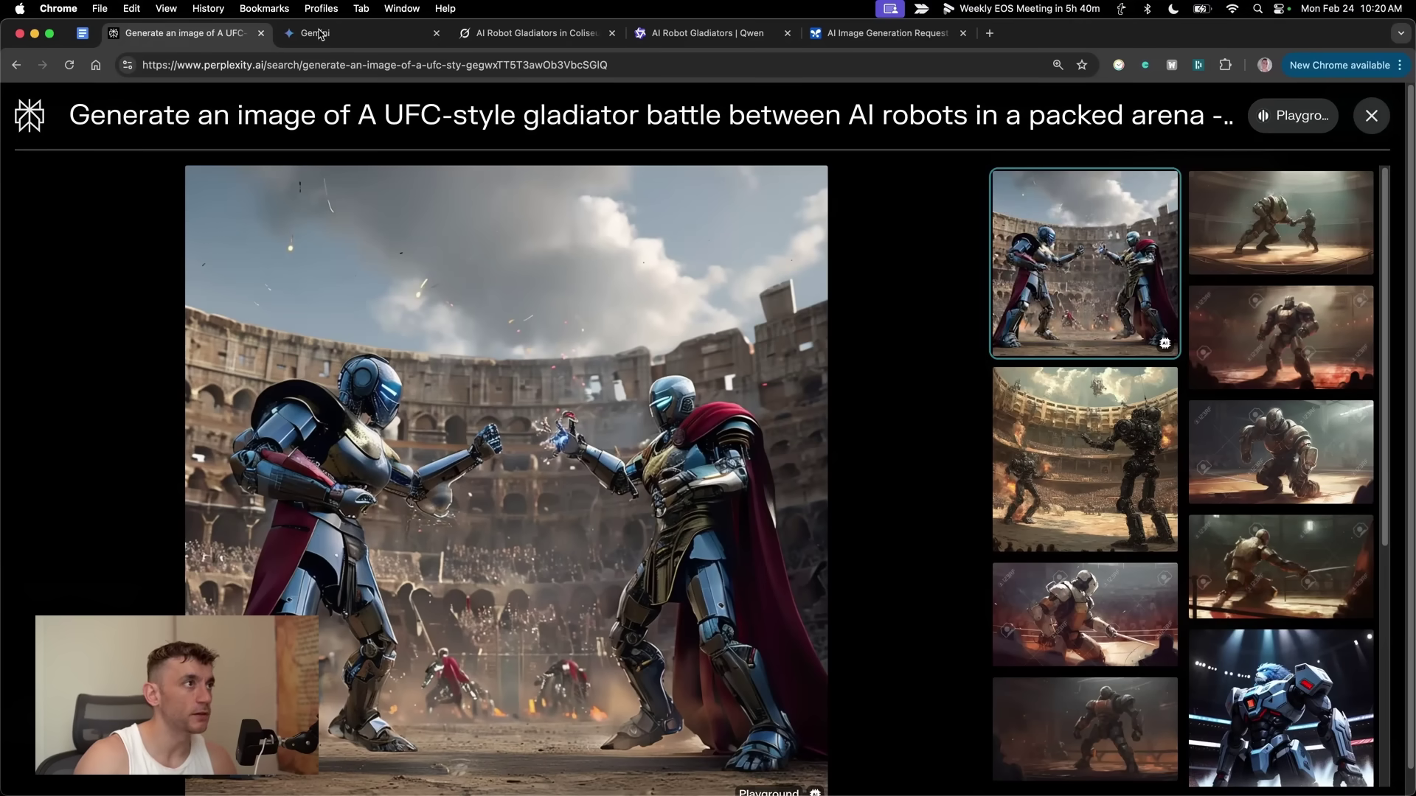
{"action": "left_click", "coordinate": [355, 26]}
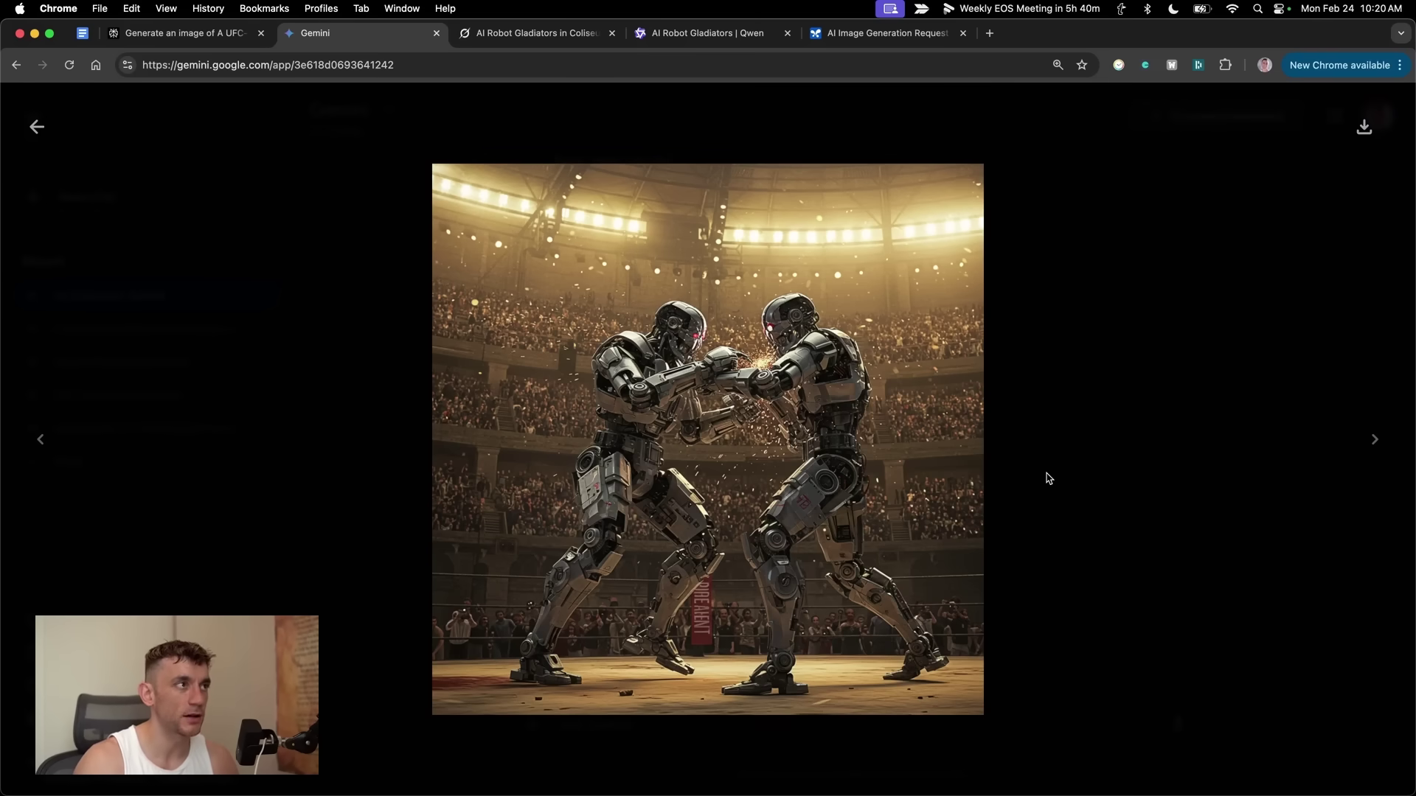
Step: Close Qwen's enlarged image, start a new Perplexity thread, and reorder tabs back to Grok's chat
{"action": "key", "text": "ctrl+Tab"}
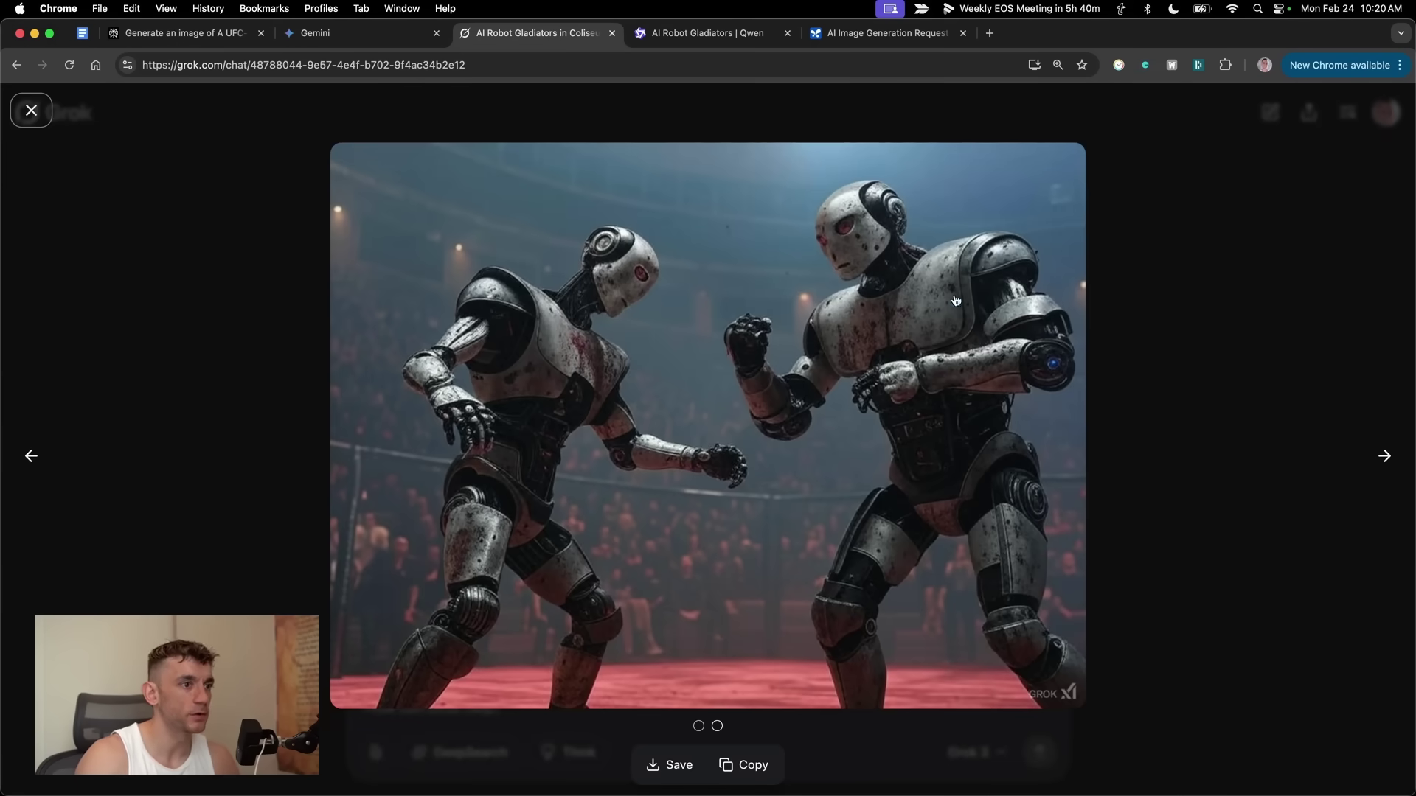
{"action": "key", "text": "ctrl+Tab"}
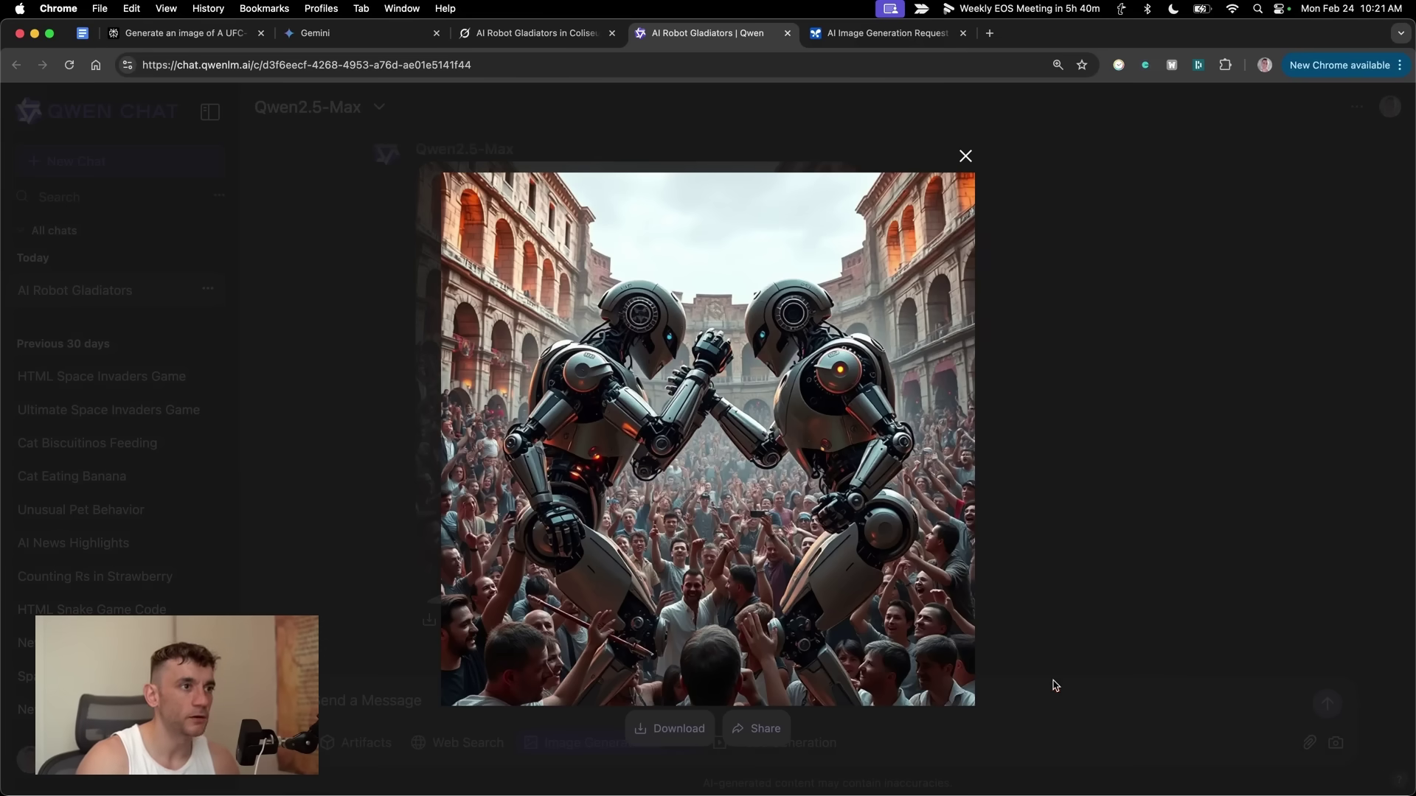
{"action": "left_click", "coordinate": [1039, 328]}
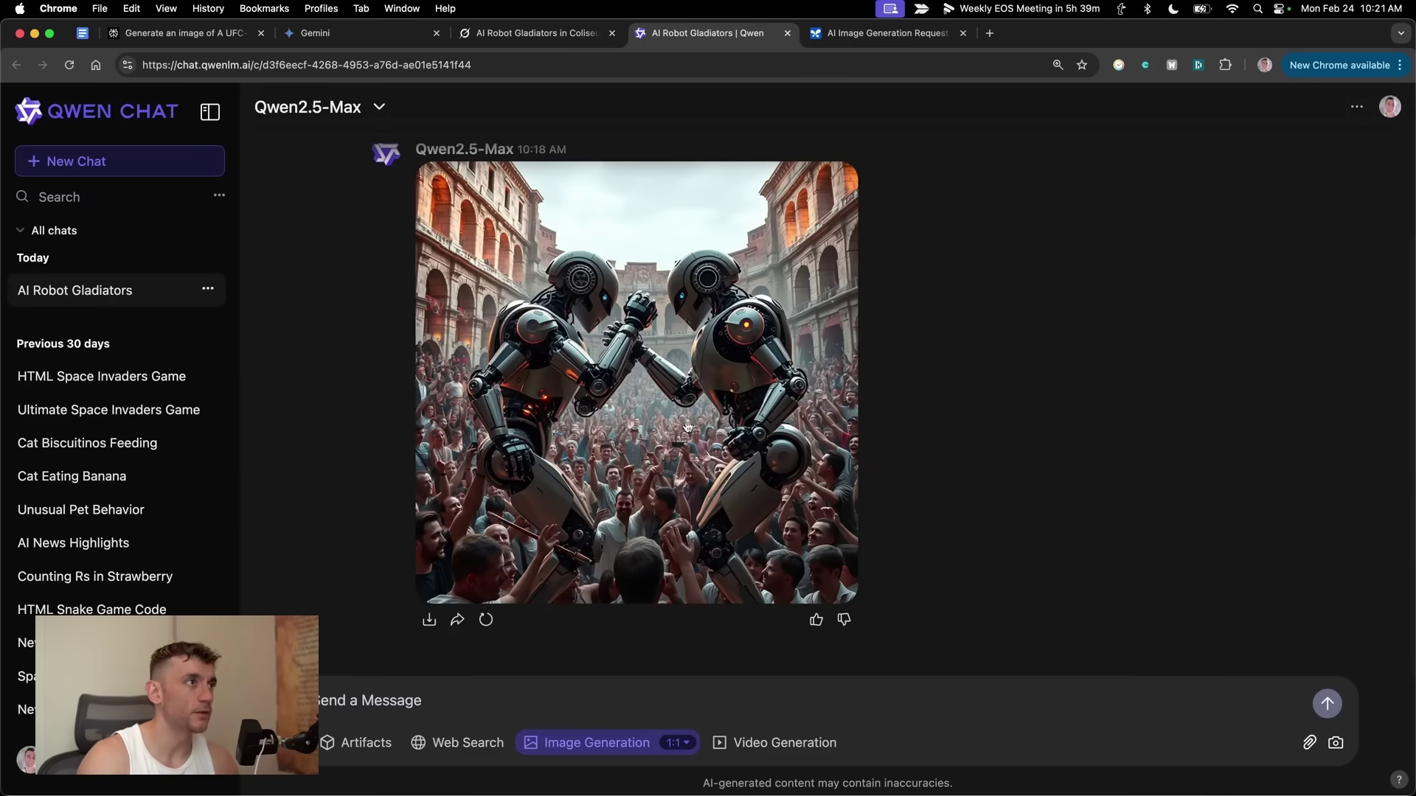
{"action": "left_click", "coordinate": [185, 33]}
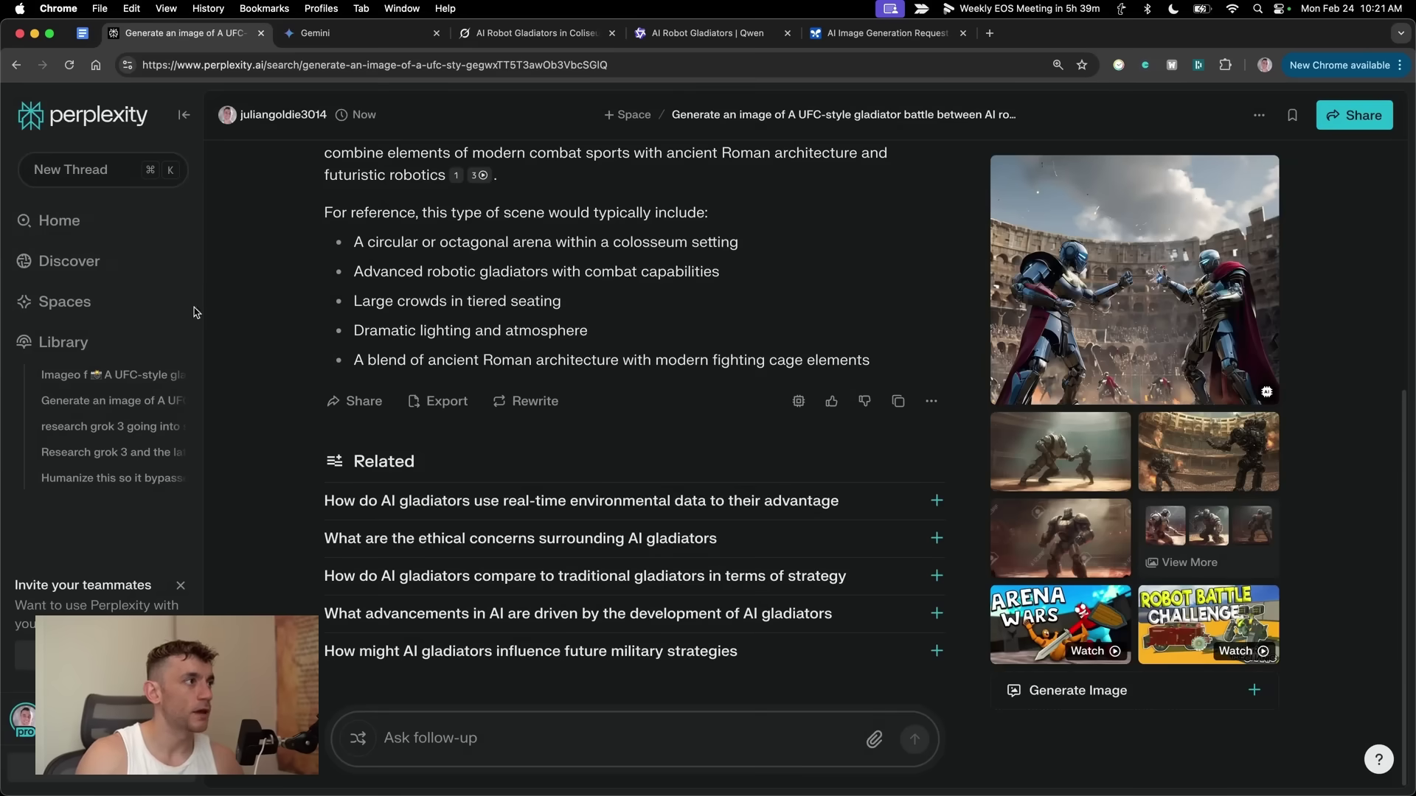
{"action": "left_click", "coordinate": [112, 173]}
{"action": "left_click_drag", "start_coordinate": [317, 34], "coordinate": [203, 39]}
{"action": "left_click", "coordinate": [193, 35]}
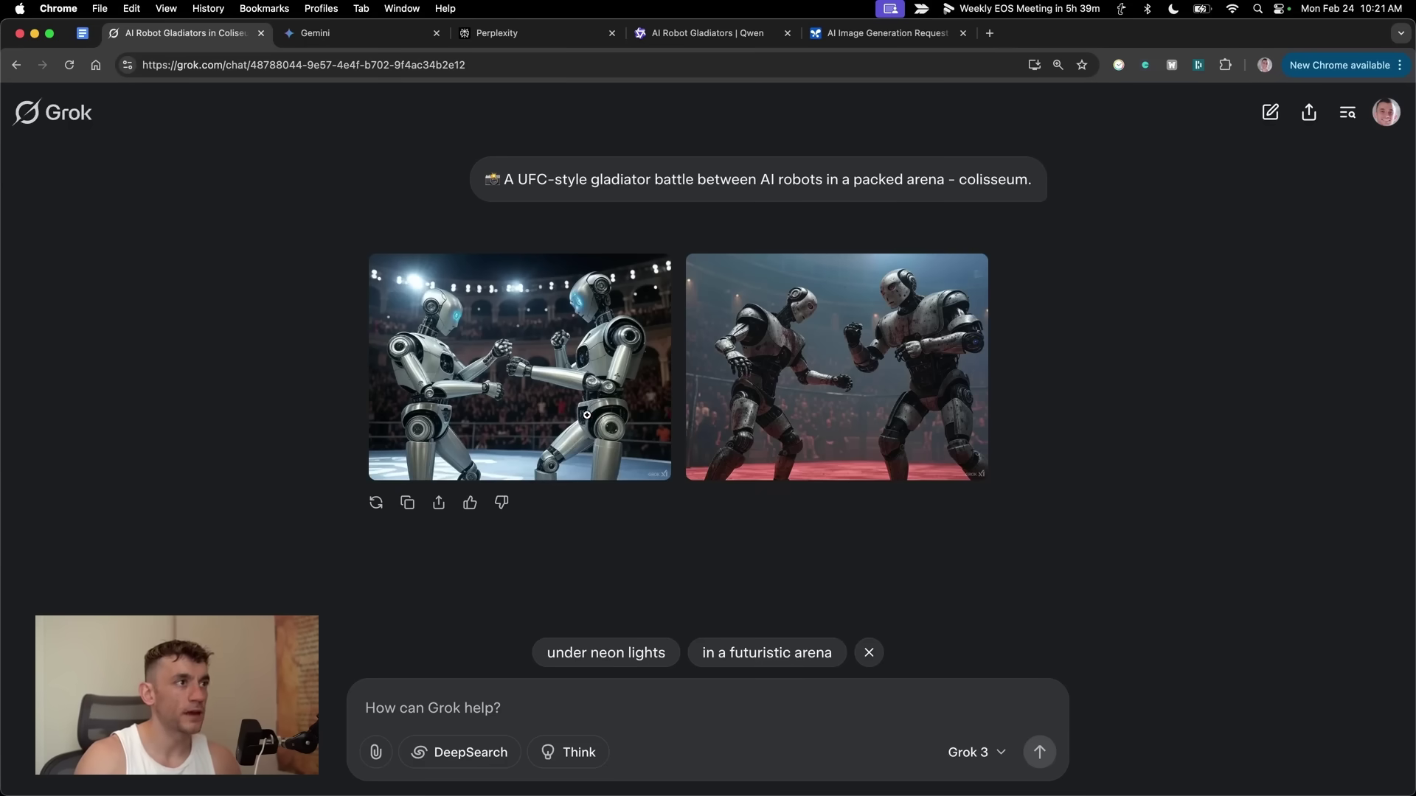
Step: Send a new Grok chat the DeepSearch prompt for a Grok 3 release report with emojis and headlines
{"action": "left_click", "coordinate": [1270, 112]}
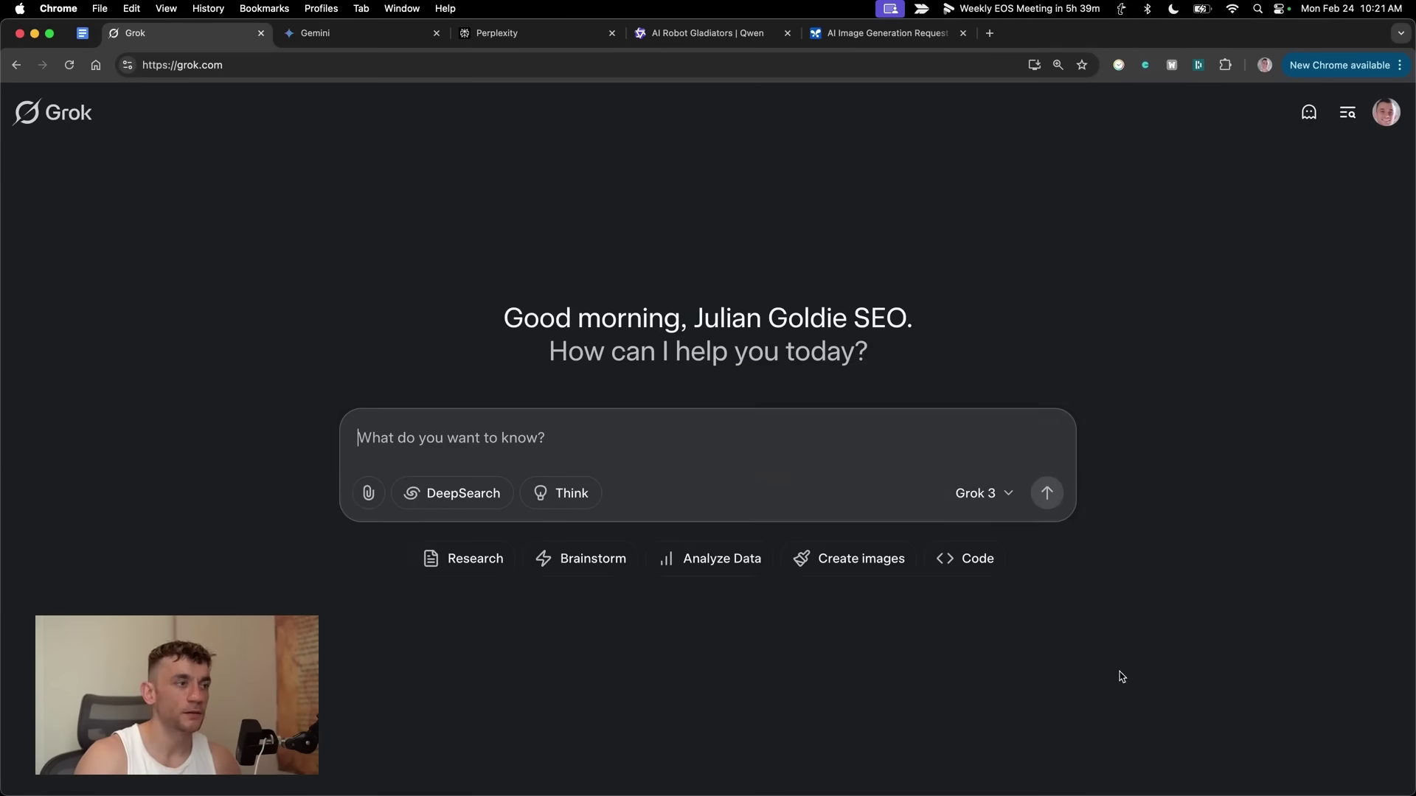
{"action": "type", "text": "Tell me all about the latest Grok 3 release: - Turn it into a beautifully designed report with emojis, headlines, subheadings"}
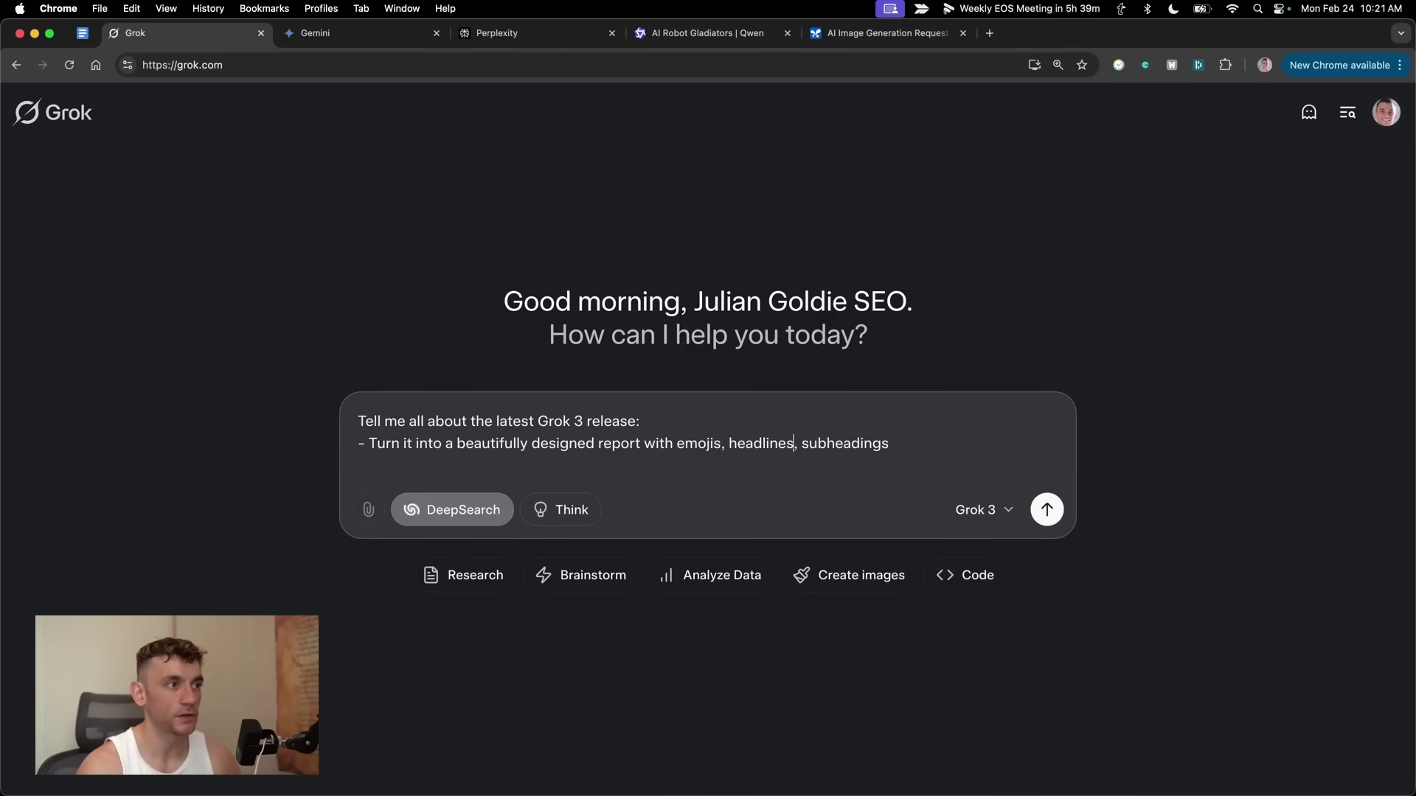
{"action": "key", "text": "BackSpace"}
{"action": "key", "text": "super+a"}
{"action": "key", "text": "super+c"}
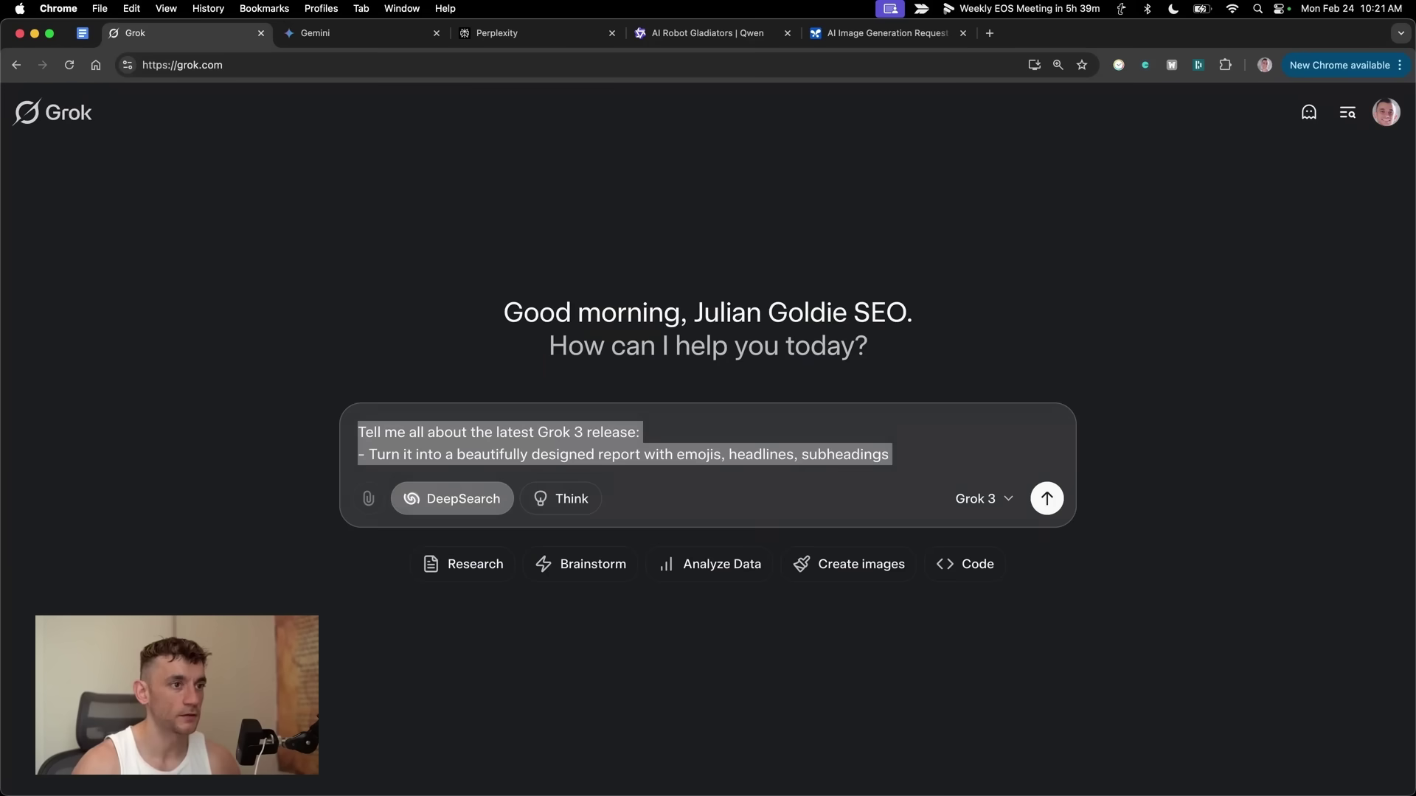
{"action": "left_click", "coordinate": [1047, 498]}
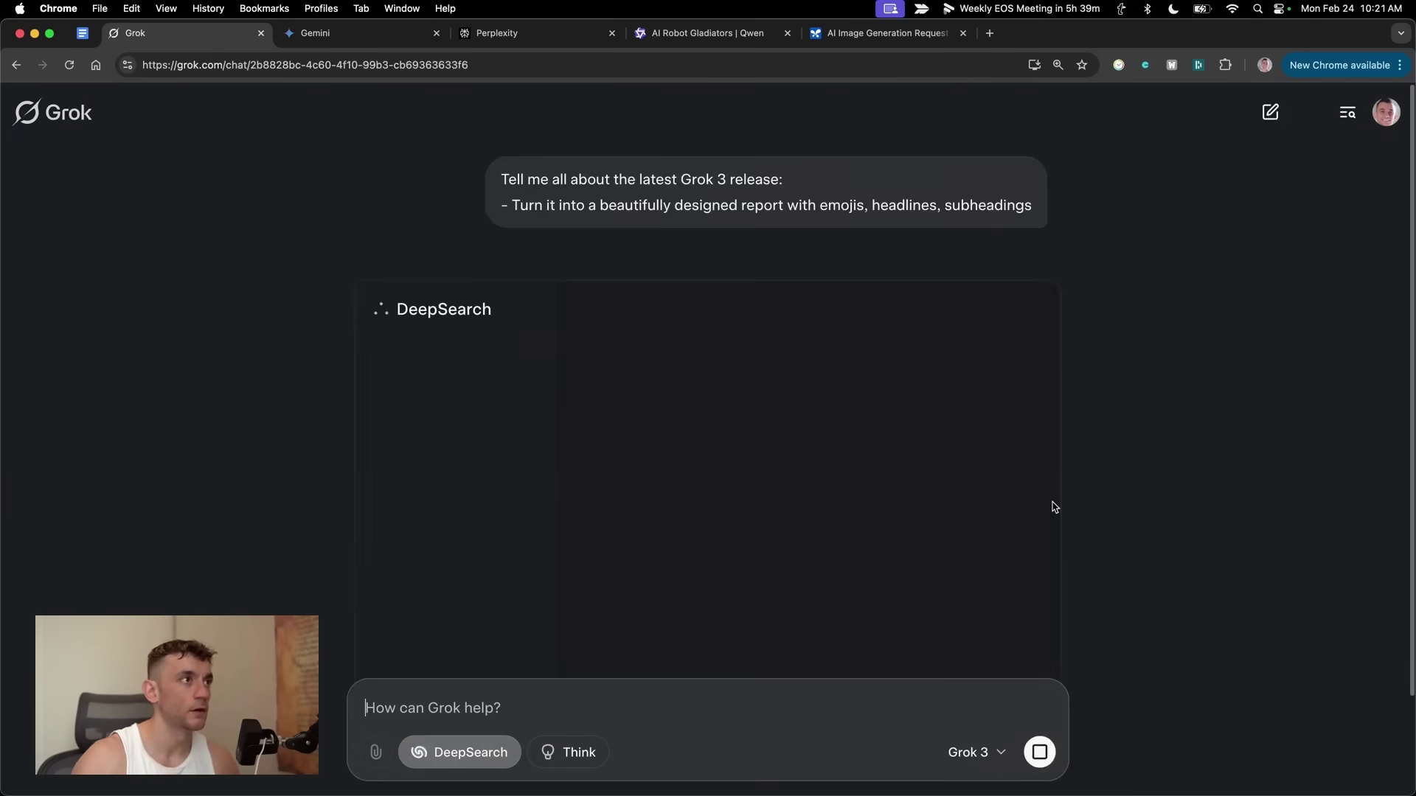
{"action": "key", "text": "ctrl+Tab"}
{"action": "key", "text": "ctrl+Tab"}
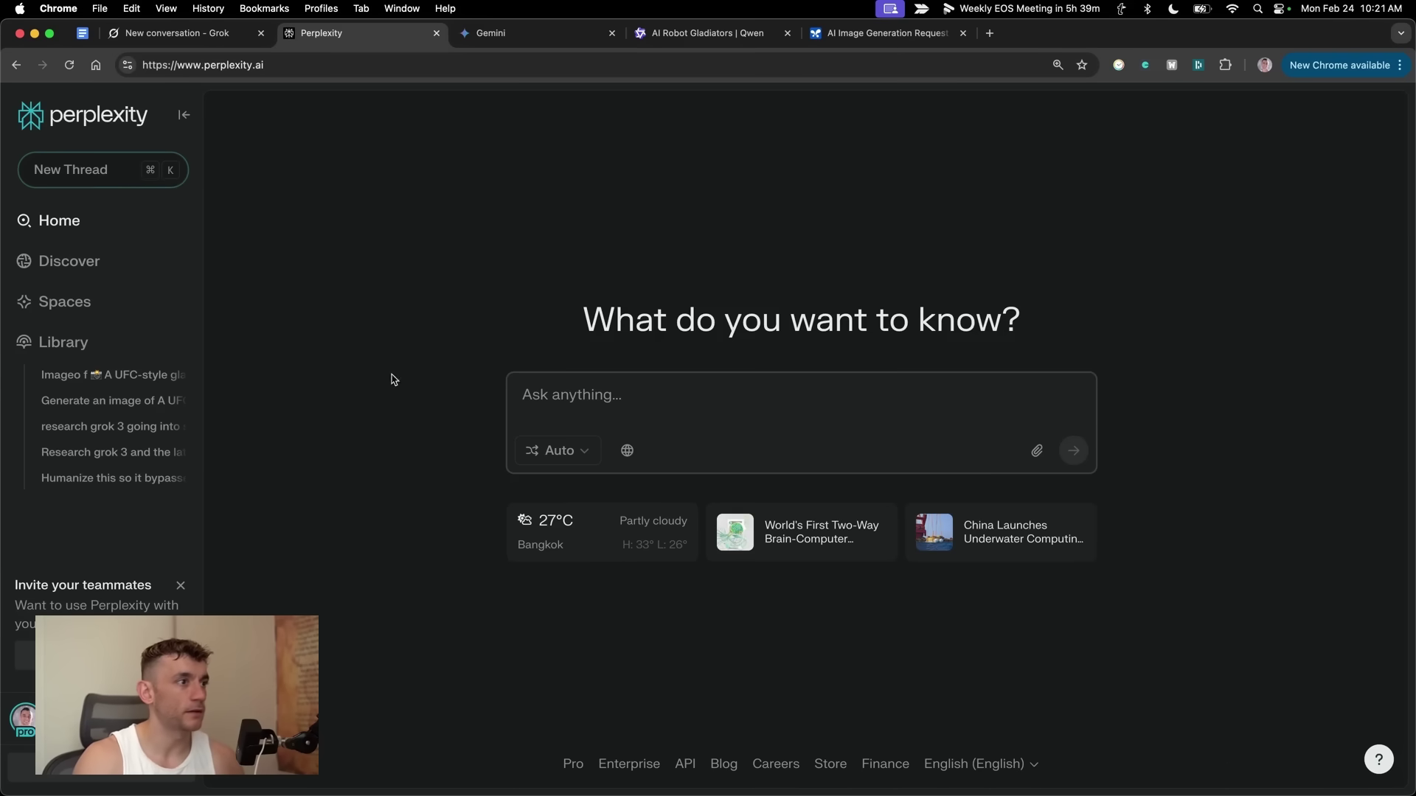
Step: Run a Perplexity Deep Research query with the pasted Grok 3 release report prompt
{"action": "left_click", "coordinate": [583, 451]}
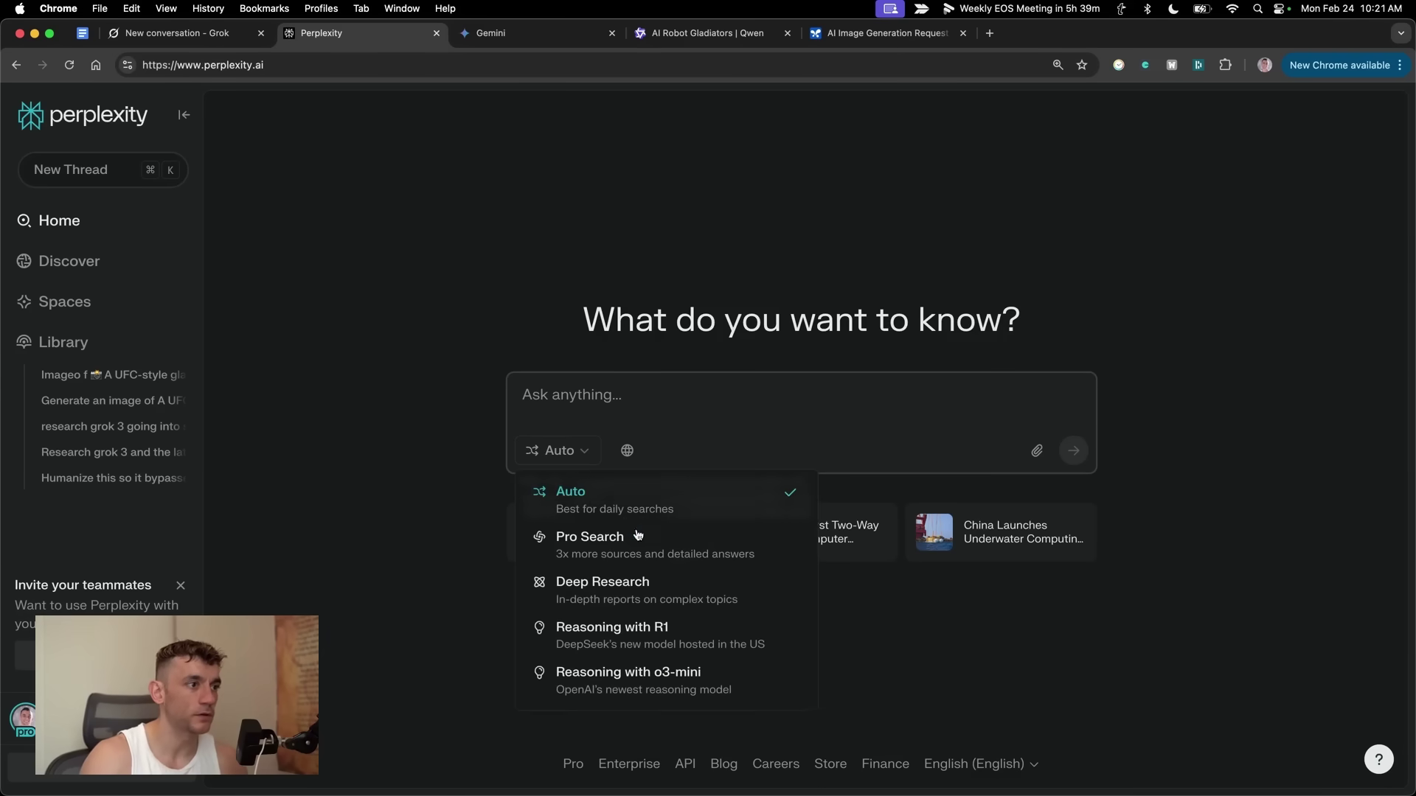
{"action": "left_click", "coordinate": [590, 490]}
{"action": "key", "text": "super+v"}
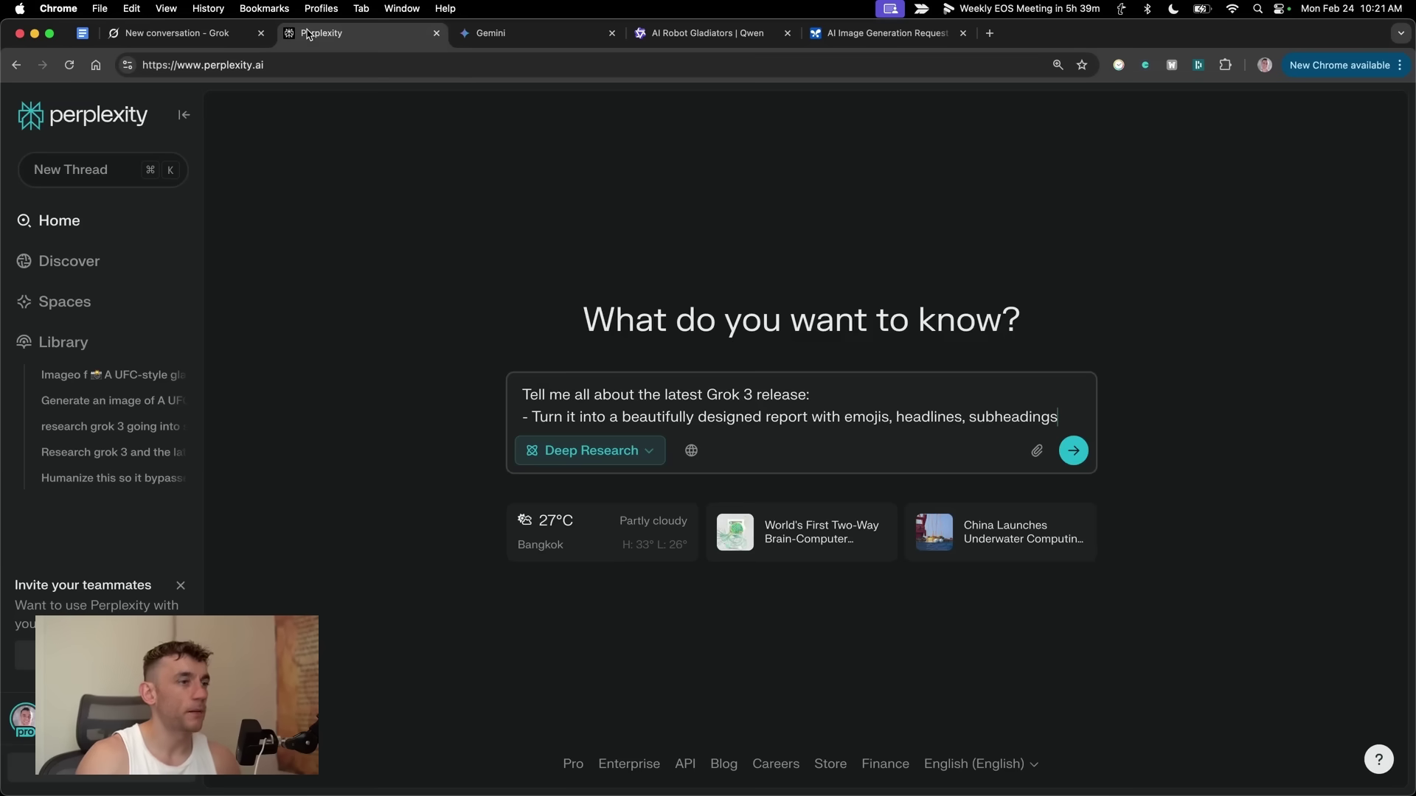
{"action": "left_click", "coordinate": [1073, 452]}
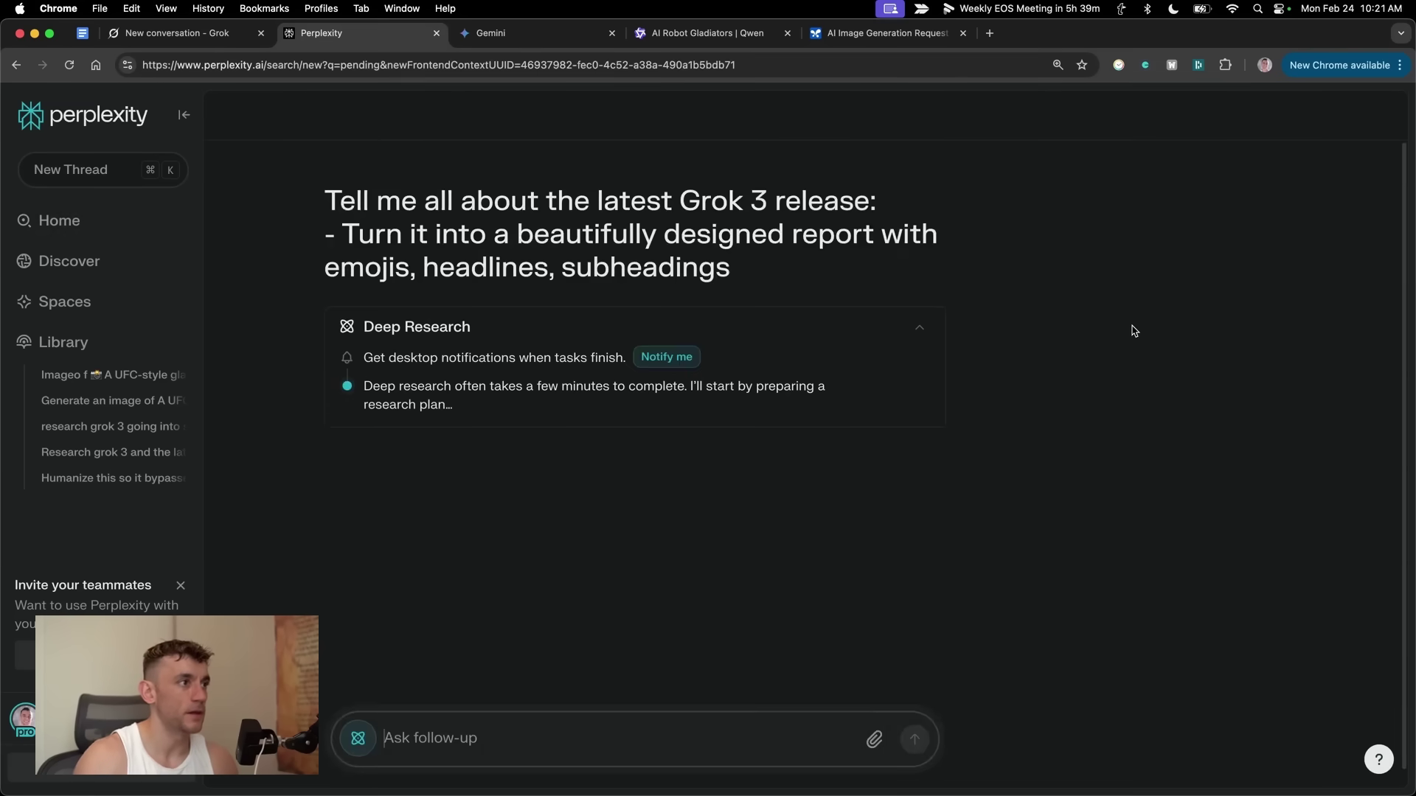
Step: Read the Gemini Deep Research announcement, highlighting its headline and assistant section heading
{"action": "key", "text": "ctrl+Tab"}
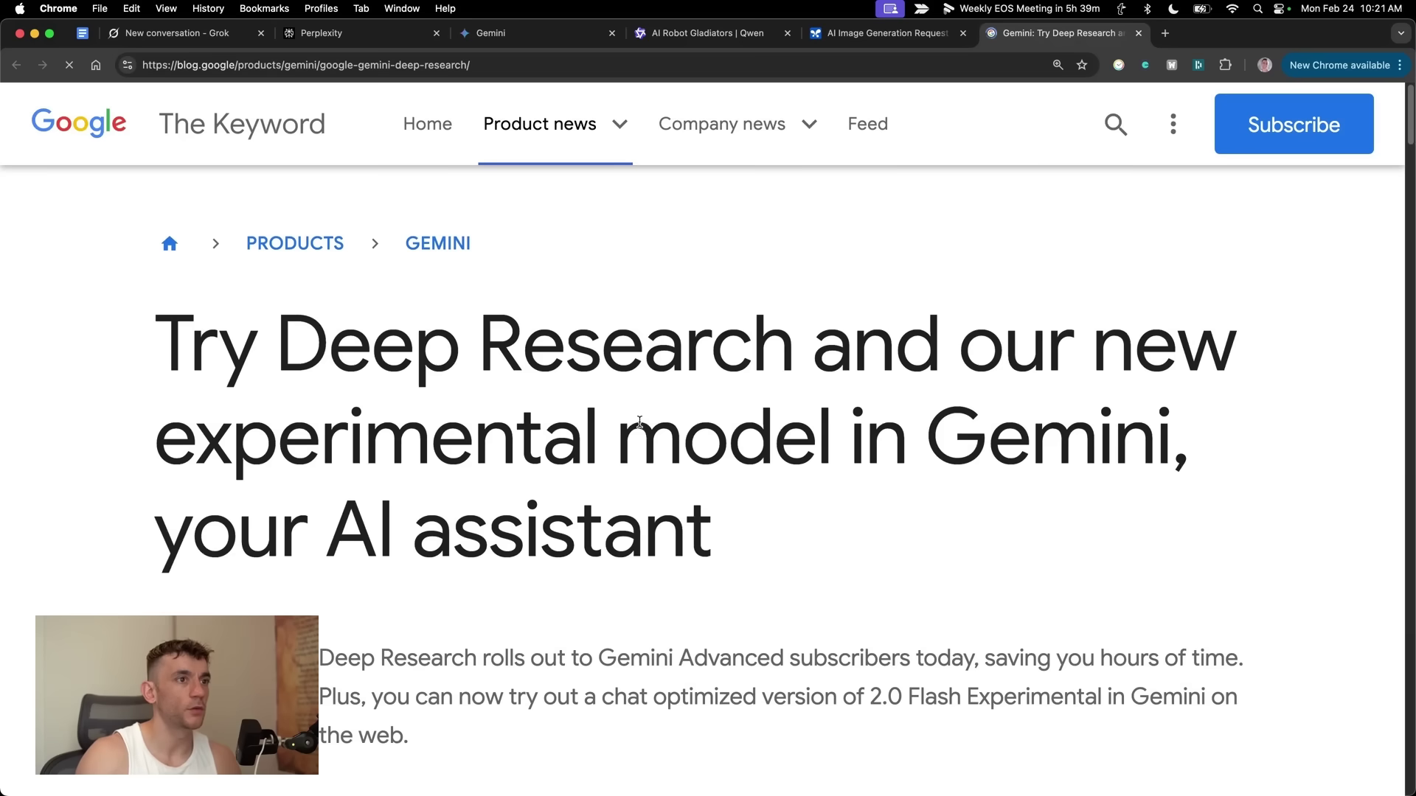
{"action": "left_click_drag", "start_coordinate": [154, 286], "coordinate": [938, 489]}
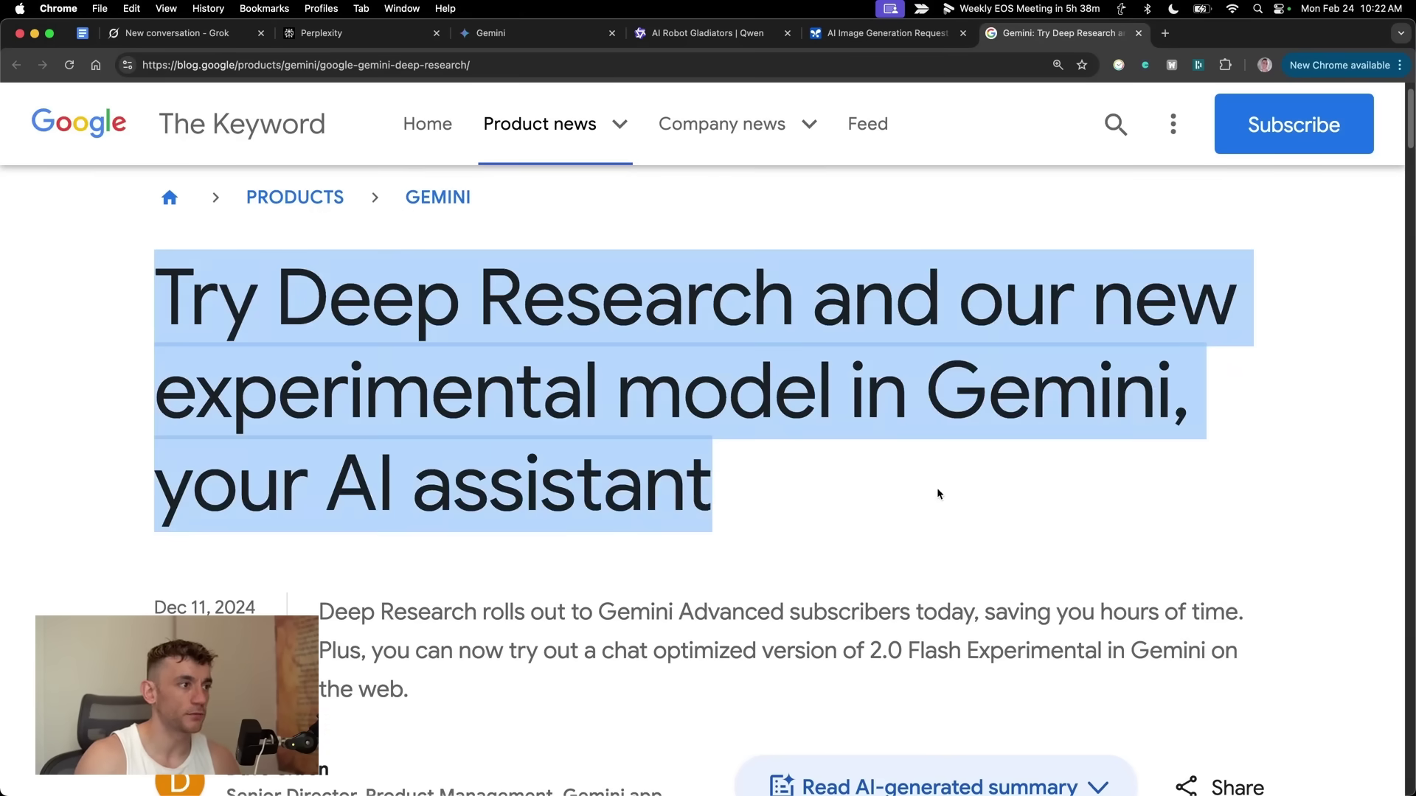
{"action": "scroll", "coordinate": [942, 489], "scroll_direction": "down", "scroll_amount": 10}
{"action": "left_click_drag", "start_coordinate": [260, 221], "coordinate": [382, 347]}
{"action": "scroll", "coordinate": [741, 422], "scroll_direction": "down", "scroll_amount": 6}
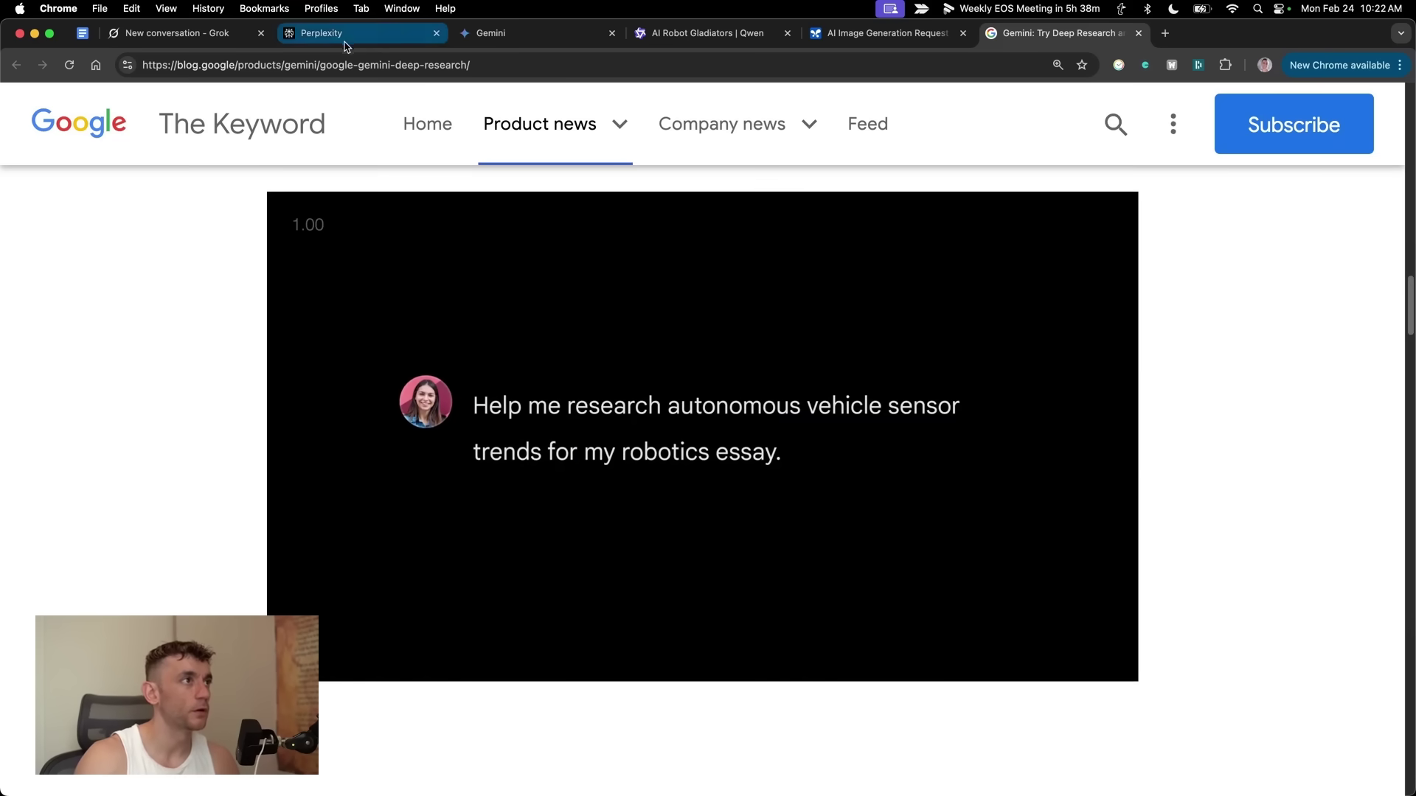
Step: Check Gemini's model list, then return to the Deep Research blog post
{"action": "left_click", "coordinate": [516, 33]}
{"action": "left_click", "coordinate": [333, 139]}
{"action": "key", "text": "super+9"}
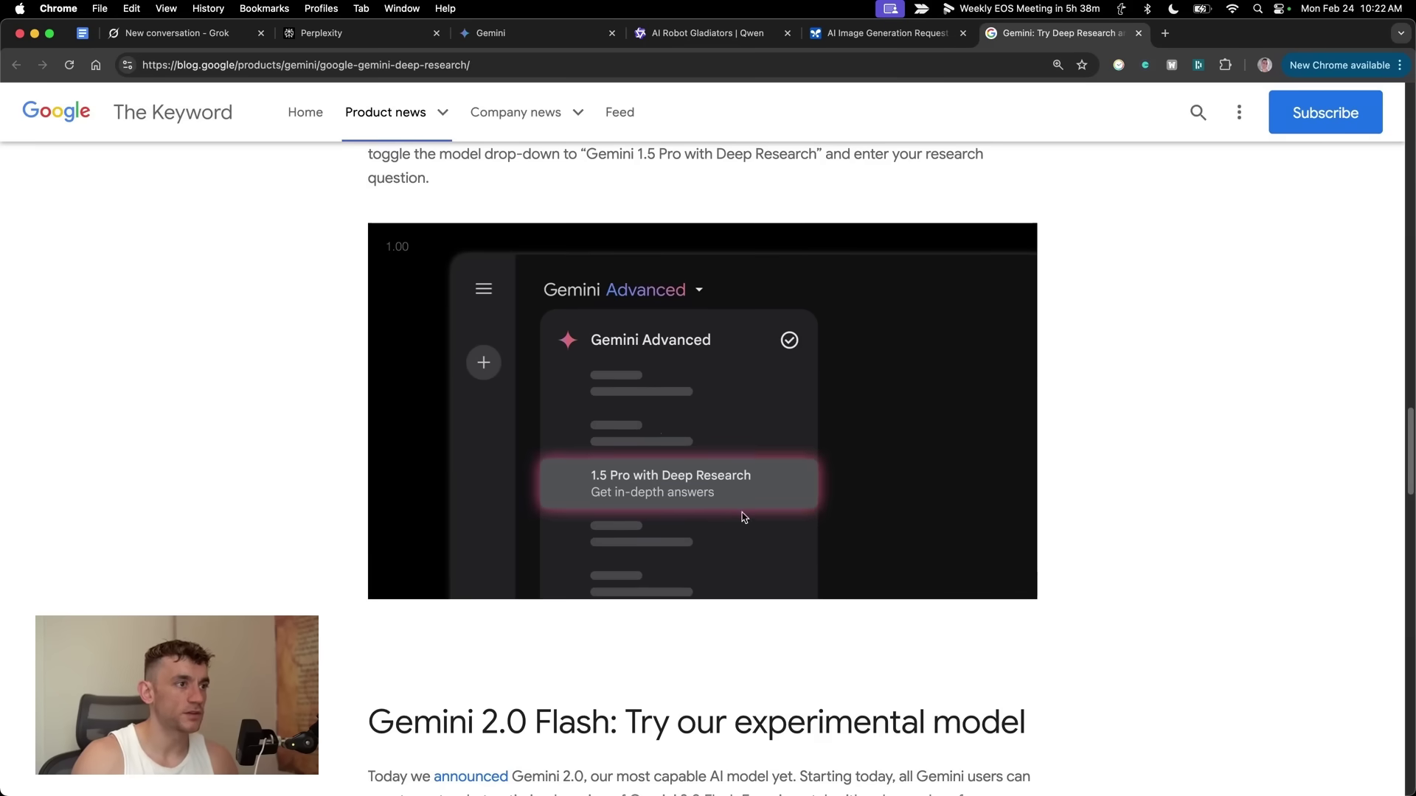
{"action": "scroll", "coordinate": [458, 271], "scroll_direction": "up", "scroll_amount": 3}
{"action": "scroll", "coordinate": [531, 325], "scroll_direction": "down", "scroll_amount": 1}
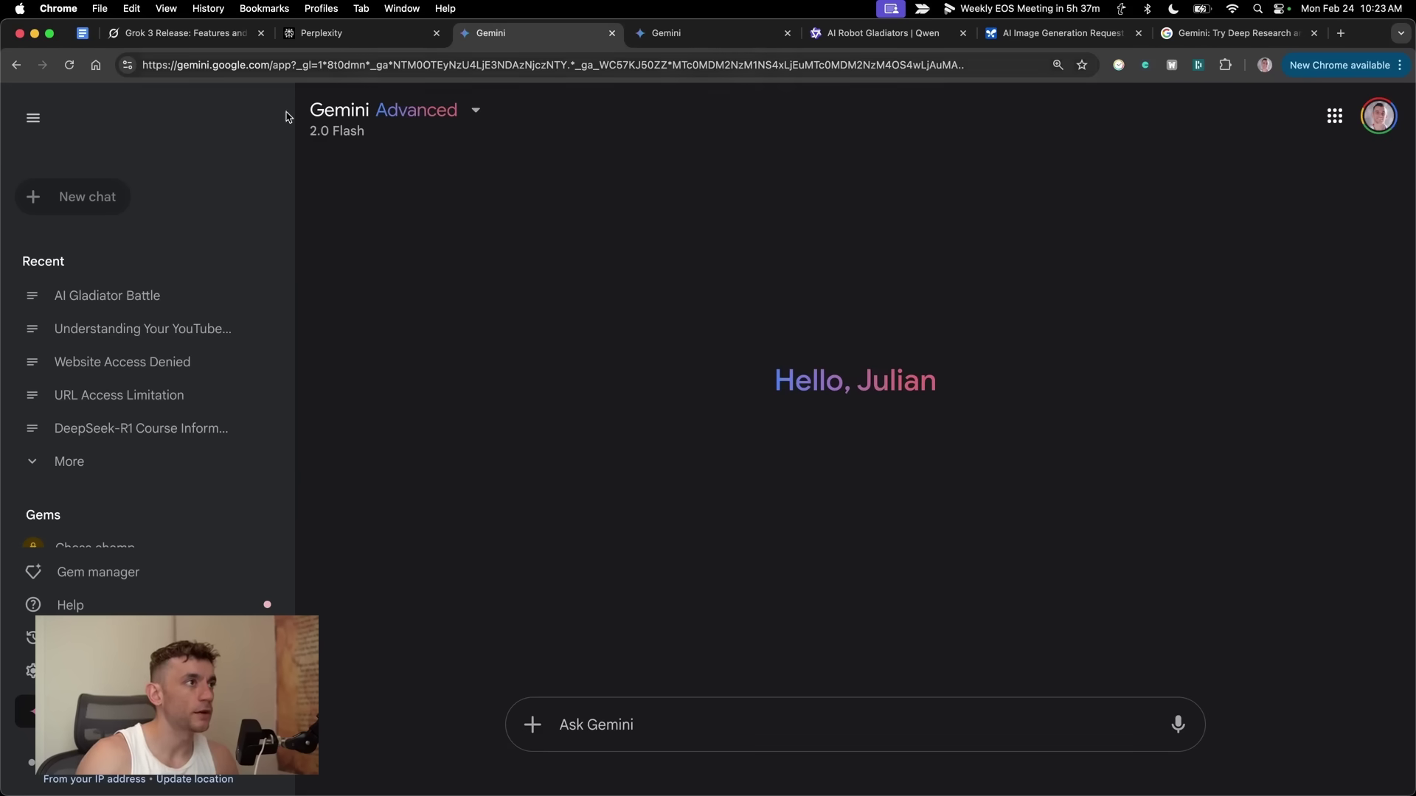
Step: Submit the Grok 3 release prompt to Gemini using 1.5 Pro with Deep Research
{"action": "left_click", "coordinate": [343, 139]}
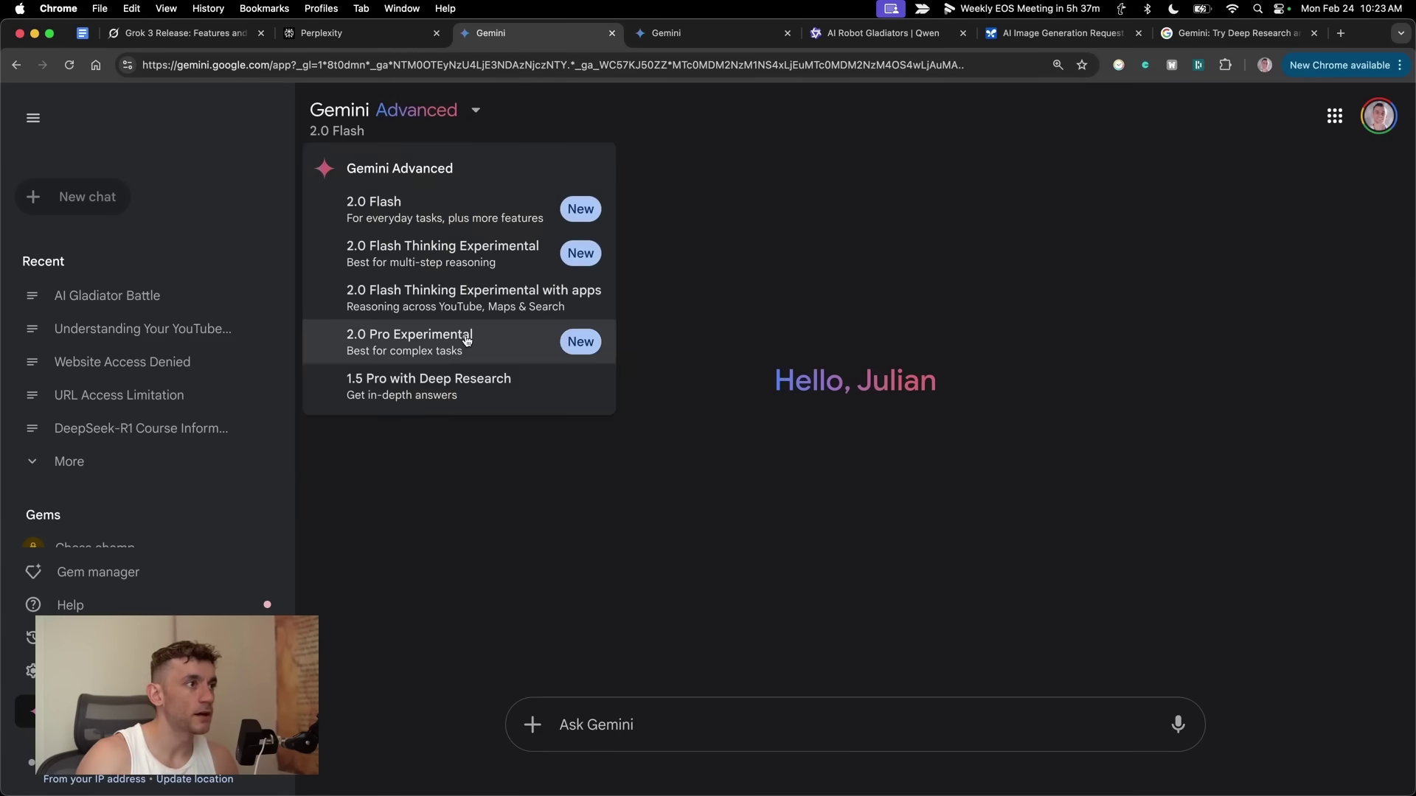
{"action": "left_click", "coordinate": [427, 393]}
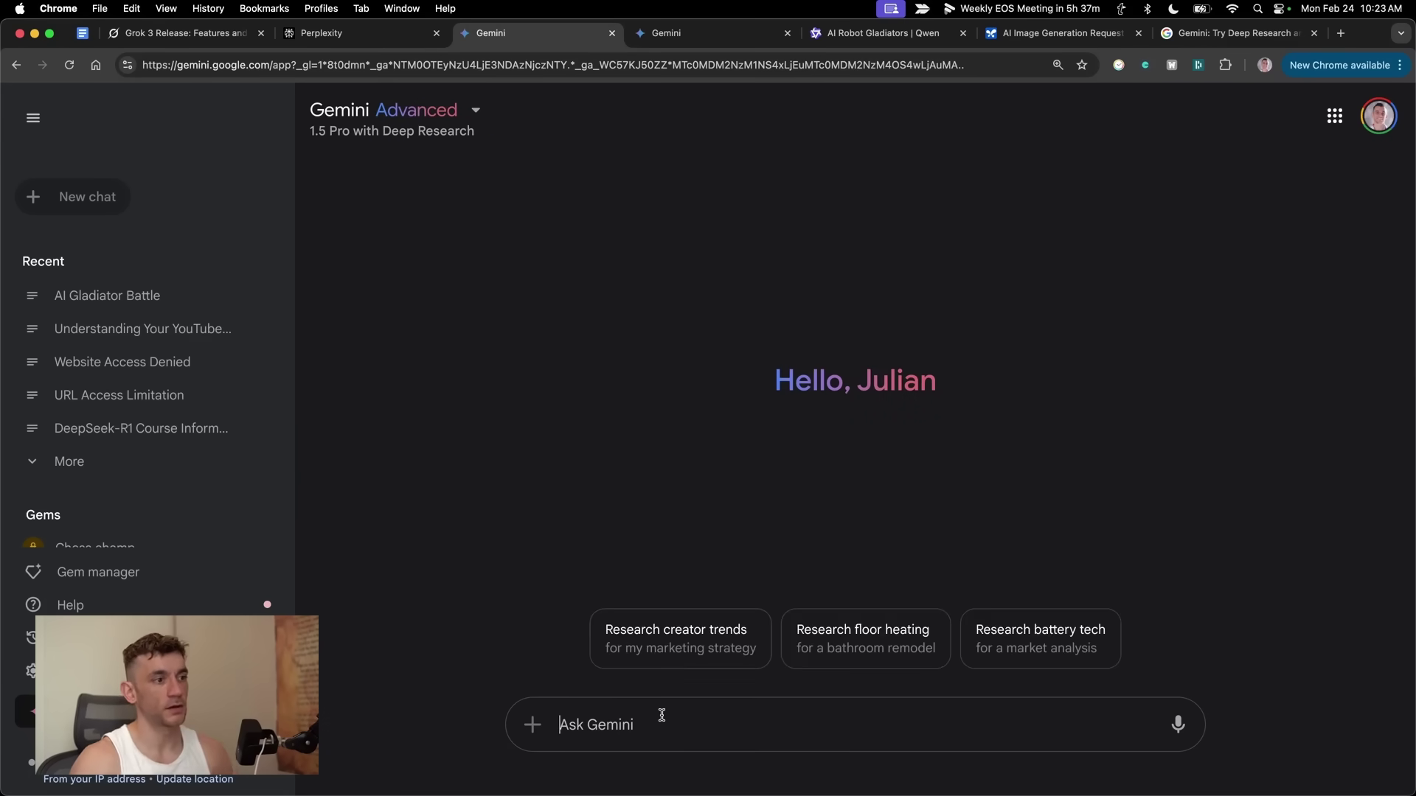
{"action": "type", "text": "Tell me all about the latest Grok 3 release: - Turn it into a beautifully designed report with emojis, headlines, subheadings"}
{"action": "key", "text": "Return"}
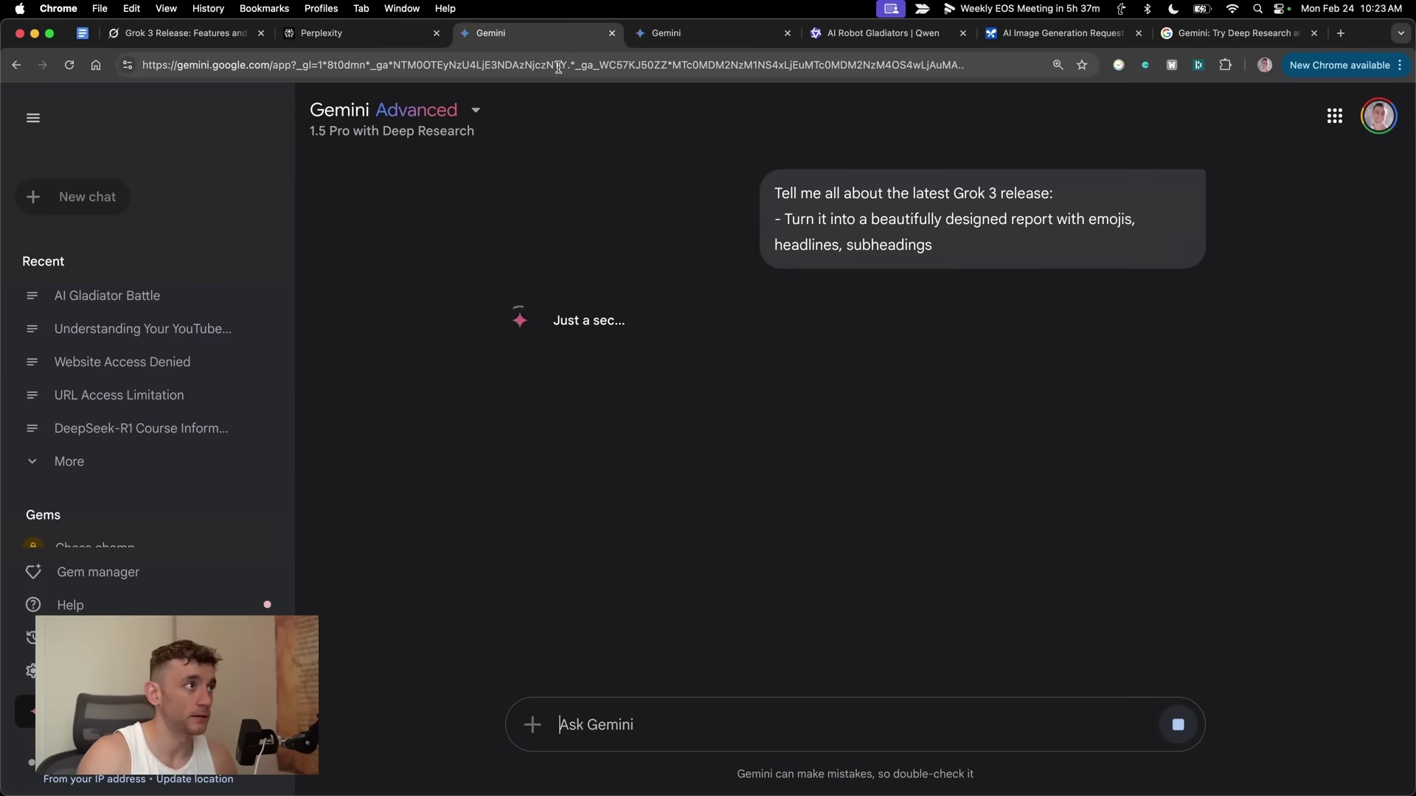
Step: Check on Perplexity's Deep Research answer and Grok's Grok 3 report
{"action": "left_click", "coordinate": [343, 38]}
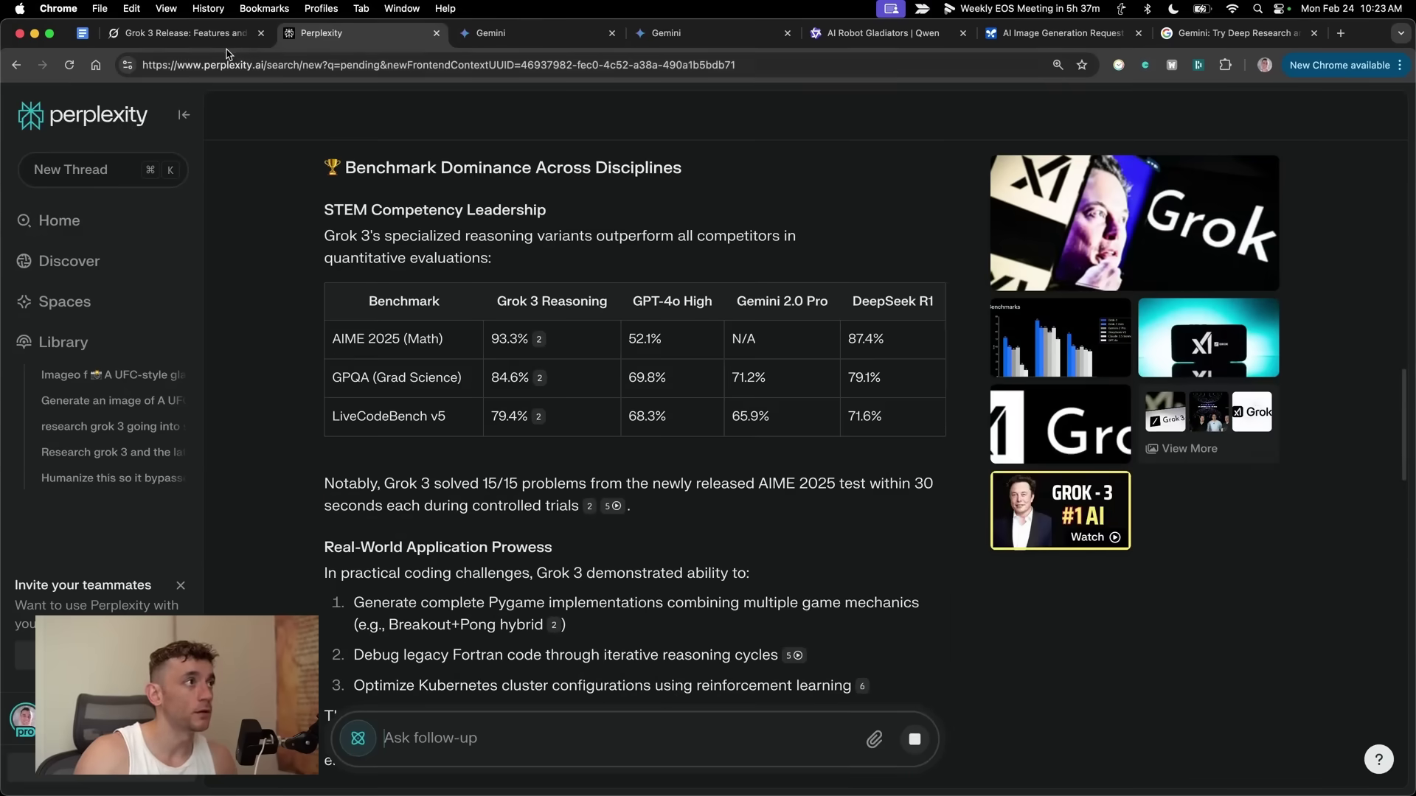
{"action": "key", "text": "ctrl+shift+Tab"}
{"action": "scroll", "coordinate": [677, 466], "scroll_direction": "down", "scroll_amount": 8}
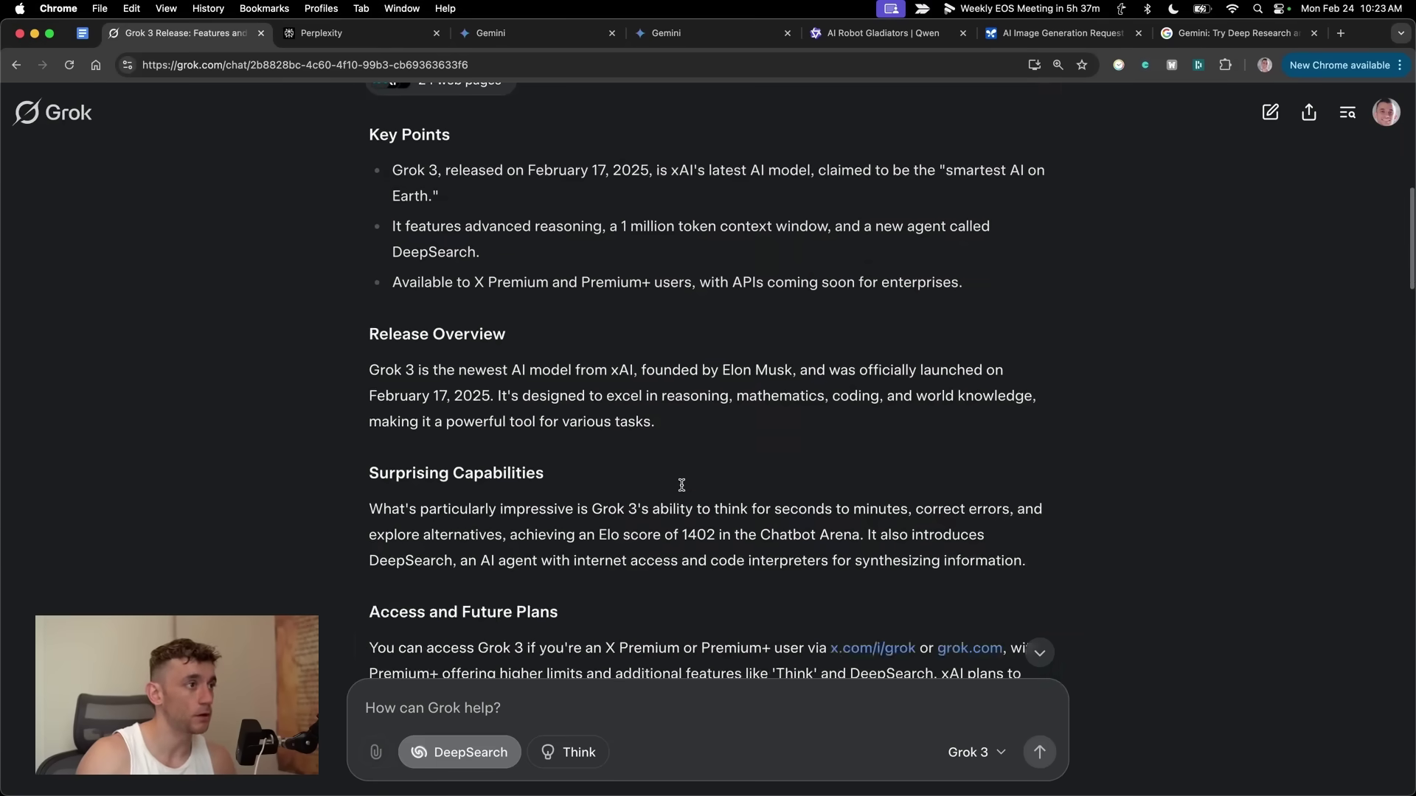
{"action": "scroll", "coordinate": [811, 480], "scroll_direction": "up", "scroll_amount": 7}
Step: Approve Gemini's Grok 3 Release Report plan and start the research
{"action": "left_click", "coordinate": [550, 32]}
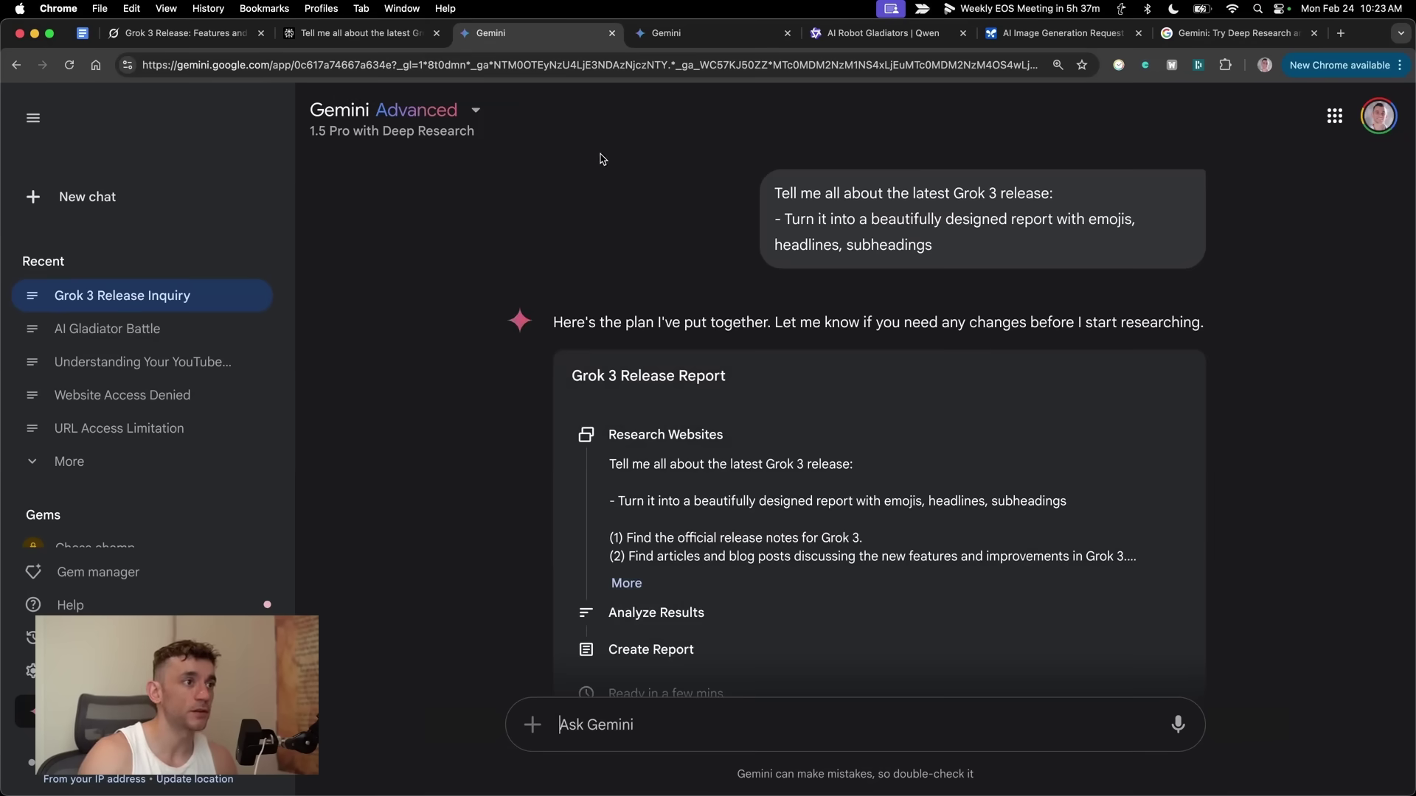
{"action": "scroll", "coordinate": [1077, 465], "scroll_direction": "down", "scroll_amount": 4}
{"action": "left_click", "coordinate": [1169, 579]}
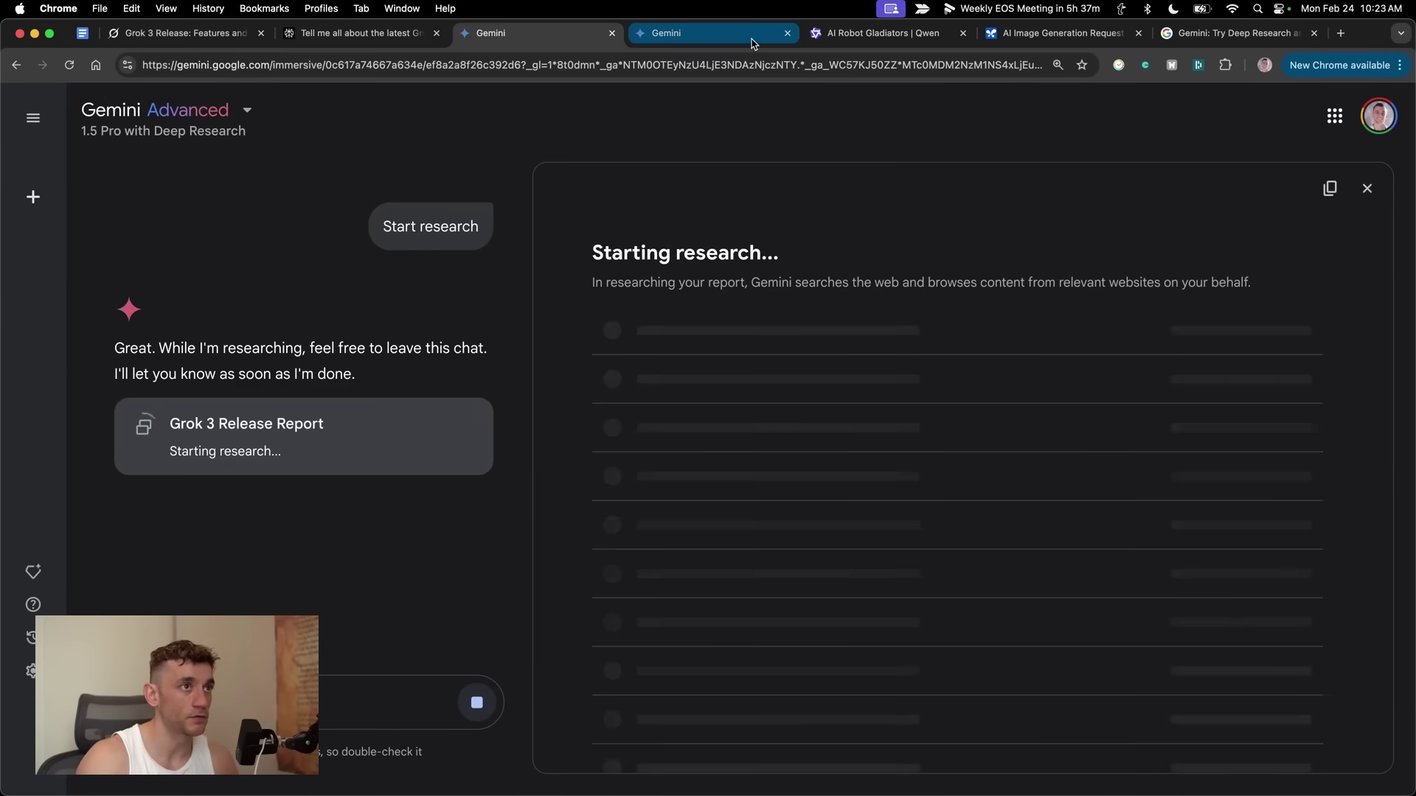
Step: Close the duplicate Gemini tab and send the Grok 3 report prompt to Qwen with Web Search on
{"action": "key", "text": "super+w"}
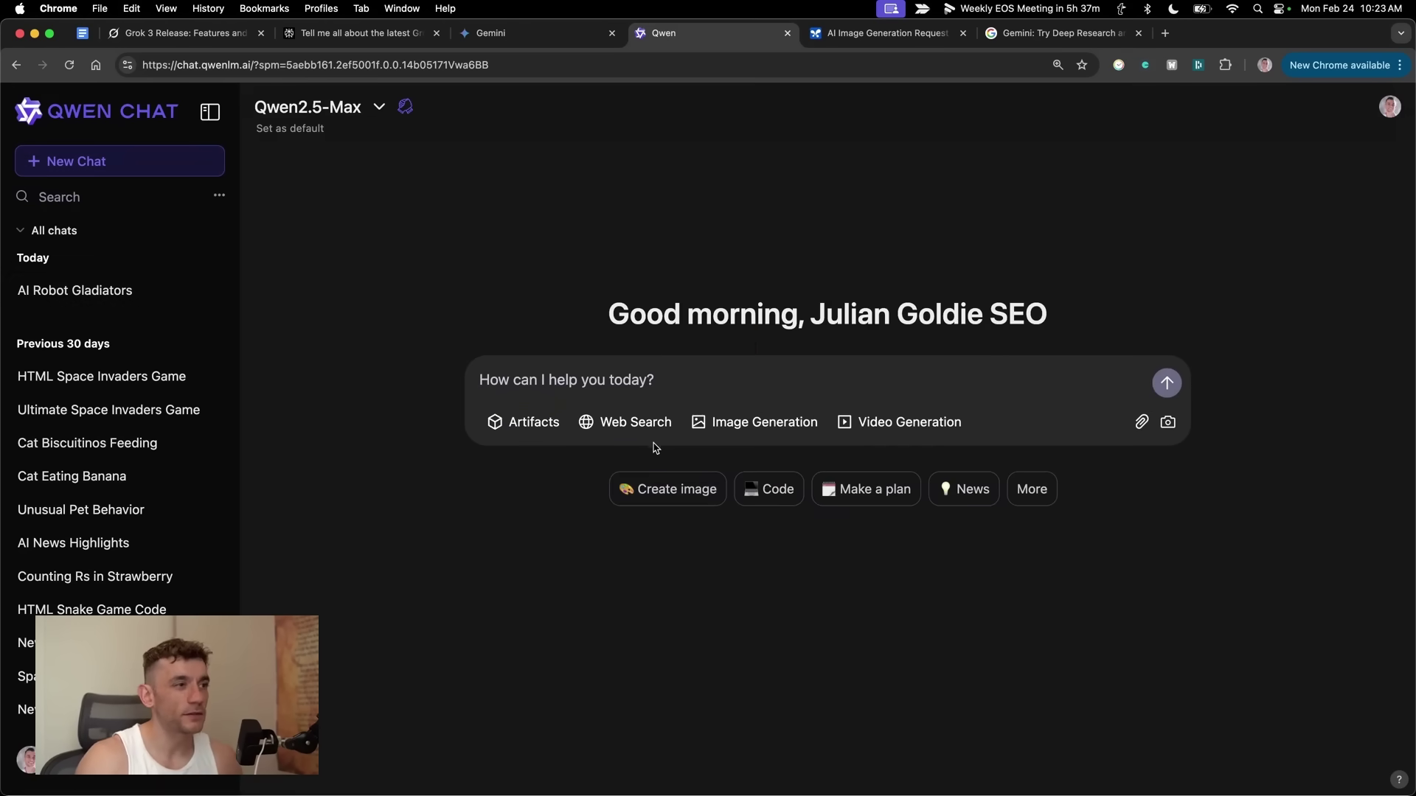
{"action": "left_click", "coordinate": [630, 424]}
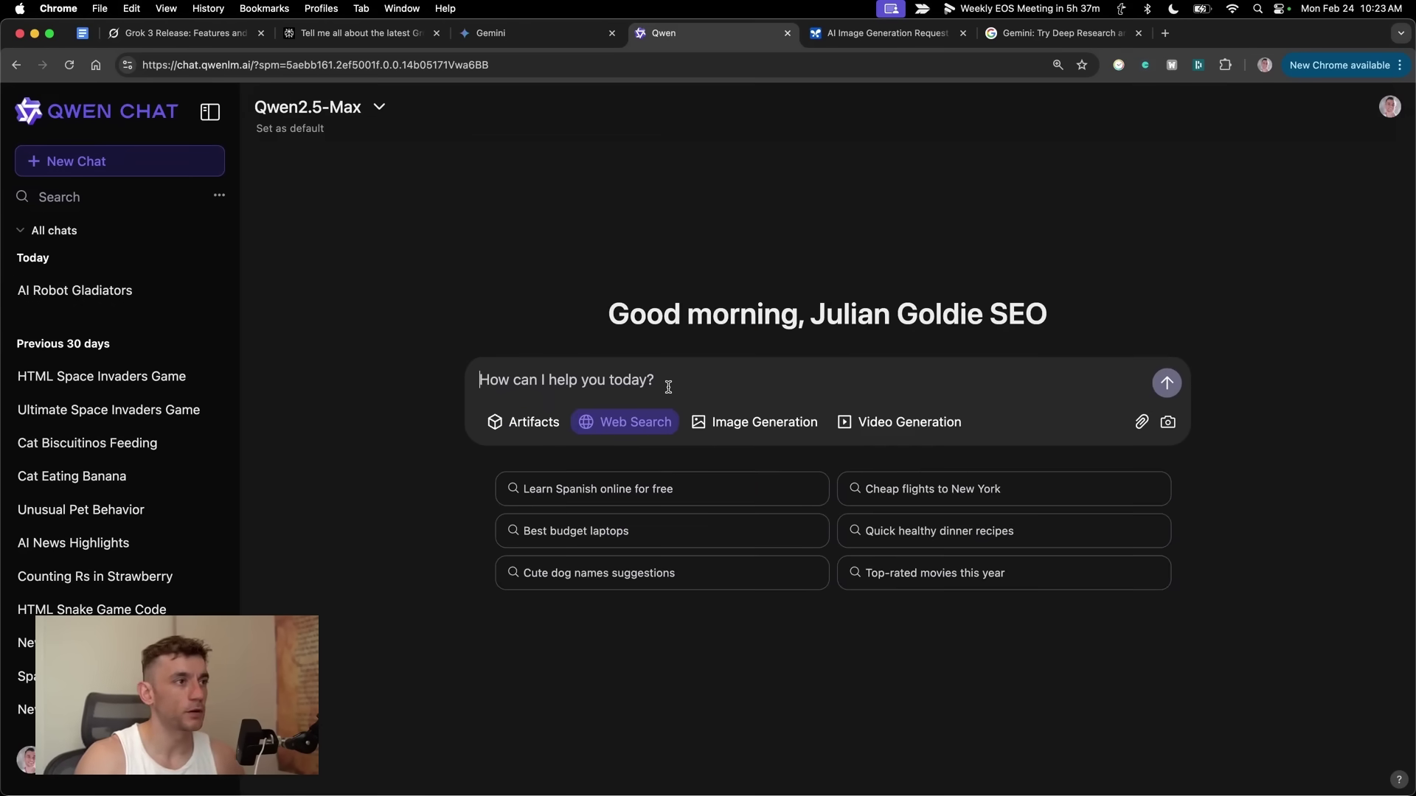
{"action": "type", "text": "Tell me all about the latest Grok 3 release: - Turn it into a beautifully designed report with emojis, headlines, subheadings"}
{"action": "triple_click", "coordinate": [569, 376]}
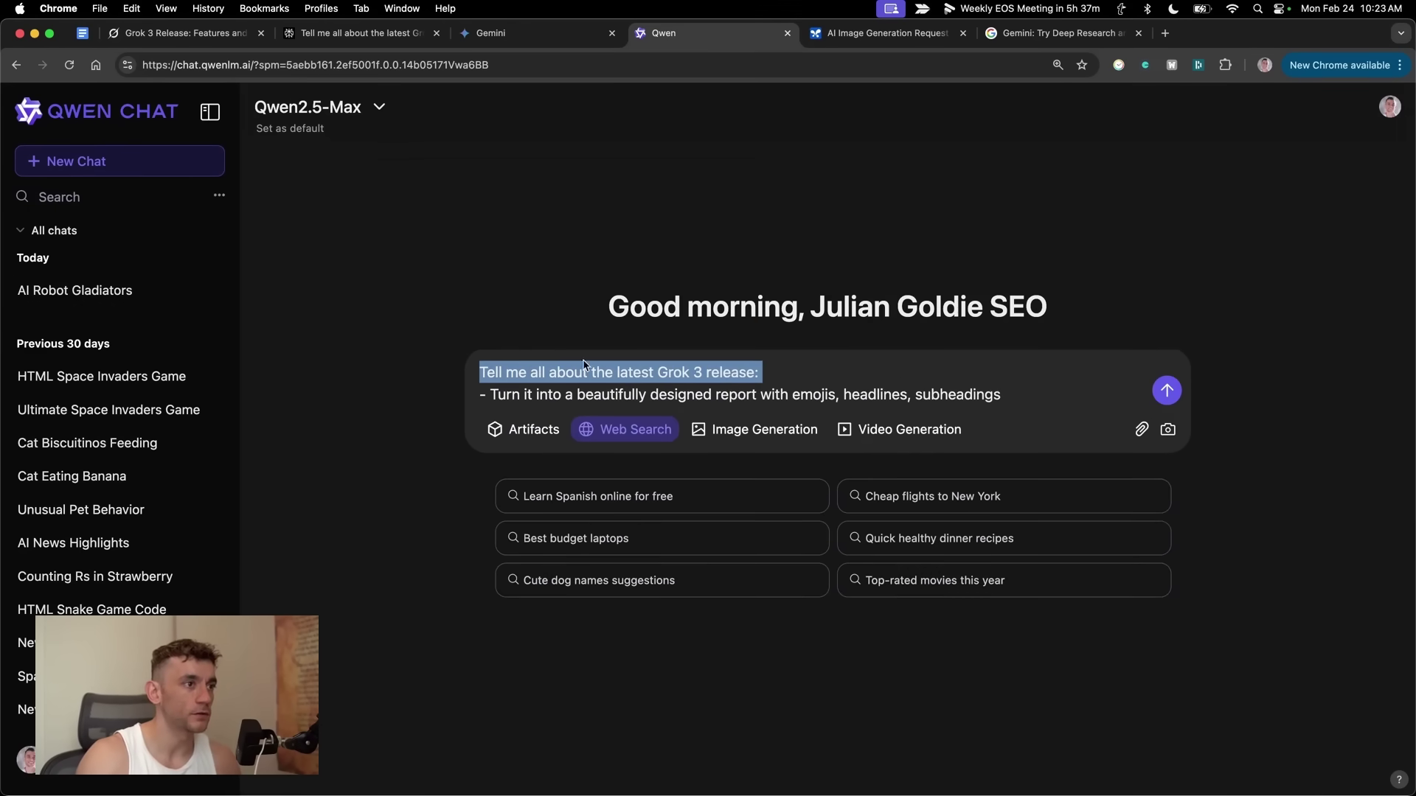
{"action": "left_click", "coordinate": [749, 374]}
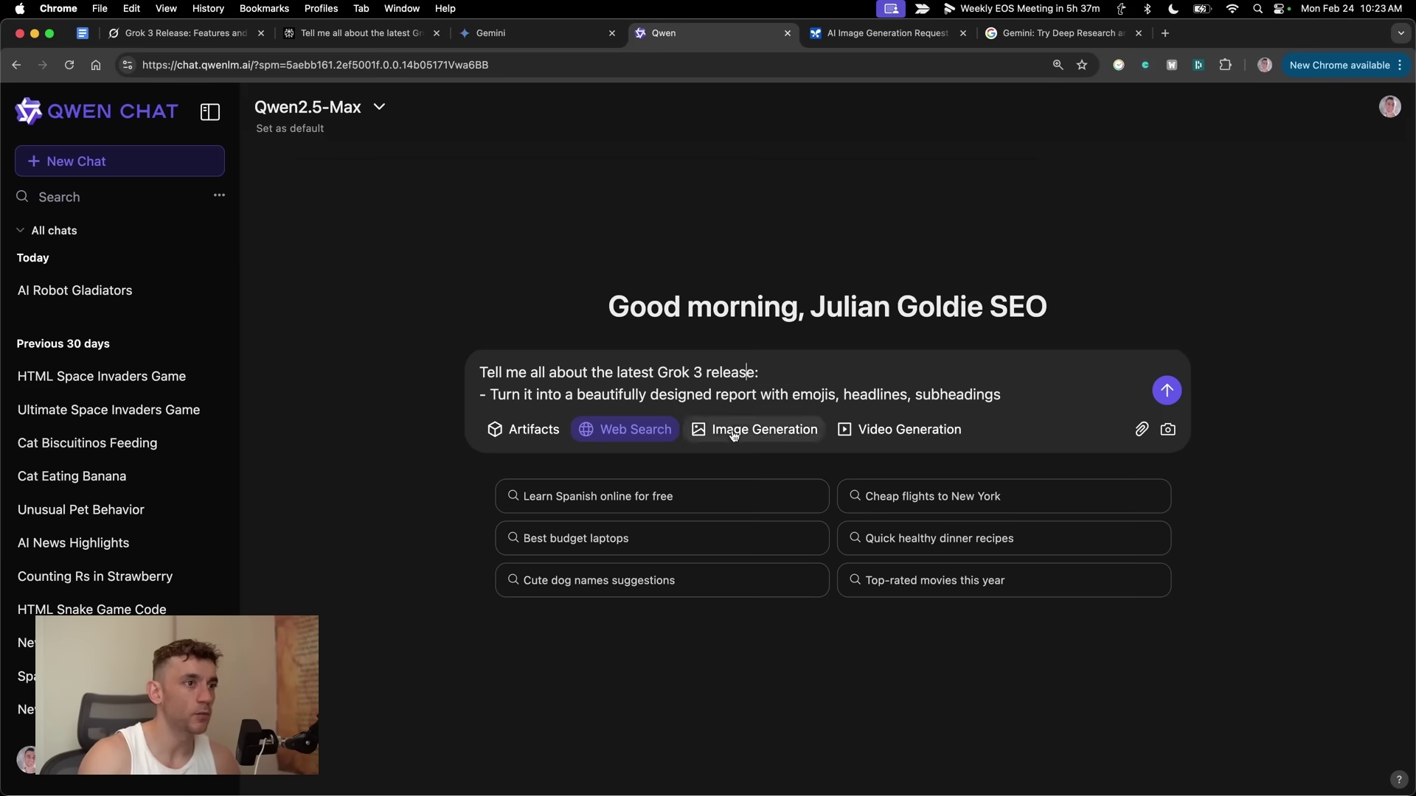
{"action": "left_click", "coordinate": [1166, 391]}
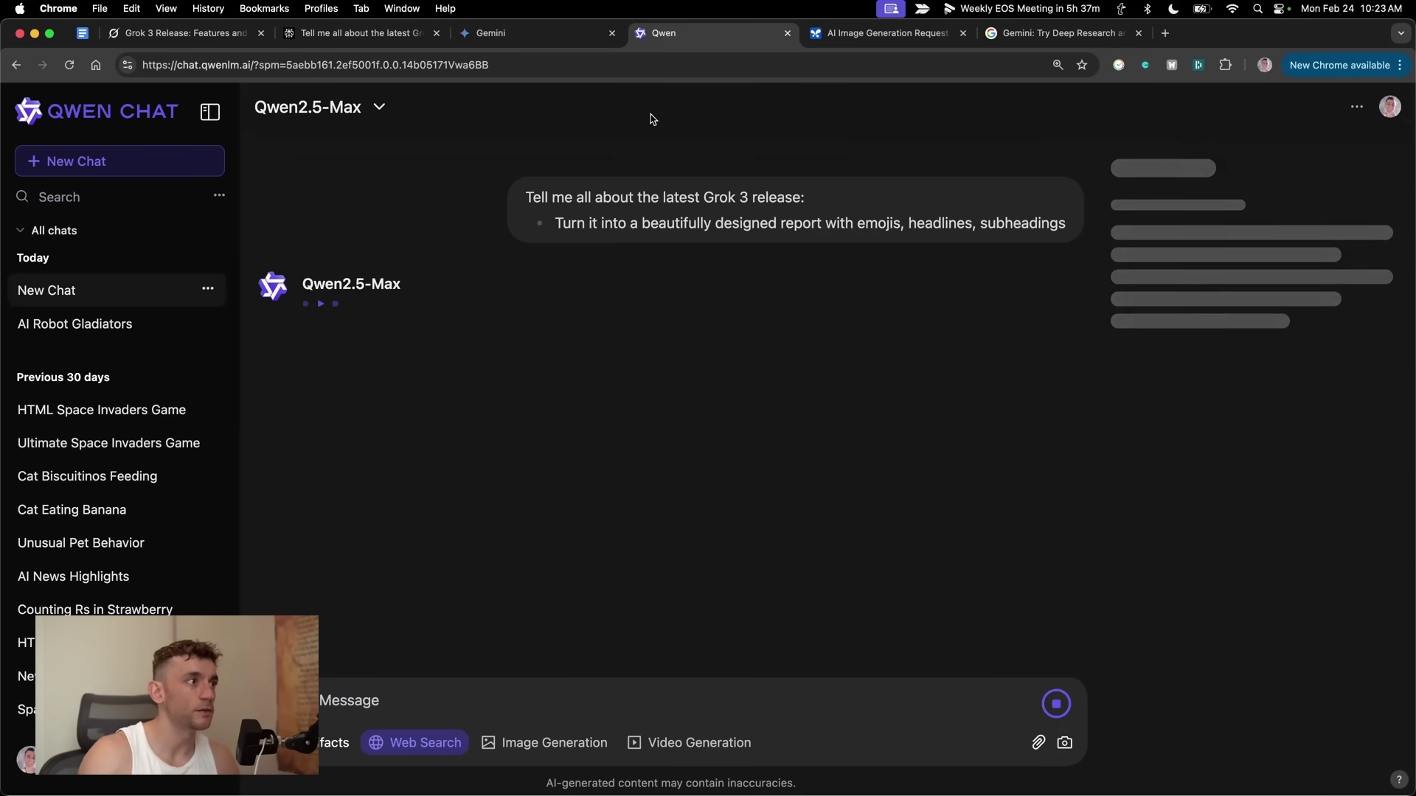
{"action": "key", "text": "super+1"}
{"action": "scroll", "coordinate": [1232, 309], "scroll_direction": "down", "scroll_amount": 1}
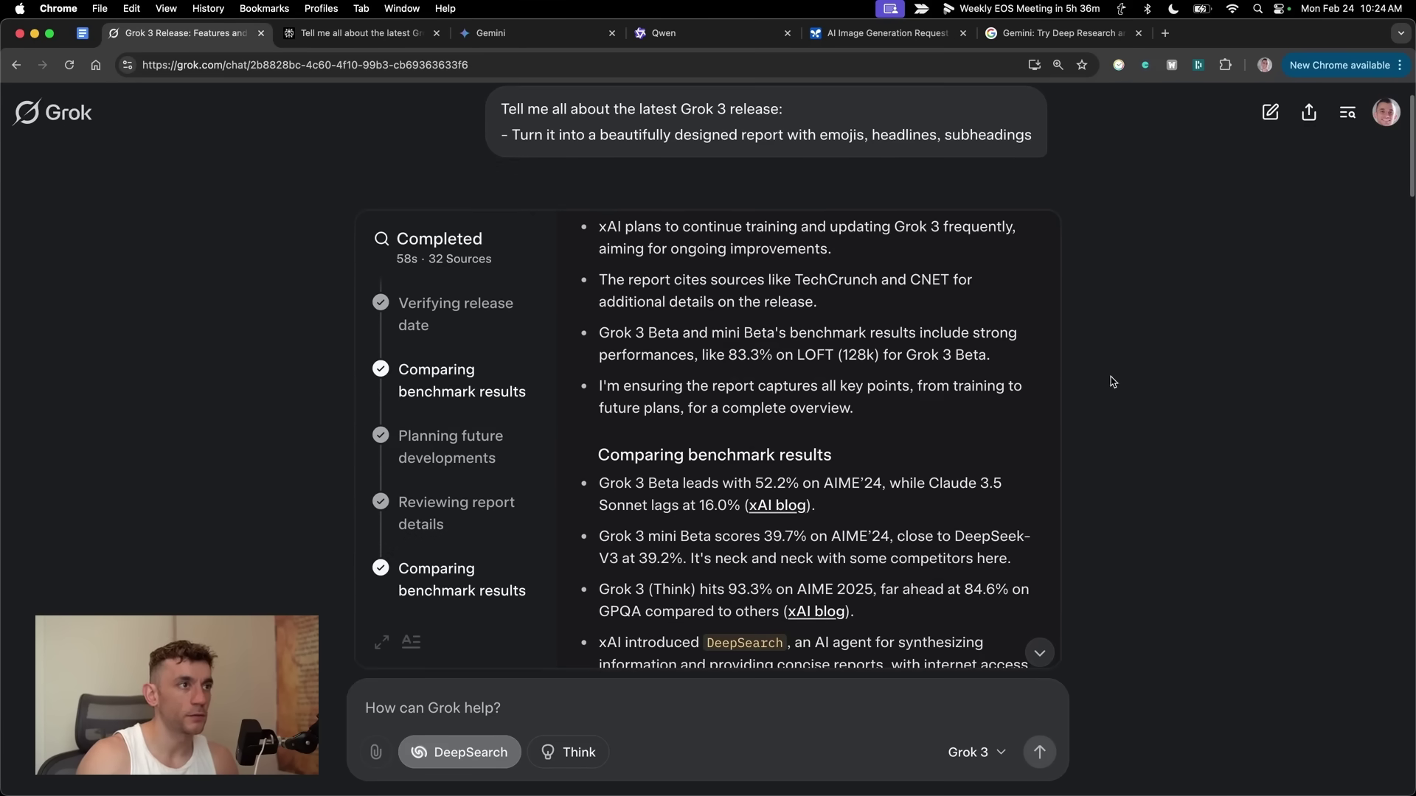
{"action": "scroll", "coordinate": [681, 352], "scroll_direction": "down", "scroll_amount": 5}
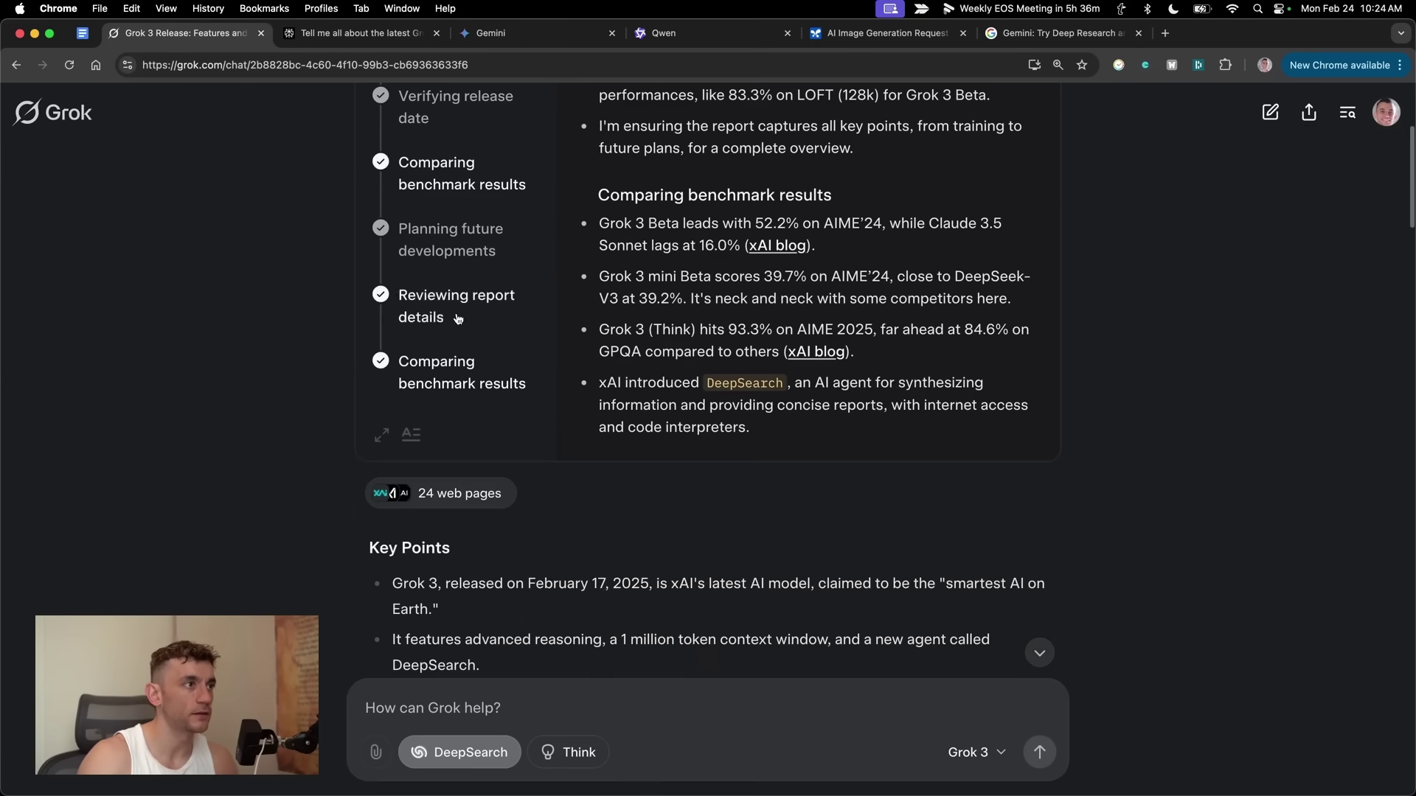
{"action": "scroll", "coordinate": [448, 291], "scroll_direction": "up", "scroll_amount": 2}
{"action": "scroll", "coordinate": [447, 291], "scroll_direction": "up", "scroll_amount": 2}
{"action": "scroll", "coordinate": [413, 347], "scroll_direction": "down", "scroll_amount": 2}
{"action": "scroll", "coordinate": [310, 369], "scroll_direction": "up", "scroll_amount": 5}
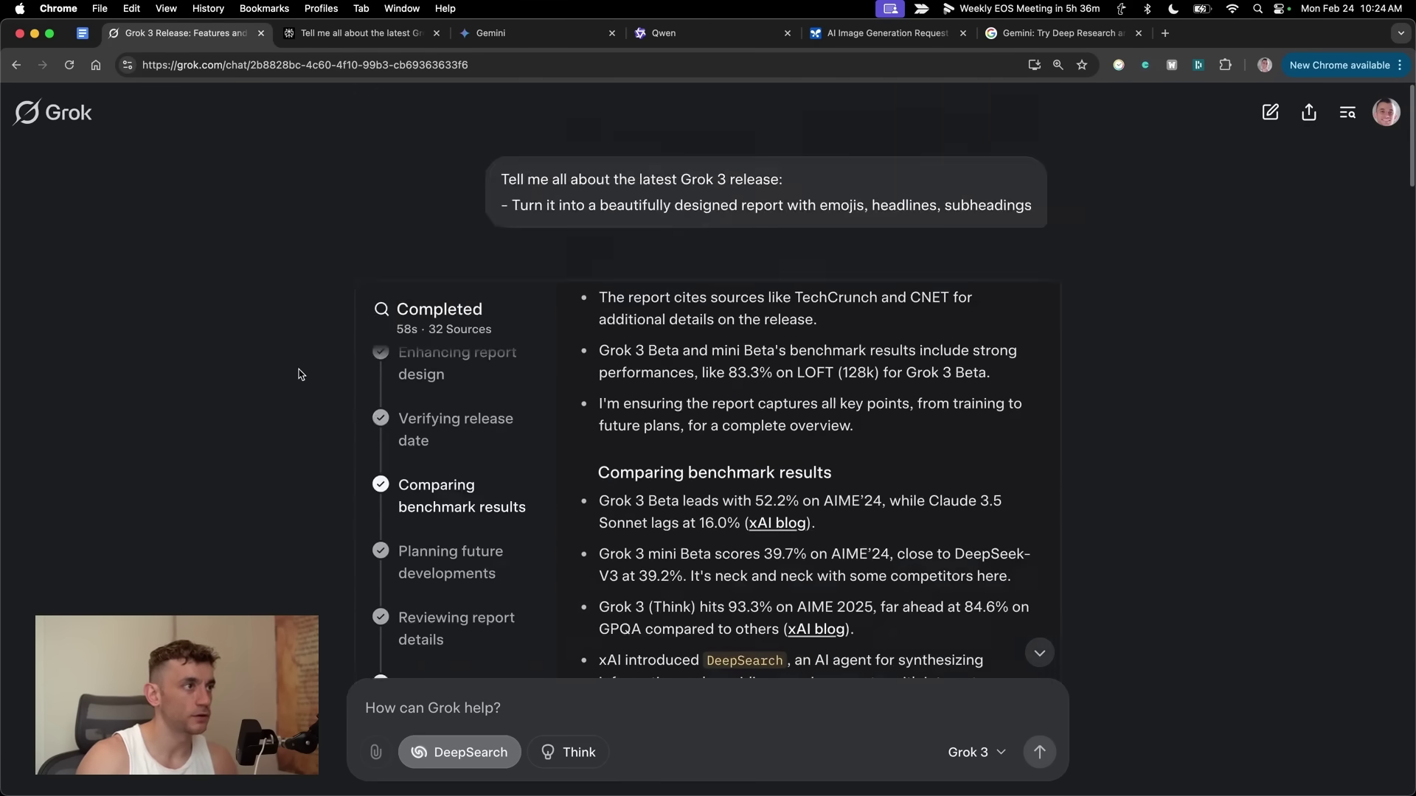
{"action": "scroll", "coordinate": [302, 377], "scroll_direction": "down", "scroll_amount": 1}
{"action": "scroll", "coordinate": [436, 377], "scroll_direction": "up", "scroll_amount": 10}
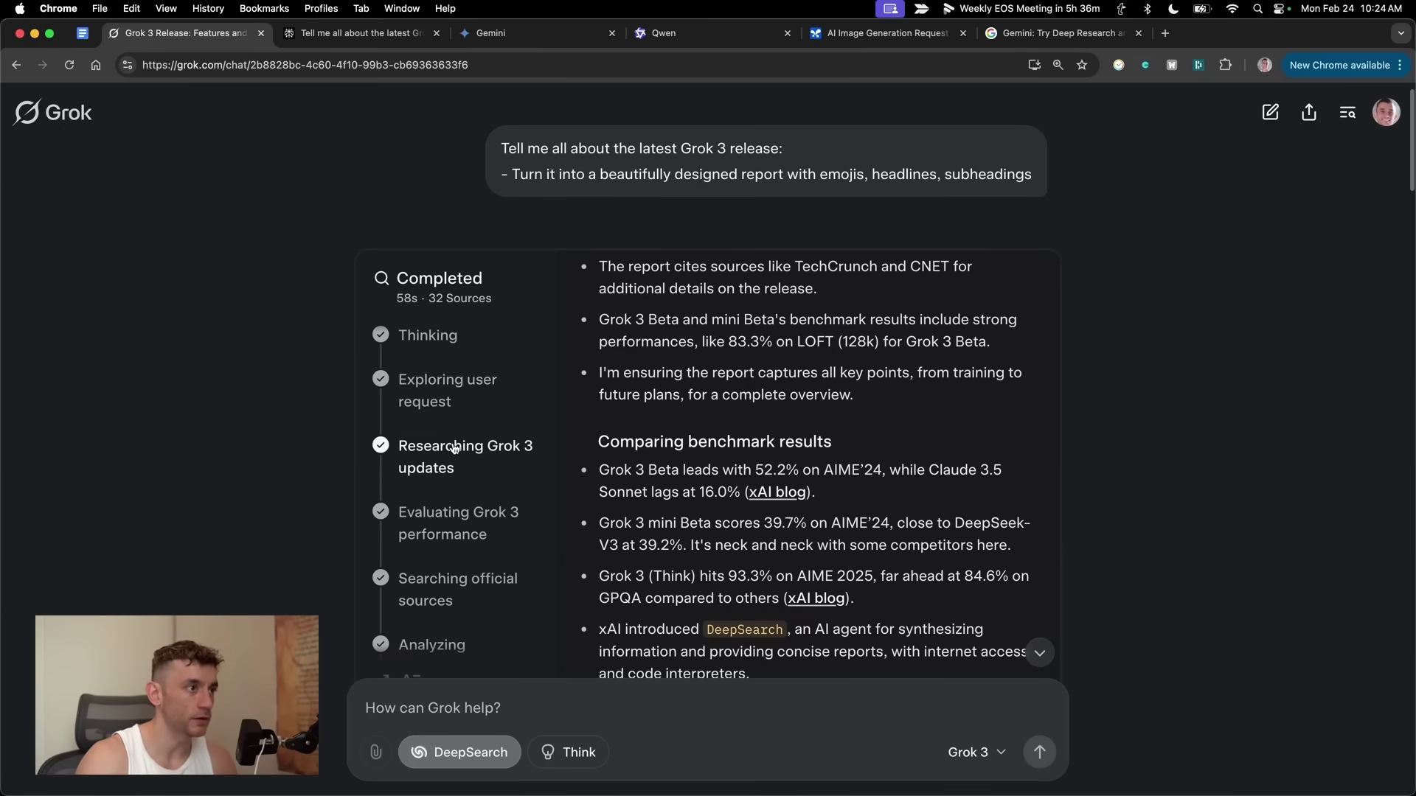
{"action": "scroll", "coordinate": [450, 450], "scroll_direction": "down", "scroll_amount": 10}
{"action": "scroll", "coordinate": [942, 380], "scroll_direction": "down", "scroll_amount": 6}
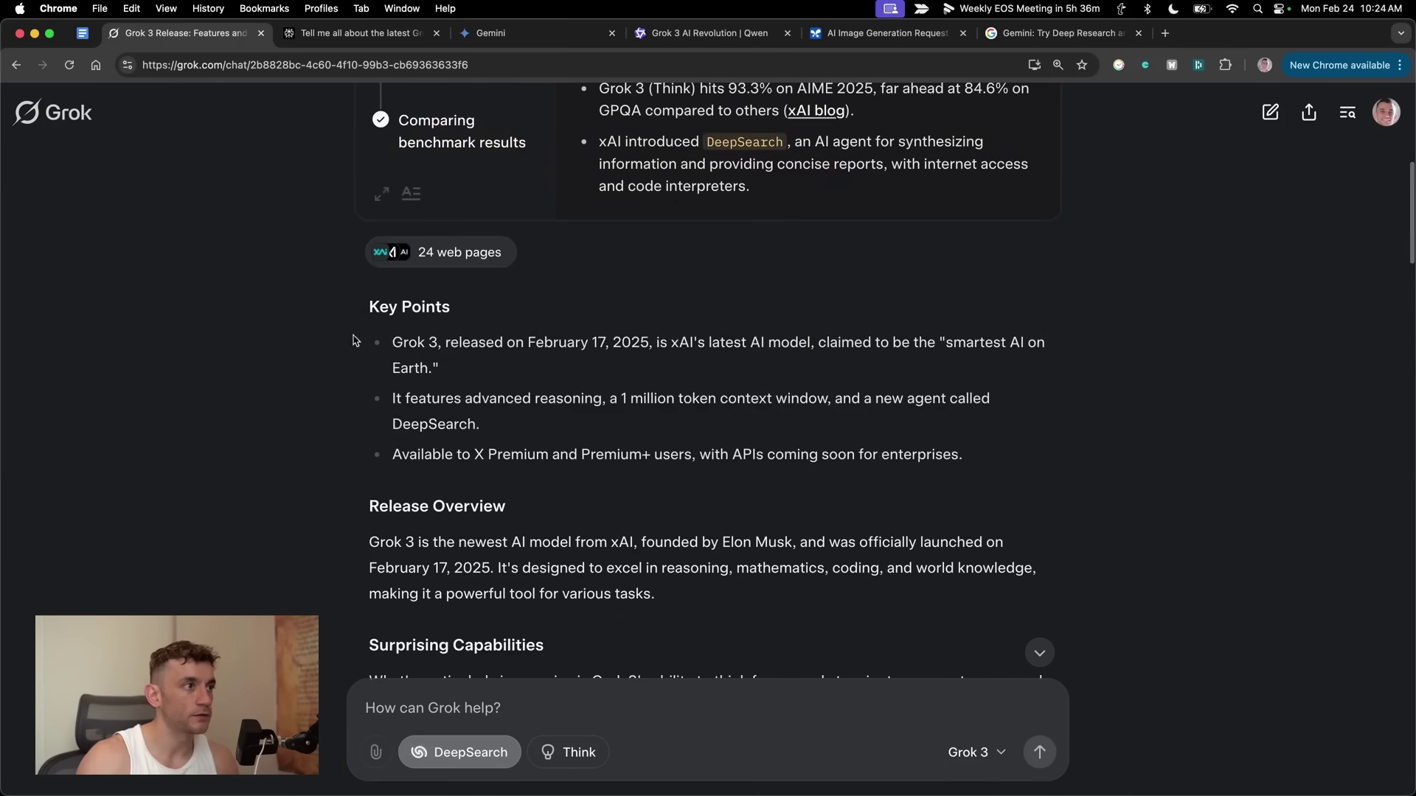
{"action": "left_click_drag", "start_coordinate": [356, 342], "coordinate": [1029, 474]}
{"action": "left_click", "coordinate": [1035, 474]}
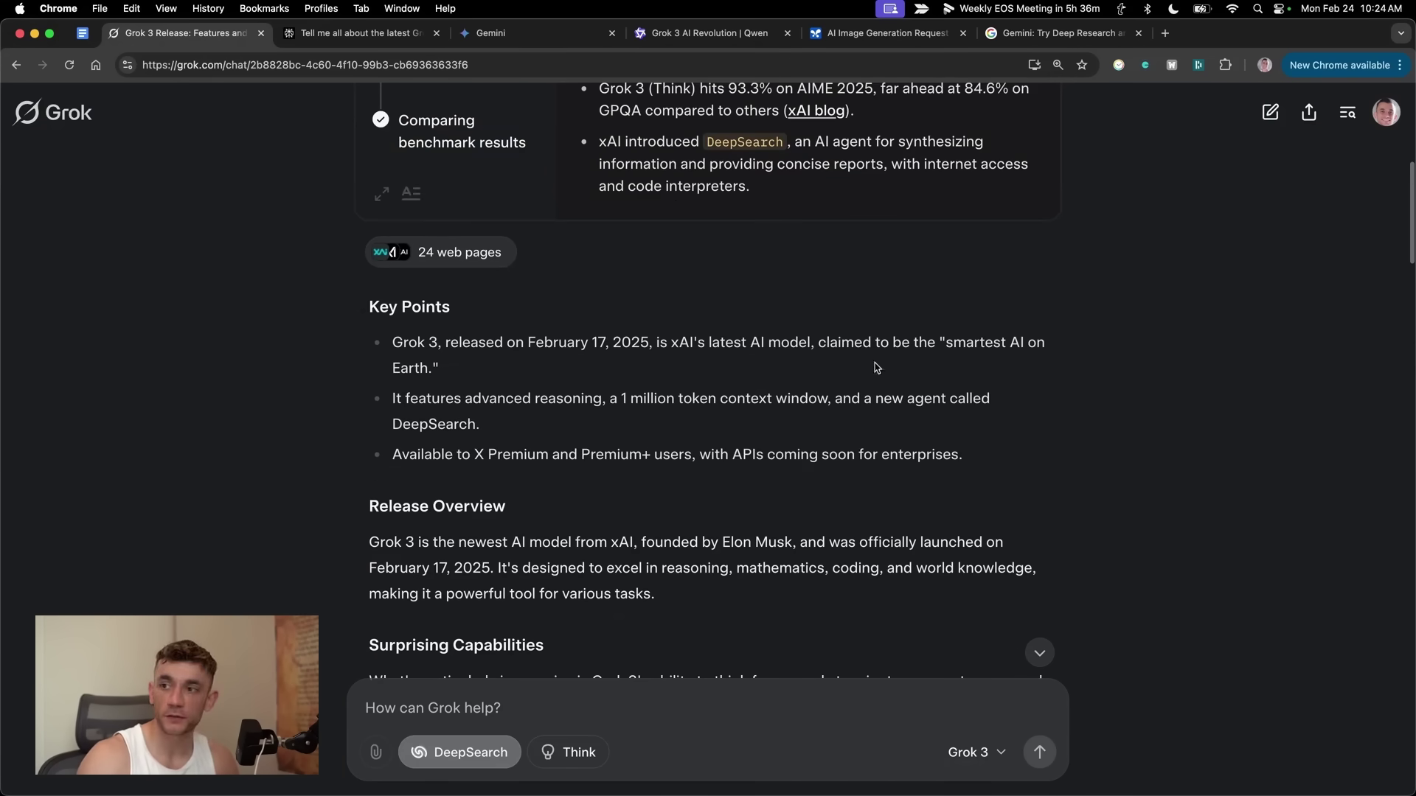
{"action": "scroll", "coordinate": [876, 367], "scroll_direction": "down", "scroll_amount": 3}
{"action": "left_click_drag", "start_coordinate": [366, 400], "coordinate": [810, 493]}
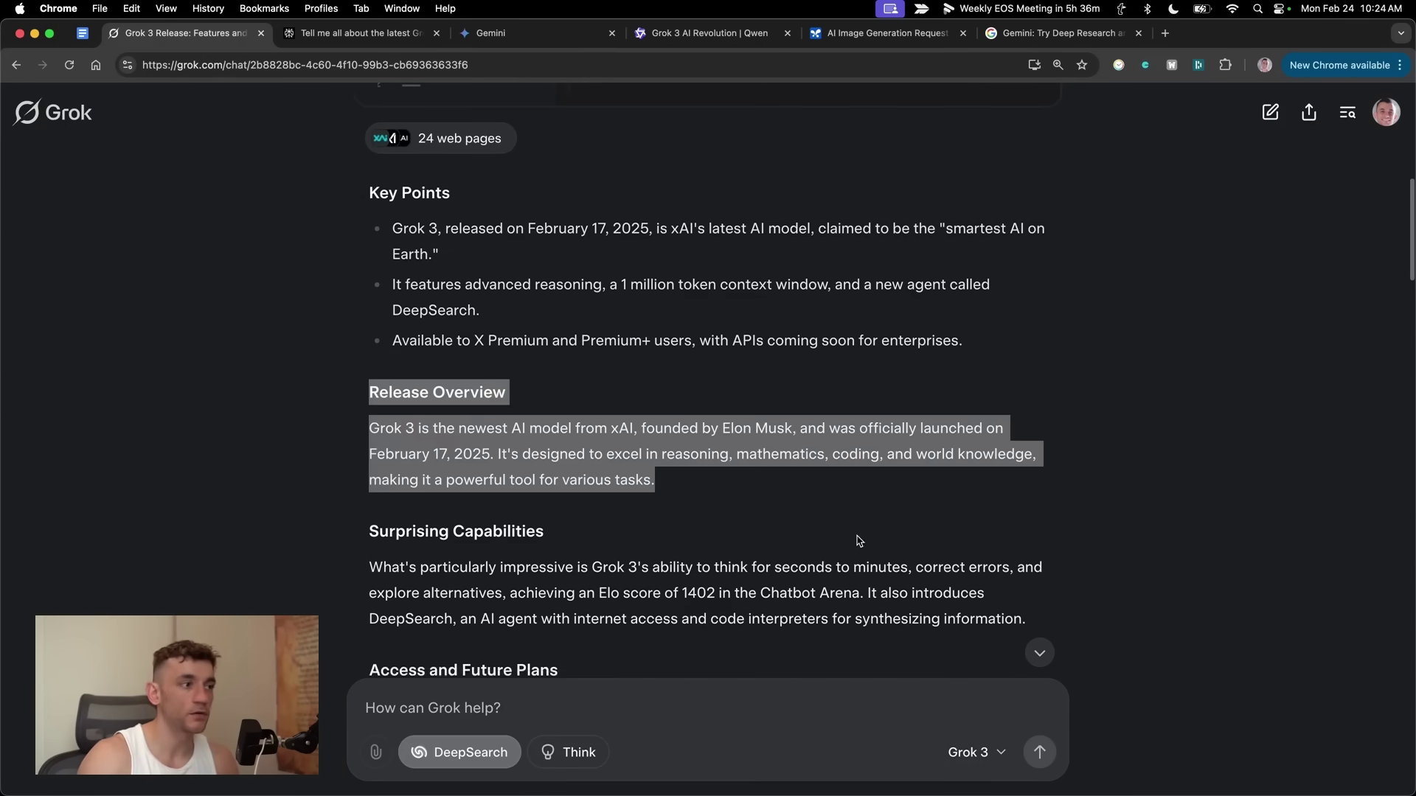
{"action": "scroll", "coordinate": [502, 435], "scroll_direction": "down", "scroll_amount": 15}
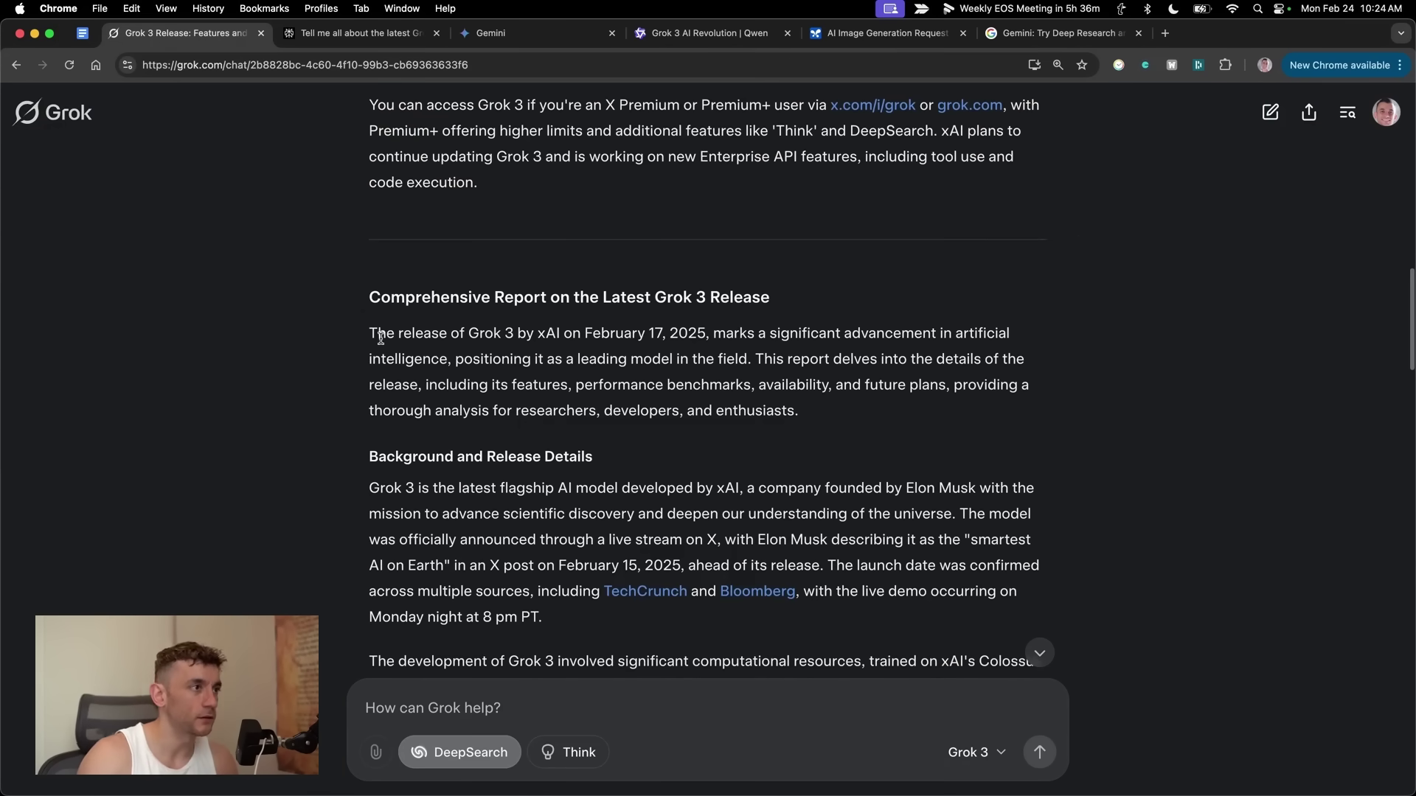
{"action": "left_click_drag", "start_coordinate": [378, 335], "coordinate": [818, 434]}
{"action": "scroll", "coordinate": [1256, 486], "scroll_direction": "down", "scroll_amount": 3}
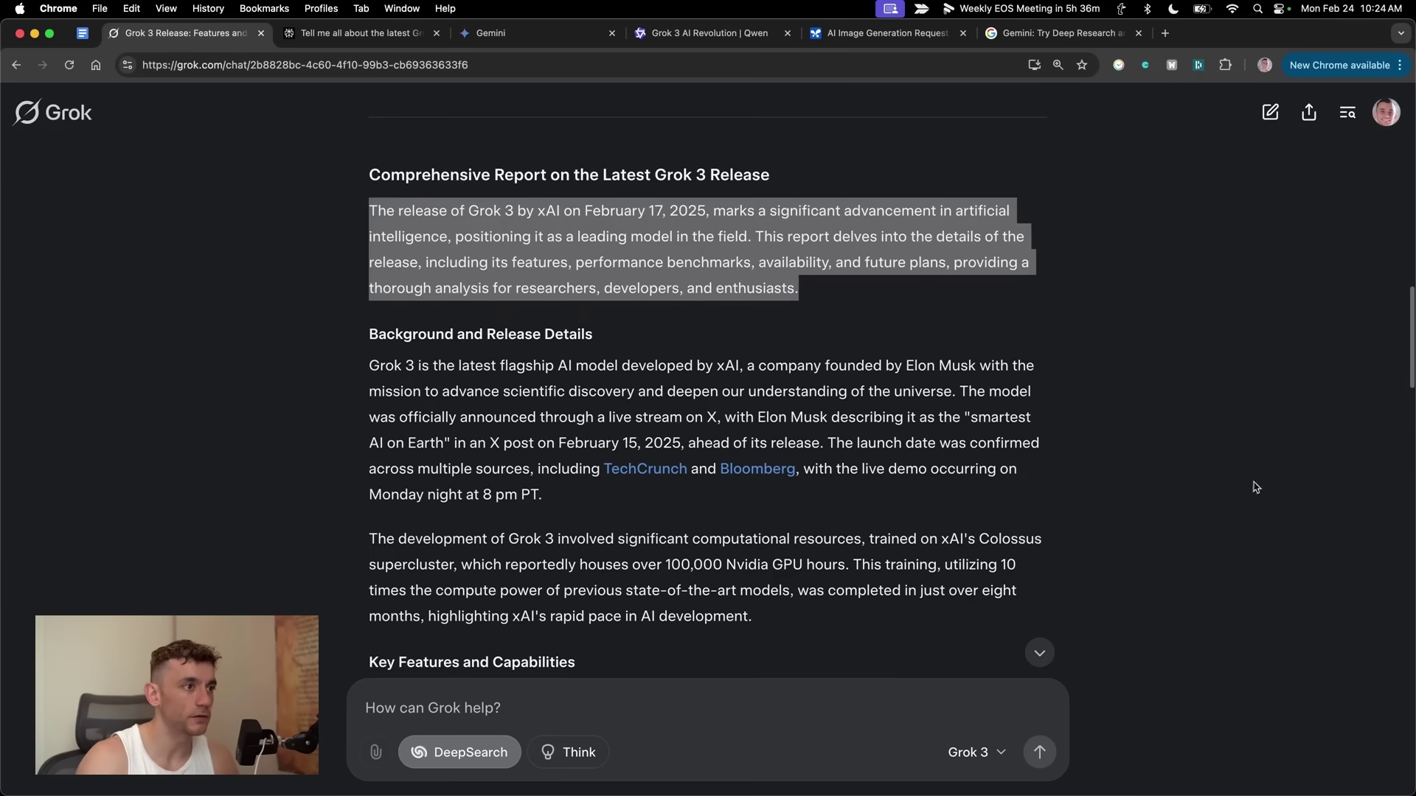
{"action": "double_click", "coordinate": [385, 366]}
{"action": "scroll", "coordinate": [1057, 491], "scroll_direction": "down", "scroll_amount": 15}
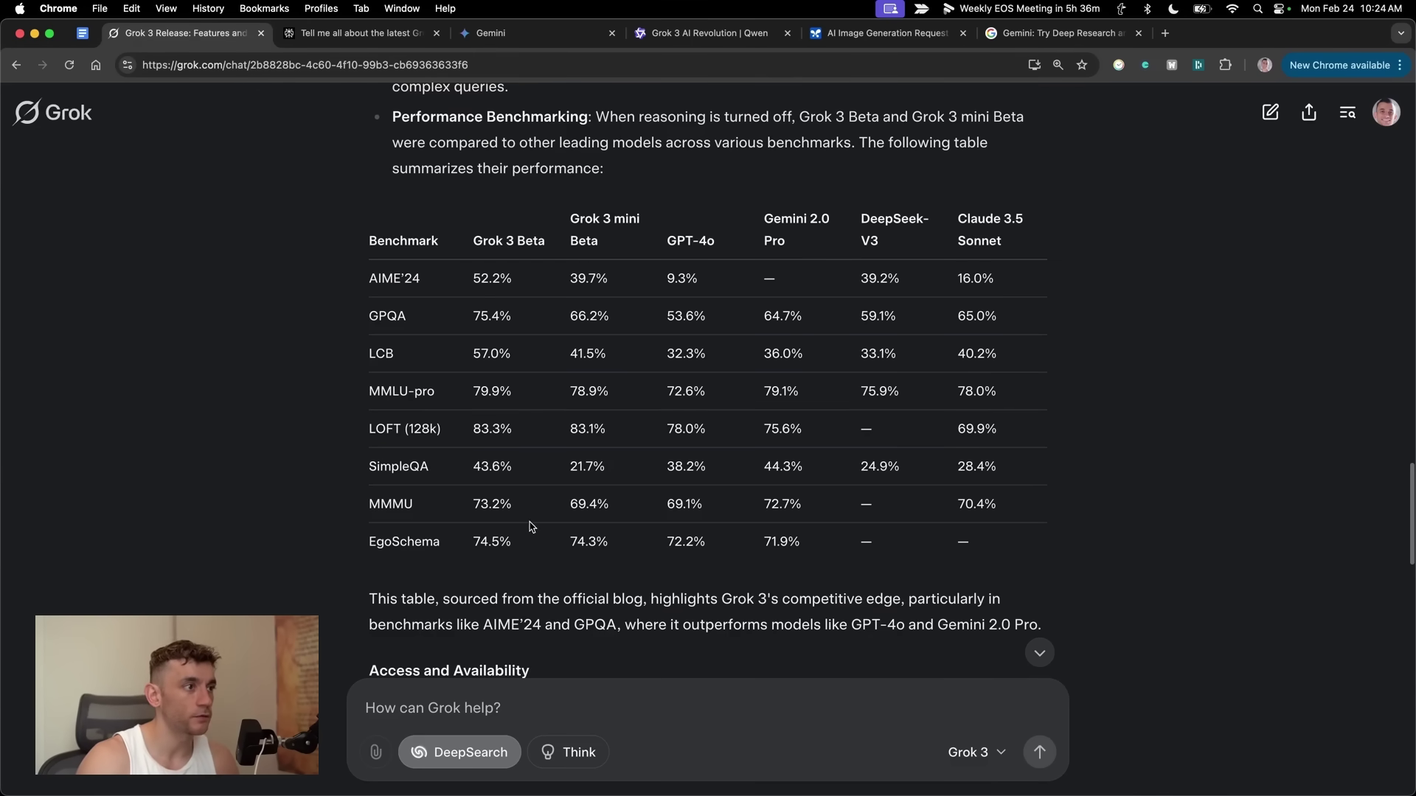
{"action": "scroll", "coordinate": [696, 506], "scroll_direction": "down", "scroll_amount": 15}
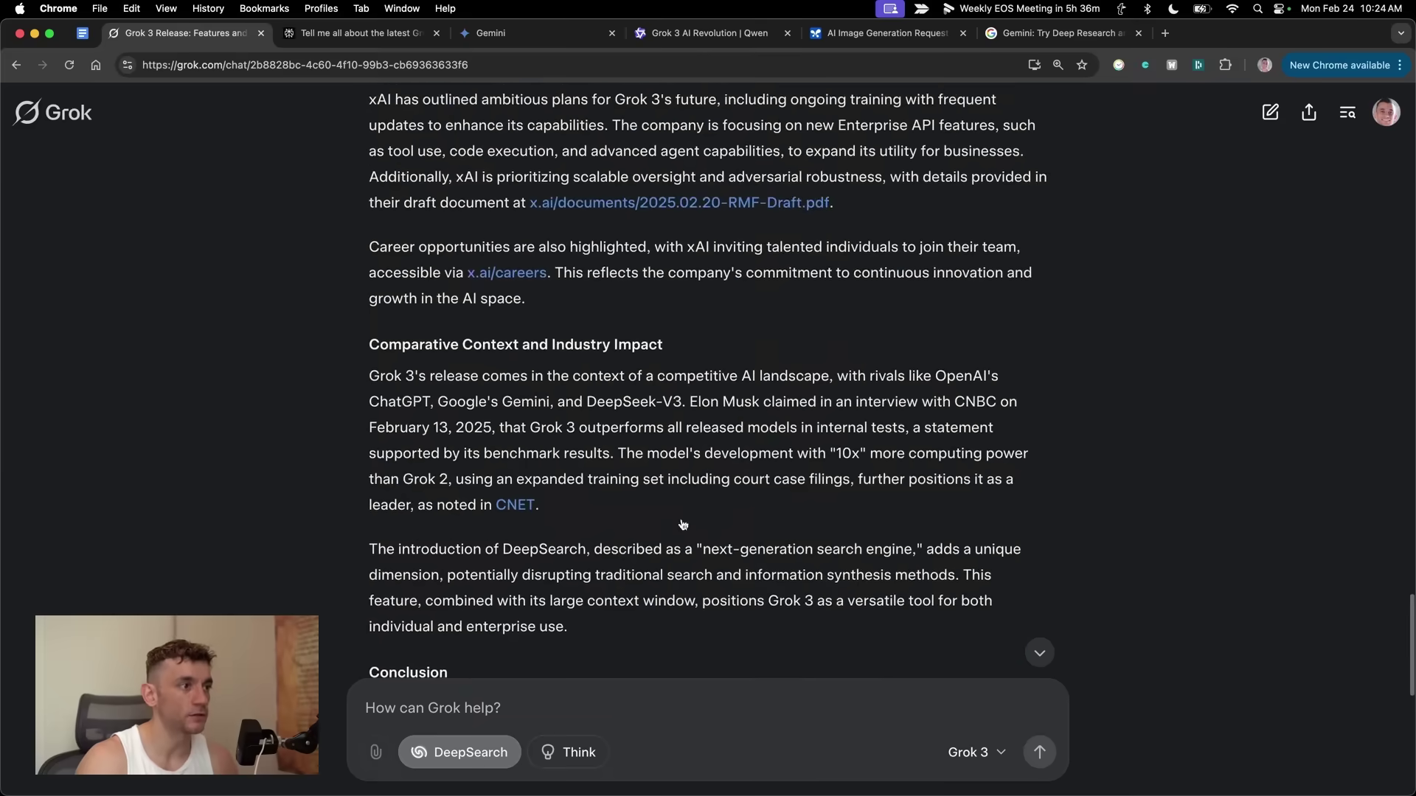
{"action": "scroll", "coordinate": [693, 583], "scroll_direction": "up", "scroll_amount": 15}
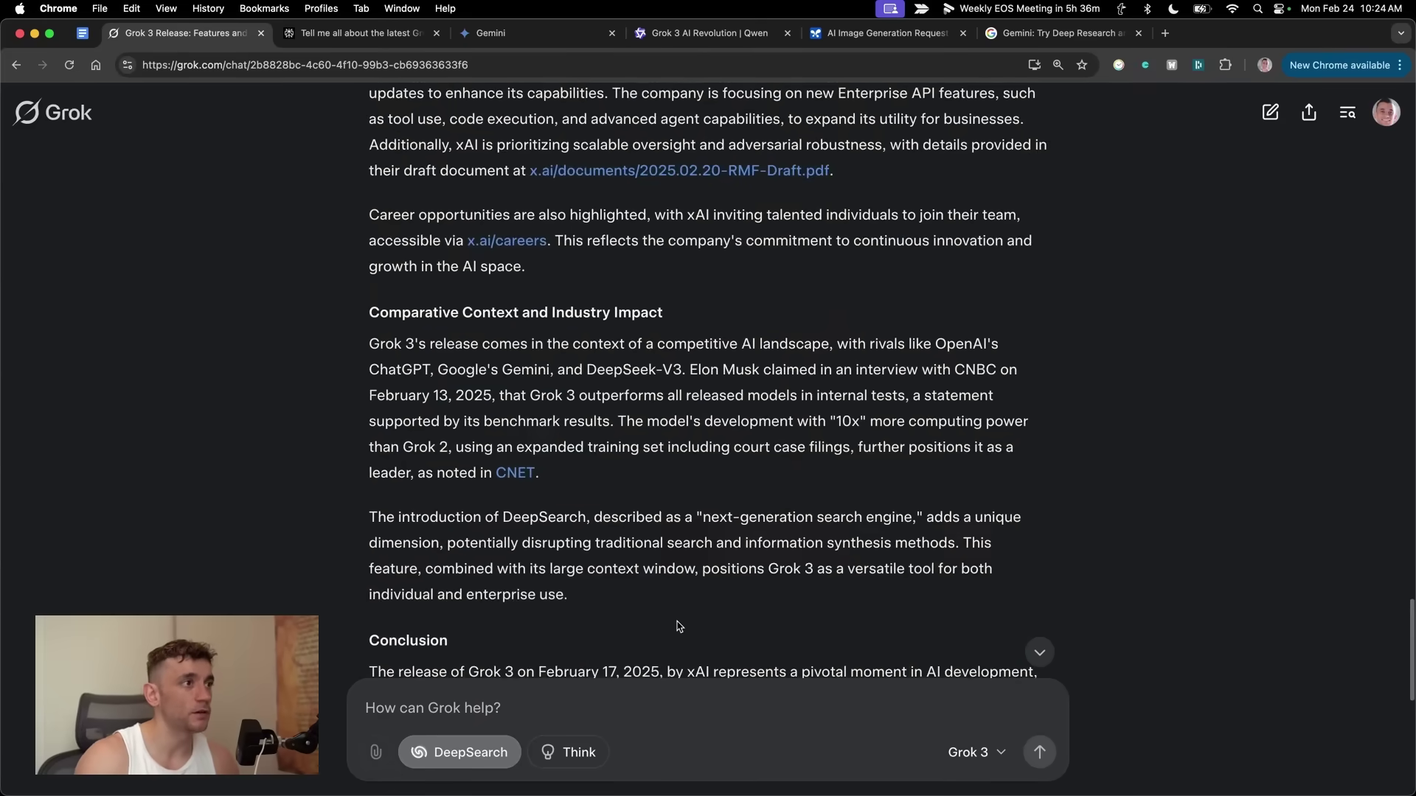
{"action": "scroll", "coordinate": [732, 684], "scroll_direction": "up", "scroll_amount": 15}
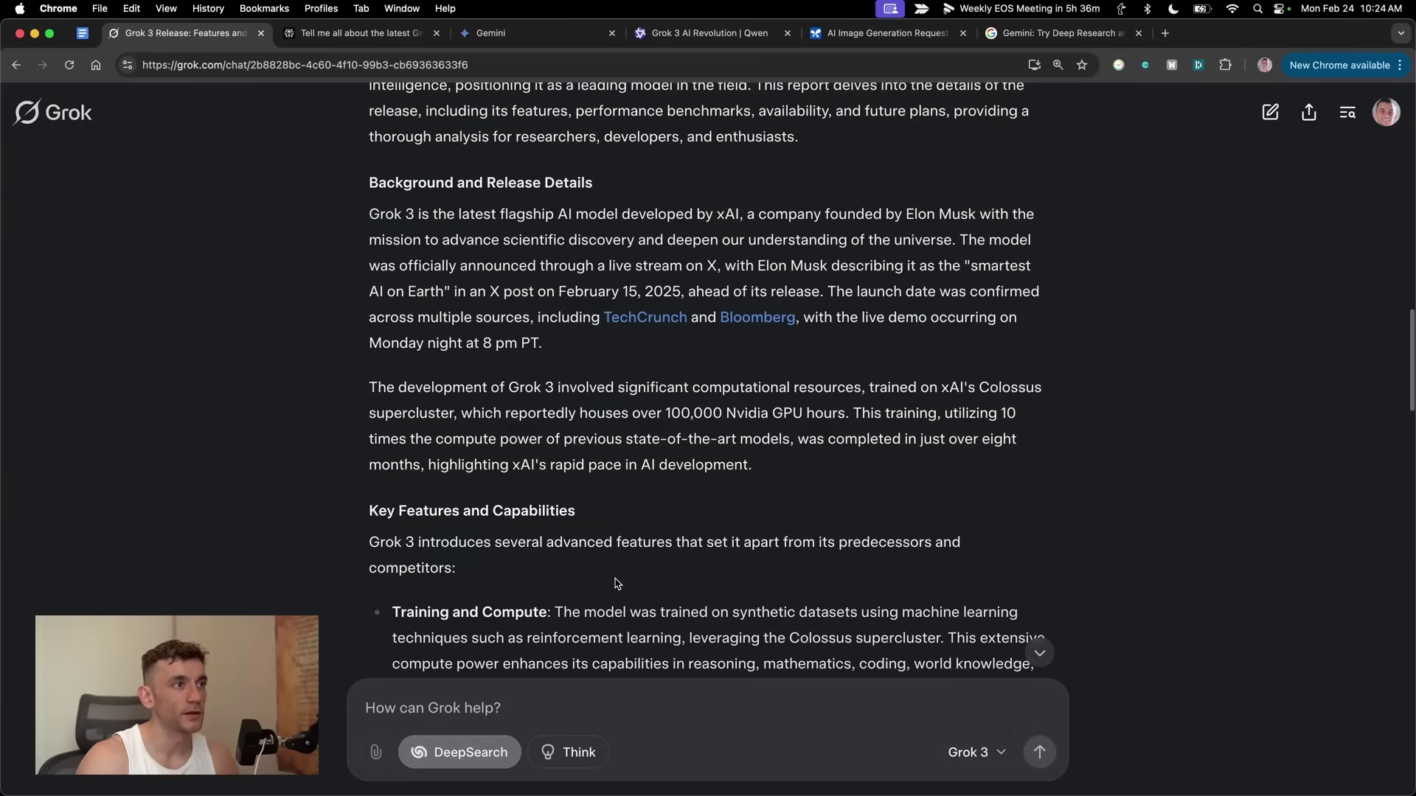
{"action": "scroll", "coordinate": [513, 391], "scroll_direction": "up", "scroll_amount": 10}
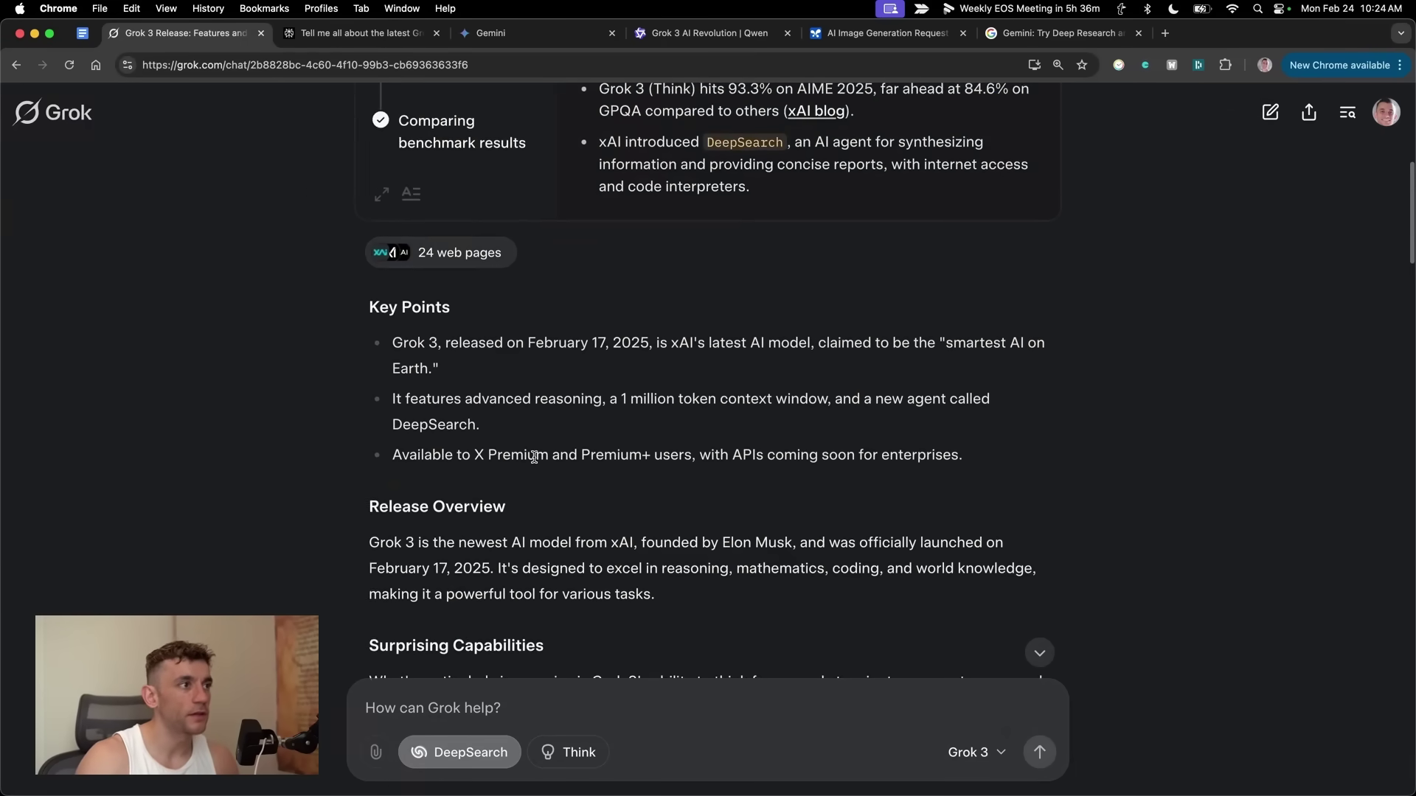
{"action": "scroll", "coordinate": [534, 456], "scroll_direction": "down", "scroll_amount": 2}
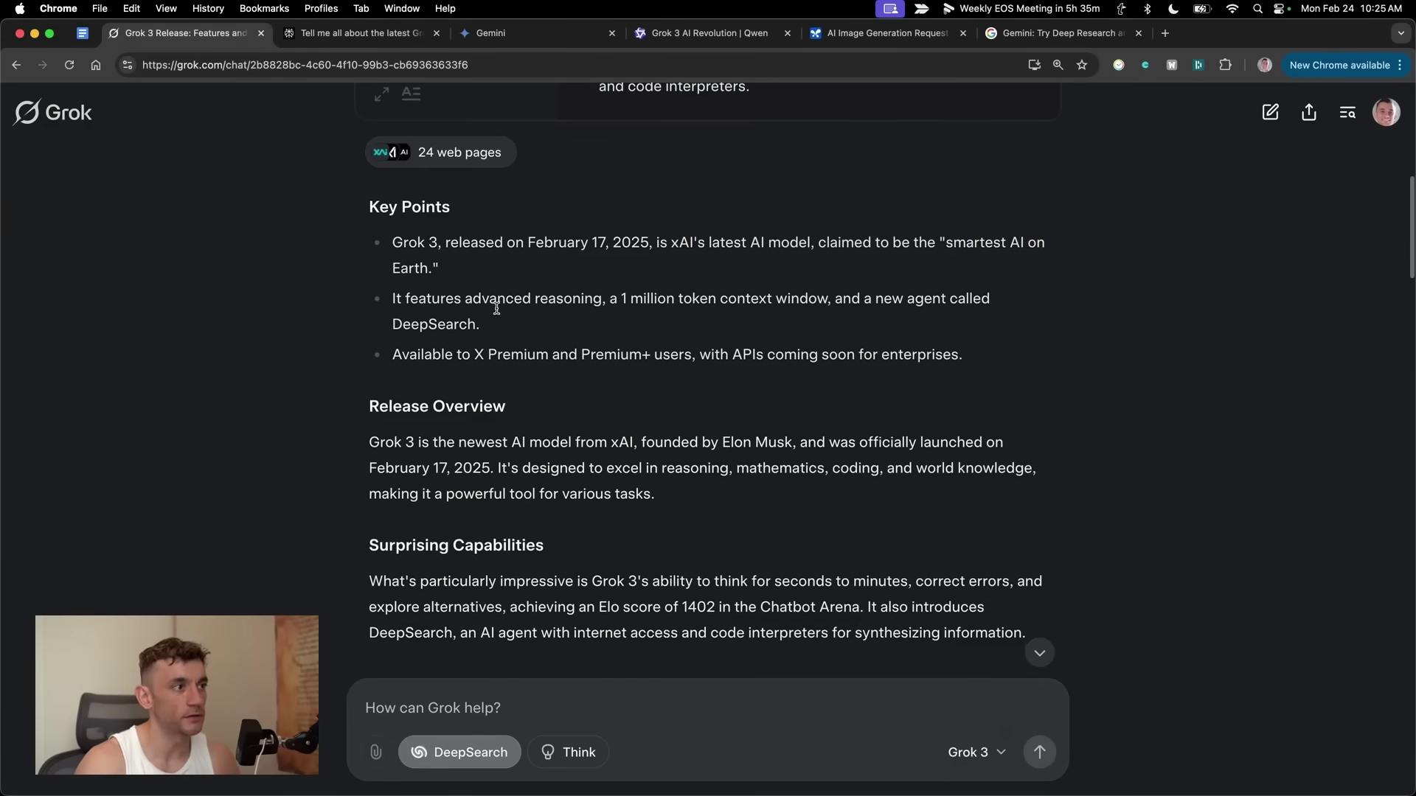
{"action": "scroll", "coordinate": [496, 308], "scroll_direction": "down", "scroll_amount": 2}
Step: Scroll through Perplexity's Grok 3 report, including its training compute table
{"action": "left_click", "coordinate": [361, 33]}
{"action": "scroll", "coordinate": [549, 374], "scroll_direction": "up", "scroll_amount": 1}
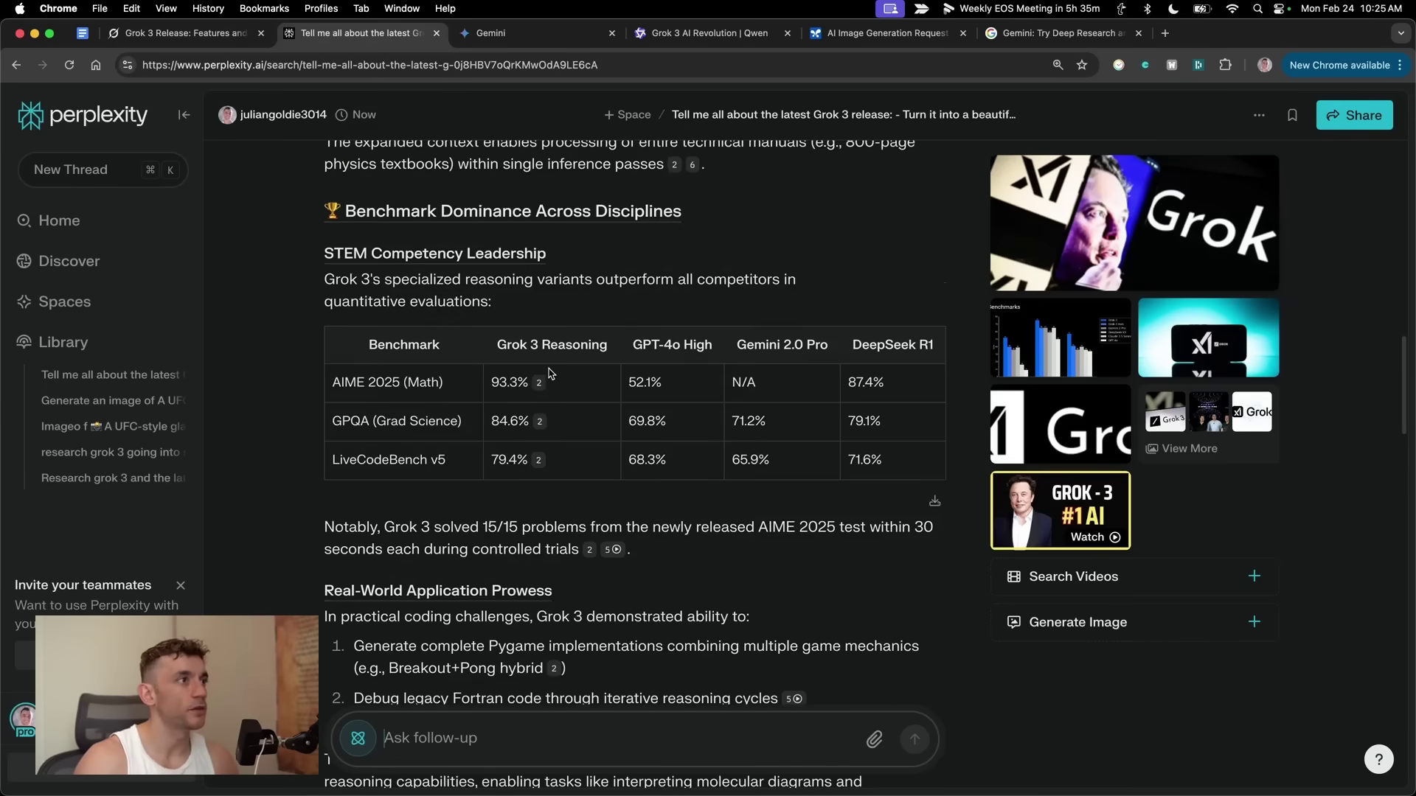
{"action": "scroll", "coordinate": [549, 374], "scroll_direction": "up", "scroll_amount": 3}
{"action": "scroll", "coordinate": [564, 384], "scroll_direction": "down", "scroll_amount": 3}
{"action": "scroll", "coordinate": [564, 383], "scroll_direction": "up", "scroll_amount": 10}
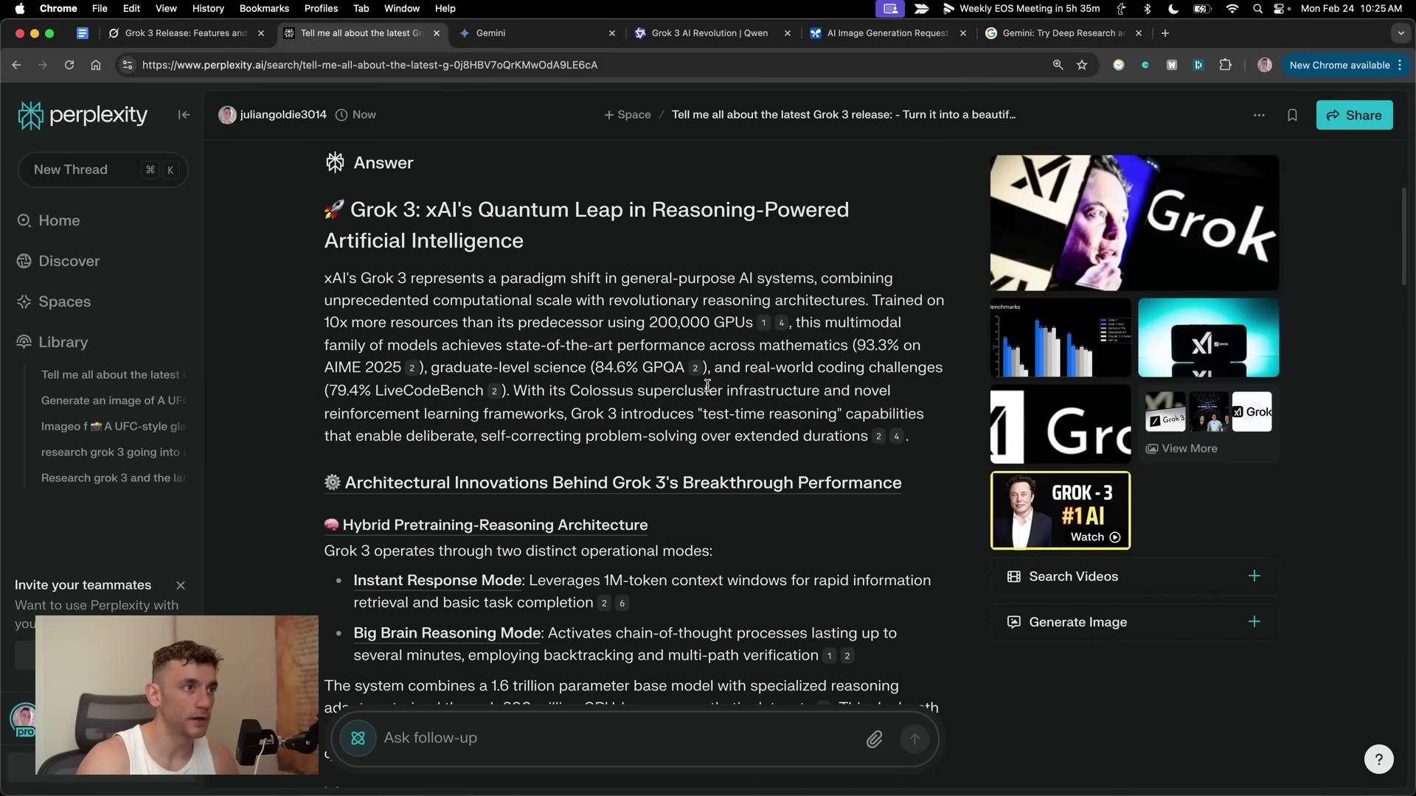
{"action": "scroll", "coordinate": [687, 479], "scroll_direction": "down", "scroll_amount": 5}
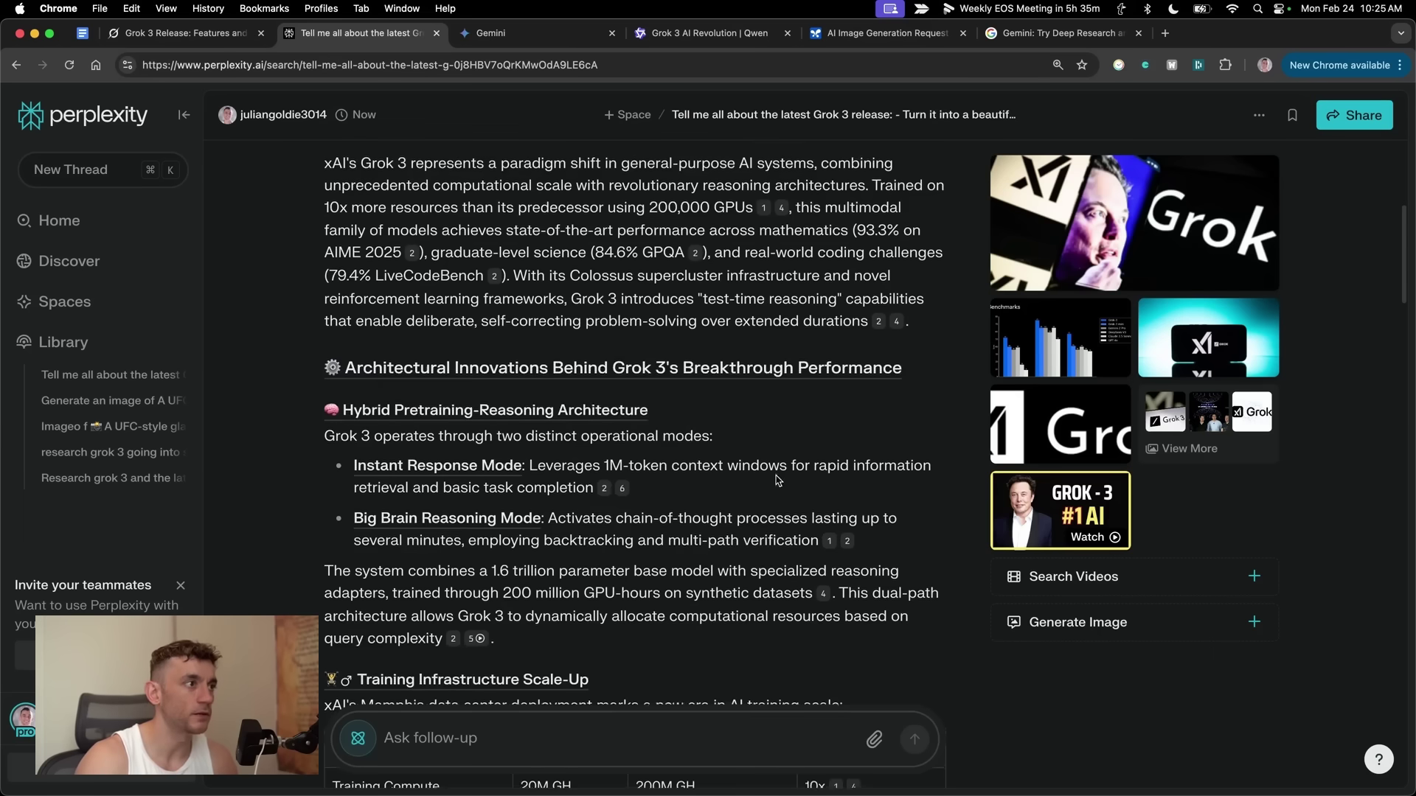
{"action": "scroll", "coordinate": [837, 466], "scroll_direction": "down", "scroll_amount": 8}
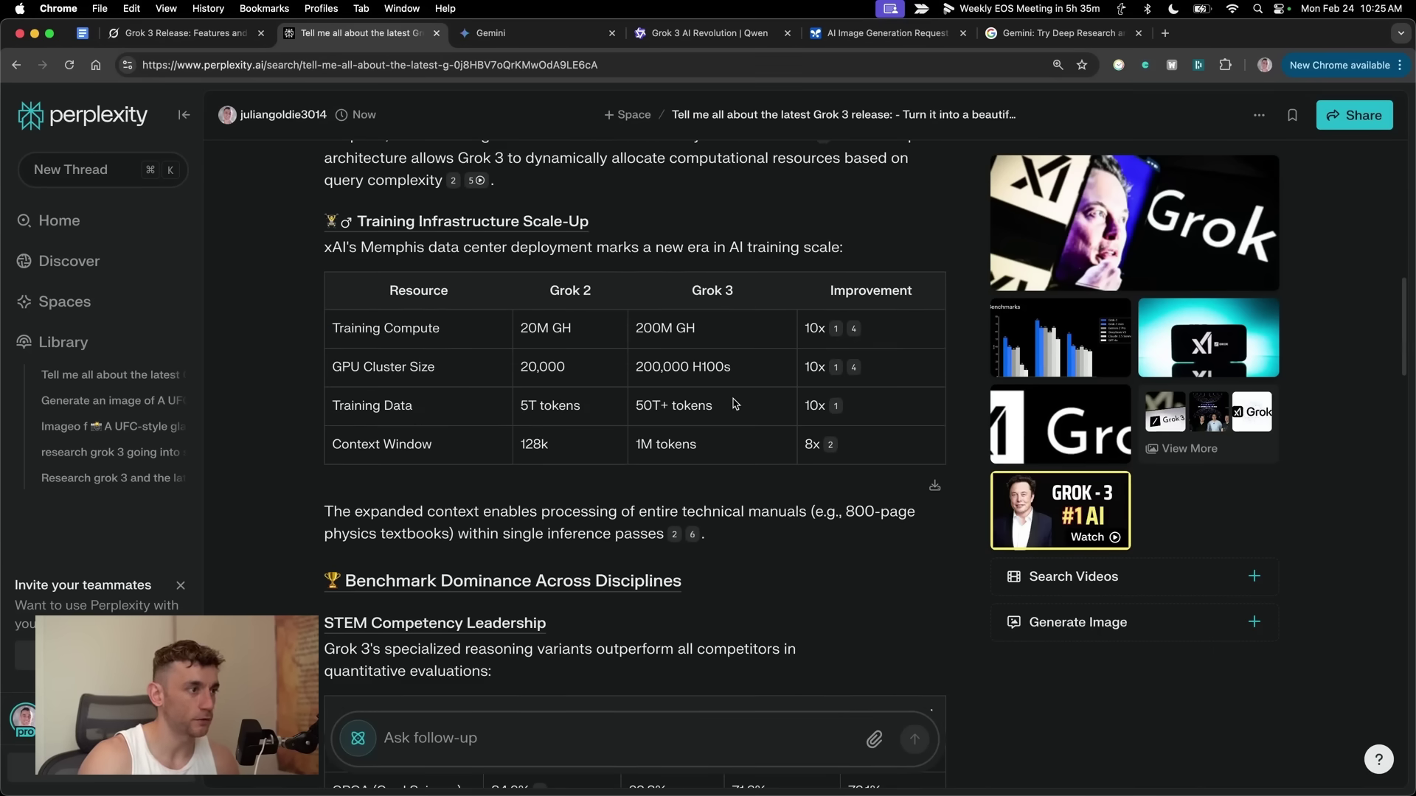
{"action": "scroll", "coordinate": [735, 404], "scroll_direction": "down", "scroll_amount": 9}
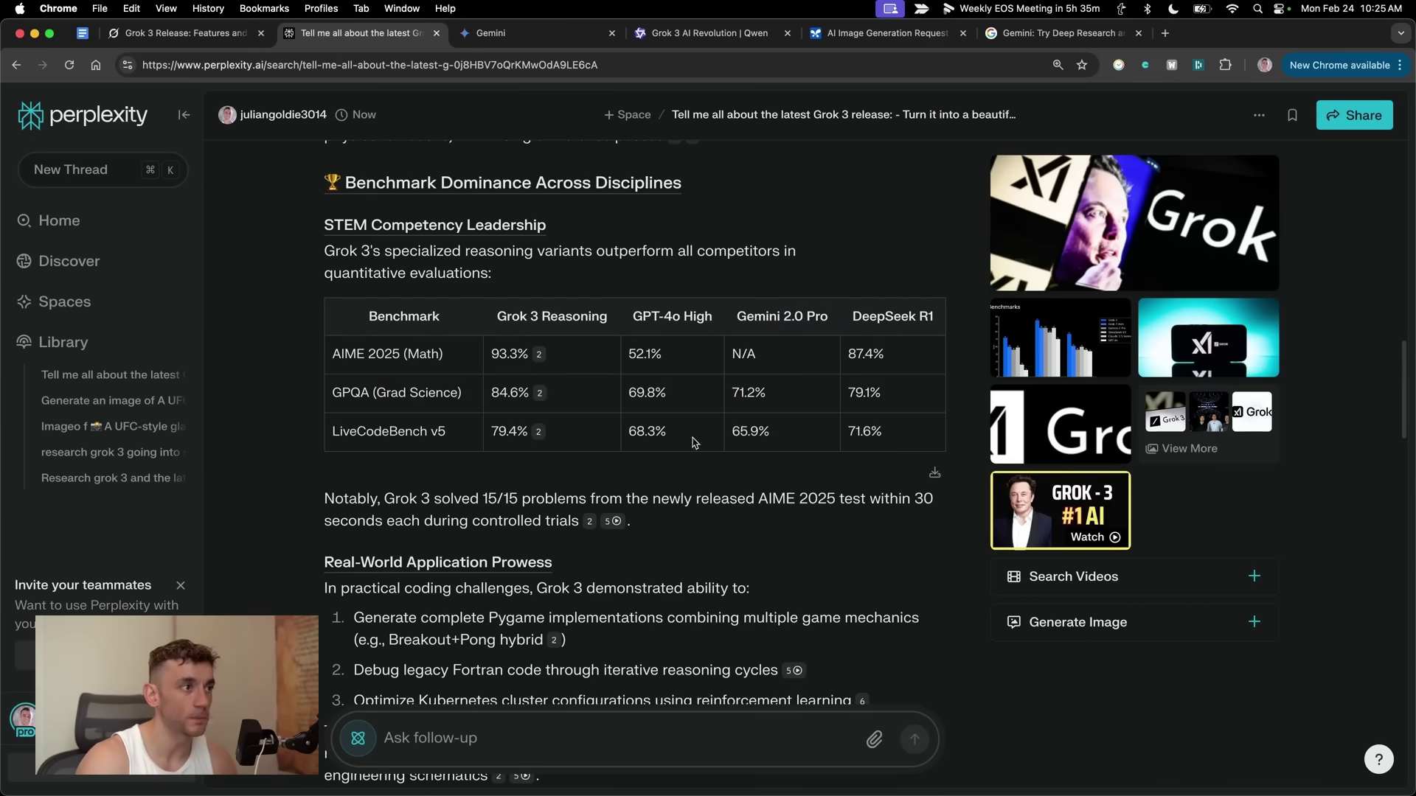
{"action": "scroll", "coordinate": [693, 442], "scroll_direction": "down", "scroll_amount": 8}
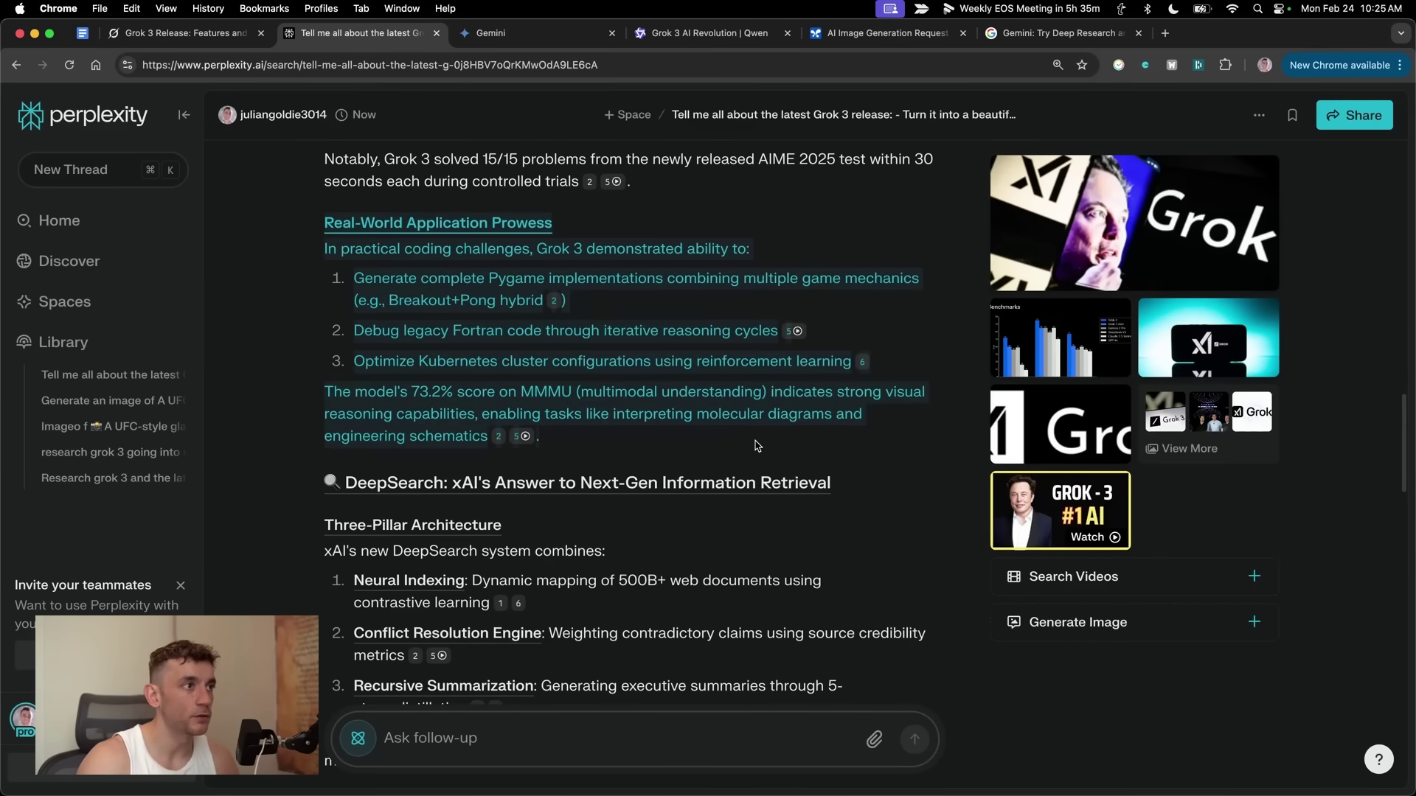
{"action": "scroll", "coordinate": [797, 428], "scroll_direction": "down", "scroll_amount": 15}
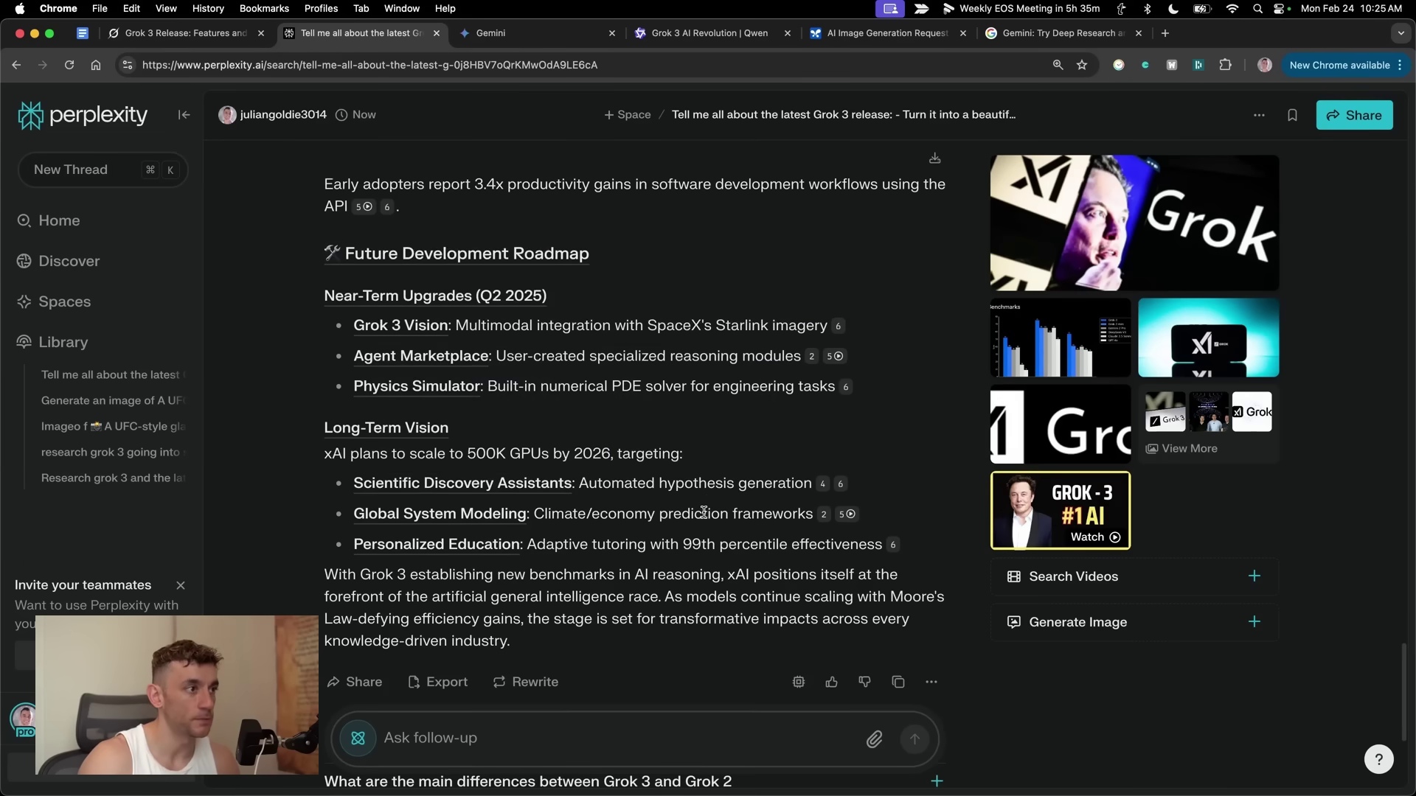
{"action": "scroll", "coordinate": [516, 442], "scroll_direction": "up", "scroll_amount": 15}
Step: Review Grok's report down to Key Citations, then move the Perplexity tab to first position
{"action": "left_click", "coordinate": [168, 34]}
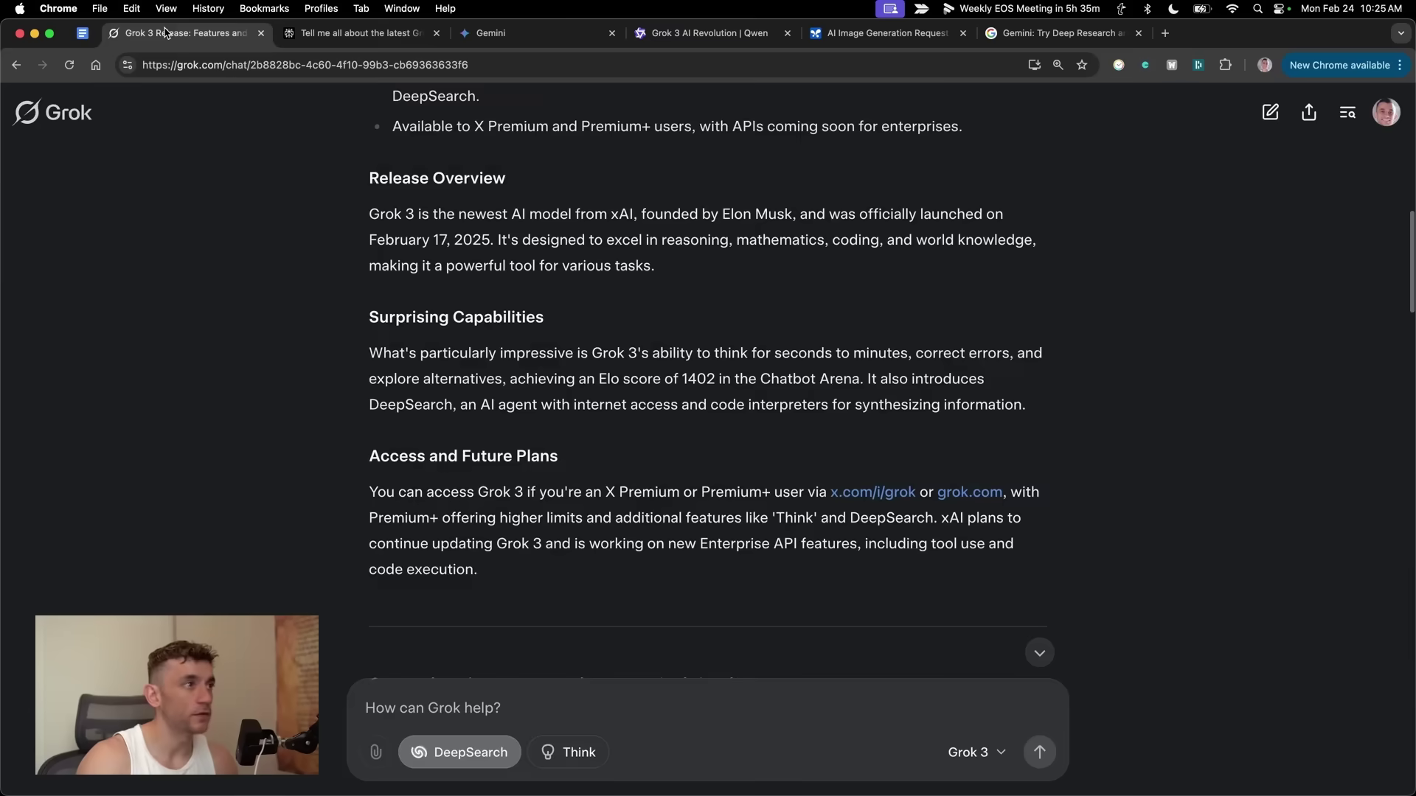
{"action": "scroll", "coordinate": [726, 461], "scroll_direction": "up", "scroll_amount": 10}
{"action": "scroll", "coordinate": [552, 487], "scroll_direction": "down", "scroll_amount": 15}
{"action": "scroll", "coordinate": [551, 487], "scroll_direction": "down", "scroll_amount": 20}
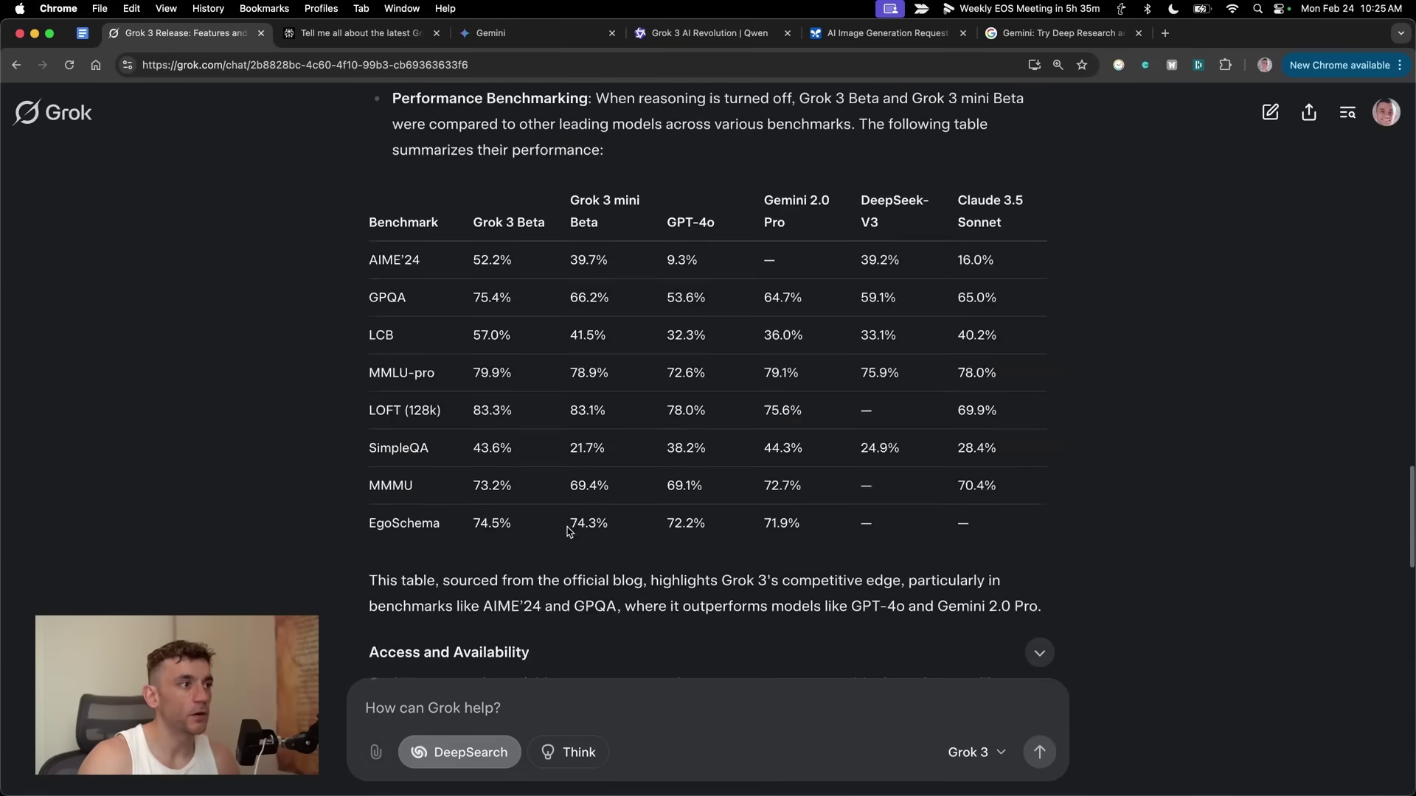
{"action": "left_click_drag", "start_coordinate": [291, 26], "coordinate": [148, 32]}
Step: Step through Grok's report and Gemini's research progress to Qwen Chat's Grok 3 report
{"action": "scroll", "coordinate": [737, 485], "scroll_direction": "up", "scroll_amount": 10}
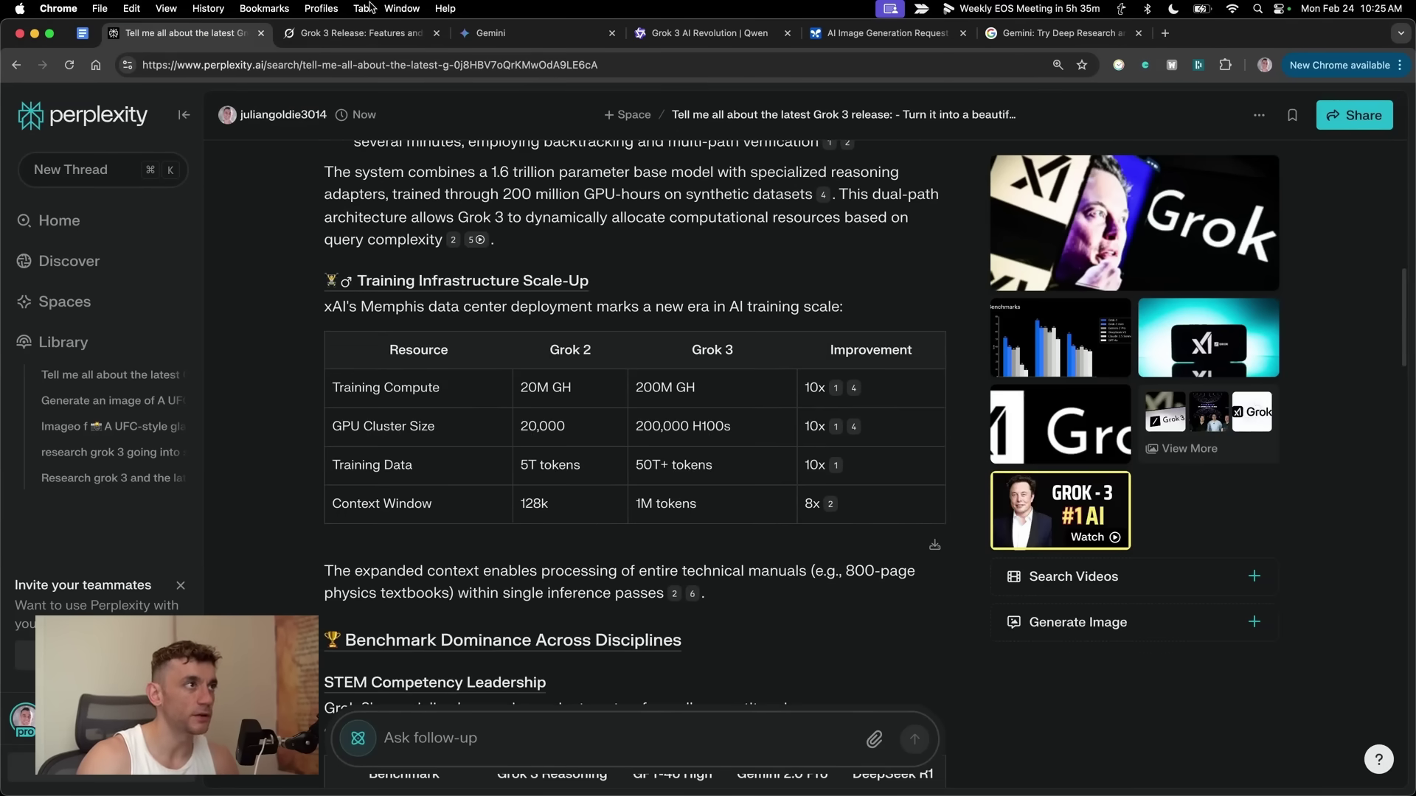
{"action": "left_click", "coordinate": [362, 33]}
{"action": "left_click", "coordinate": [535, 34]}
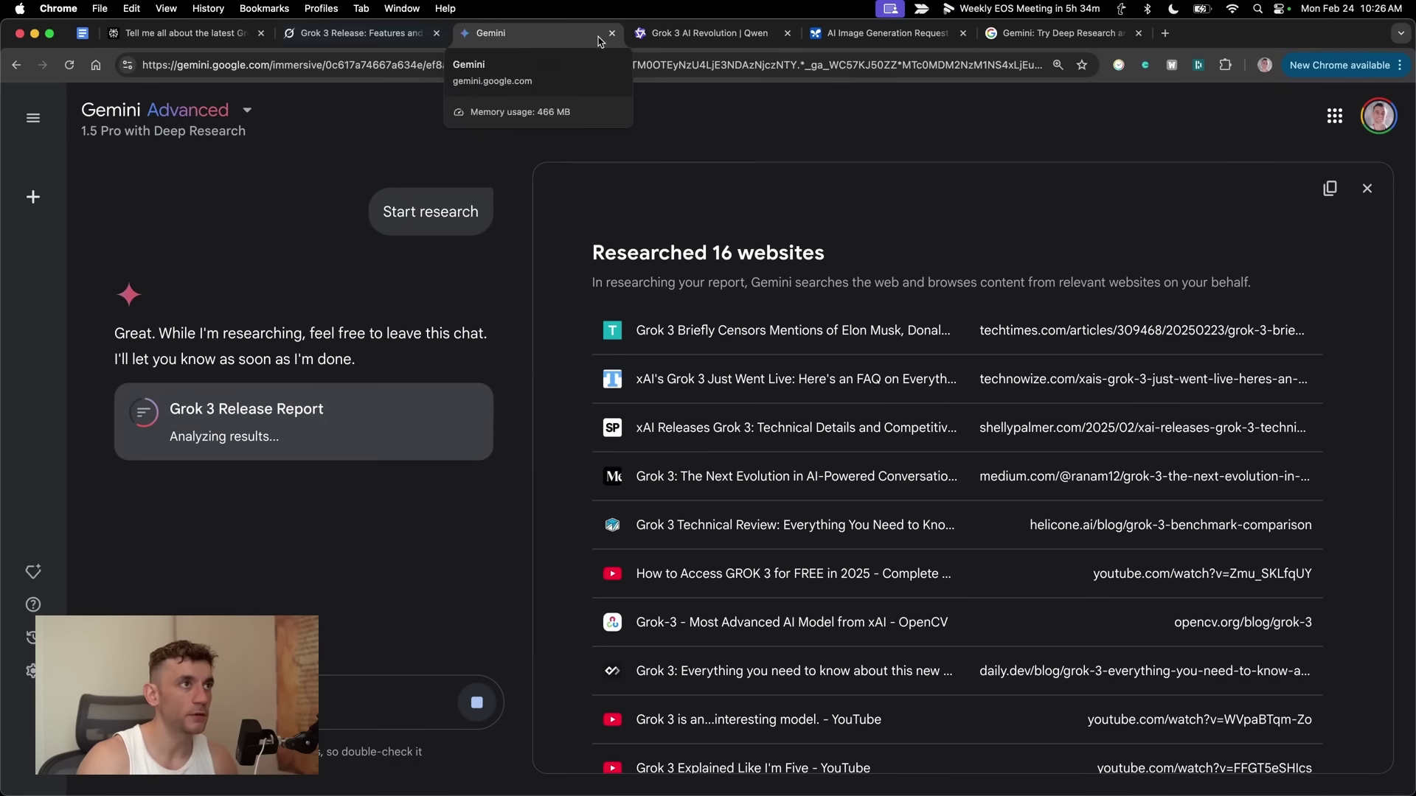
{"action": "left_click", "coordinate": [697, 33]}
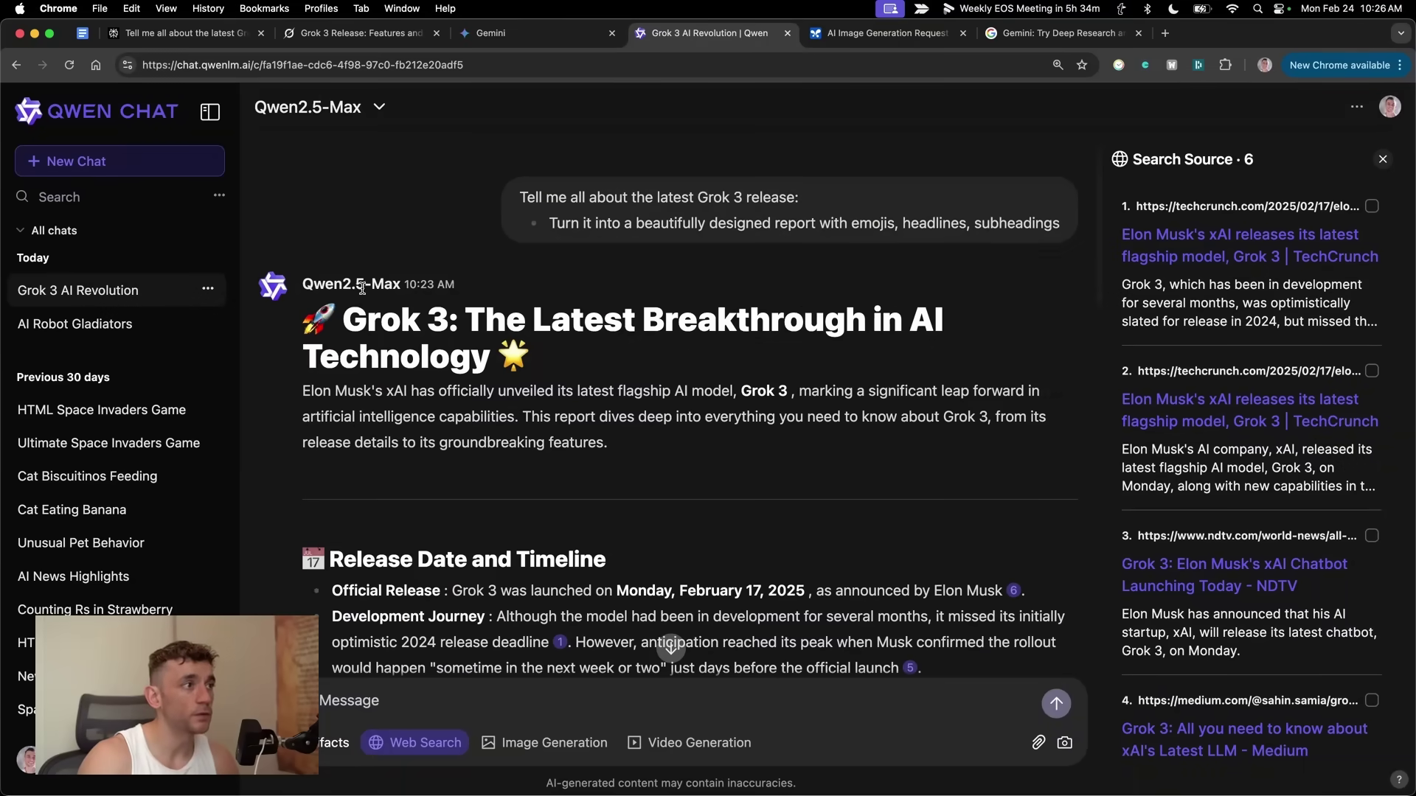
{"action": "left_click_drag", "start_coordinate": [291, 322], "coordinate": [675, 392]}
{"action": "scroll", "coordinate": [496, 456], "scroll_direction": "down", "scroll_amount": 10}
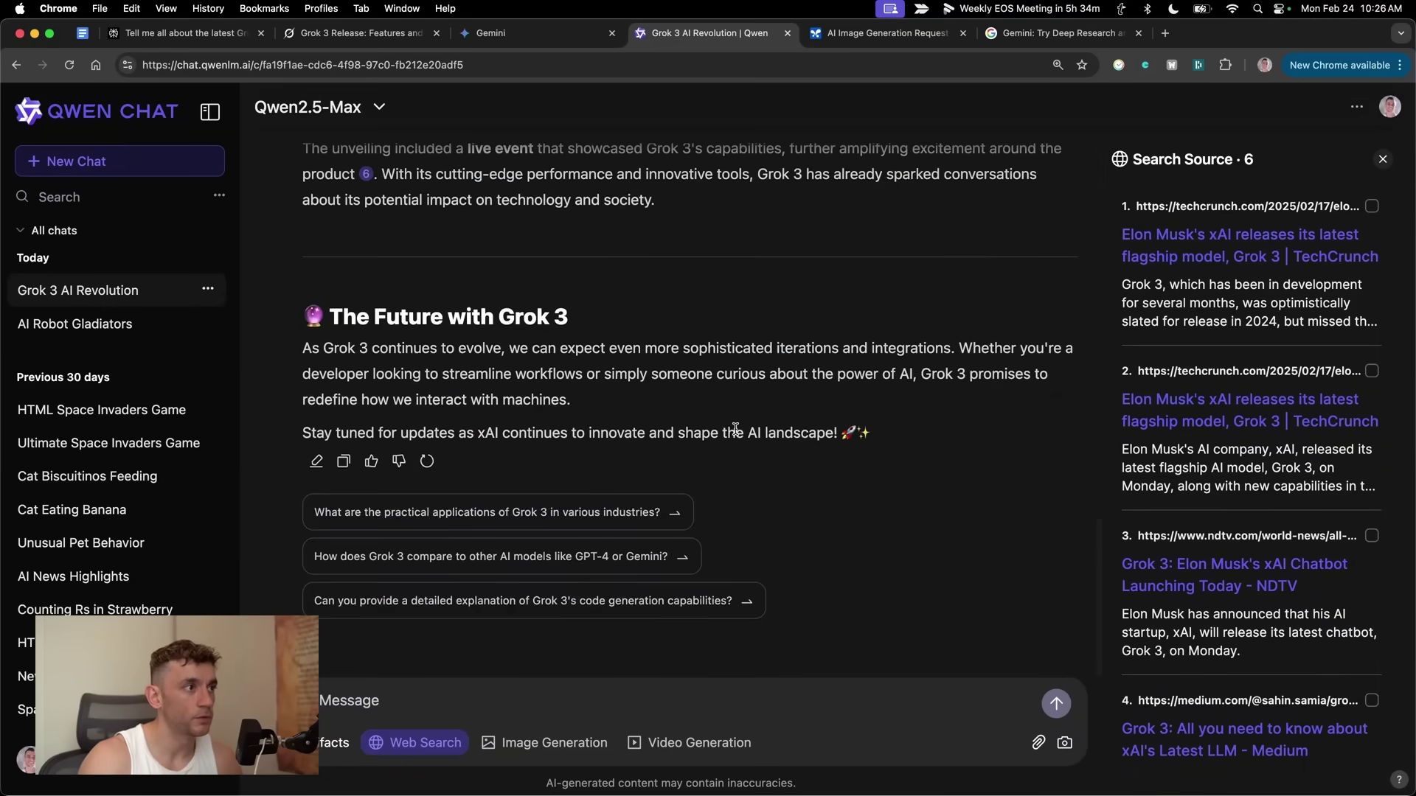
{"action": "scroll", "coordinate": [496, 456], "scroll_direction": "up", "scroll_amount": 5}
{"action": "scroll", "coordinate": [494, 450], "scroll_direction": "up", "scroll_amount": 5}
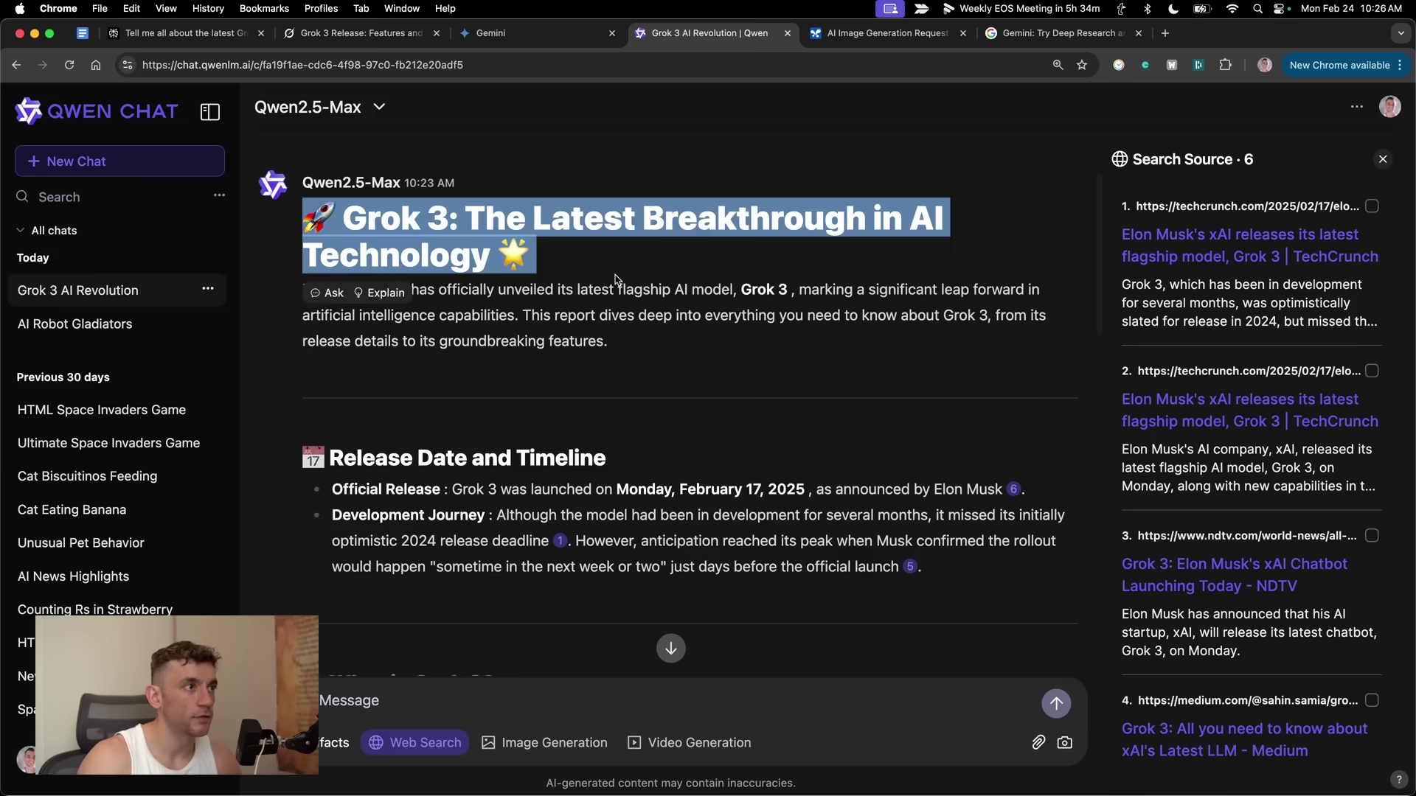
{"action": "left_click", "coordinate": [504, 317]}
{"action": "scroll", "coordinate": [680, 479], "scroll_direction": "down", "scroll_amount": 2}
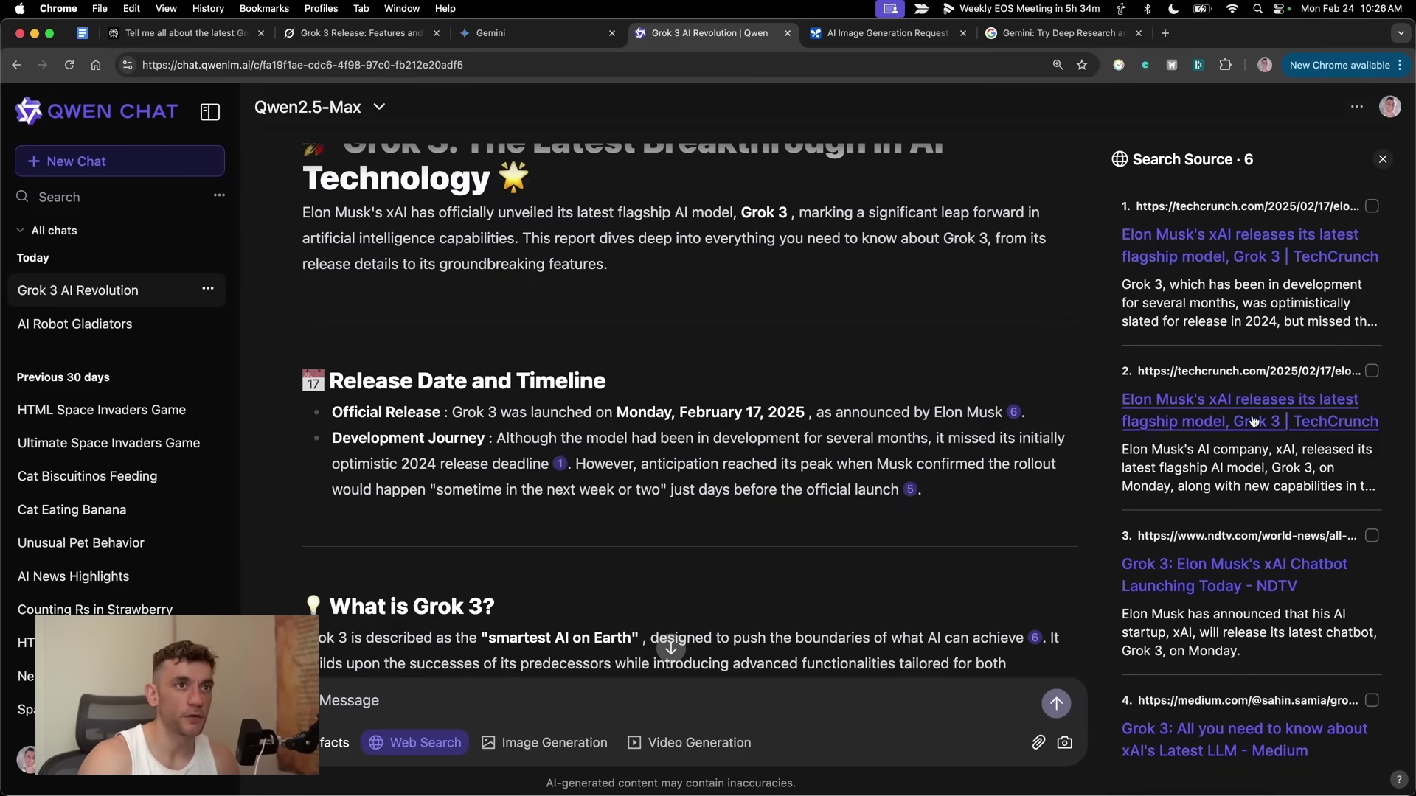
{"action": "scroll", "coordinate": [1153, 488], "scroll_direction": "down", "scroll_amount": 5}
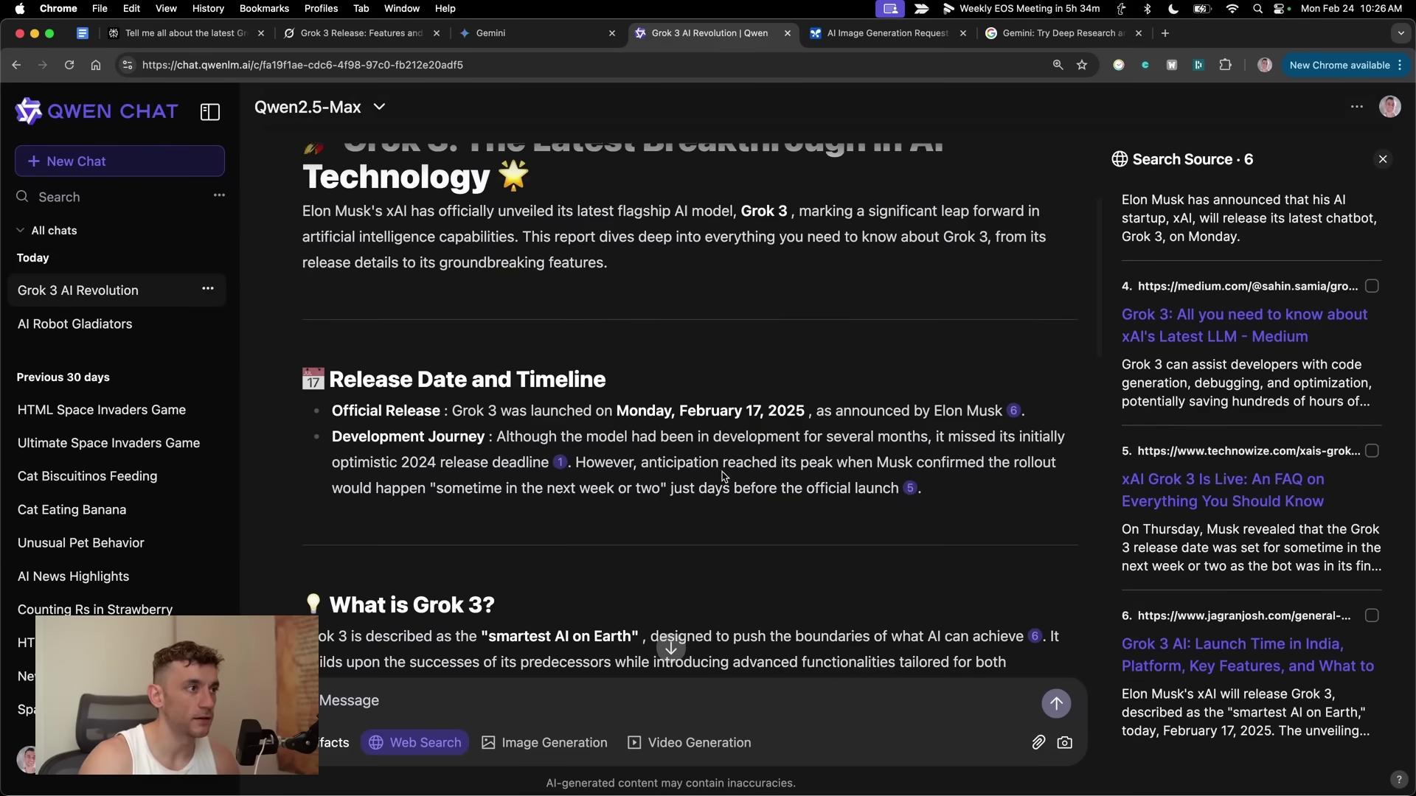
{"action": "scroll", "coordinate": [732, 493], "scroll_direction": "down", "scroll_amount": 10}
{"action": "scroll", "coordinate": [732, 492], "scroll_direction": "up", "scroll_amount": 10}
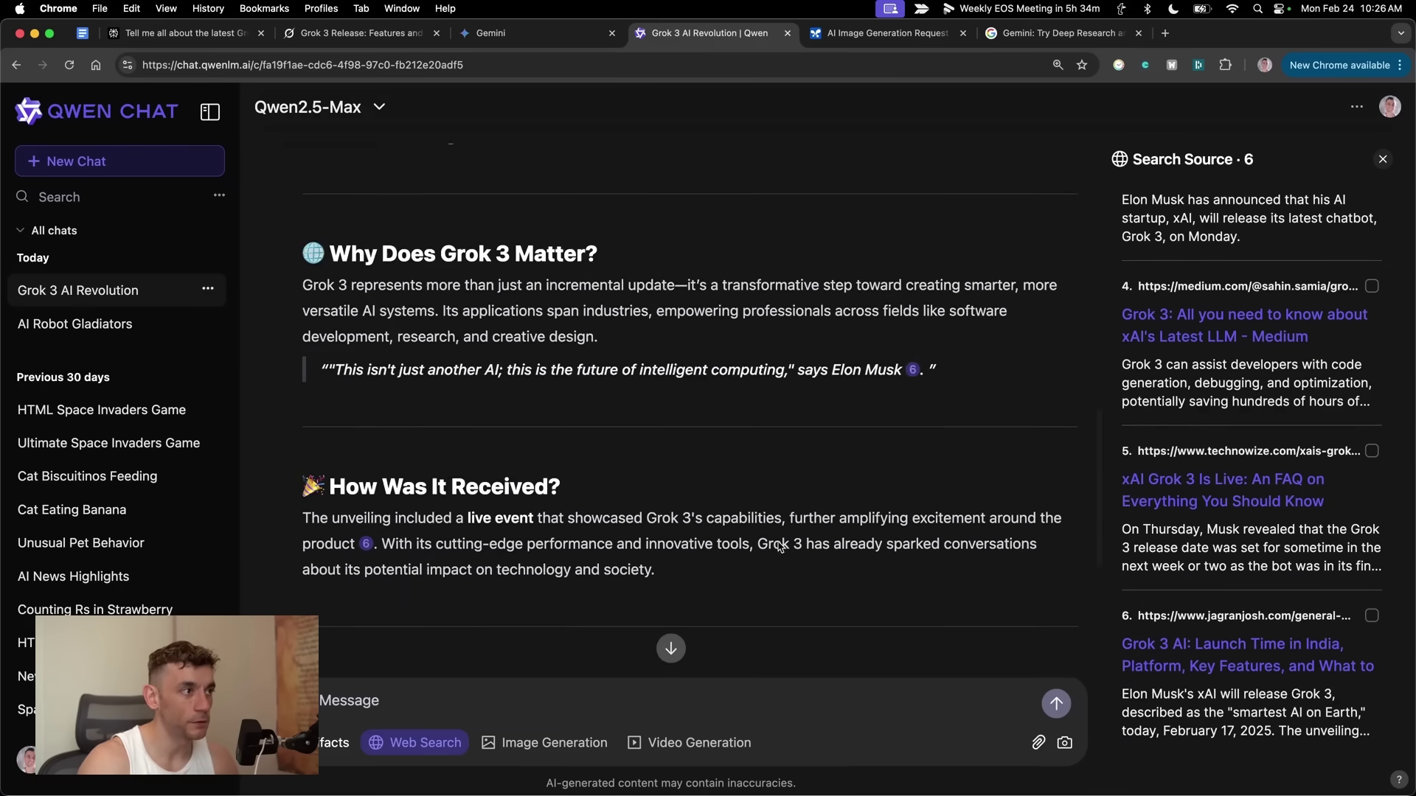
{"action": "scroll", "coordinate": [349, 515], "scroll_direction": "up", "scroll_amount": 10}
{"action": "left_click_drag", "start_coordinate": [308, 367], "coordinate": [963, 474]}
{"action": "left_click", "coordinate": [970, 474]}
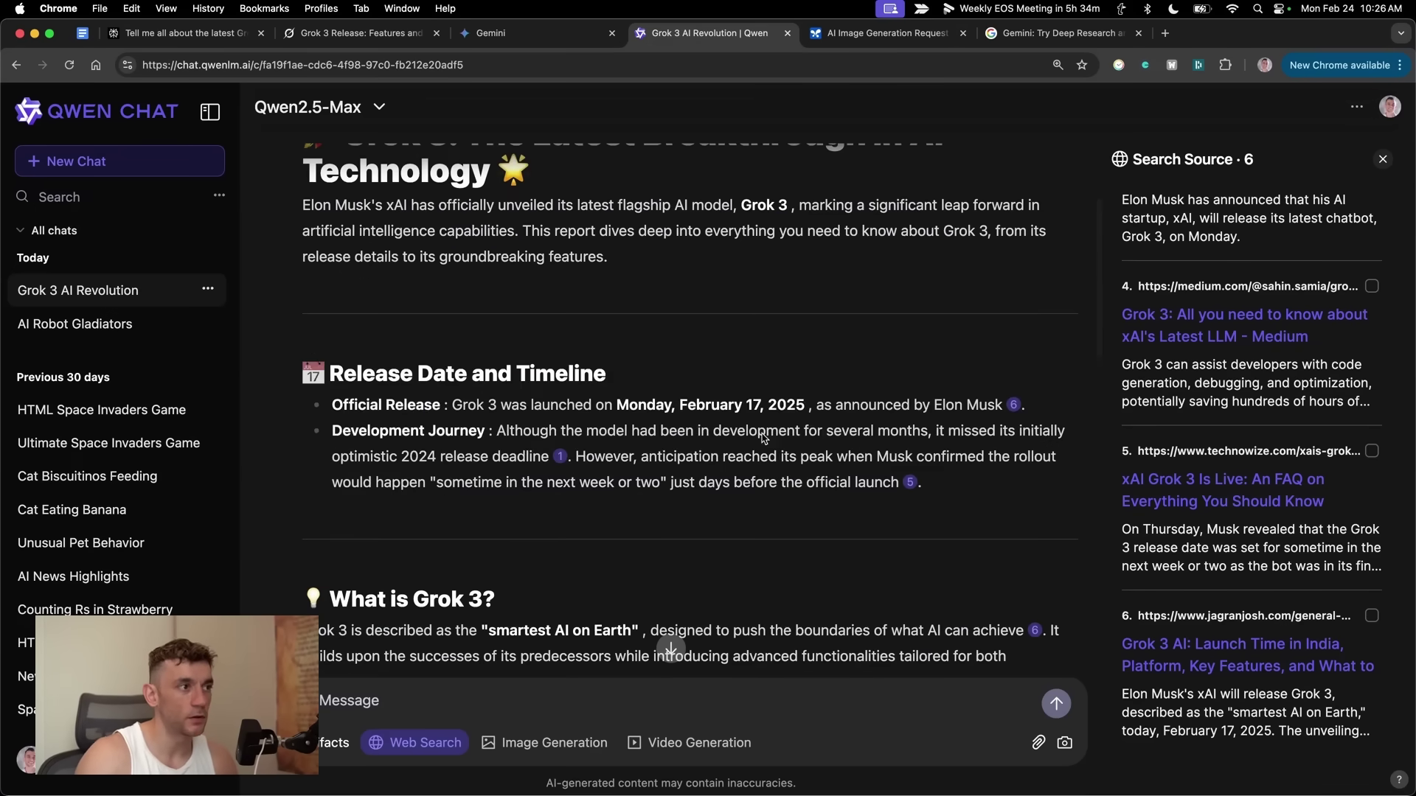
{"action": "scroll", "coordinate": [713, 546], "scroll_direction": "down", "scroll_amount": 15}
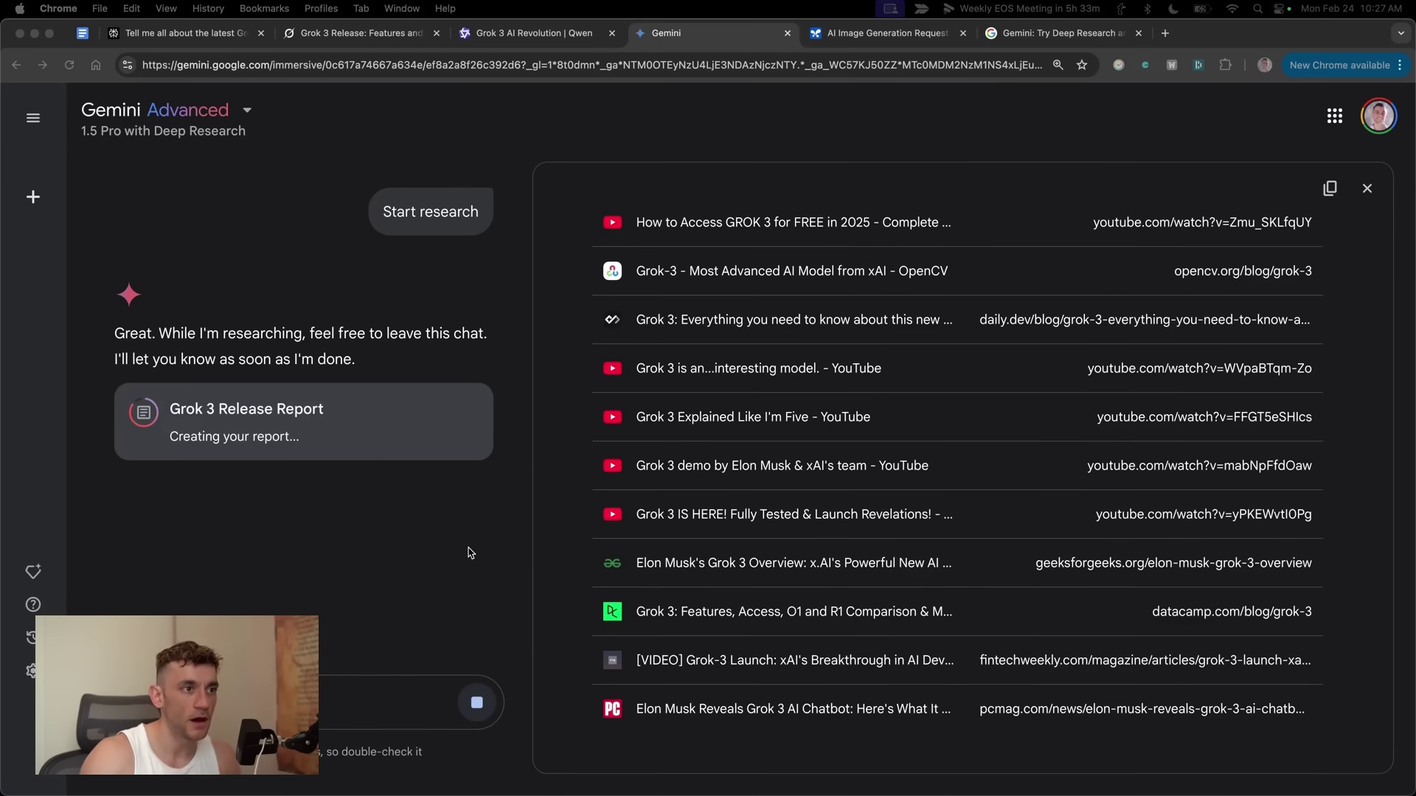
Step: Scroll through Gemini's research sources and open the Grok 3 Release Report in Google Docs
{"action": "scroll", "coordinate": [661, 486], "scroll_direction": "up", "scroll_amount": 4}
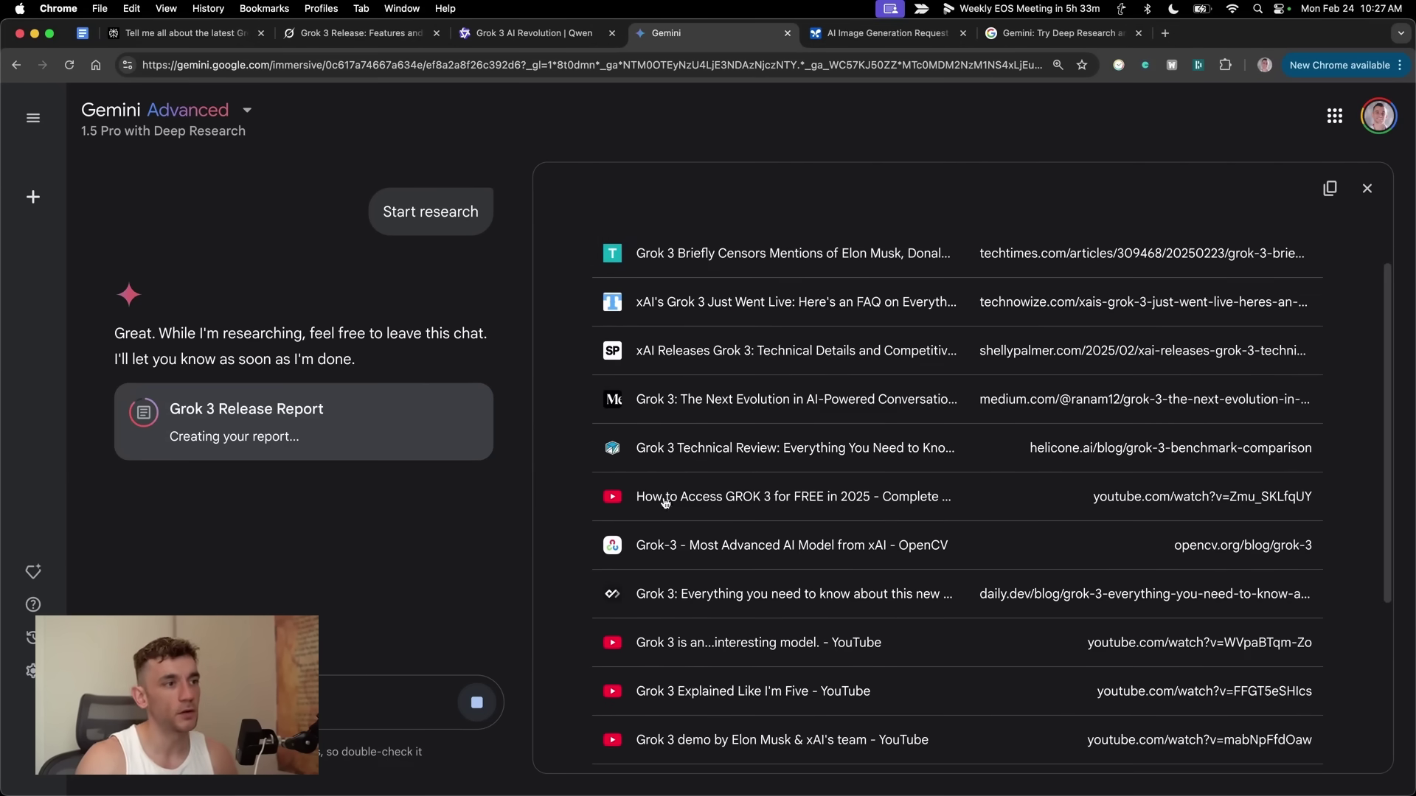
{"action": "scroll", "coordinate": [738, 524], "scroll_direction": "down", "scroll_amount": 1}
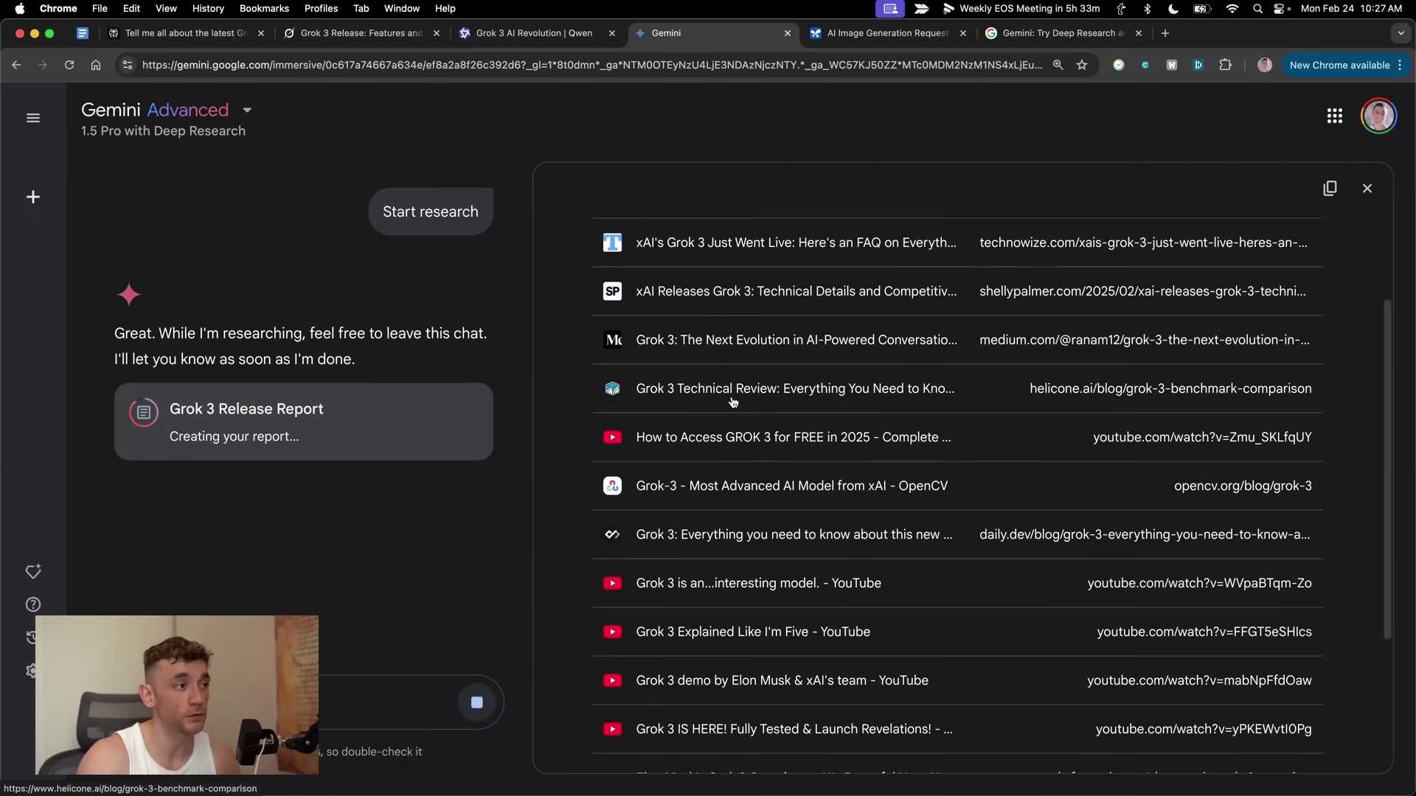
{"action": "scroll", "coordinate": [730, 495], "scroll_direction": "down", "scroll_amount": 3}
{"action": "scroll", "coordinate": [726, 493], "scroll_direction": "up", "scroll_amount": 2}
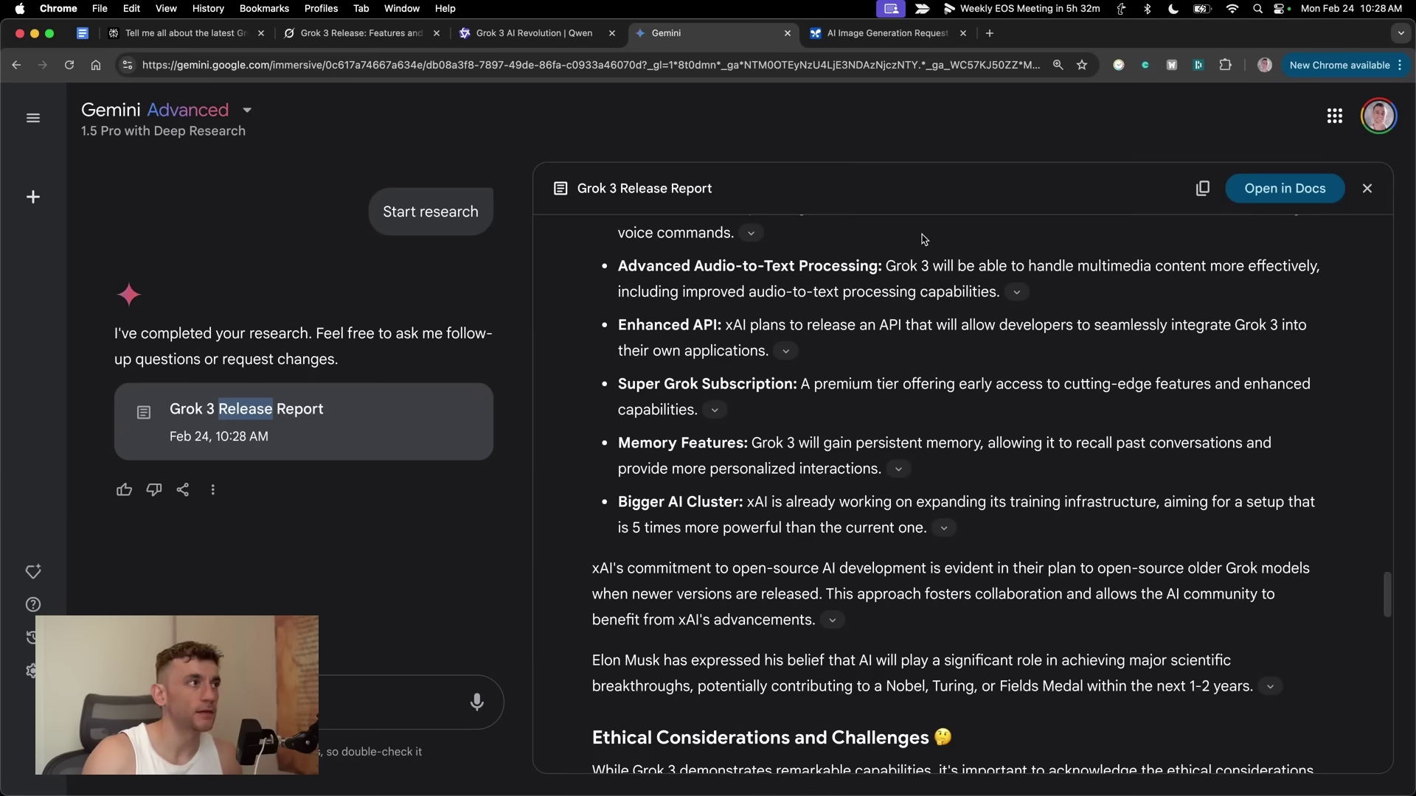
{"action": "left_click", "coordinate": [1259, 198]}
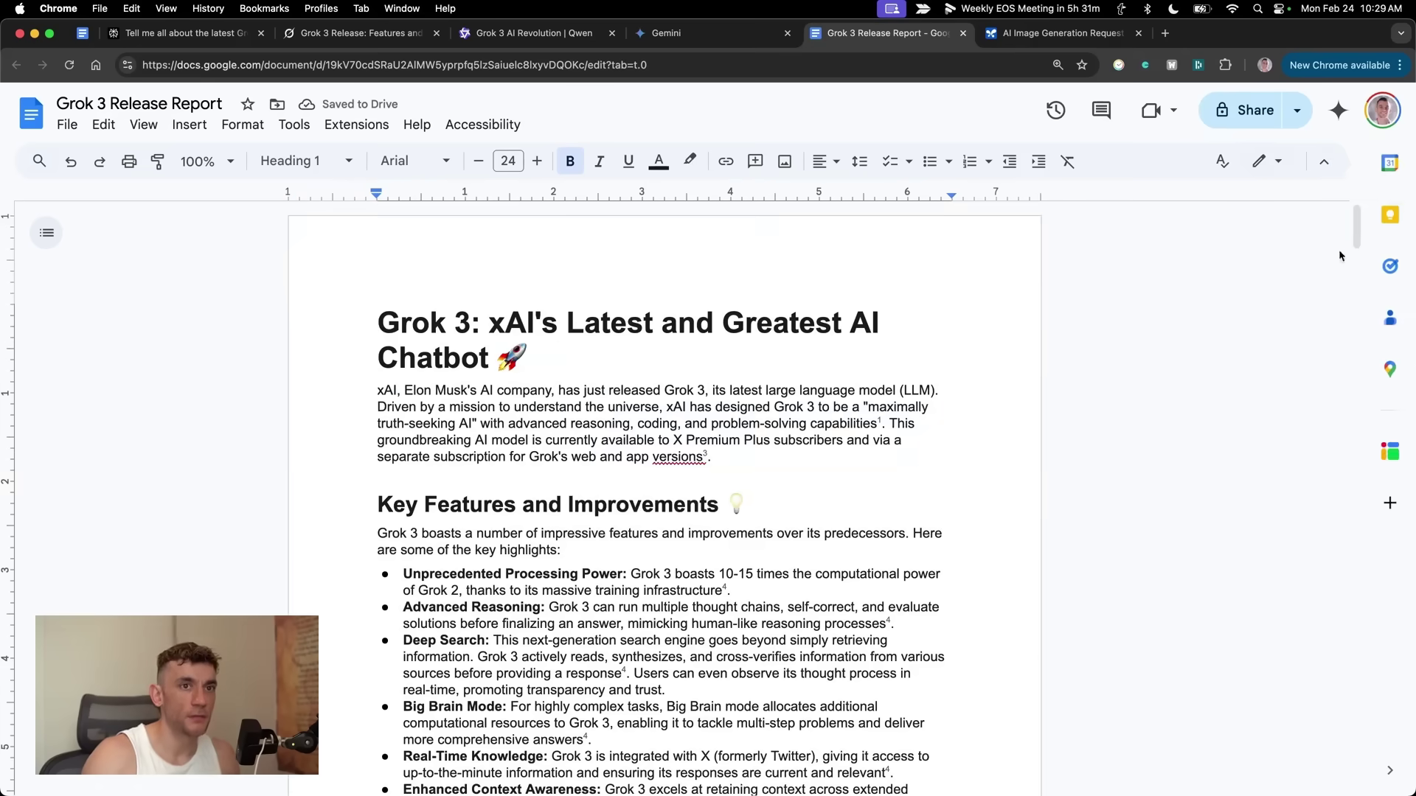
{"action": "left_click_drag", "start_coordinate": [375, 323], "coordinate": [916, 467]}
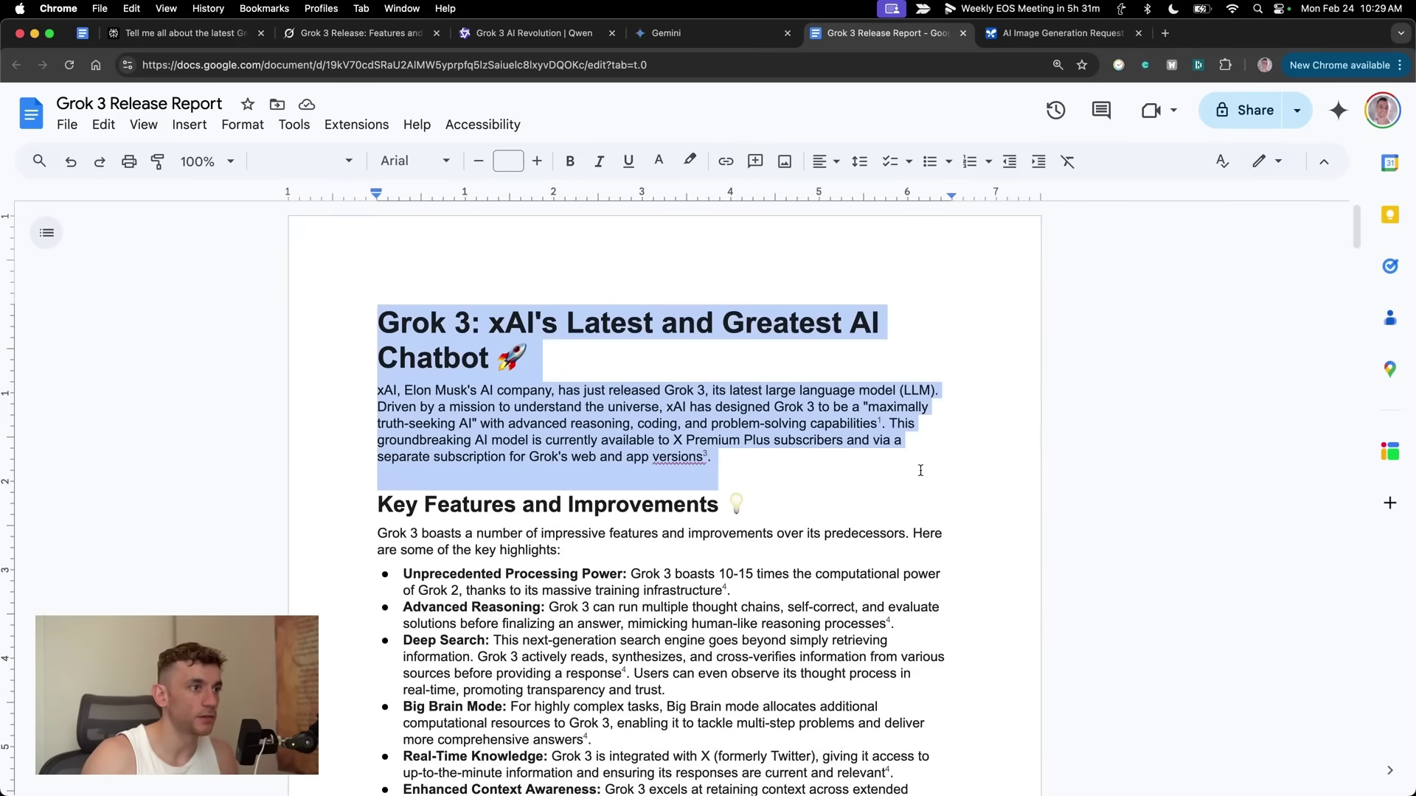
{"action": "scroll", "coordinate": [733, 480], "scroll_direction": "down", "scroll_amount": 5}
{"action": "scroll", "coordinate": [357, 319], "scroll_direction": "up", "scroll_amount": 5}
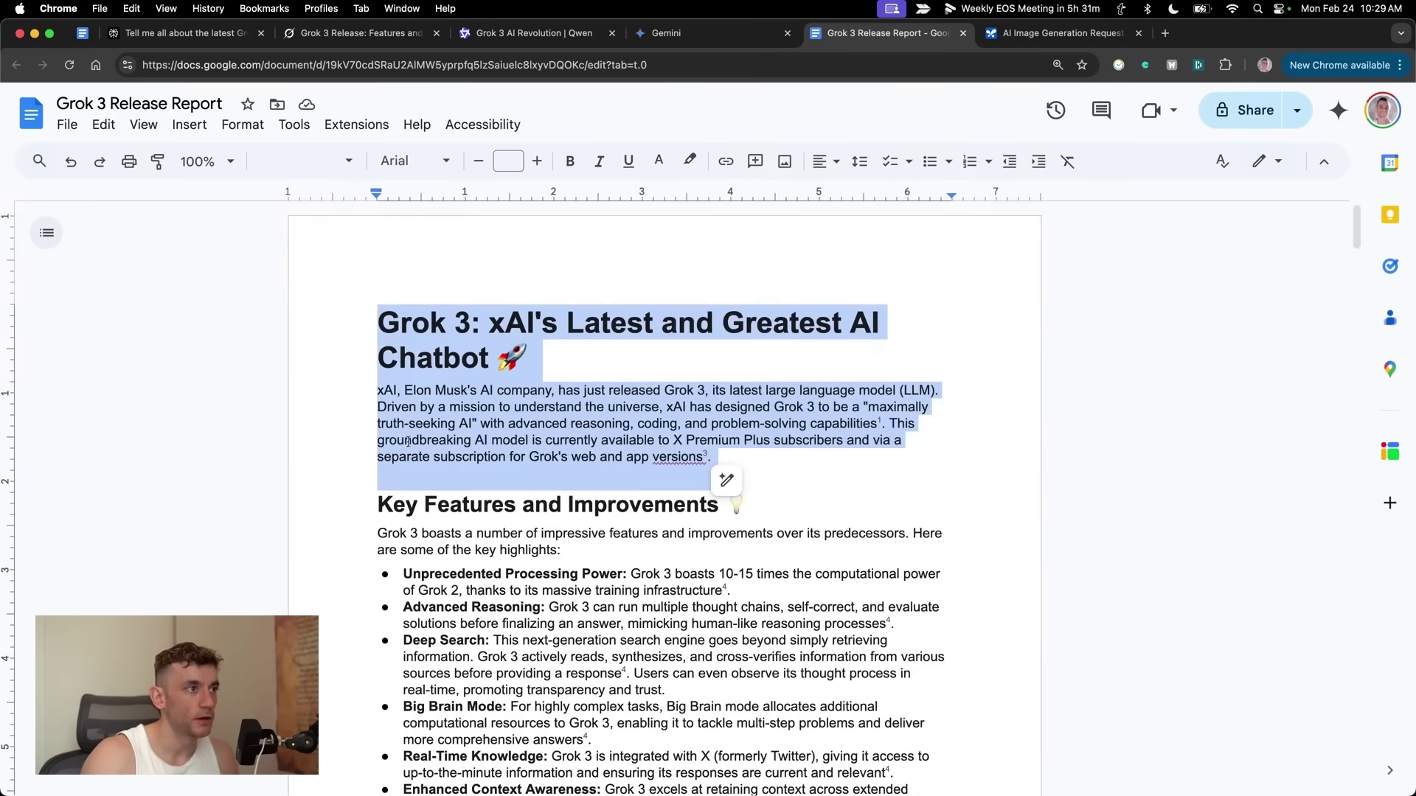
{"action": "left_click", "coordinate": [380, 325]}
{"action": "mouse_move", "coordinate": [367, 304]}
{"action": "left_mouse_down"}
{"action": "mouse_move", "coordinate": [877, 496]}
{"action": "mouse_move", "coordinate": [914, 373]}
{"action": "mouse_move", "coordinate": [903, 441]}
{"action": "left_mouse_up"}
{"action": "scroll", "coordinate": [842, 505], "scroll_direction": "down", "scroll_amount": 3}
{"action": "left_click", "coordinate": [300, 422]}
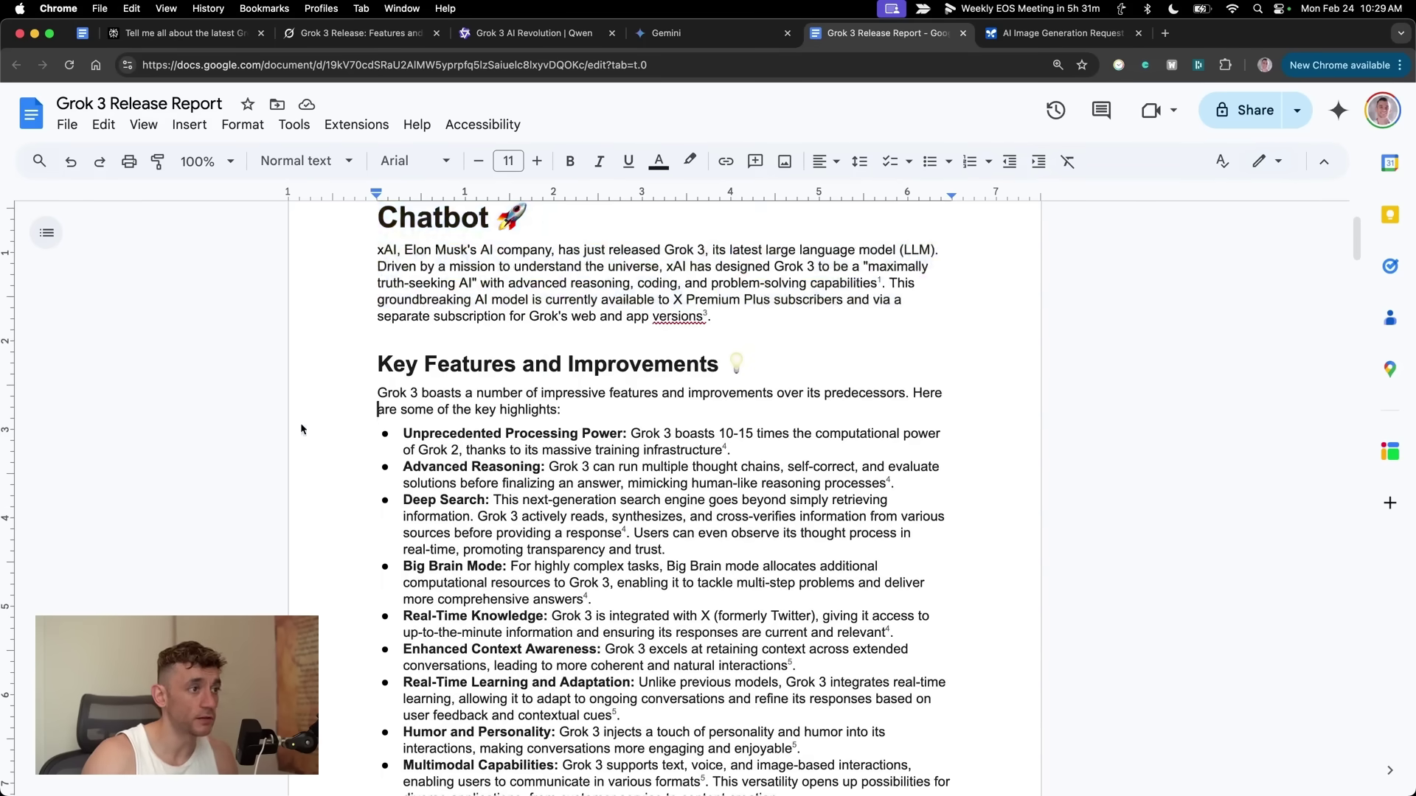
{"action": "scroll", "coordinate": [381, 424], "scroll_direction": "down", "scroll_amount": 2}
{"action": "scroll", "coordinate": [413, 458], "scroll_direction": "down", "scroll_amount": 12}
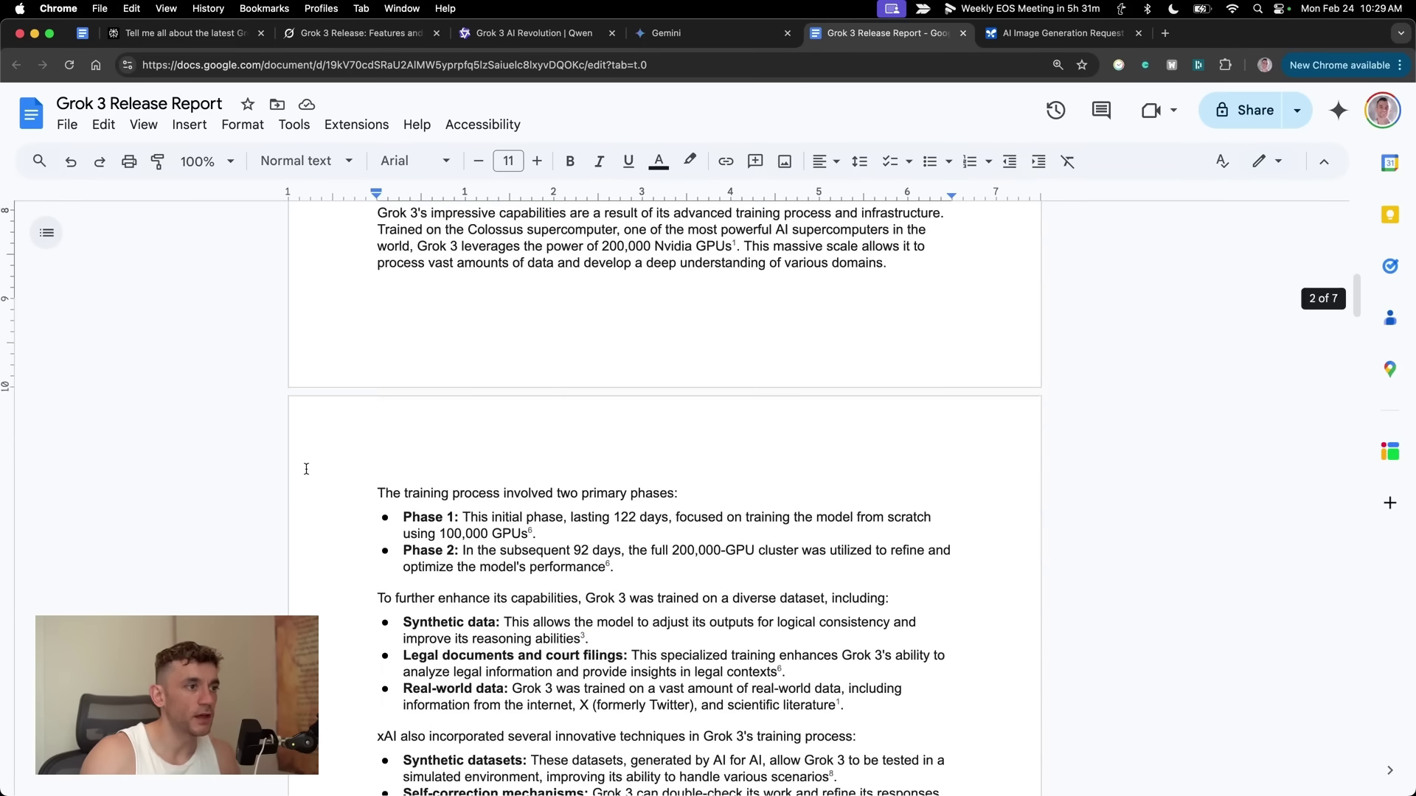
{"action": "scroll", "coordinate": [381, 511], "scroll_direction": "down", "scroll_amount": 8}
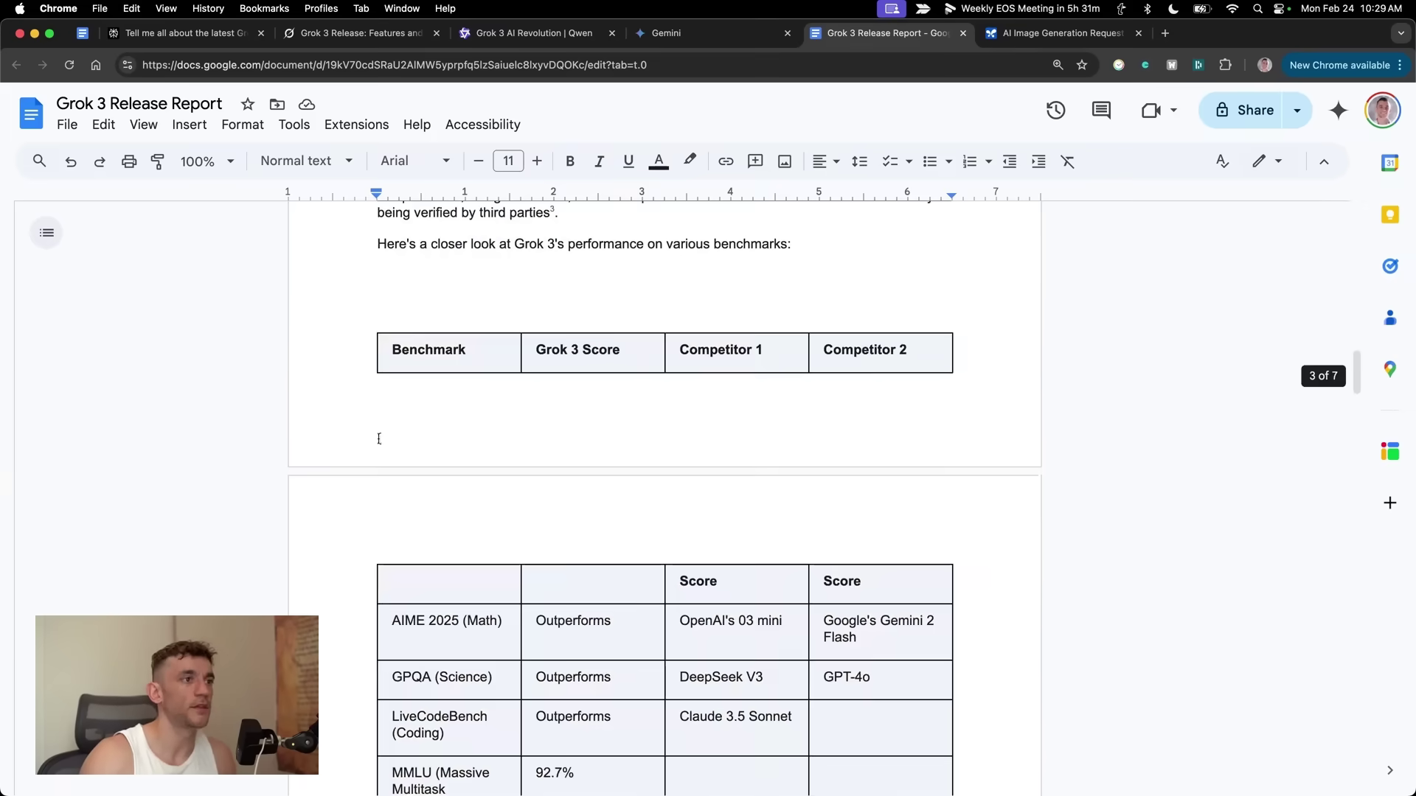
{"action": "scroll", "coordinate": [824, 392], "scroll_direction": "up", "scroll_amount": 6}
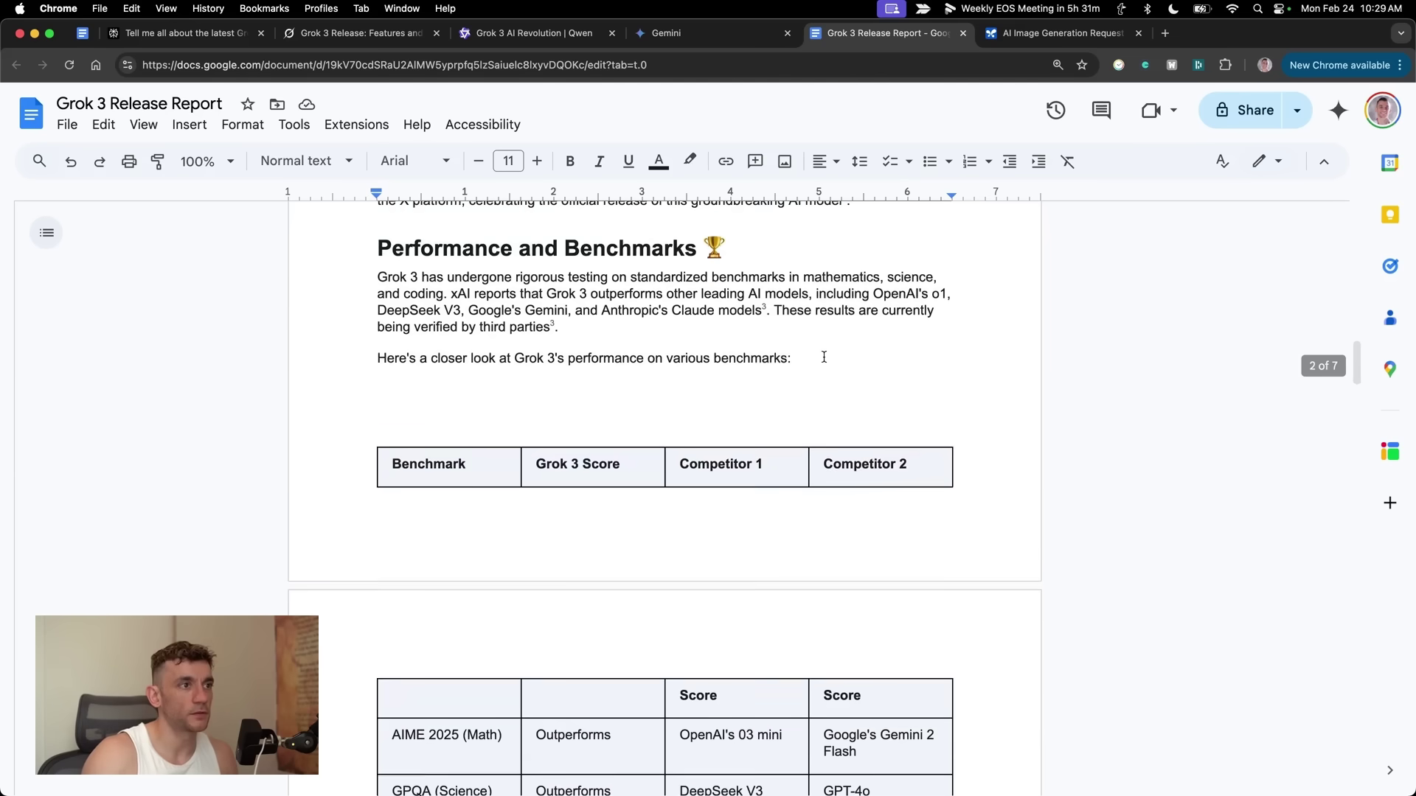
{"action": "scroll", "coordinate": [507, 412], "scroll_direction": "down", "scroll_amount": 1}
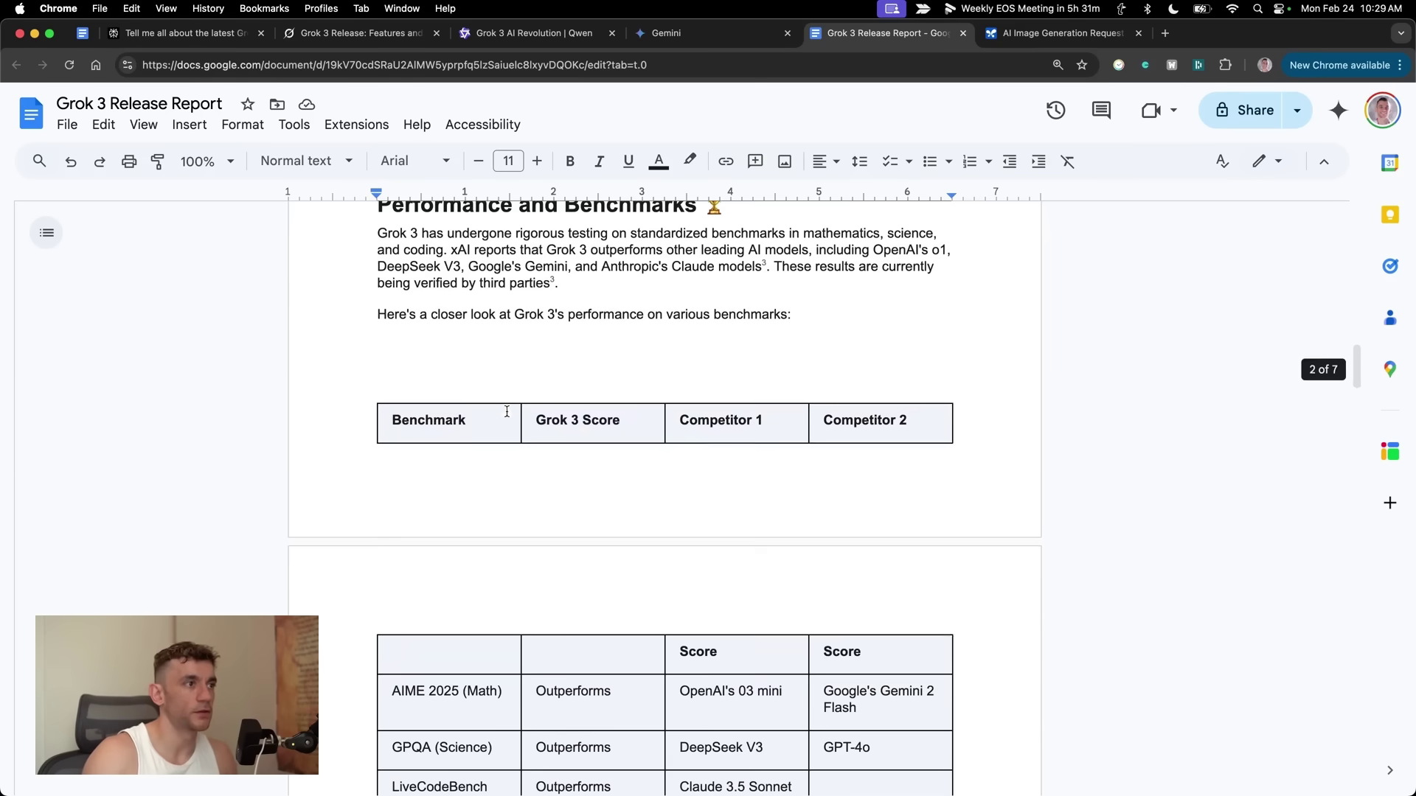
{"action": "left_click", "coordinate": [385, 420]}
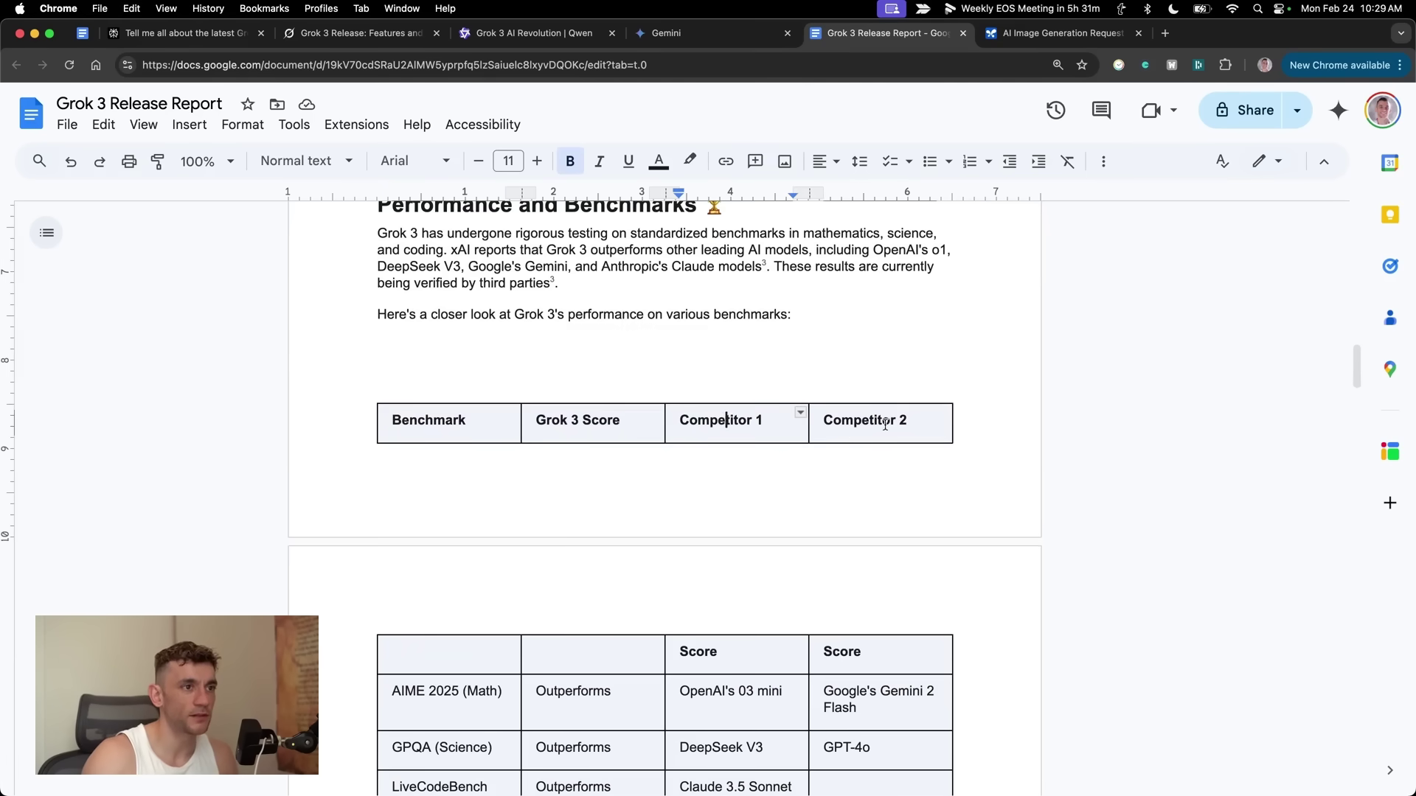
{"action": "left_click", "coordinate": [933, 415]}
{"action": "scroll", "coordinate": [933, 415], "scroll_direction": "down", "scroll_amount": 4}
{"action": "left_click_drag", "start_coordinate": [679, 423], "coordinate": [785, 531]}
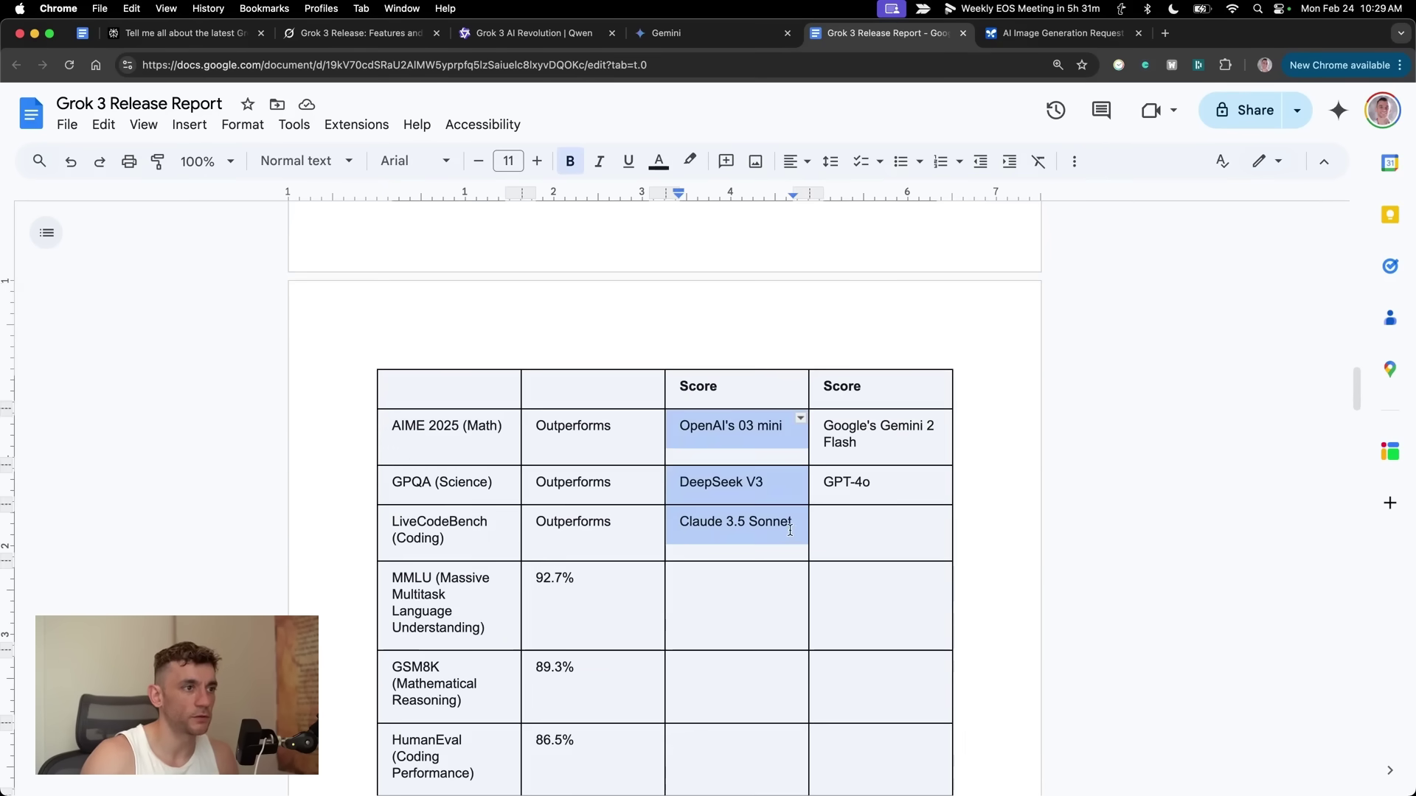
{"action": "left_click", "coordinate": [793, 525]}
{"action": "scroll", "coordinate": [789, 528], "scroll_direction": "down", "scroll_amount": 2}
{"action": "scroll", "coordinate": [766, 494], "scroll_direction": "up", "scroll_amount": 1}
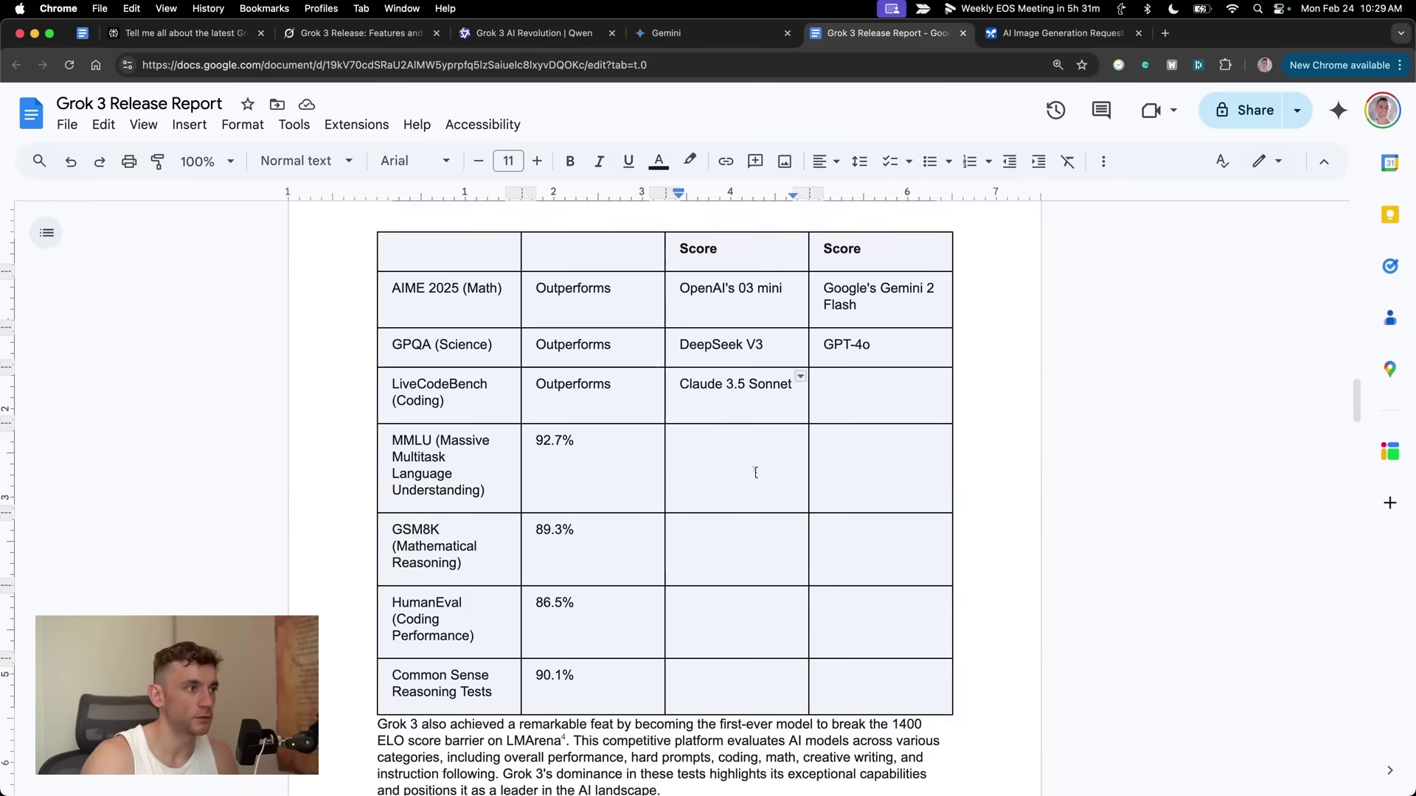
{"action": "key", "text": "ctrl+z"}
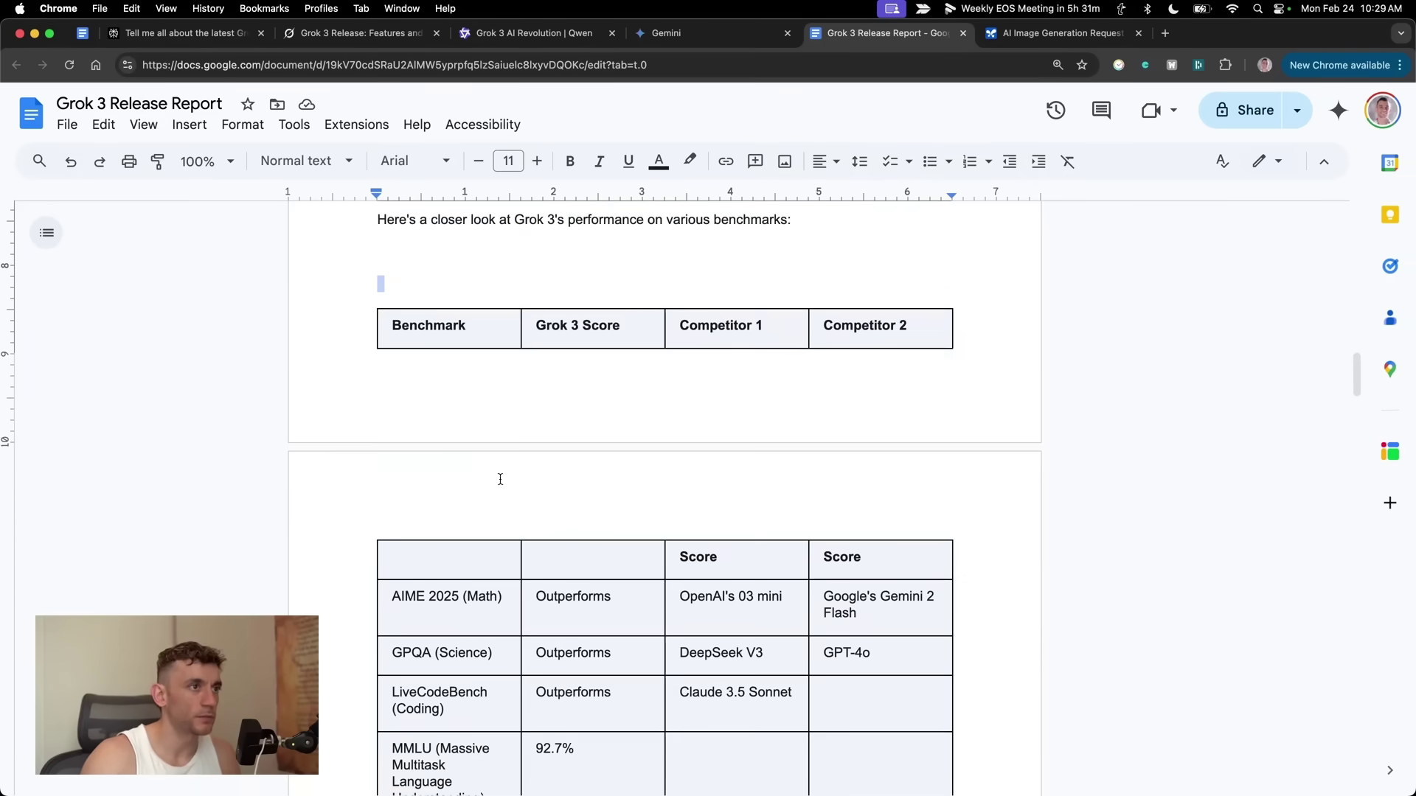
{"action": "scroll", "coordinate": [500, 480], "scroll_direction": "down", "scroll_amount": 4}
{"action": "key", "text": "ctrl+z"}
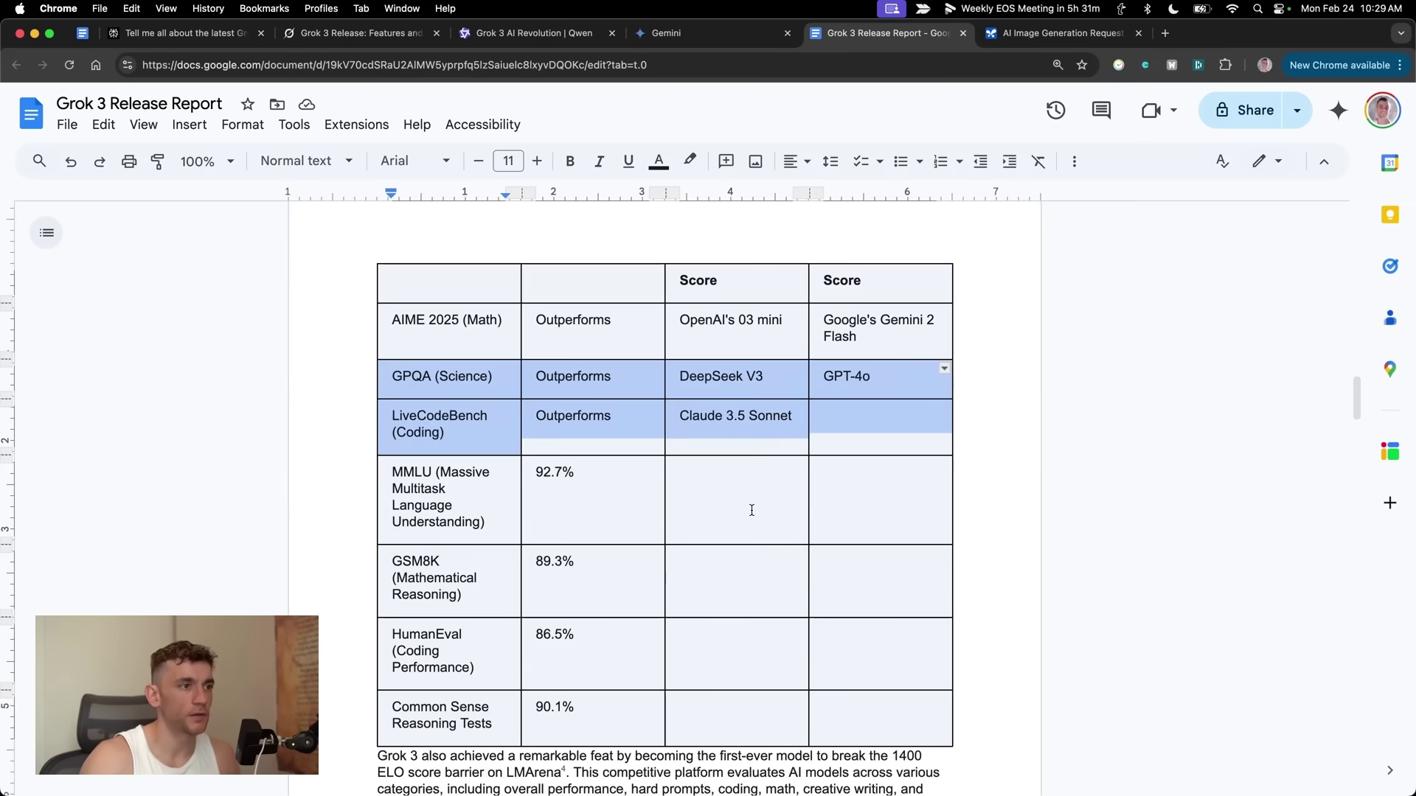
{"action": "left_click", "coordinate": [751, 510]}
{"action": "key", "text": "ctrl+z"}
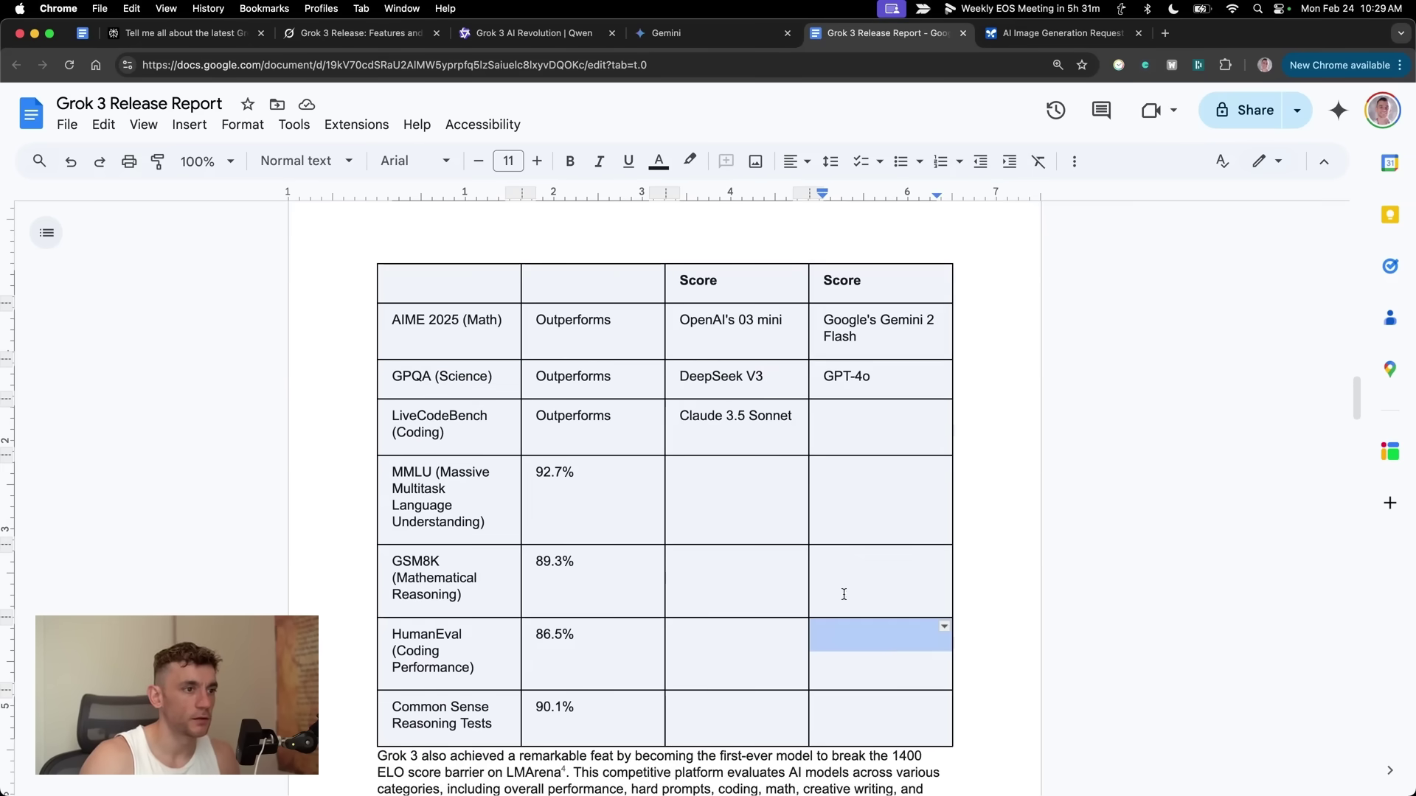
{"action": "left_click", "coordinate": [859, 502]}
{"action": "left_click", "coordinate": [695, 380]}
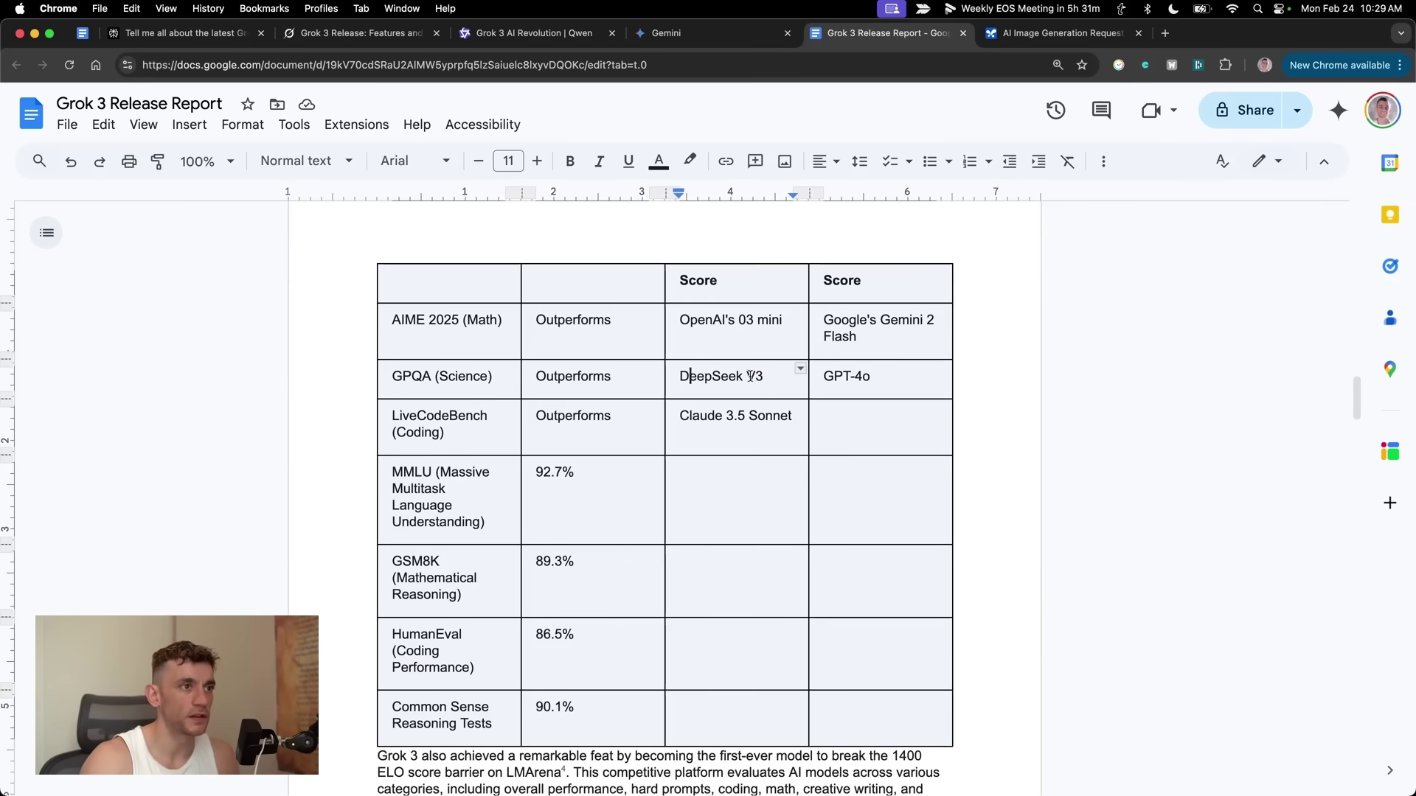
{"action": "left_click", "coordinate": [832, 376]}
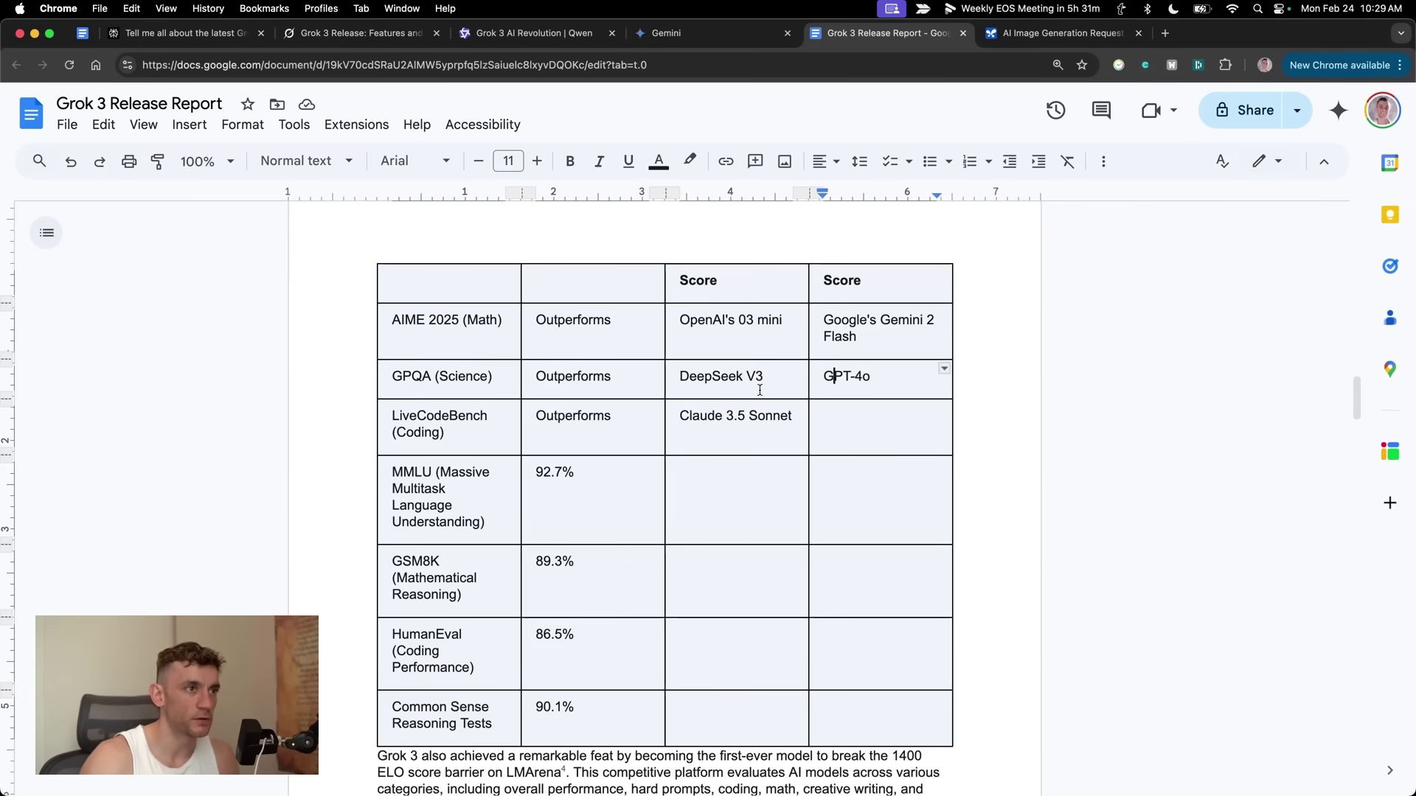
{"action": "left_click_drag", "start_coordinate": [760, 389], "coordinate": [678, 389]}
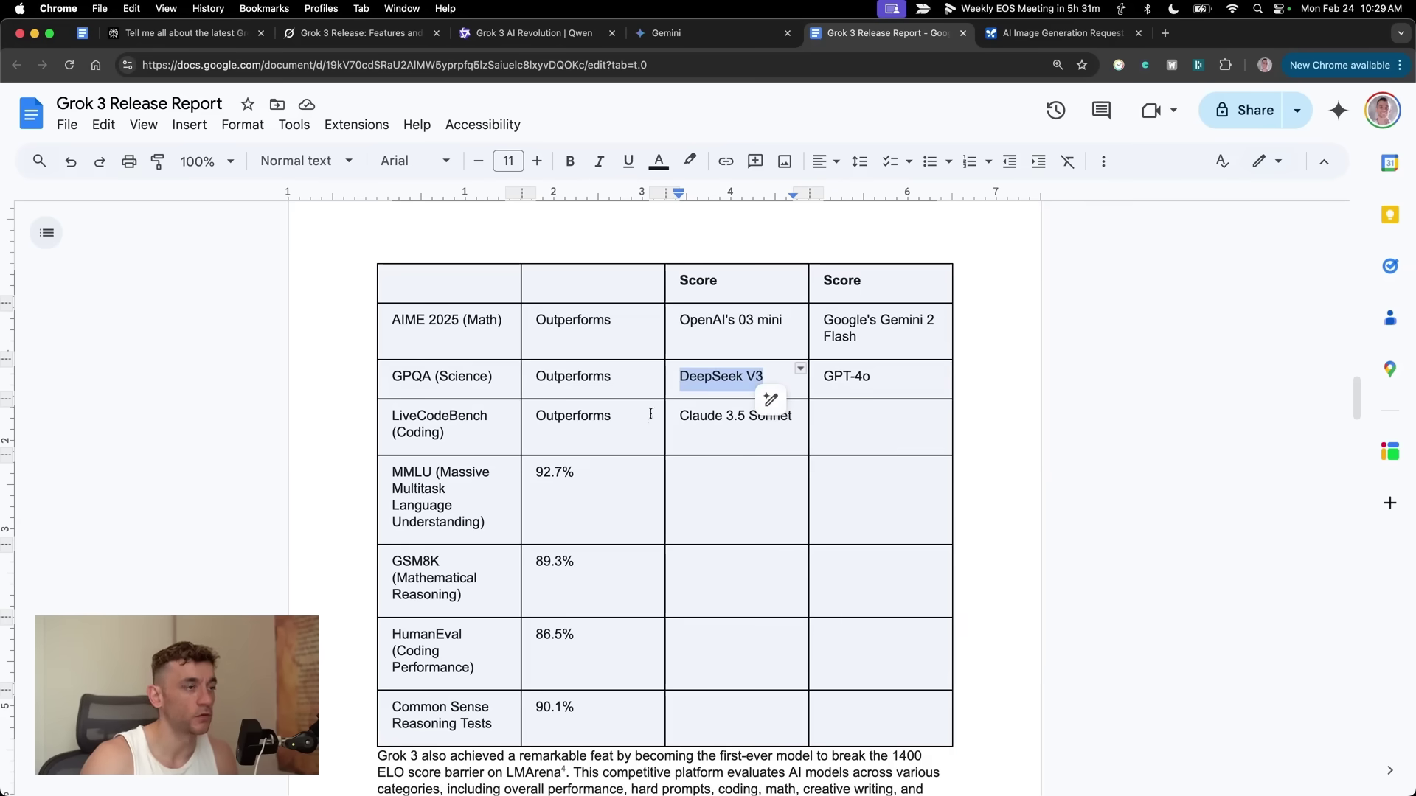
{"action": "scroll", "coordinate": [652, 426], "scroll_direction": "up", "scroll_amount": 3}
{"action": "scroll", "coordinate": [652, 426], "scroll_direction": "down", "scroll_amount": 1}
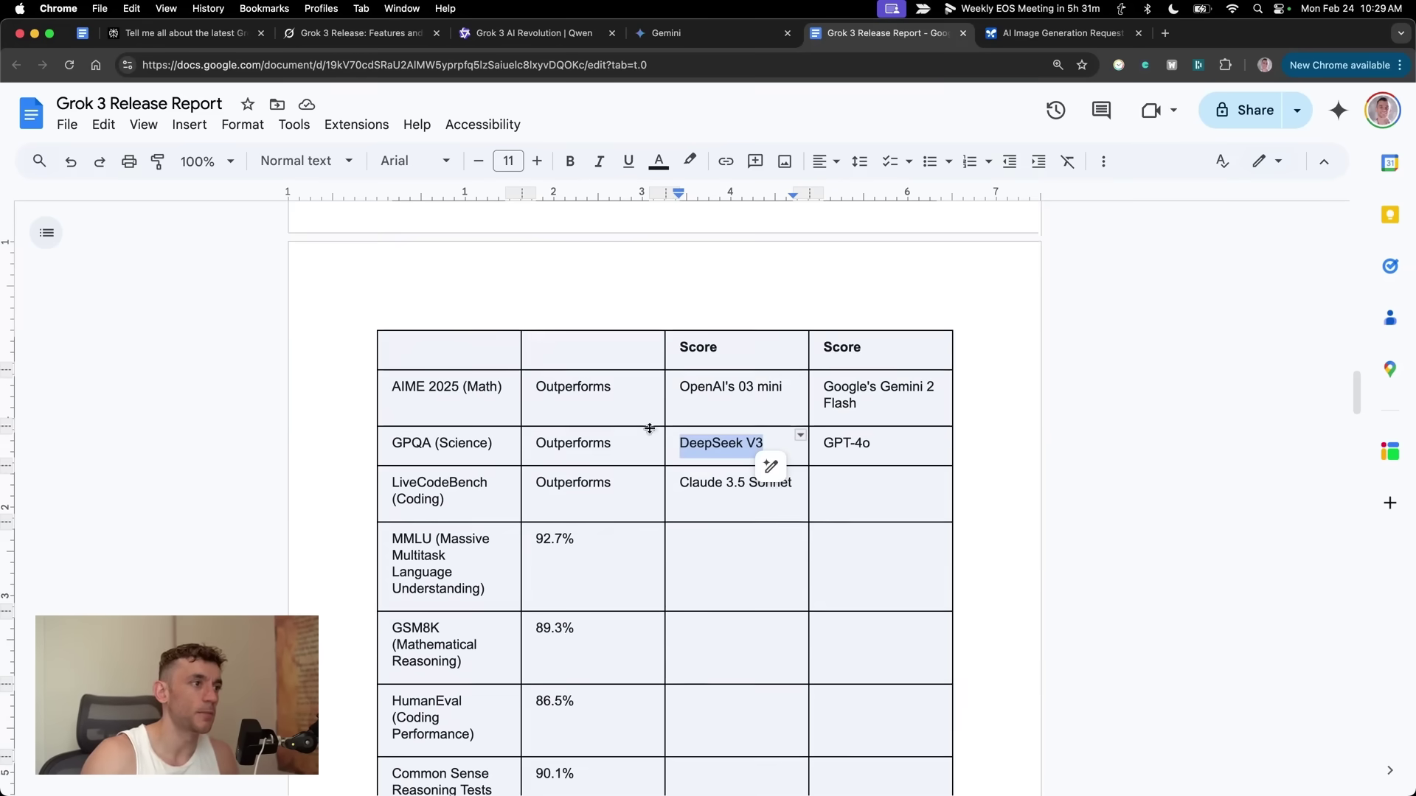
{"action": "scroll", "coordinate": [719, 471], "scroll_direction": "up", "scroll_amount": 3}
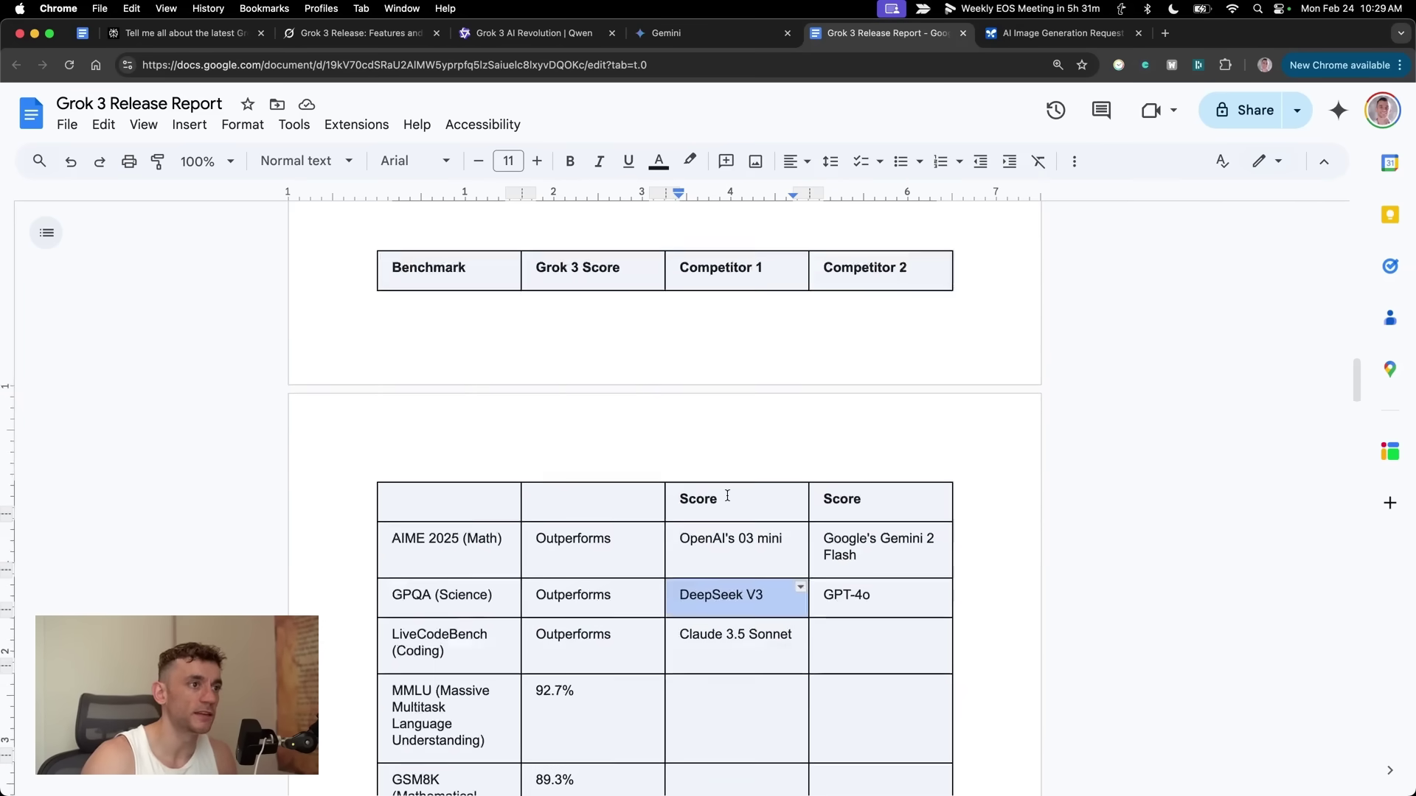
{"action": "scroll", "coordinate": [660, 472], "scroll_direction": "down", "scroll_amount": 5}
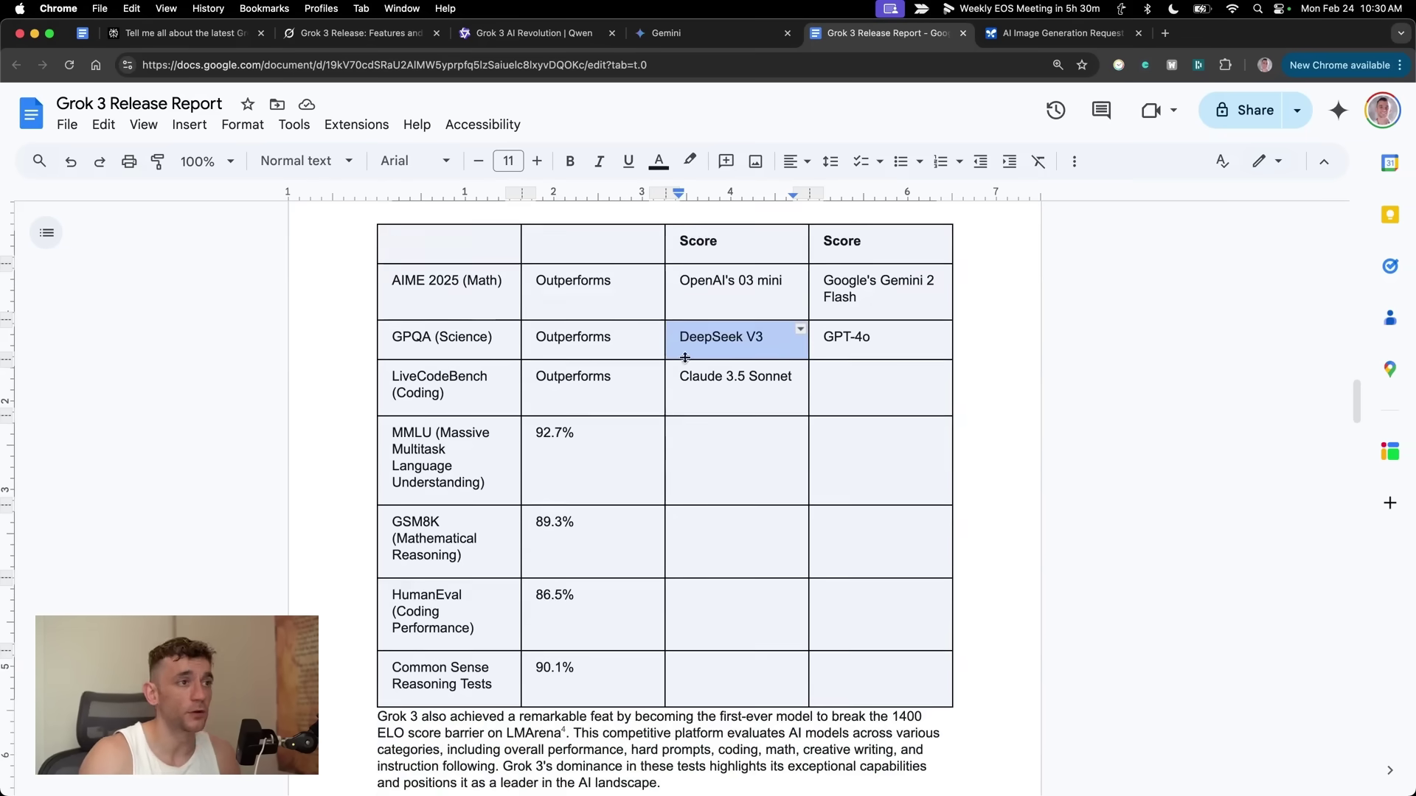
{"action": "scroll", "coordinate": [673, 352], "scroll_direction": "down", "scroll_amount": 5}
{"action": "scroll", "coordinate": [673, 352], "scroll_direction": "down", "scroll_amount": 20}
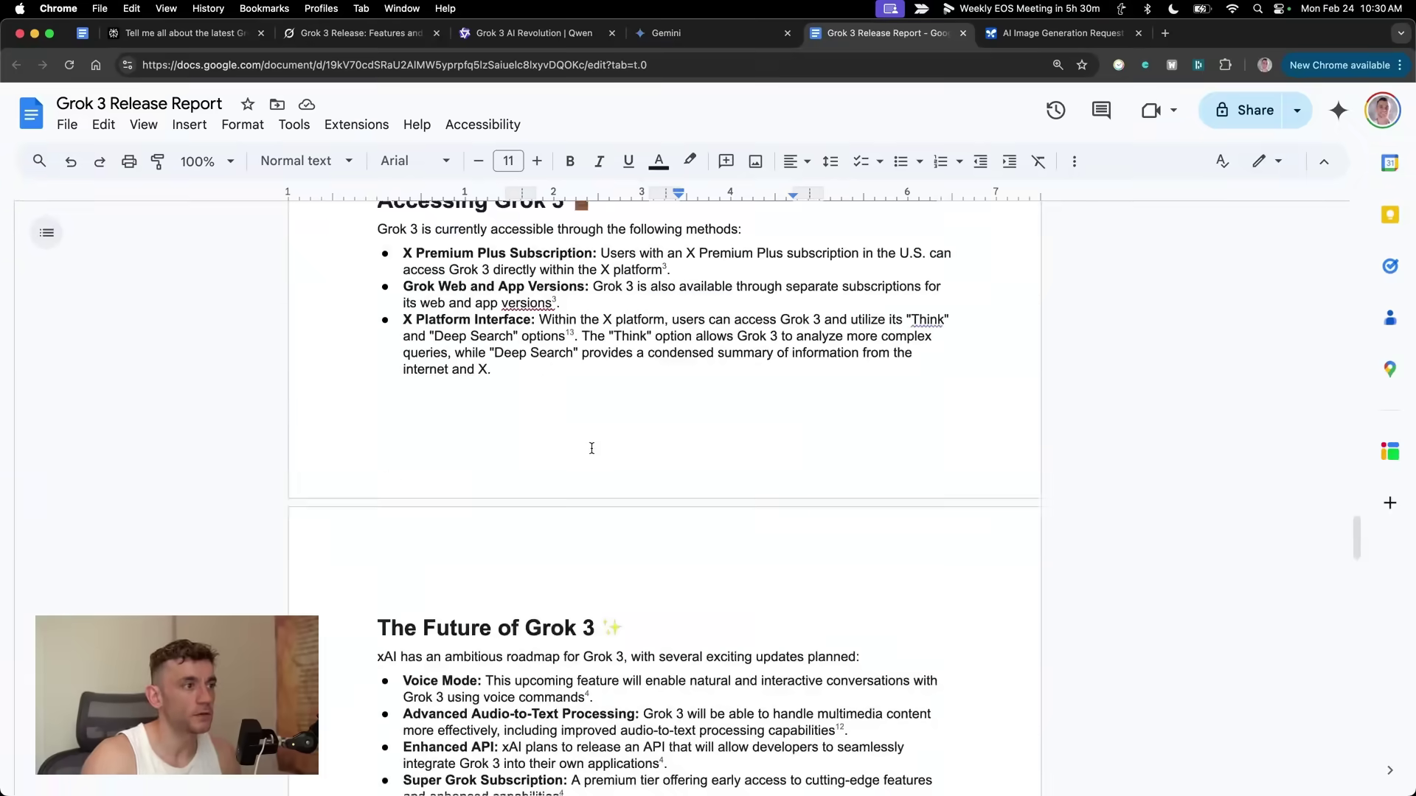
{"action": "scroll", "coordinate": [603, 485], "scroll_direction": "up", "scroll_amount": 9}
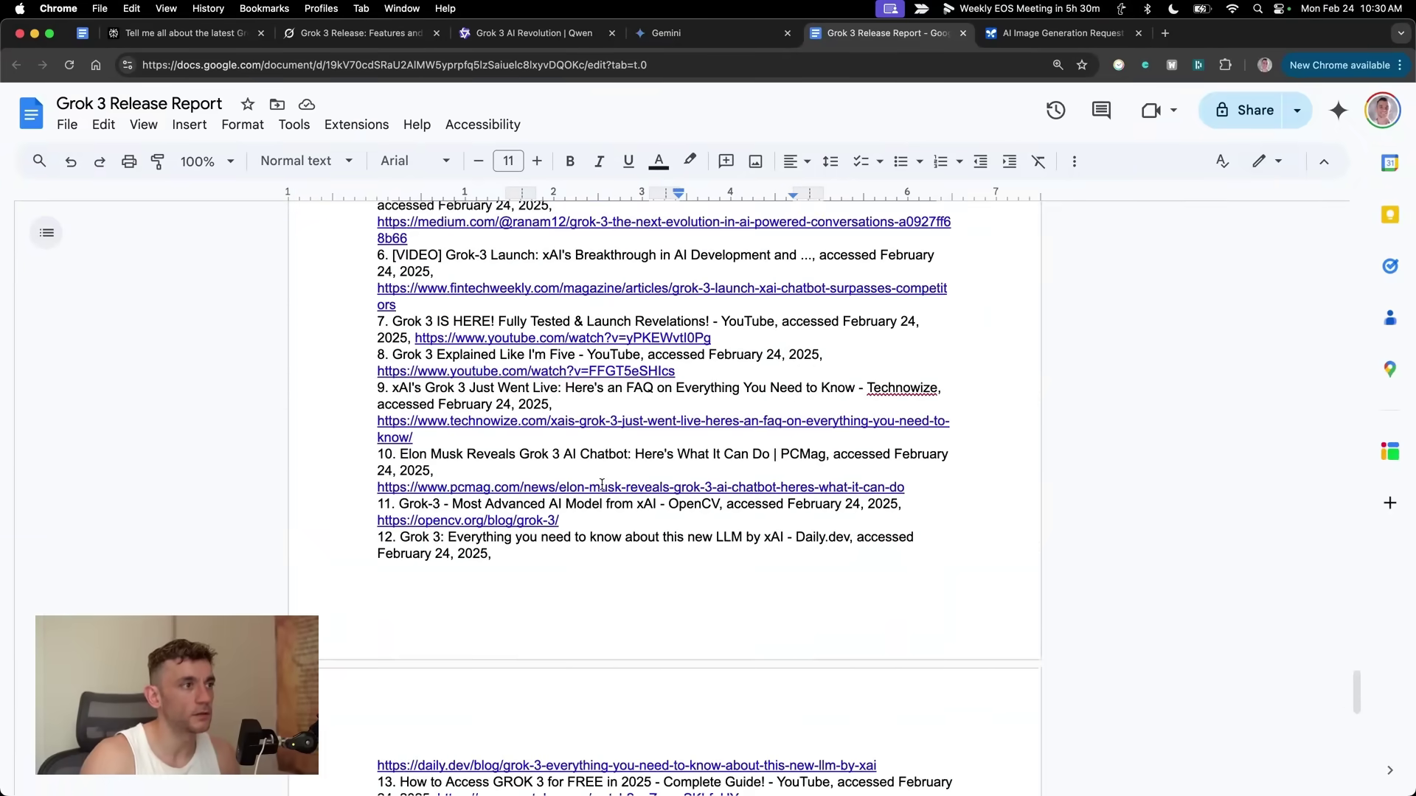
{"action": "scroll", "coordinate": [606, 464], "scroll_direction": "up", "scroll_amount": 20}
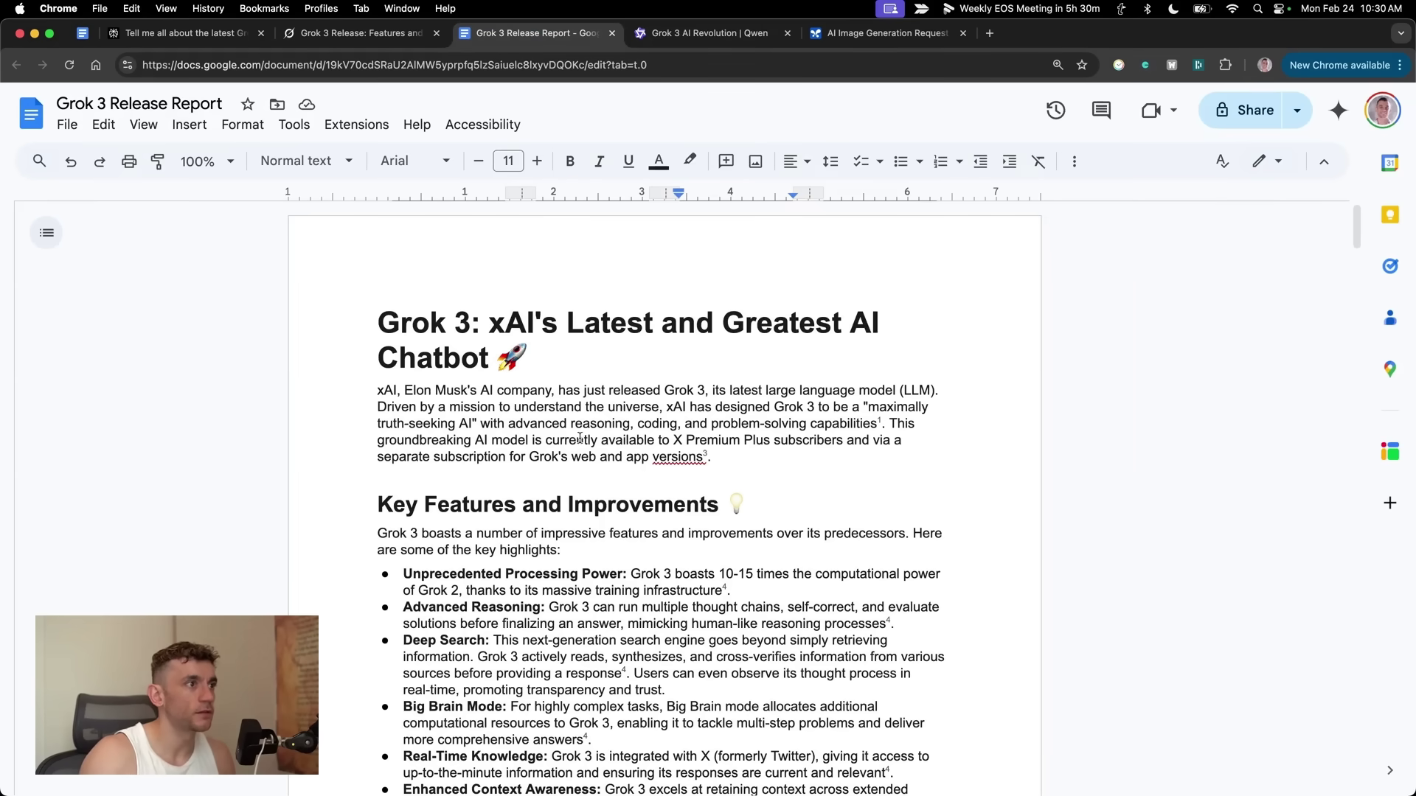
Step: Flip through the Perplexity, Grok, Release Report and Qwen tabs on Grok 3
{"action": "left_click", "coordinate": [133, 35]}
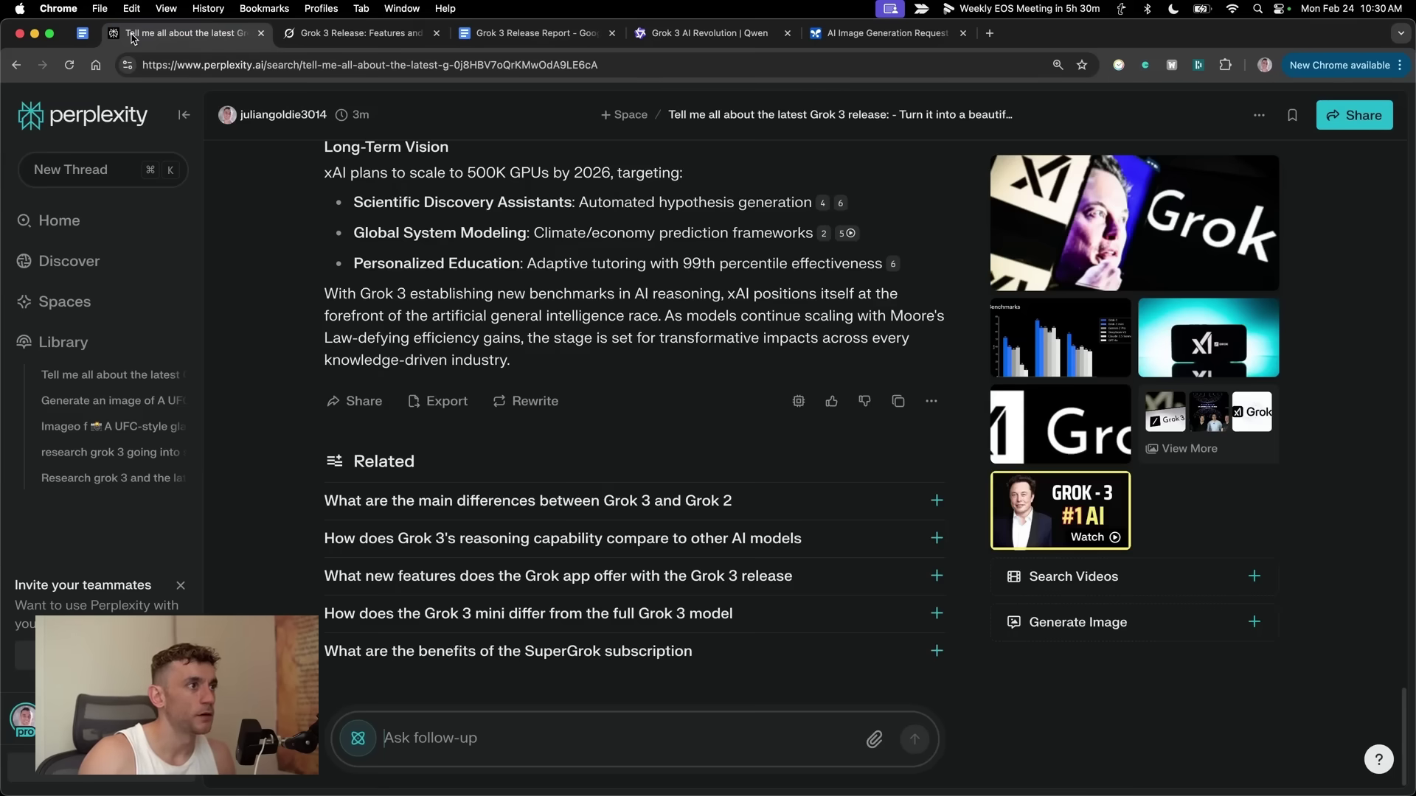
{"action": "scroll", "coordinate": [346, 206], "scroll_direction": "up", "scroll_amount": 7}
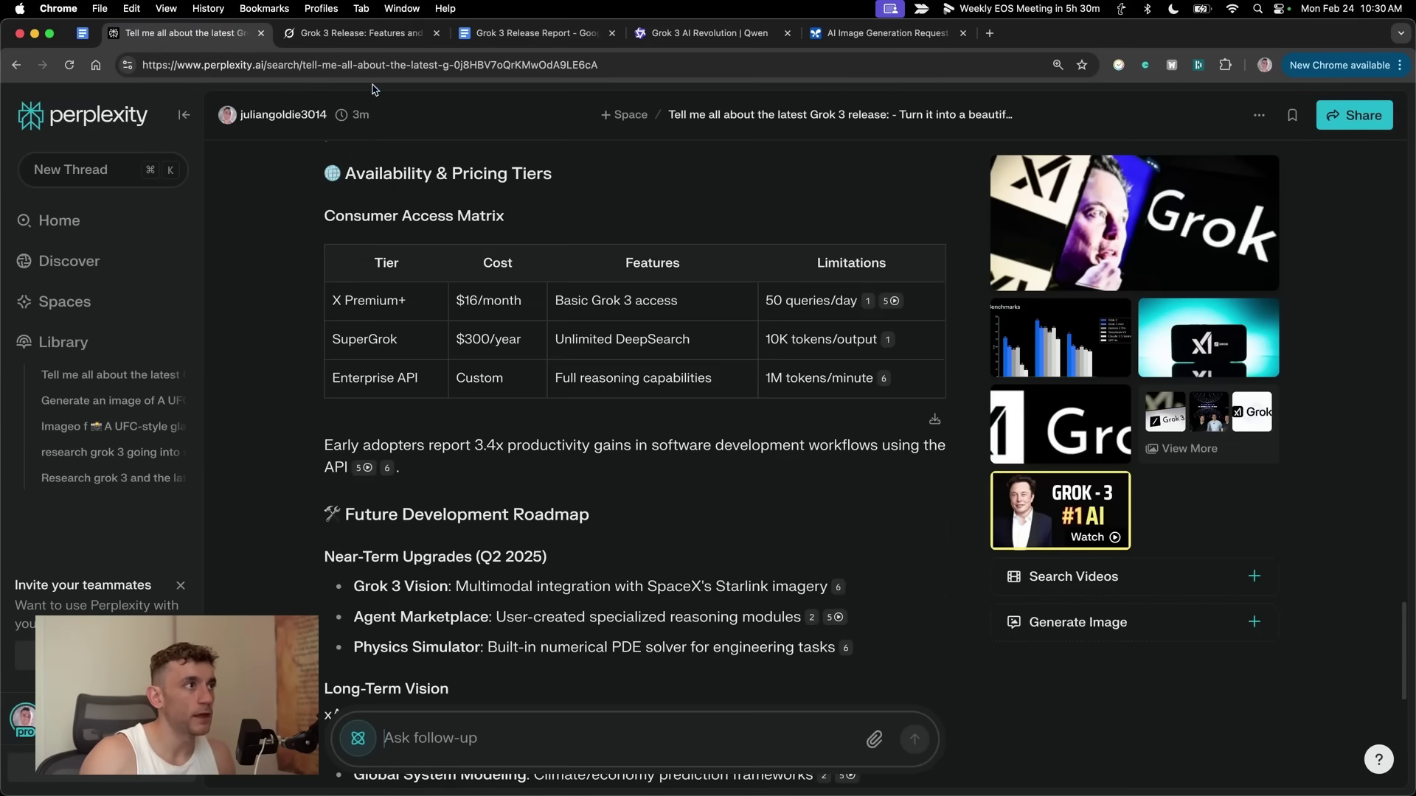
{"action": "left_click", "coordinate": [338, 33]}
{"action": "scroll", "coordinate": [856, 429], "scroll_direction": "up", "scroll_amount": 10}
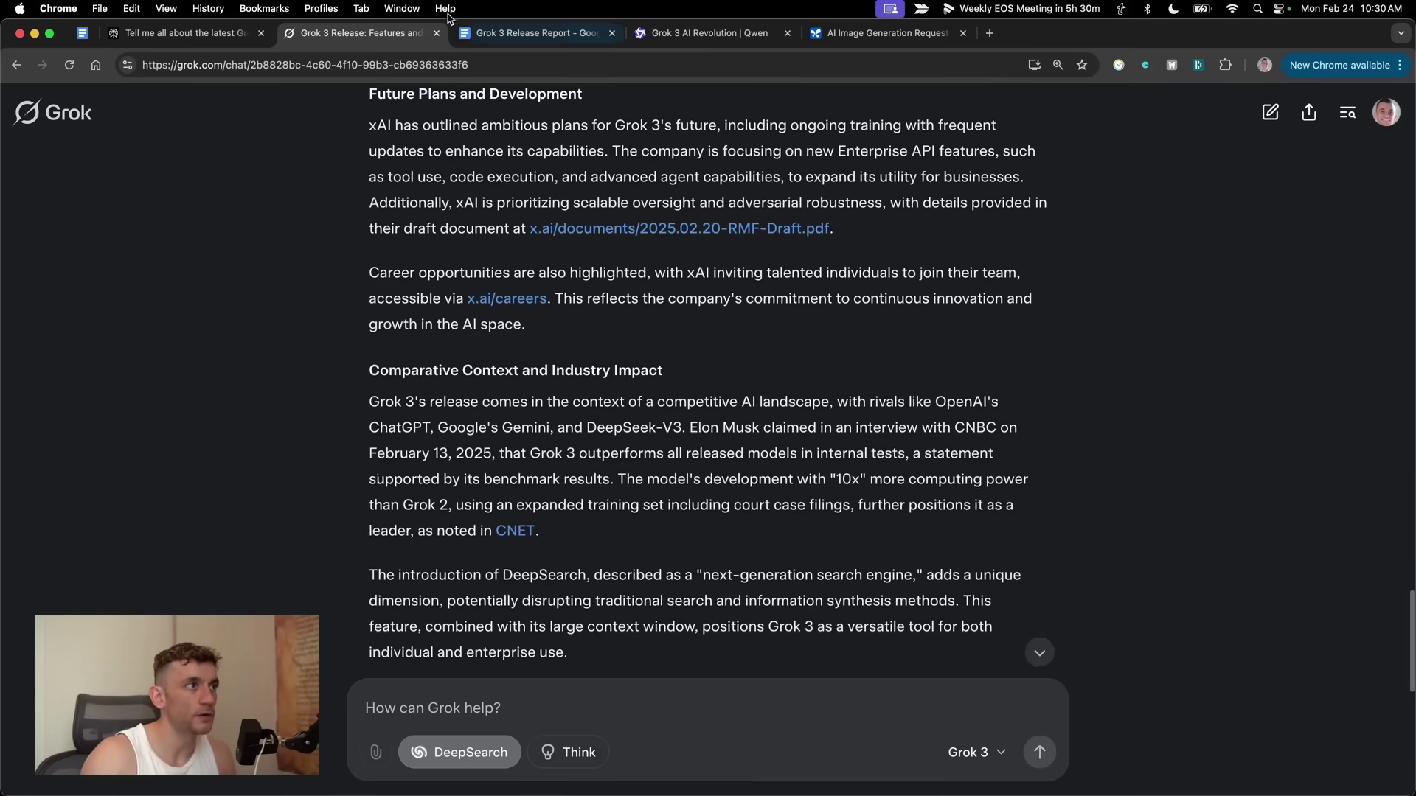
{"action": "left_click", "coordinate": [561, 33]}
{"action": "left_click", "coordinate": [694, 35]}
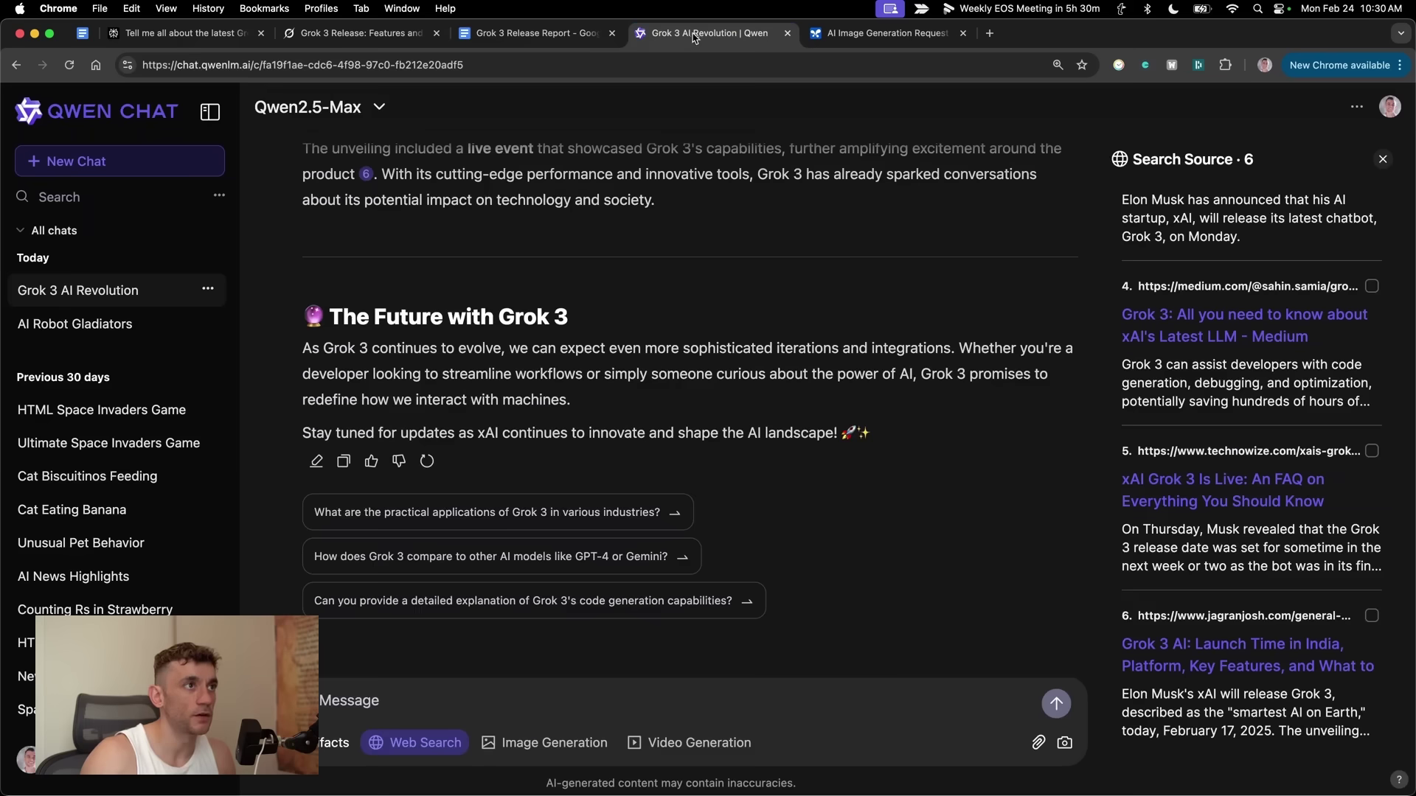
{"action": "scroll", "coordinate": [525, 396], "scroll_direction": "up", "scroll_amount": 15}
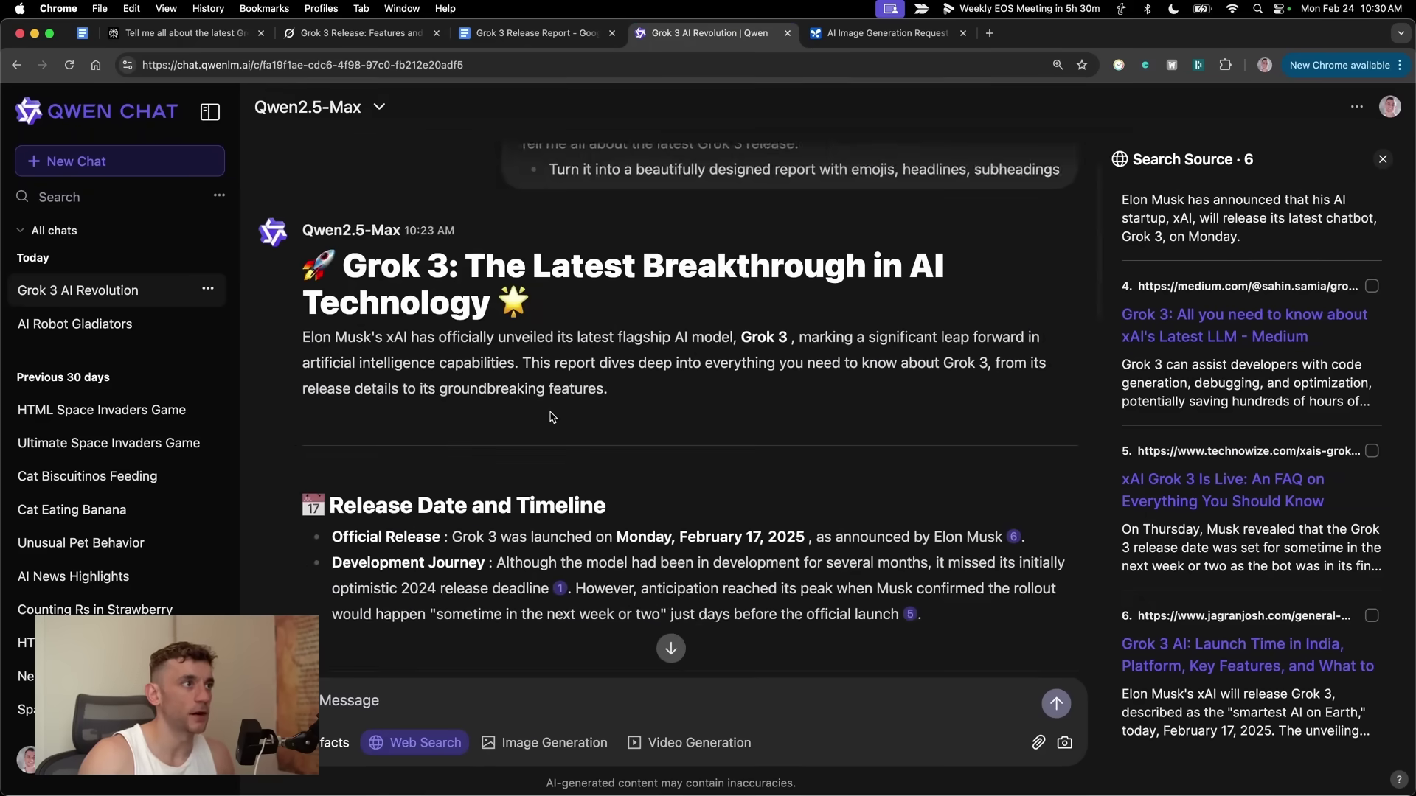
Step: Deselect the DeepSeek V3 cell, scroll the report's benchmark tables, then focus Grok's prompt box
{"action": "left_click", "coordinate": [527, 33]}
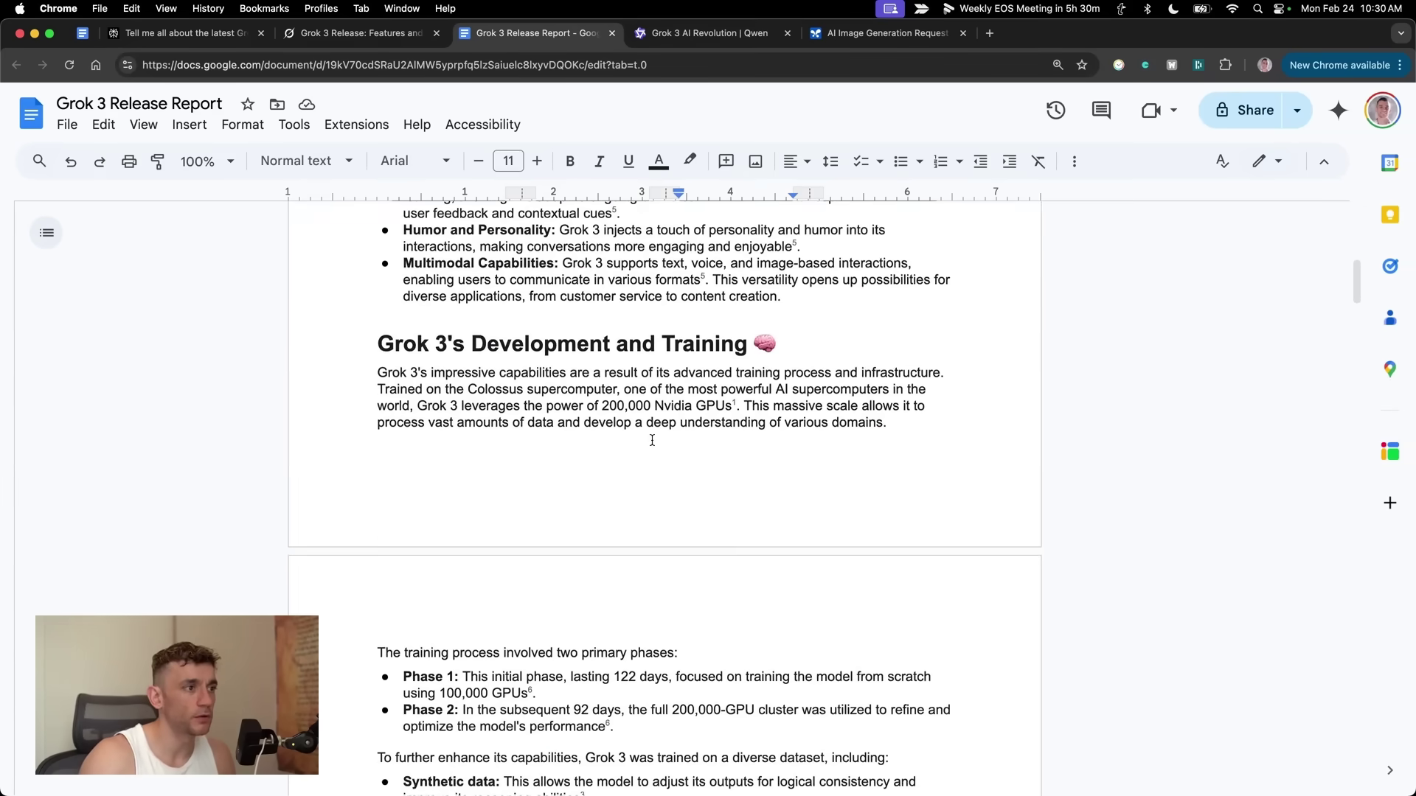
{"action": "scroll", "coordinate": [651, 440], "scroll_direction": "down", "scroll_amount": 20}
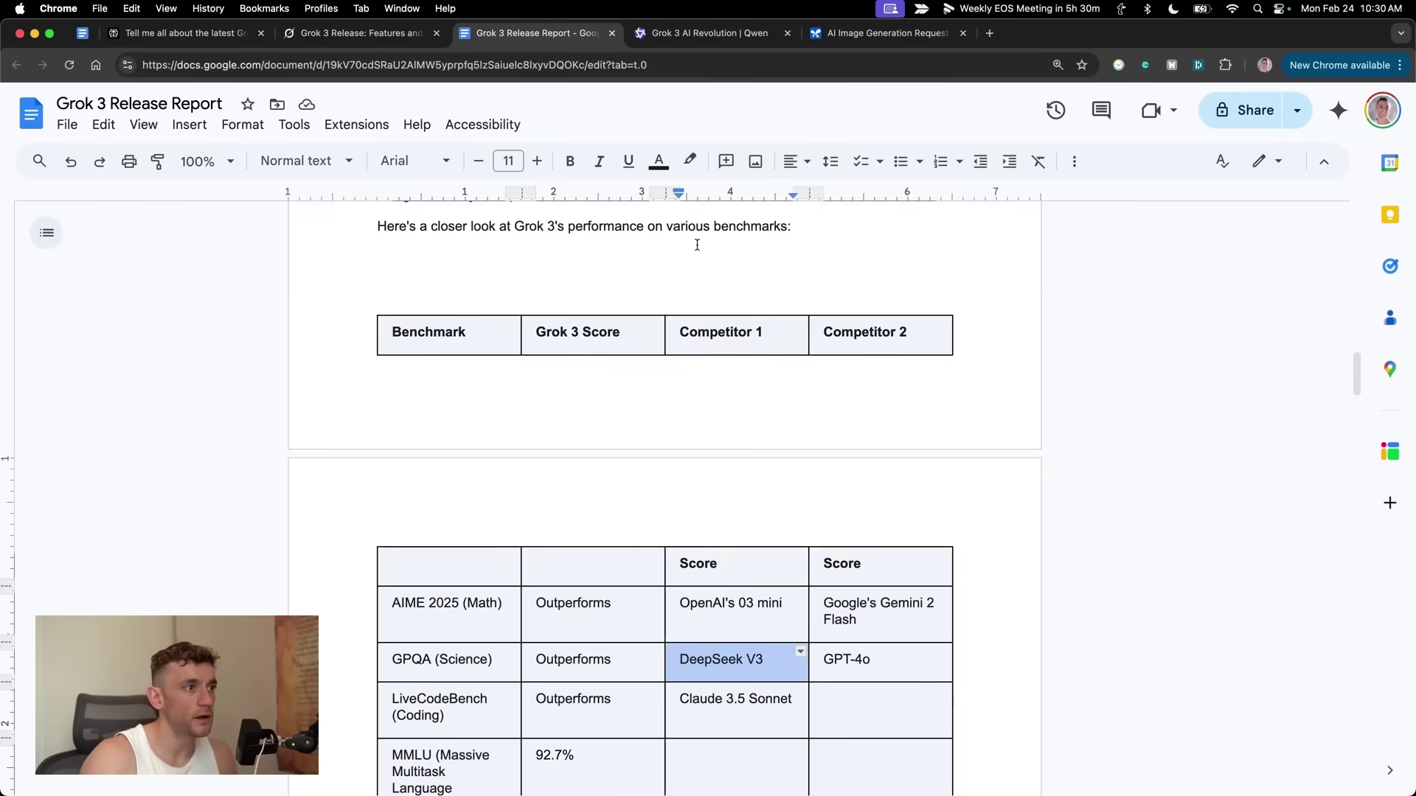
{"action": "left_click", "coordinate": [697, 245]}
{"action": "scroll", "coordinate": [749, 405], "scroll_direction": "down", "scroll_amount": 1}
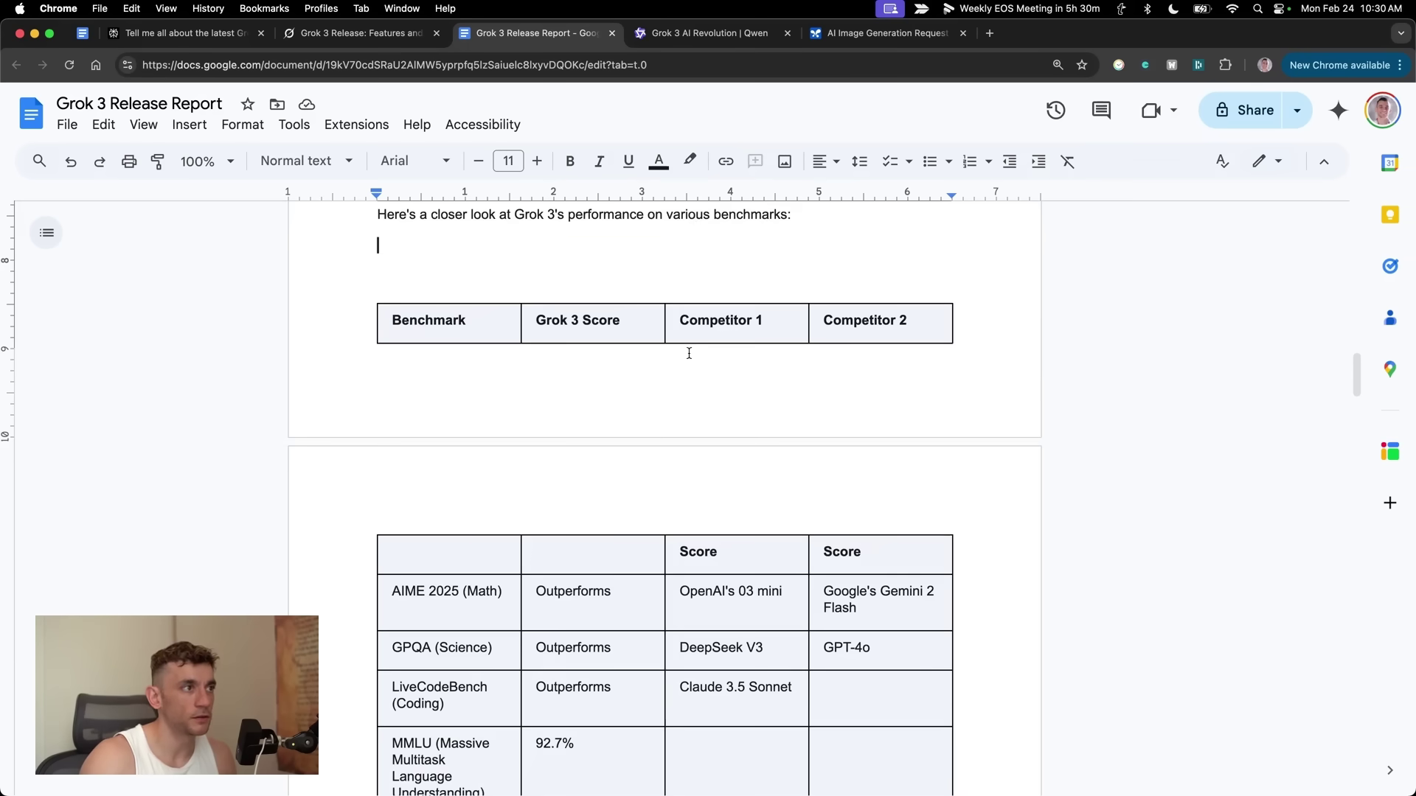
{"action": "scroll", "coordinate": [689, 353], "scroll_direction": "down", "scroll_amount": 3}
{"action": "scroll", "coordinate": [748, 564], "scroll_direction": "down", "scroll_amount": 7}
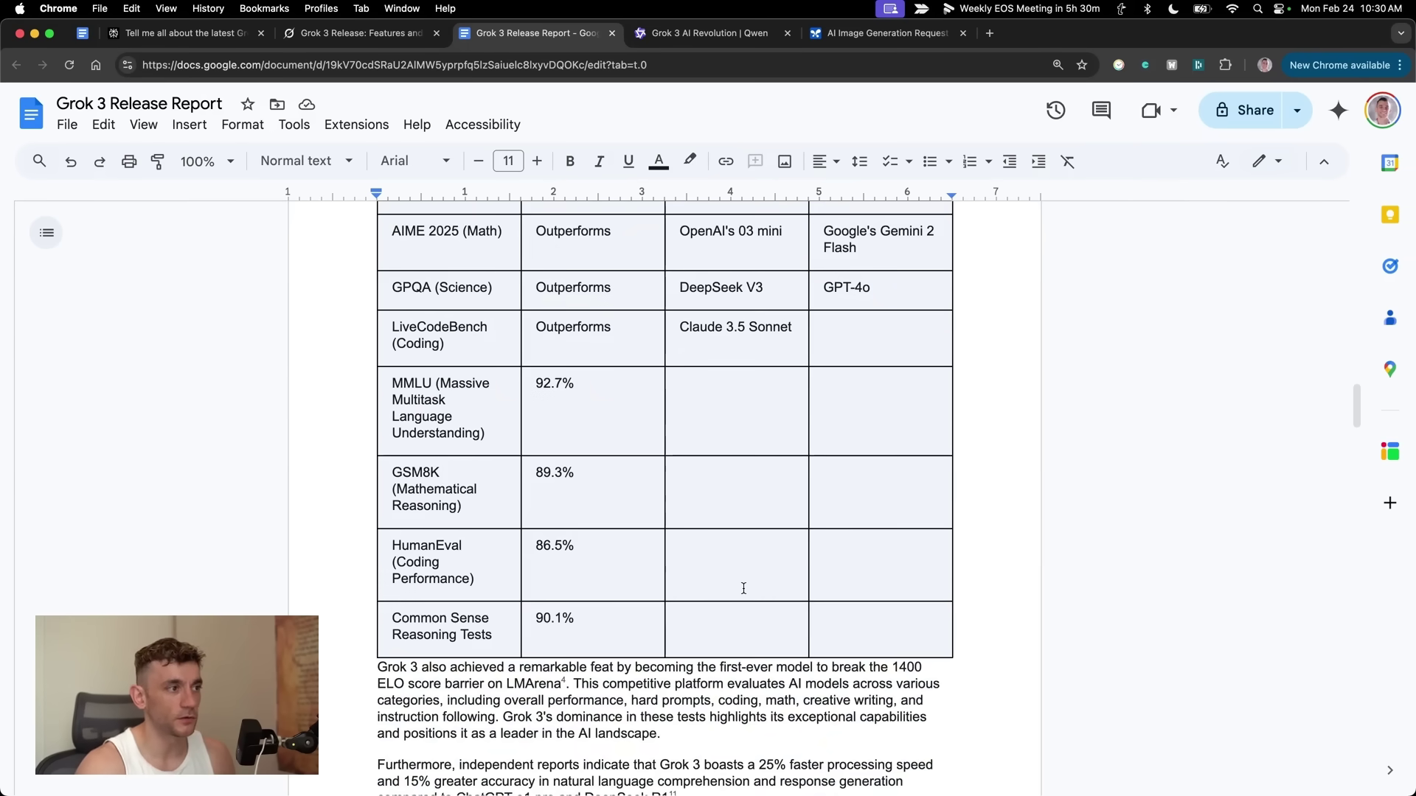
{"action": "scroll", "coordinate": [746, 562], "scroll_direction": "up", "scroll_amount": 8}
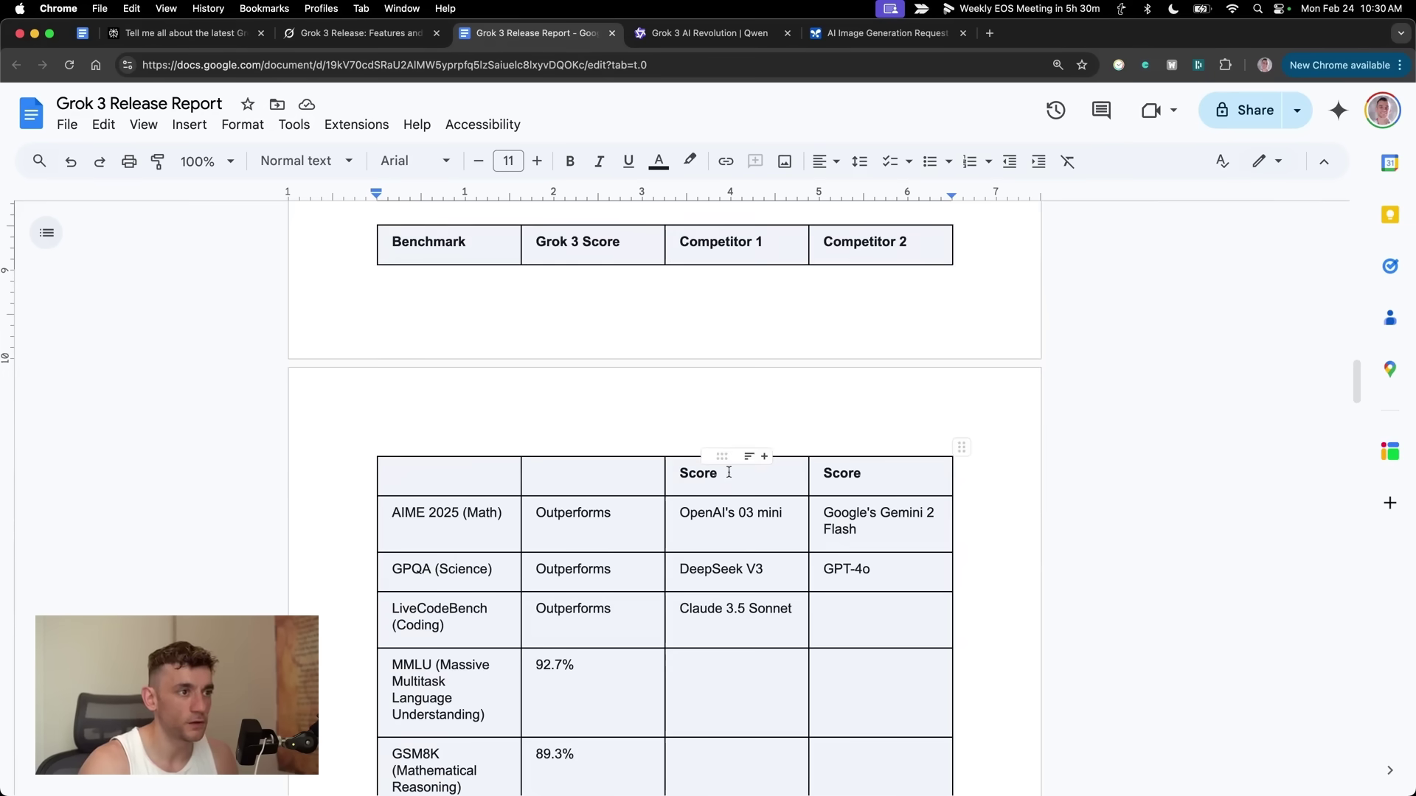
{"action": "scroll", "coordinate": [726, 516], "scroll_direction": "down", "scroll_amount": 6}
{"action": "scroll", "coordinate": [725, 501], "scroll_direction": "up", "scroll_amount": 5}
{"action": "key", "text": "super+2"}
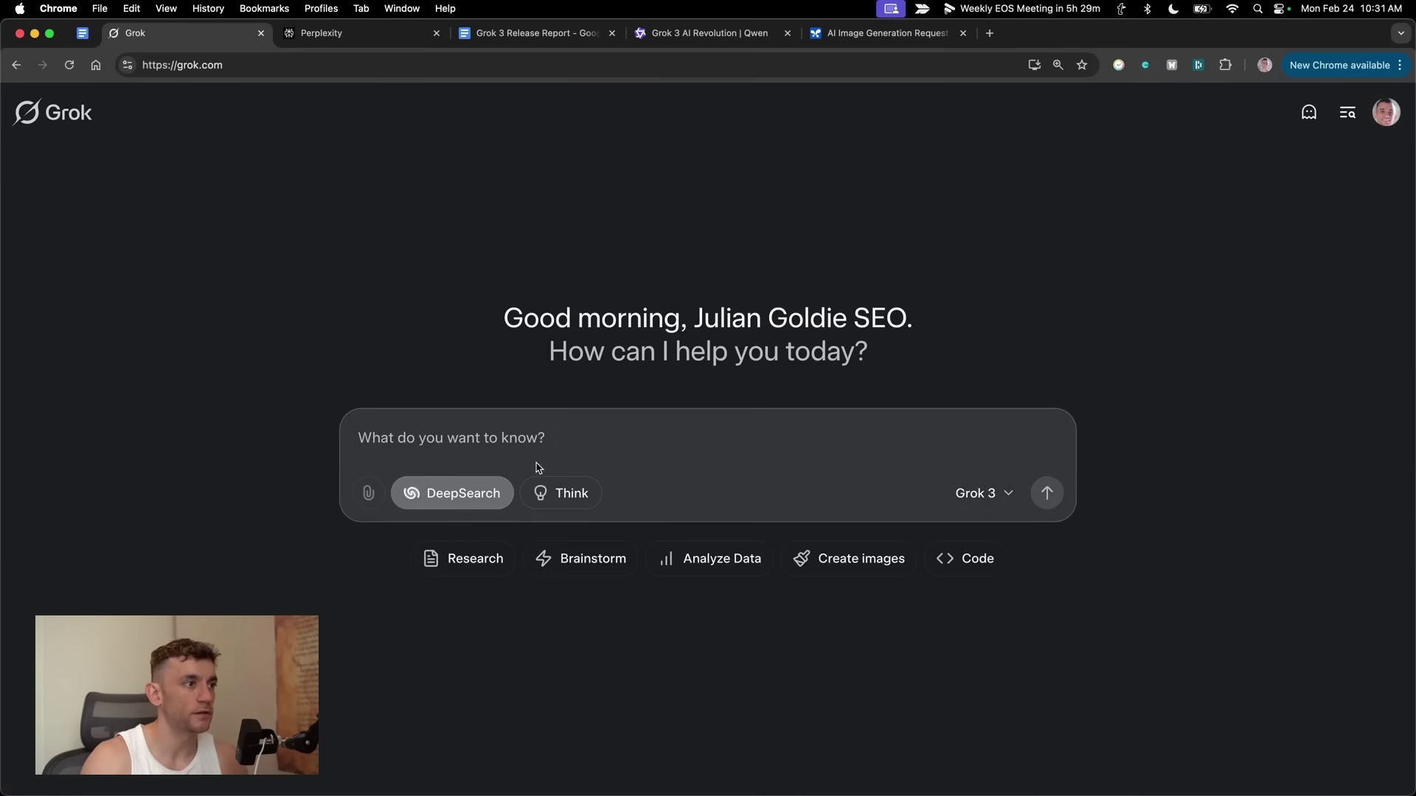
{"action": "left_click", "coordinate": [575, 436]}
Step: Send the ball-bouncing-in-spinning-tesseract Python script prompt to Grok with Think enabled
{"action": "type", "text": "Write a python script of a ball bouncing inside a spinning tesseract"}
{"action": "left_click", "coordinate": [544, 497]}
{"action": "key", "text": "super+a"}
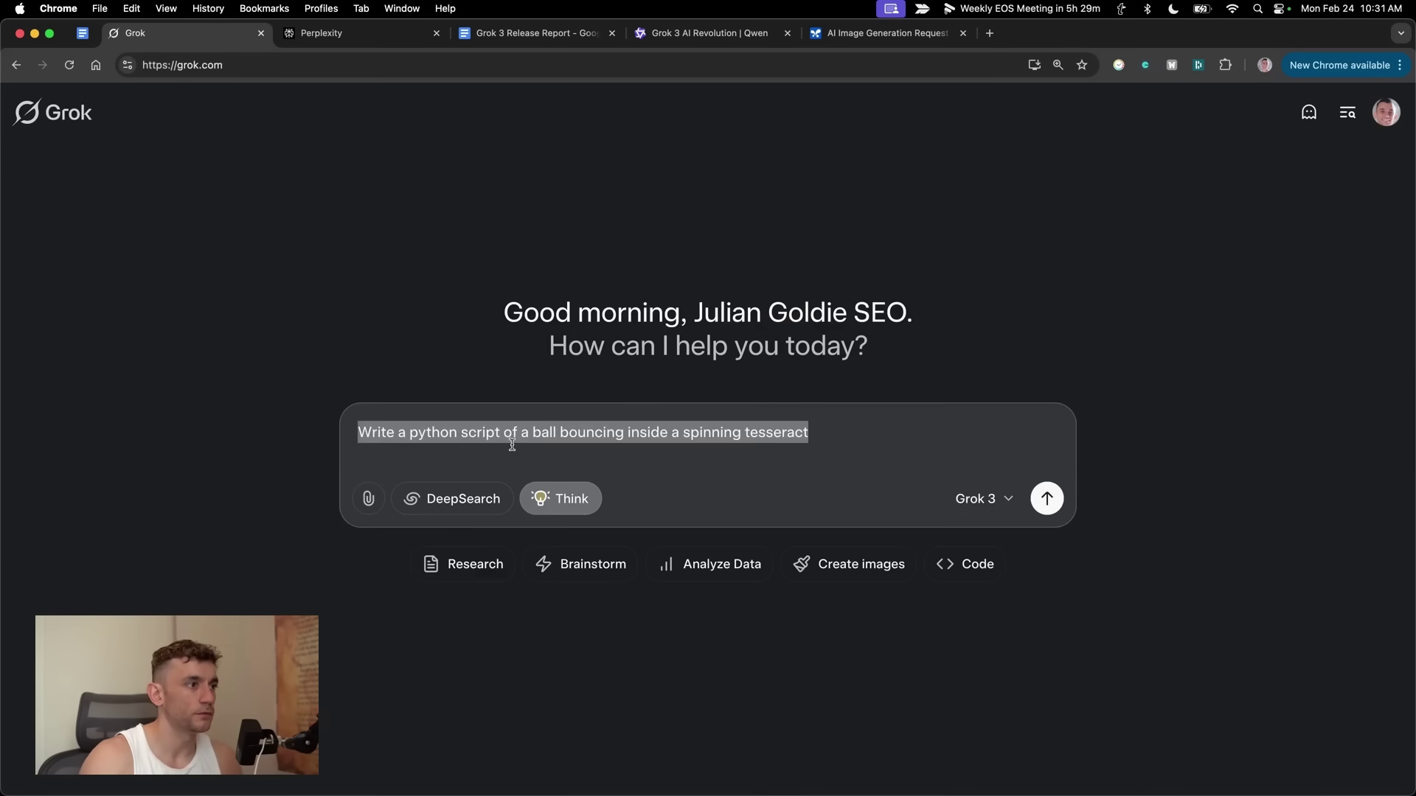
{"action": "left_click", "coordinate": [512, 442]}
{"action": "key", "text": "super+a"}
{"action": "key", "text": "super+c"}
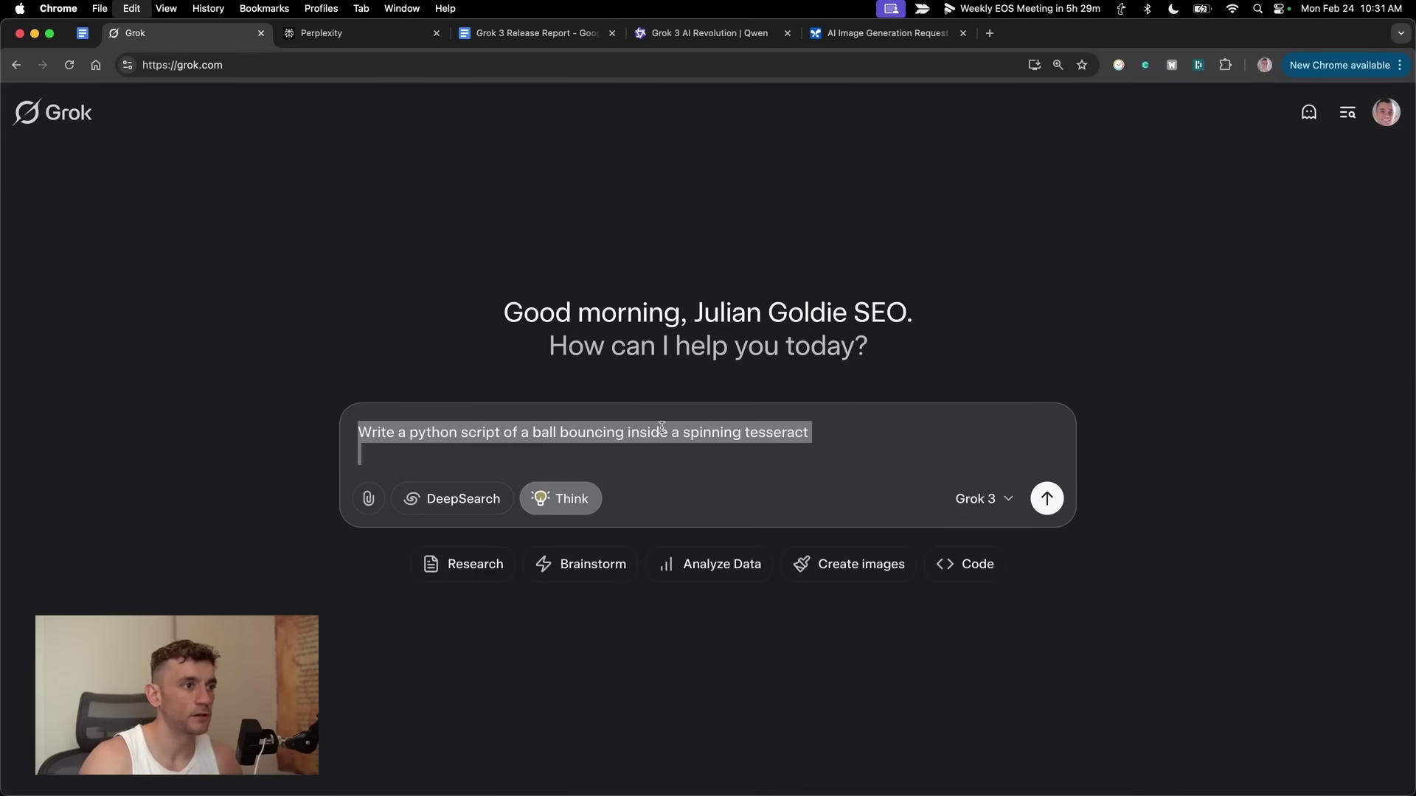
{"action": "key", "text": "Return"}
Step: Paste and submit the same tesseract prompt in Perplexity, Gemini and Qwen
{"action": "key", "text": "ctrl+Tab"}
{"action": "key", "text": "super+v"}
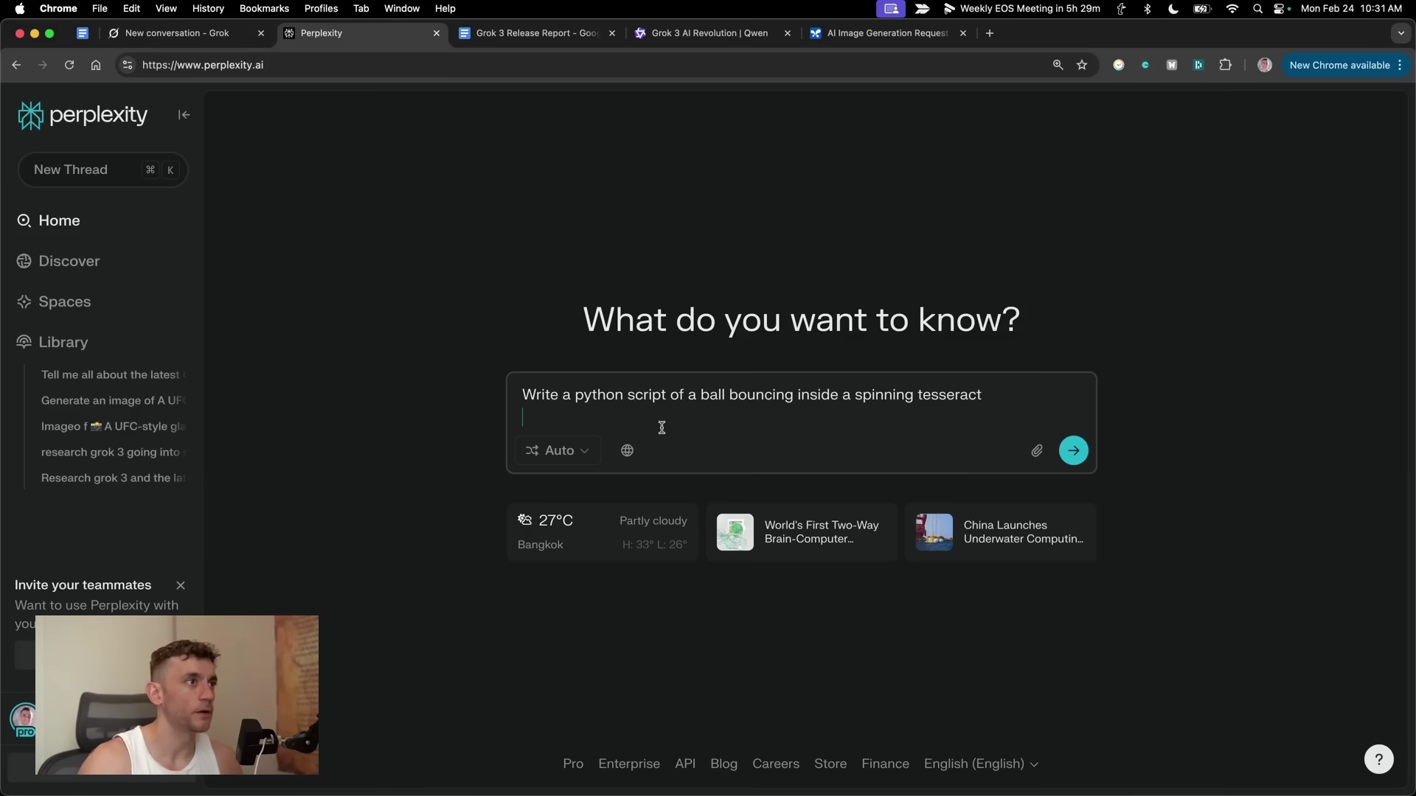
{"action": "key", "text": "Return"}
{"action": "key", "text": "ctrl+Tab"}
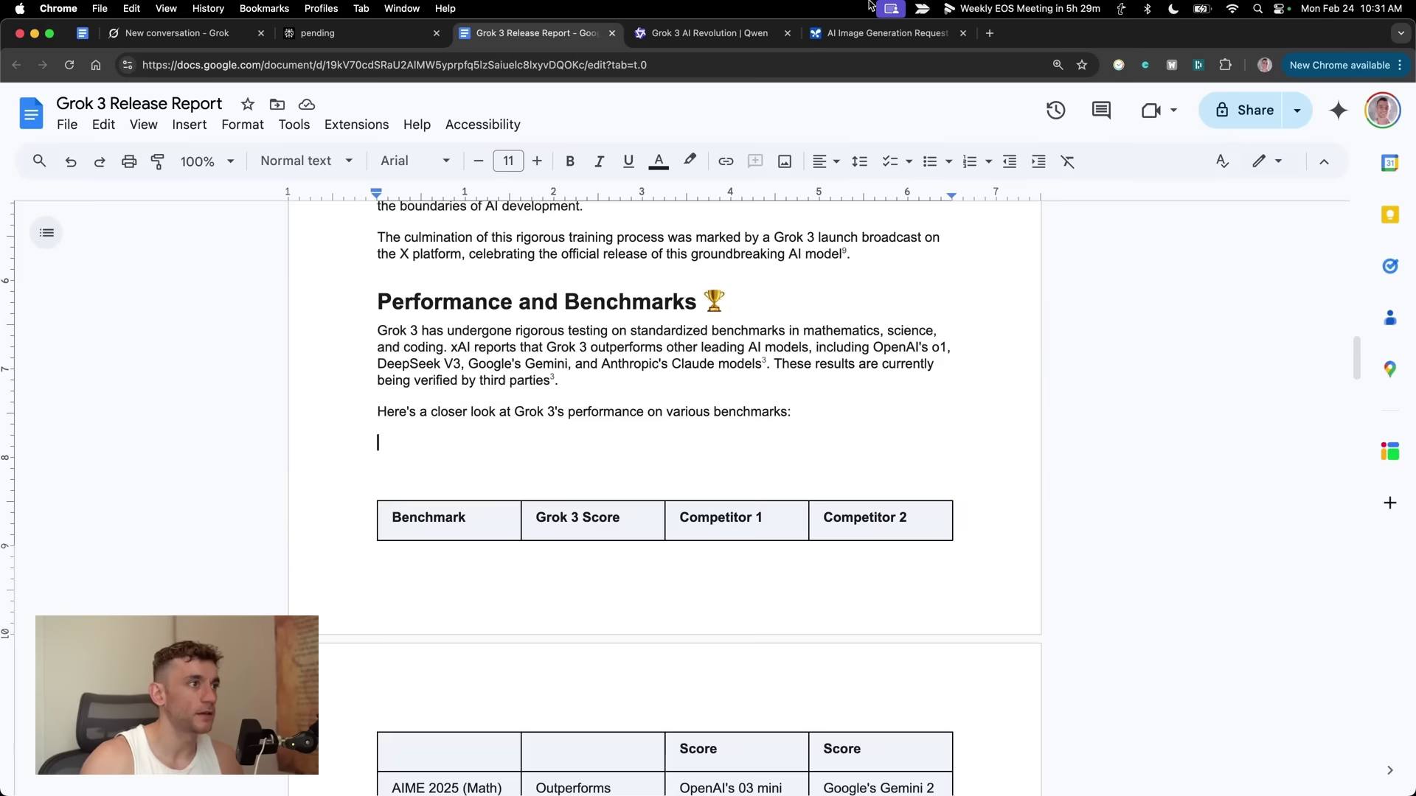
{"action": "key", "text": "super+bracketleft"}
{"action": "key", "text": "super+v"}
{"action": "key", "text": "Return"}
{"action": "key", "text": "ctrl+Tab"}
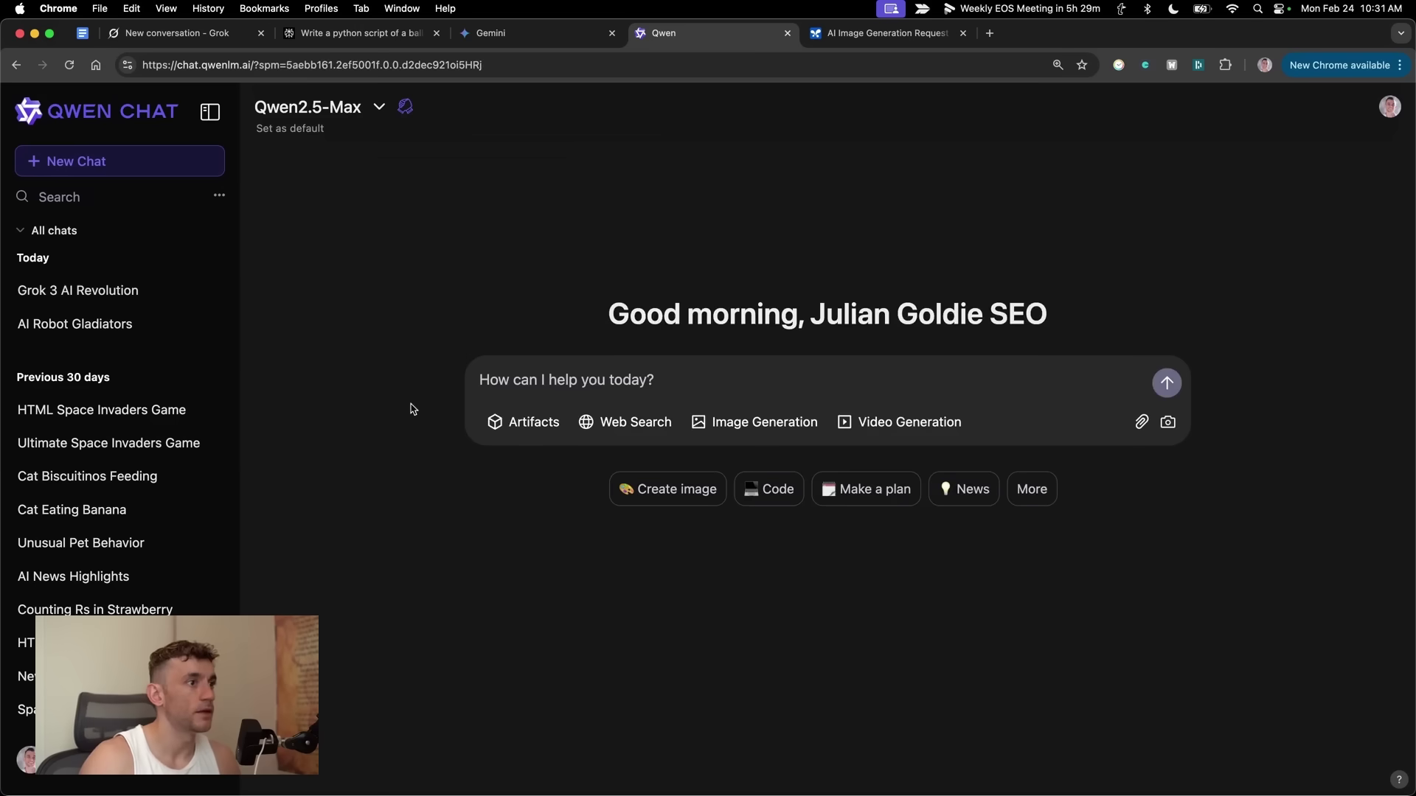
{"action": "key", "text": "super+v"}
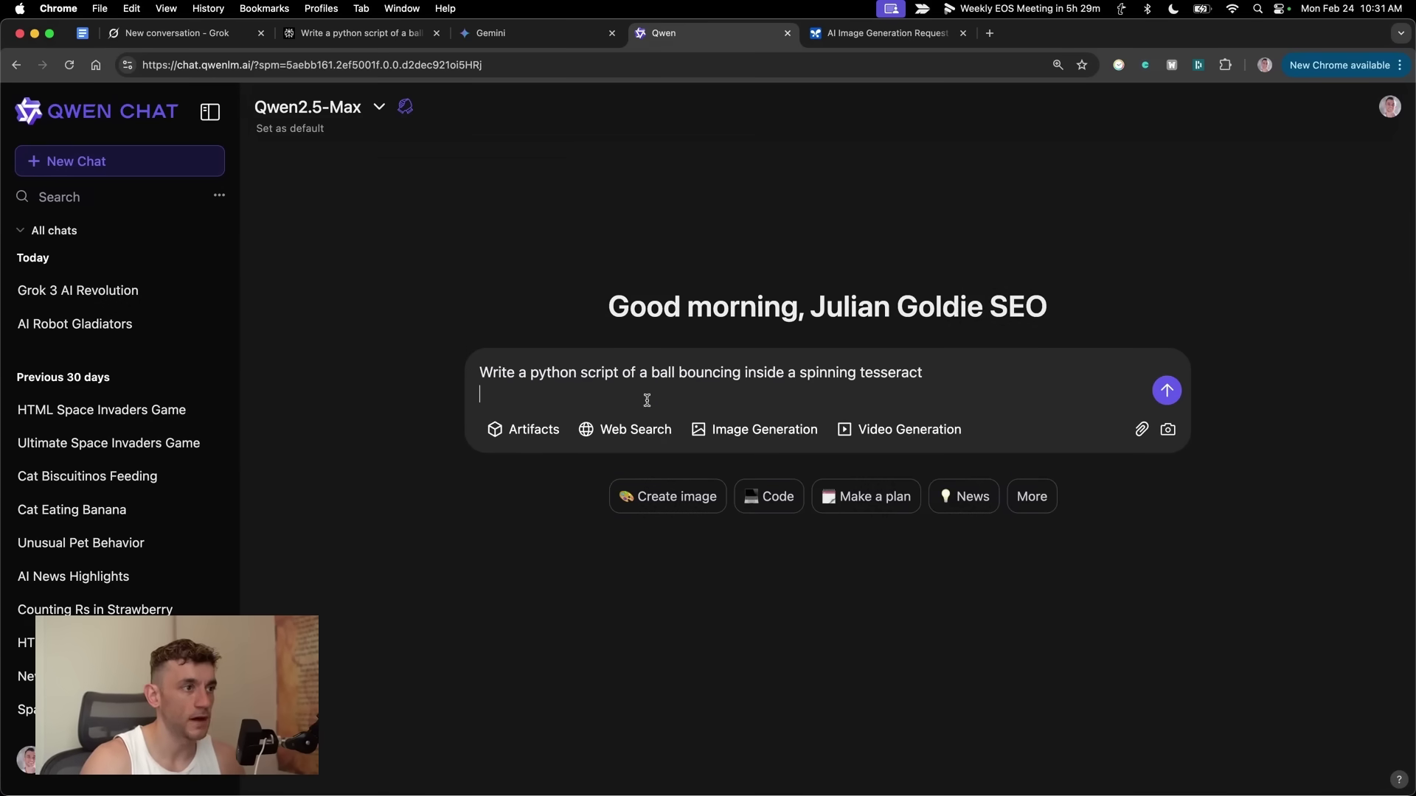
{"action": "key", "text": "Return"}
{"action": "key", "text": "super+1"}
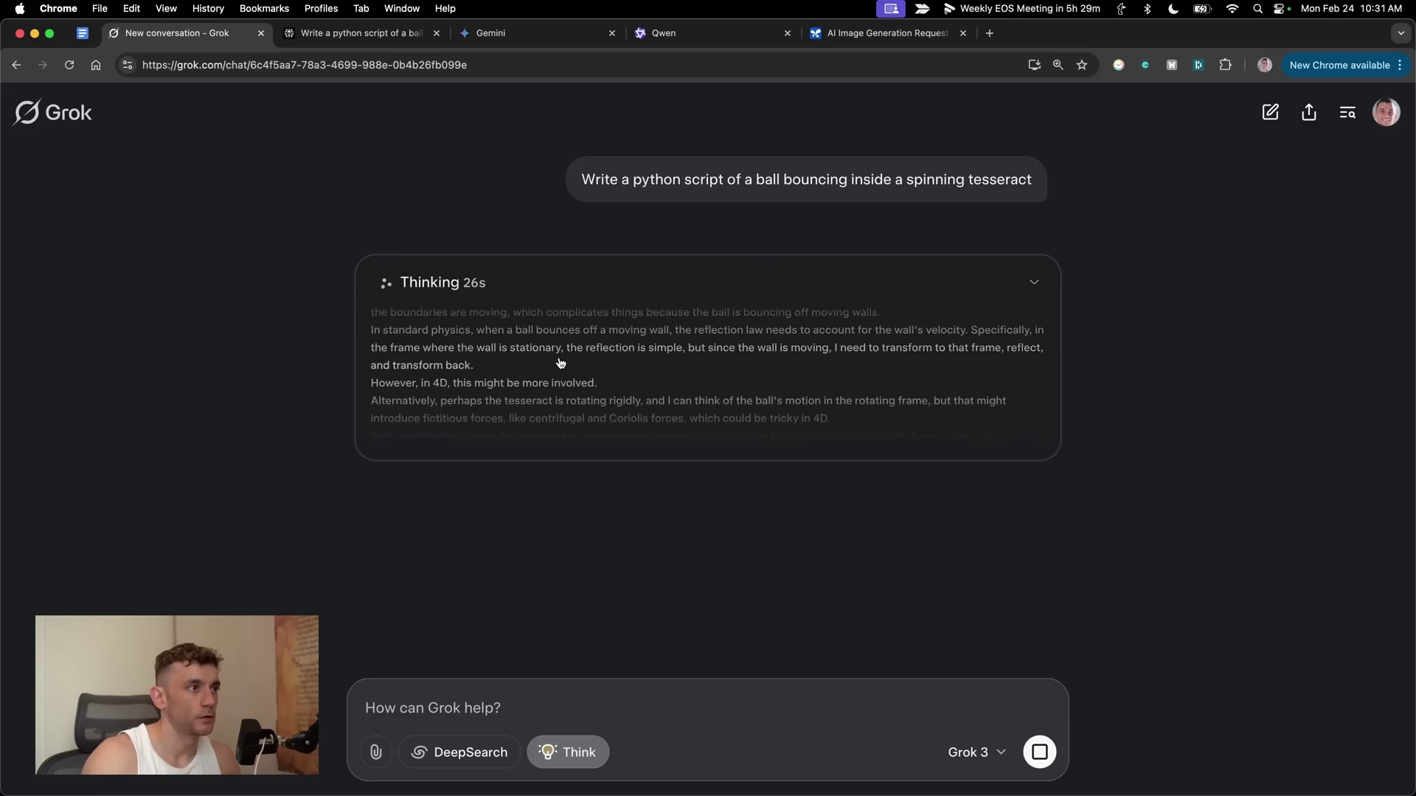
Step: Expand Grok's Thinking panel and scroll through its full reasoning
{"action": "left_click", "coordinate": [603, 288]}
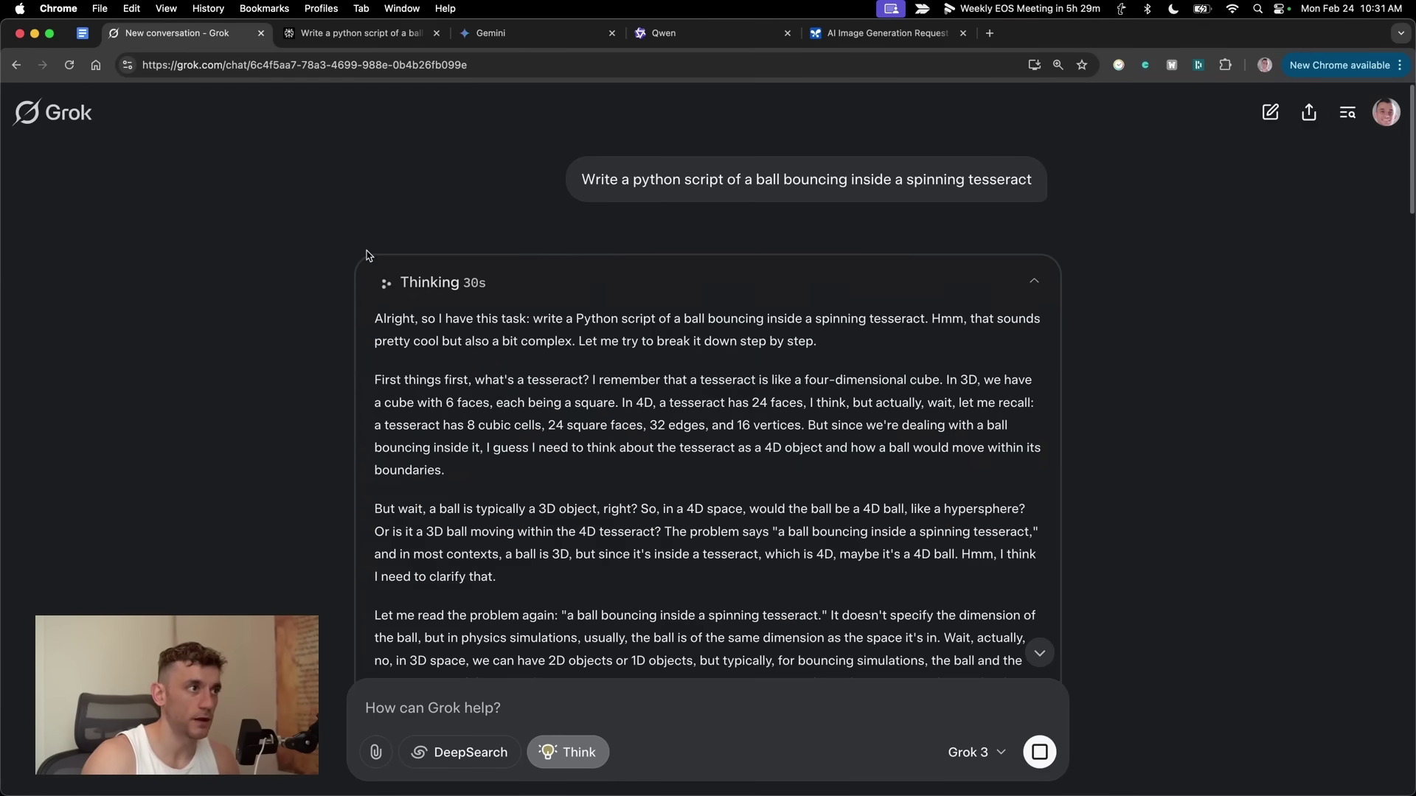
{"action": "left_click_drag", "start_coordinate": [522, 283], "coordinate": [331, 281]}
{"action": "scroll", "coordinate": [632, 443], "scroll_direction": "down", "scroll_amount": 15}
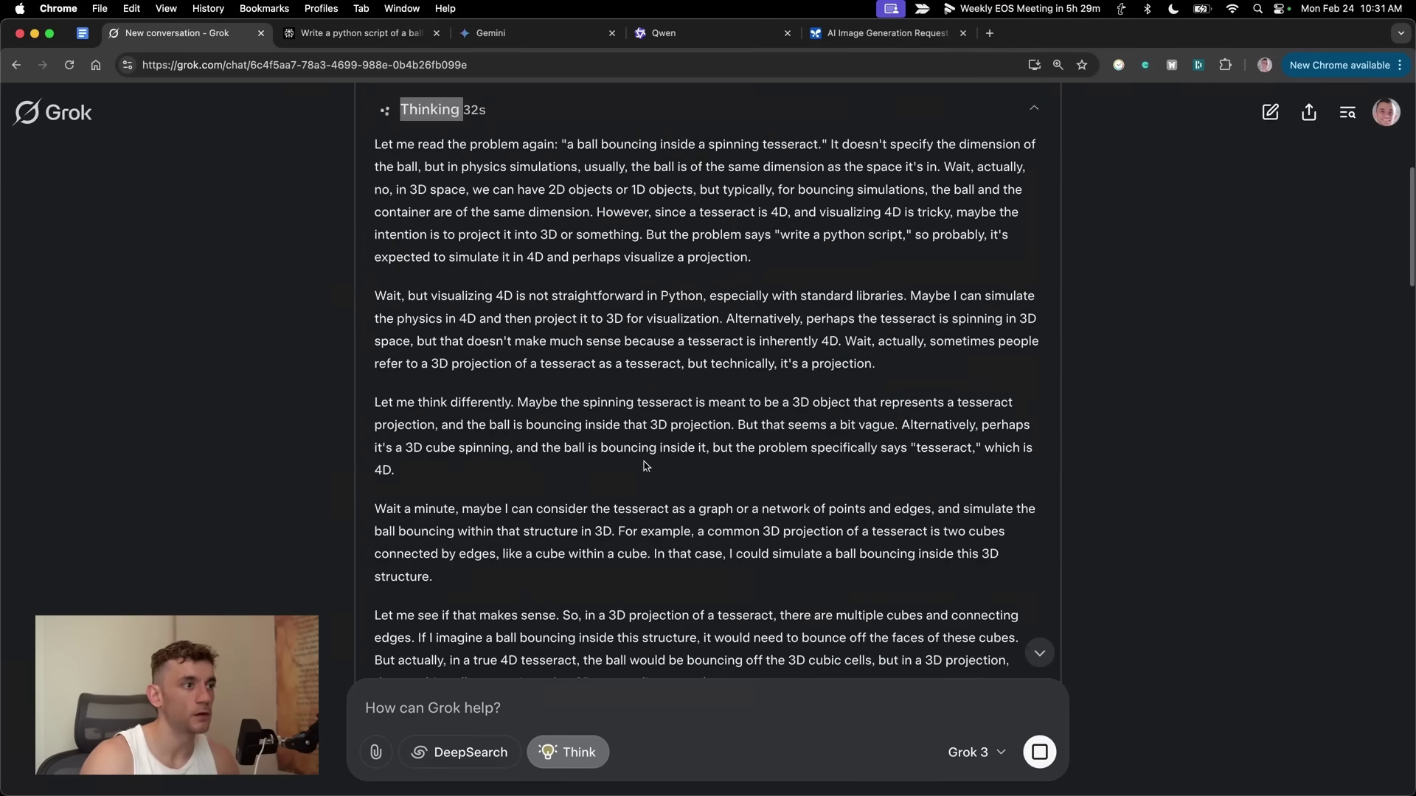
{"action": "scroll", "coordinate": [642, 480], "scroll_direction": "down", "scroll_amount": 5}
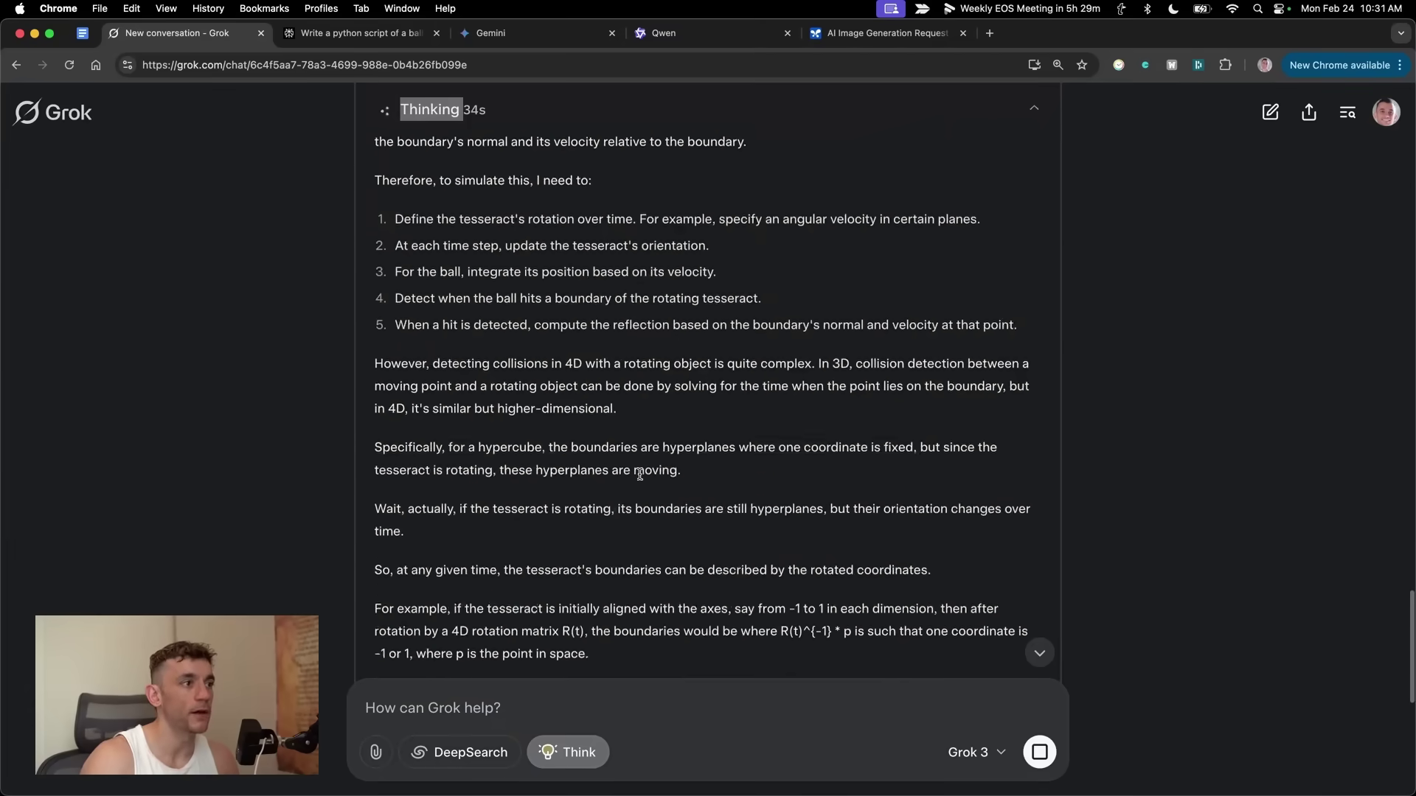
Step: Read Perplexity's answer, move its tab after Gemini and Qwen, and show Gemini's code reply
{"action": "key", "text": "ctrl+Tab"}
{"action": "left_click_drag", "start_coordinate": [328, 195], "coordinate": [673, 227]}
{"action": "left_click", "coordinate": [618, 218]}
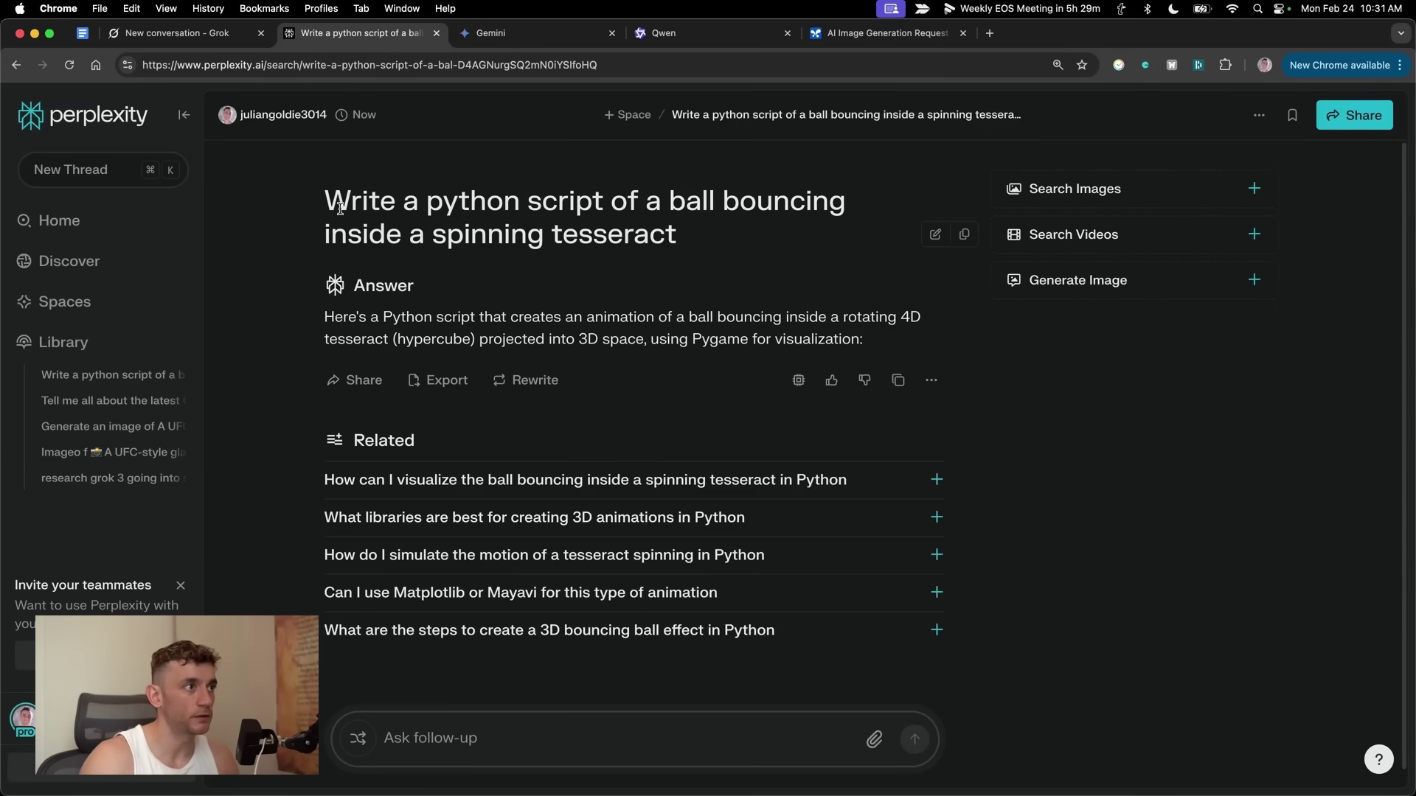
{"action": "left_click_drag", "start_coordinate": [323, 317], "coordinate": [864, 340]}
{"action": "scroll", "coordinate": [598, 462], "scroll_direction": "down", "scroll_amount": 1}
{"action": "scroll", "coordinate": [601, 547], "scroll_direction": "up", "scroll_amount": 1}
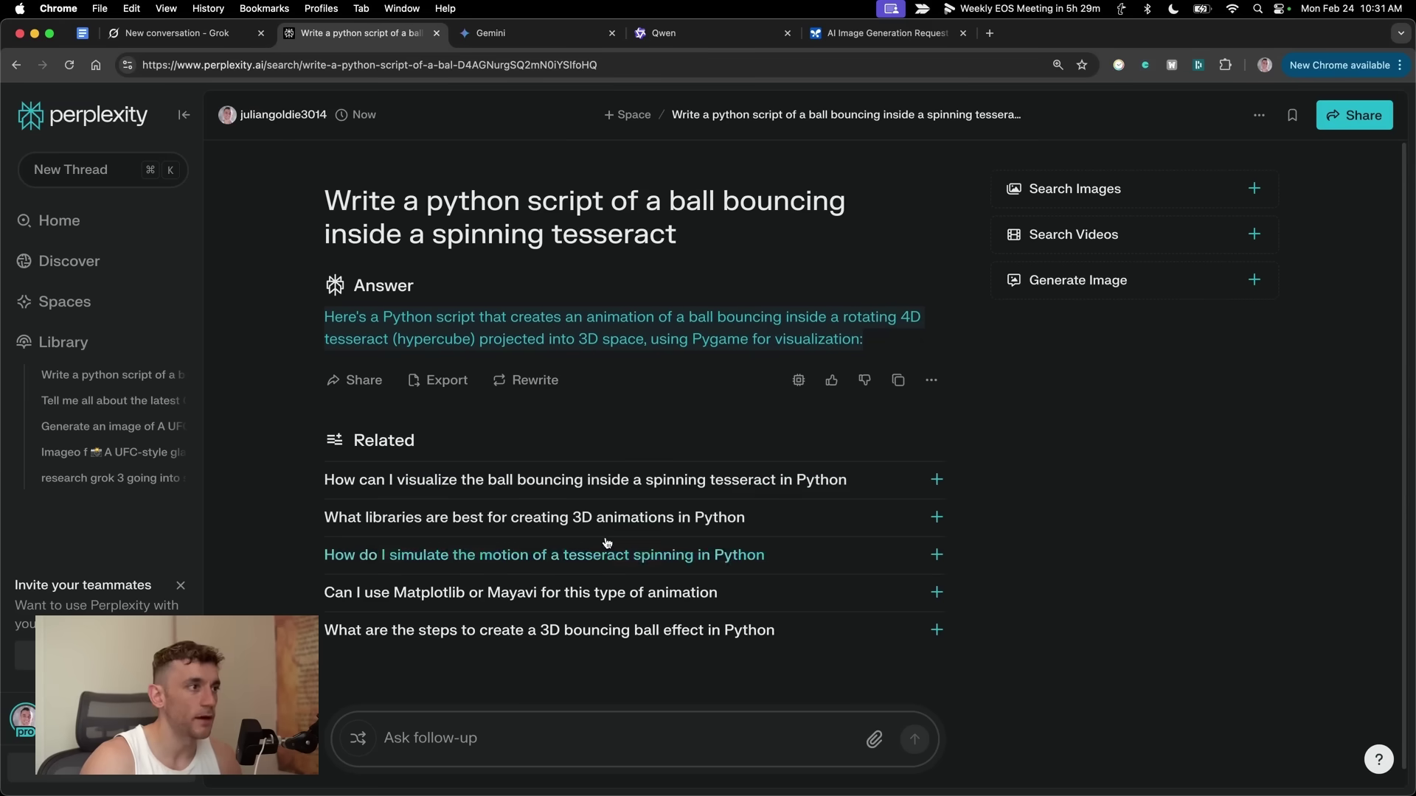
{"action": "triple_click", "coordinate": [593, 323]}
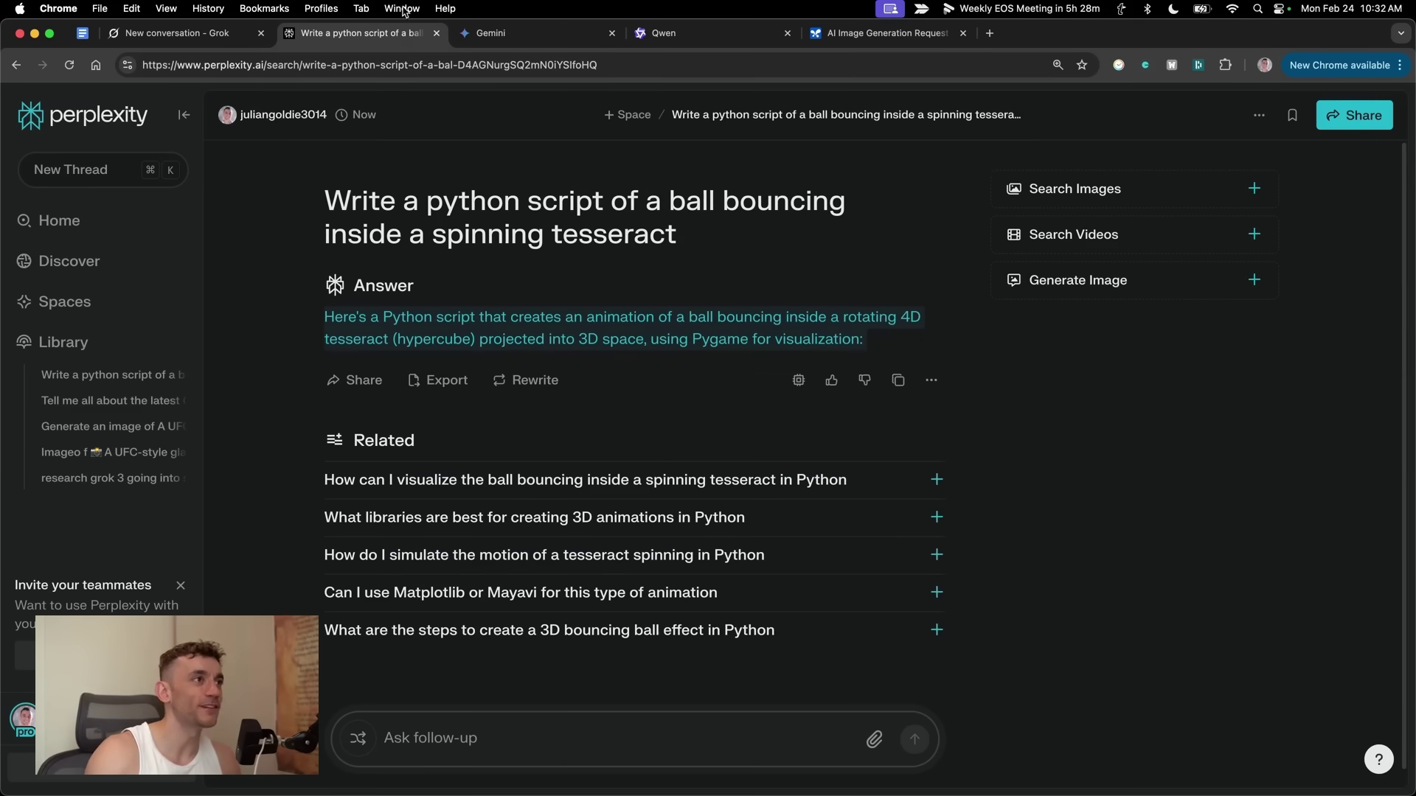
{"action": "left_click_drag", "start_coordinate": [358, 30], "coordinate": [712, 31]}
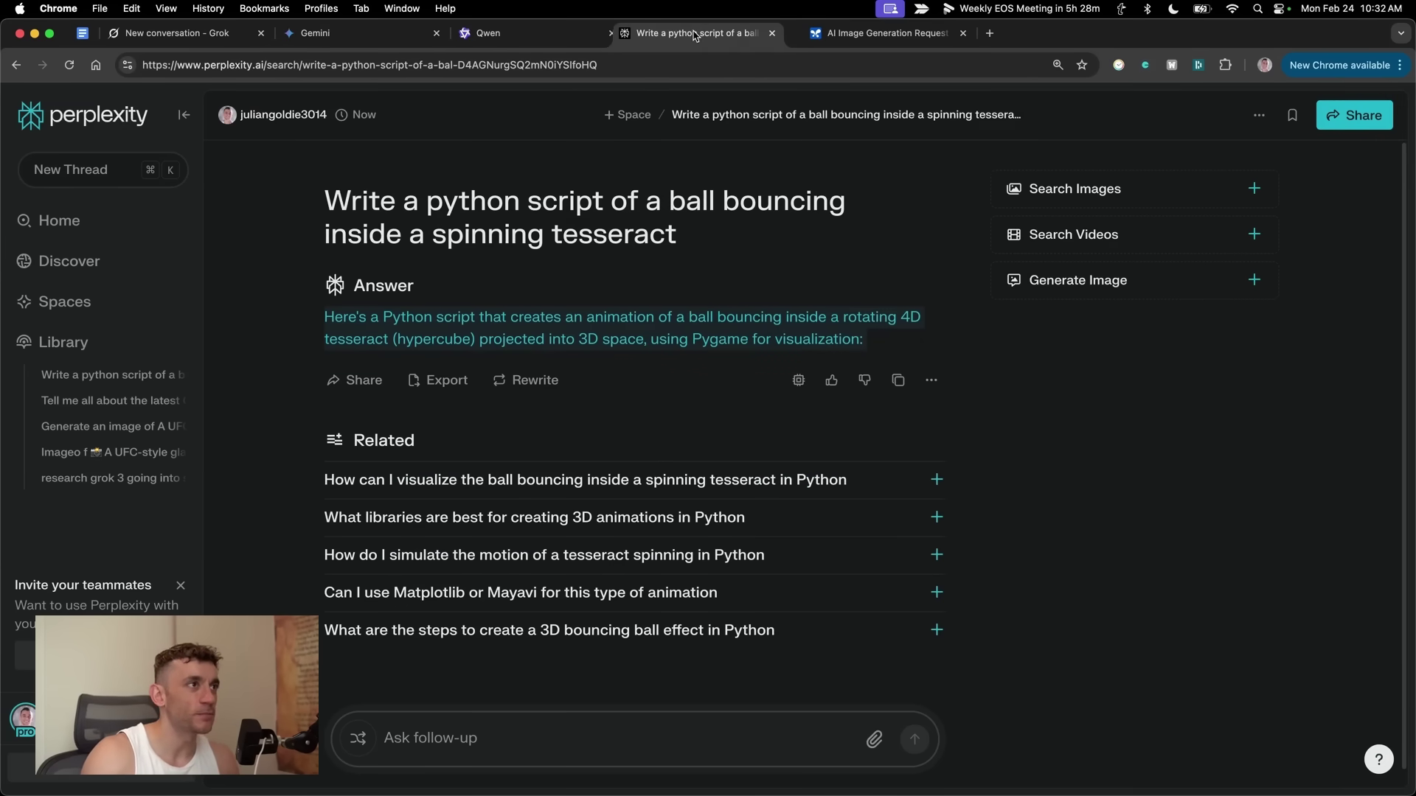
{"action": "left_click", "coordinate": [413, 32]}
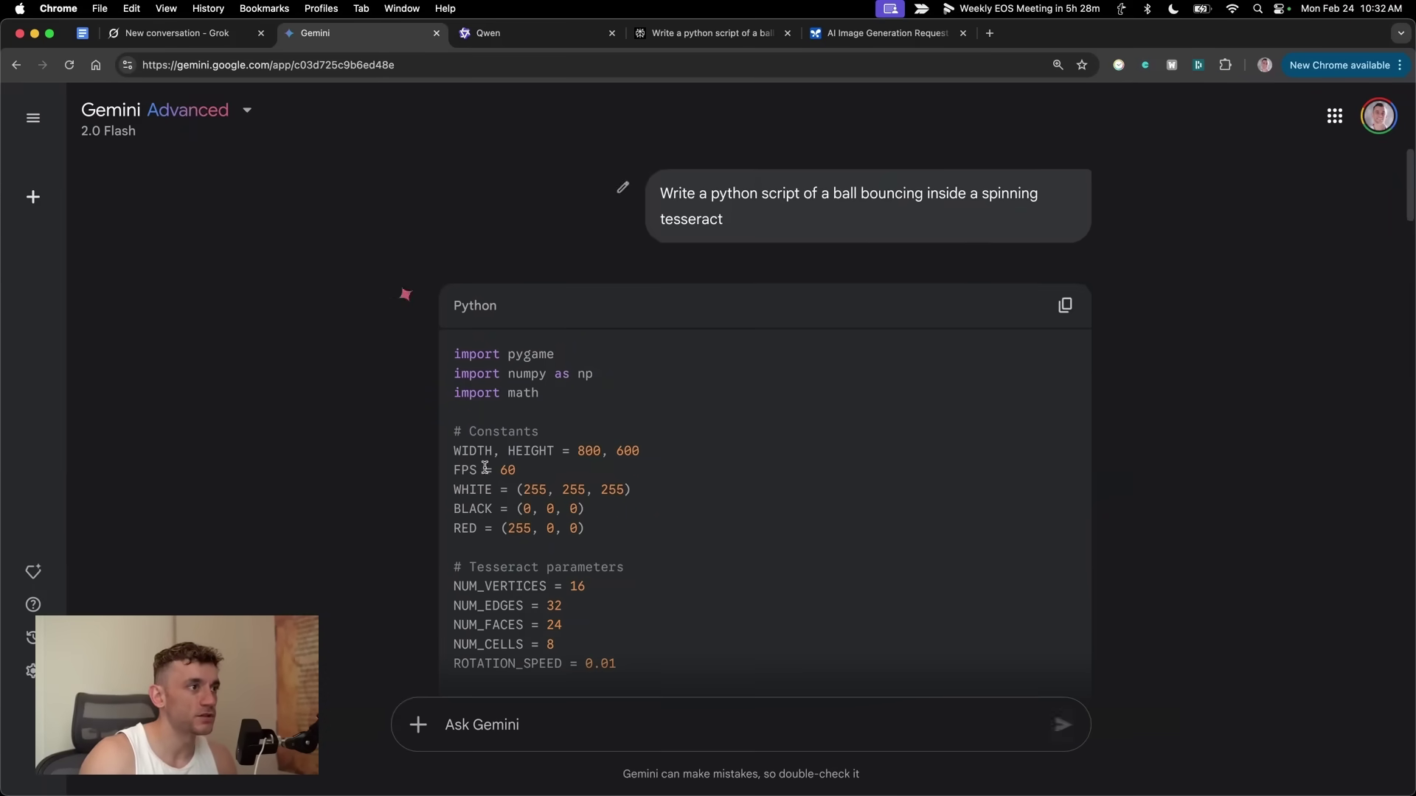
Step: Scroll through Gemini's tesseract code, then look over Qwen's reply
{"action": "scroll", "coordinate": [991, 504], "scroll_direction": "down", "scroll_amount": 20}
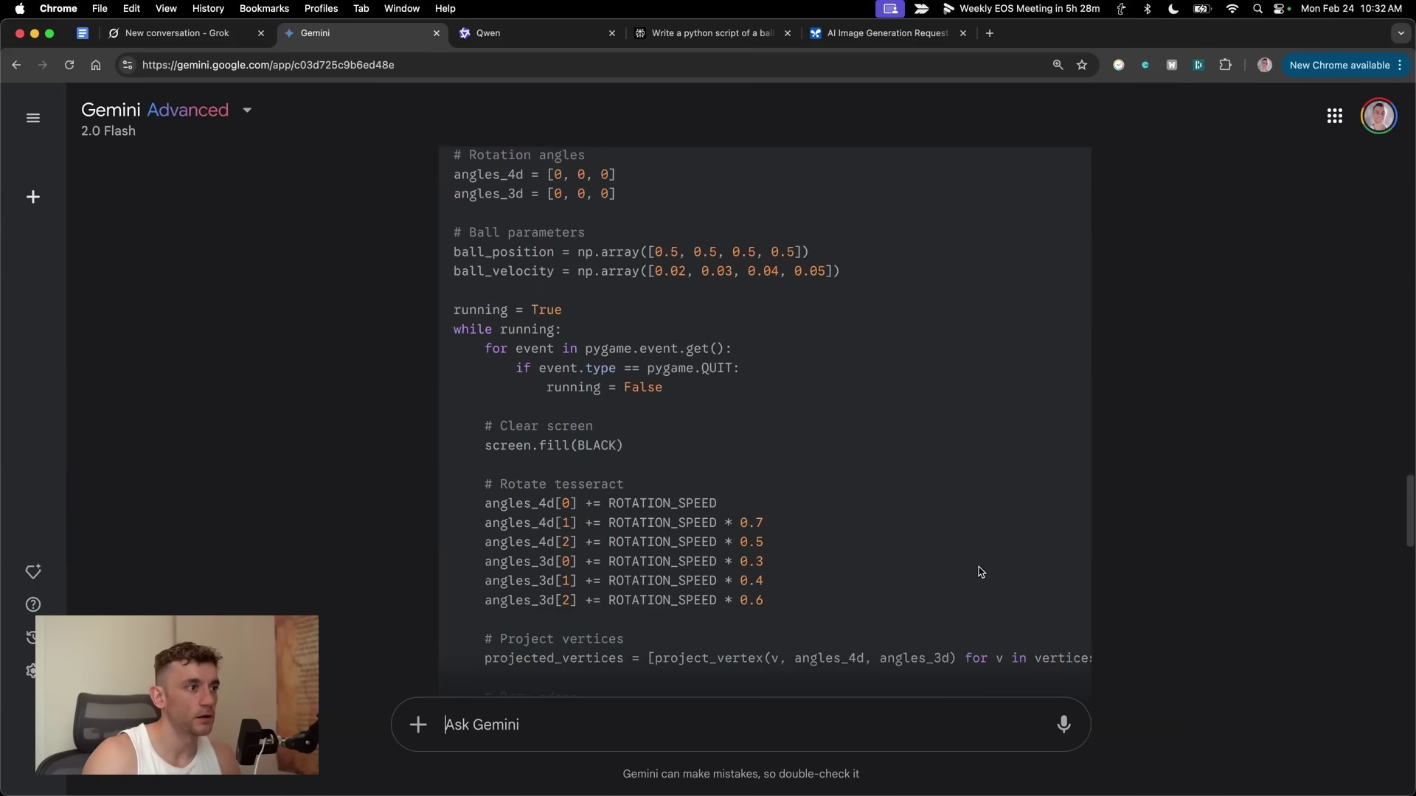
{"action": "scroll", "coordinate": [981, 564], "scroll_direction": "up", "scroll_amount": 12}
{"action": "scroll", "coordinate": [833, 420], "scroll_direction": "up", "scroll_amount": 10}
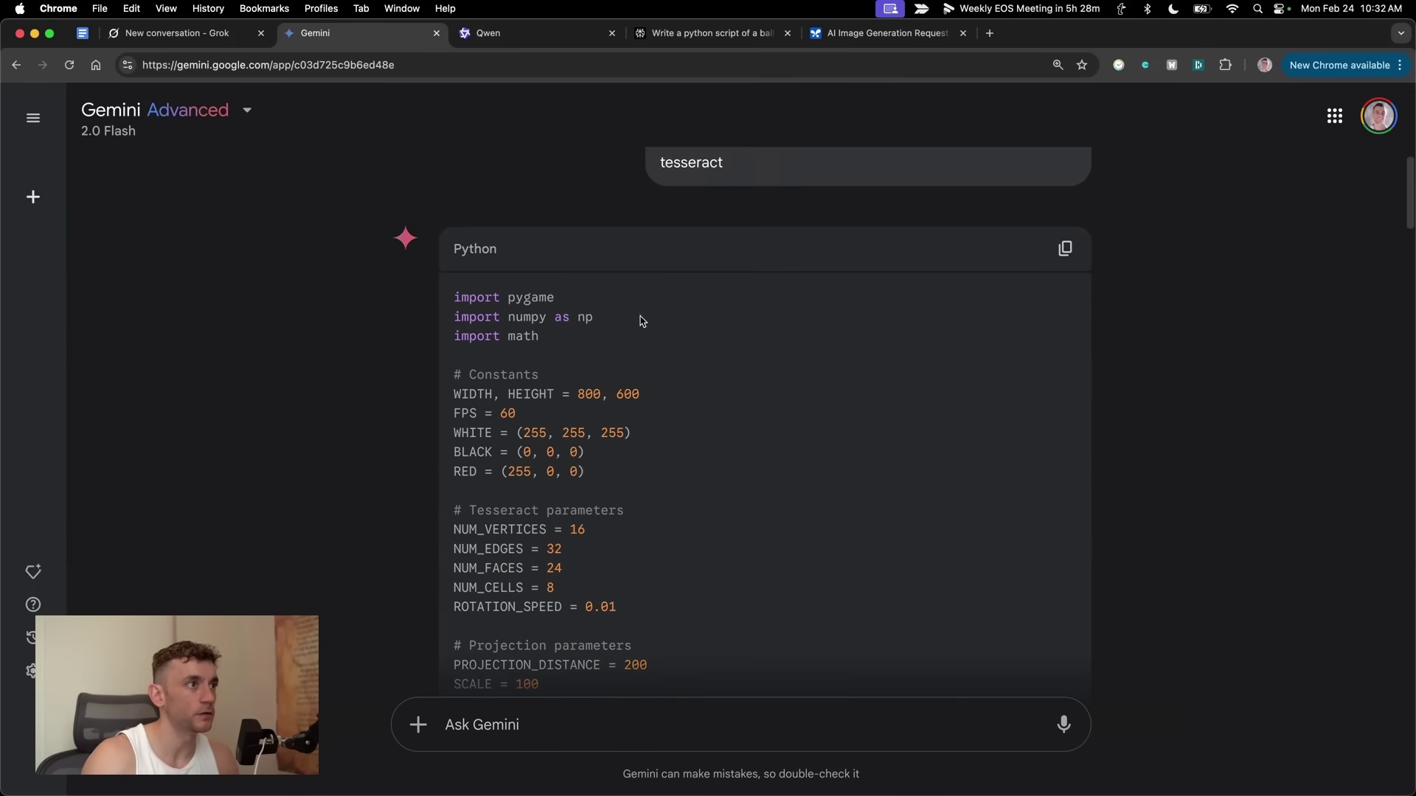
{"action": "left_click", "coordinate": [479, 35]}
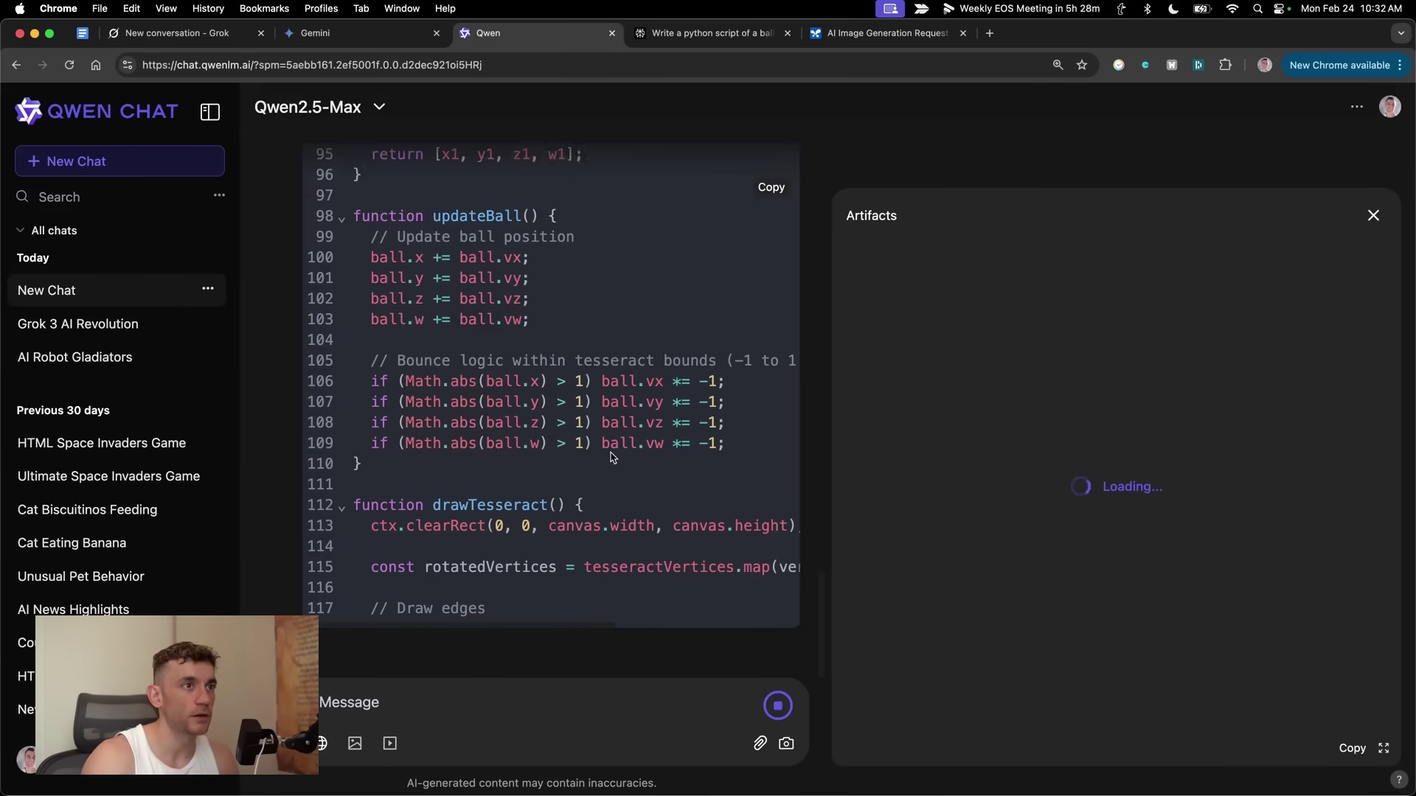
{"action": "scroll", "coordinate": [706, 459], "scroll_direction": "up", "scroll_amount": 10}
{"action": "scroll", "coordinate": [705, 459], "scroll_direction": "up", "scroll_amount": 15}
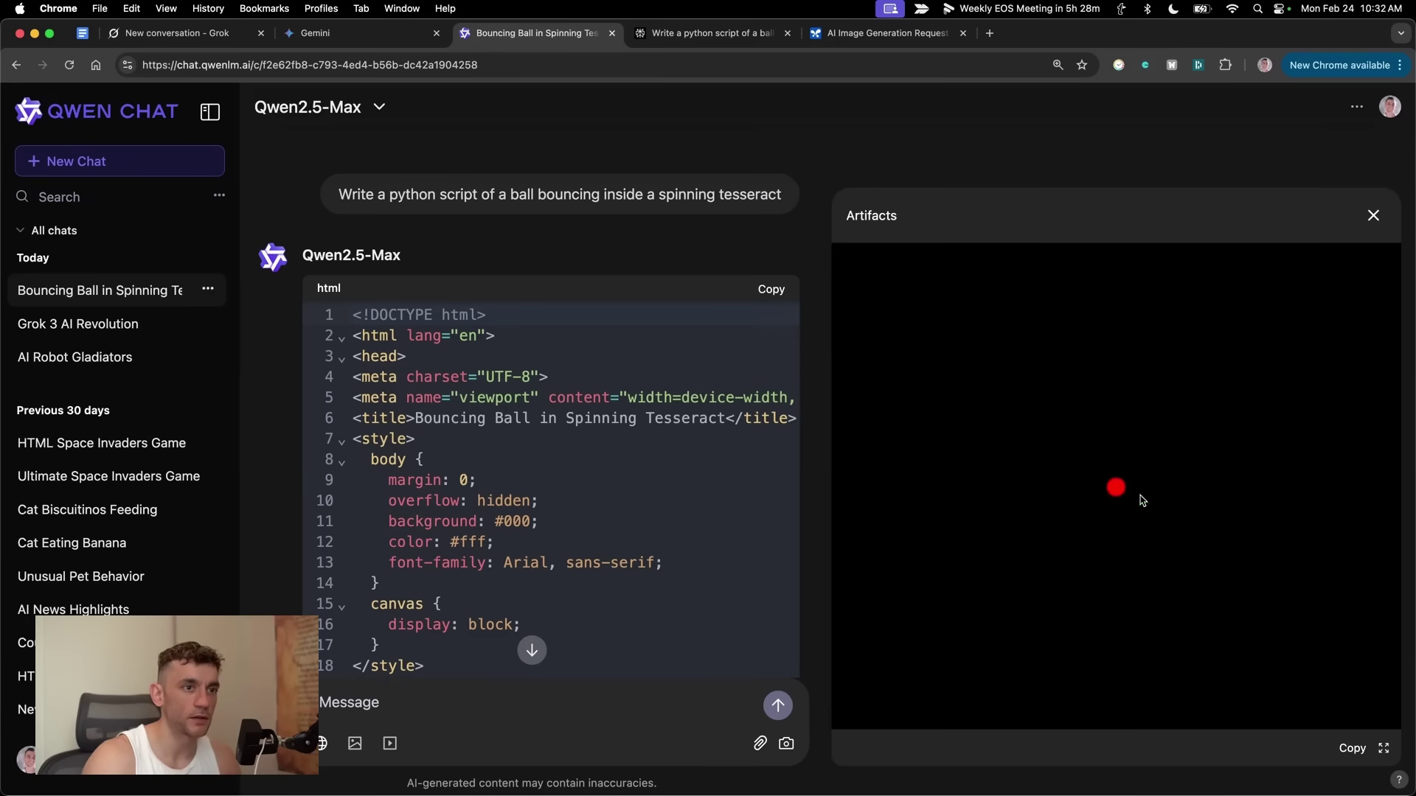
Step: Check Grok's reasoning progress, return to Gemini's code, and open trinket.io/features/pygame
{"action": "left_click", "coordinate": [176, 26]}
{"action": "scroll", "coordinate": [745, 235], "scroll_direction": "up", "scroll_amount": 10}
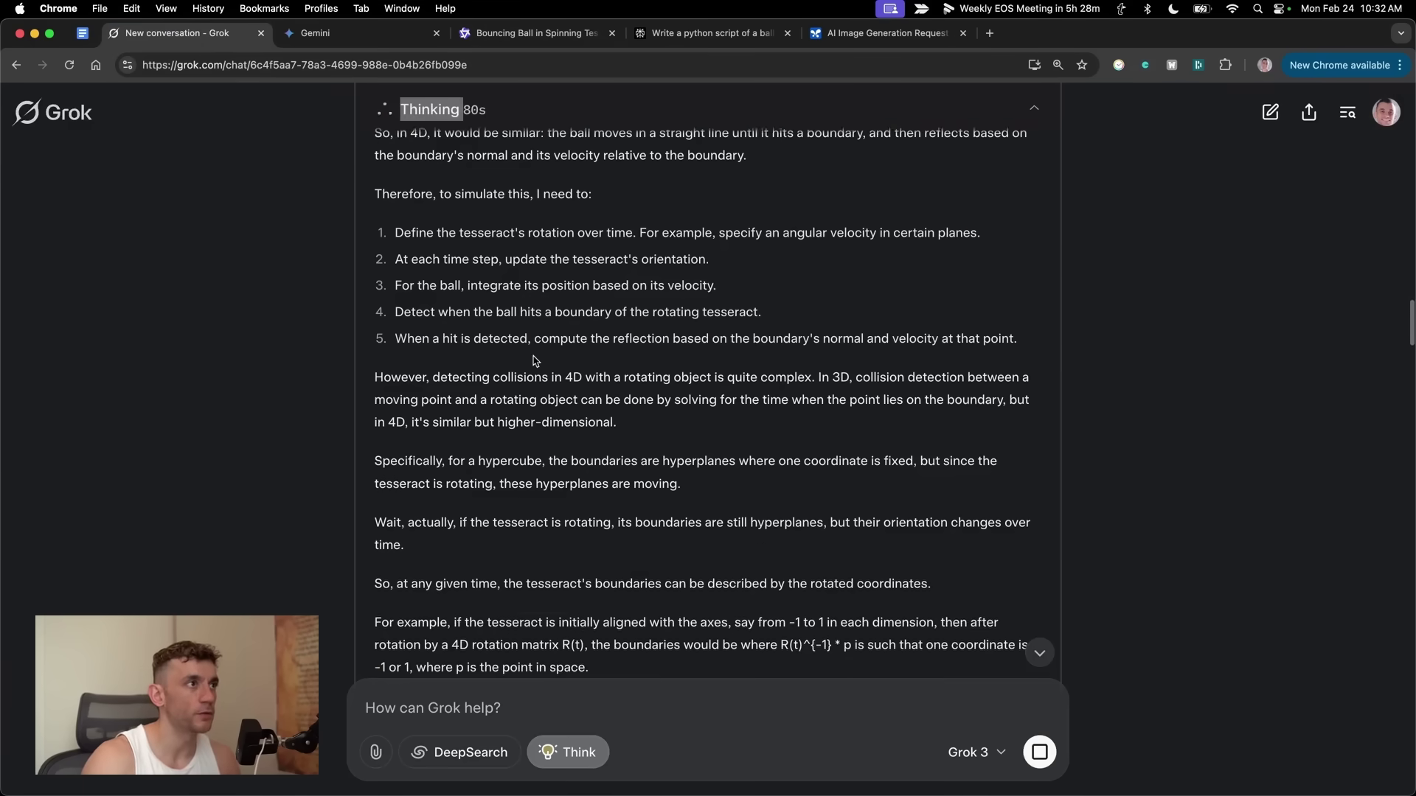
{"action": "left_click", "coordinate": [354, 33]}
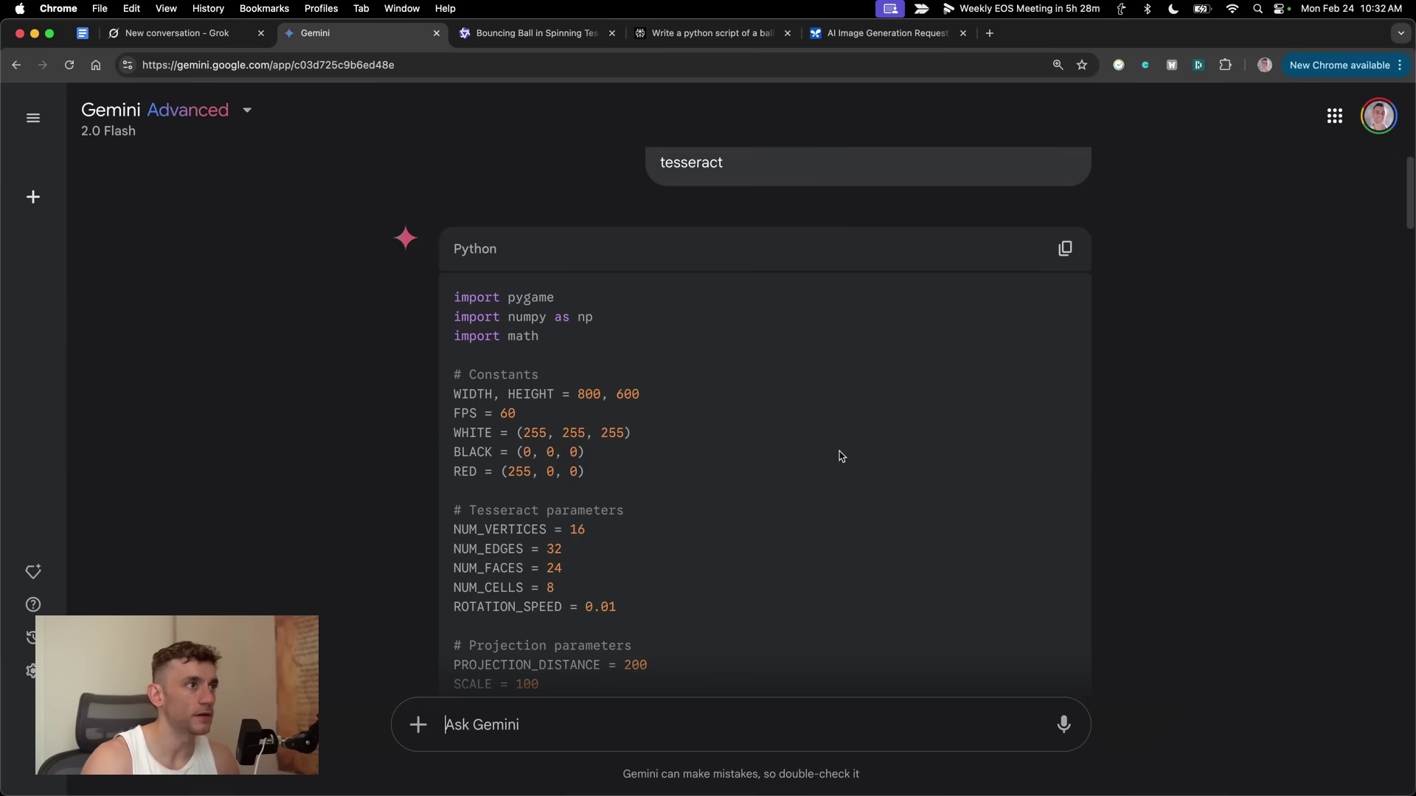
{"action": "scroll", "coordinate": [951, 462], "scroll_direction": "down", "scroll_amount": 20}
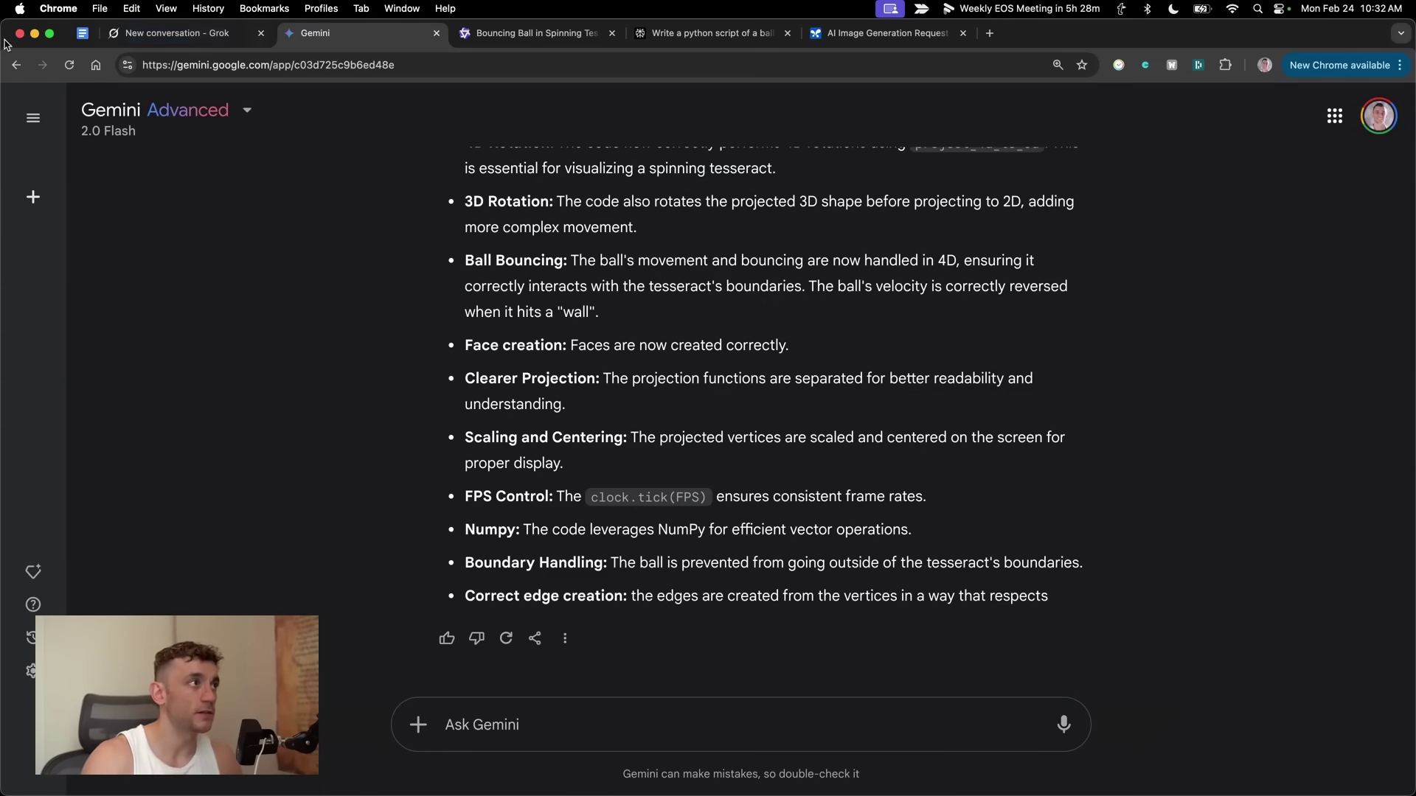
{"action": "left_click", "coordinate": [72, 35]}
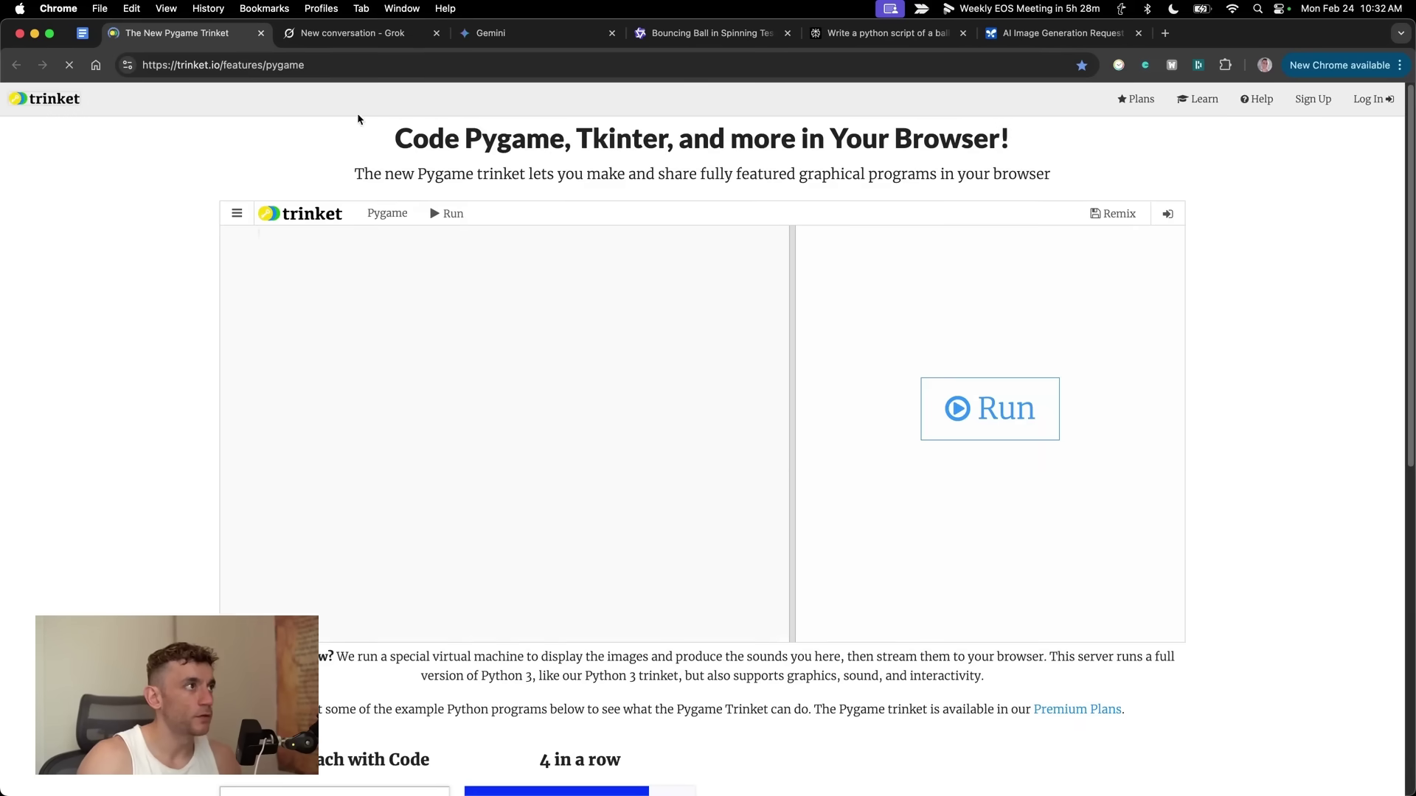
Step: Replace Trinket's Flappy Bird sample in main.py with Gemini's tesseract code, run it, then view Grok's script
{"action": "left_click", "coordinate": [302, 68]}
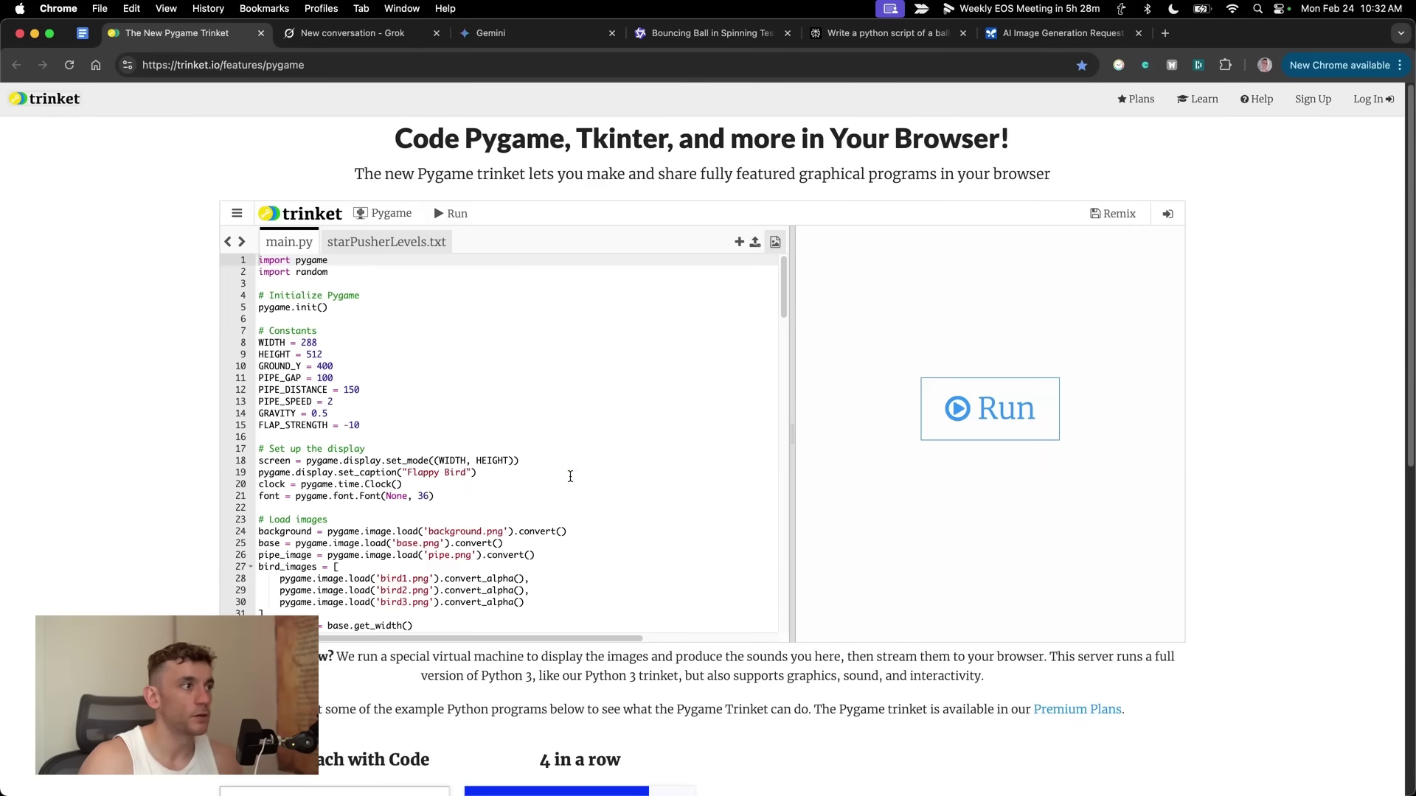
{"action": "left_click", "coordinate": [577, 480]}
{"action": "key", "text": "super+a"}
{"action": "key", "text": "super+v"}
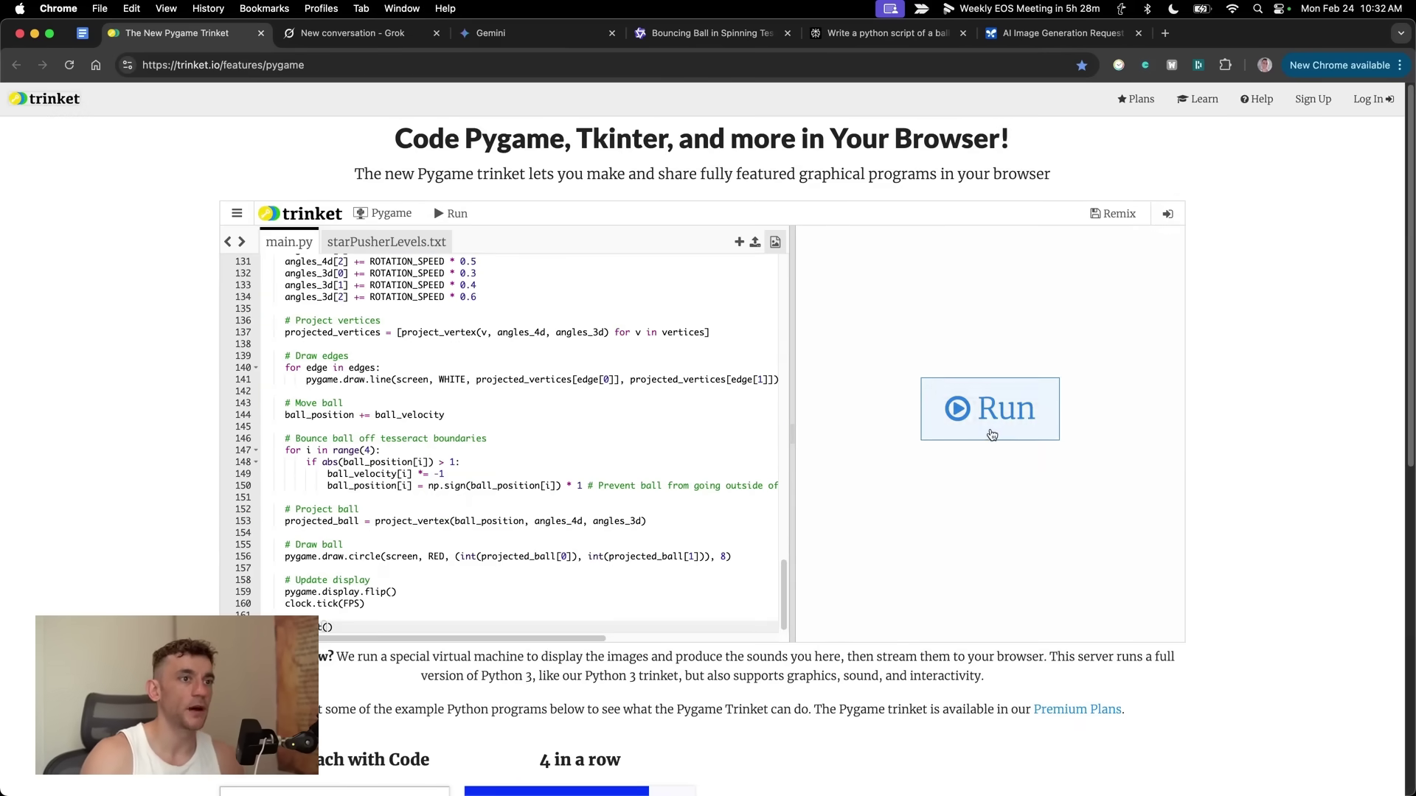
{"action": "left_click", "coordinate": [992, 432]}
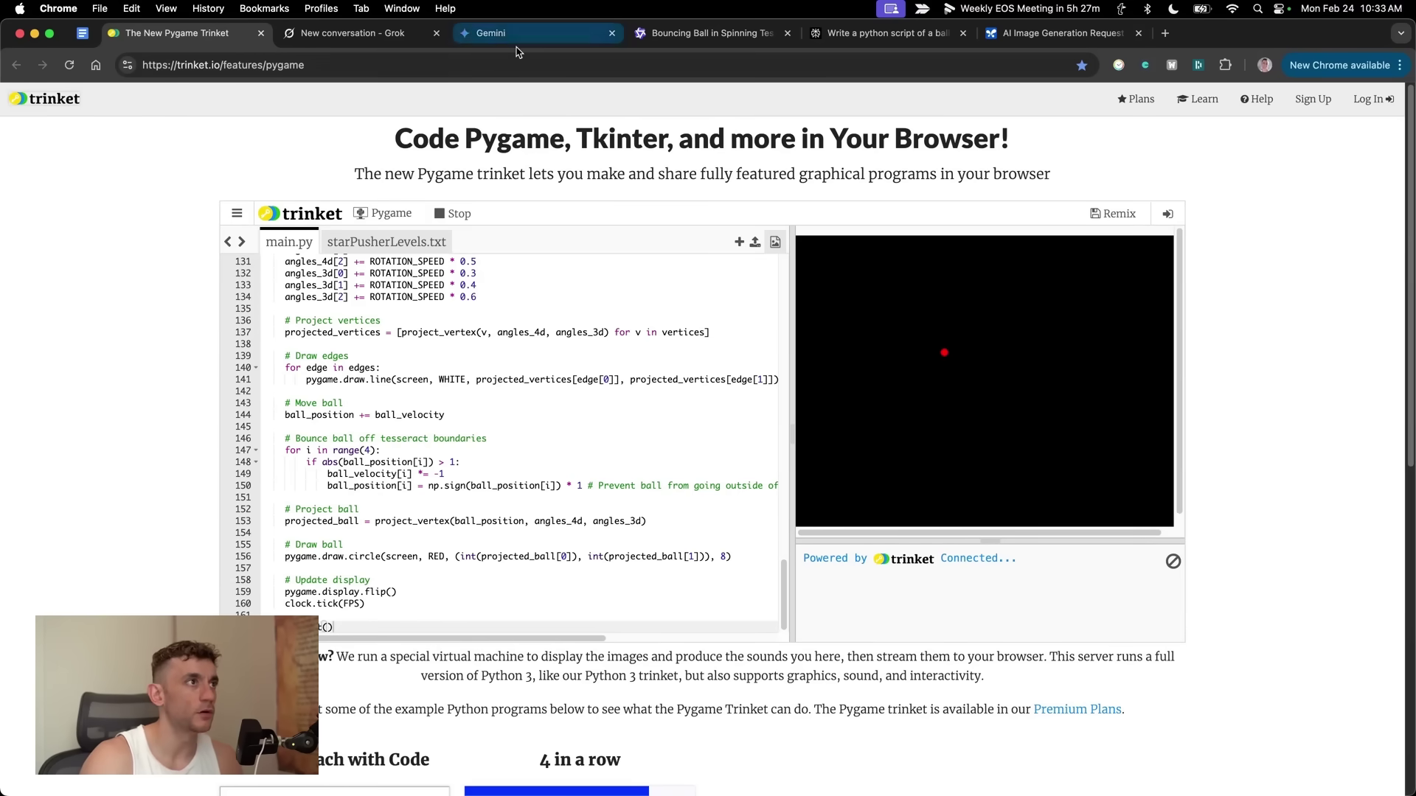
{"action": "left_click", "coordinate": [378, 39]}
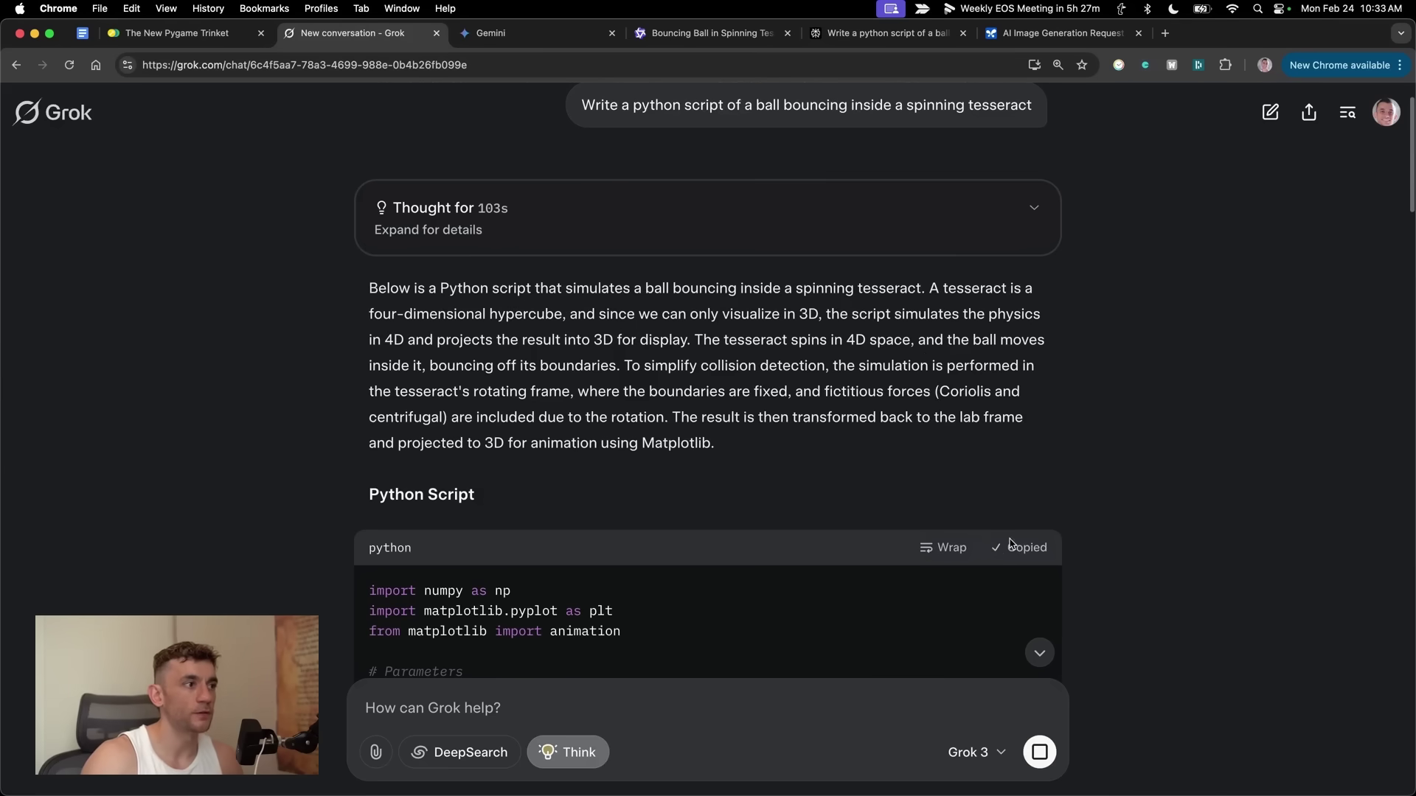
Step: Watch Grok's 3D Matplotlib cube with a red ball animate in Trinket, then view Gemini's notes
{"action": "left_click", "coordinate": [169, 46]}
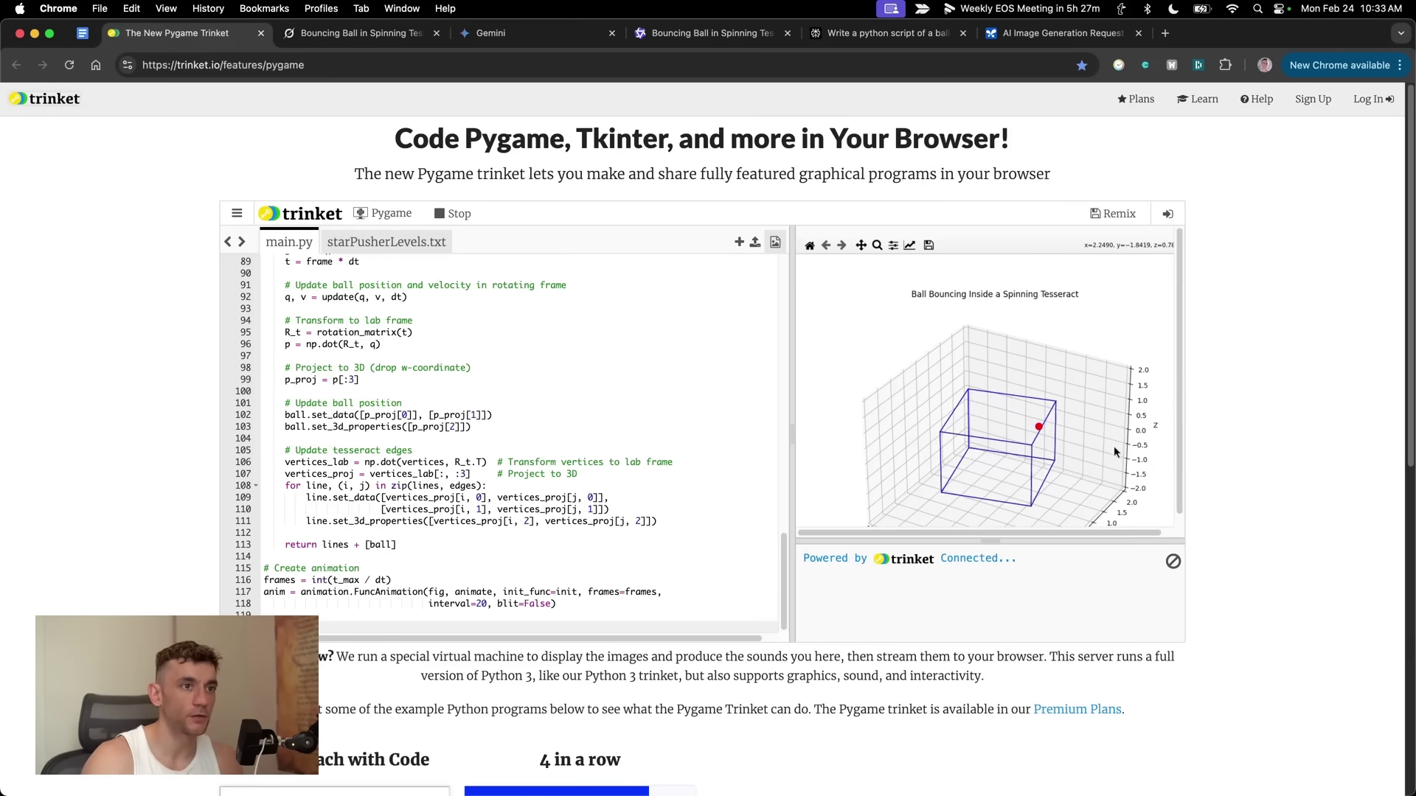
{"action": "scroll", "coordinate": [1146, 405], "scroll_direction": "down", "scroll_amount": 1}
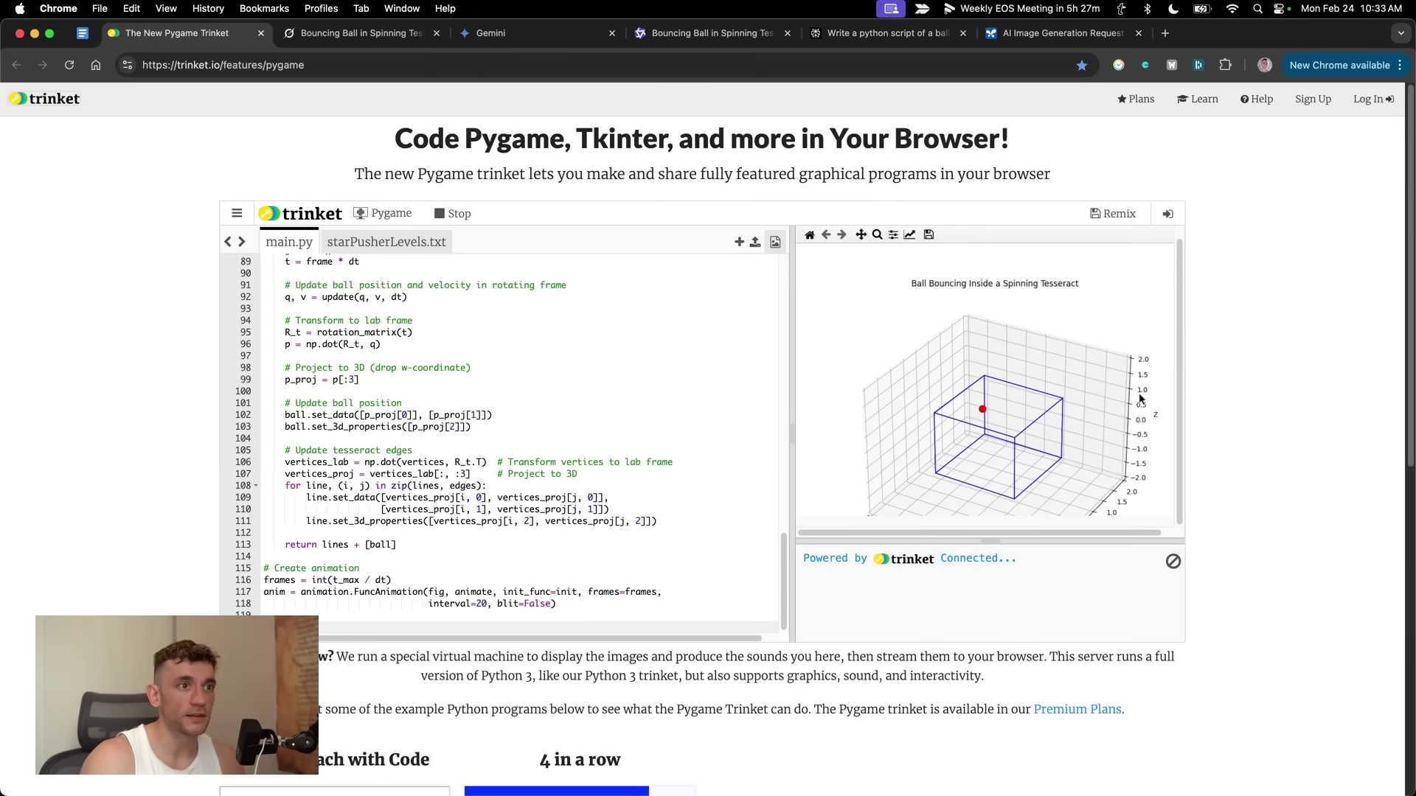
{"action": "left_click", "coordinate": [530, 33]}
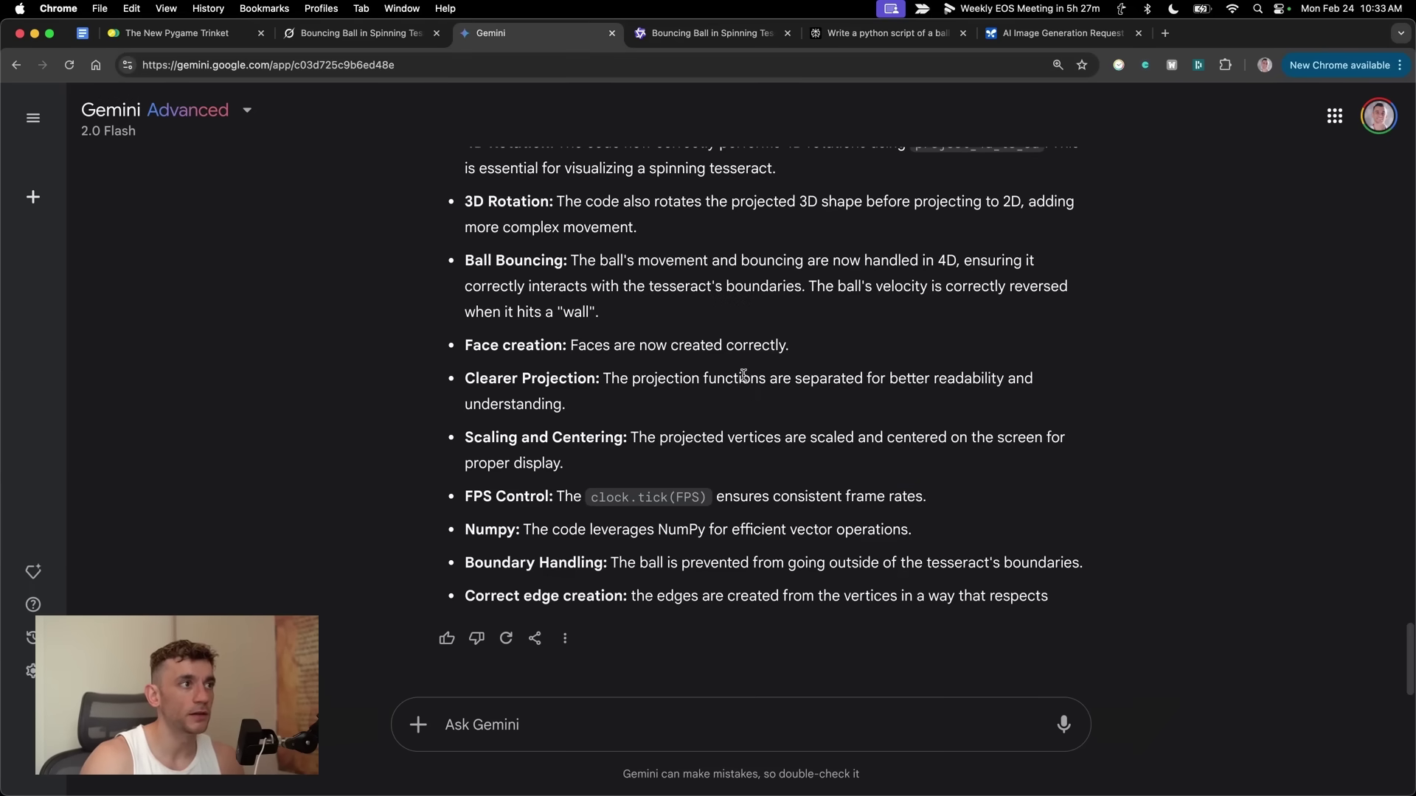
Step: Highlight Gemini's 3D Rotation note, browse Qwen's and Perplexity's answers, then return to Grok's script
{"action": "left_click_drag", "start_coordinate": [457, 205], "coordinate": [693, 224]}
{"action": "left_click", "coordinate": [783, 189]}
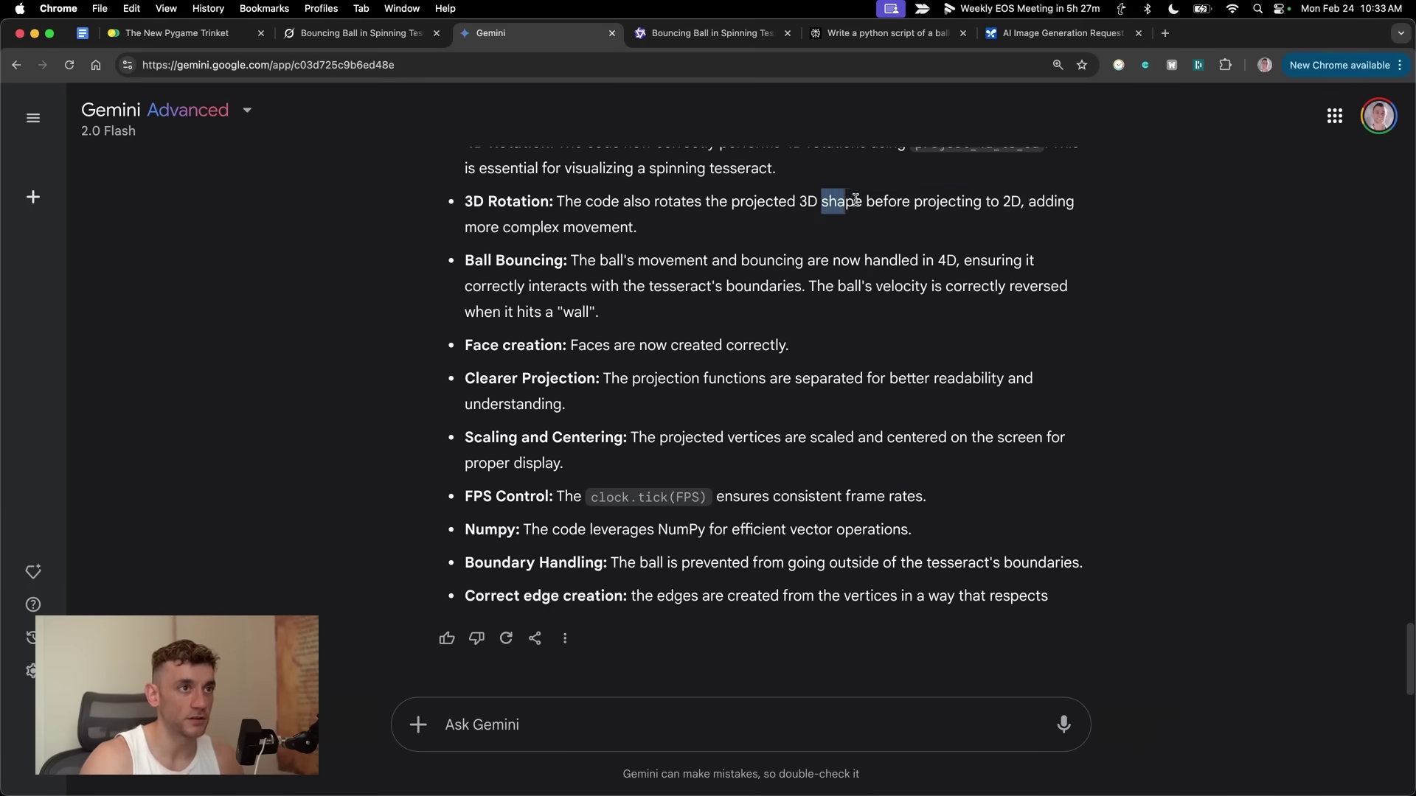
{"action": "key", "text": "ctrl+Tab"}
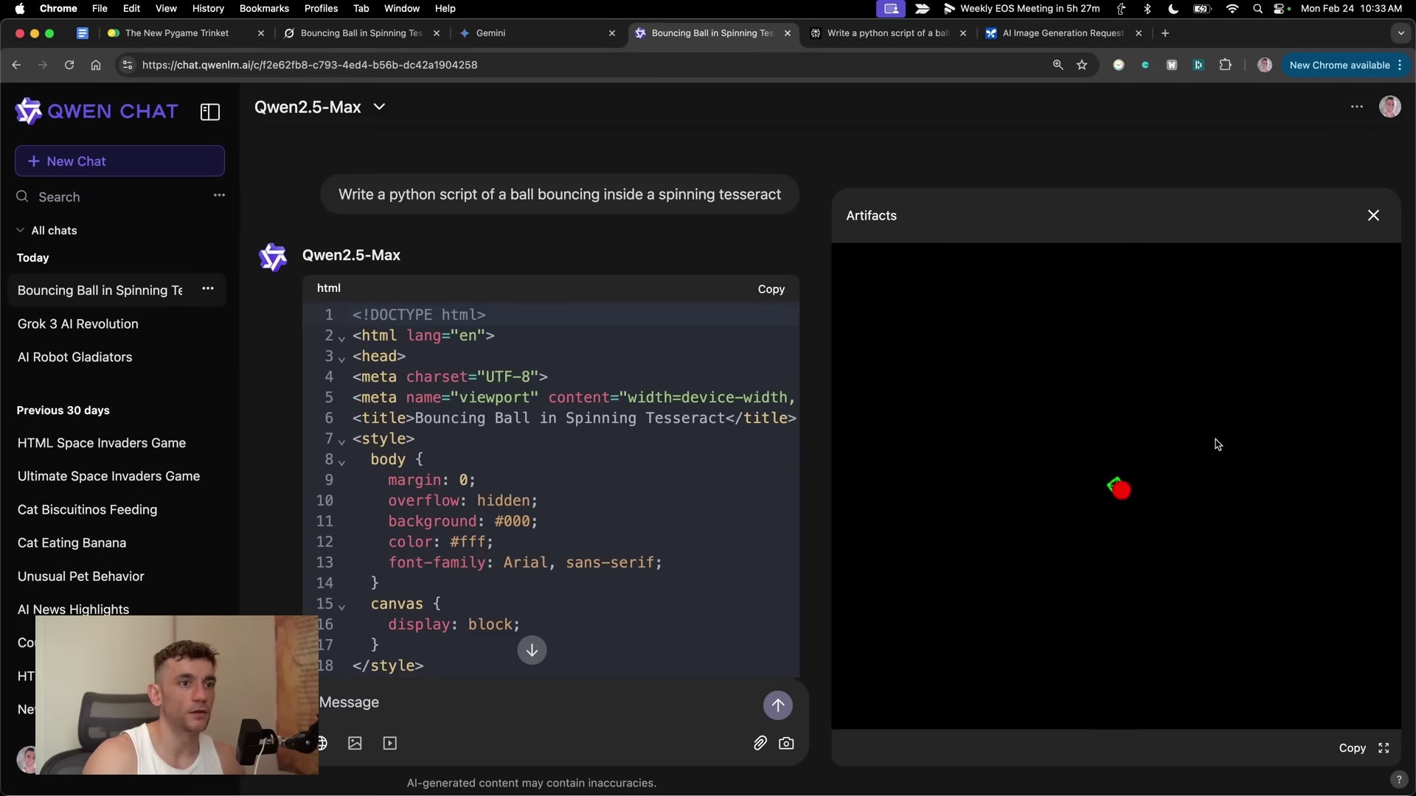
{"action": "left_click", "coordinate": [888, 35]}
{"action": "left_click_drag", "start_coordinate": [325, 201], "coordinate": [326, 319]}
{"action": "left_click", "coordinate": [898, 345]}
{"action": "left_click", "coordinate": [319, 33]}
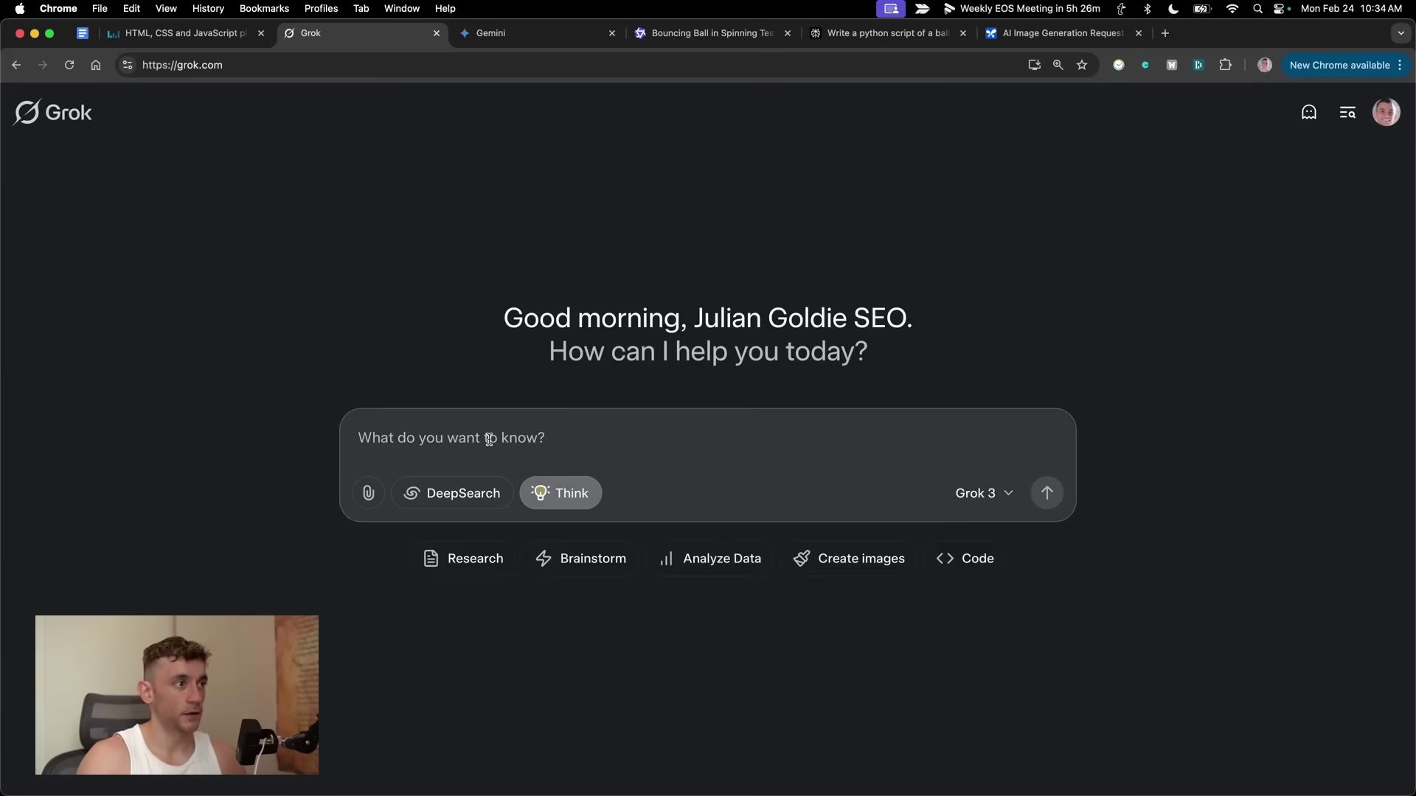
Step: Paste the video SEO ranking service website brief into a new Grok chat, copy it, and send it
{"action": "key", "text": "super+v"}
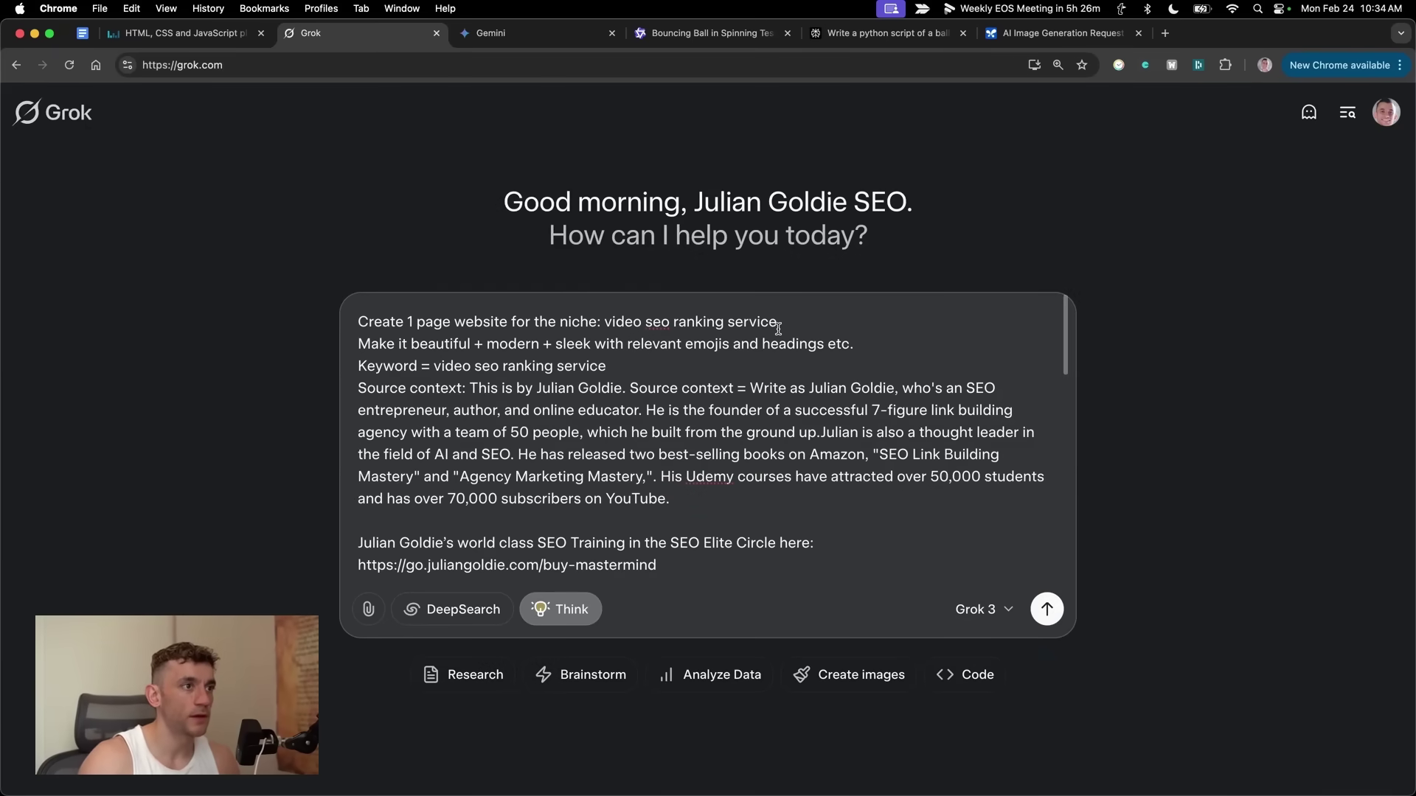
{"action": "left_click_drag", "start_coordinate": [778, 328], "coordinate": [338, 325]}
{"action": "left_click", "coordinate": [517, 345]}
{"action": "left_click_drag", "start_coordinate": [794, 321], "coordinate": [593, 321]}
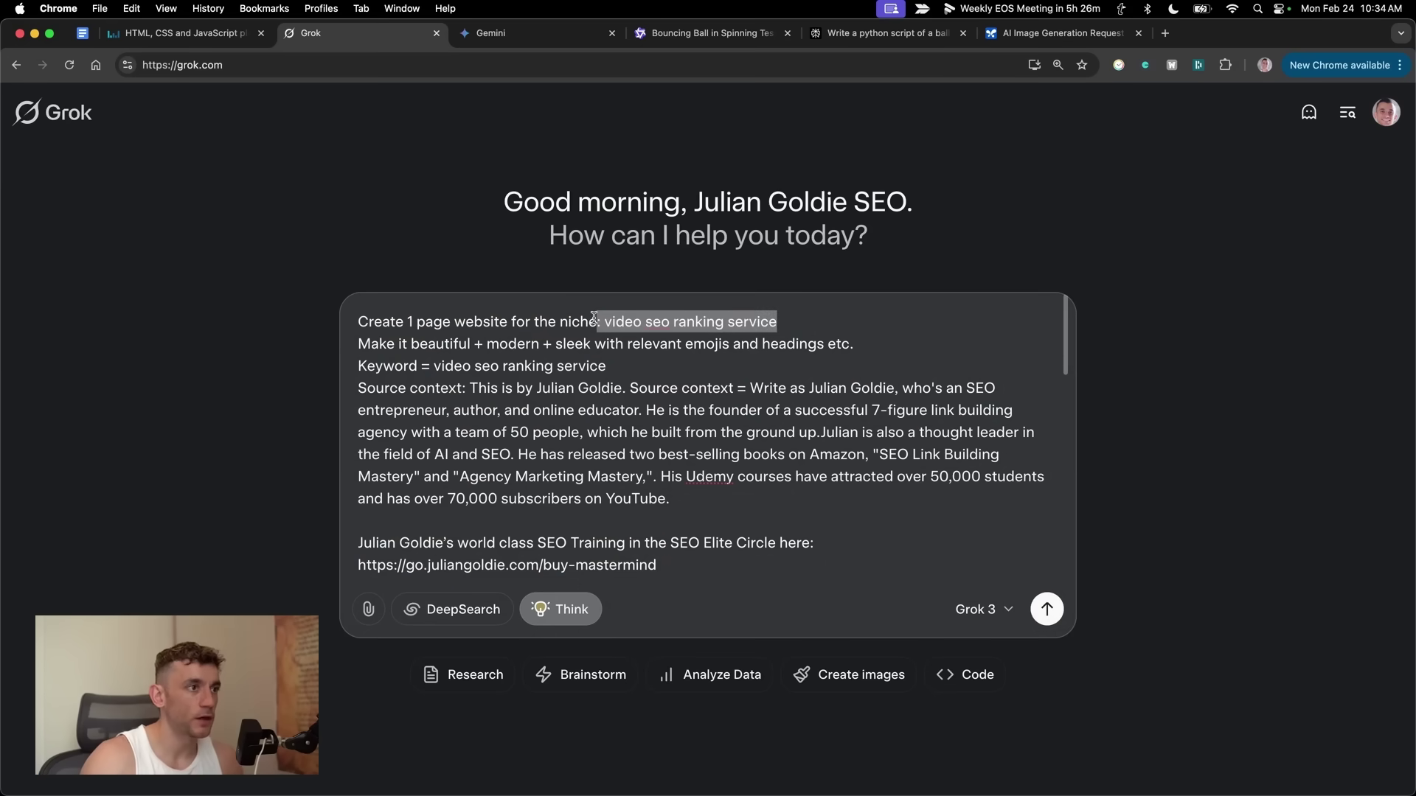
{"action": "left_click", "coordinate": [567, 391]}
{"action": "key", "text": "super+a"}
{"action": "key", "text": "super+c"}
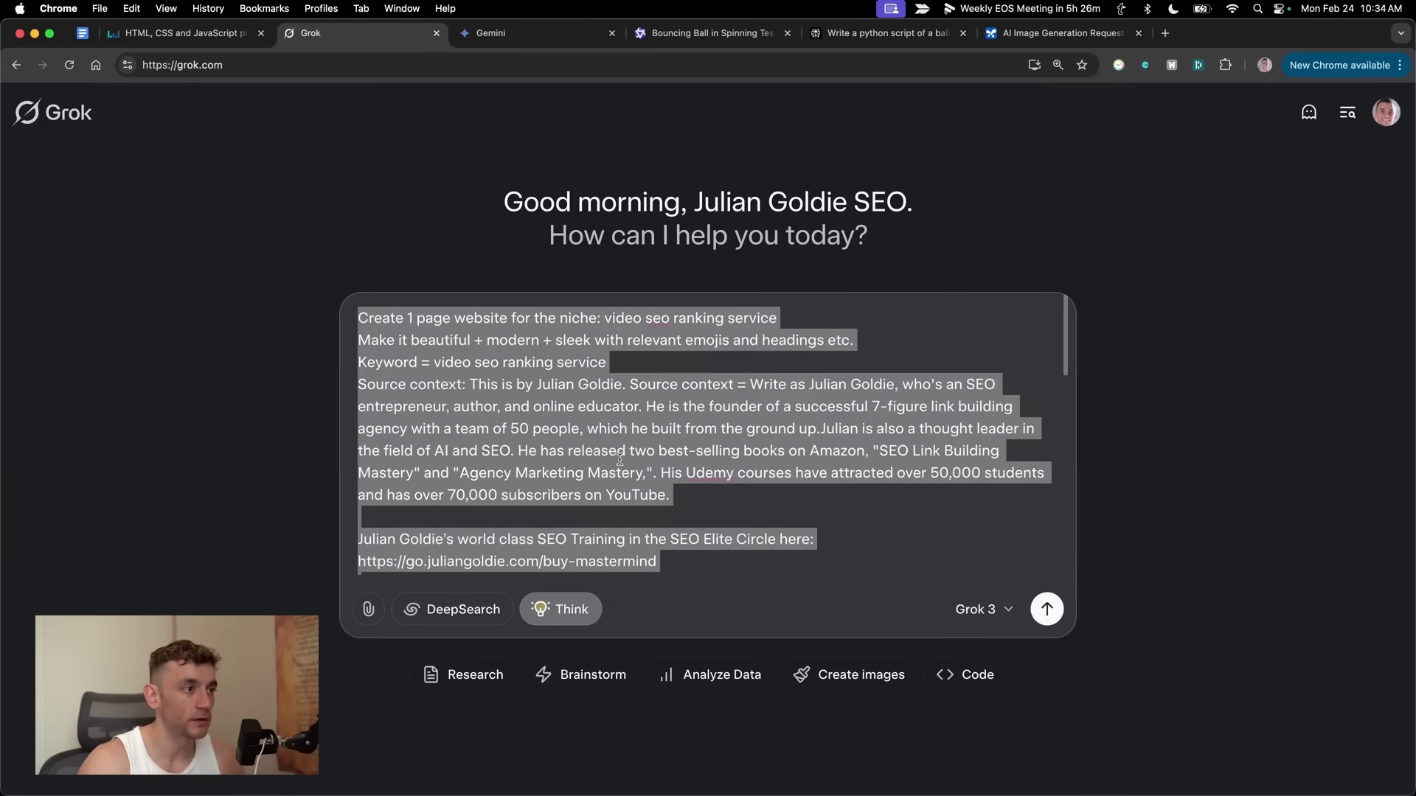
{"action": "scroll", "coordinate": [604, 410], "scroll_direction": "down", "scroll_amount": 10}
{"action": "scroll", "coordinate": [587, 469], "scroll_direction": "up", "scroll_amount": 10}
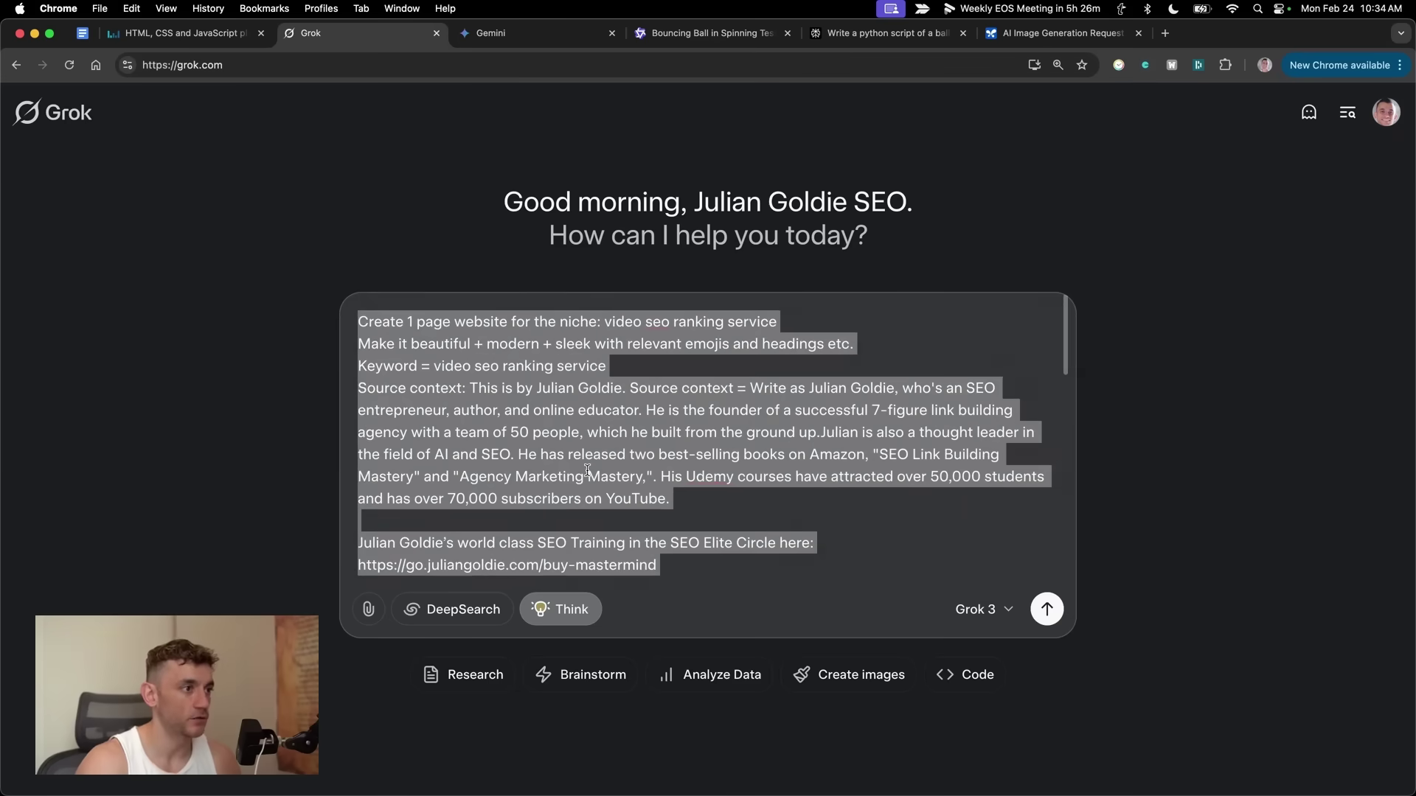
{"action": "left_click", "coordinate": [1046, 609]}
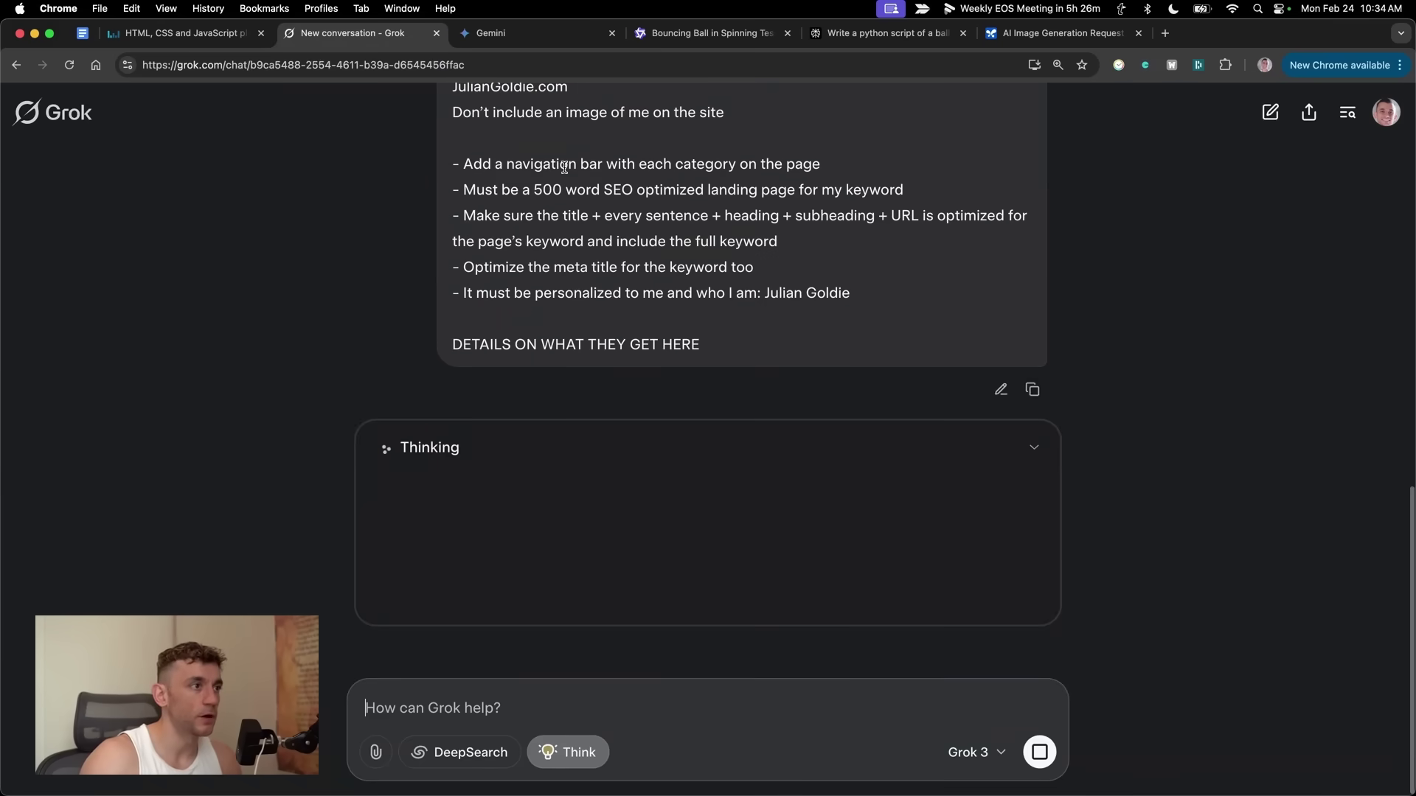
Step: Send the same website brief to Gemini and to a new Qwen Chat conversation
{"action": "key", "text": "ctrl+Tab"}
{"action": "key", "text": "super+v"}
{"action": "key", "text": "Return"}
{"action": "key", "text": "ctrl+Tab"}
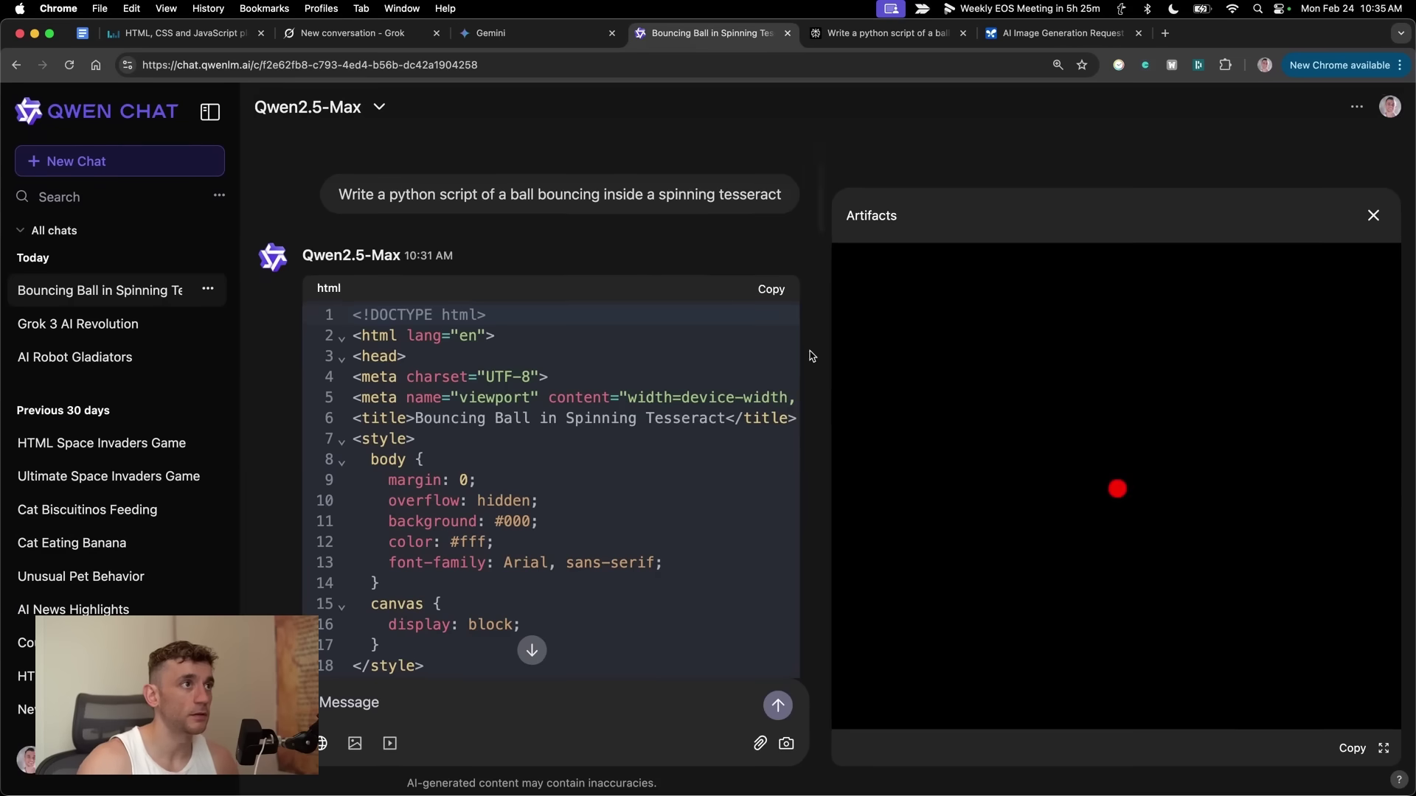
{"action": "key", "text": "super+shift+o"}
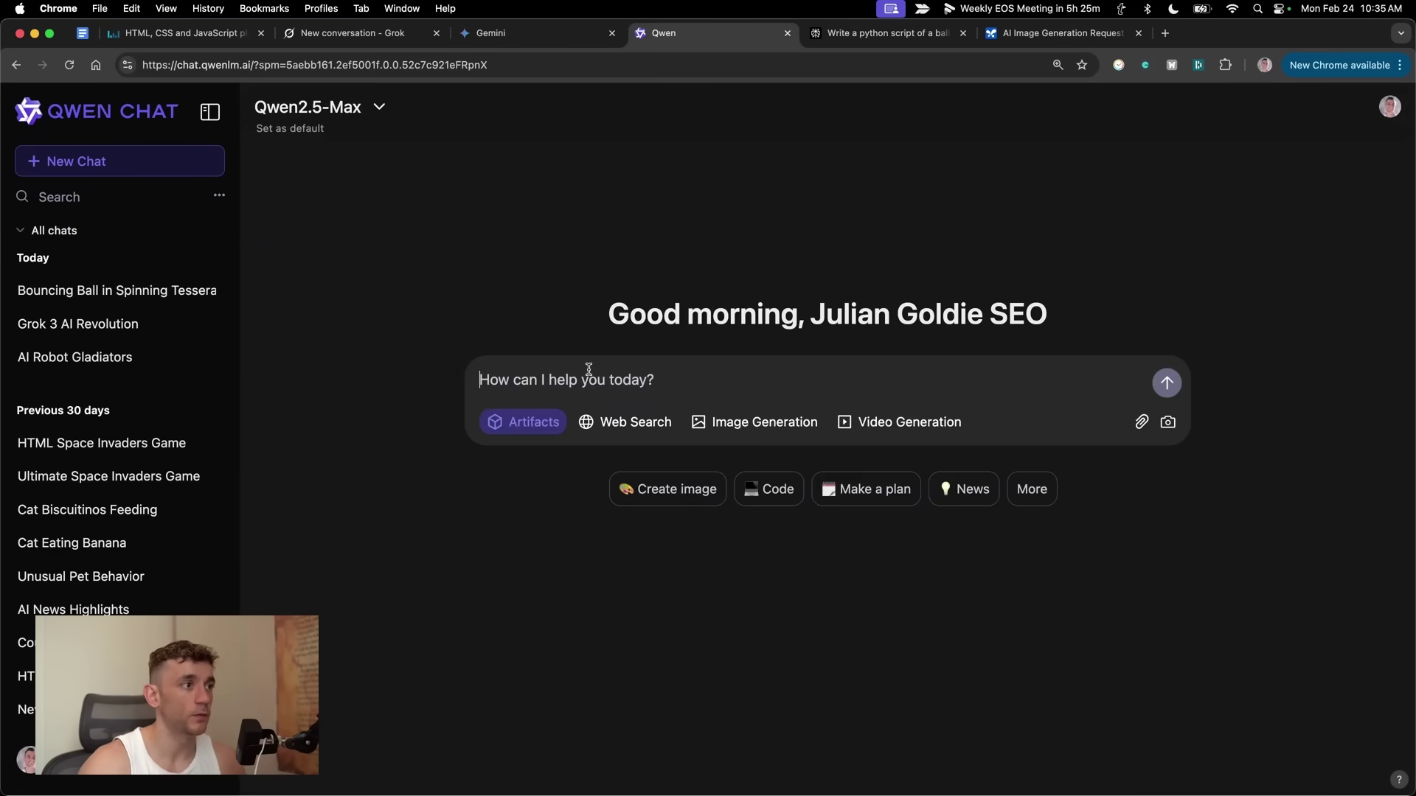
{"action": "key", "text": "super+v"}
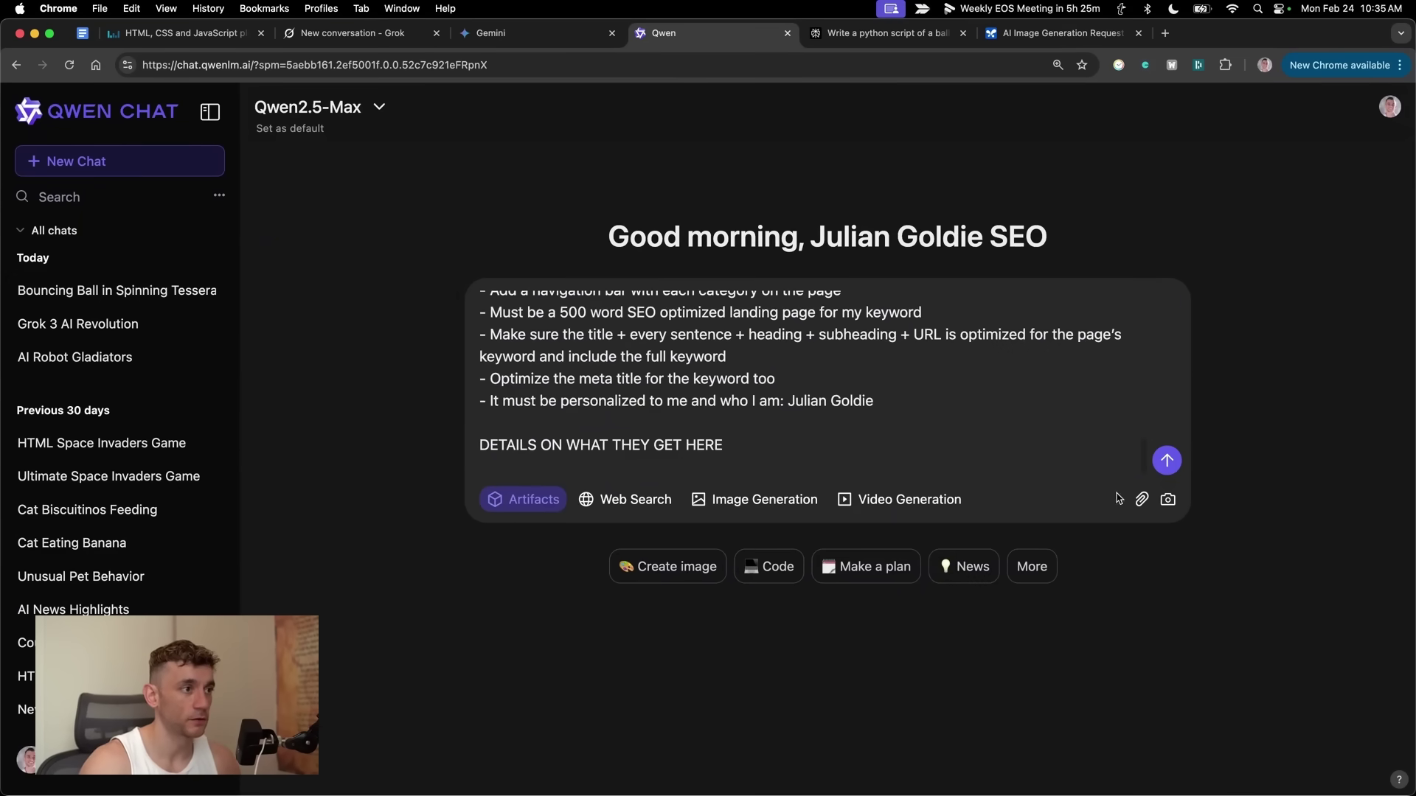
{"action": "left_click", "coordinate": [1156, 460]}
{"action": "key", "text": "ctrl+Tab"}
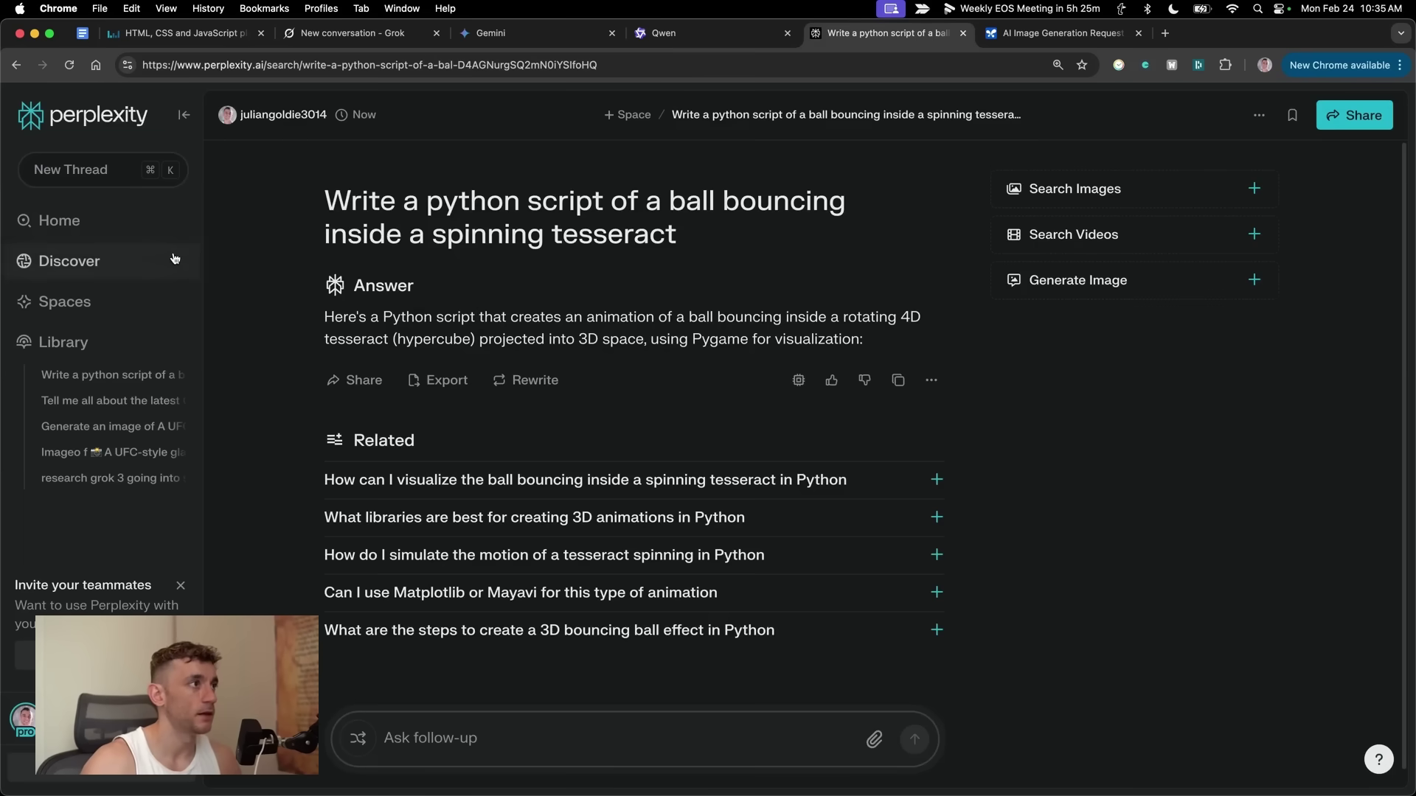
{"action": "left_click", "coordinate": [71, 170]}
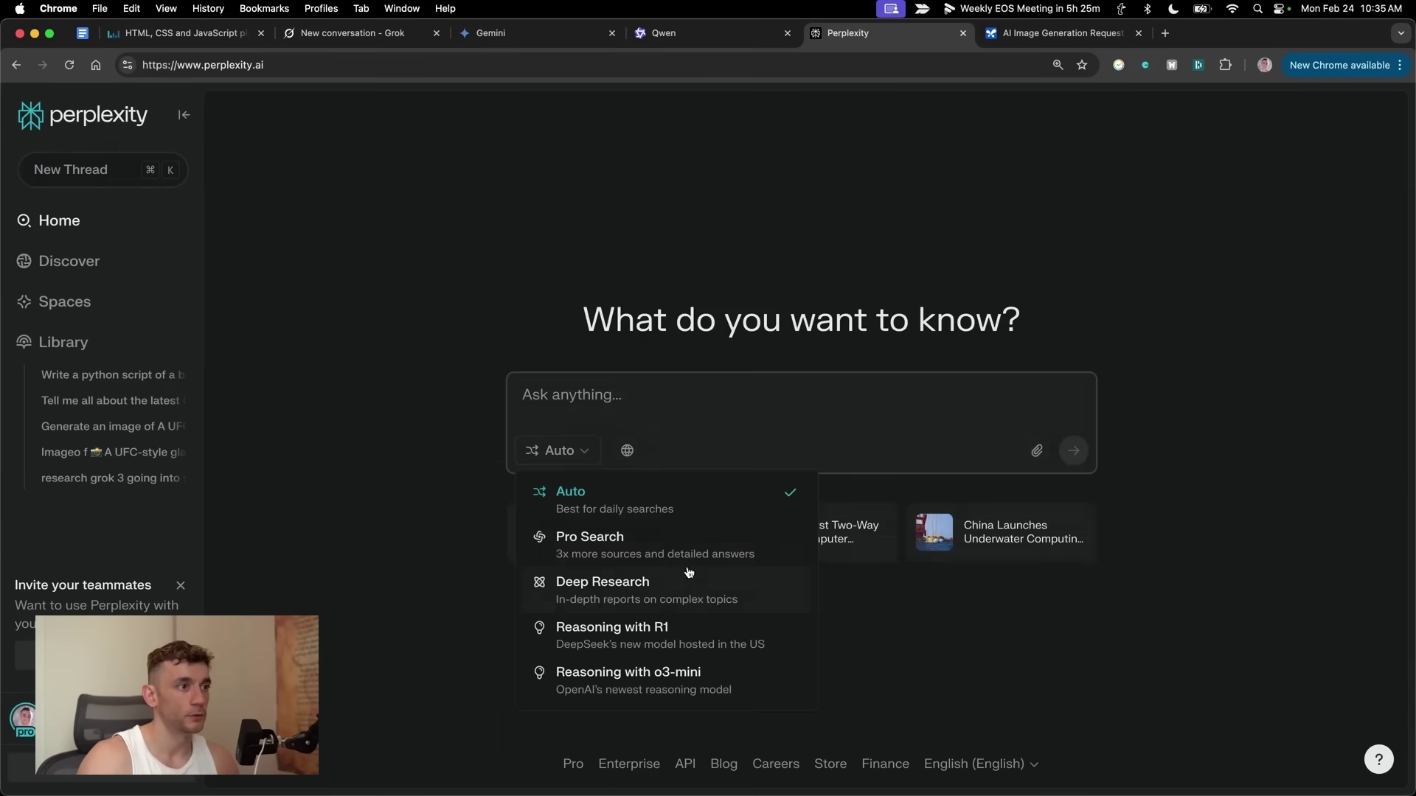
Step: Submit the website brief in Perplexity using the Reasoning with o3-mini model
{"action": "left_click", "coordinate": [712, 645]}
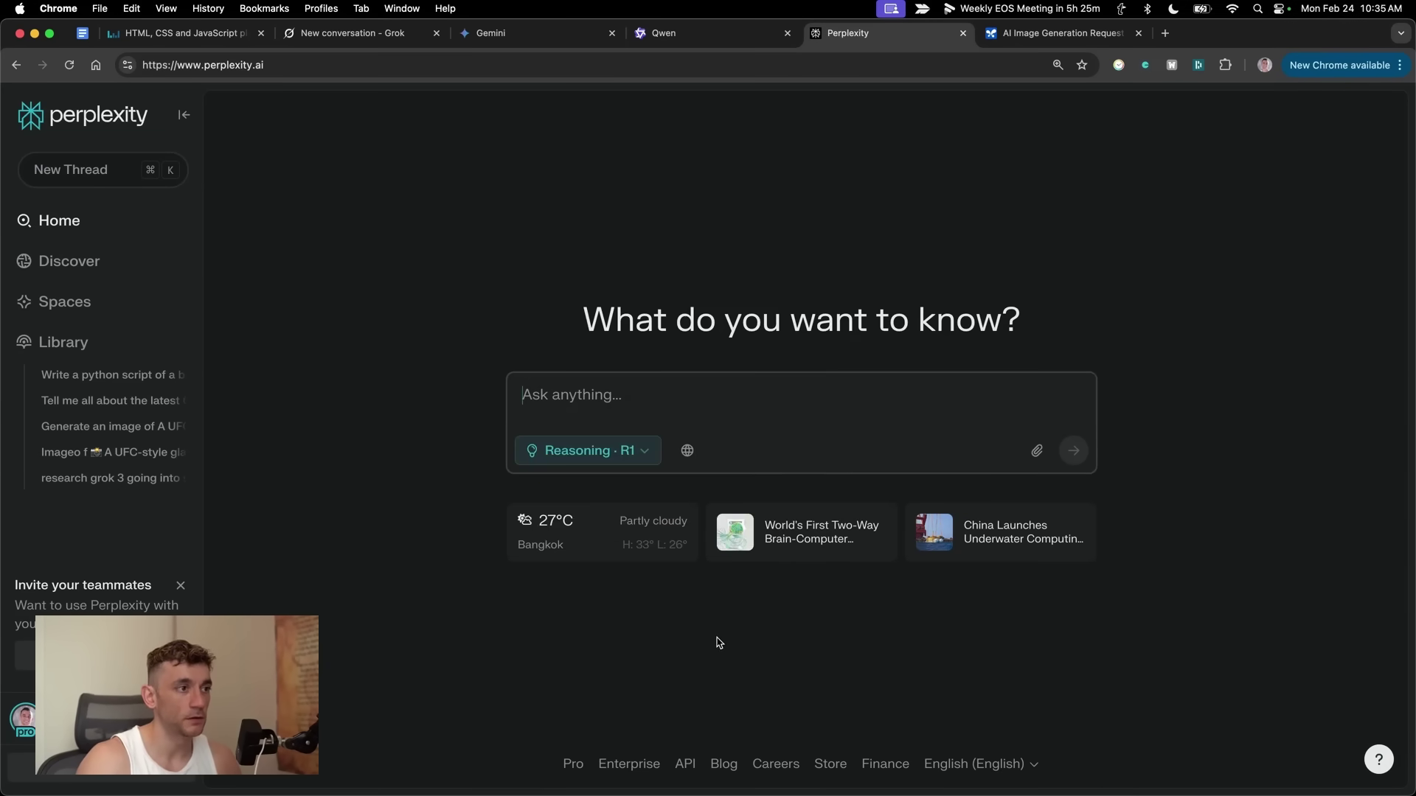
{"action": "left_click", "coordinate": [578, 460]}
{"action": "left_click", "coordinate": [686, 689]}
{"action": "left_click", "coordinate": [691, 399]}
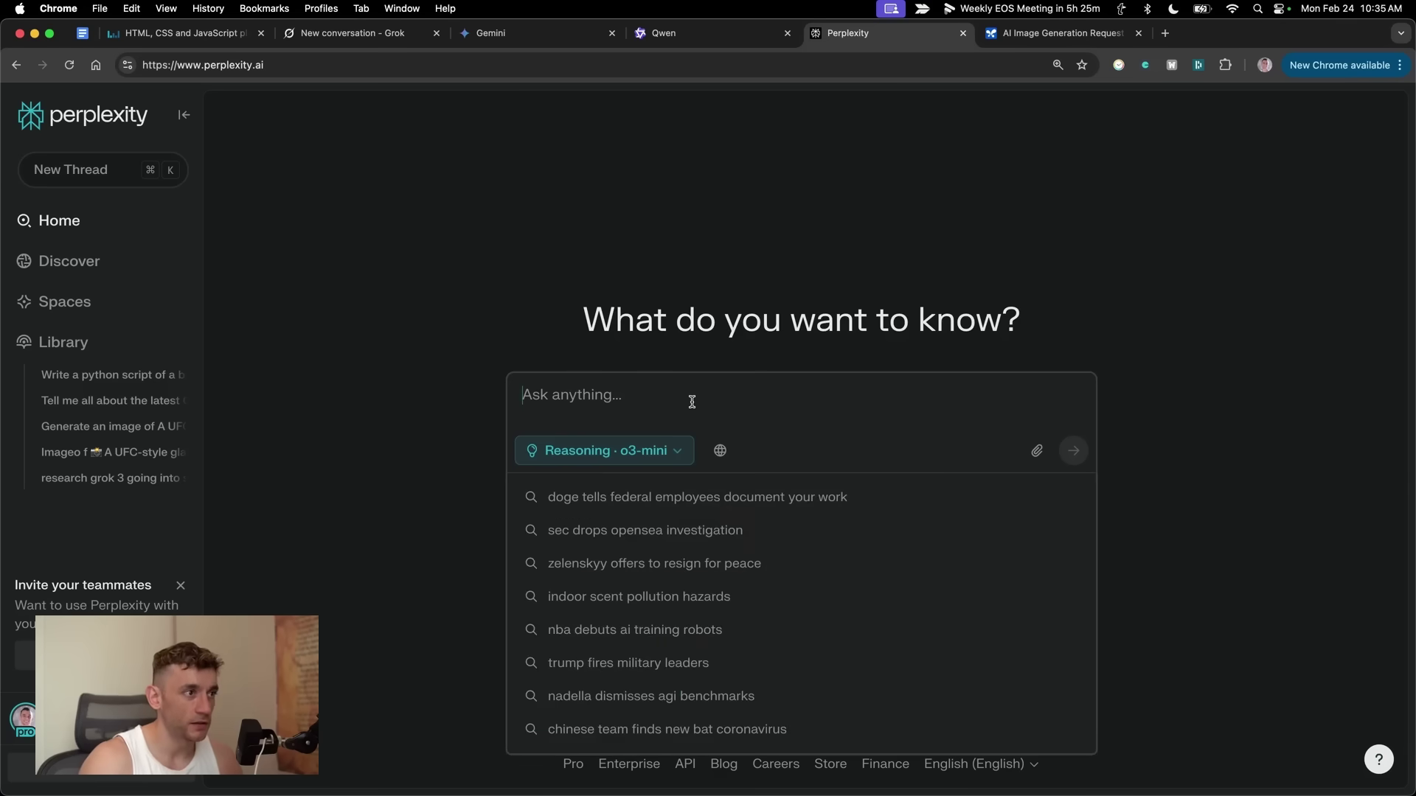
{"action": "key", "text": "super+v"}
{"action": "key", "text": "Return"}
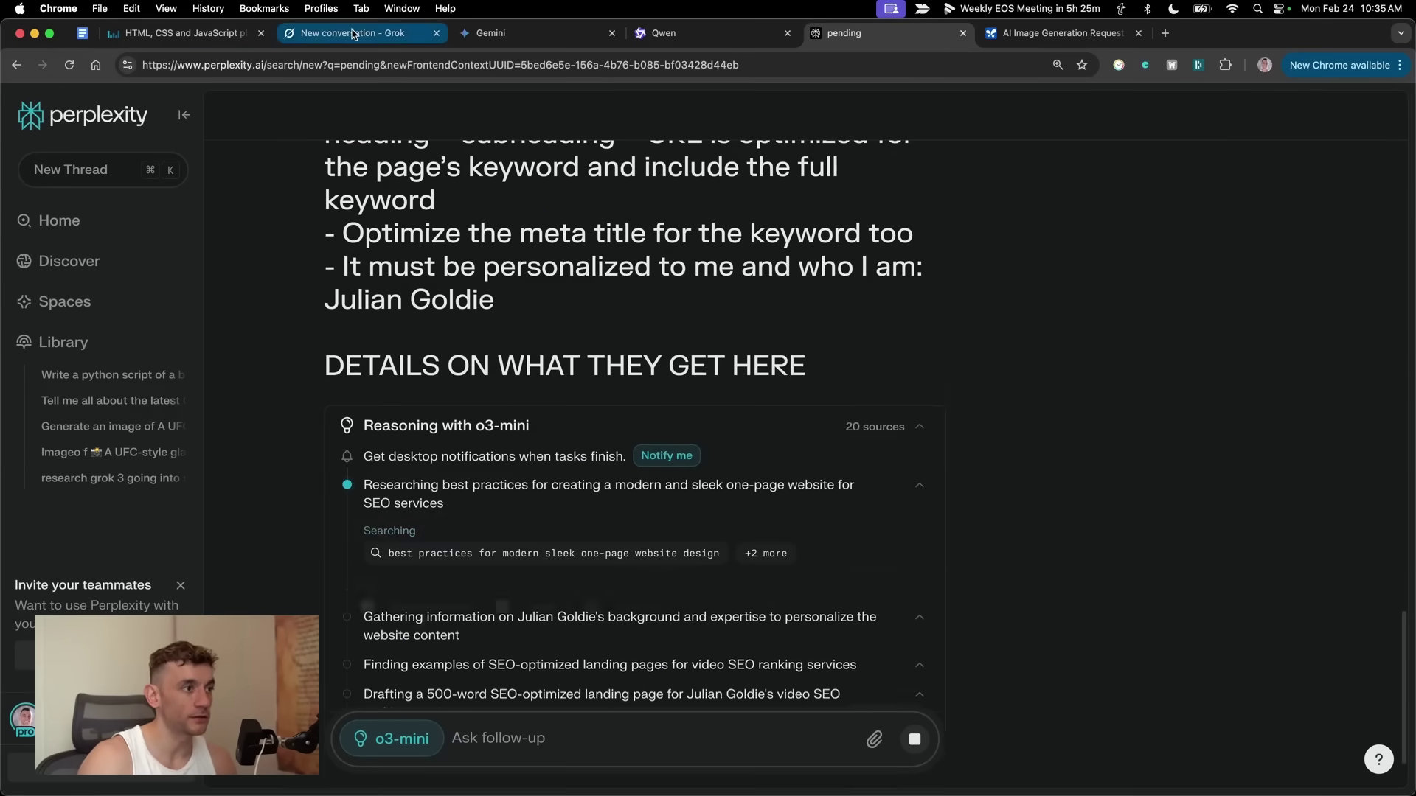
Step: Check Grok's progress, follow Perplexity's o3-mini reasoning, then view Qwen's generated site preview
{"action": "left_click", "coordinate": [410, 41]}
{"action": "left_click", "coordinate": [848, 33]}
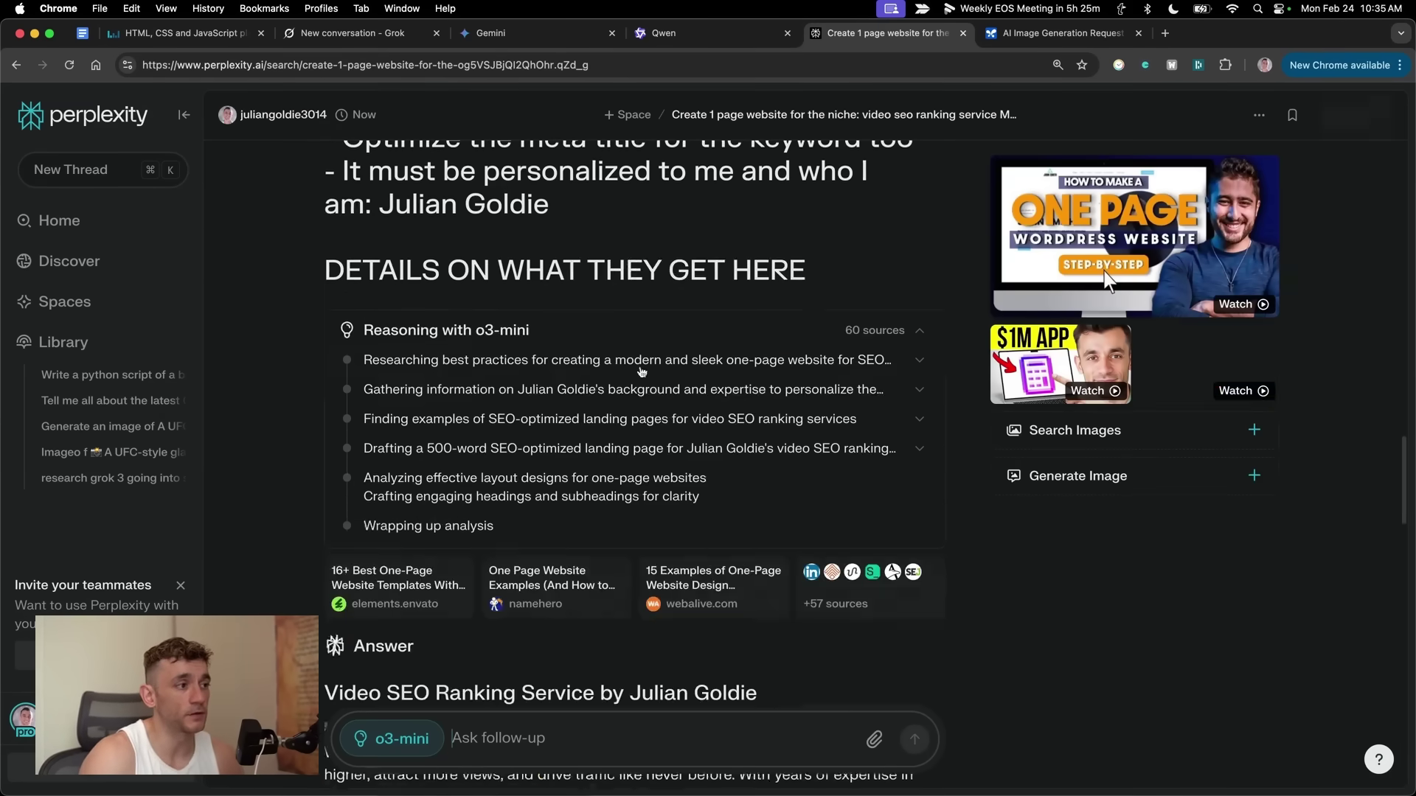
{"action": "scroll", "coordinate": [607, 435], "scroll_direction": "down", "scroll_amount": 15}
{"action": "scroll", "coordinate": [558, 294], "scroll_direction": "down", "scroll_amount": 7}
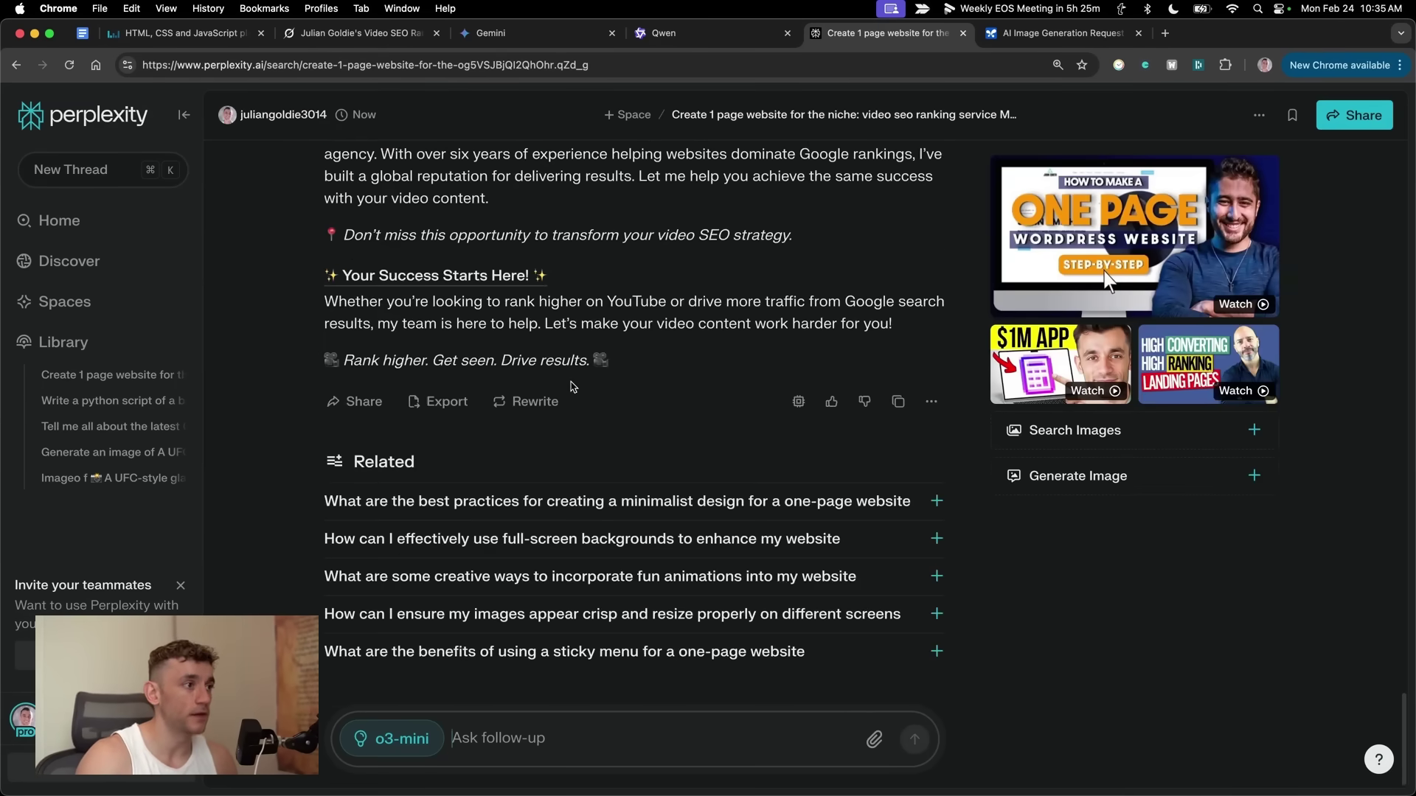
{"action": "scroll", "coordinate": [558, 293], "scroll_direction": "up", "scroll_amount": 15}
{"action": "key", "text": "ctrl+shift+Tab"}
{"action": "scroll", "coordinate": [1180, 538], "scroll_direction": "down", "scroll_amount": 12}
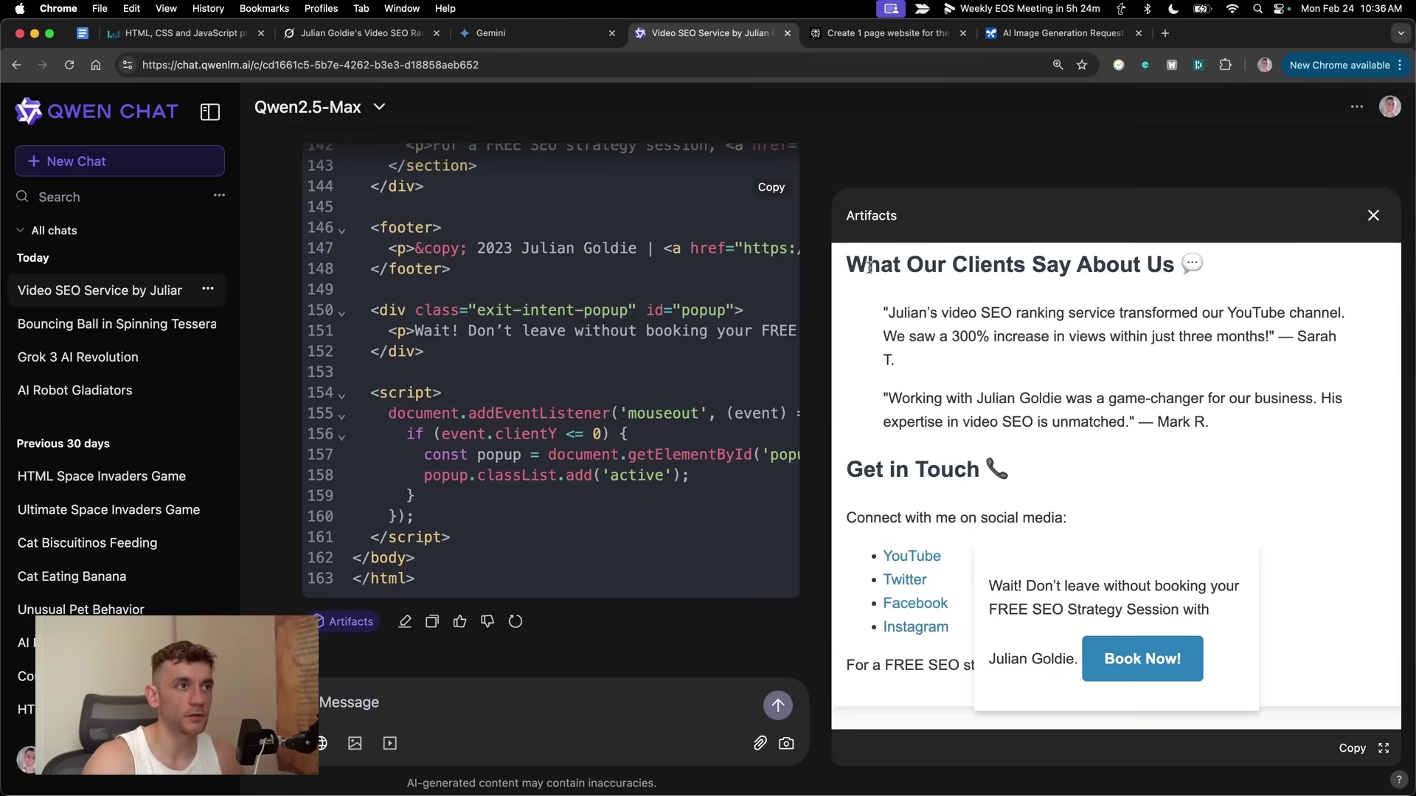
Step: View Qwen's generated video SEO landing page full screen and scroll through it
{"action": "left_click", "coordinate": [1383, 748]}
{"action": "scroll", "coordinate": [692, 471], "scroll_direction": "up", "scroll_amount": 6}
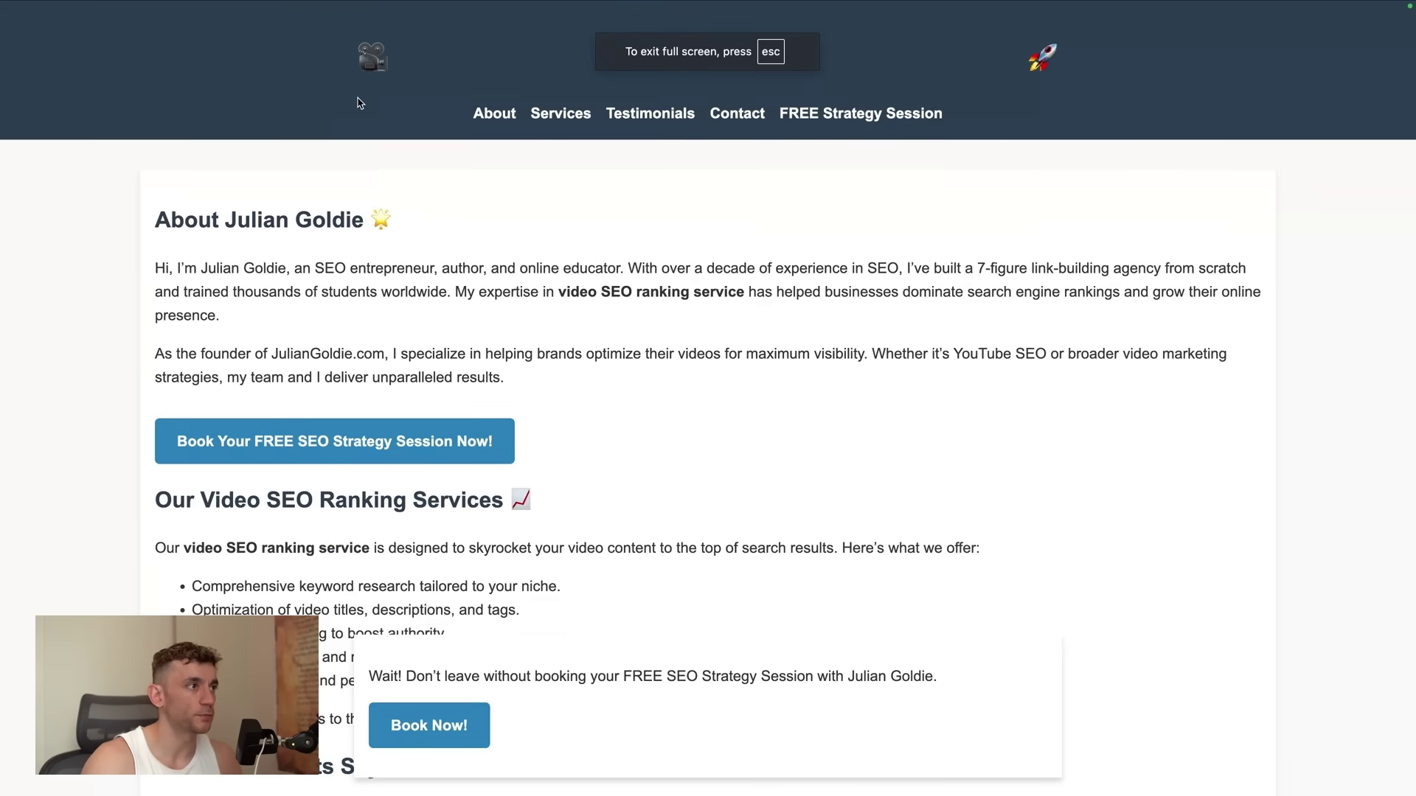
{"action": "scroll", "coordinate": [201, 197], "scroll_direction": "down", "scroll_amount": 10}
{"action": "scroll", "coordinate": [201, 198], "scroll_direction": "up", "scroll_amount": 10}
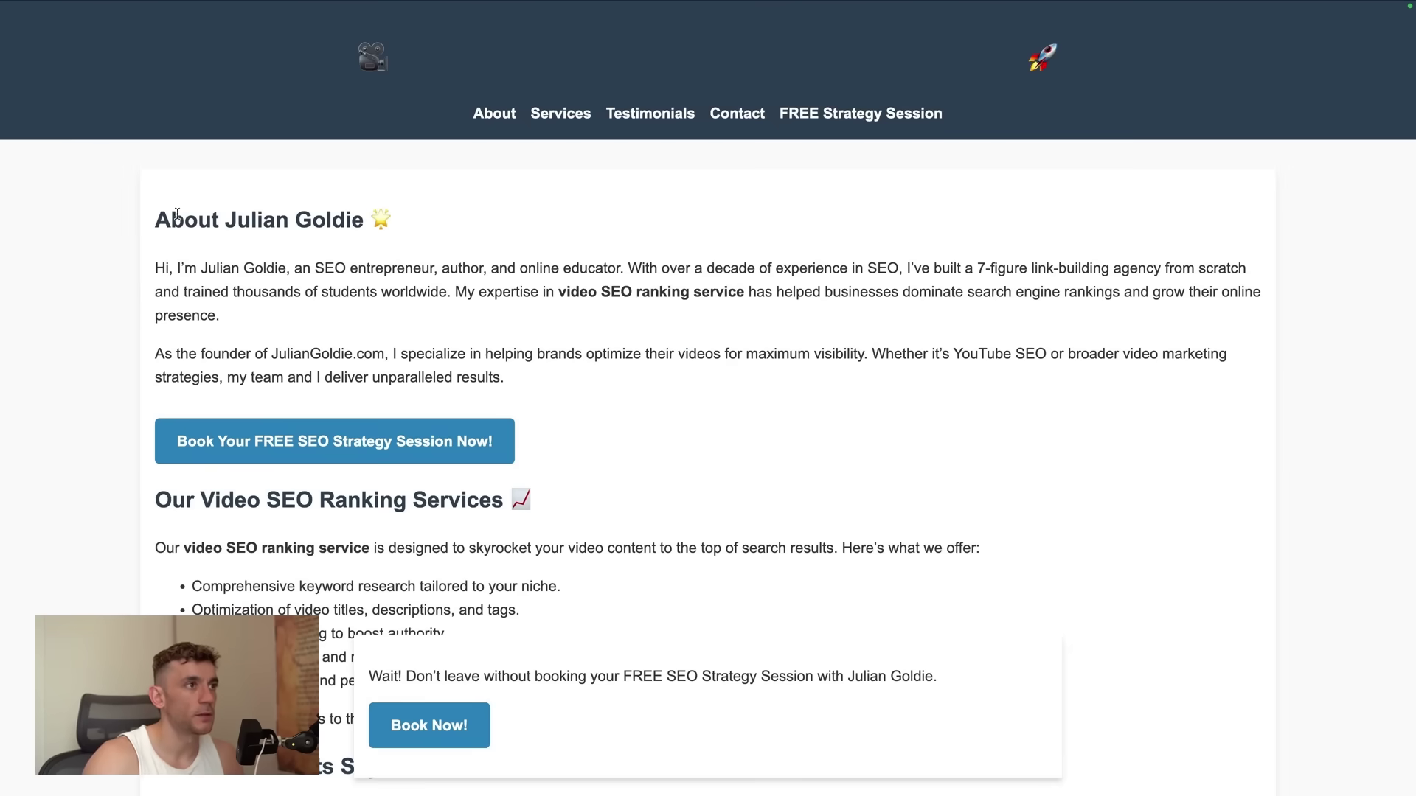
{"action": "left_click_drag", "start_coordinate": [156, 210], "coordinate": [823, 357]}
{"action": "left_click", "coordinate": [1122, 511]}
{"action": "scroll", "coordinate": [859, 427], "scroll_direction": "down", "scroll_amount": 6}
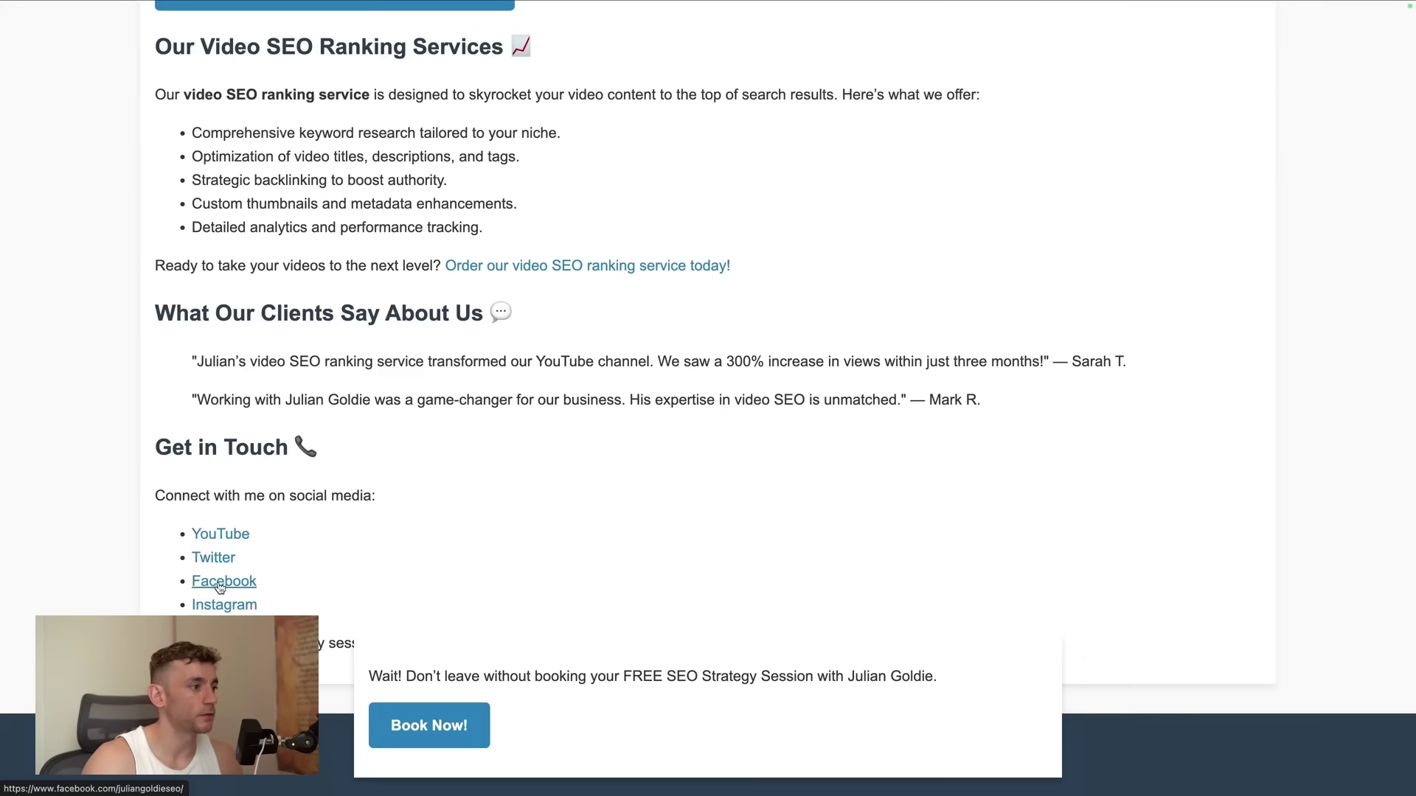
{"action": "scroll", "coordinate": [514, 665], "scroll_direction": "up", "scroll_amount": 6}
{"action": "key", "text": "Escape"}
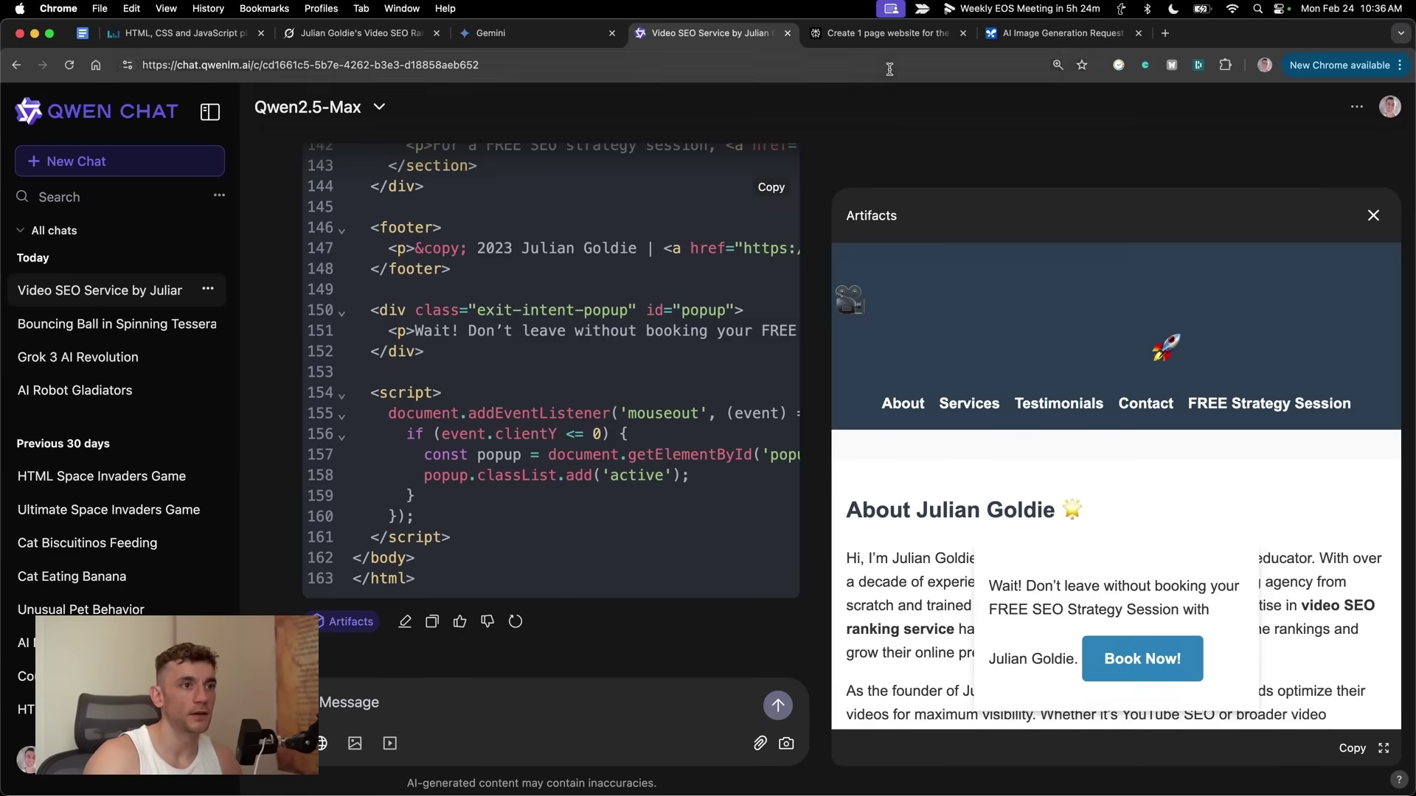
Step: Check Gemini's and Grok's progress on the website brief, ending in Liveweave's editor
{"action": "scroll", "coordinate": [957, 469], "scroll_direction": "down", "scroll_amount": 3}
{"action": "left_click", "coordinate": [490, 32]}
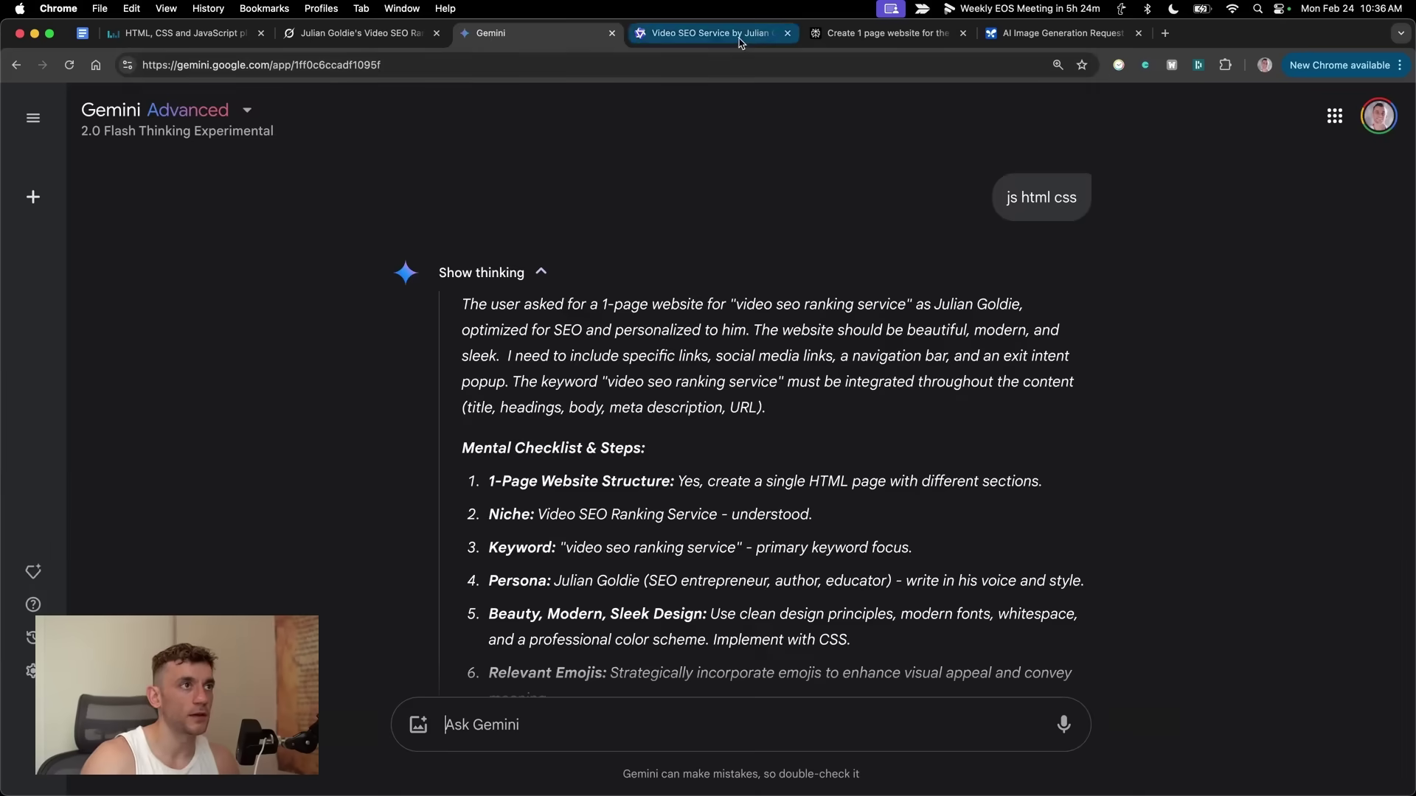
{"action": "left_click", "coordinate": [704, 33]}
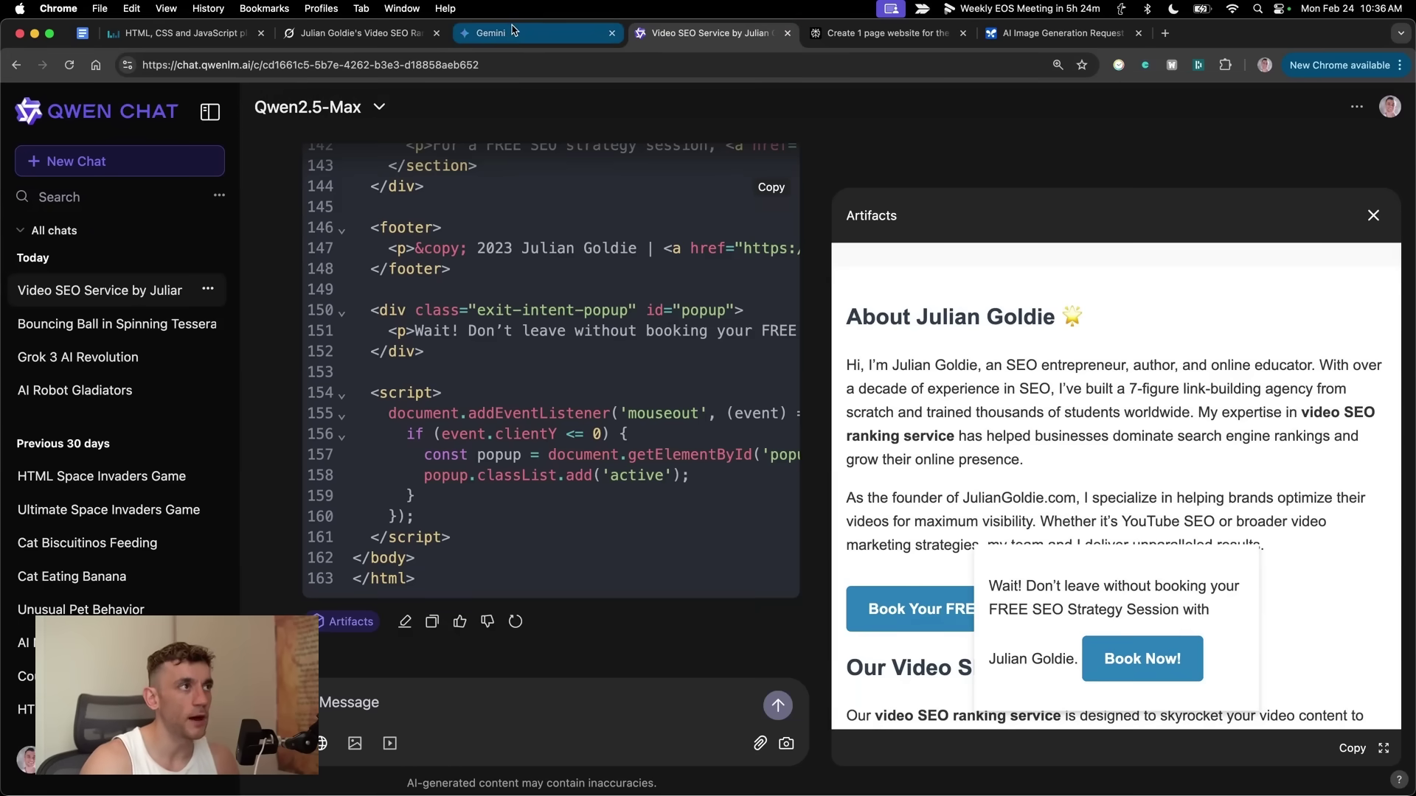
{"action": "left_click", "coordinate": [300, 32]}
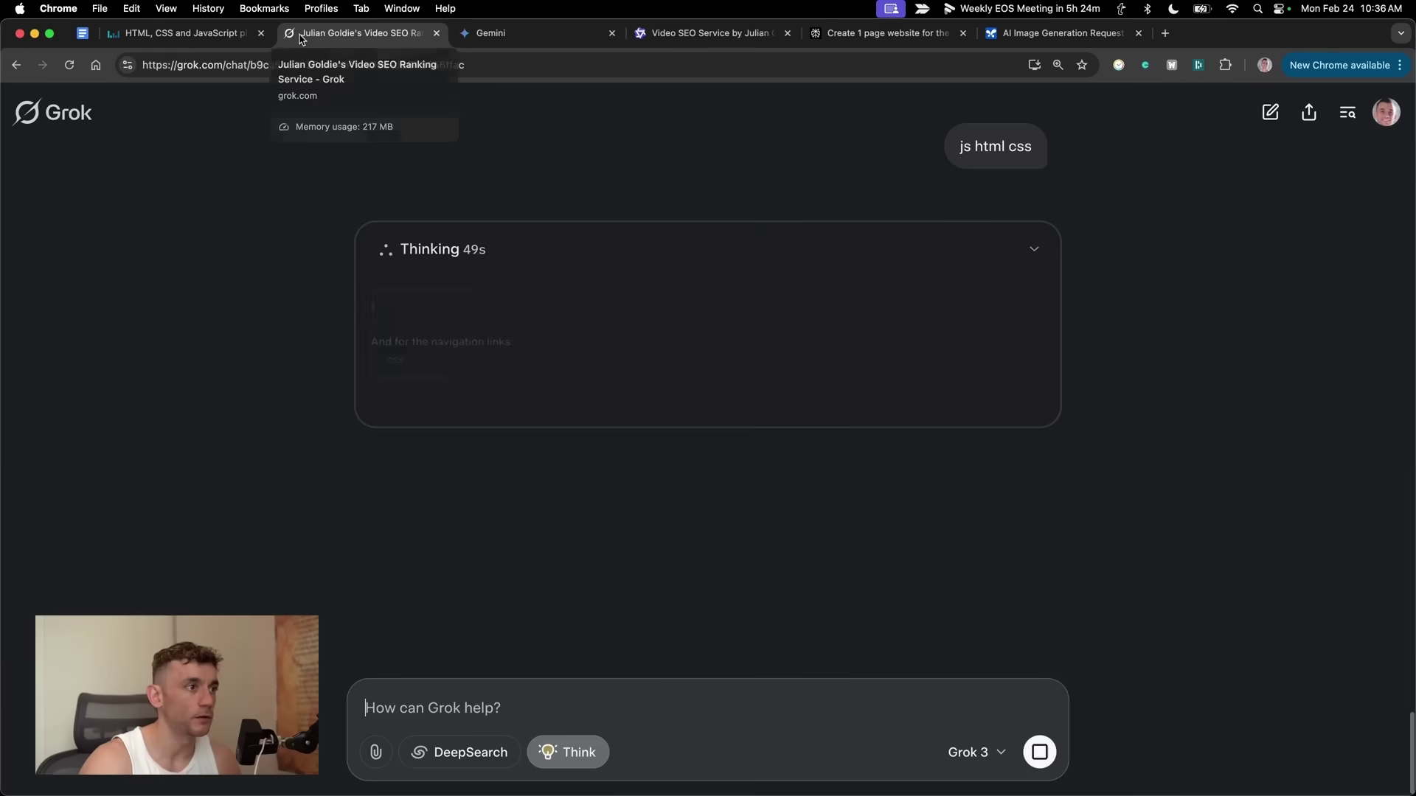
{"action": "left_click", "coordinate": [491, 32]}
{"action": "scroll", "coordinate": [779, 572], "scroll_direction": "up", "scroll_amount": 5}
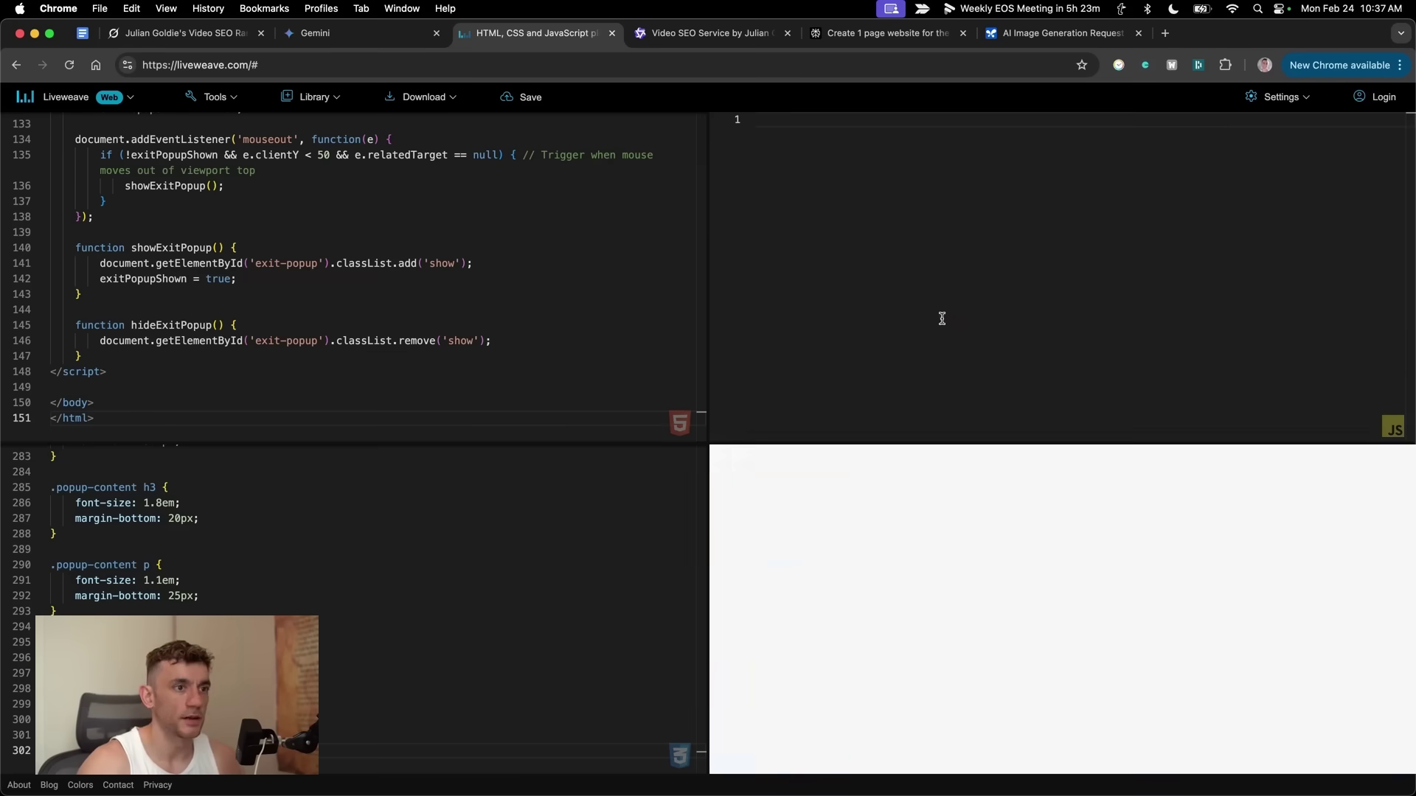
Step: Paste the exit-popup script into Liveweave's JavaScript pane, collapse HTML and CSS, and scroll the preview
{"action": "type", "text": "// Exit Intent Popup (Conceptual JavaScript - needs proper implementation for exit intent detection) let exitPopupShown = false;  document.addEventListener('mouseout', function(e) {     if (!exitPopupShown && e.clientY < 50 && e.relatedTarget == null) { // Trigger when mouse moves out of viewport top         showExitPopup();     } });  function showExitPopup() {     document.getElementById('exit-popup').classList.add('show');     exitPopupShown = true; }  function hideExitPopup() {     document.getElementById('exit-popup').classList.remove('show'); }"}
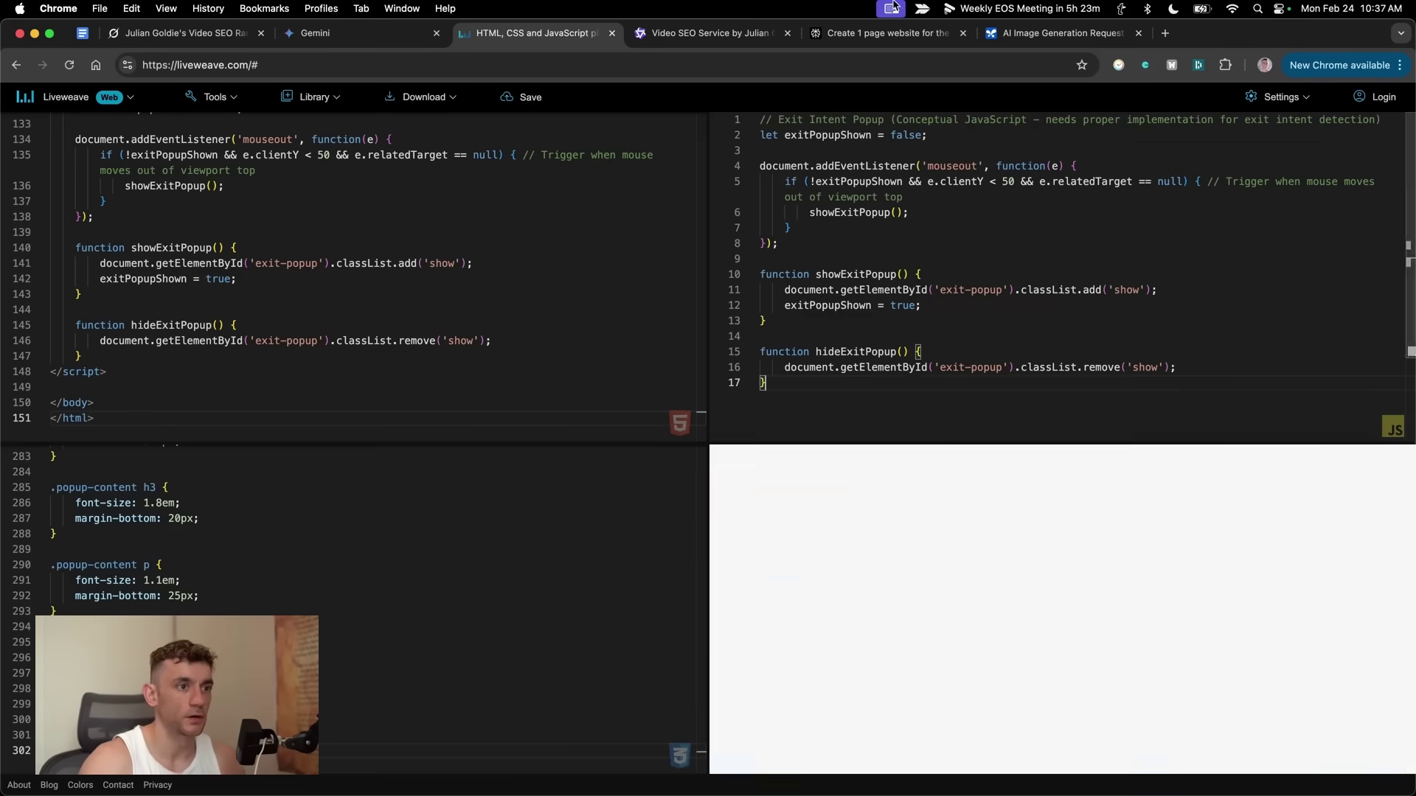
{"action": "left_click_drag", "start_coordinate": [705, 562], "coordinate": [4, 561]}
{"action": "scroll", "coordinate": [1157, 661], "scroll_direction": "down", "scroll_amount": 20}
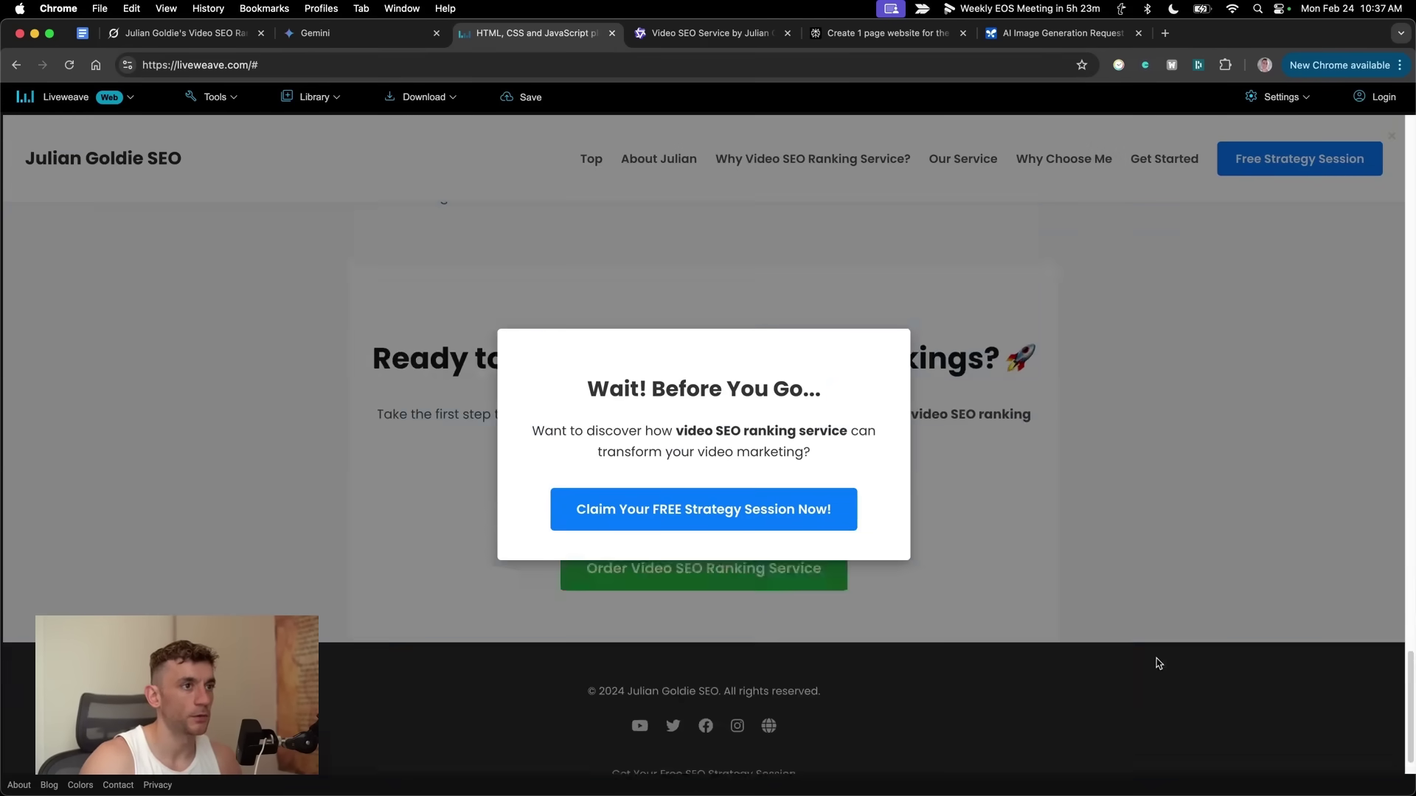
{"action": "scroll", "coordinate": [1161, 667], "scroll_direction": "up", "scroll_amount": 20}
{"action": "scroll", "coordinate": [1163, 669], "scroll_direction": "up", "scroll_amount": 10}
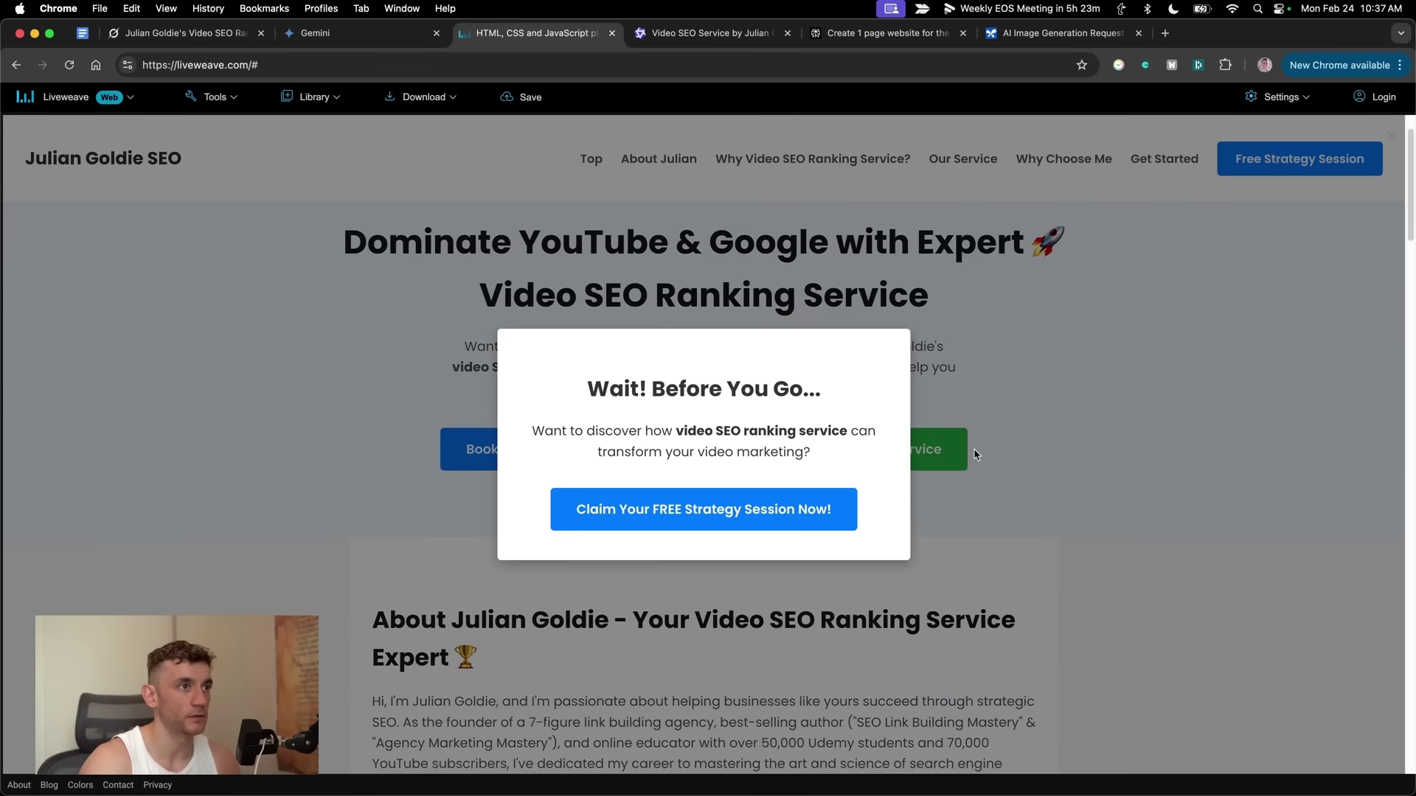
{"action": "scroll", "coordinate": [713, 423], "scroll_direction": "down", "scroll_amount": 1}
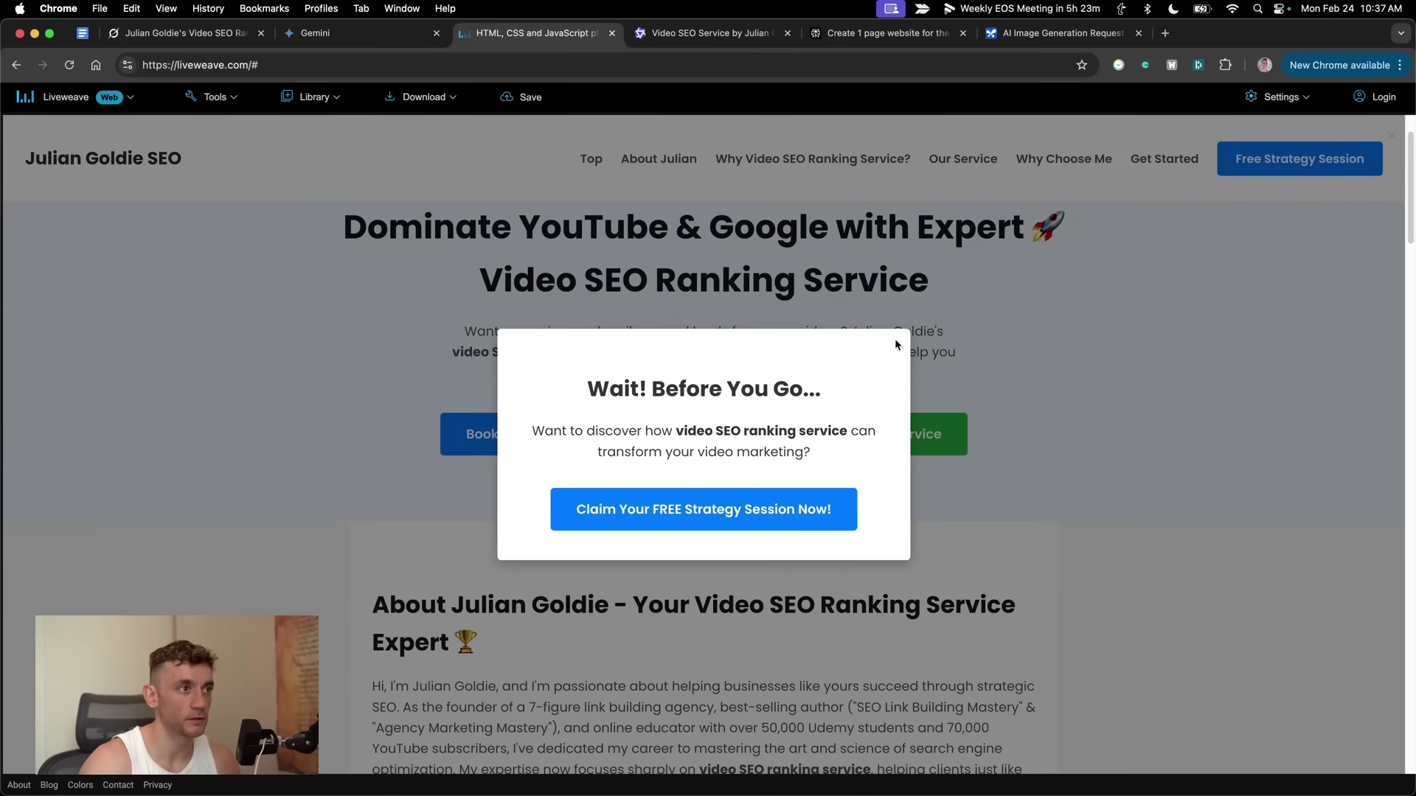
{"action": "scroll", "coordinate": [1106, 530], "scroll_direction": "down", "scroll_amount": 15}
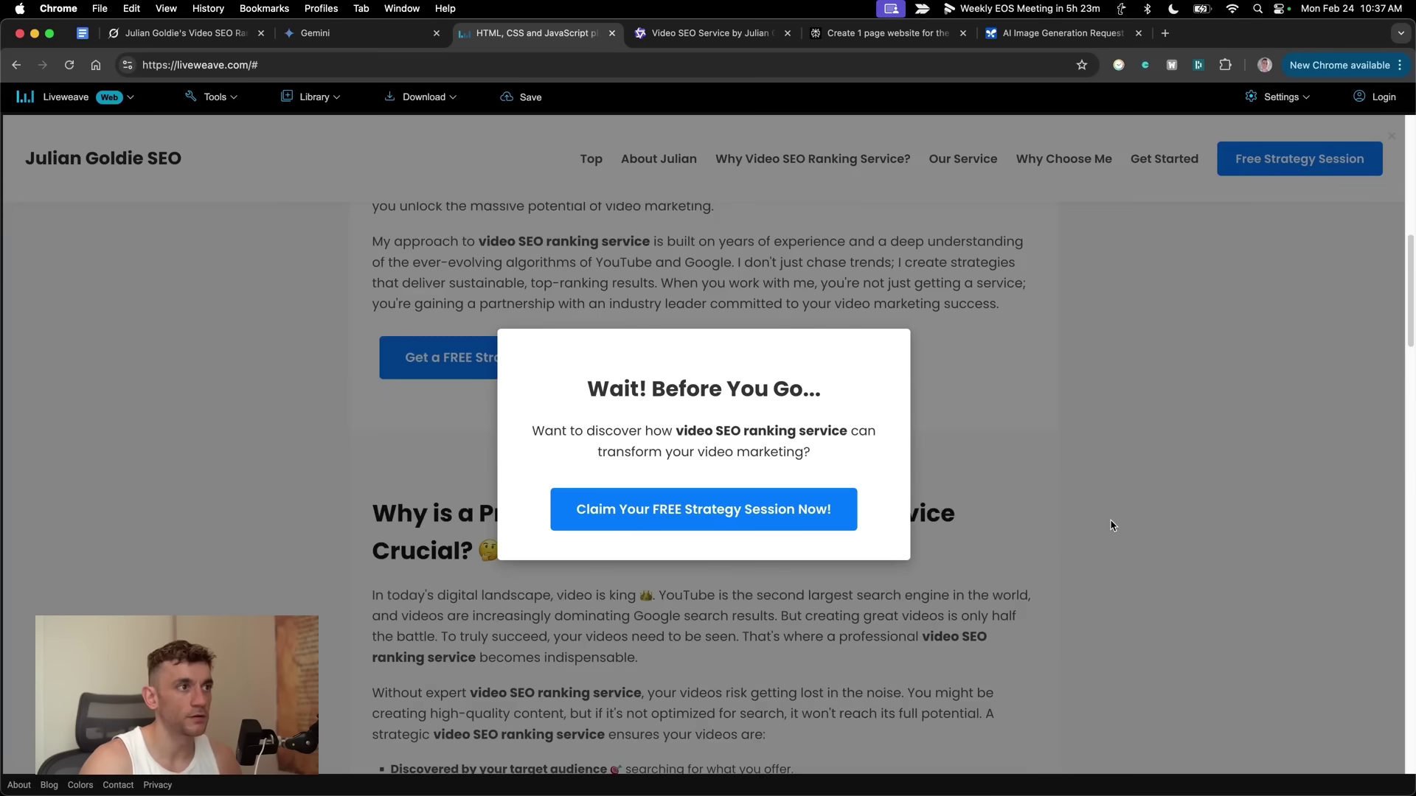
{"action": "scroll", "coordinate": [1110, 558], "scroll_direction": "down", "scroll_amount": 15}
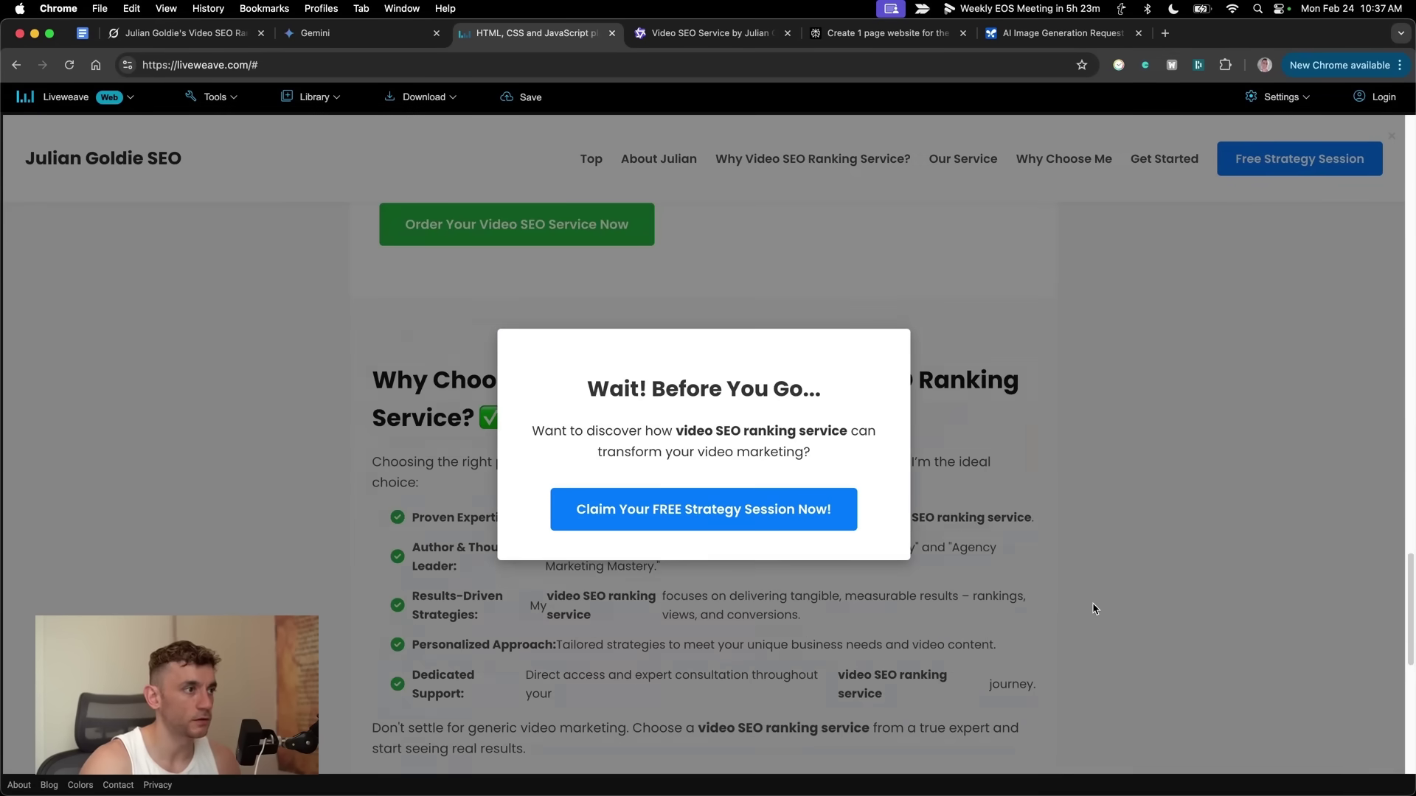
{"action": "scroll", "coordinate": [649, 367], "scroll_direction": "up", "scroll_amount": 20}
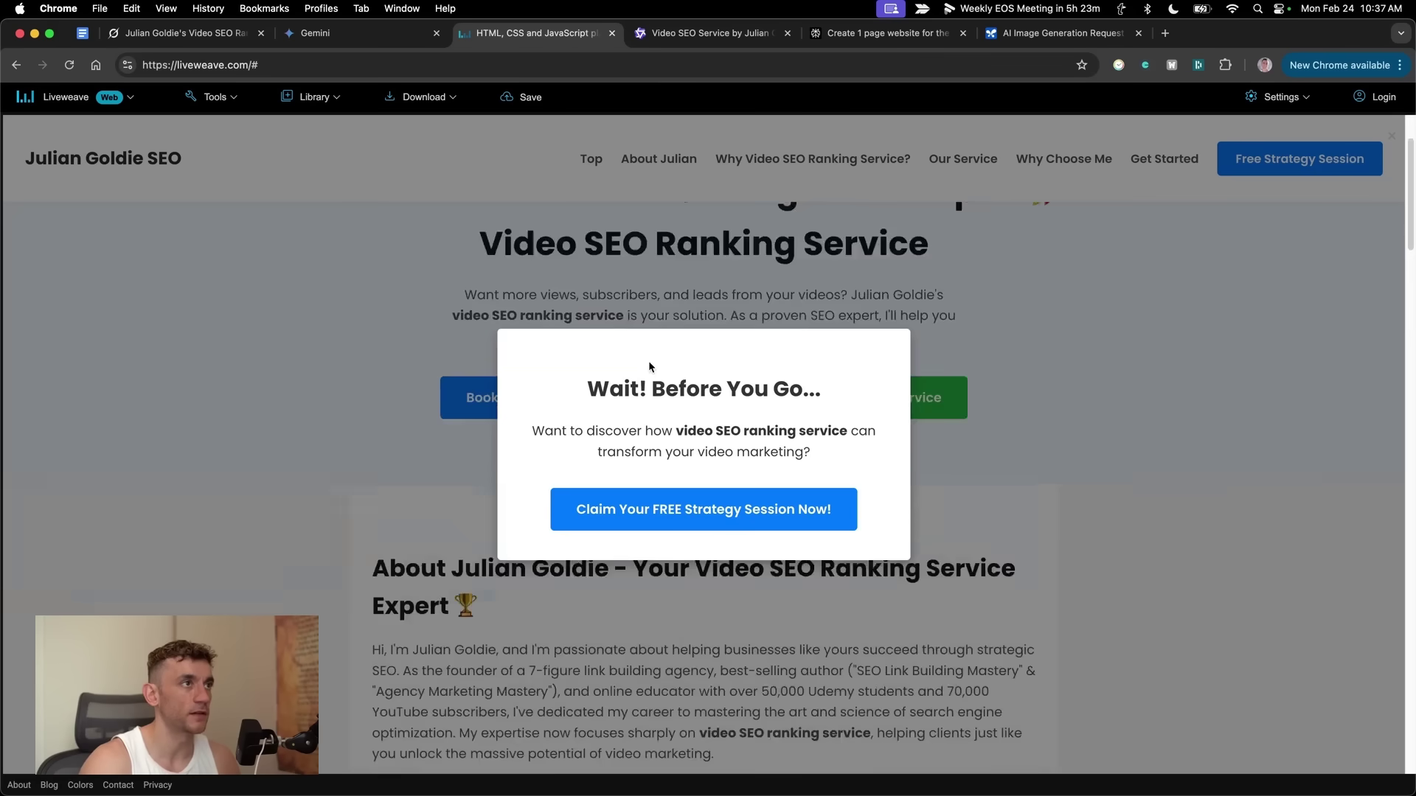
Step: Move through the Qwen and Gemini chats to Perplexity's landing page answer
{"action": "left_click", "coordinate": [642, 34]}
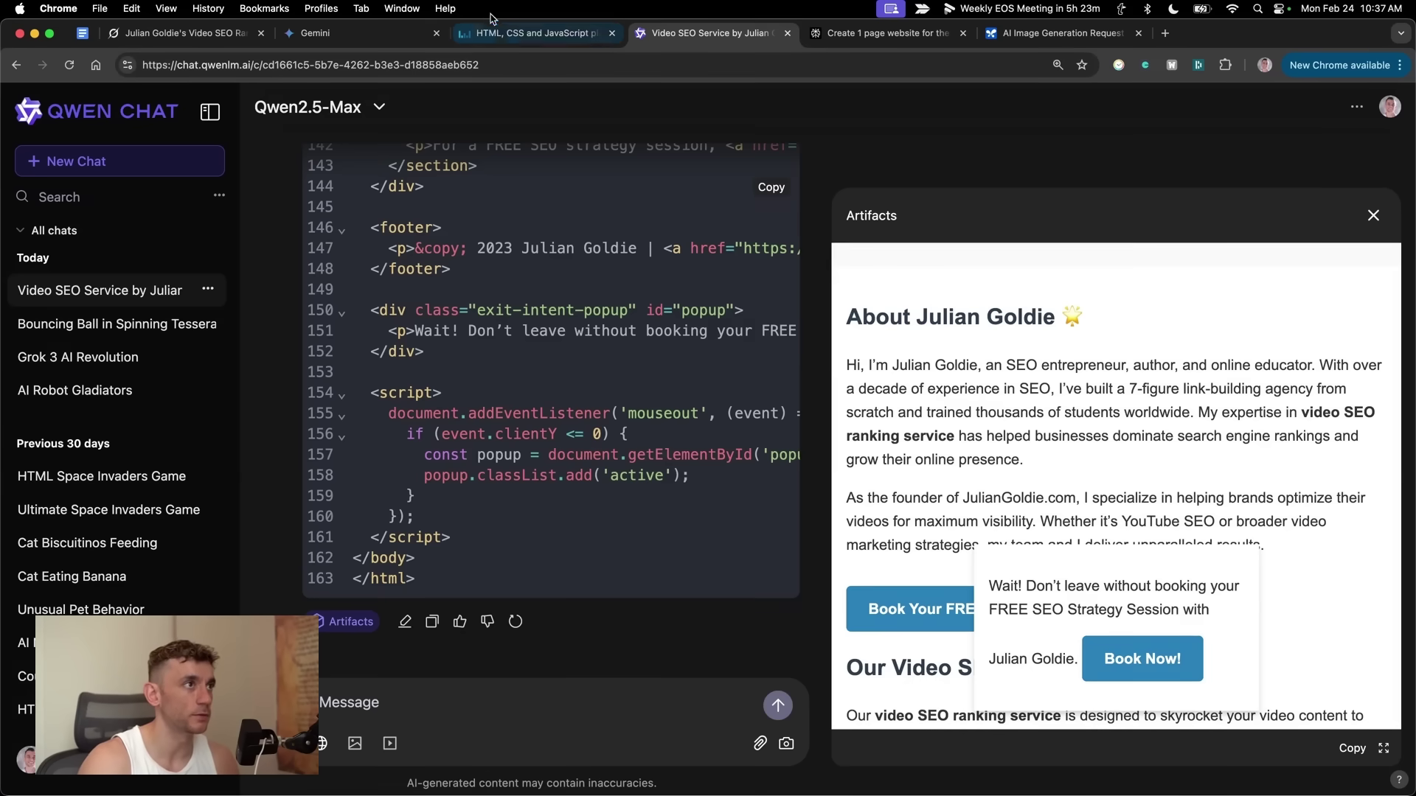
{"action": "left_click", "coordinate": [396, 34]}
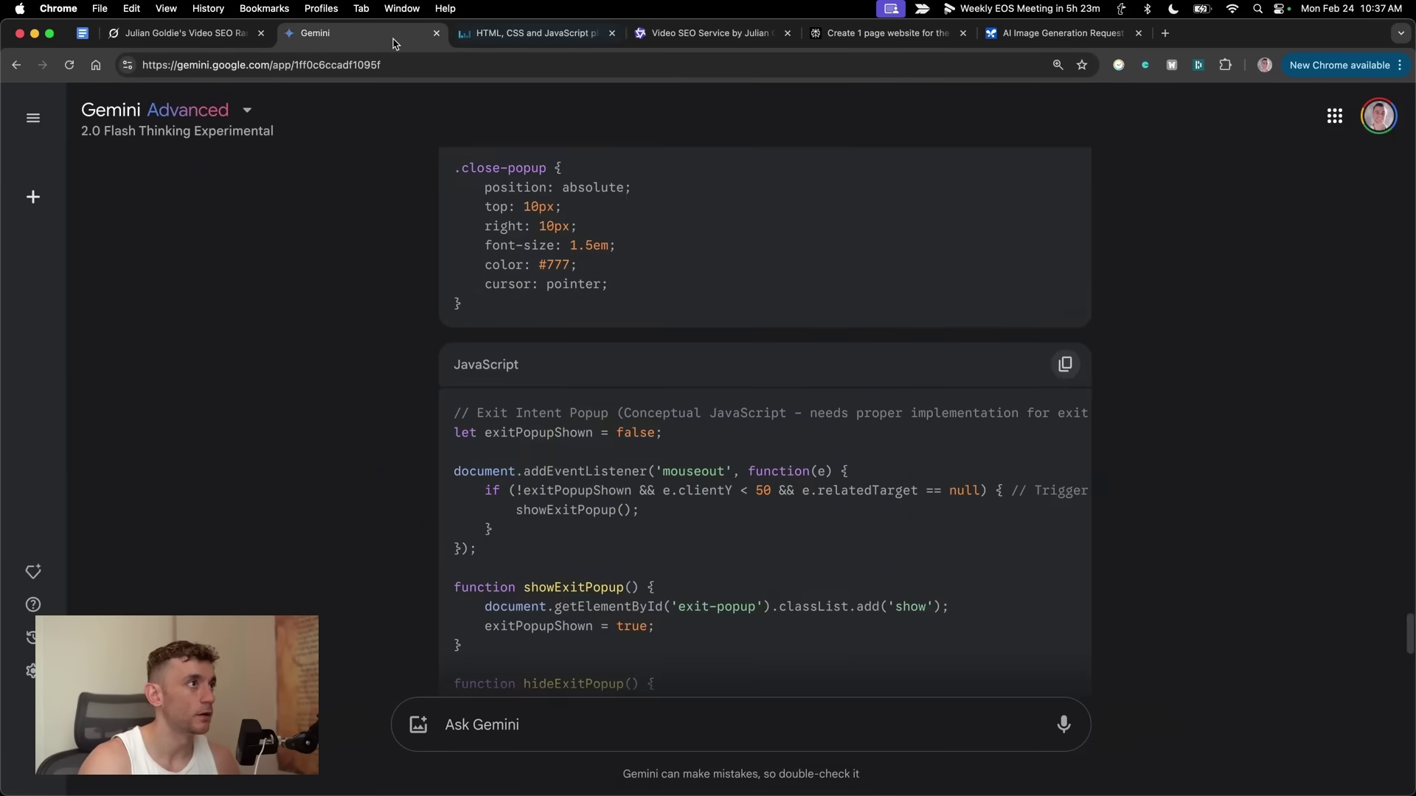
{"action": "left_click", "coordinate": [701, 34]}
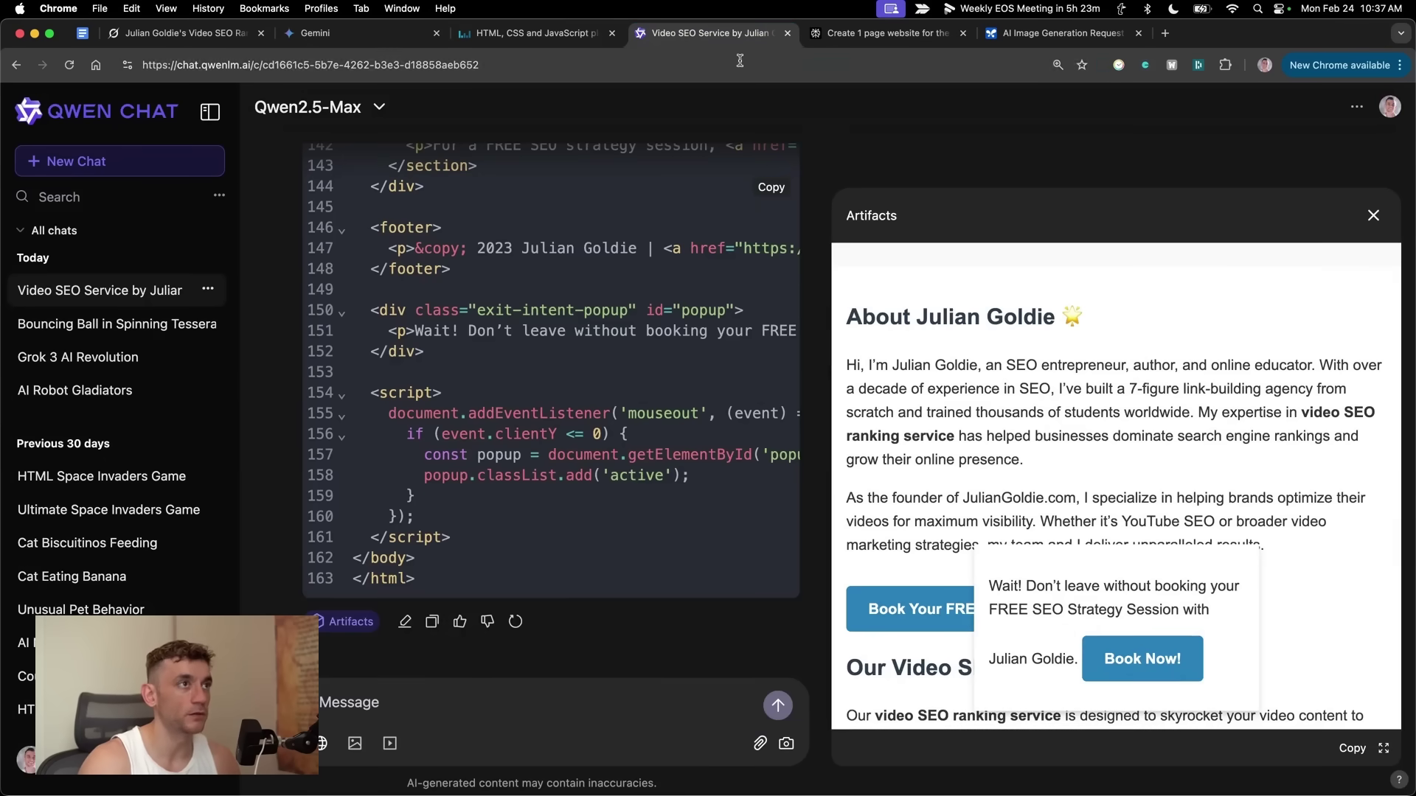
{"action": "left_click", "coordinate": [885, 33]}
{"action": "scroll", "coordinate": [795, 326], "scroll_direction": "up", "scroll_amount": 10}
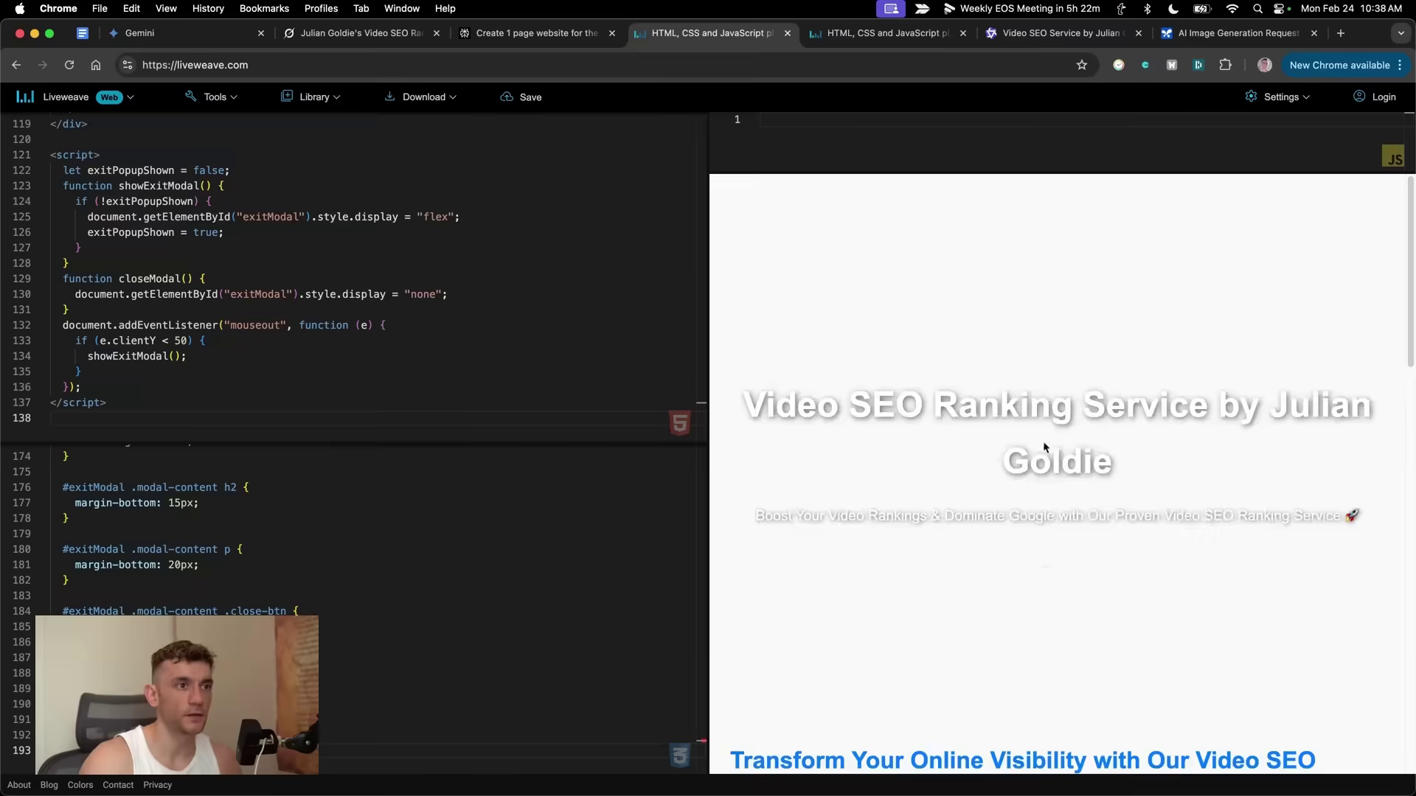
Step: Review Perplexity's answer code, then highlight the hero heading in its Liveweave preview
{"action": "scroll", "coordinate": [1064, 583], "scroll_direction": "down", "scroll_amount": 10}
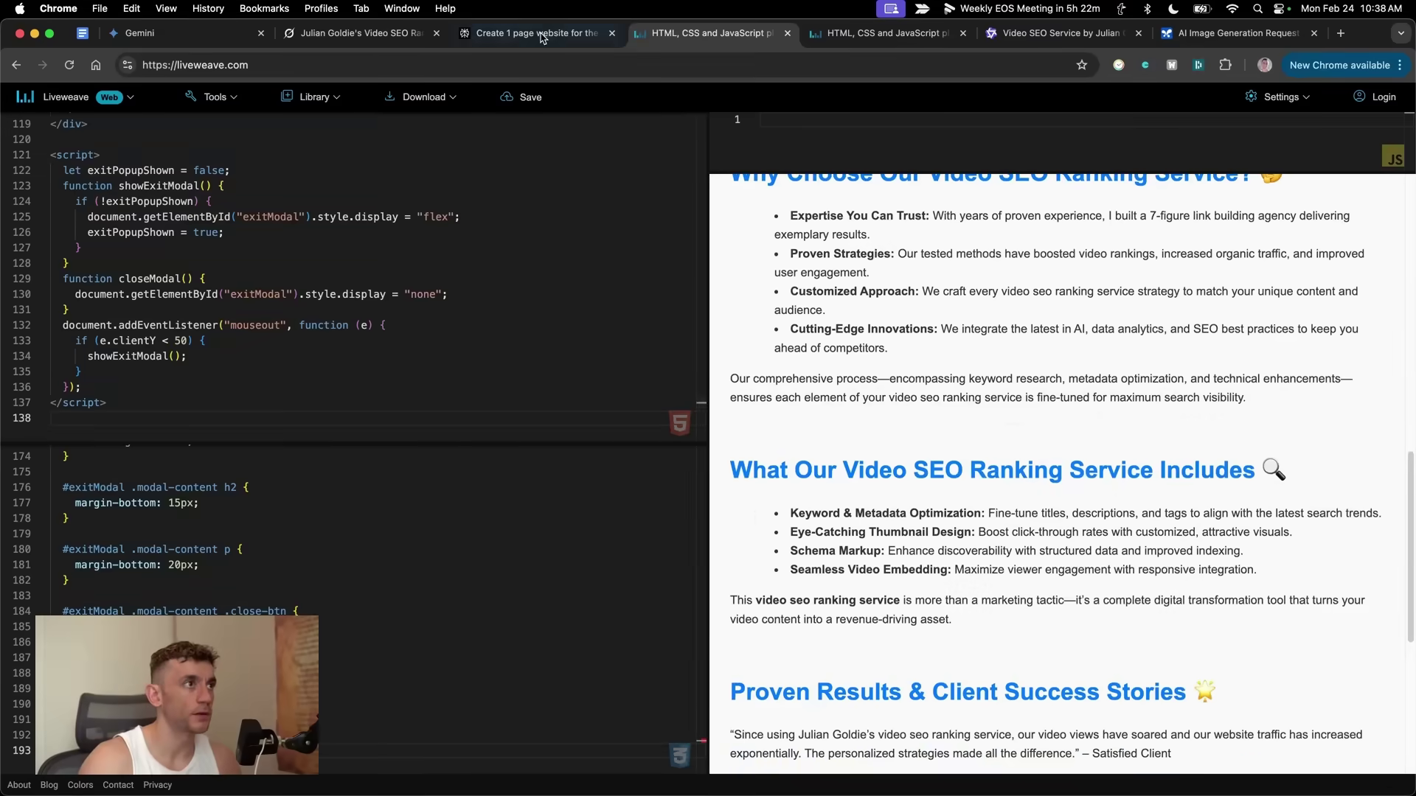
{"action": "left_click", "coordinate": [542, 35]}
{"action": "scroll", "coordinate": [542, 601], "scroll_direction": "down", "scroll_amount": 20}
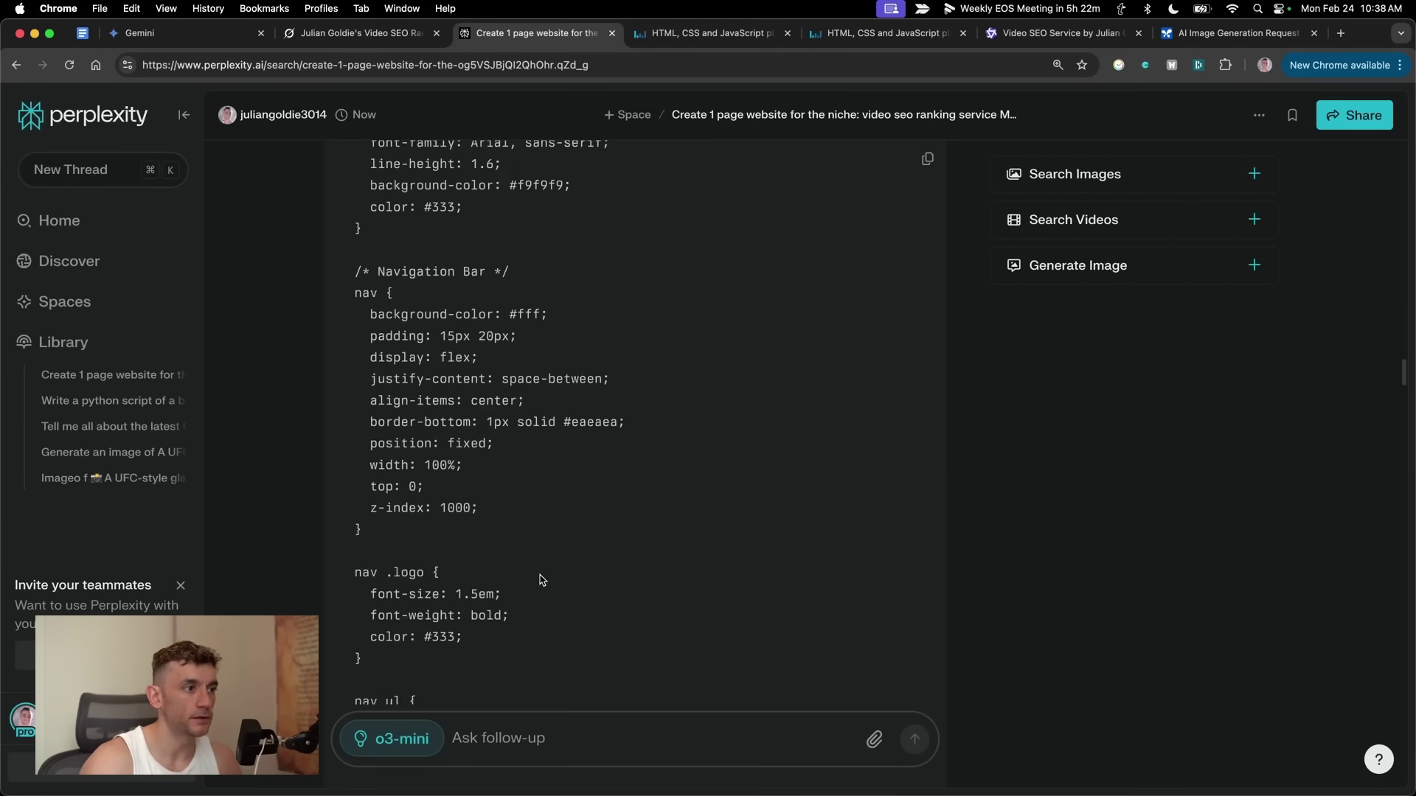
{"action": "scroll", "coordinate": [397, 366], "scroll_direction": "up", "scroll_amount": 5}
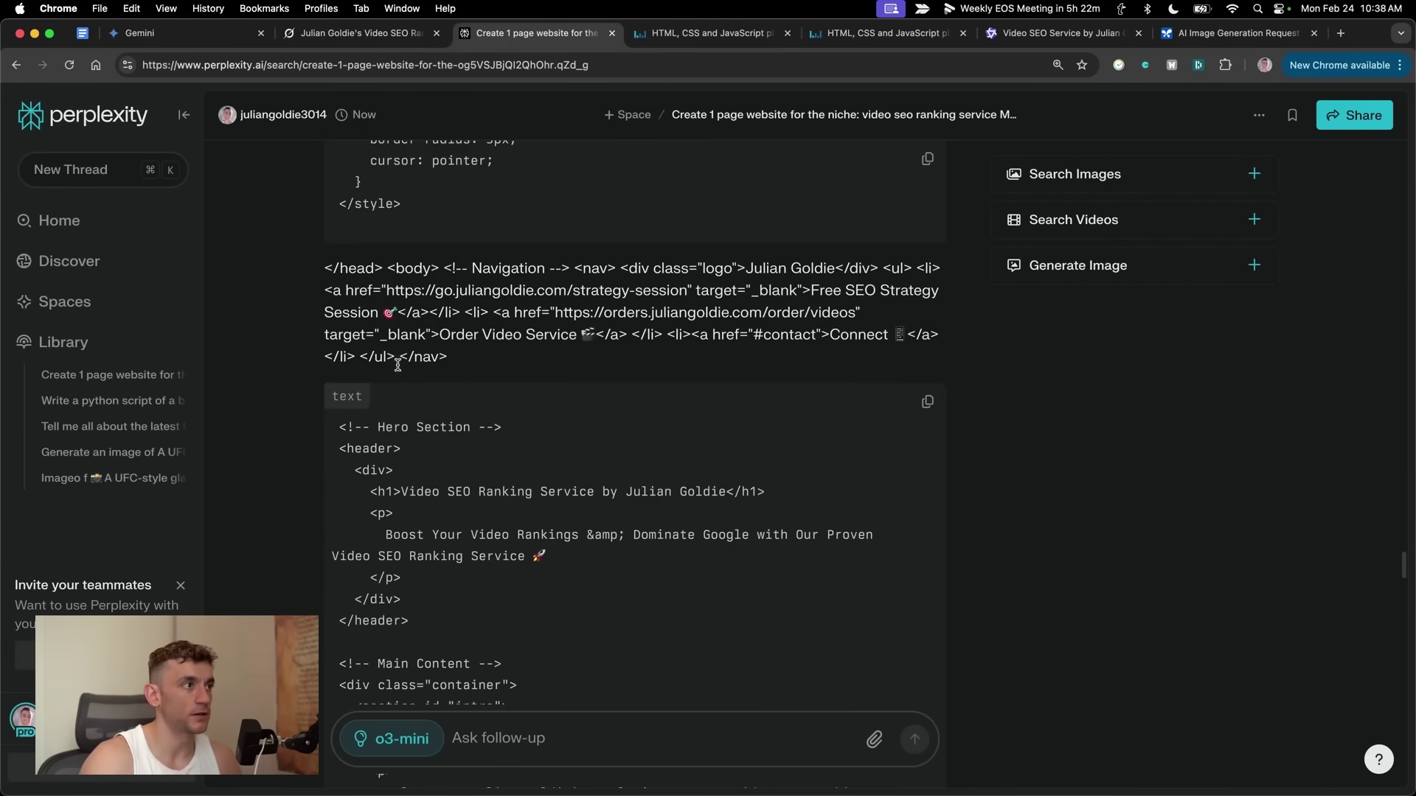
{"action": "scroll", "coordinate": [610, 379], "scroll_direction": "down", "scroll_amount": 10}
{"action": "key", "text": "ctrl+Tab"}
{"action": "left_click_drag", "start_coordinate": [817, 378], "coordinate": [1091, 370]}
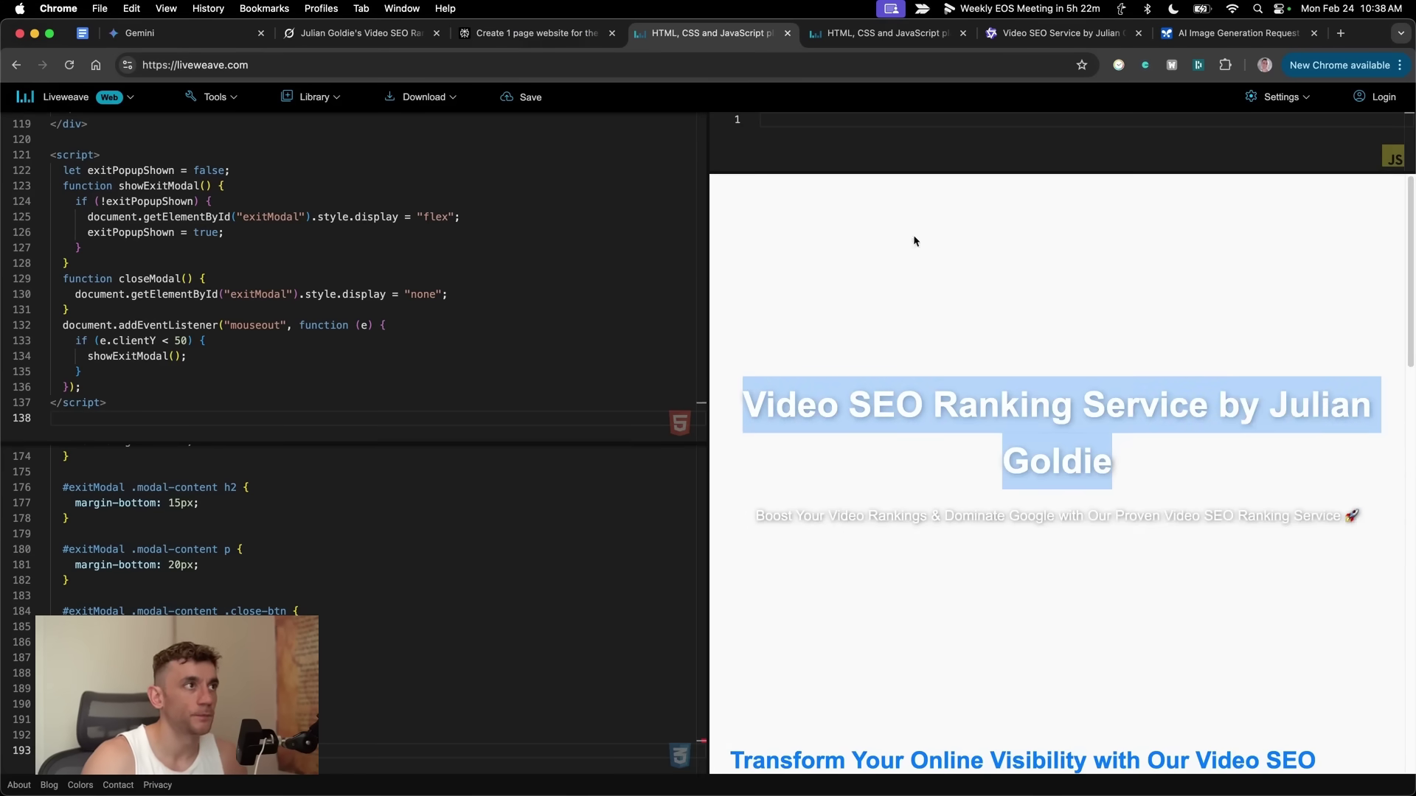
Step: Compare the exit-popup page with the Perplexity-built page, scrolling it and selecting its hero title
{"action": "left_click", "coordinate": [876, 30]}
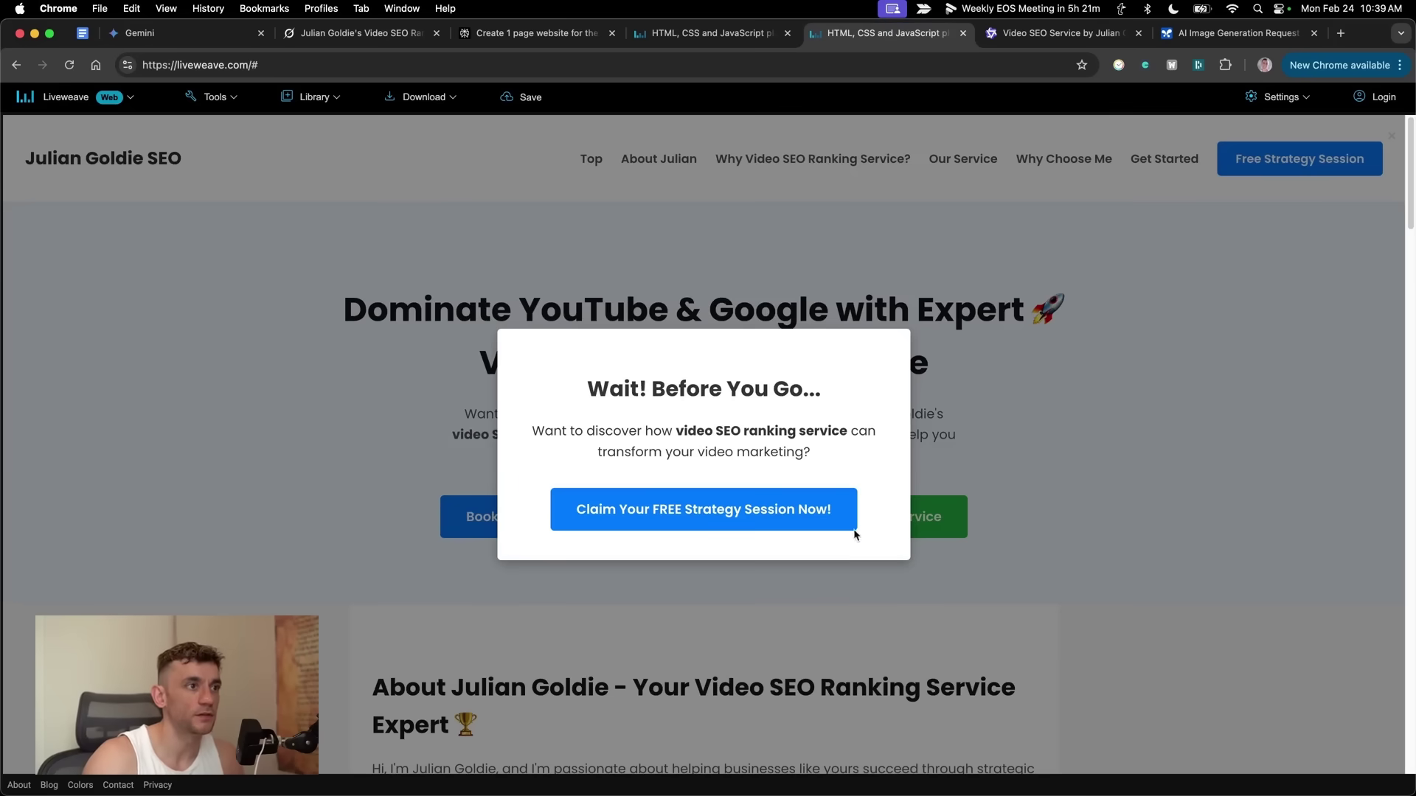
{"action": "scroll", "coordinate": [1185, 585], "scroll_direction": "down", "scroll_amount": 10}
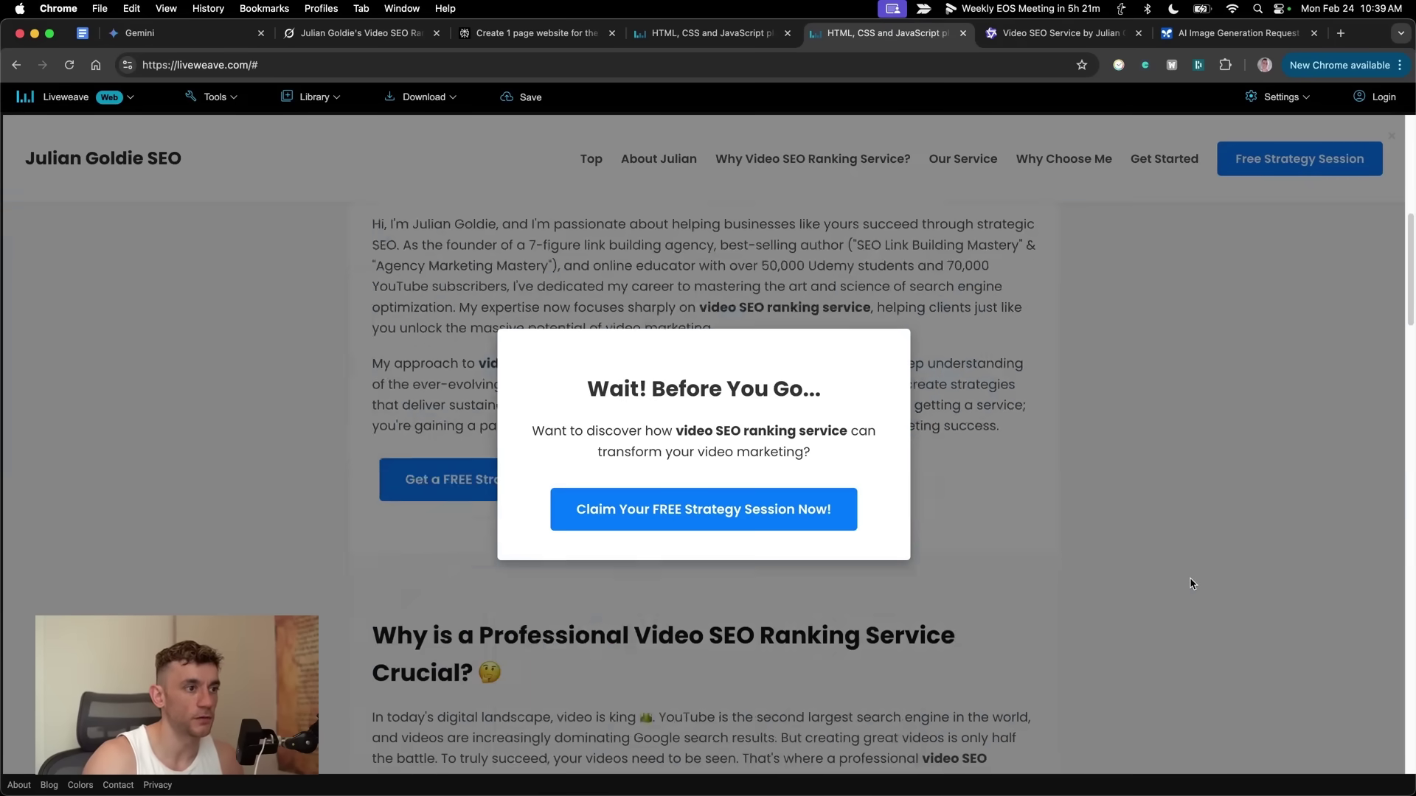
{"action": "scroll", "coordinate": [687, 220], "scroll_direction": "up", "scroll_amount": 15}
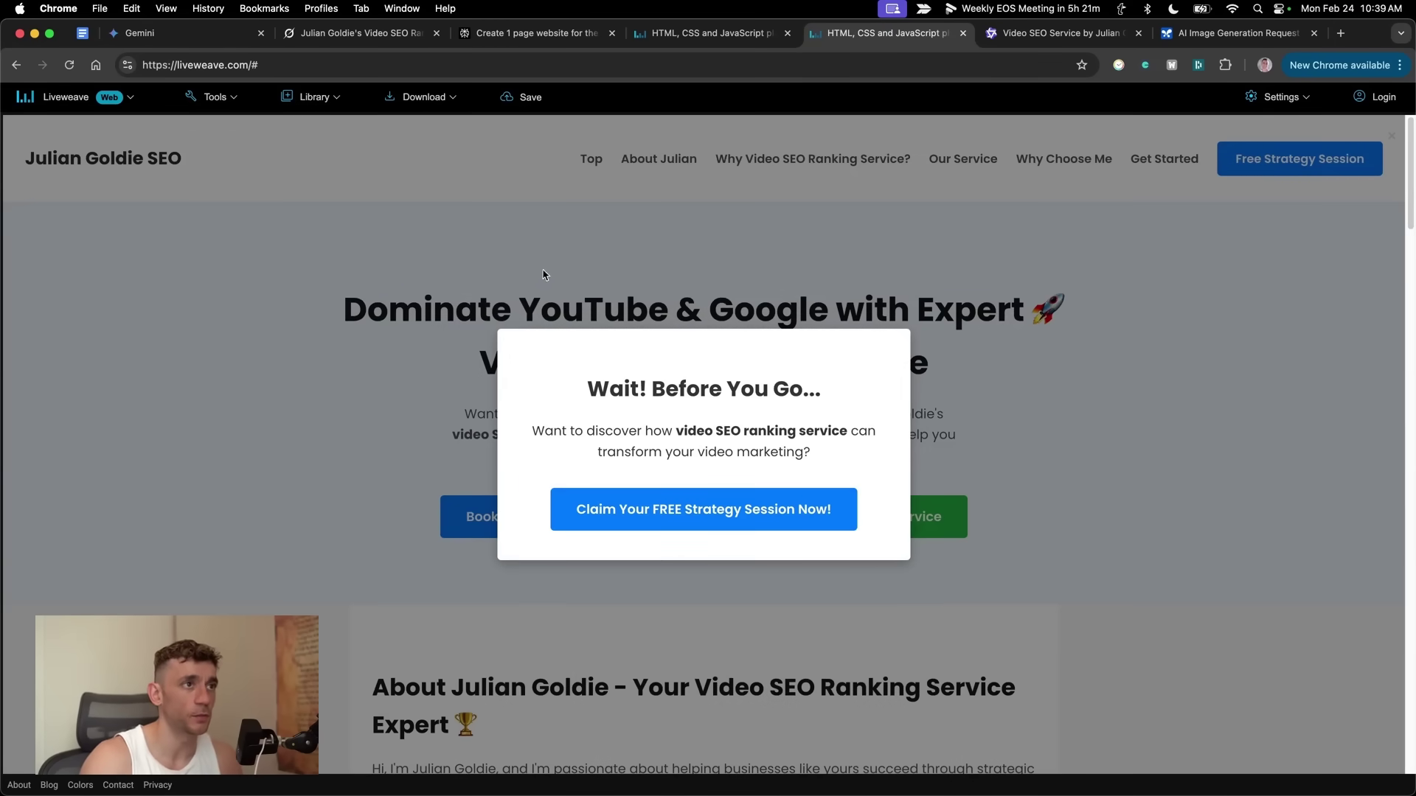
{"action": "left_click", "coordinate": [678, 34]}
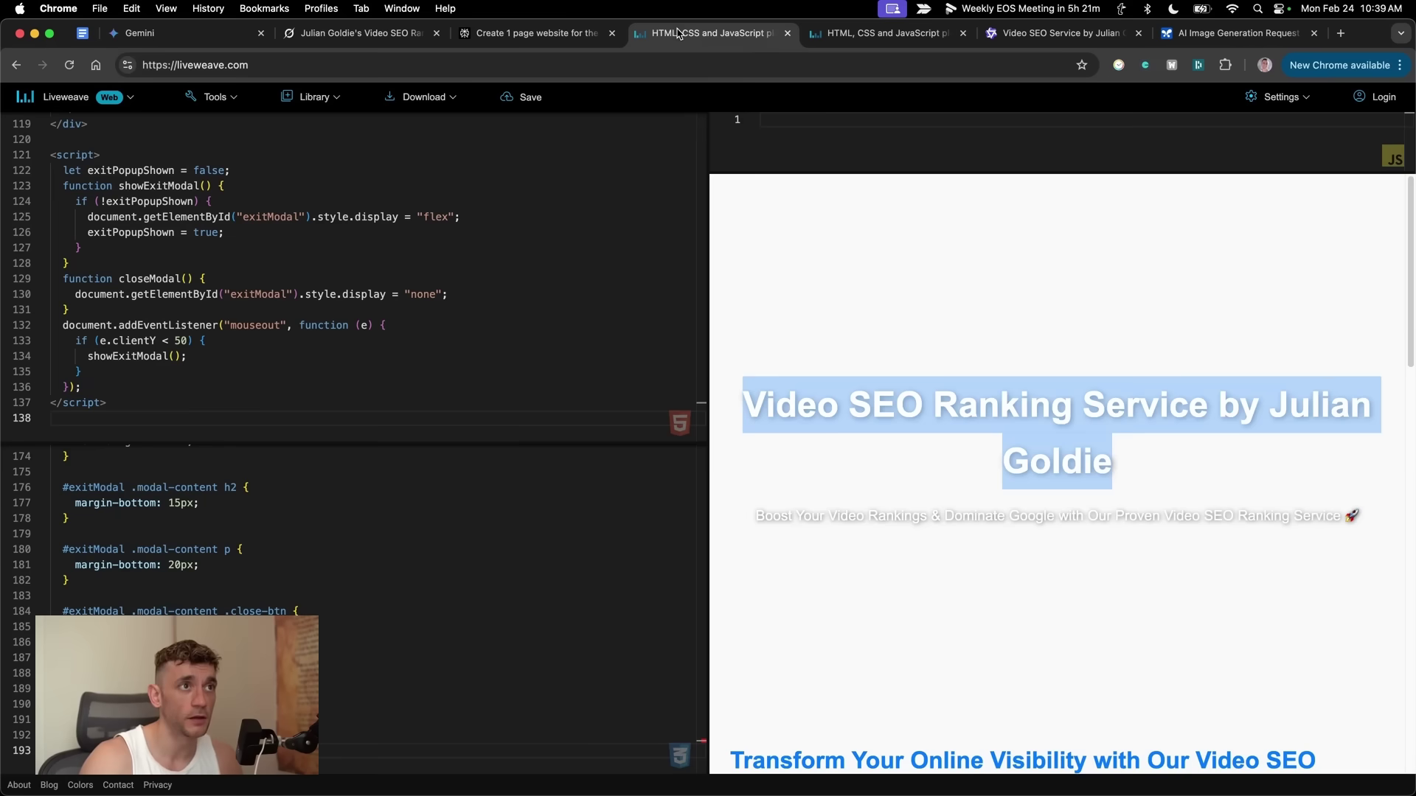
{"action": "left_click", "coordinate": [1034, 467]}
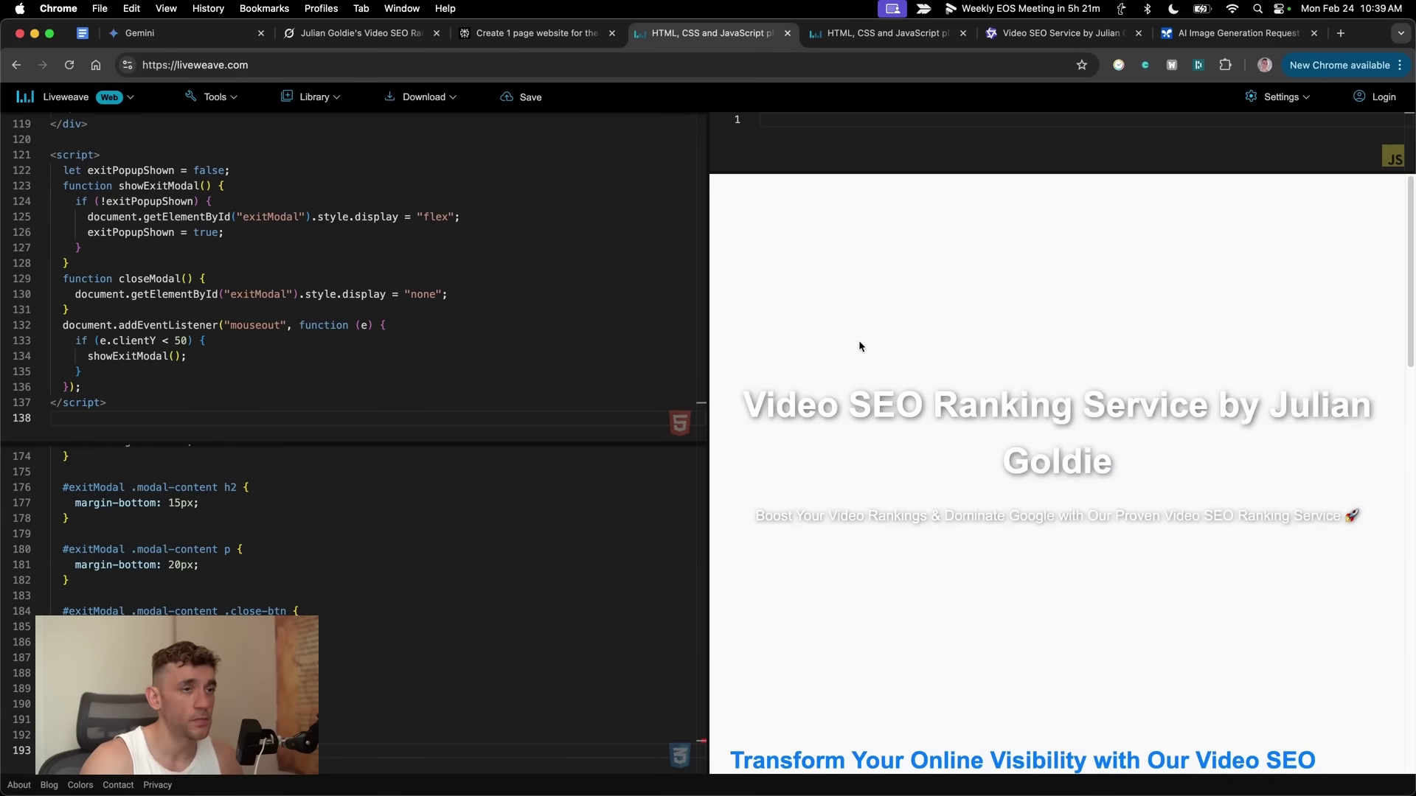
{"action": "scroll", "coordinate": [946, 535], "scroll_direction": "down", "scroll_amount": 3}
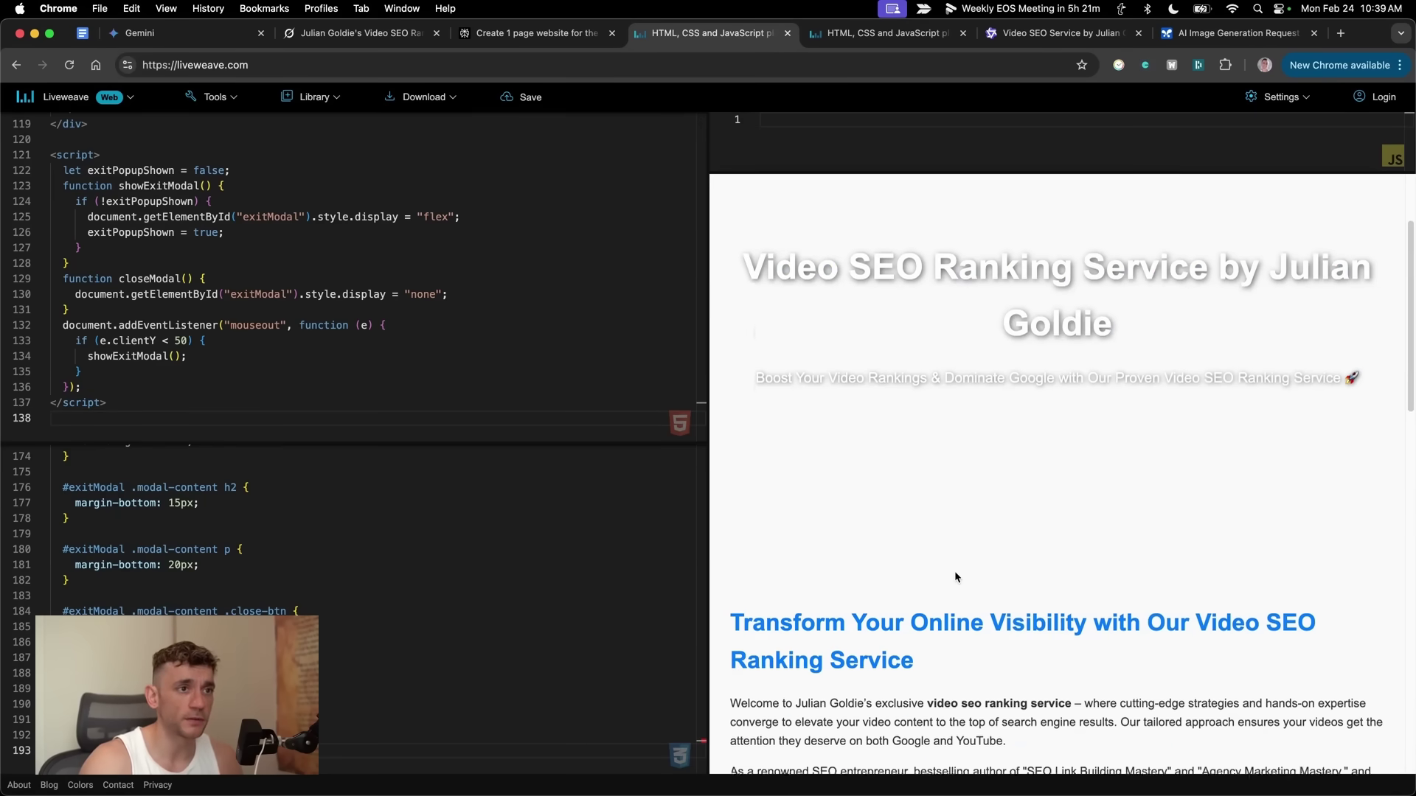
{"action": "scroll", "coordinate": [954, 576], "scroll_direction": "down", "scroll_amount": 20}
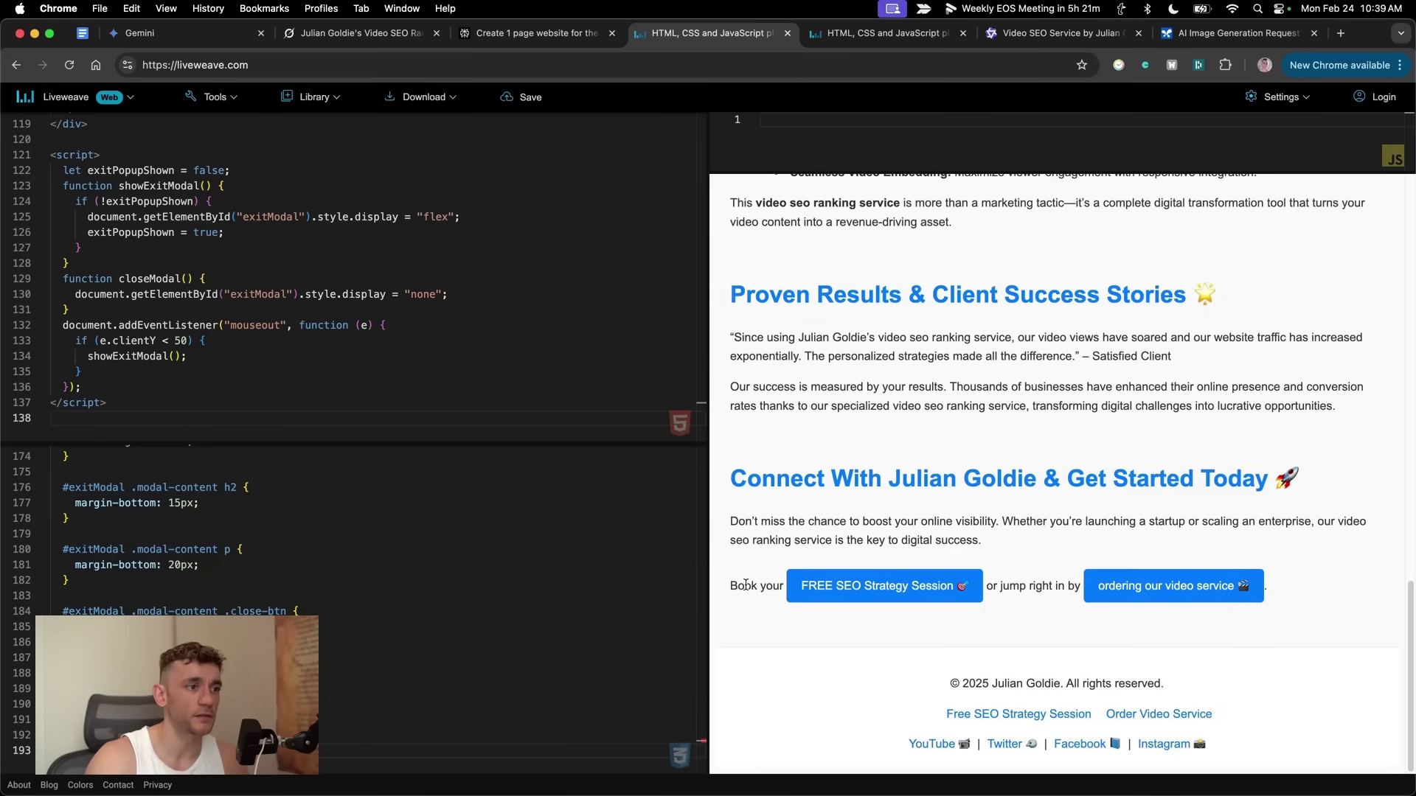
{"action": "scroll", "coordinate": [746, 584], "scroll_direction": "up", "scroll_amount": 20}
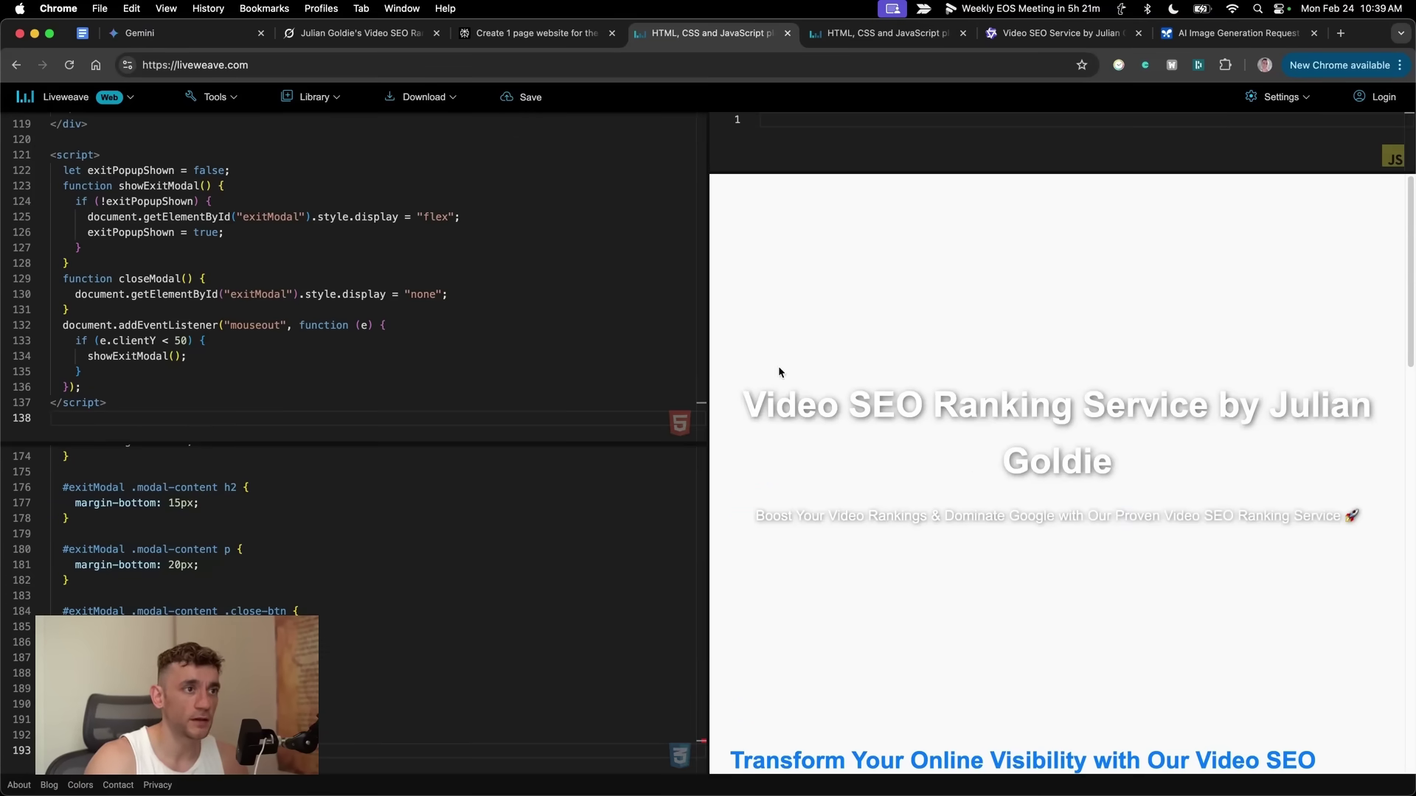
{"action": "left_click_drag", "start_coordinate": [753, 383], "coordinate": [1185, 454]}
{"action": "triple_click", "coordinate": [1032, 423]}
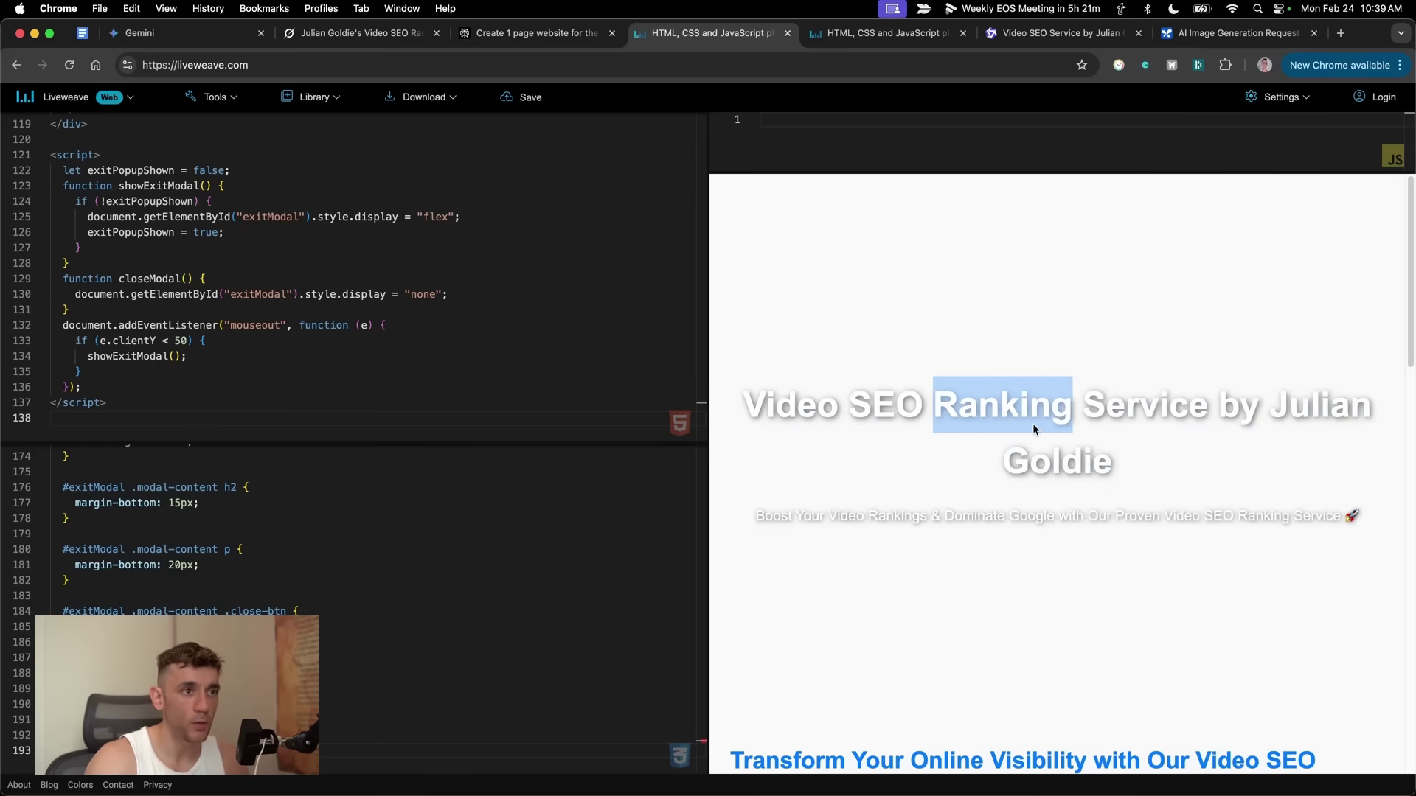
{"action": "left_click", "coordinate": [1048, 292]}
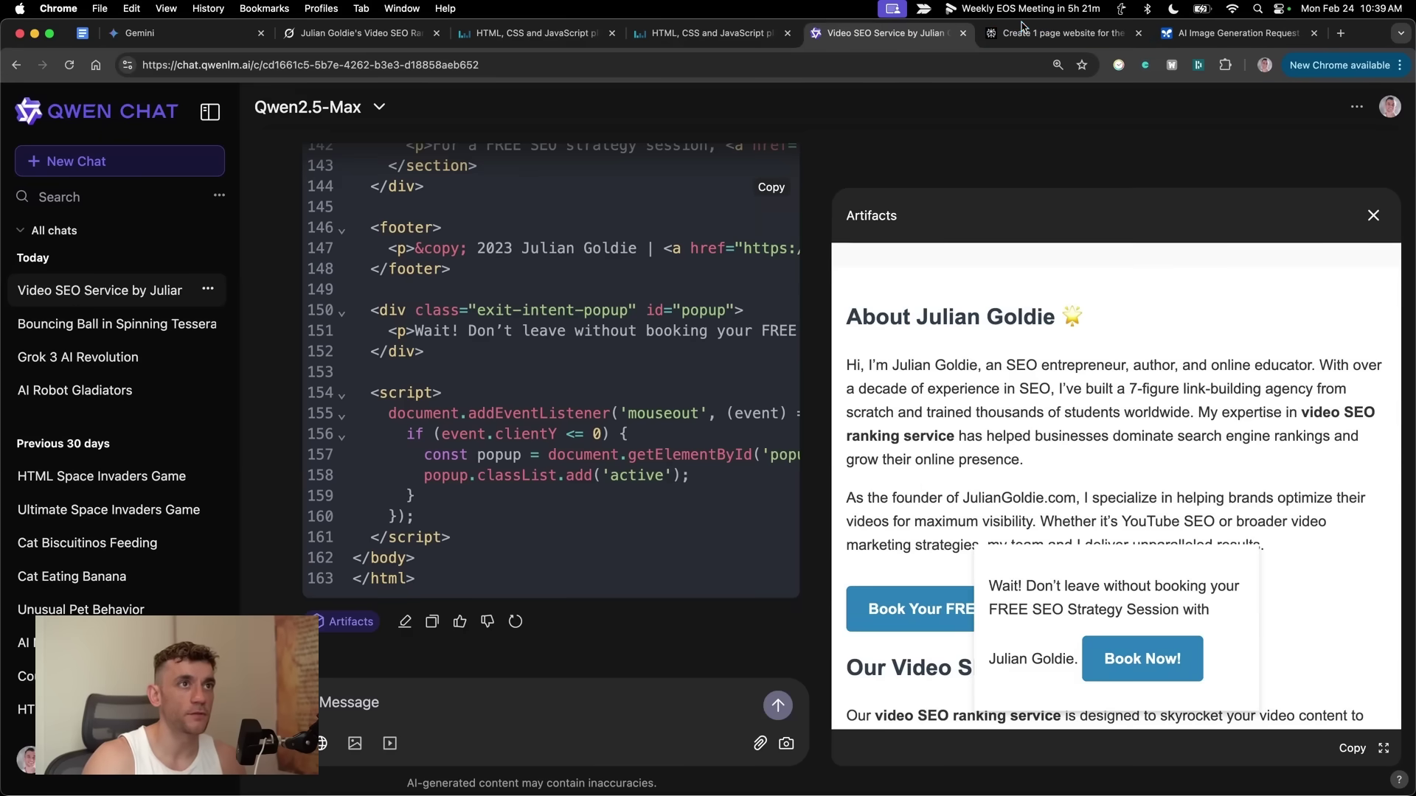
Step: Scroll Grok 3's complete code and SEO notes, highlighting the Complete Code heading, then open Liveweave
{"action": "left_click", "coordinate": [1024, 33]}
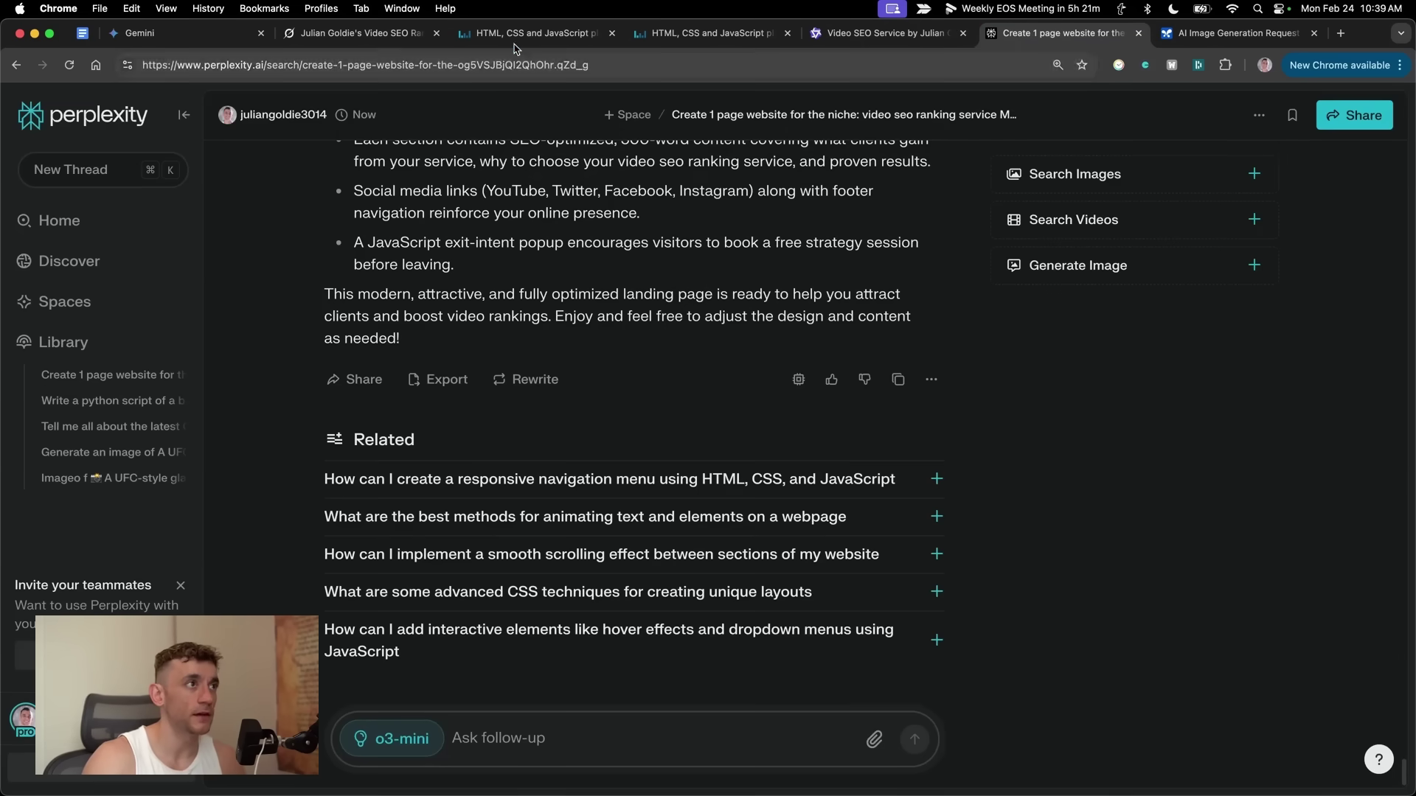
{"action": "left_click", "coordinate": [365, 33]}
{"action": "scroll", "coordinate": [940, 479], "scroll_direction": "up", "scroll_amount": 10}
{"action": "scroll", "coordinate": [940, 479], "scroll_direction": "up", "scroll_amount": 20}
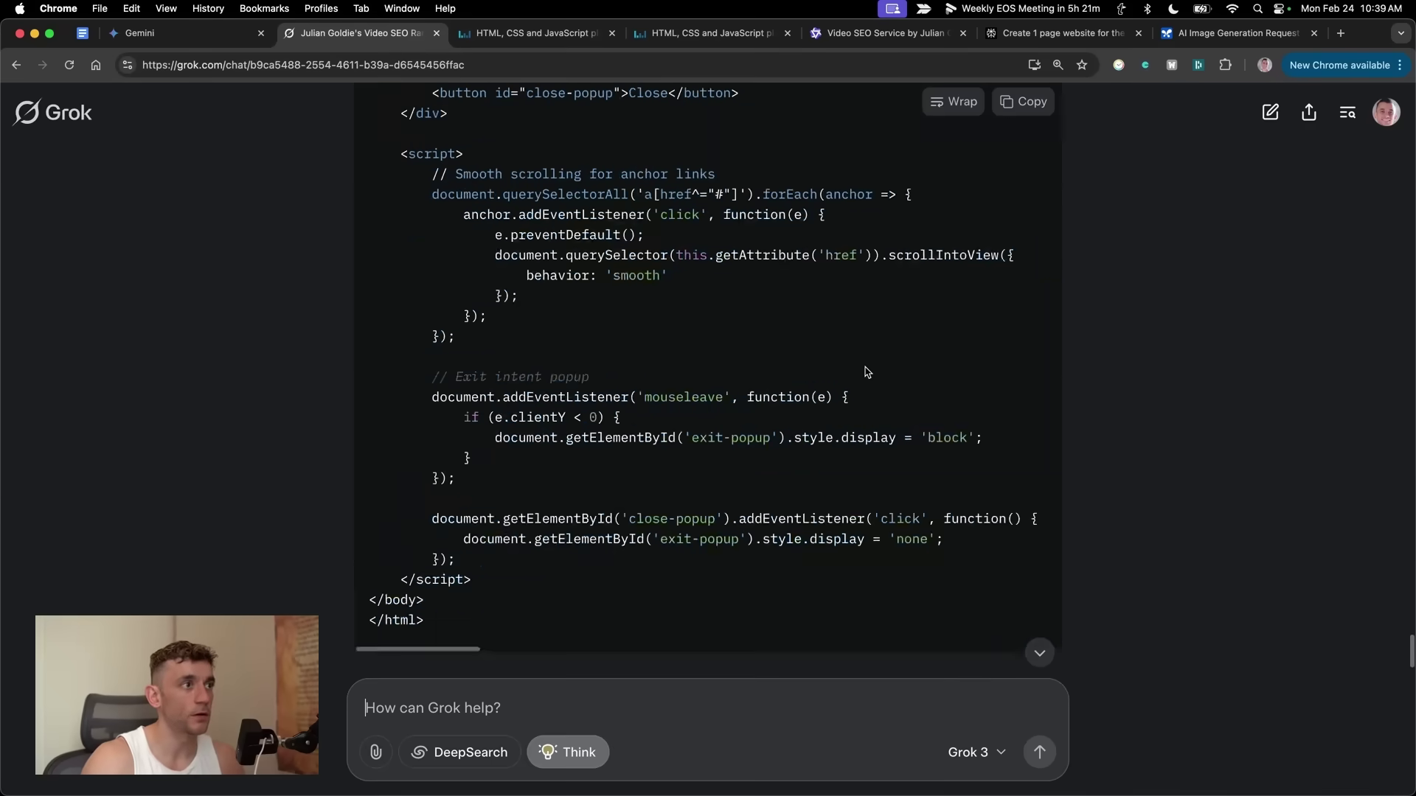
{"action": "scroll", "coordinate": [839, 331], "scroll_direction": "up", "scroll_amount": 20}
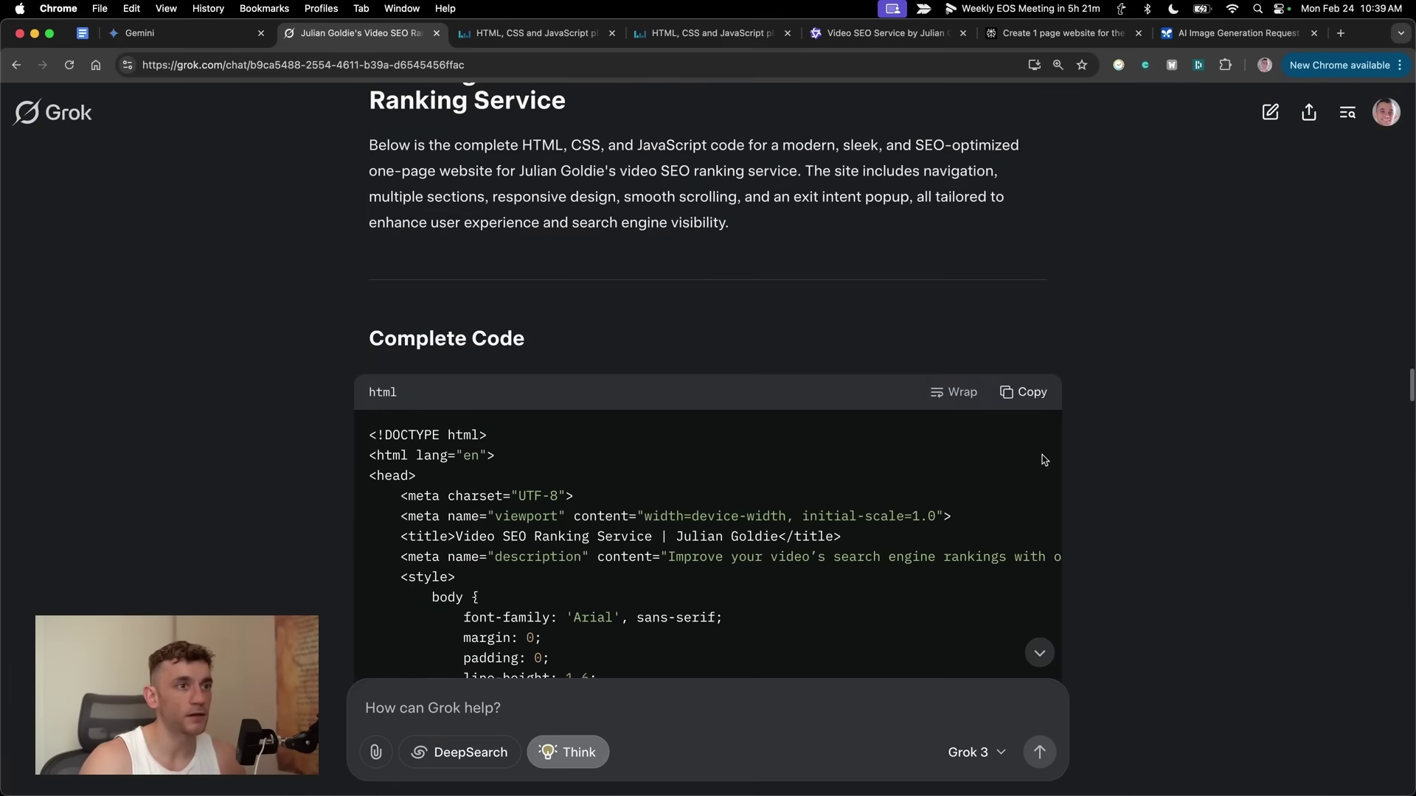
{"action": "left_click_drag", "start_coordinate": [350, 345], "coordinate": [627, 344]}
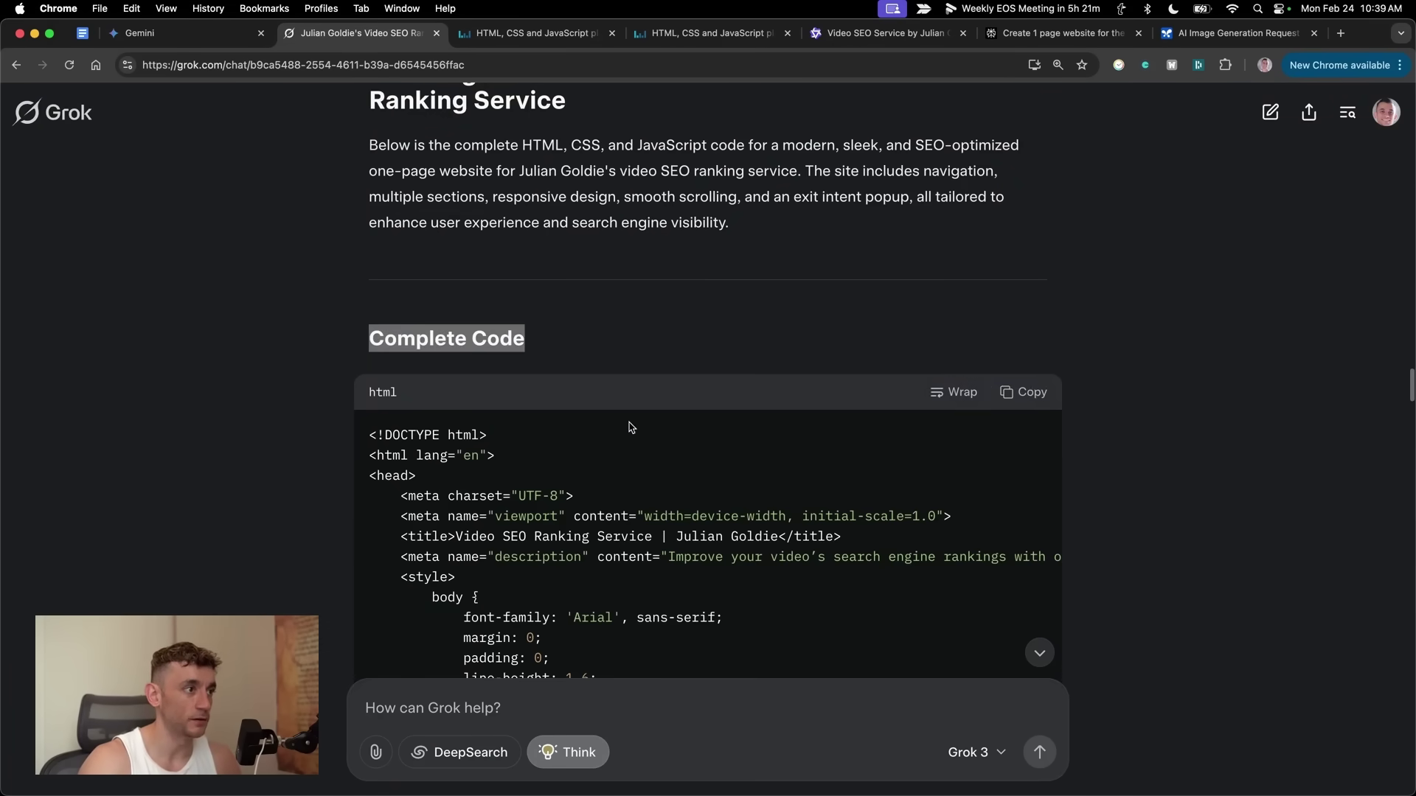
{"action": "scroll", "coordinate": [631, 427], "scroll_direction": "down", "scroll_amount": 20}
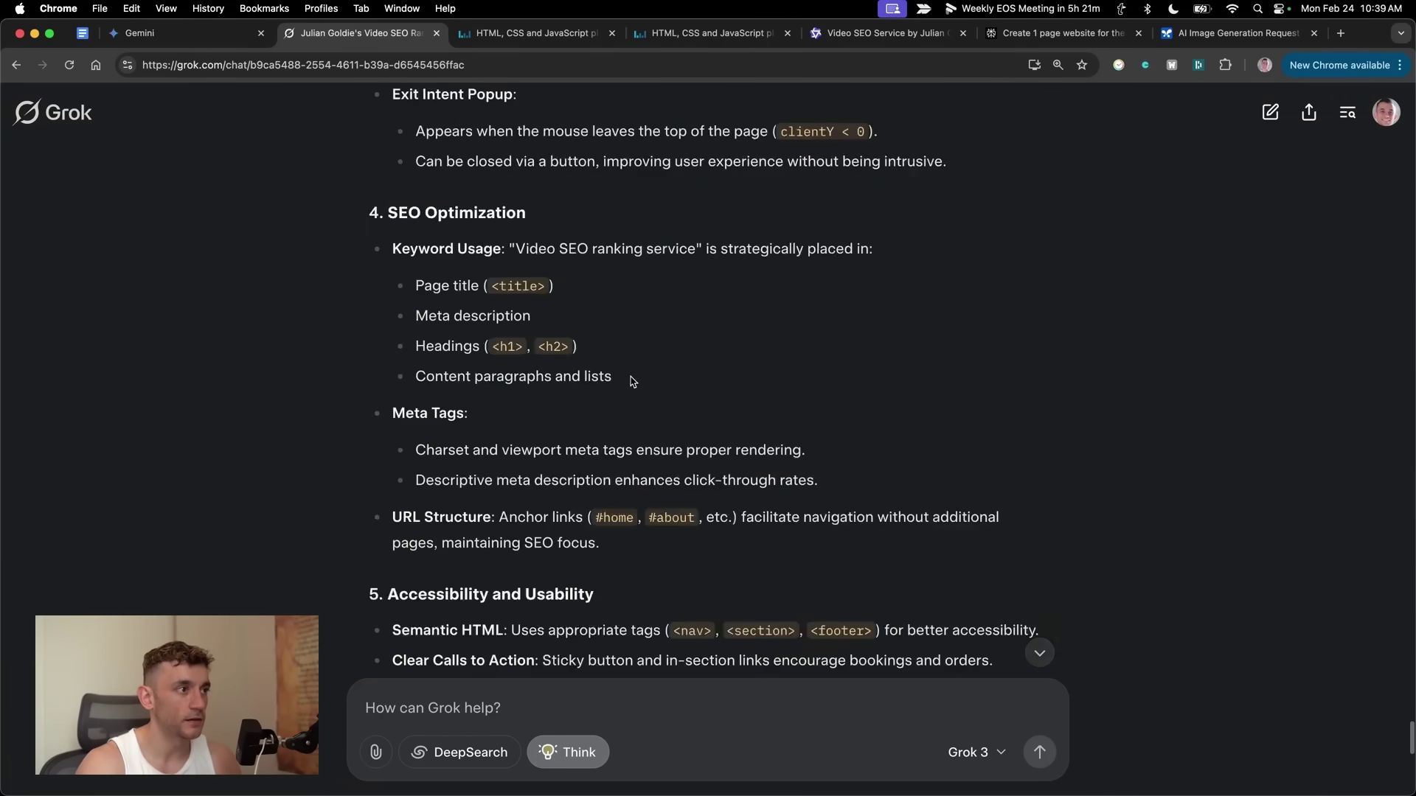
{"action": "scroll", "coordinate": [632, 381], "scroll_direction": "down", "scroll_amount": 10}
{"action": "key", "text": "ctrl+Tab"}
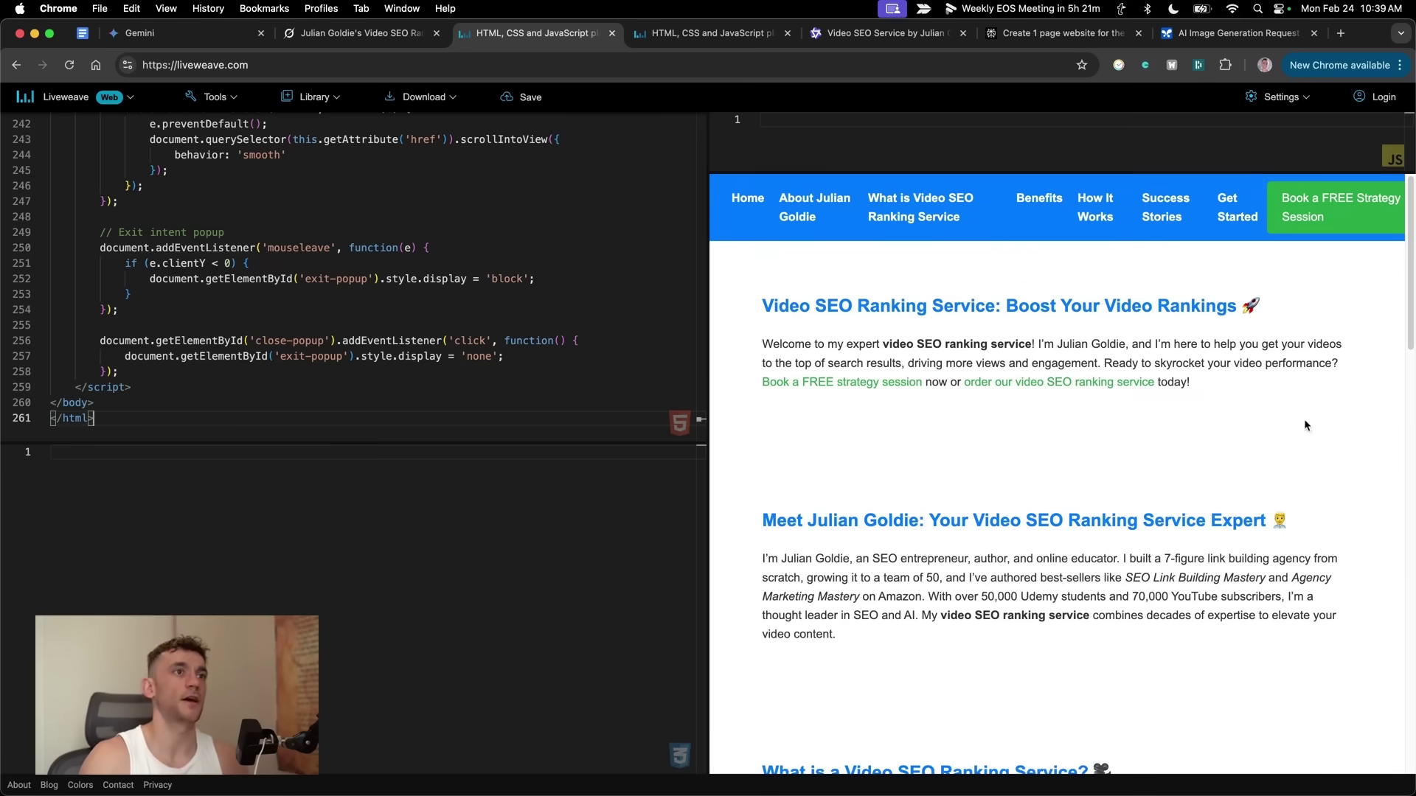
Step: Scroll the Liveweave preview and move the second Liveweave page among the tabs
{"action": "mouse_move", "coordinate": [1024, 286]}
{"action": "scroll", "coordinate": [1264, 483], "scroll_direction": "down", "scroll_amount": 15}
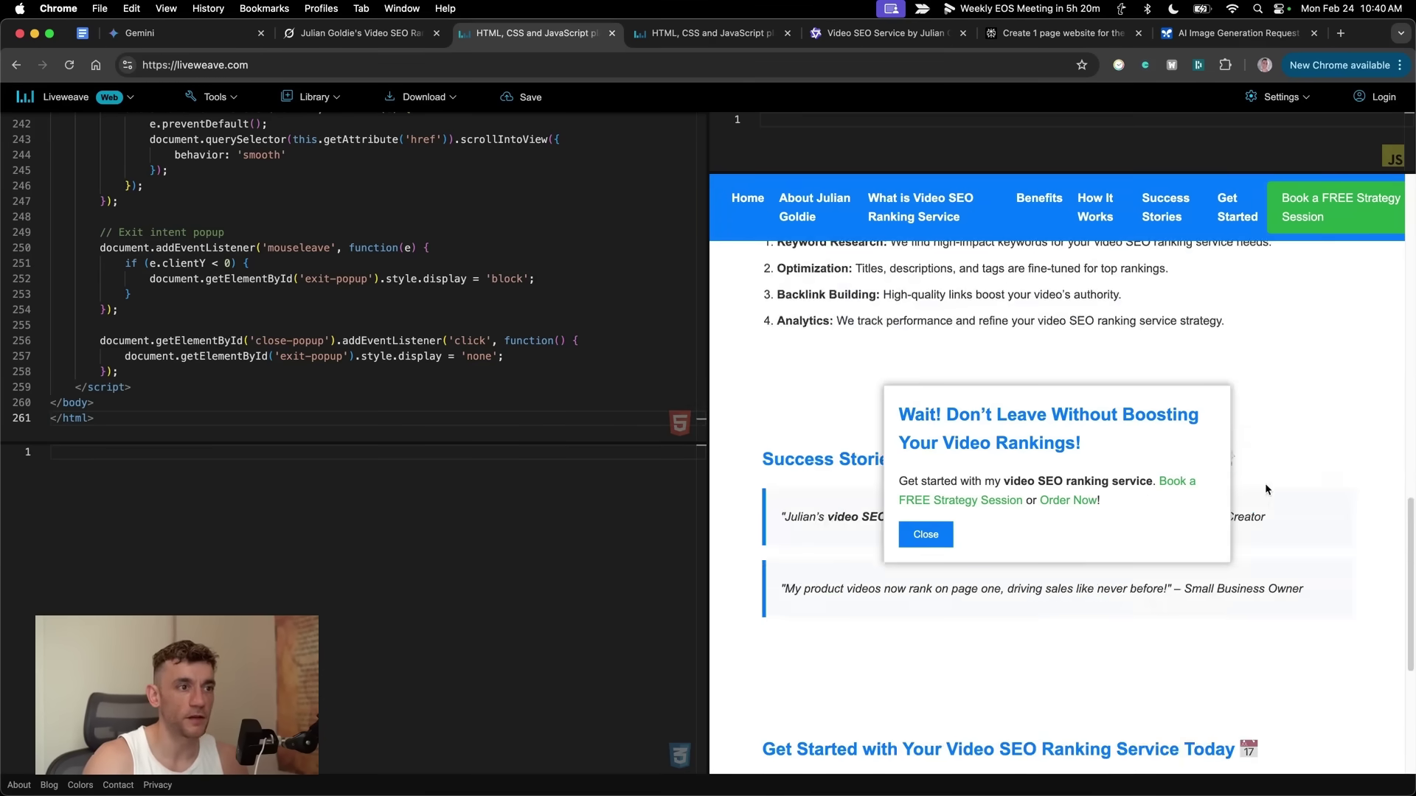
{"action": "scroll", "coordinate": [1265, 488], "scroll_direction": "down", "scroll_amount": 5}
{"action": "scroll", "coordinate": [1243, 378], "scroll_direction": "up", "scroll_amount": 20}
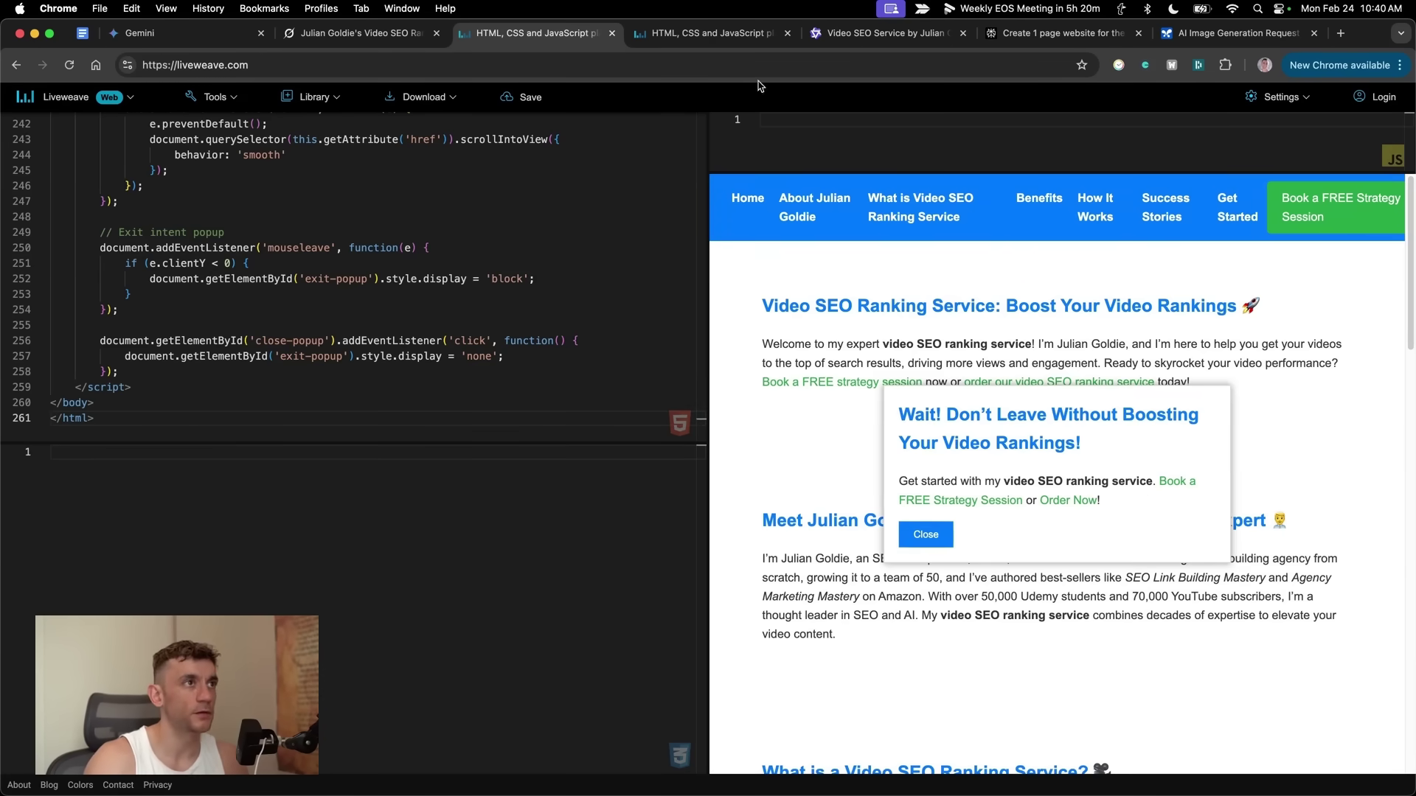
{"action": "left_click_drag", "start_coordinate": [712, 33], "coordinate": [509, 35]}
{"action": "scroll", "coordinate": [874, 532], "scroll_direction": "down", "scroll_amount": 10}
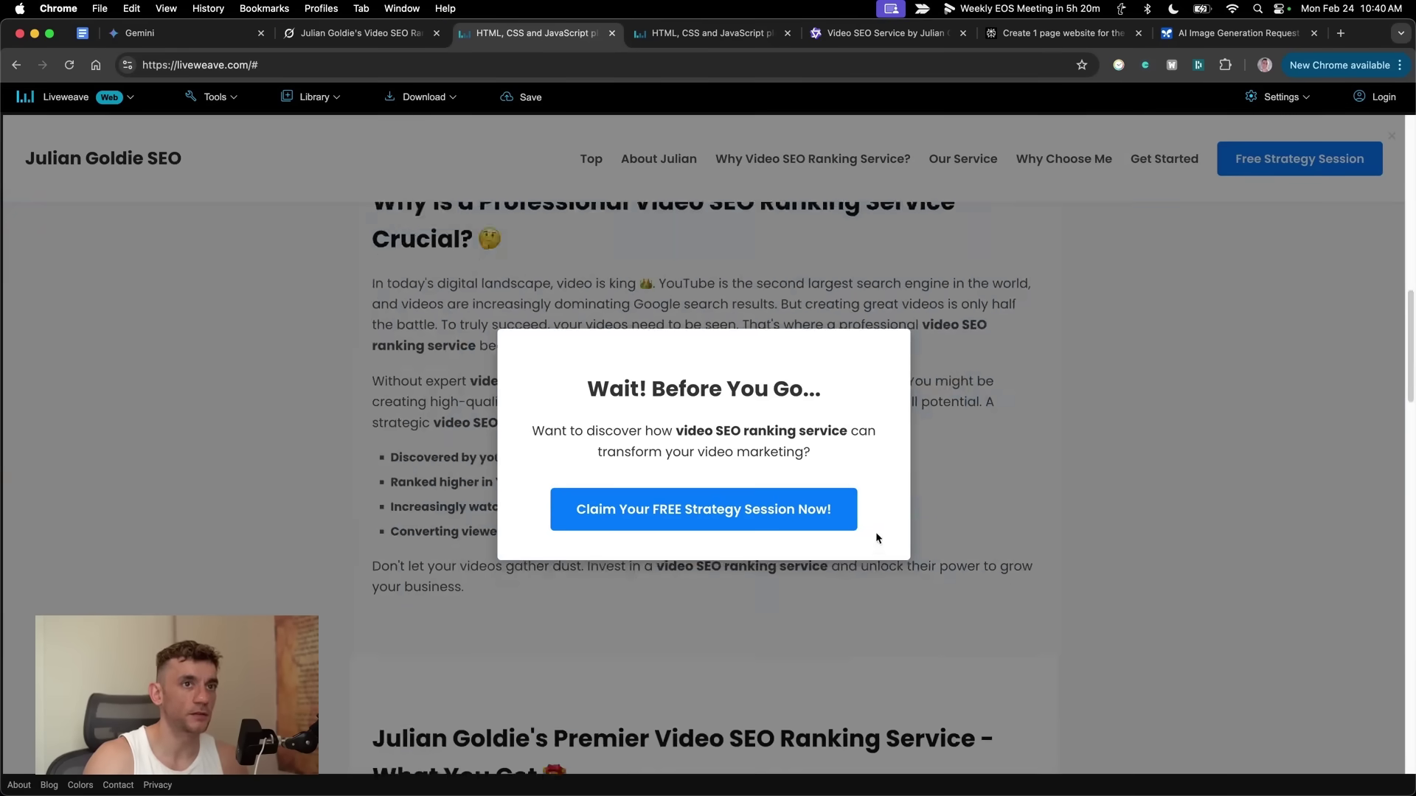
{"action": "scroll", "coordinate": [874, 532], "scroll_direction": "up", "scroll_amount": 8}
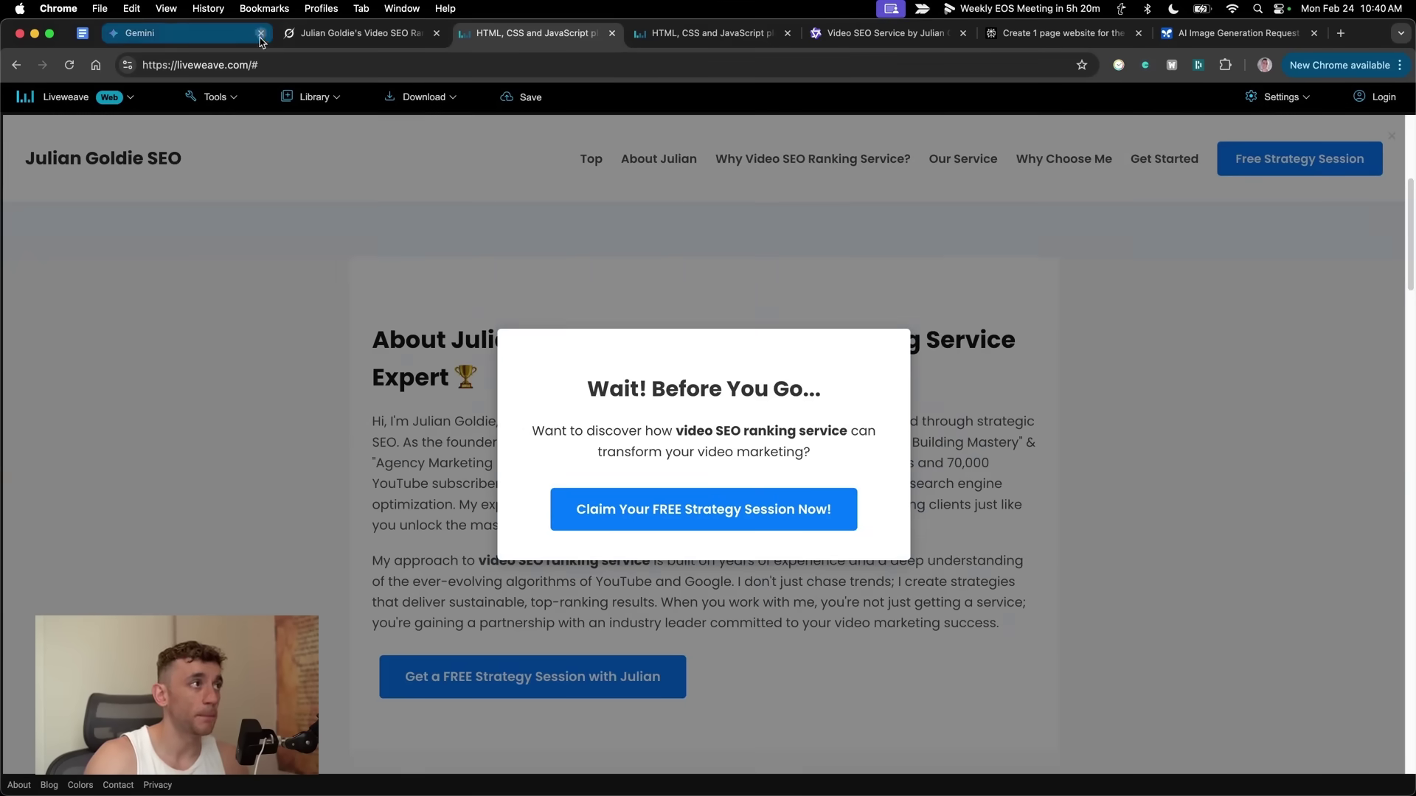
Step: Return to Gemini's website code answer, scroll to its closing tips, then go to Google AI Studio
{"action": "left_click", "coordinate": [183, 35]}
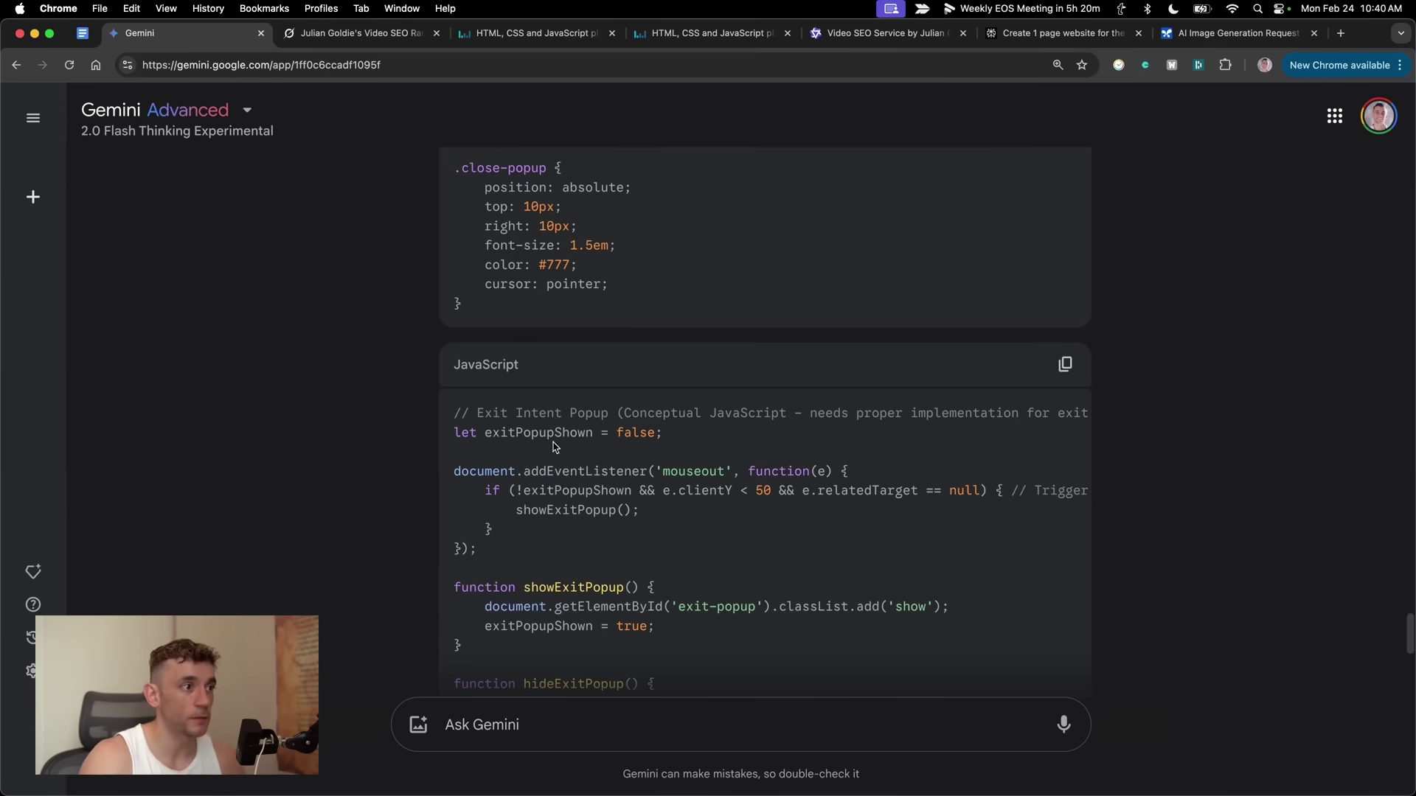
{"action": "scroll", "coordinate": [555, 447], "scroll_direction": "down", "scroll_amount": 15}
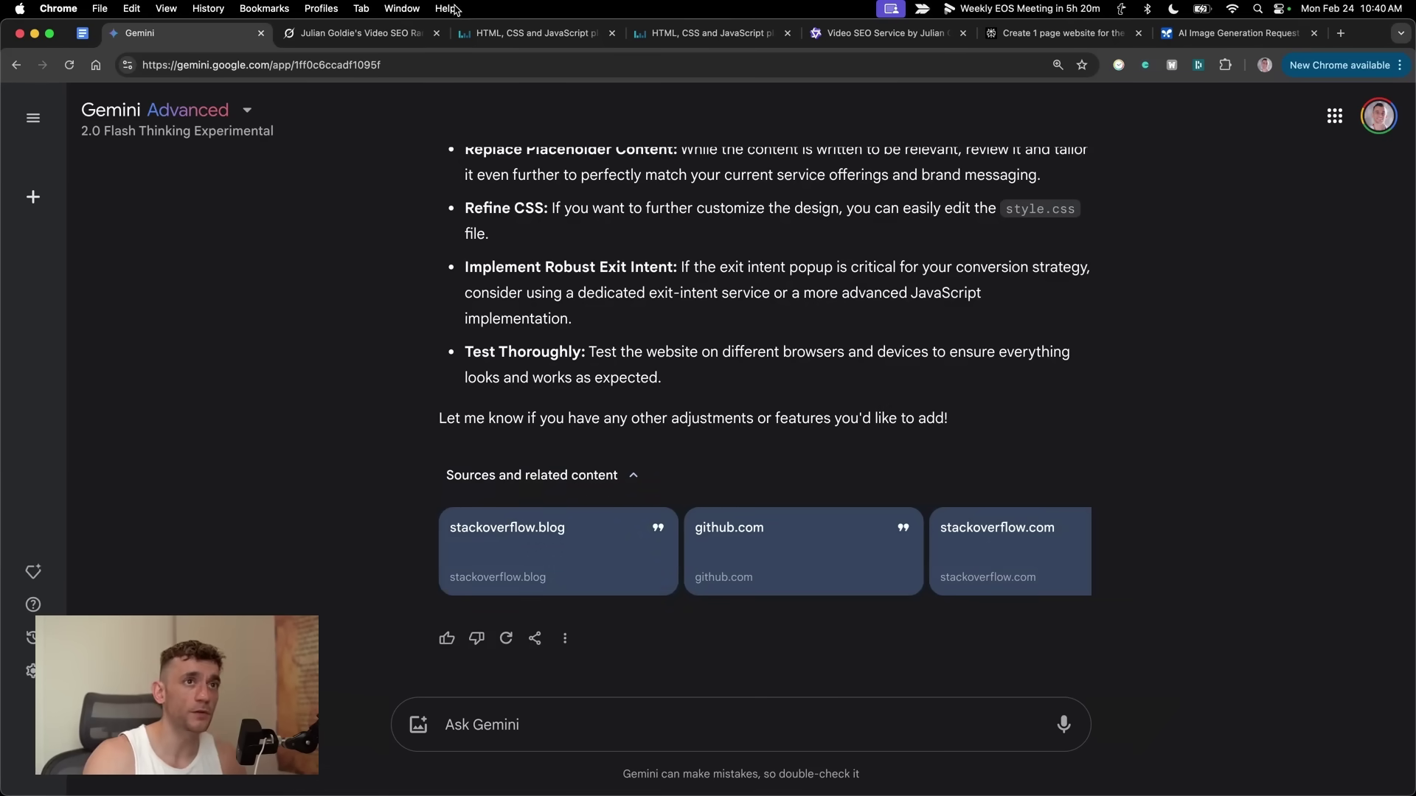
{"action": "left_click", "coordinate": [1173, 42]}
Step: Create a new AI Studio prompt on Gemini 2.0 Flash Thinking Experimental 01-21, then return to Gemini
{"action": "left_click", "coordinate": [111, 225]}
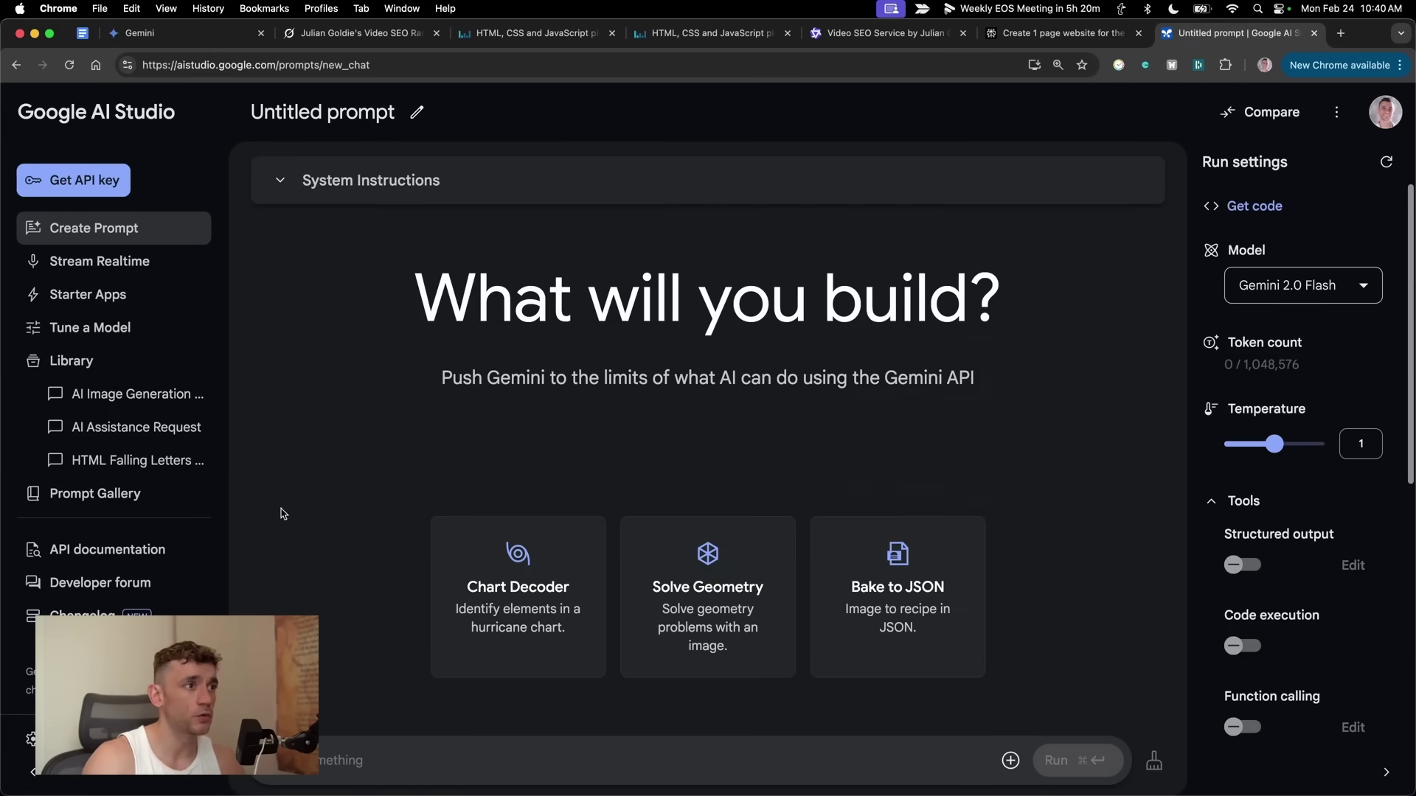
{"action": "left_click", "coordinate": [1244, 298]}
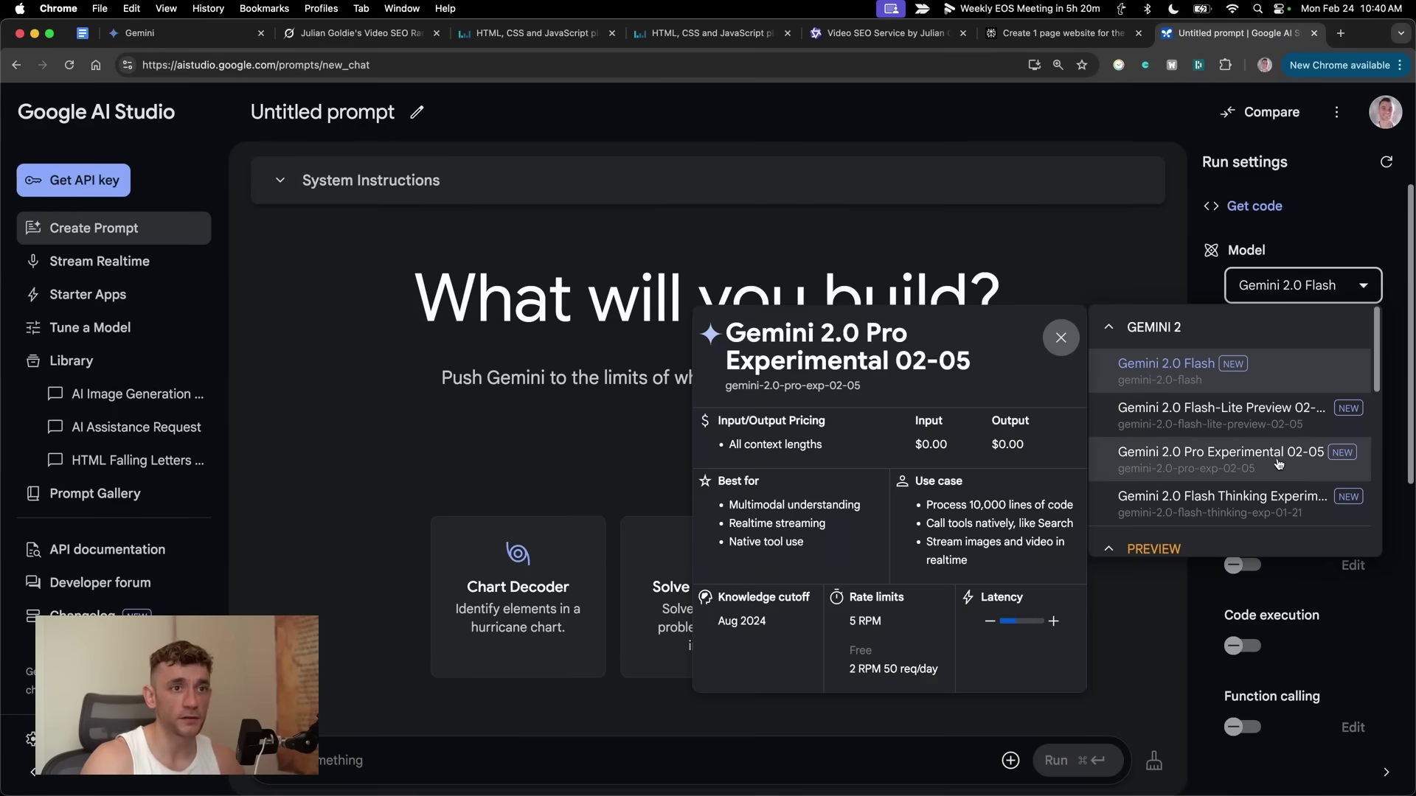
{"action": "mouse_move", "coordinate": [1300, 507]}
{"action": "mouse_move", "coordinate": [1249, 454]}
{"action": "scroll", "coordinate": [1247, 419], "scroll_direction": "down", "scroll_amount": 1}
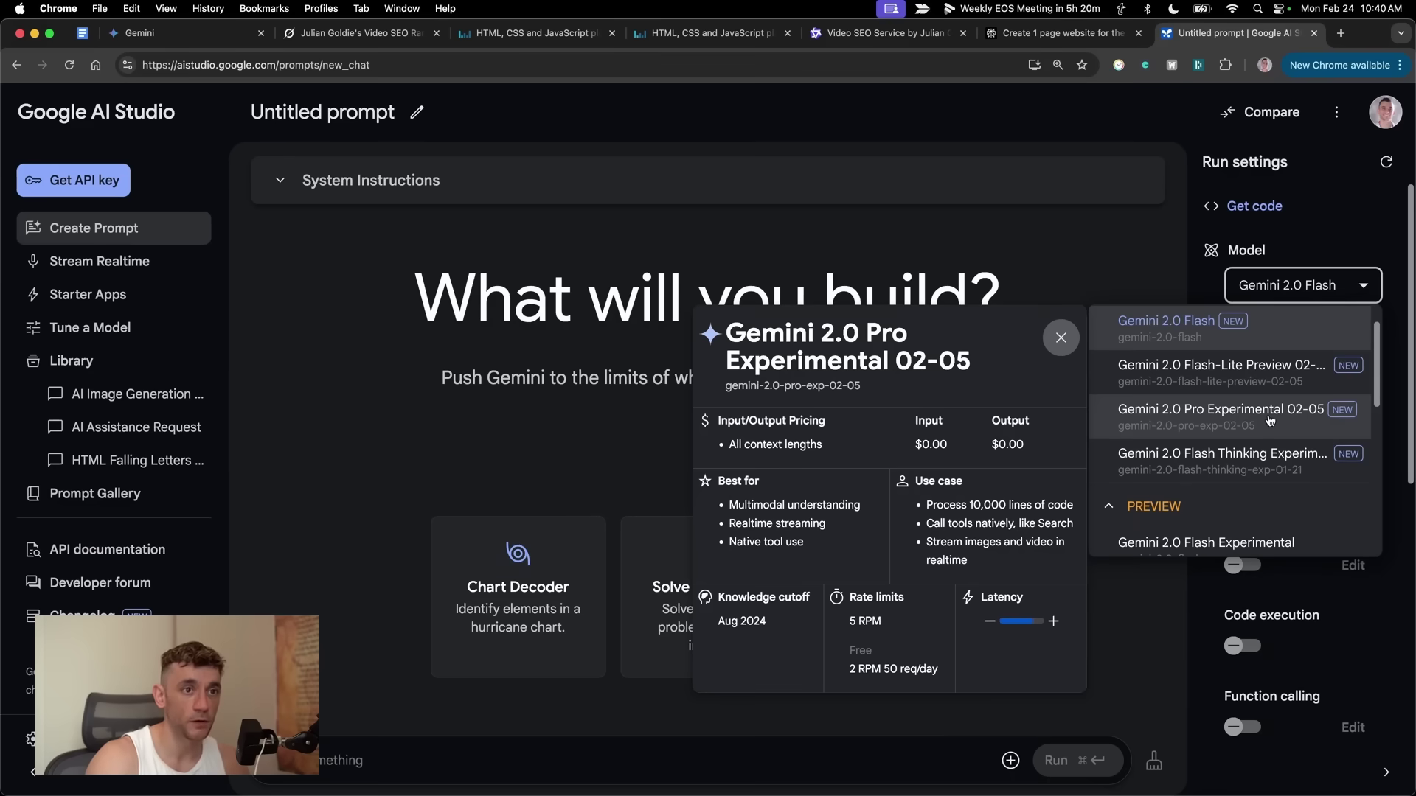
{"action": "left_click", "coordinate": [1263, 416]}
{"action": "left_click", "coordinate": [1301, 298]}
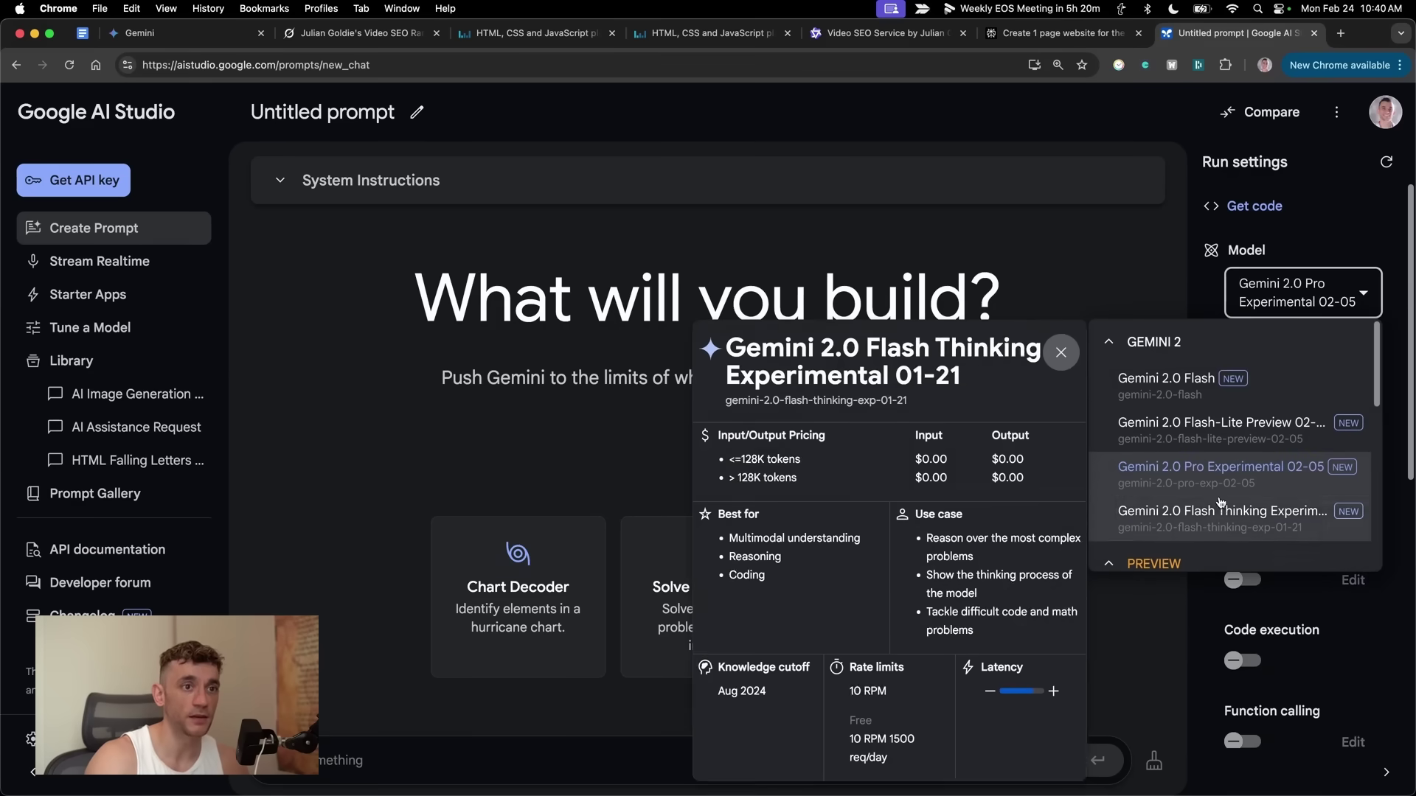
{"action": "left_click", "coordinate": [1253, 526]}
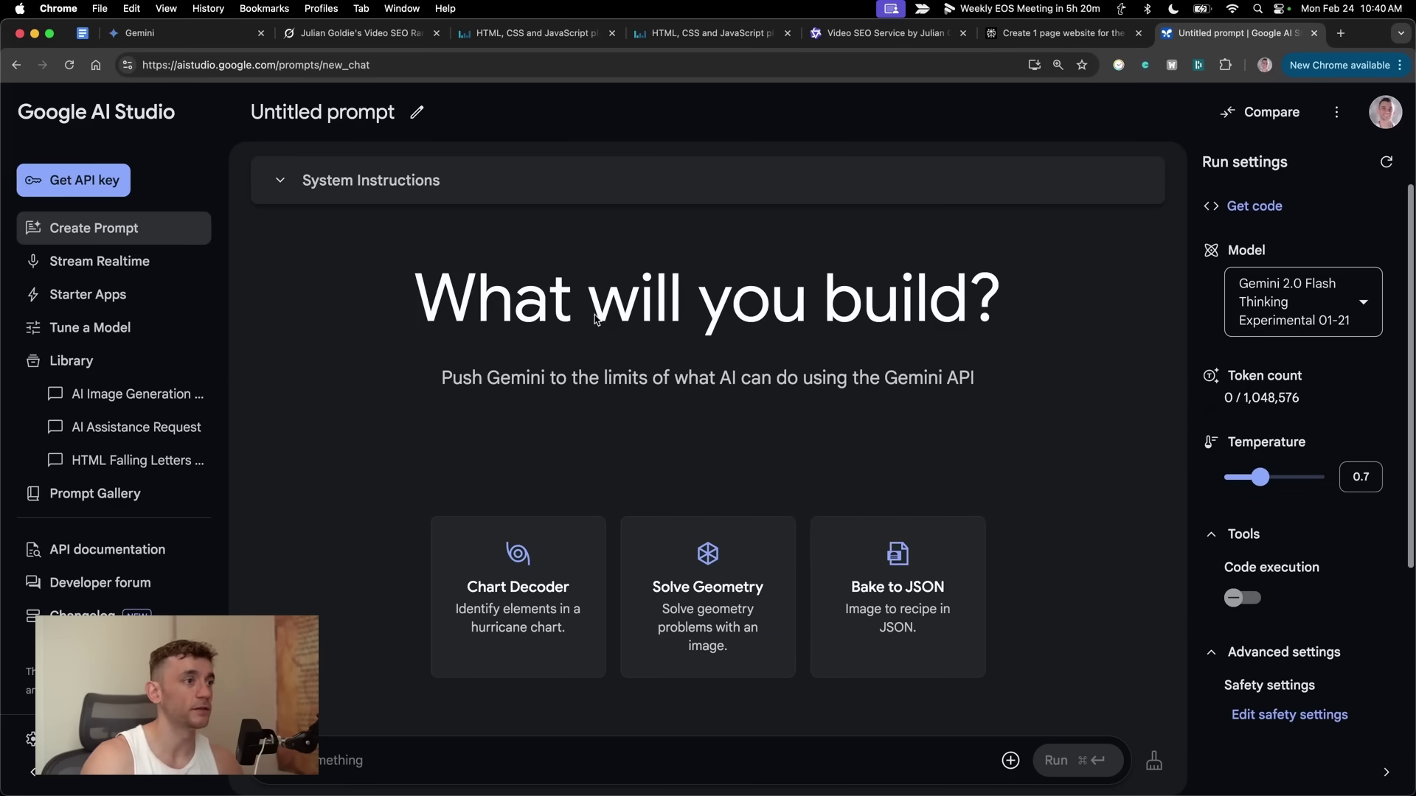
{"action": "left_click", "coordinate": [138, 43]}
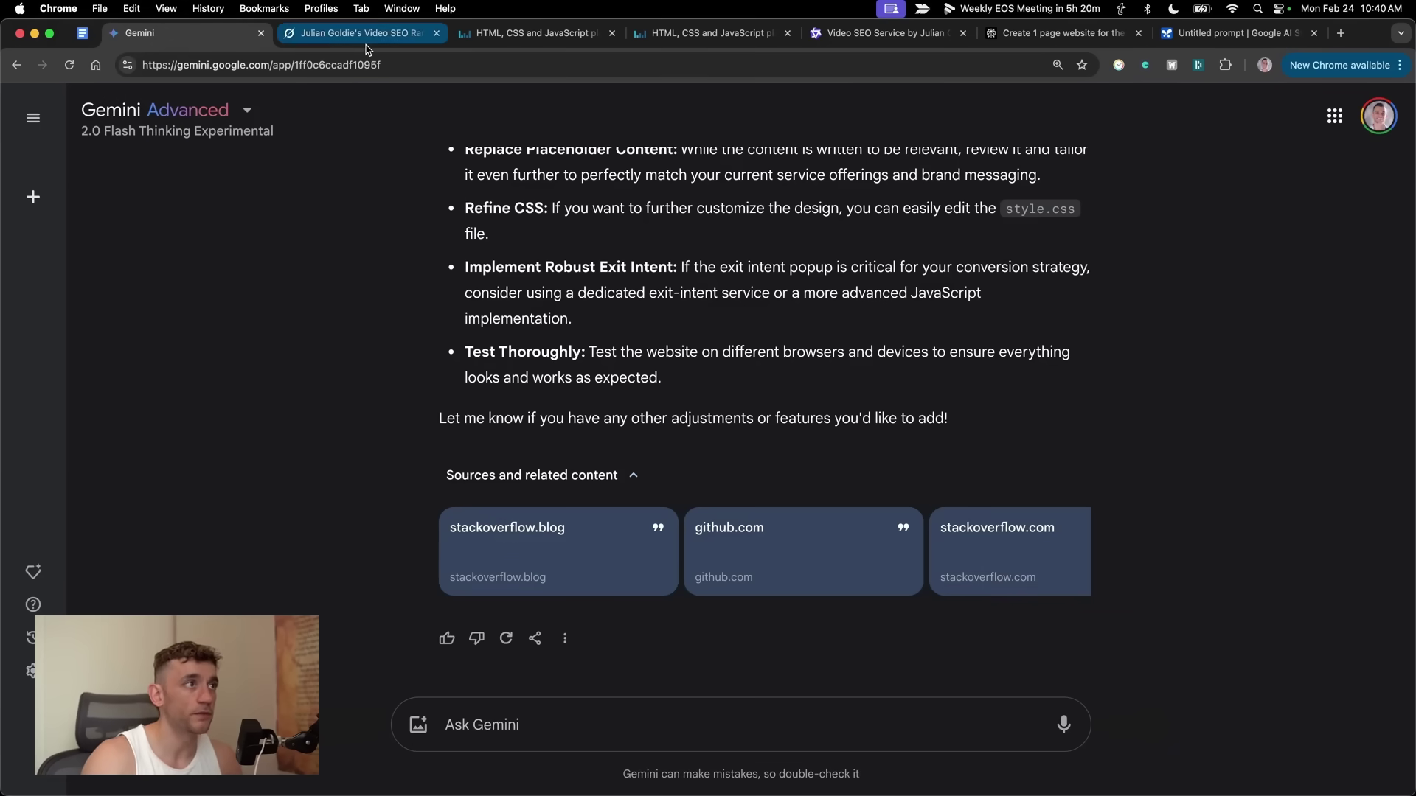
Step: Paste the 'Grok 3 AI SEO' article prompt into an empty Grok conversation and send it
{"action": "left_click", "coordinate": [878, 32]}
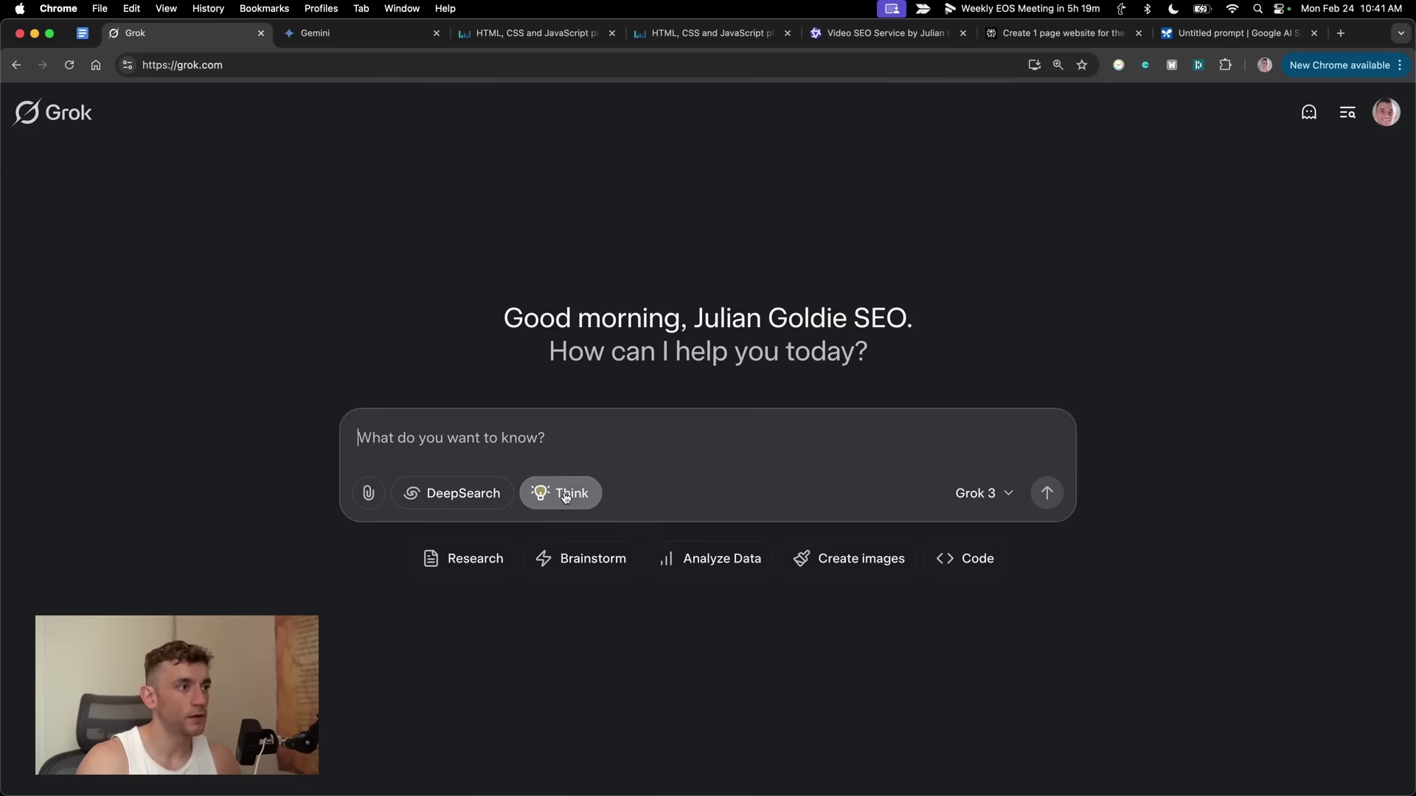
{"action": "left_click", "coordinate": [565, 498]}
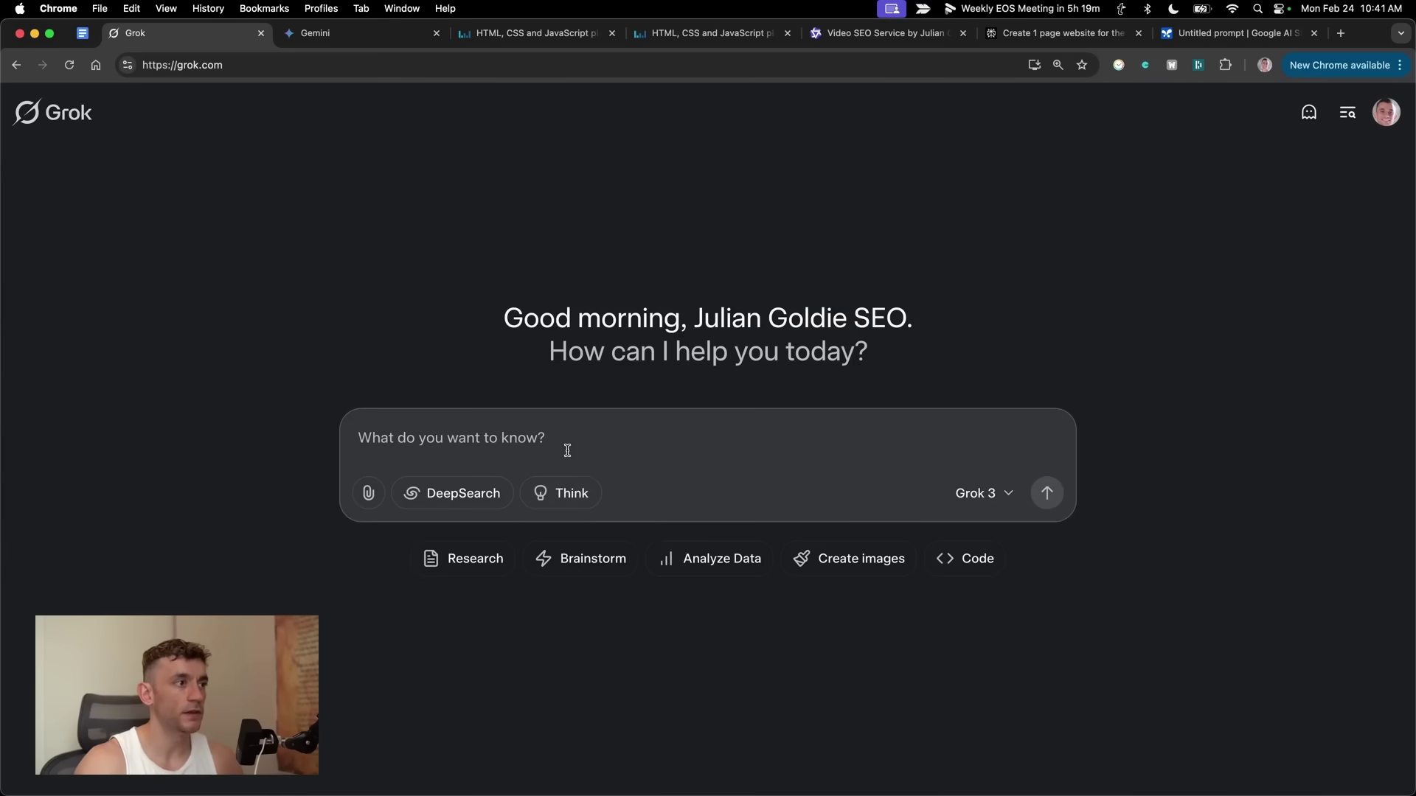
{"action": "key", "text": "super+v"}
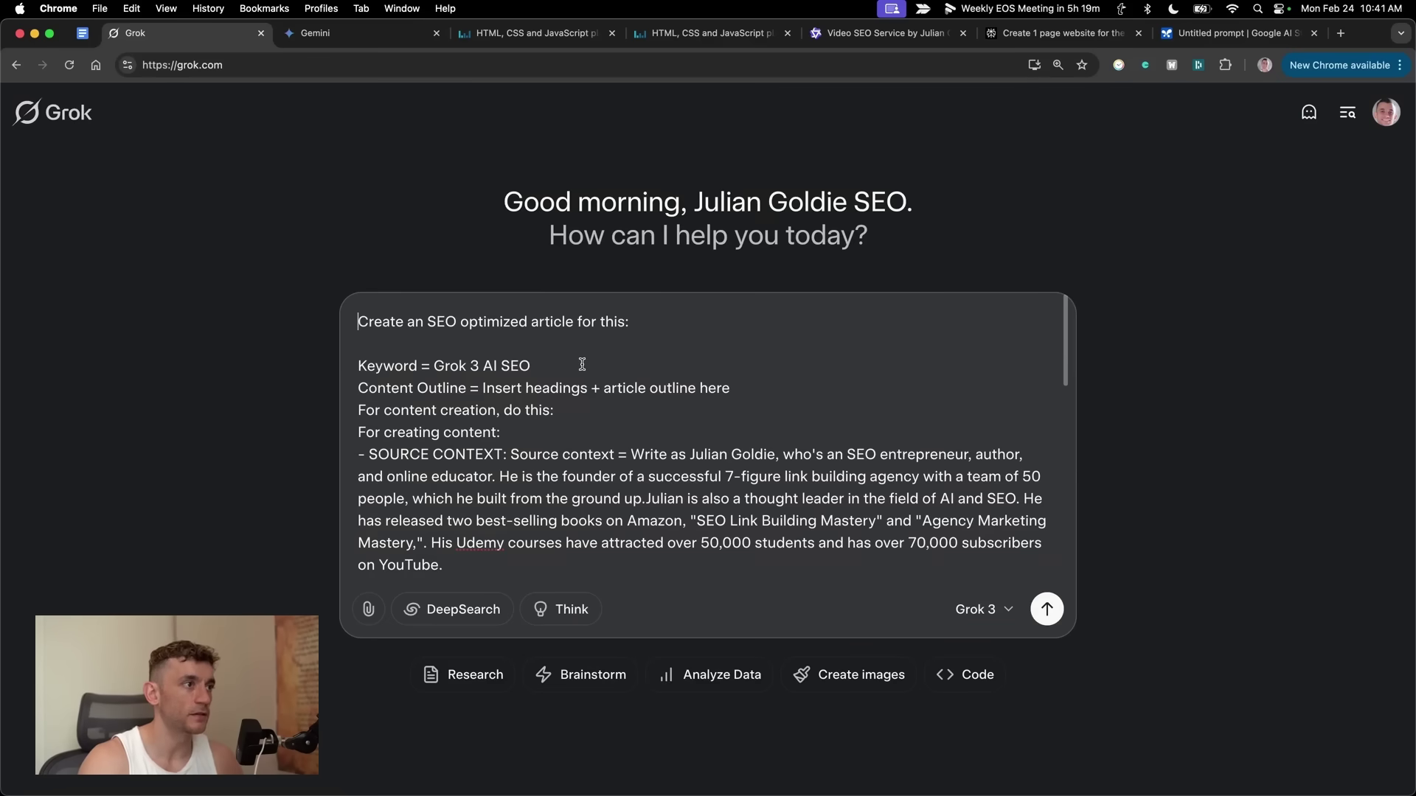
{"action": "key", "text": "super+a"}
{"action": "left_click", "coordinate": [578, 346]}
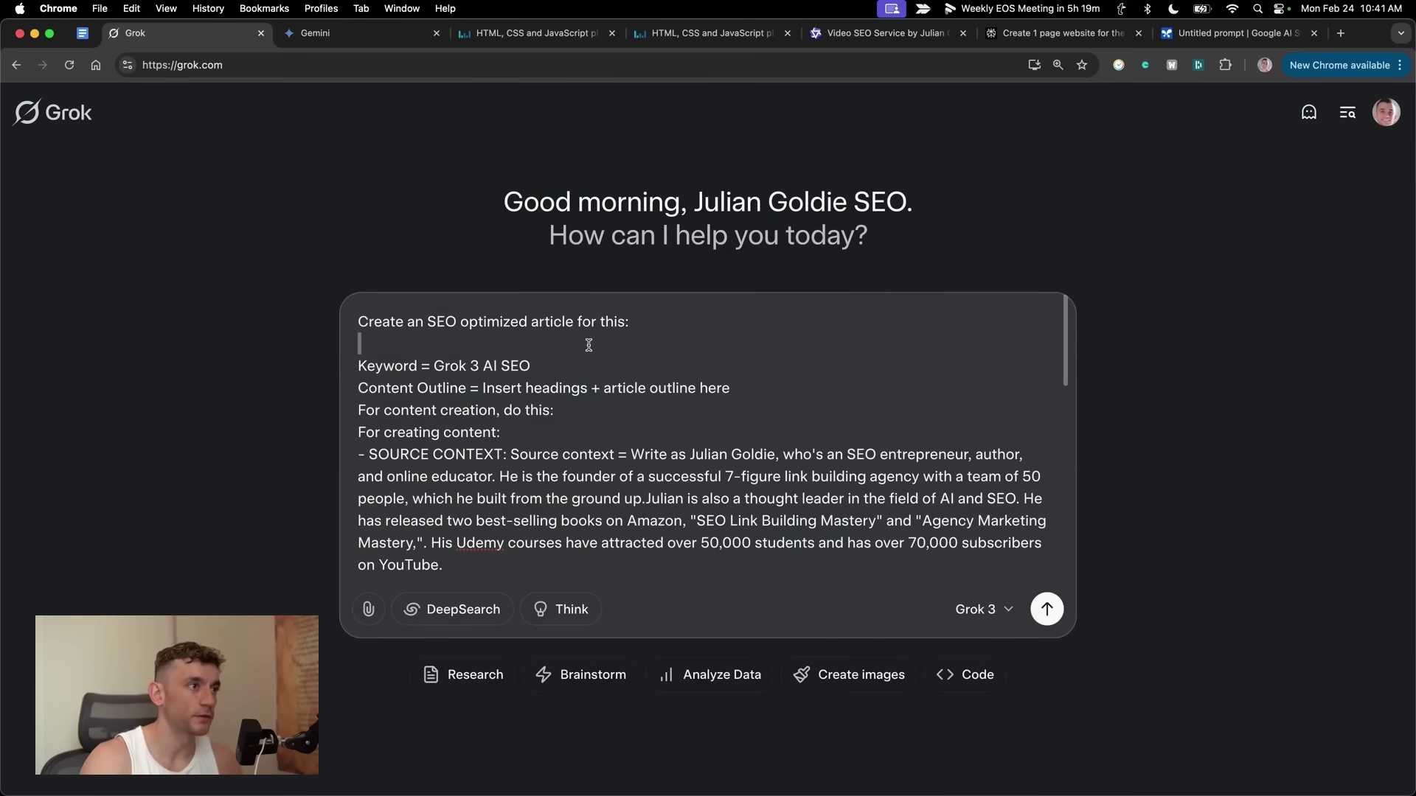
{"action": "key", "text": "super+a"}
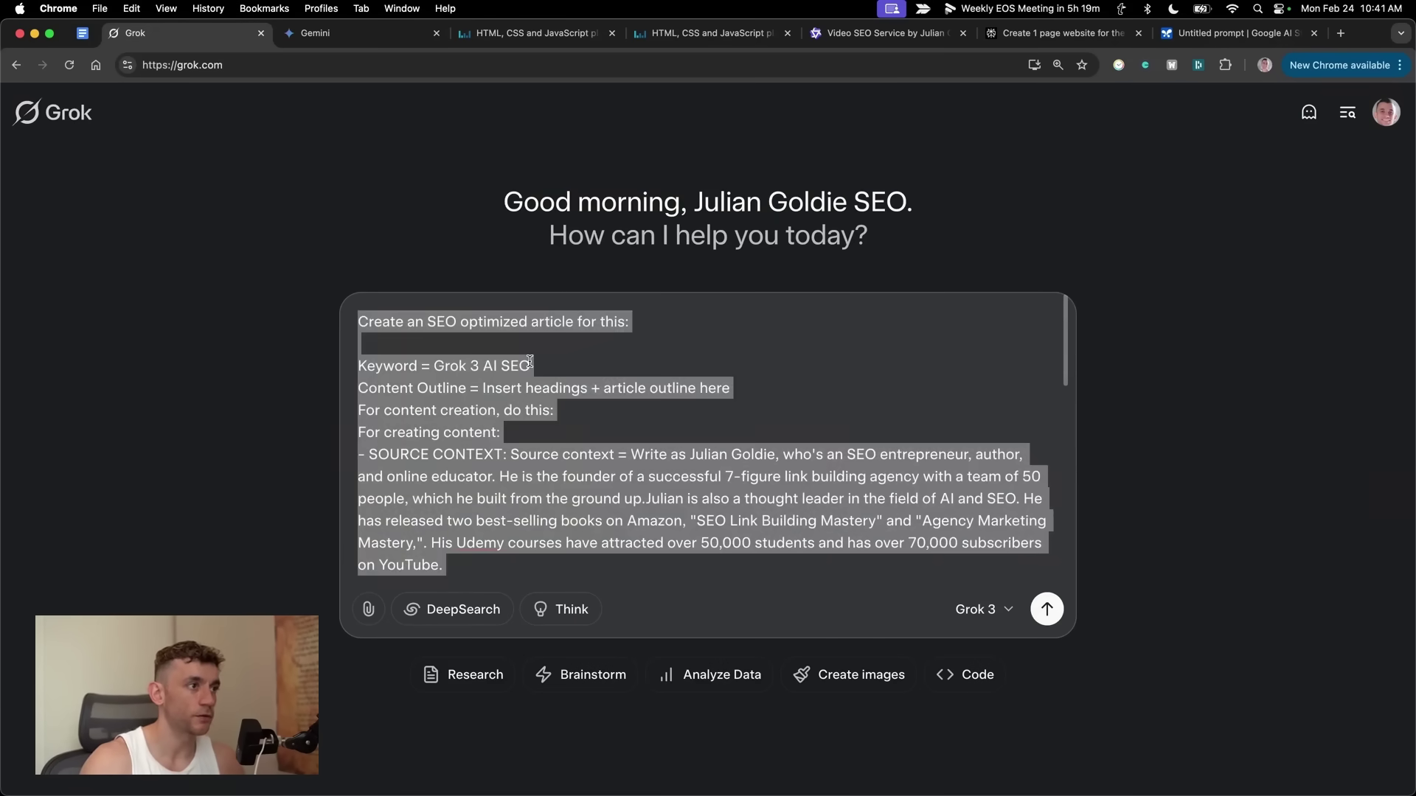
{"action": "key", "text": "Left"}
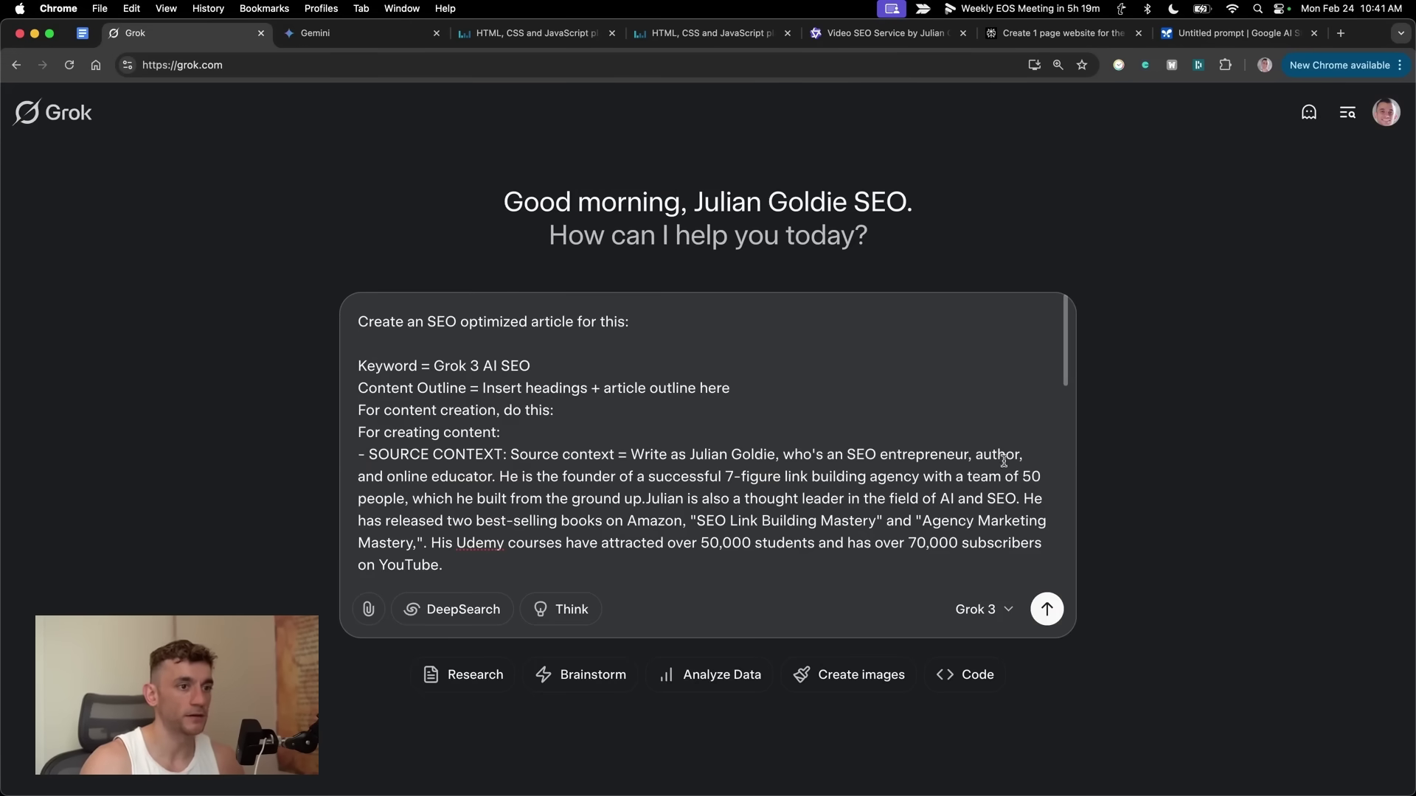
{"action": "left_click", "coordinate": [1047, 609]}
Step: Send the SEO article prompt to Gemini in a fresh 2.0 Flash chat
{"action": "left_click", "coordinate": [324, 33]}
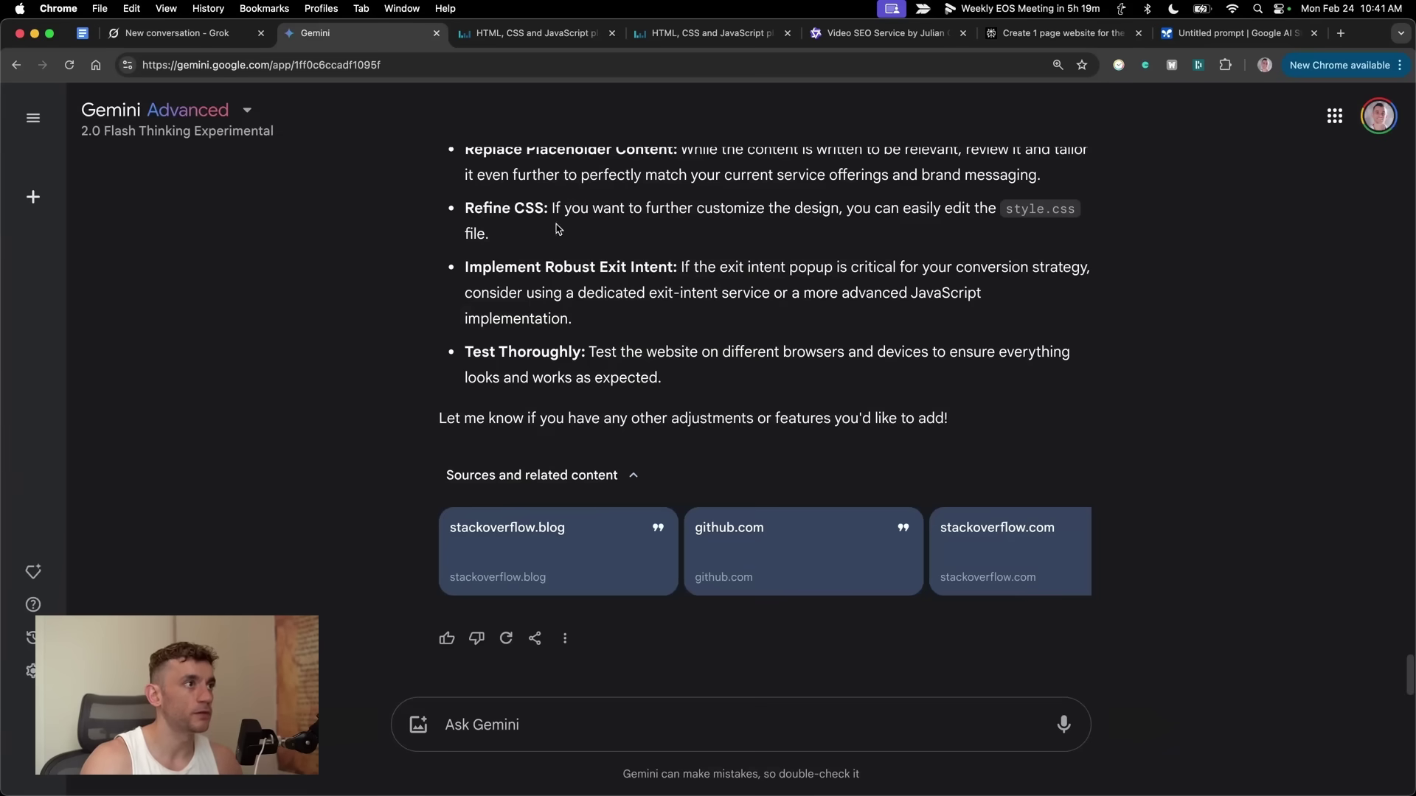
{"action": "left_click", "coordinate": [232, 126]}
{"action": "left_click", "coordinate": [225, 203]}
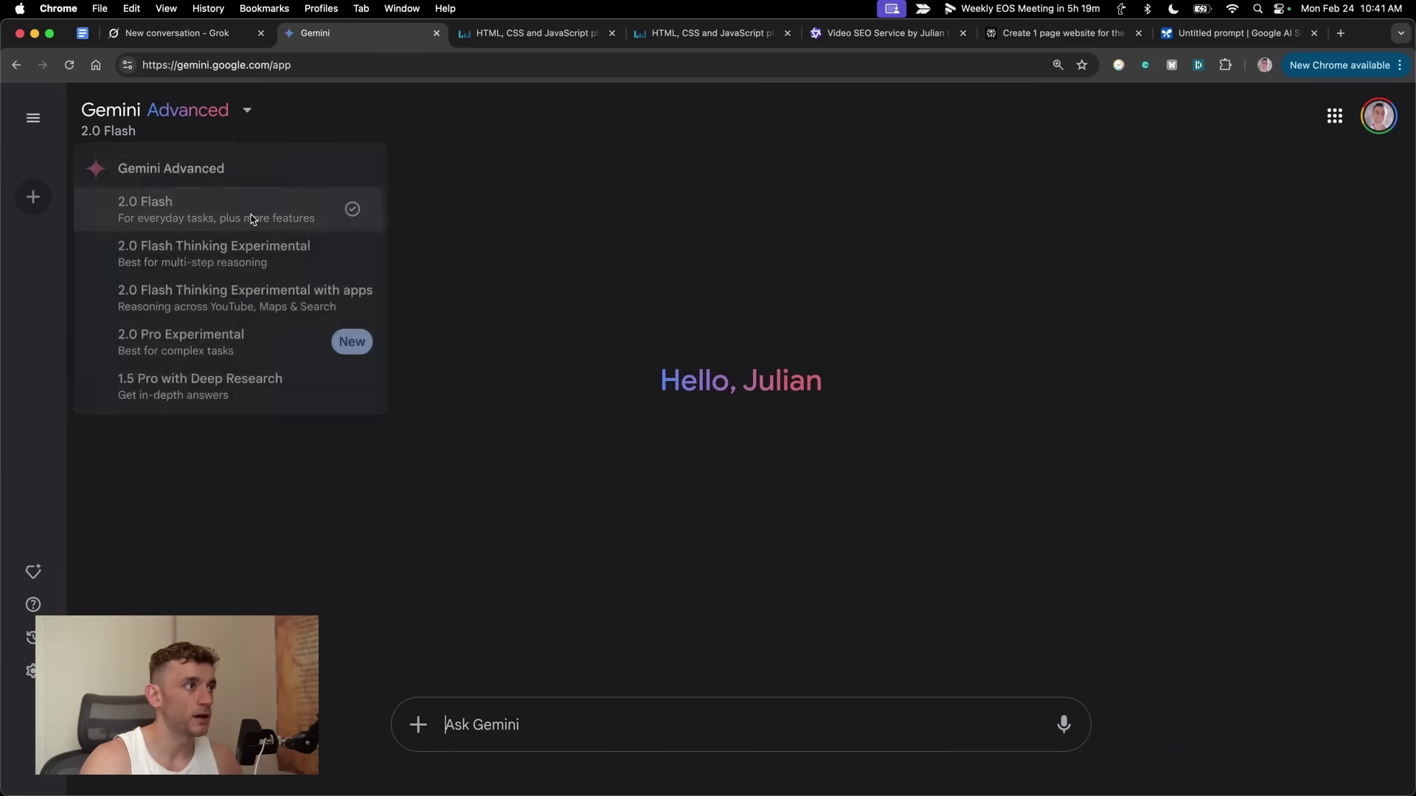
{"action": "key", "text": "super+v"}
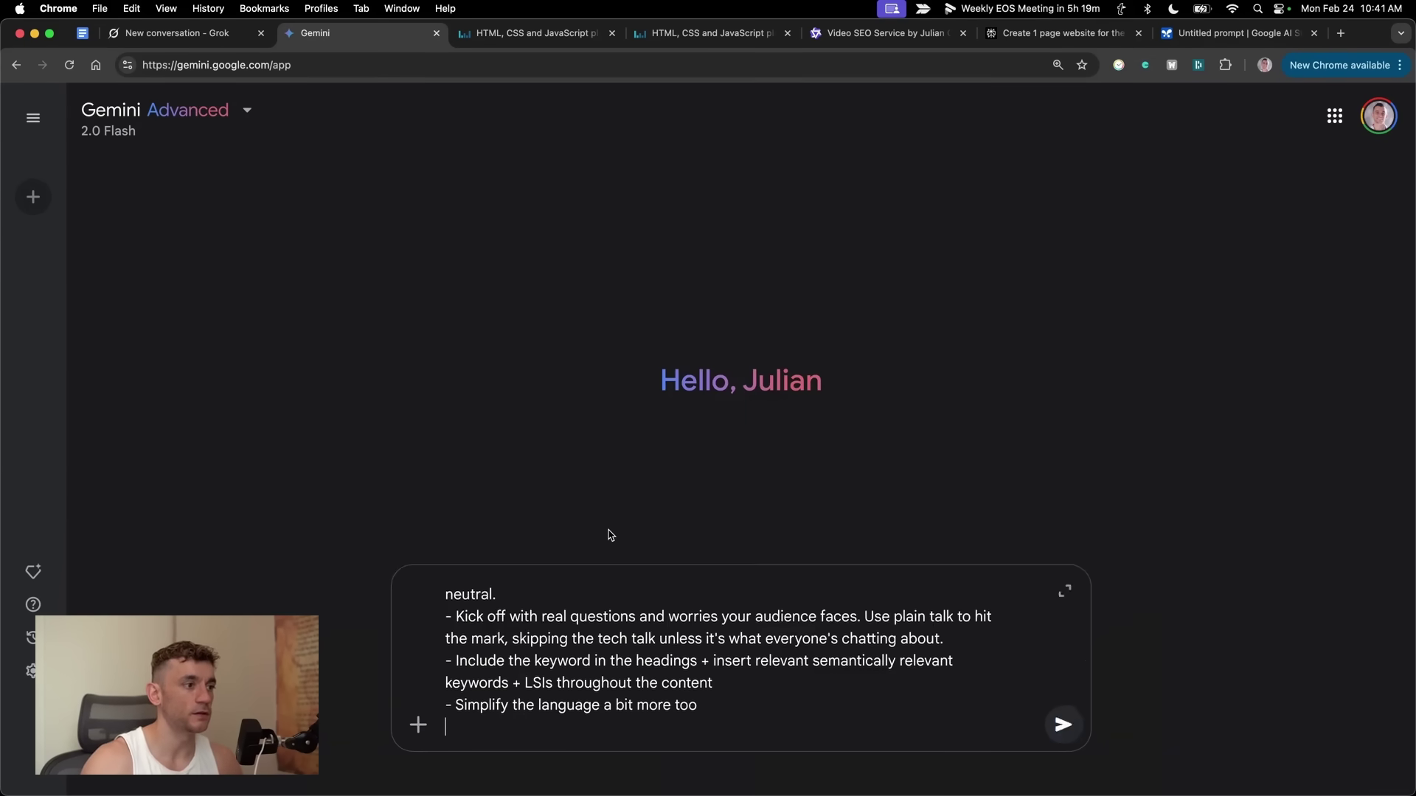
{"action": "key", "text": "Return"}
Step: Close the Liveweave preview tabs and send the prompt to Qwen with web search enabled
{"action": "key", "text": "ctrl+Tab"}
{"action": "key", "text": "super+w"}
{"action": "key", "text": "super+w"}
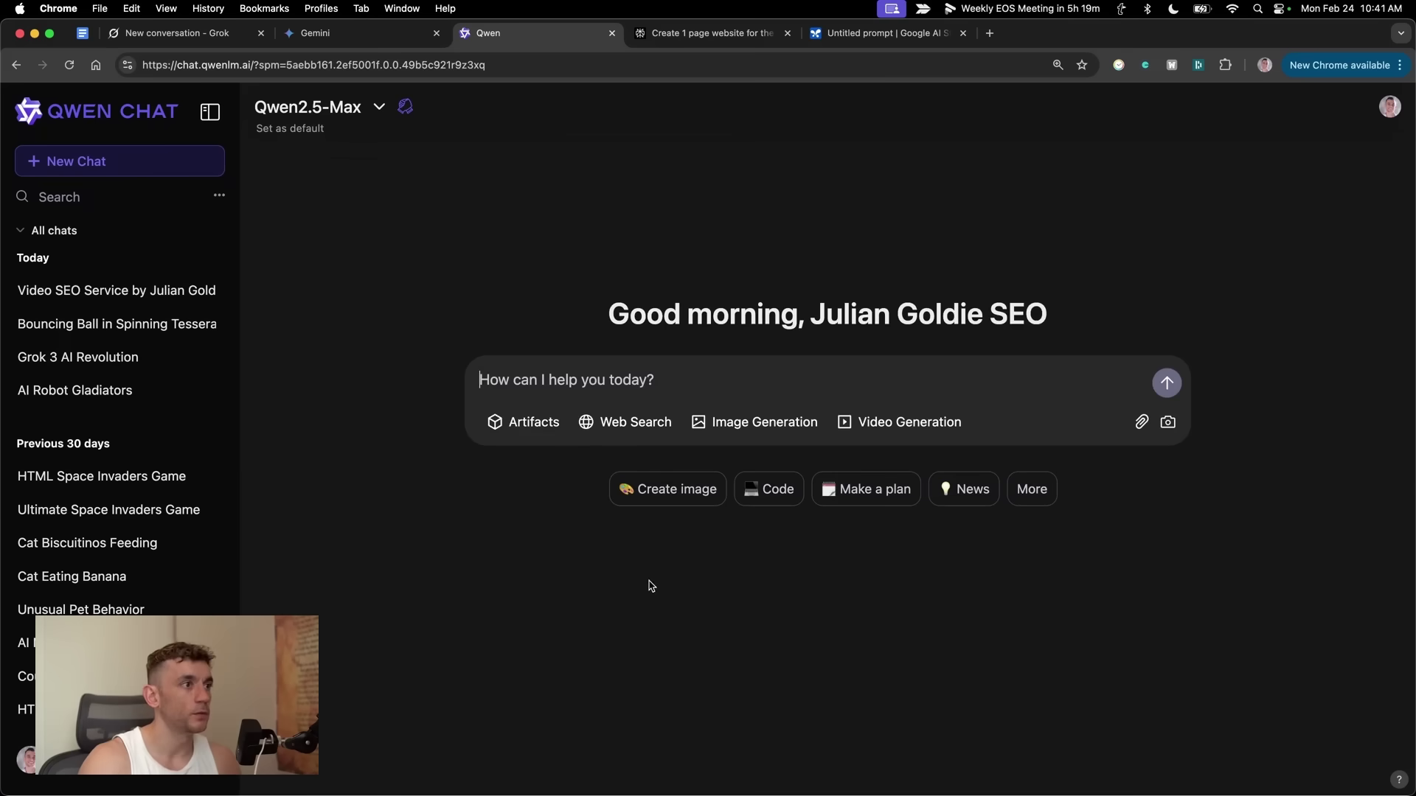
{"action": "key", "text": "super+v"}
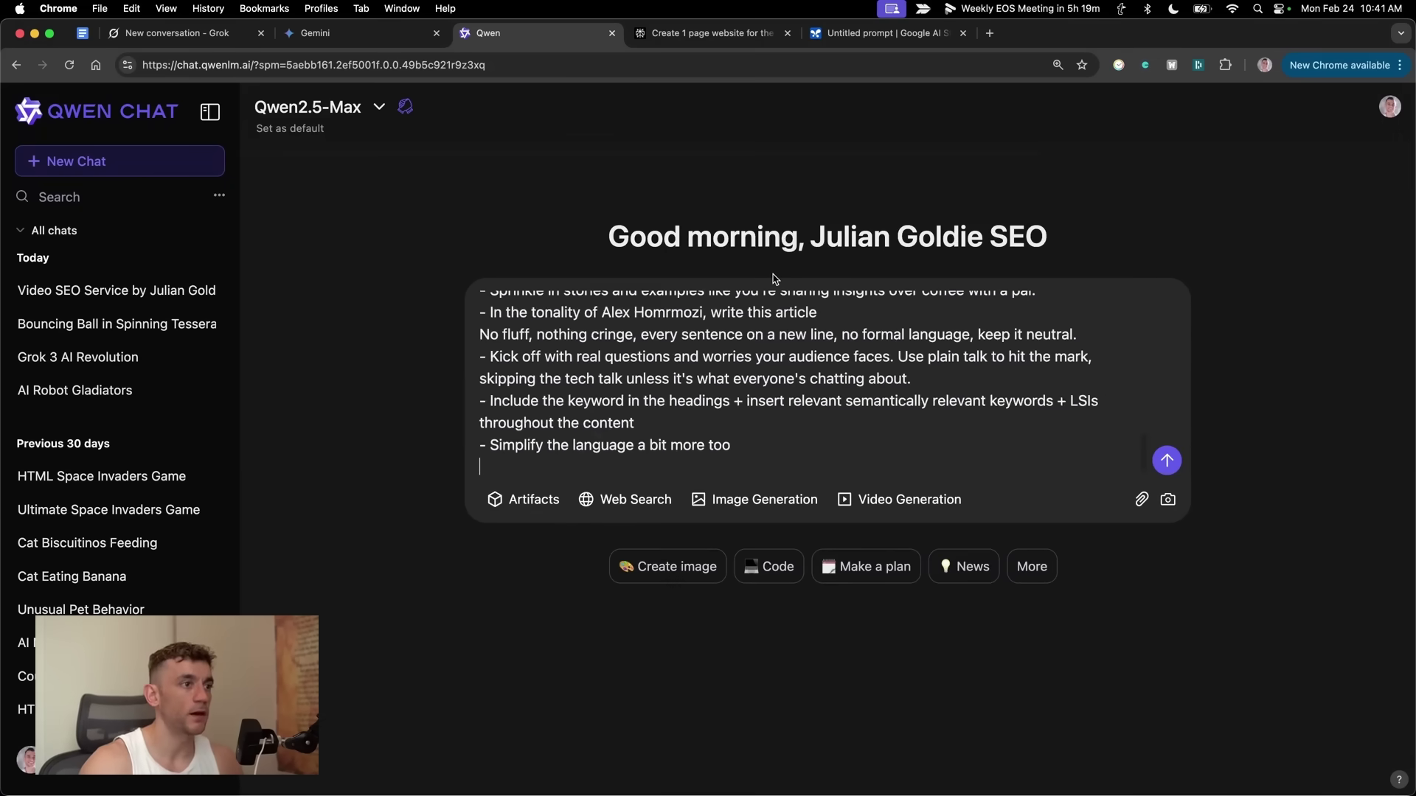
{"action": "scroll", "coordinate": [775, 332], "scroll_direction": "up", "scroll_amount": 10}
{"action": "left_click", "coordinate": [631, 499]}
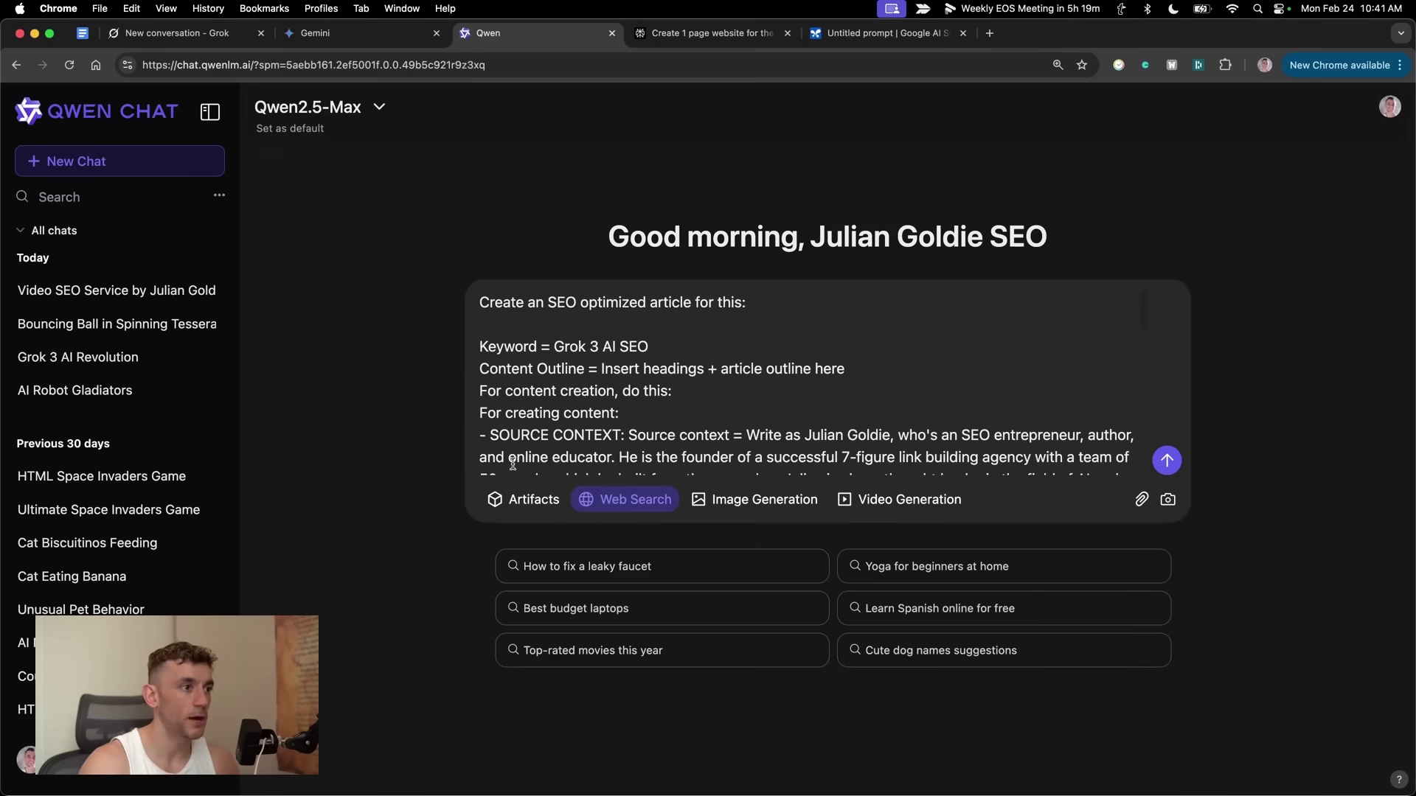
{"action": "left_click", "coordinate": [1166, 460]}
Step: Paste the SEO article prompt into a new Perplexity thread and submit it
{"action": "key", "text": "ctrl+Tab"}
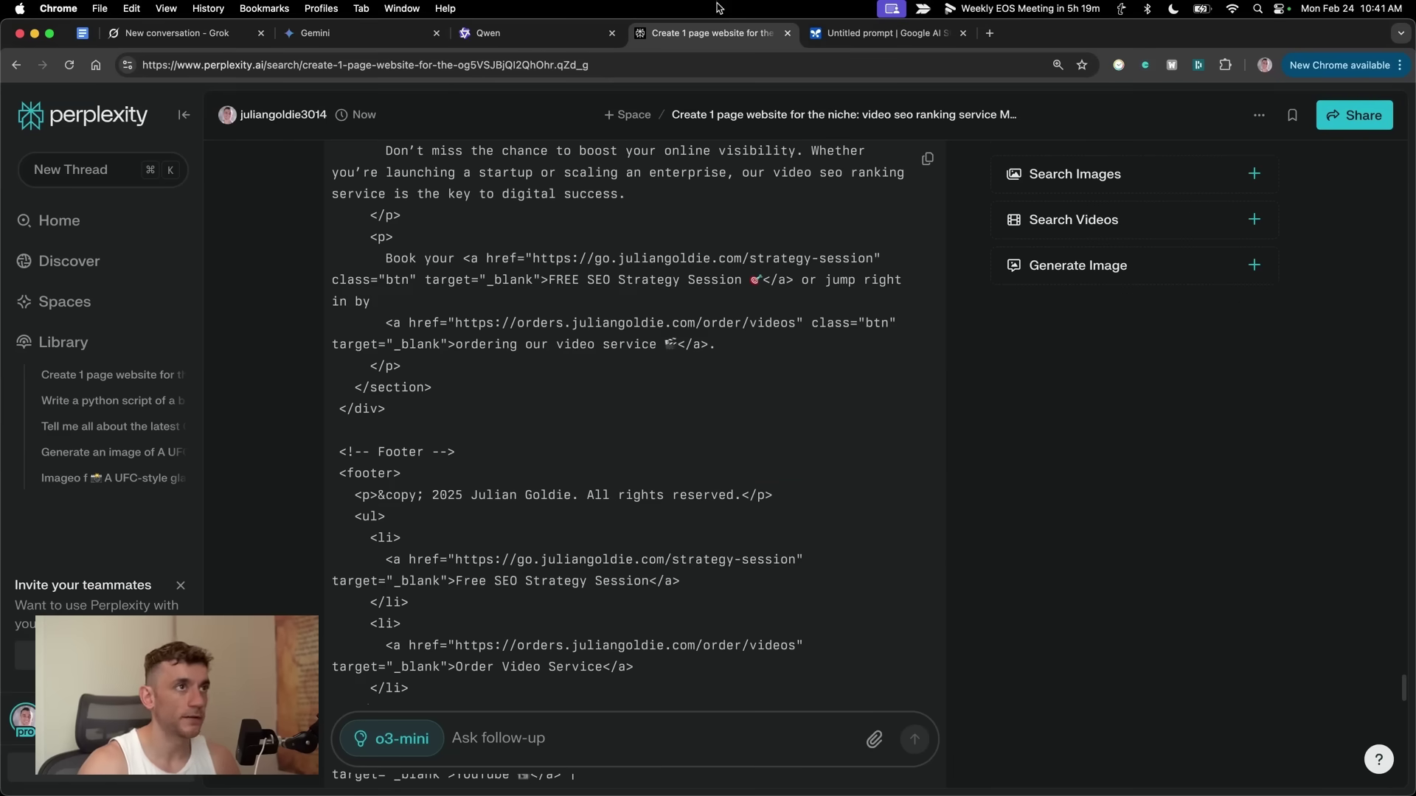
{"action": "left_click", "coordinate": [110, 179]}
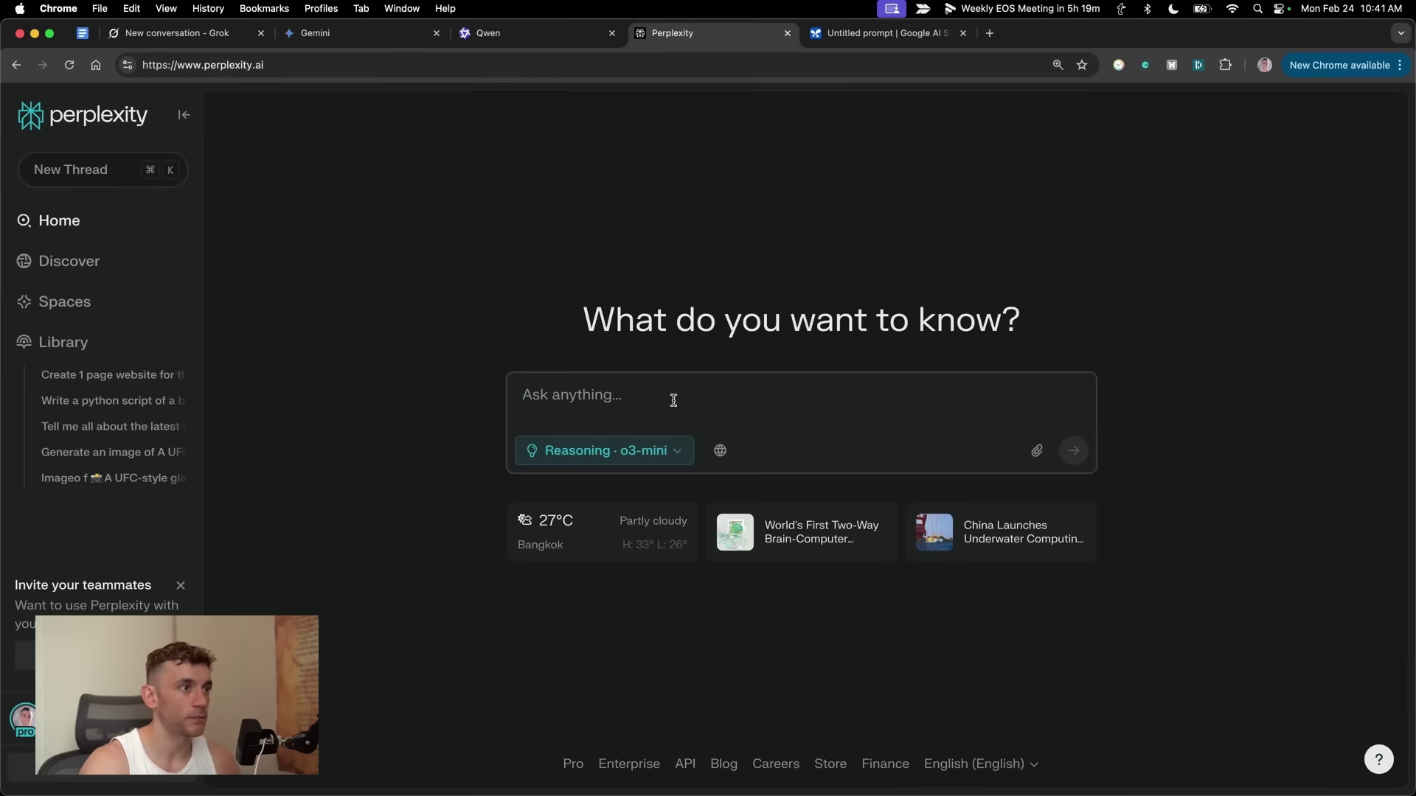
{"action": "left_click", "coordinate": [606, 379]}
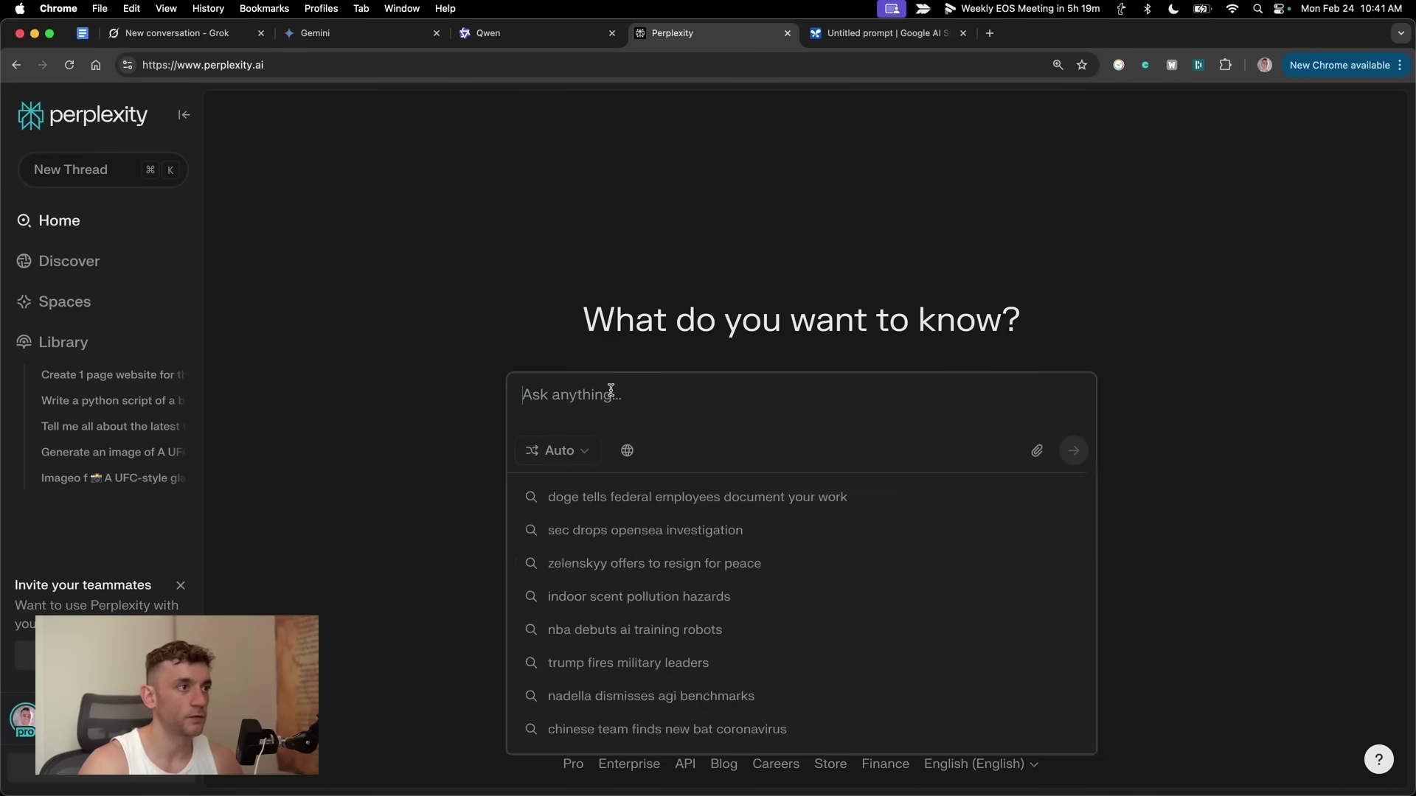
{"action": "key", "text": "super+v"}
{"action": "left_click", "coordinate": [1066, 566]}
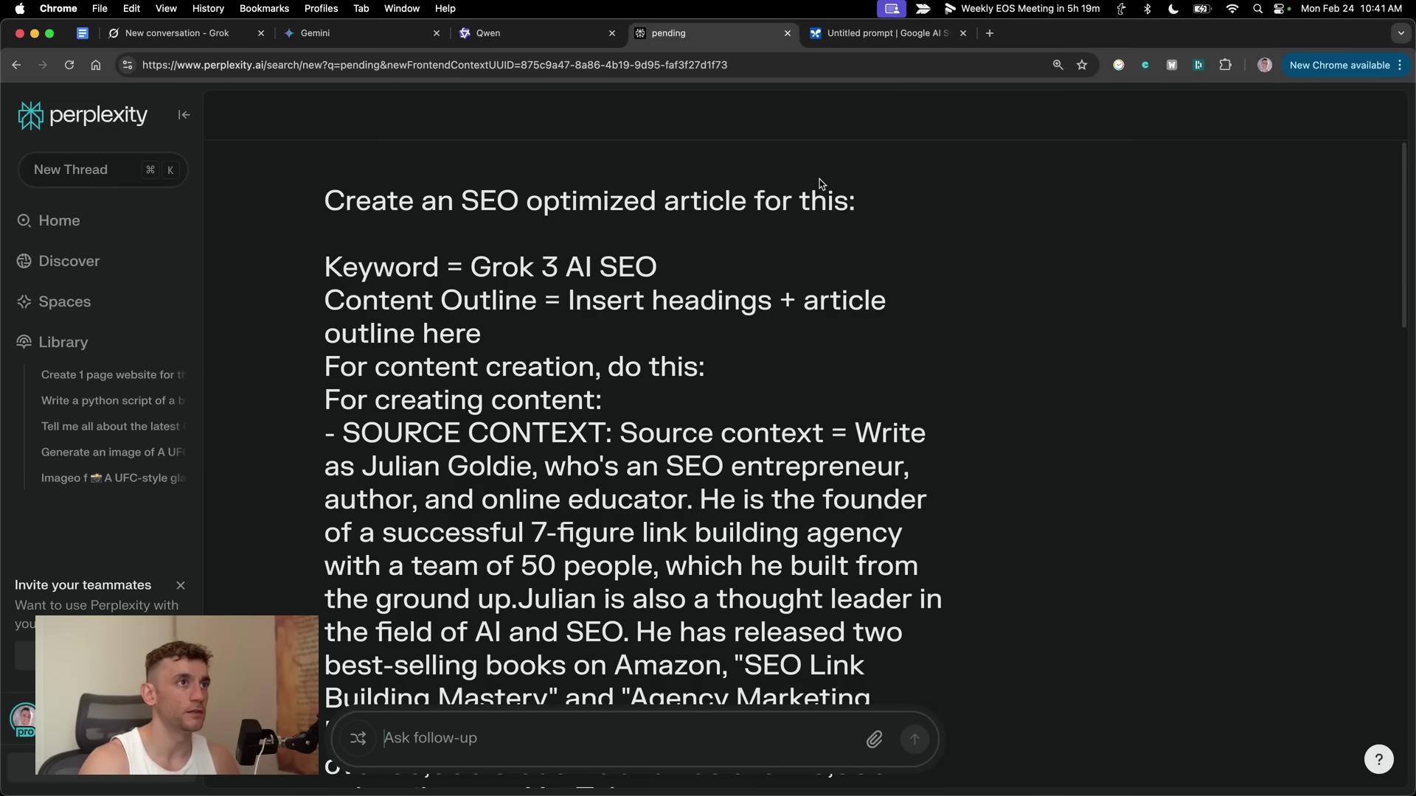
Step: Glance at Grok's article, then scroll through Gemini's Grok 3 AI SEO article
{"action": "left_click", "coordinate": [177, 31]}
{"action": "scroll", "coordinate": [593, 460], "scroll_direction": "up", "scroll_amount": 12}
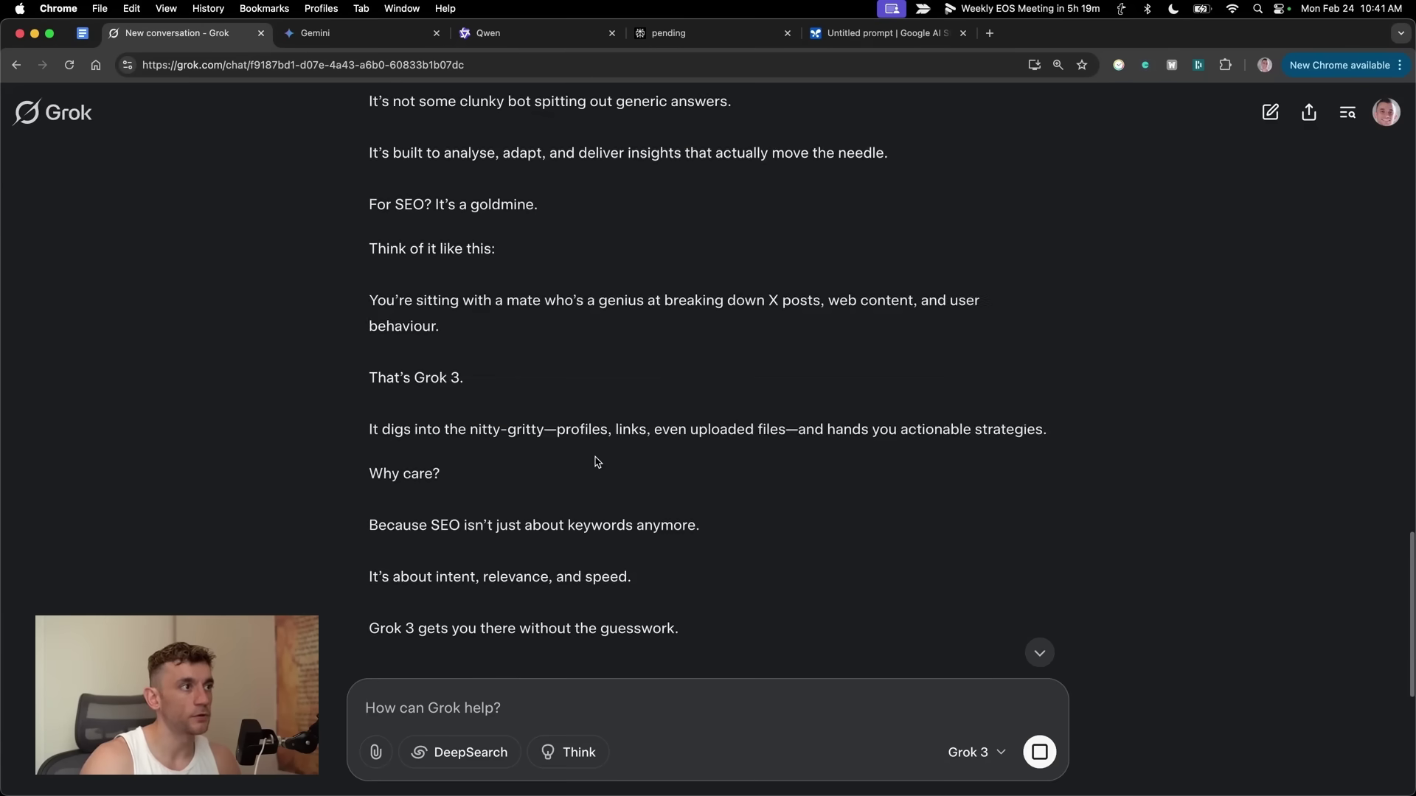
{"action": "scroll", "coordinate": [593, 459], "scroll_direction": "up", "scroll_amount": 10}
{"action": "key", "text": "ctrl+Tab"}
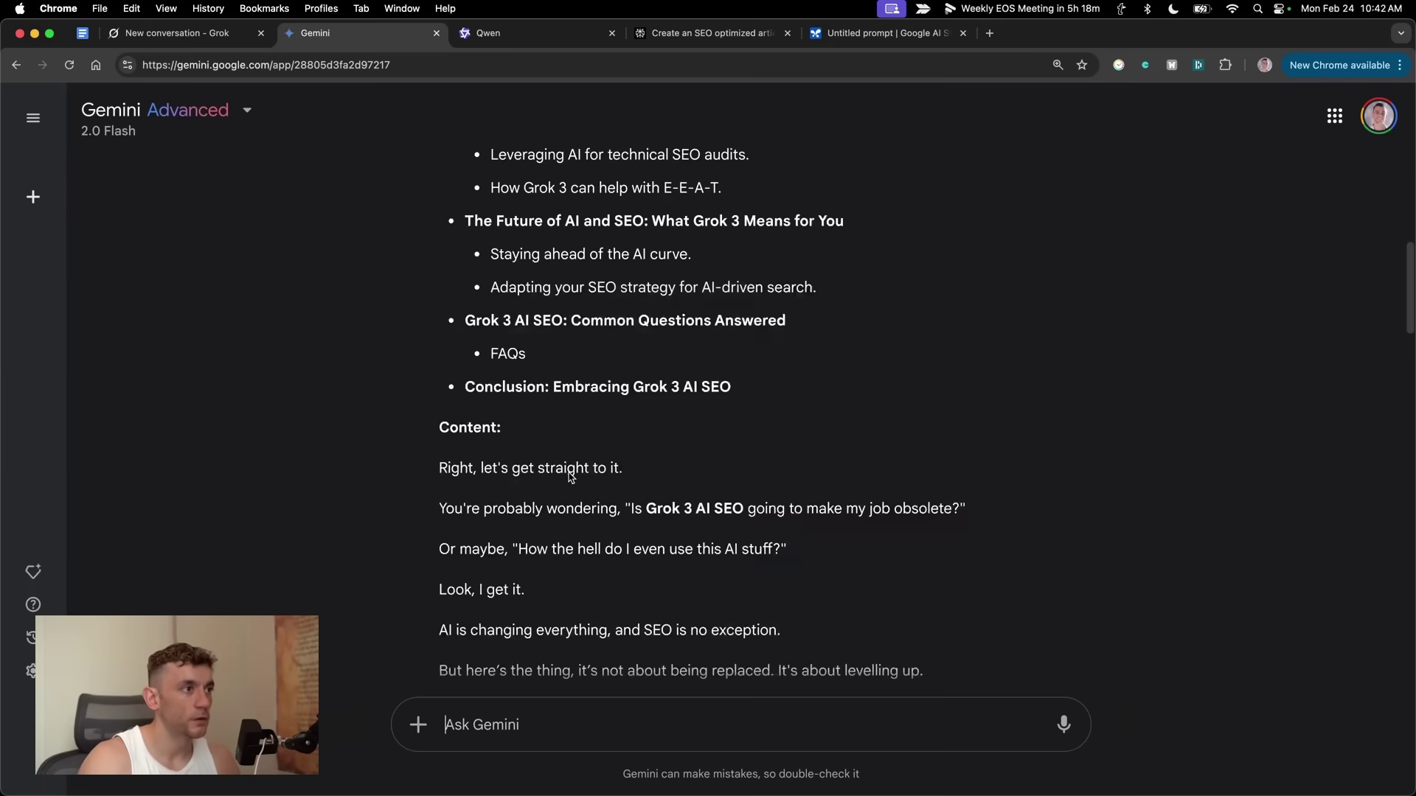
{"action": "scroll", "coordinate": [583, 483], "scroll_direction": "up", "scroll_amount": 5}
{"action": "scroll", "coordinate": [581, 471], "scroll_direction": "down", "scroll_amount": 5}
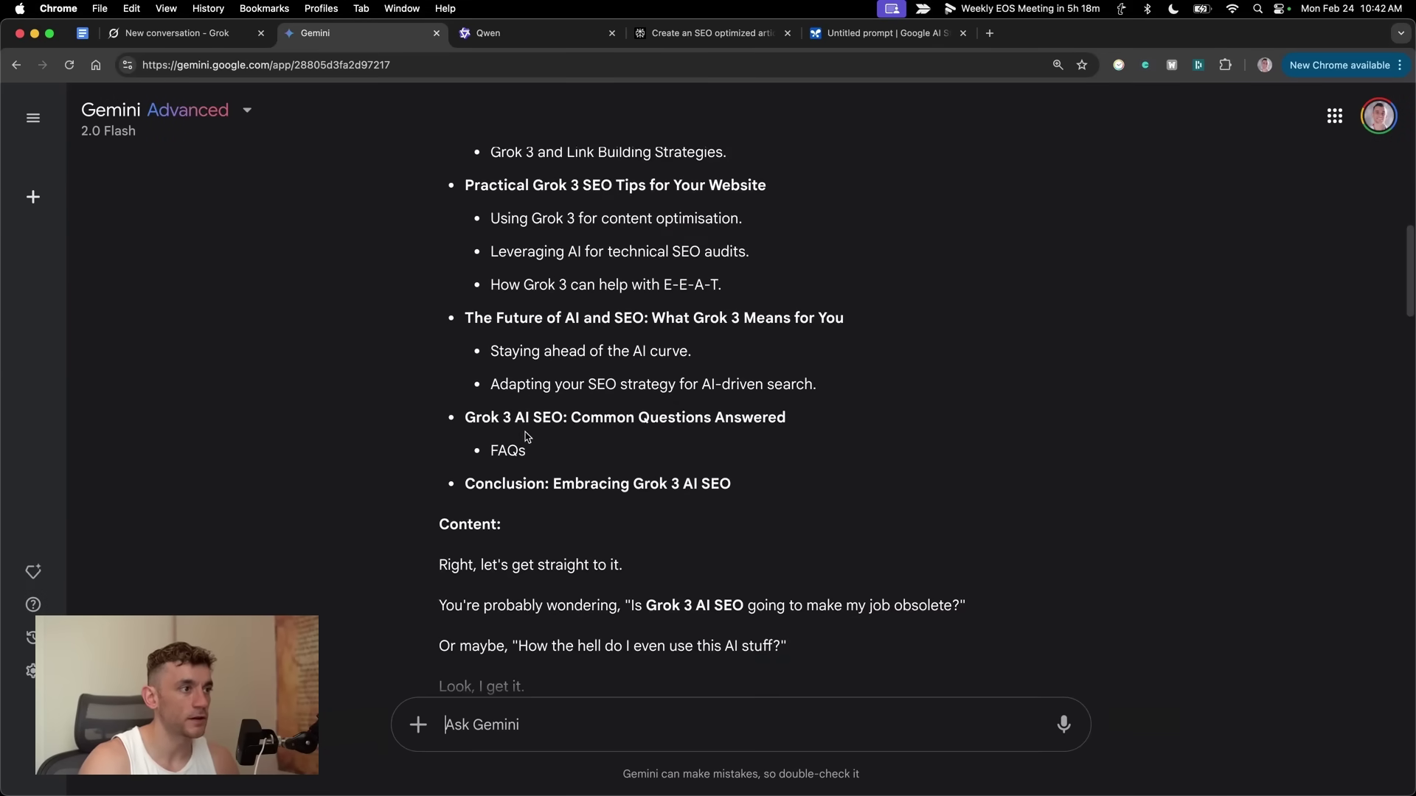
{"action": "scroll", "coordinate": [576, 446], "scroll_direction": "down", "scroll_amount": 4}
Step: Highlight passages of Gemini's article, including the line 'Right, let's get straight to it.'
{"action": "left_click_drag", "start_coordinate": [420, 232], "coordinate": [837, 470]}
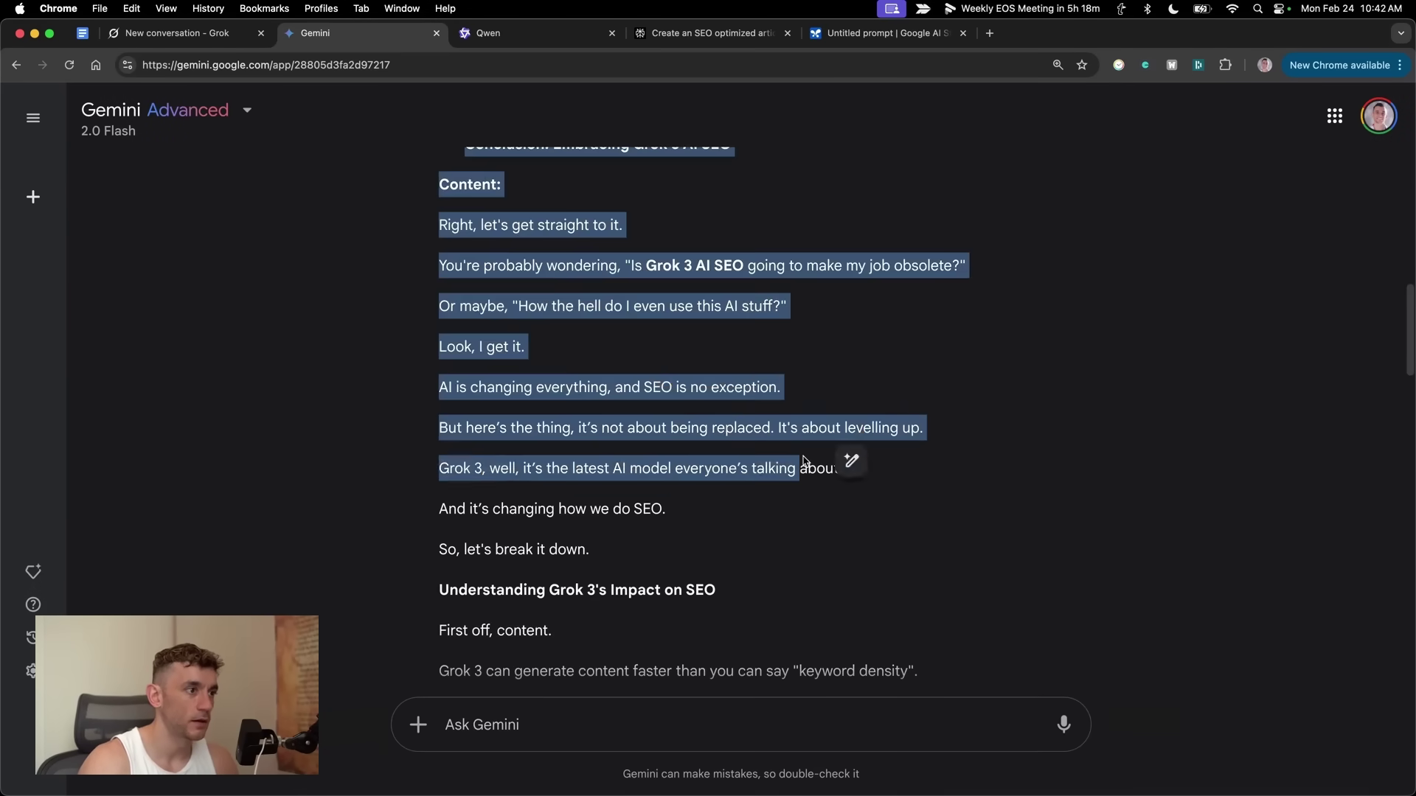
{"action": "left_click", "coordinate": [737, 490]}
{"action": "scroll", "coordinate": [739, 428], "scroll_direction": "up", "scroll_amount": 8}
{"action": "scroll", "coordinate": [741, 368], "scroll_direction": "down", "scroll_amount": 6}
{"action": "scroll", "coordinate": [730, 369], "scroll_direction": "down", "scroll_amount": 3}
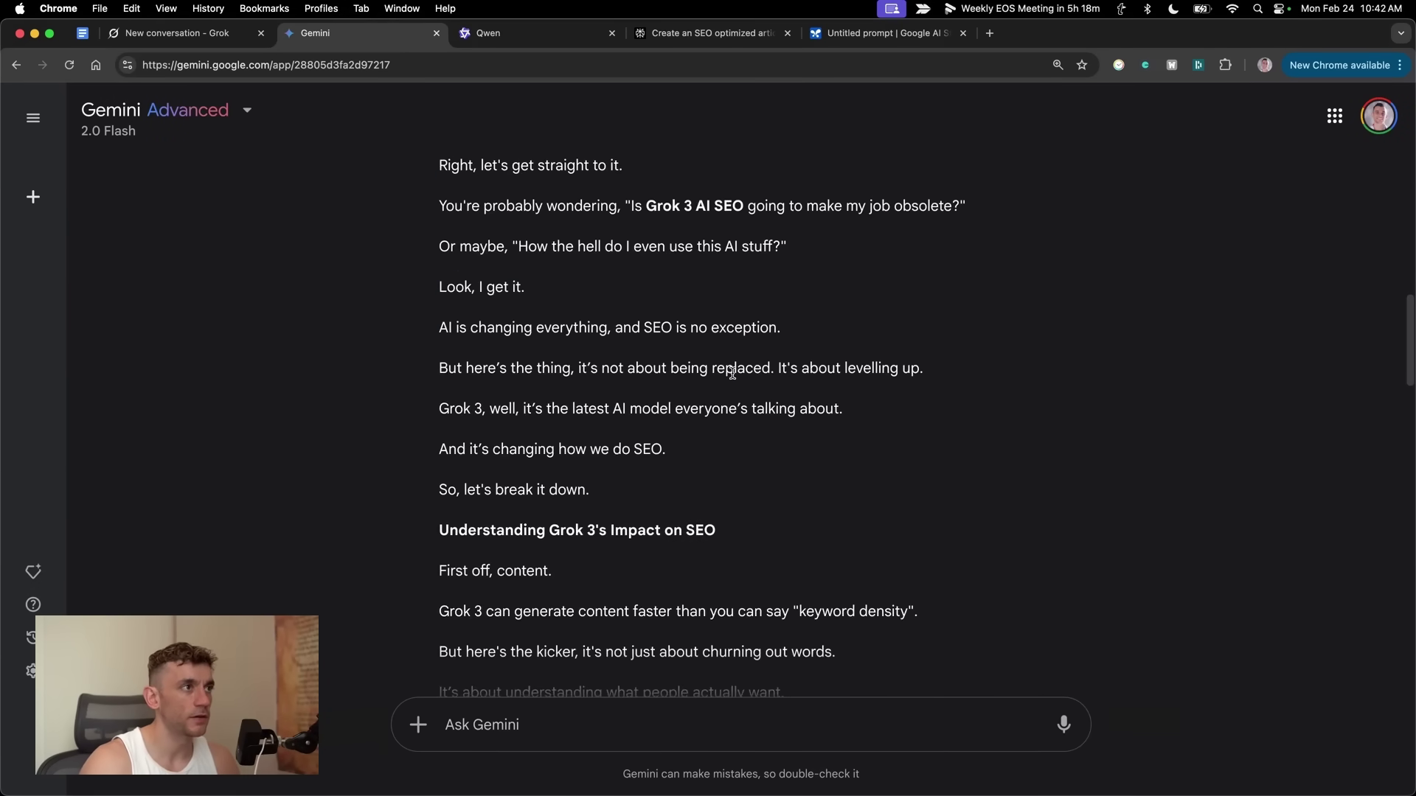
{"action": "scroll", "coordinate": [733, 373], "scroll_direction": "up", "scroll_amount": 4}
{"action": "scroll", "coordinate": [664, 385], "scroll_direction": "down", "scroll_amount": 3}
{"action": "left_click_drag", "start_coordinate": [489, 164], "coordinate": [637, 274]}
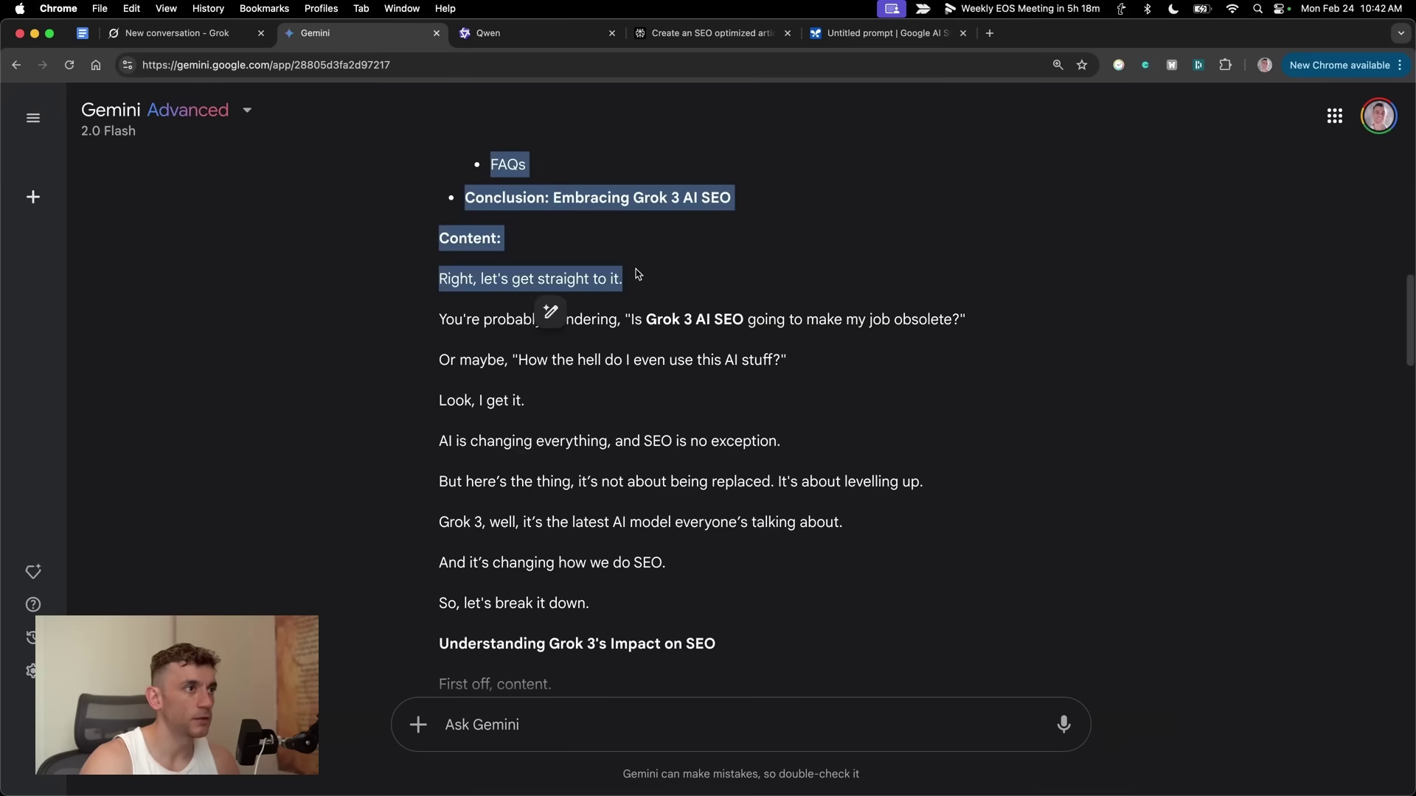
{"action": "left_click", "coordinate": [770, 299]}
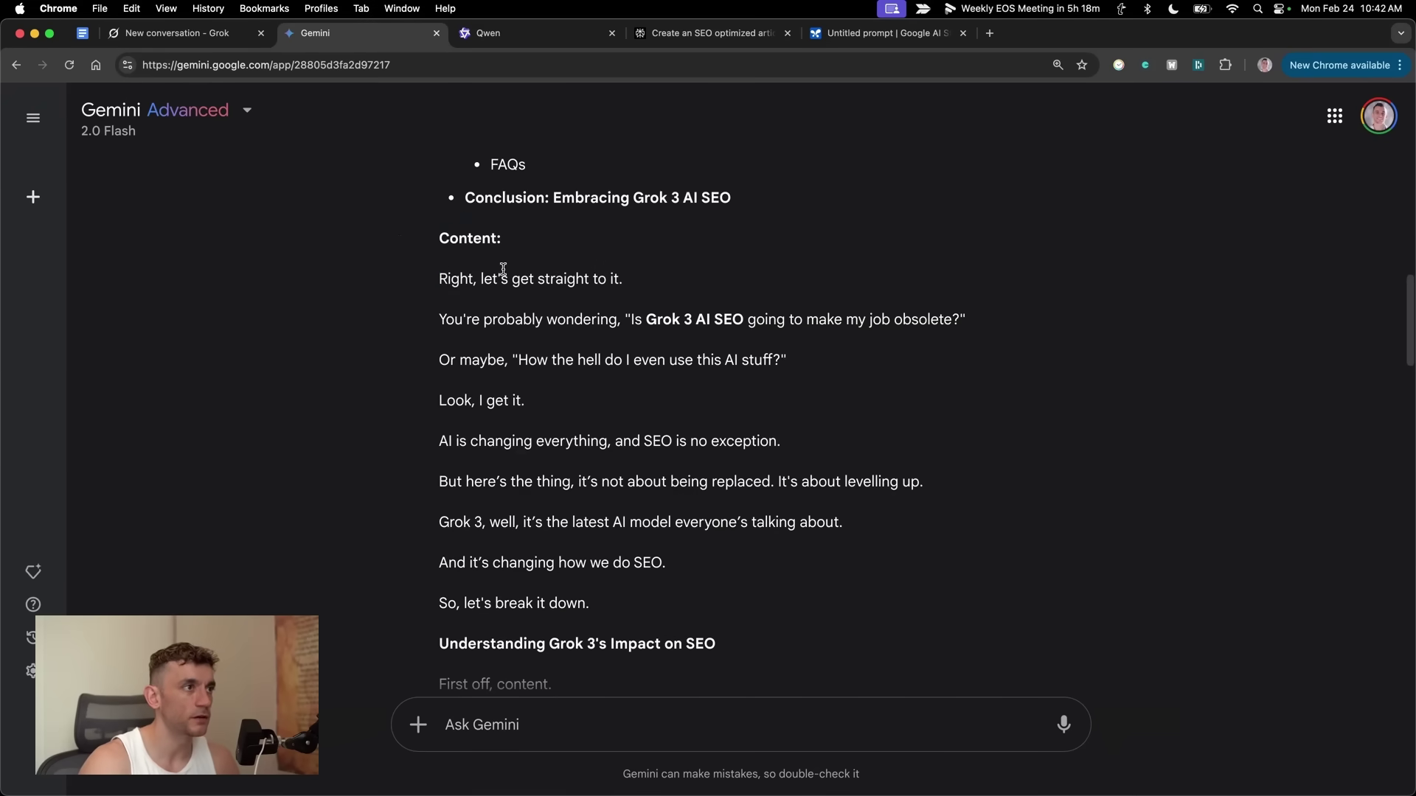
{"action": "left_click_drag", "start_coordinate": [441, 279], "coordinate": [975, 315]}
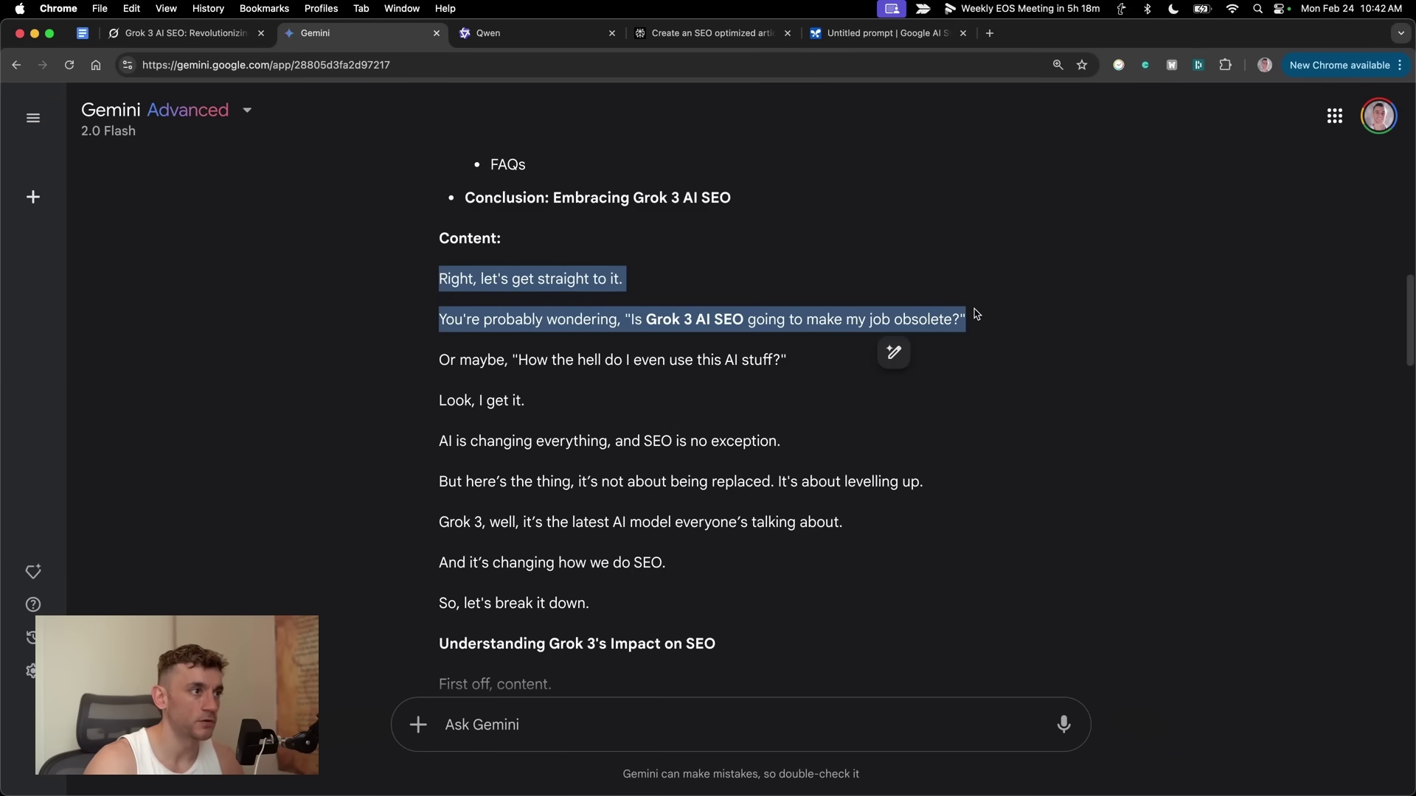
{"action": "left_click", "coordinate": [516, 382]}
{"action": "double_click", "coordinate": [515, 383]}
{"action": "left_click", "coordinate": [549, 365]}
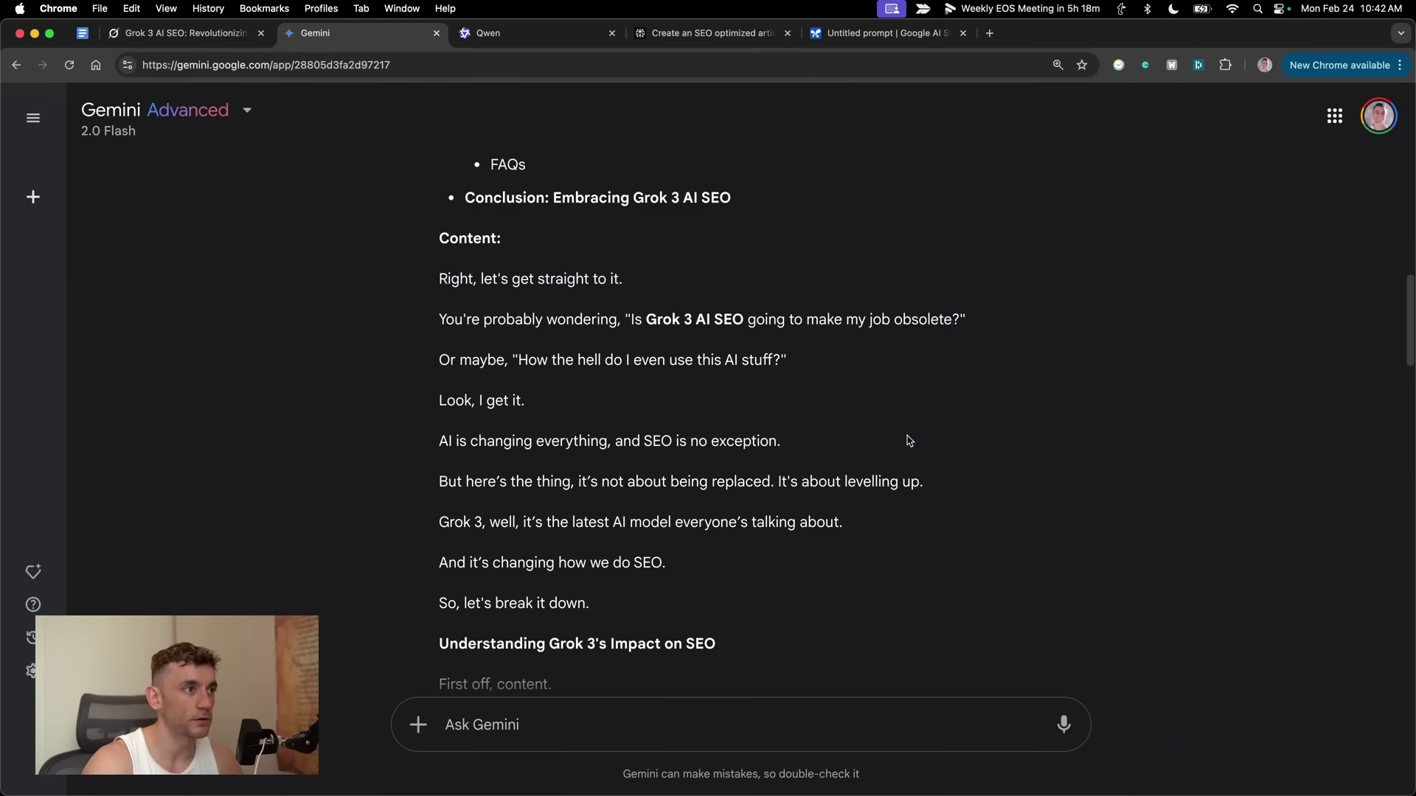
{"action": "scroll", "coordinate": [618, 544], "scroll_direction": "down", "scroll_amount": 4}
{"action": "scroll", "coordinate": [540, 427], "scroll_direction": "up", "scroll_amount": 3}
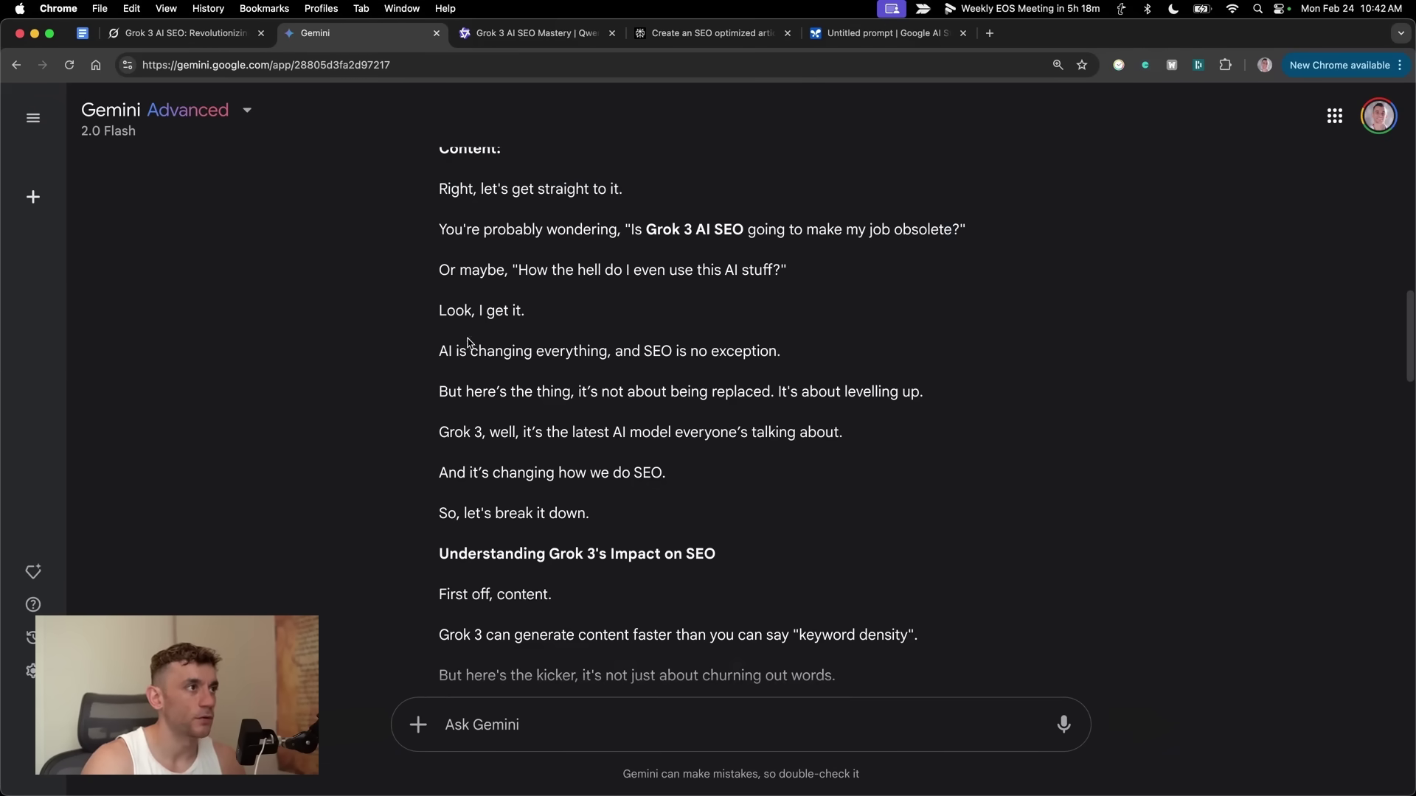
Step: Select Grok's article intro through the Udemy paragraph for comparison
{"action": "left_click", "coordinate": [178, 34]}
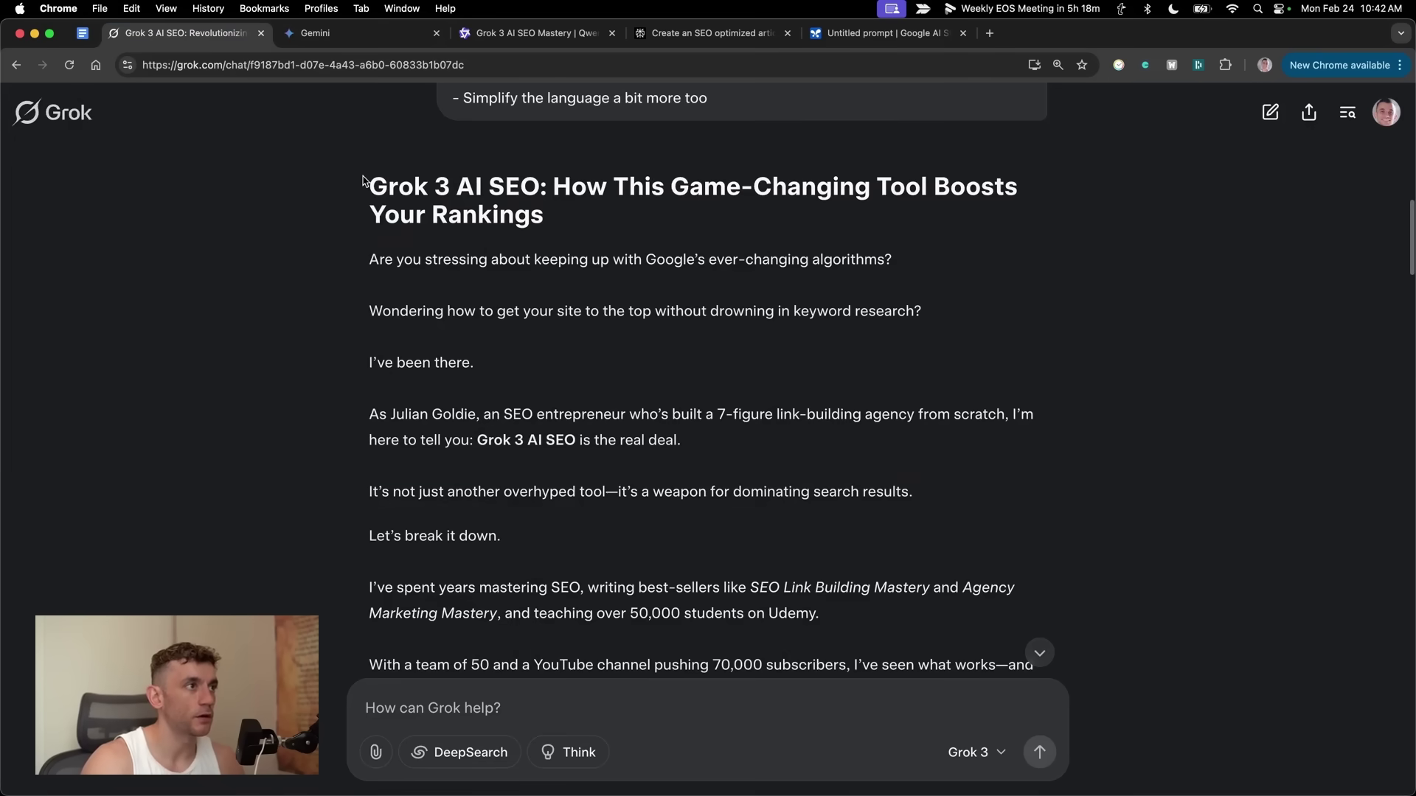
{"action": "left_click_drag", "start_coordinate": [363, 181], "coordinate": [419, 213]}
{"action": "left_click", "coordinate": [438, 244]}
{"action": "left_click_drag", "start_coordinate": [371, 258], "coordinate": [1126, 539]}
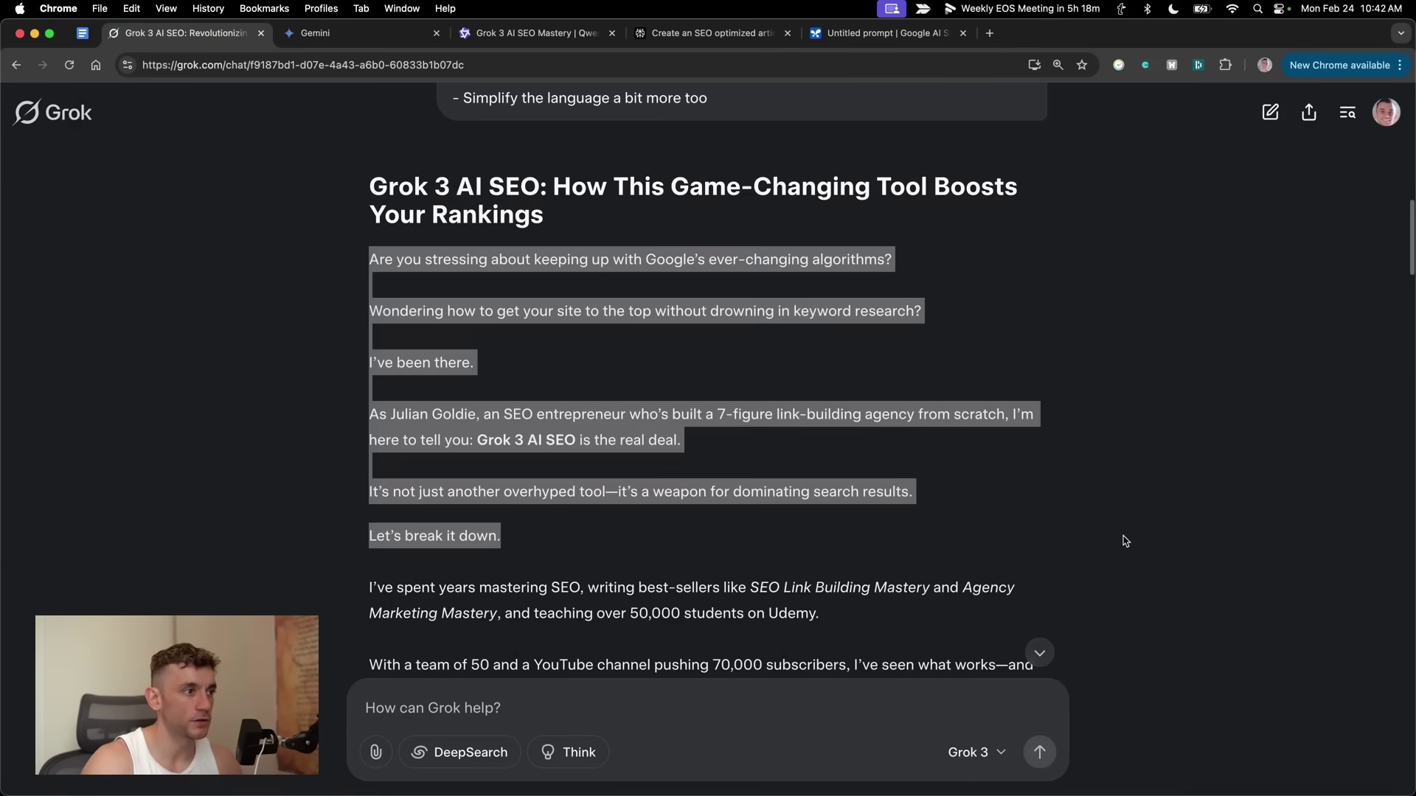
{"action": "left_click", "coordinate": [410, 398]}
{"action": "left_click_drag", "start_coordinate": [376, 258], "coordinate": [848, 615]}
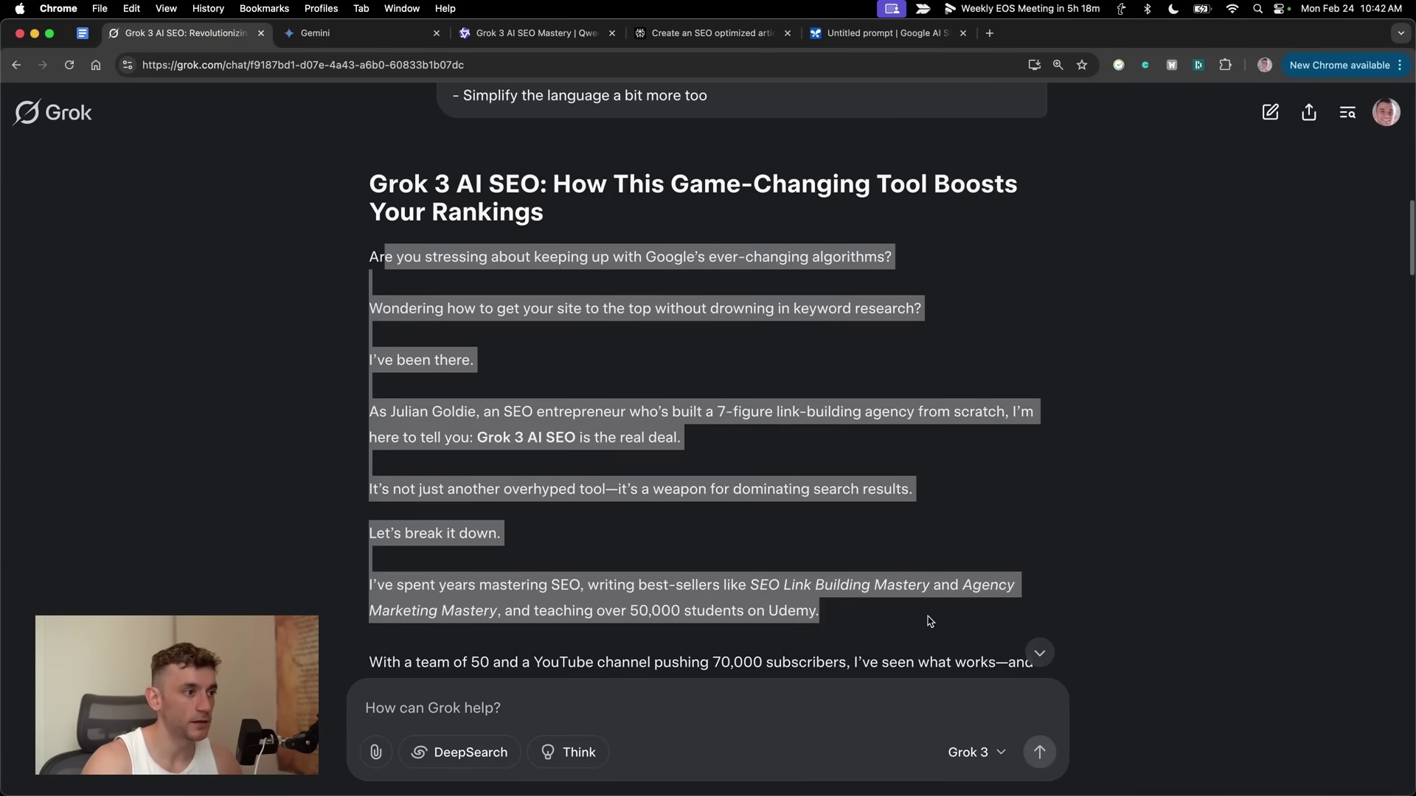
{"action": "scroll", "coordinate": [922, 615], "scroll_direction": "down", "scroll_amount": 15}
{"action": "scroll", "coordinate": [922, 614], "scroll_direction": "down", "scroll_amount": 10}
Step: Review Qwen's article heading and opening paragraphs, move the Gemini tab, and bring up Perplexity's article
{"action": "key", "text": "super+3"}
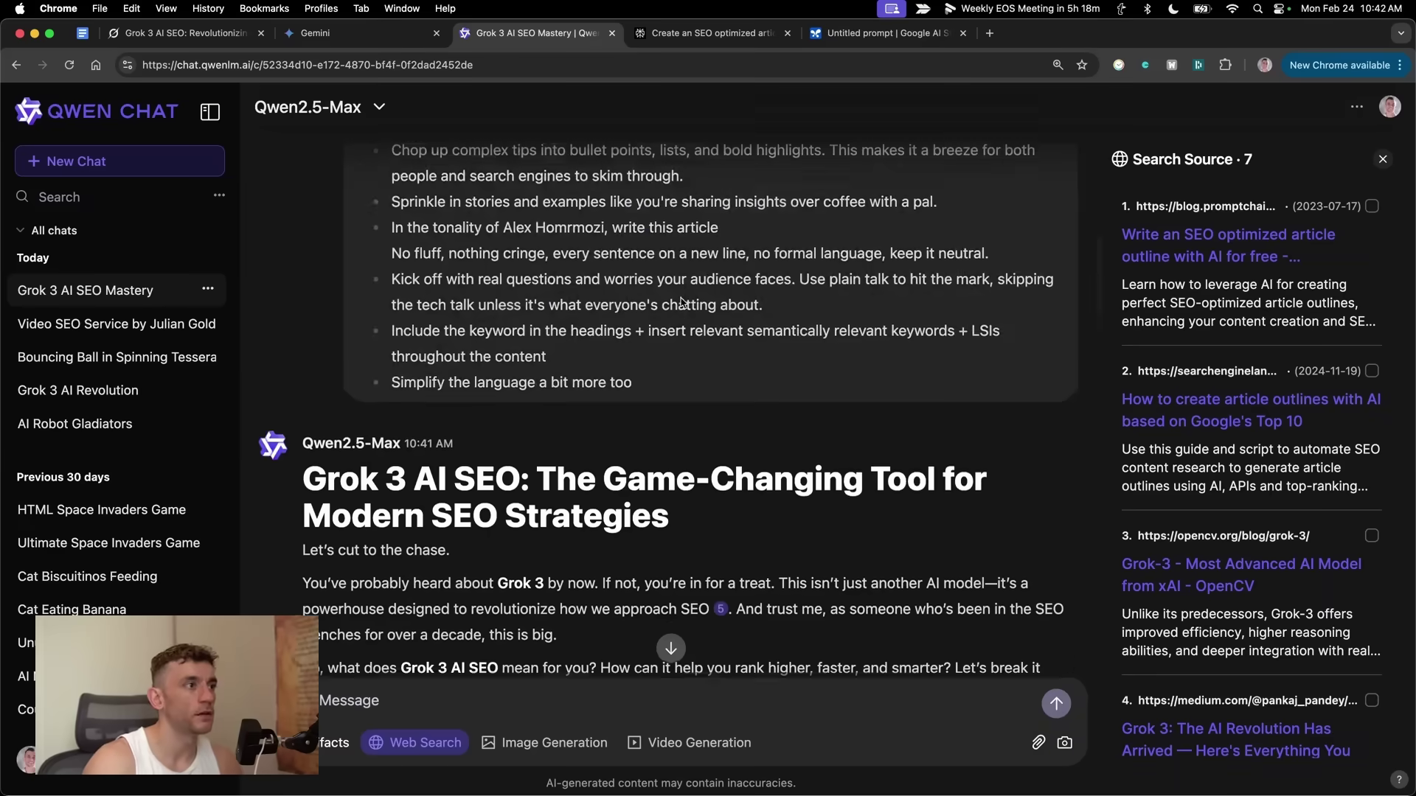
{"action": "scroll", "coordinate": [675, 335], "scroll_direction": "down", "scroll_amount": 3}
{"action": "left_click_drag", "start_coordinate": [304, 237], "coordinate": [645, 458]}
{"action": "left_click", "coordinate": [630, 449]}
{"action": "left_click_drag", "start_coordinate": [313, 242], "coordinate": [668, 292]}
{"action": "left_click", "coordinate": [583, 430]}
{"action": "triple_click", "coordinate": [581, 440]}
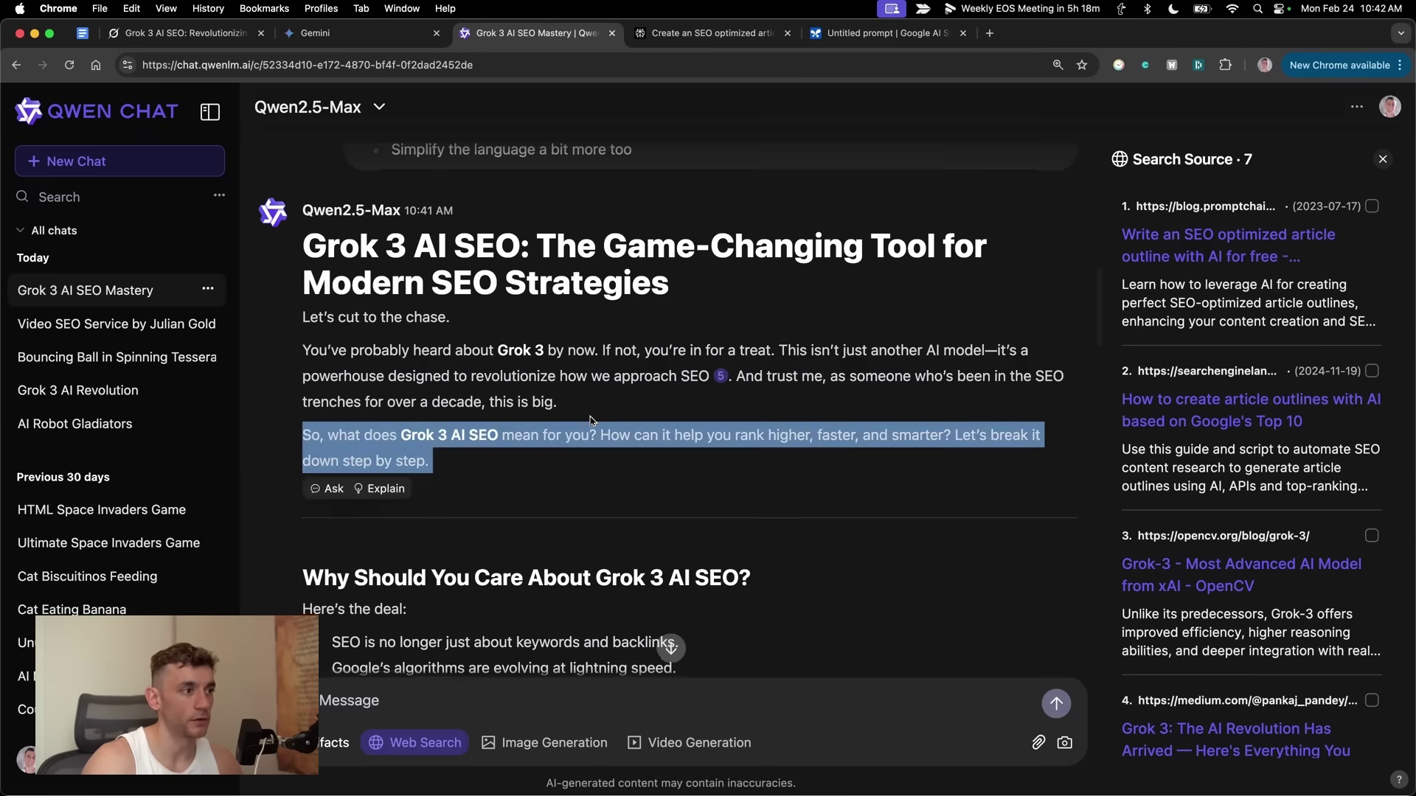
{"action": "scroll", "coordinate": [587, 415], "scroll_direction": "down", "scroll_amount": 5}
{"action": "left_click_drag", "start_coordinate": [310, 158], "coordinate": [341, 405]}
{"action": "left_click_drag", "start_coordinate": [347, 32], "coordinate": [516, 32]}
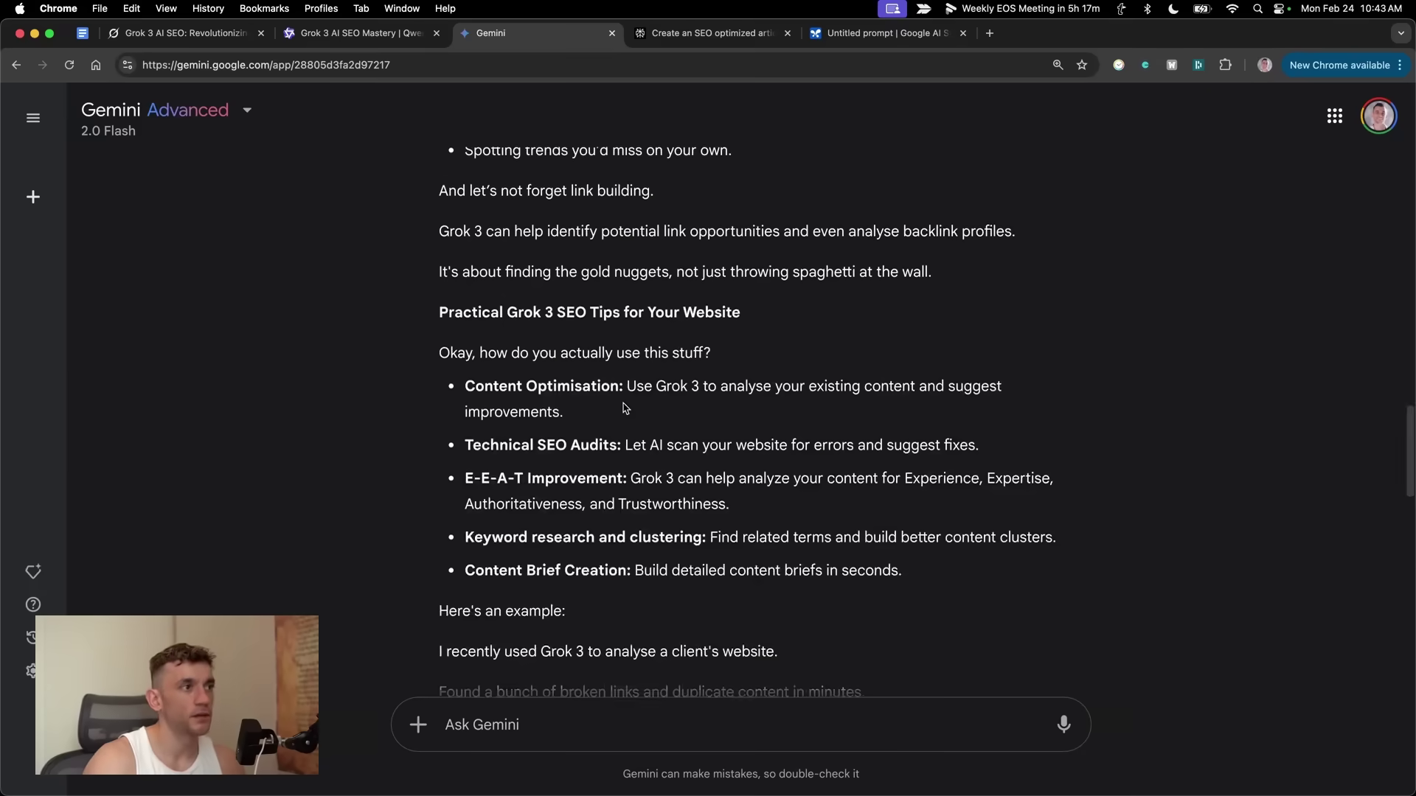
{"action": "scroll", "coordinate": [575, 205], "scroll_direction": "up", "scroll_amount": 4}
{"action": "scroll", "coordinate": [575, 205], "scroll_direction": "up", "scroll_amount": 4}
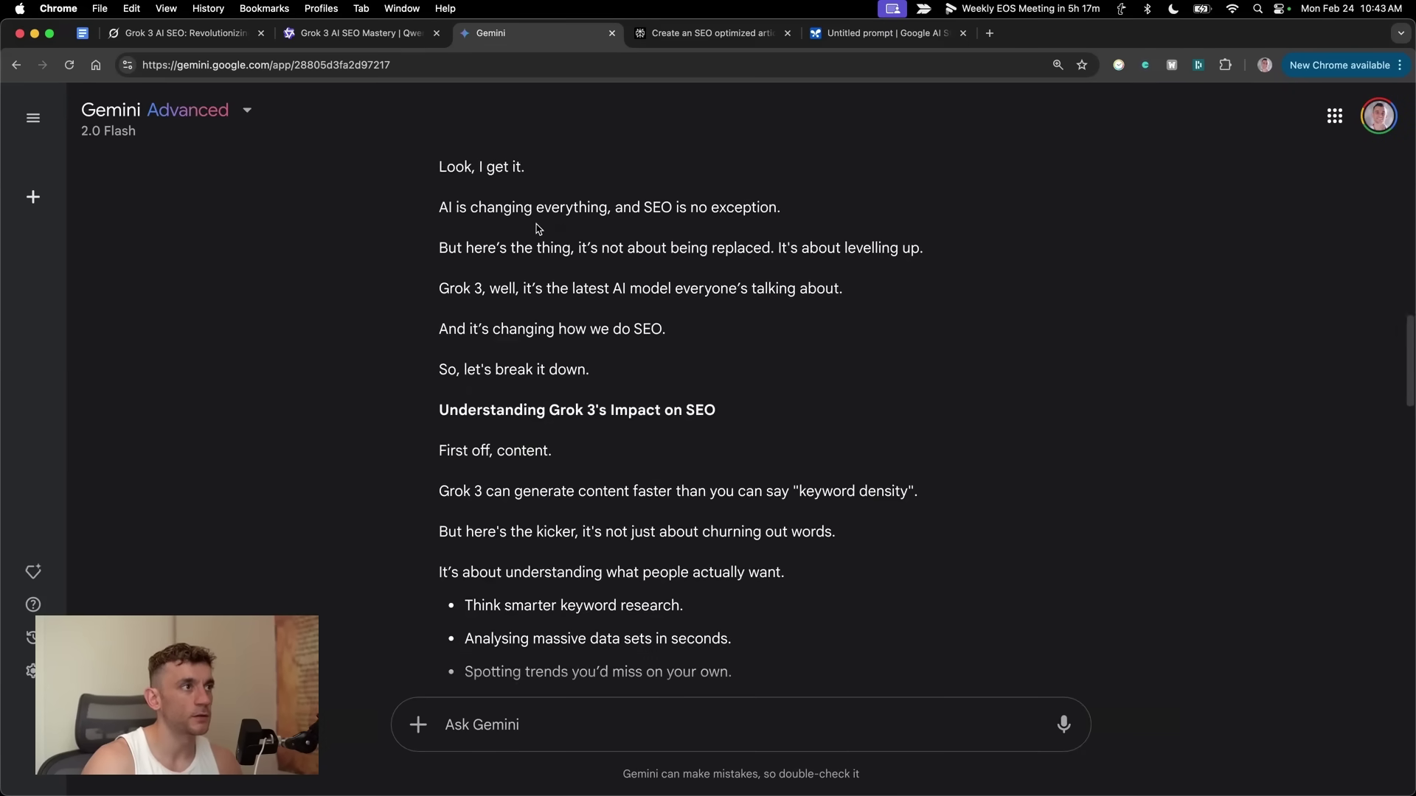
{"action": "scroll", "coordinate": [552, 338], "scroll_direction": "down", "scroll_amount": 12}
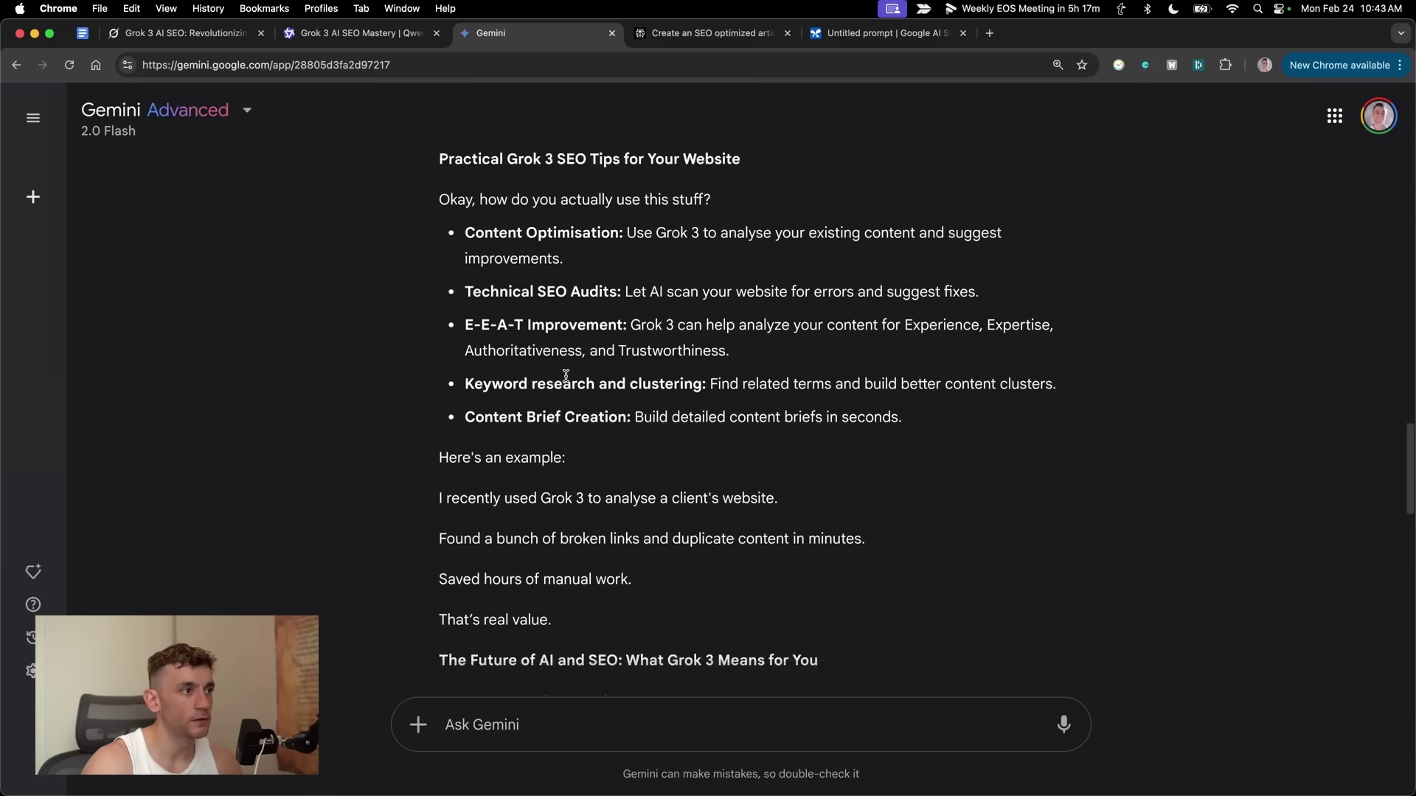
{"action": "scroll", "coordinate": [950, 496], "scroll_direction": "down", "scroll_amount": 8}
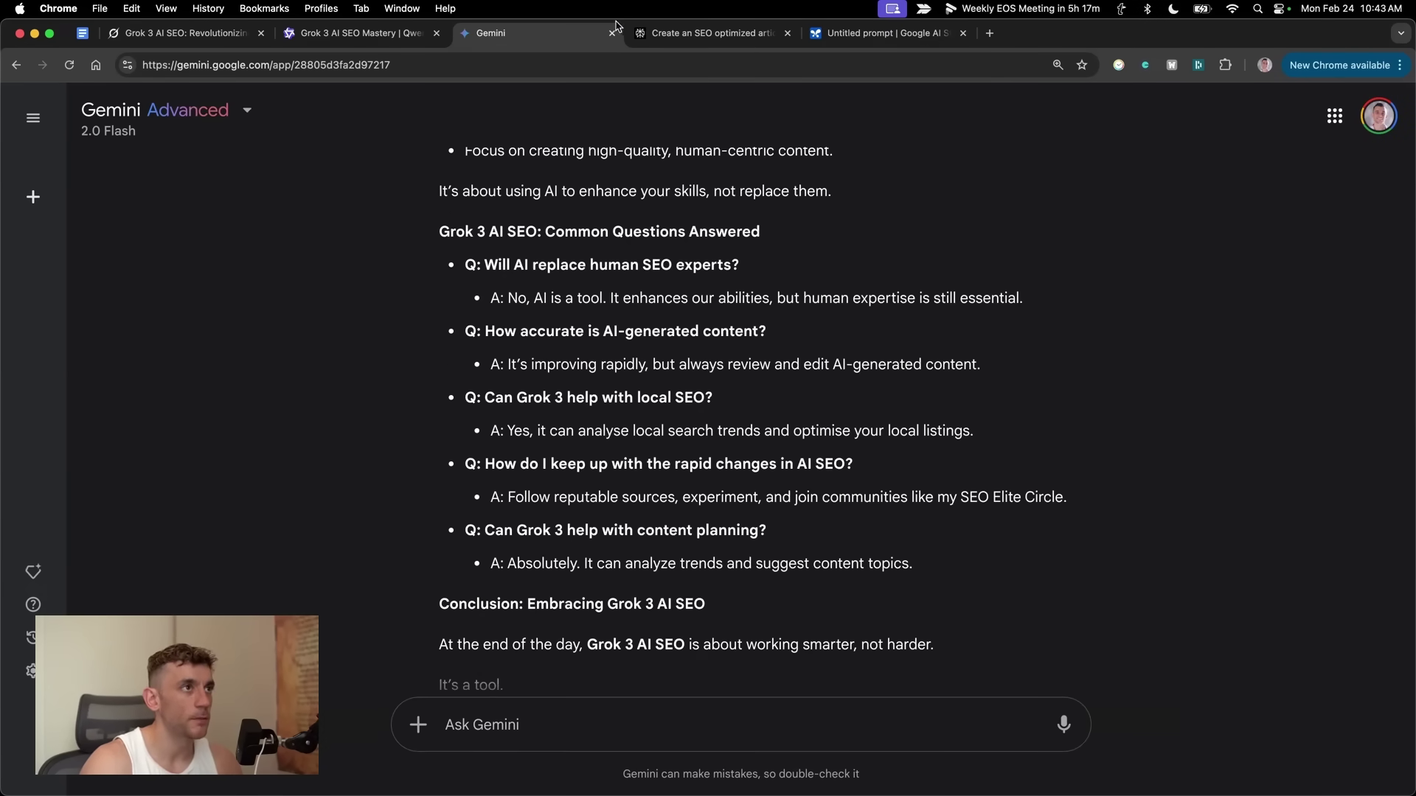
{"action": "left_click_drag", "start_coordinate": [615, 26], "coordinate": [789, 28]}
{"action": "left_click", "coordinate": [539, 33]}
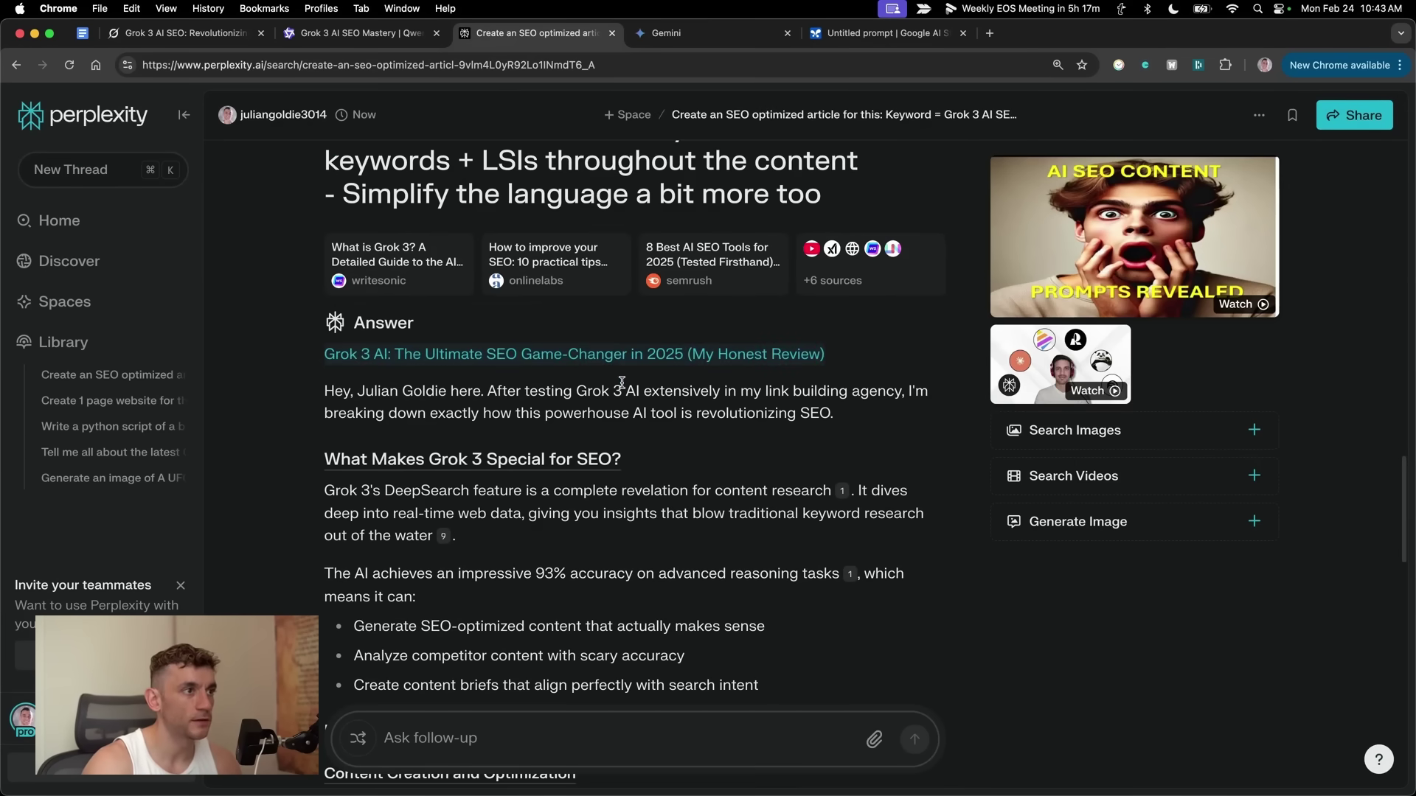
Step: Compare Perplexity's article with Qwen's version, then return to Perplexity
{"action": "scroll", "coordinate": [392, 334], "scroll_direction": "down", "scroll_amount": 2}
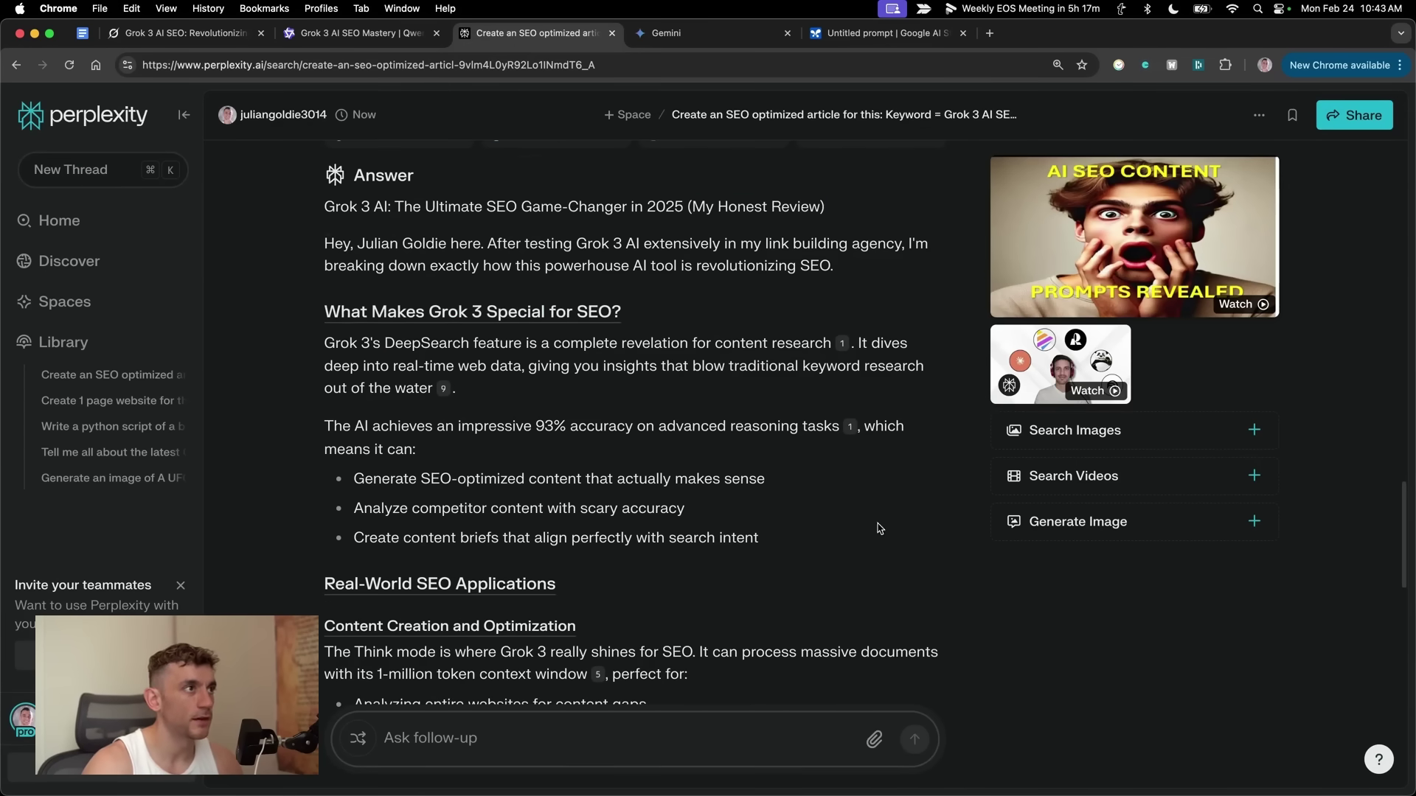
{"action": "left_click_drag", "start_coordinate": [538, 32], "coordinate": [248, 37]}
{"action": "left_click", "coordinate": [682, 413]}
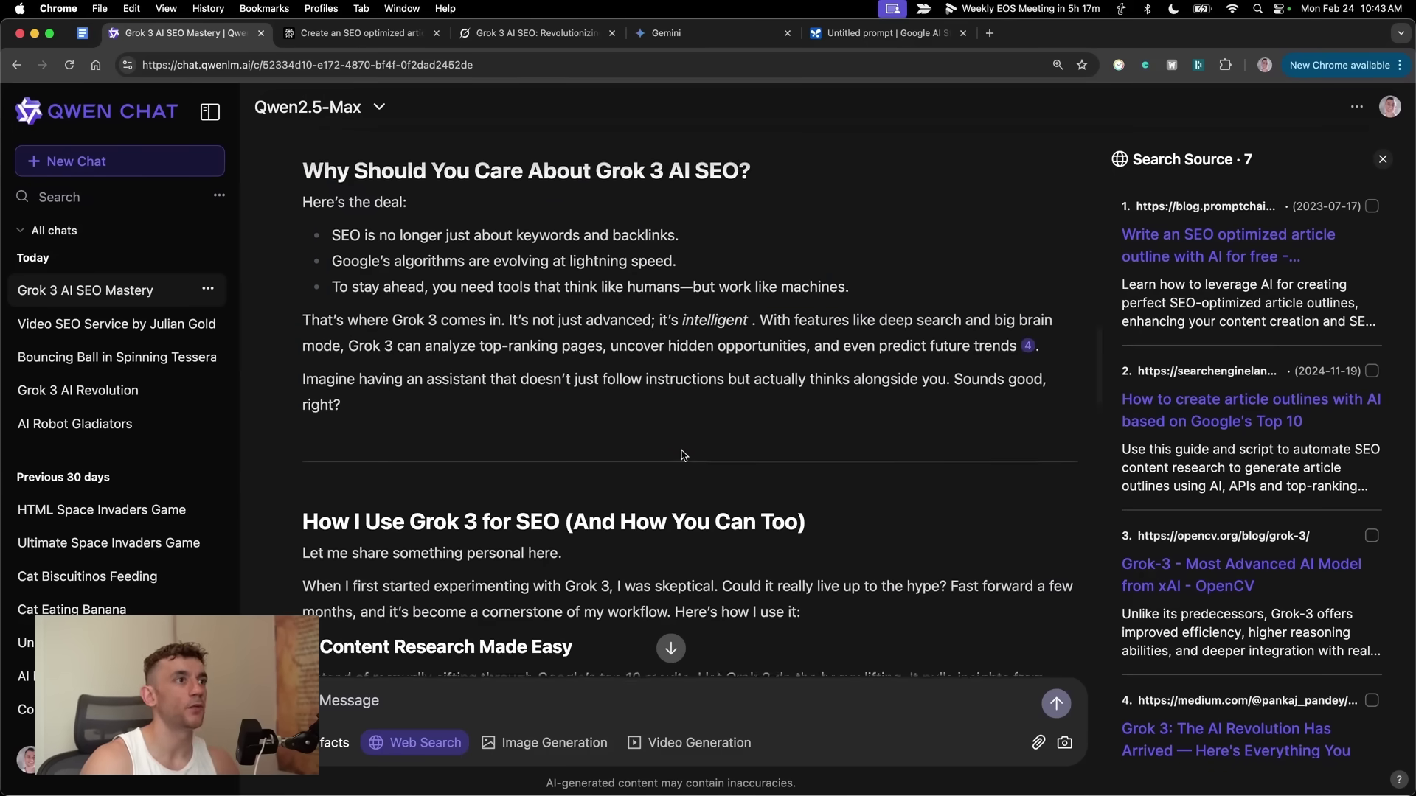
{"action": "scroll", "coordinate": [682, 504], "scroll_direction": "up", "scroll_amount": 3}
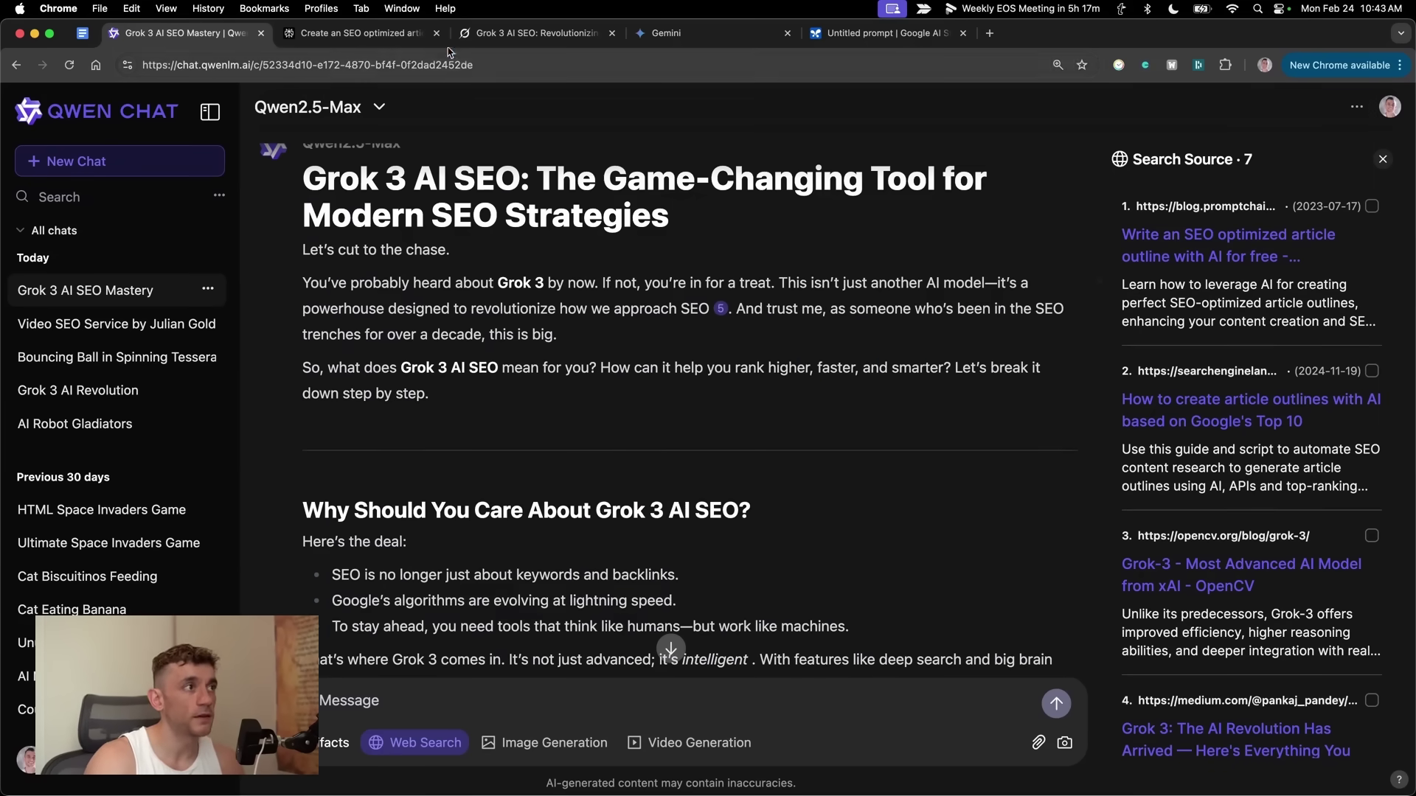
{"action": "left_click", "coordinate": [393, 36]}
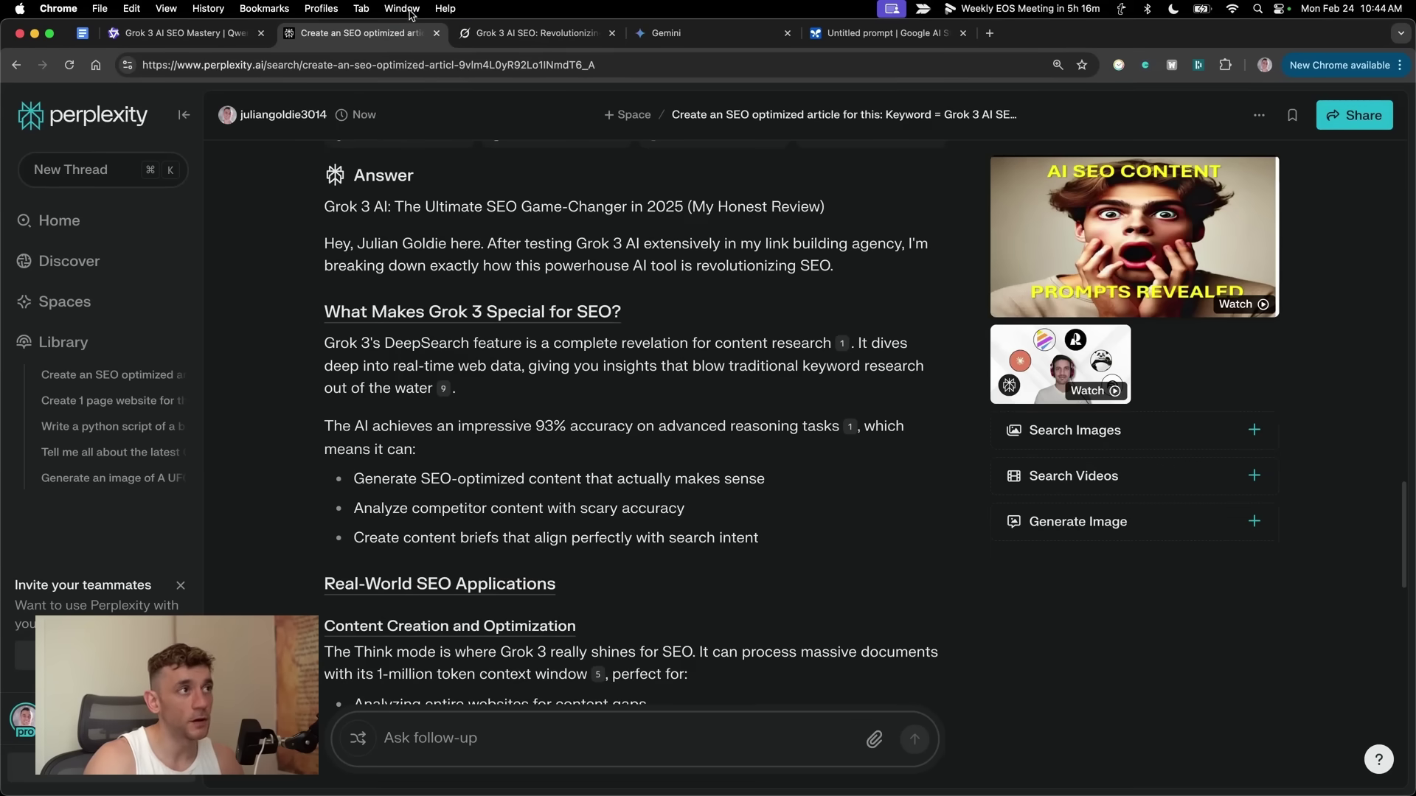
Step: Scroll through and select the body of Grok's article
{"action": "left_click", "coordinate": [504, 37]}
{"action": "scroll", "coordinate": [676, 390], "scroll_direction": "up", "scroll_amount": 7}
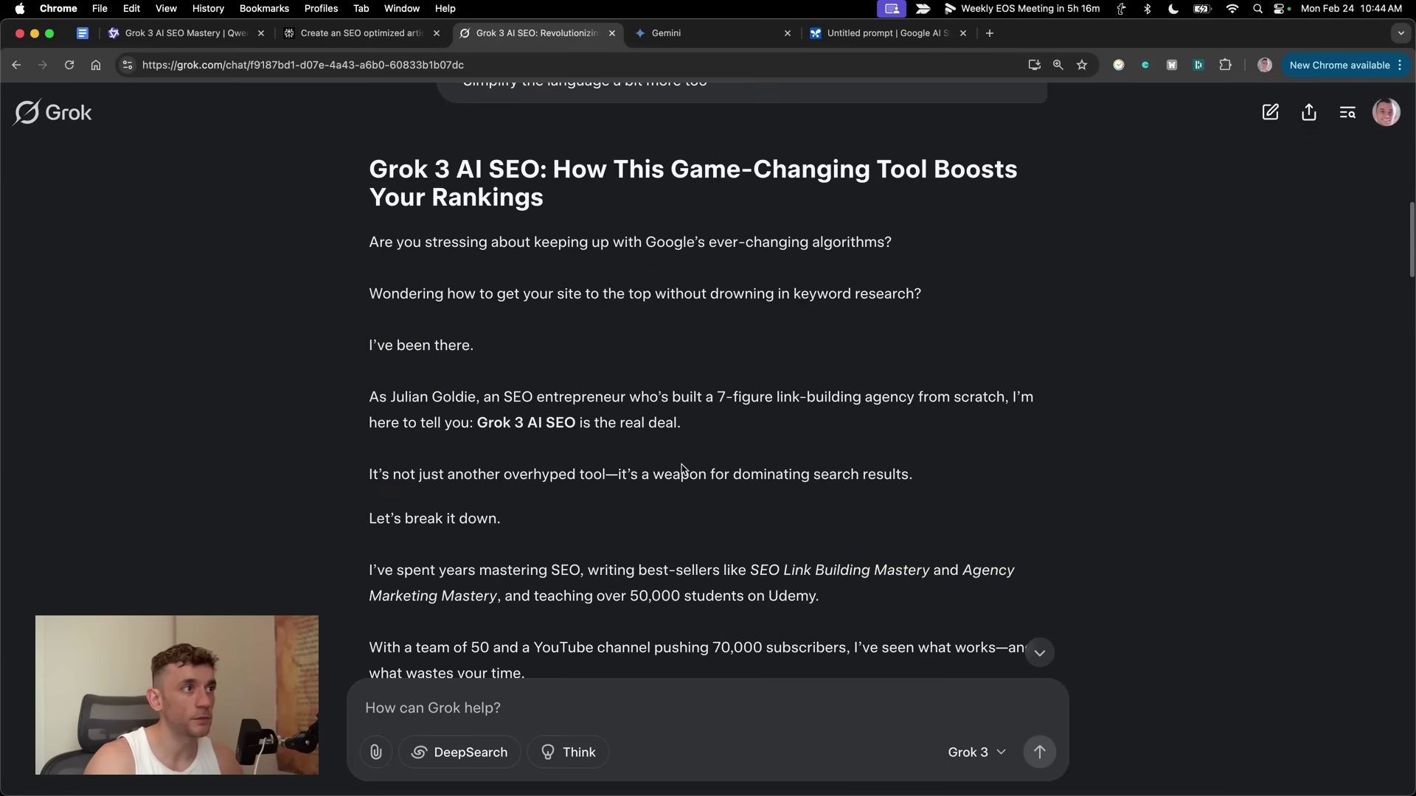
{"action": "scroll", "coordinate": [465, 132], "scroll_direction": "down", "scroll_amount": 1}
{"action": "left_click_drag", "start_coordinate": [369, 225], "coordinate": [787, 657]}
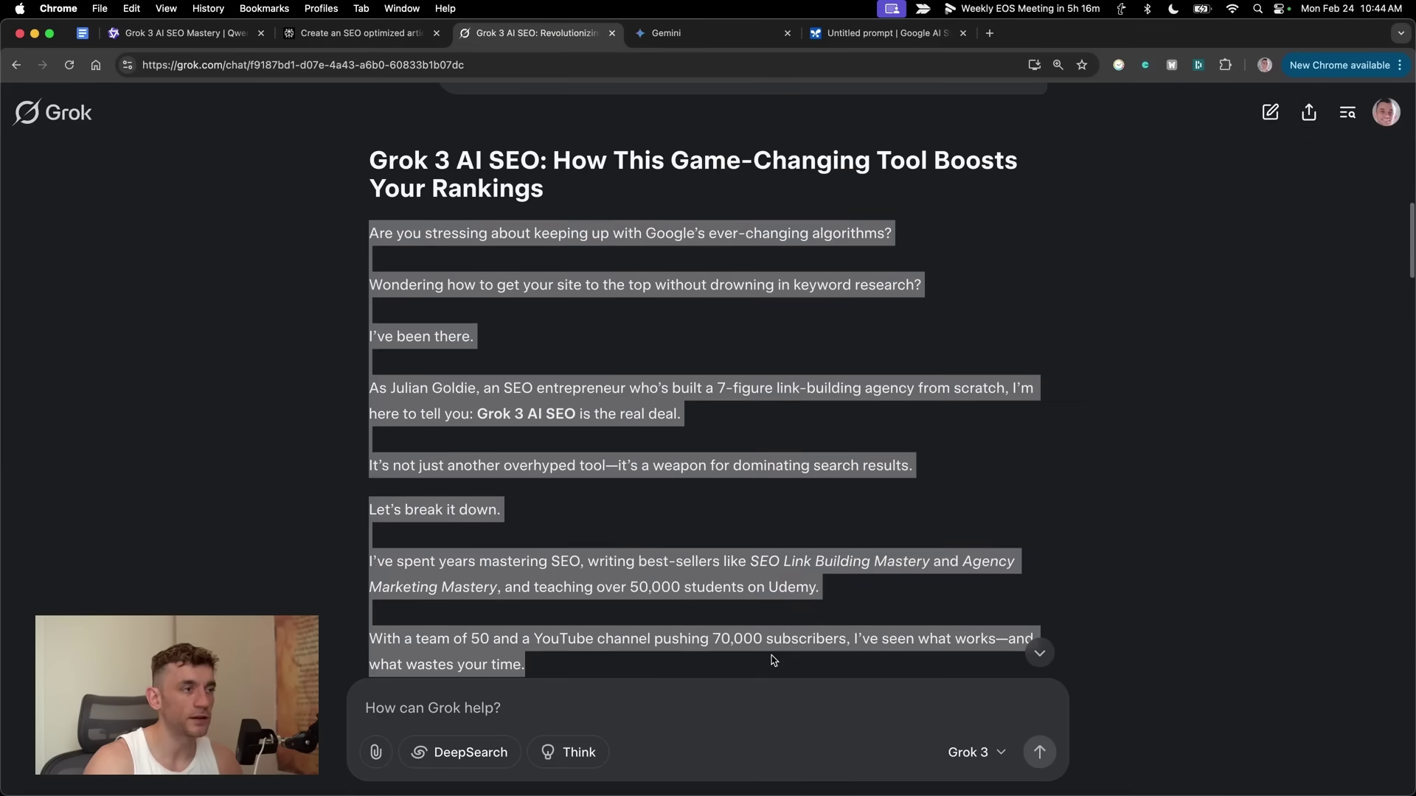
{"action": "scroll", "coordinate": [811, 612], "scroll_direction": "down", "scroll_amount": 1}
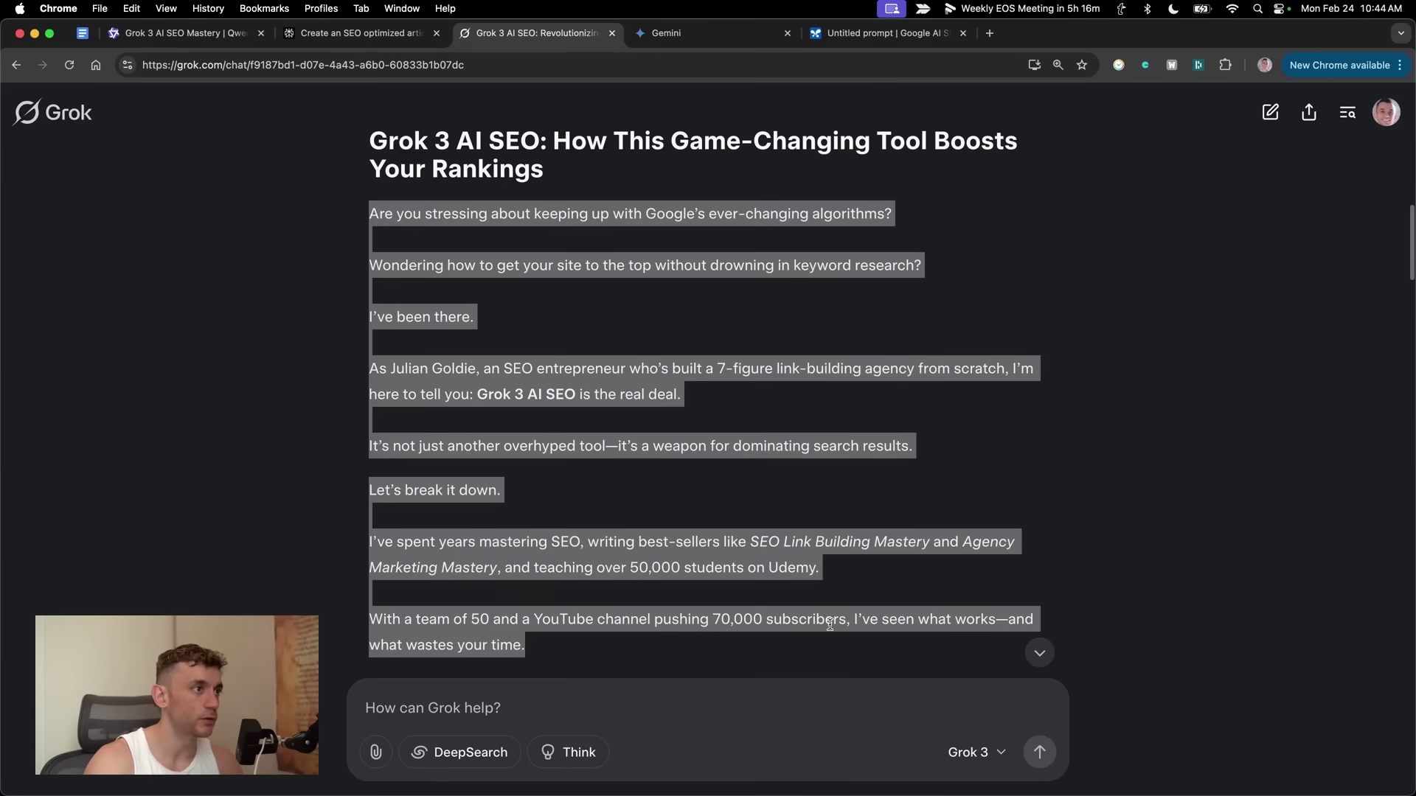
{"action": "left_click", "coordinate": [687, 268]}
Step: Scroll Gemini's article up to its section outline ending in the Conclusion
{"action": "left_click", "coordinate": [667, 33]}
{"action": "scroll", "coordinate": [682, 389], "scroll_direction": "up", "scroll_amount": 4}
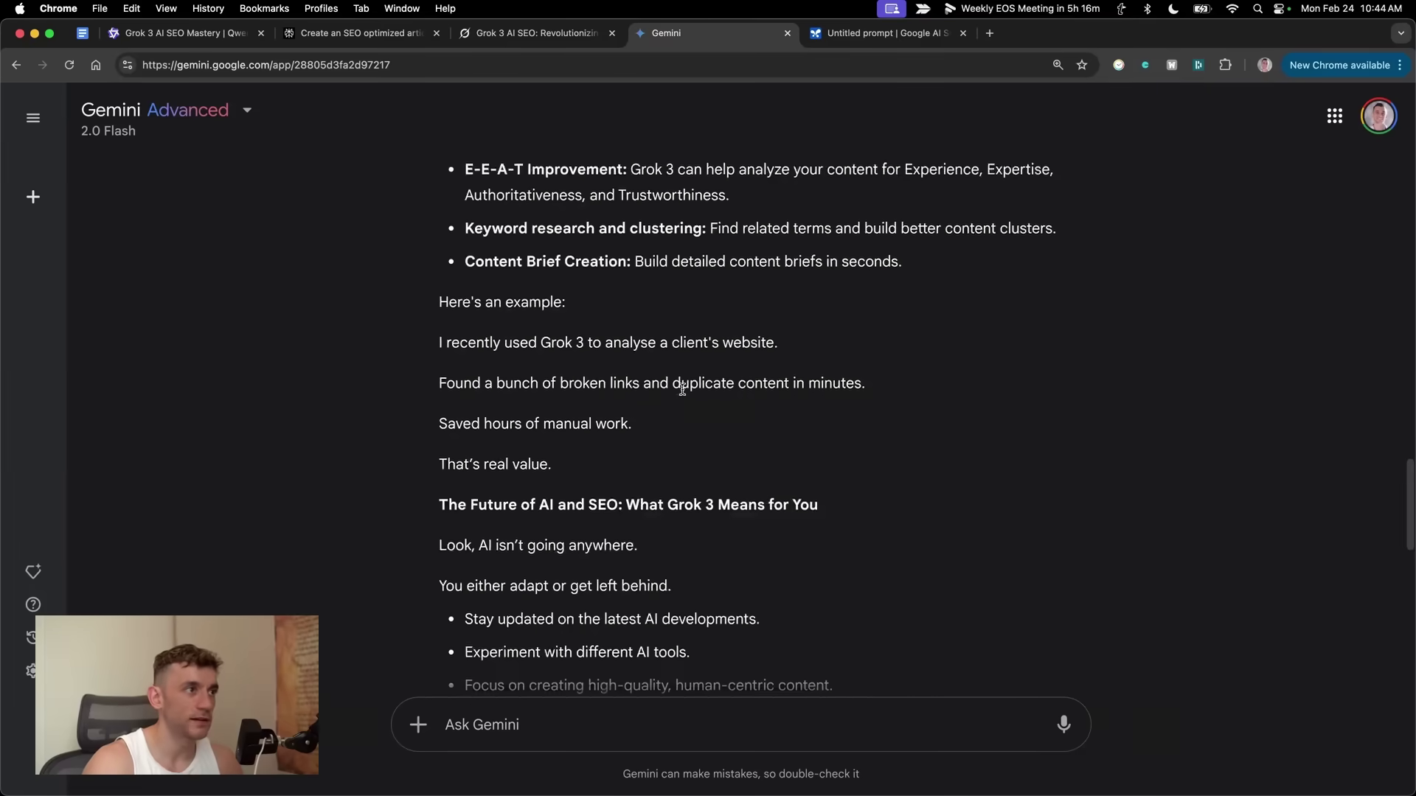
{"action": "scroll", "coordinate": [682, 389], "scroll_direction": "up", "scroll_amount": 10}
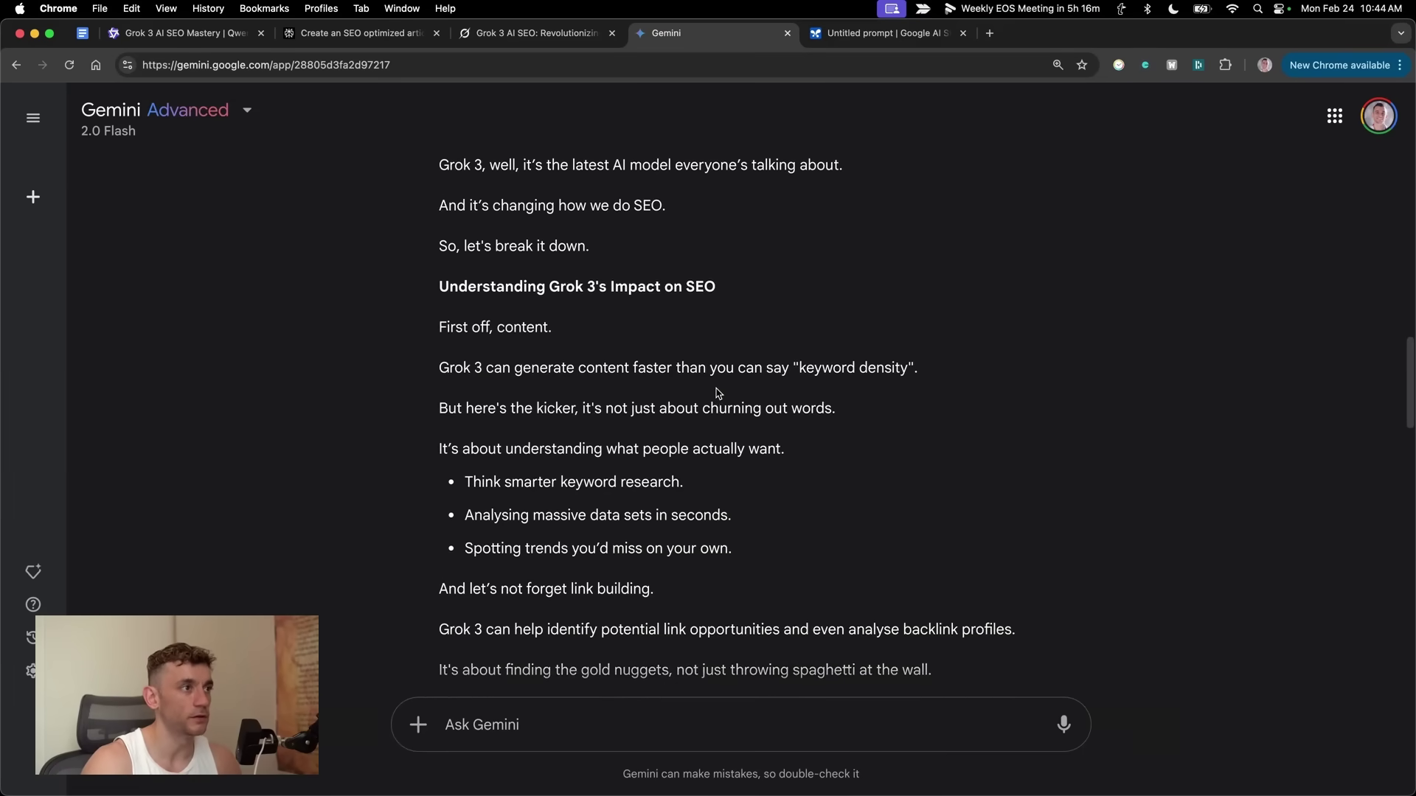
{"action": "scroll", "coordinate": [719, 393], "scroll_direction": "up", "scroll_amount": 7}
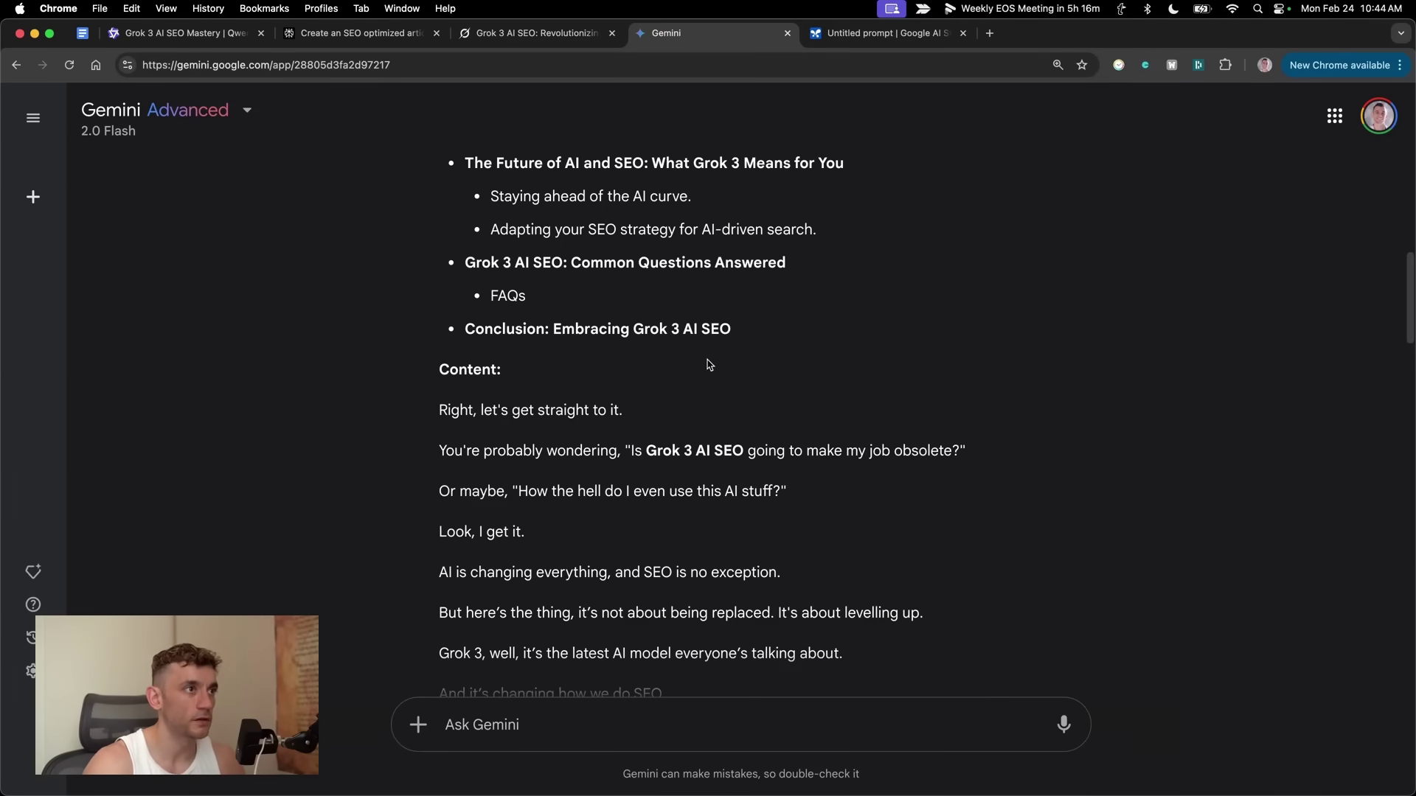
Step: Paste the 'Grok 3 AI SEO' article prompt into a new Claude chat and send it
{"action": "left_click", "coordinate": [848, 40]}
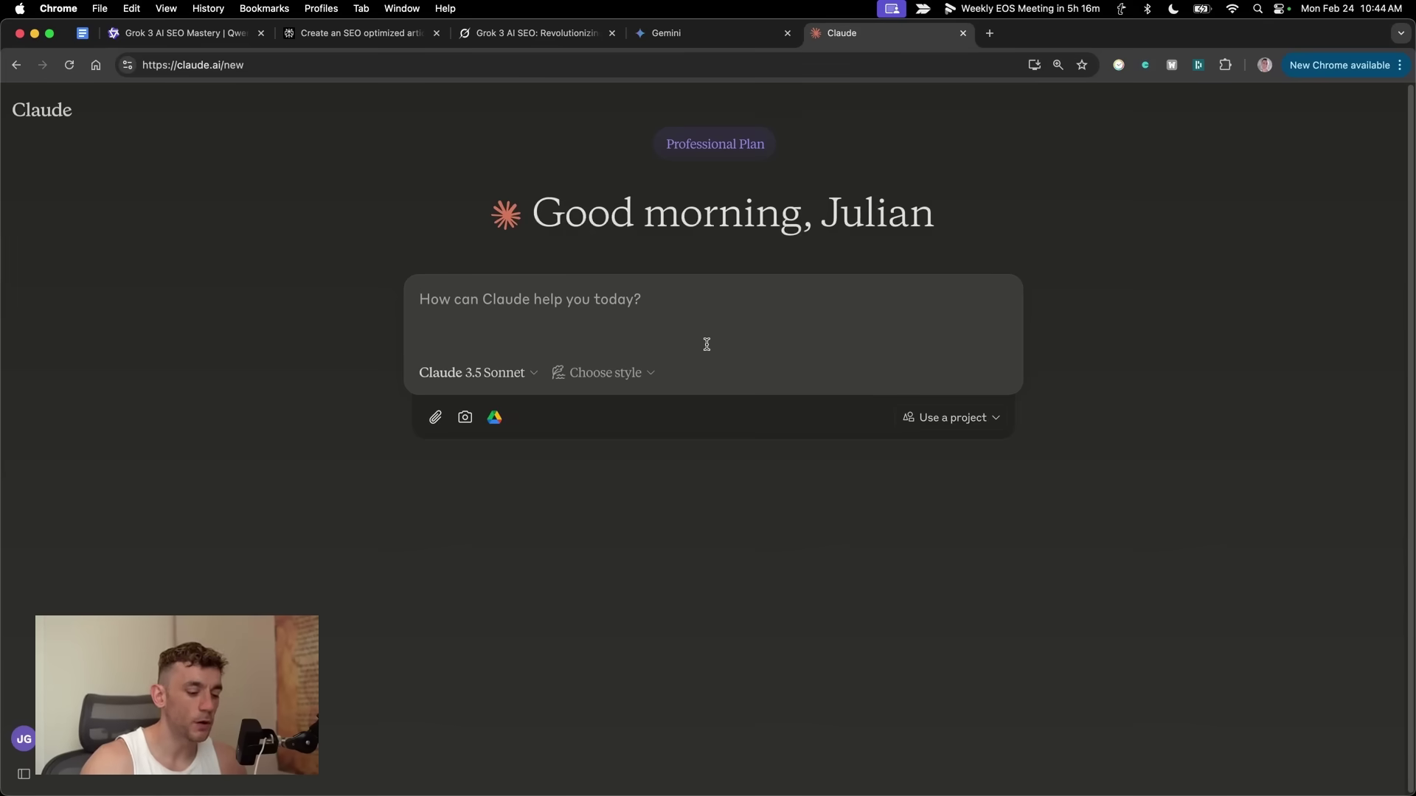
{"action": "key", "text": "super+v"}
{"action": "scroll", "coordinate": [706, 345], "scroll_direction": "up", "scroll_amount": 10}
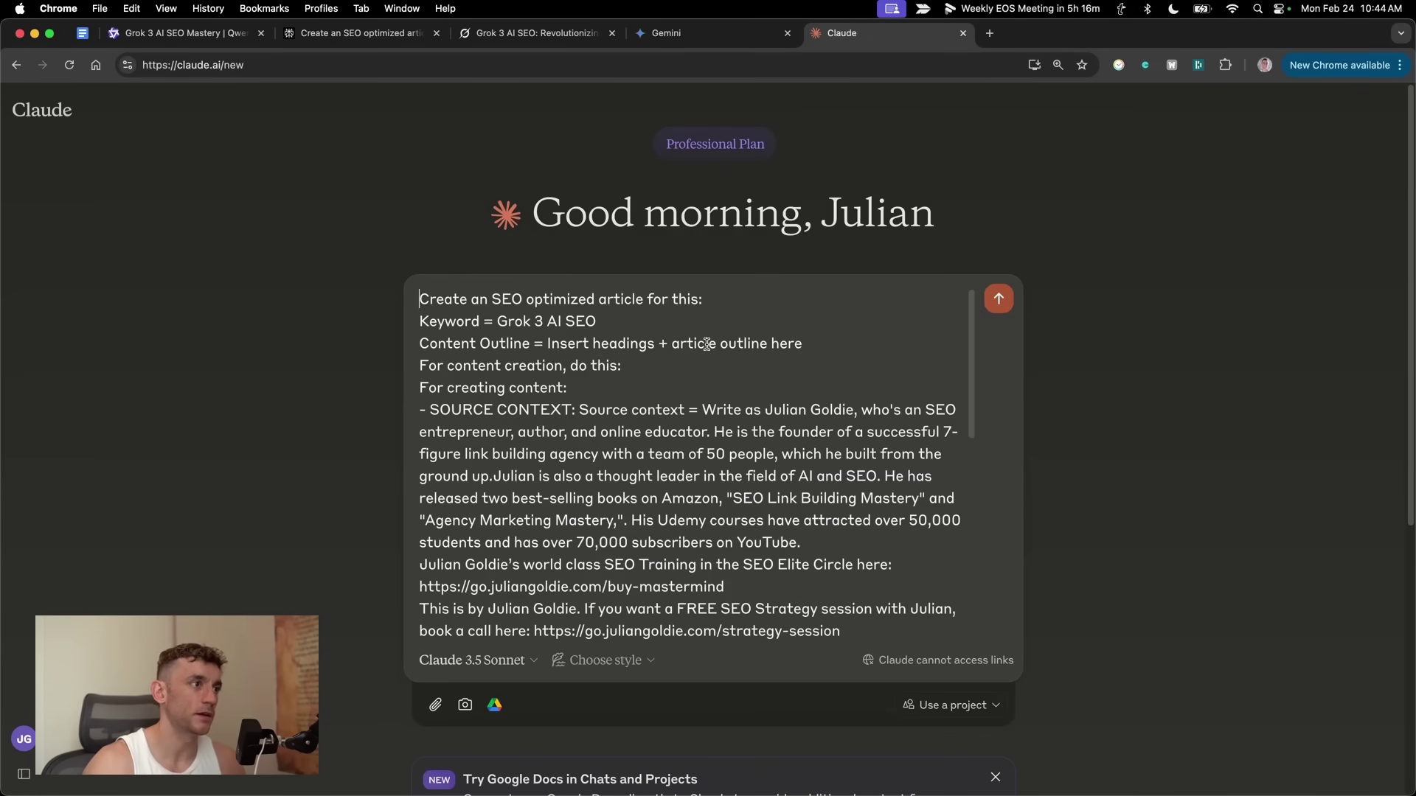
{"action": "key", "text": "Return"}
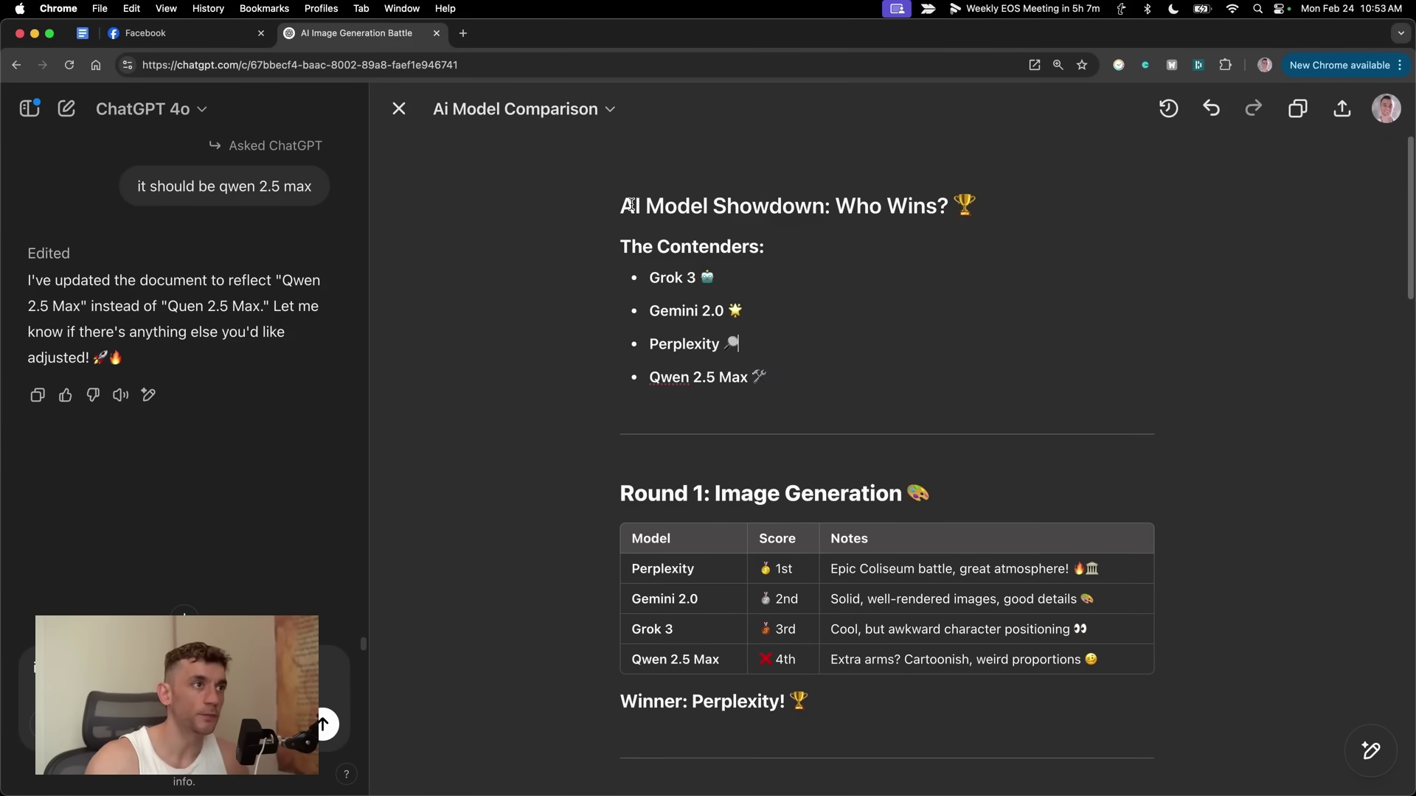
Step: Zoom the comparison canvas and inspect Perplexity's first-place Round 1 Image Generation row
{"action": "left_click_drag", "start_coordinate": [625, 246], "coordinate": [803, 374]}
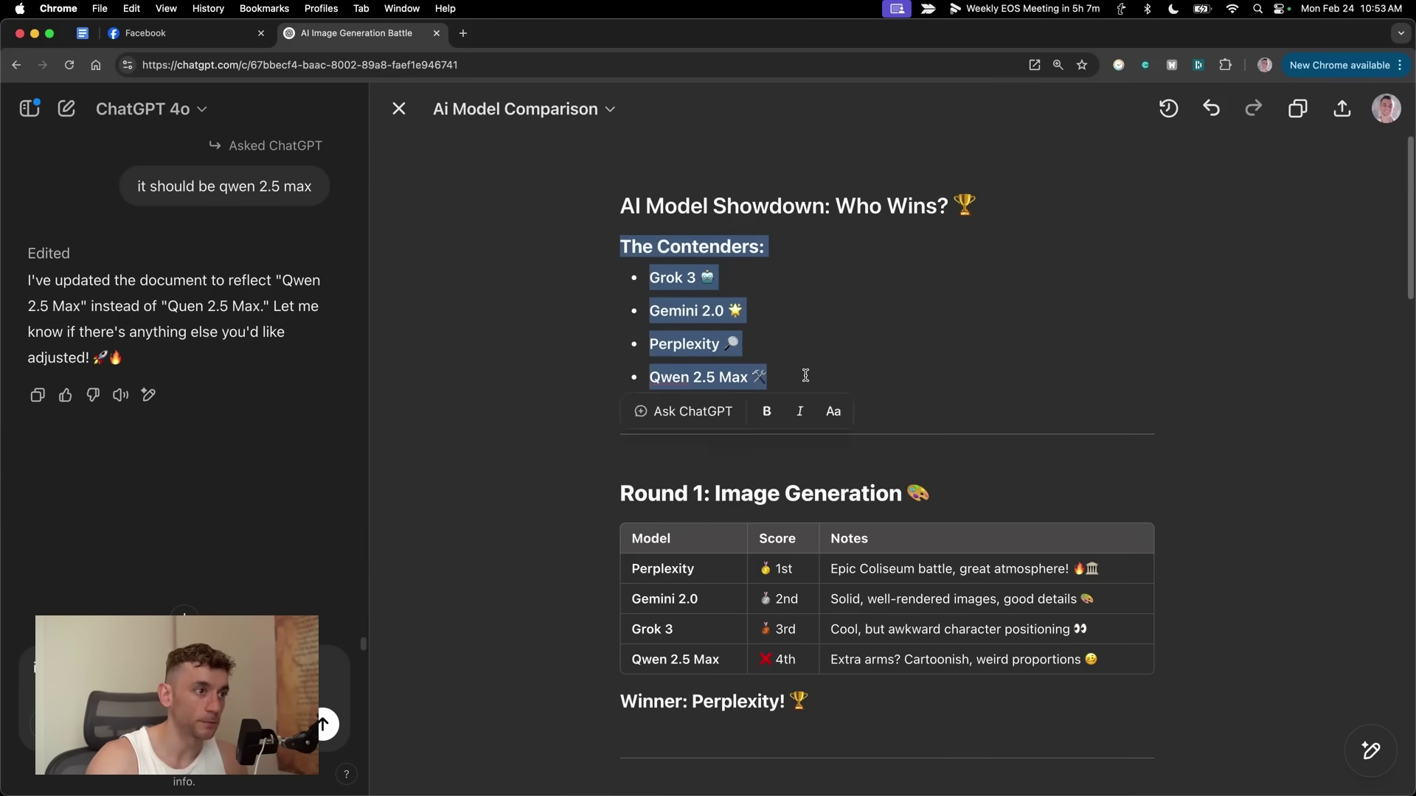
{"action": "key", "text": "super+equal"}
{"action": "key", "text": "super+equal"}
{"action": "key", "text": "super+equal"}
{"action": "triple_click", "coordinate": [478, 247]}
{"action": "left_click", "coordinate": [352, 385]}
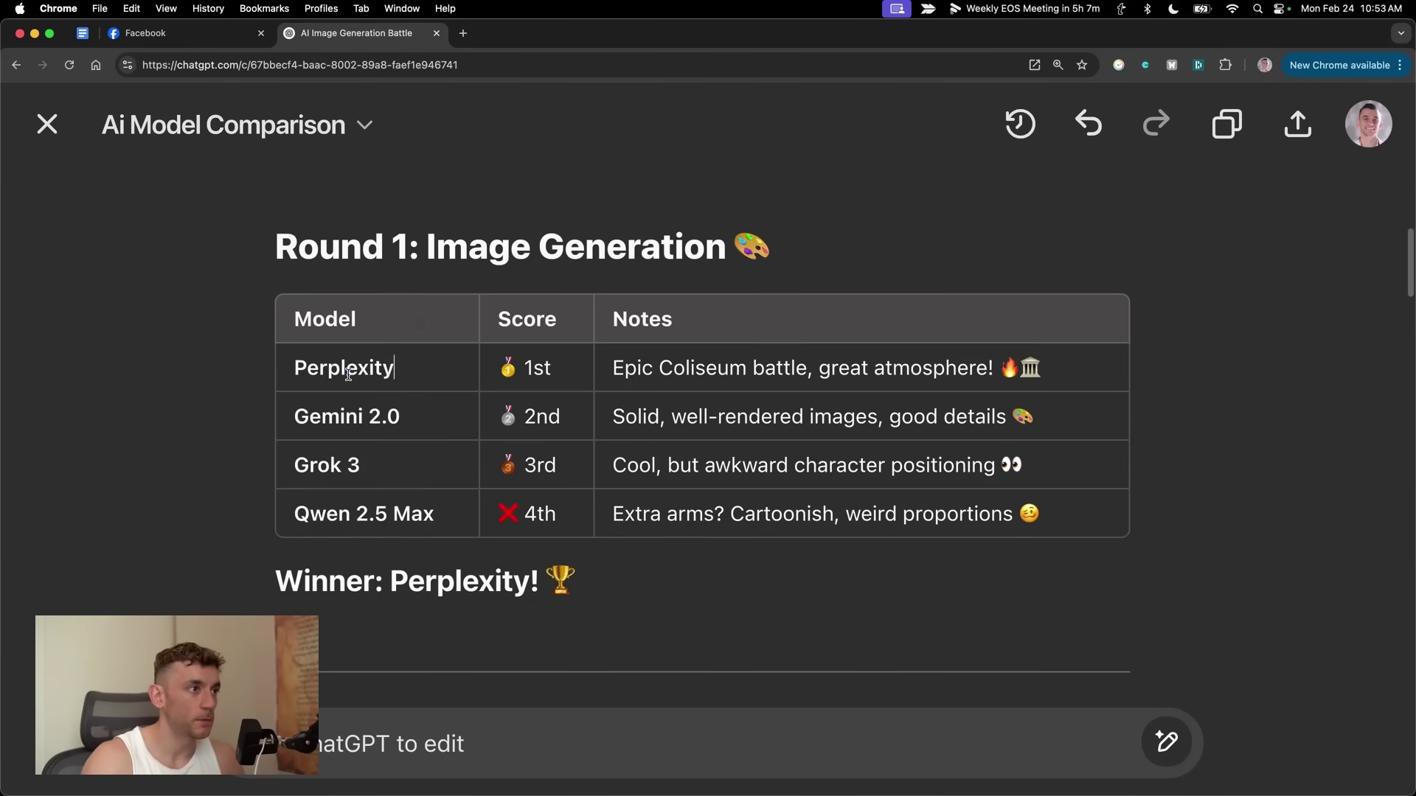
{"action": "double_click", "coordinate": [348, 369]}
{"action": "key", "text": "Tab"}
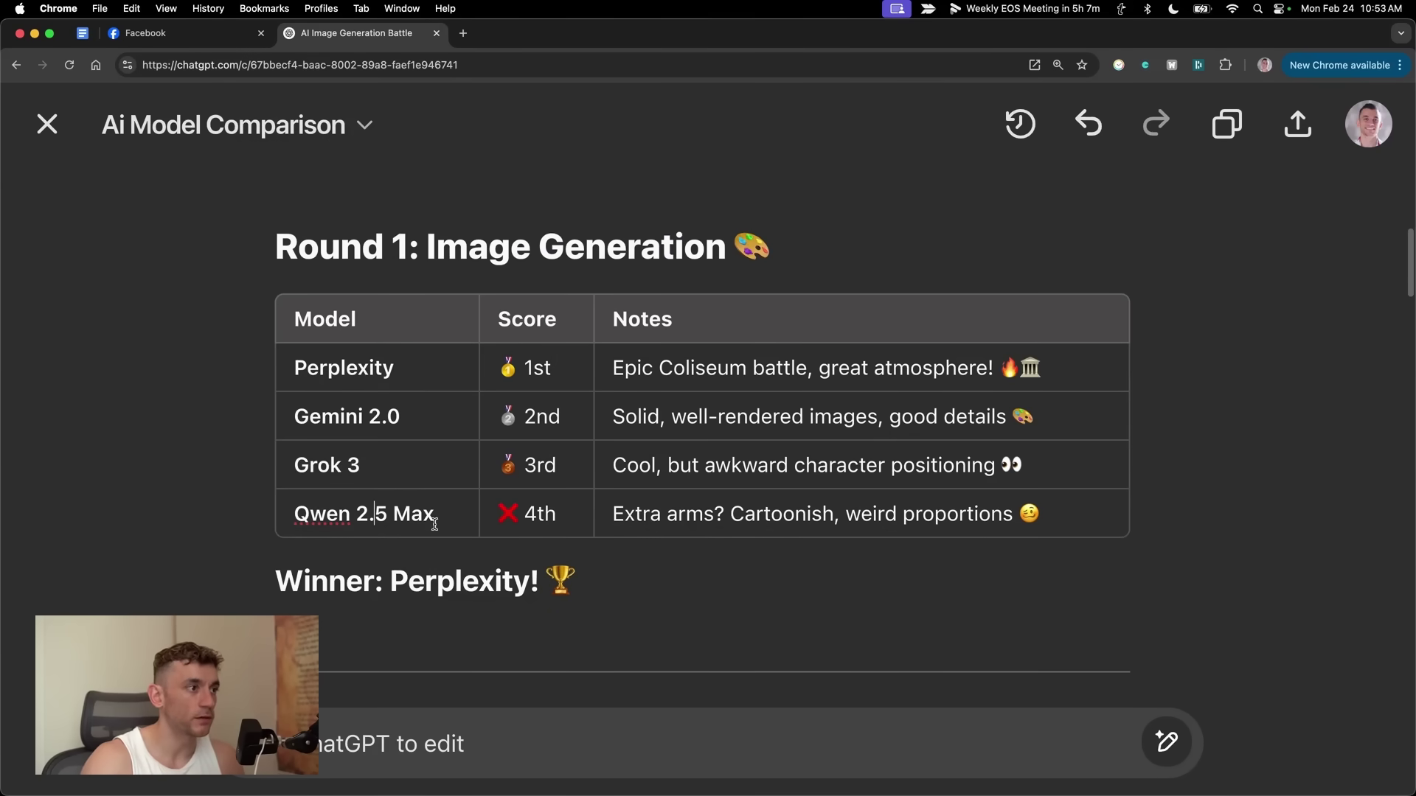
{"action": "key", "text": "shift+Tab"}
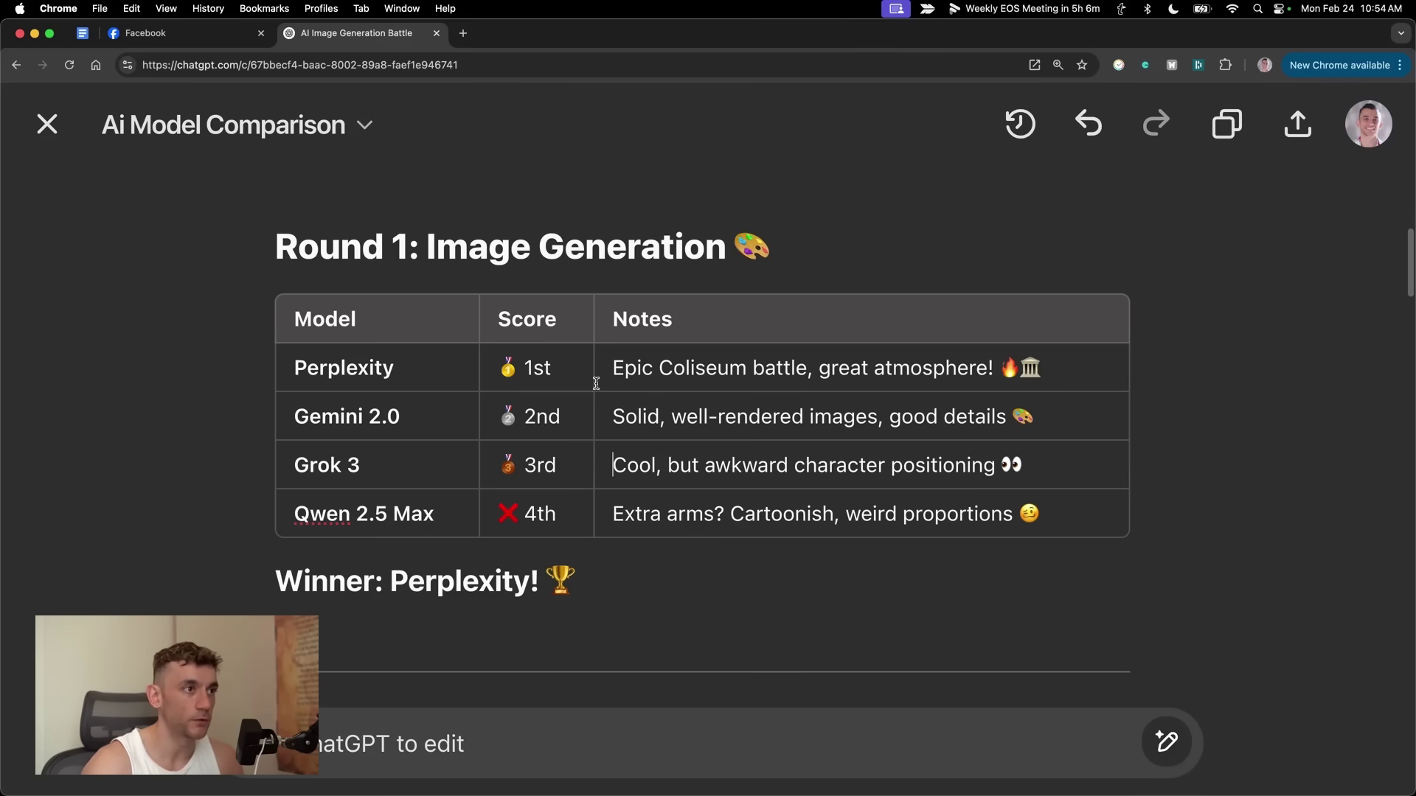
{"action": "triple_click", "coordinate": [625, 368]}
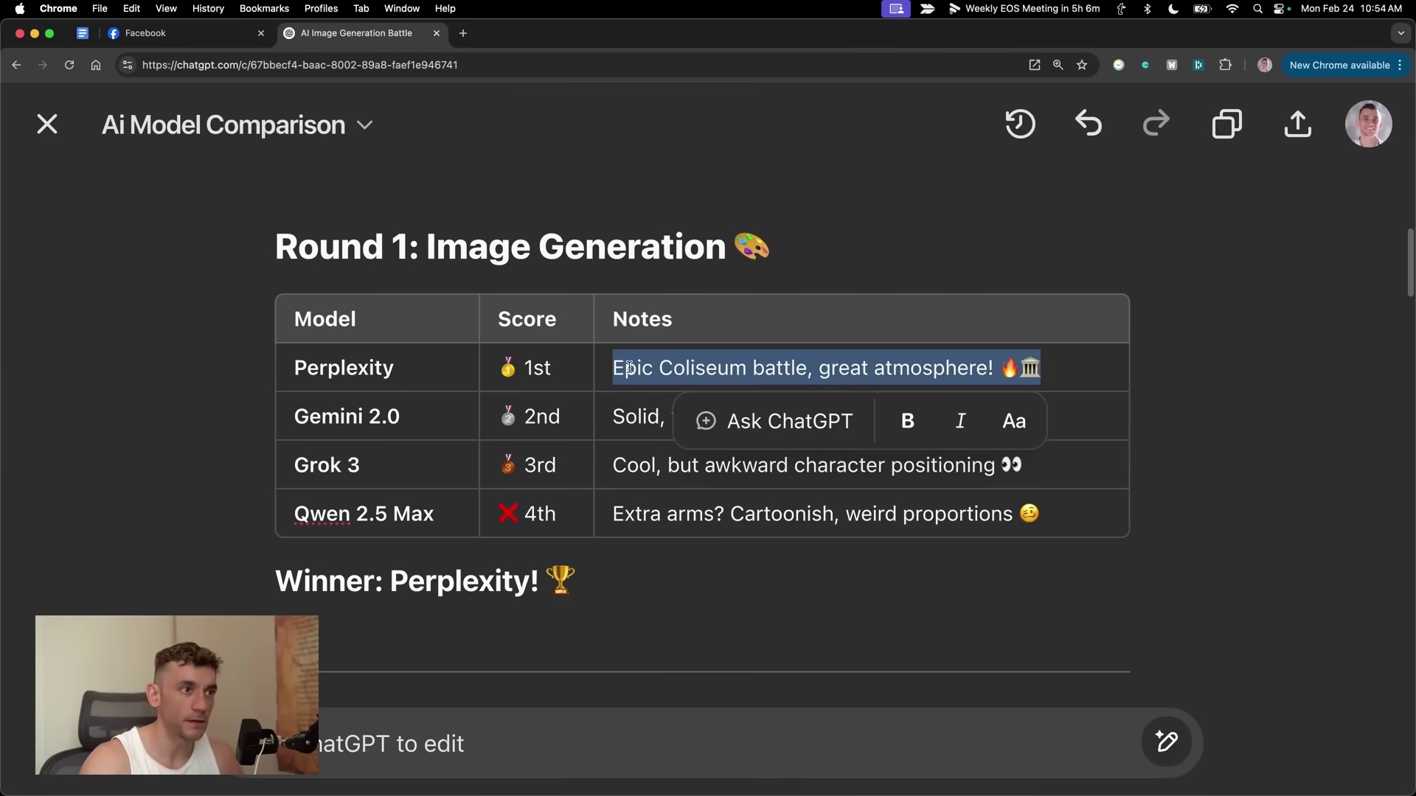
{"action": "left_click", "coordinate": [1283, 340]}
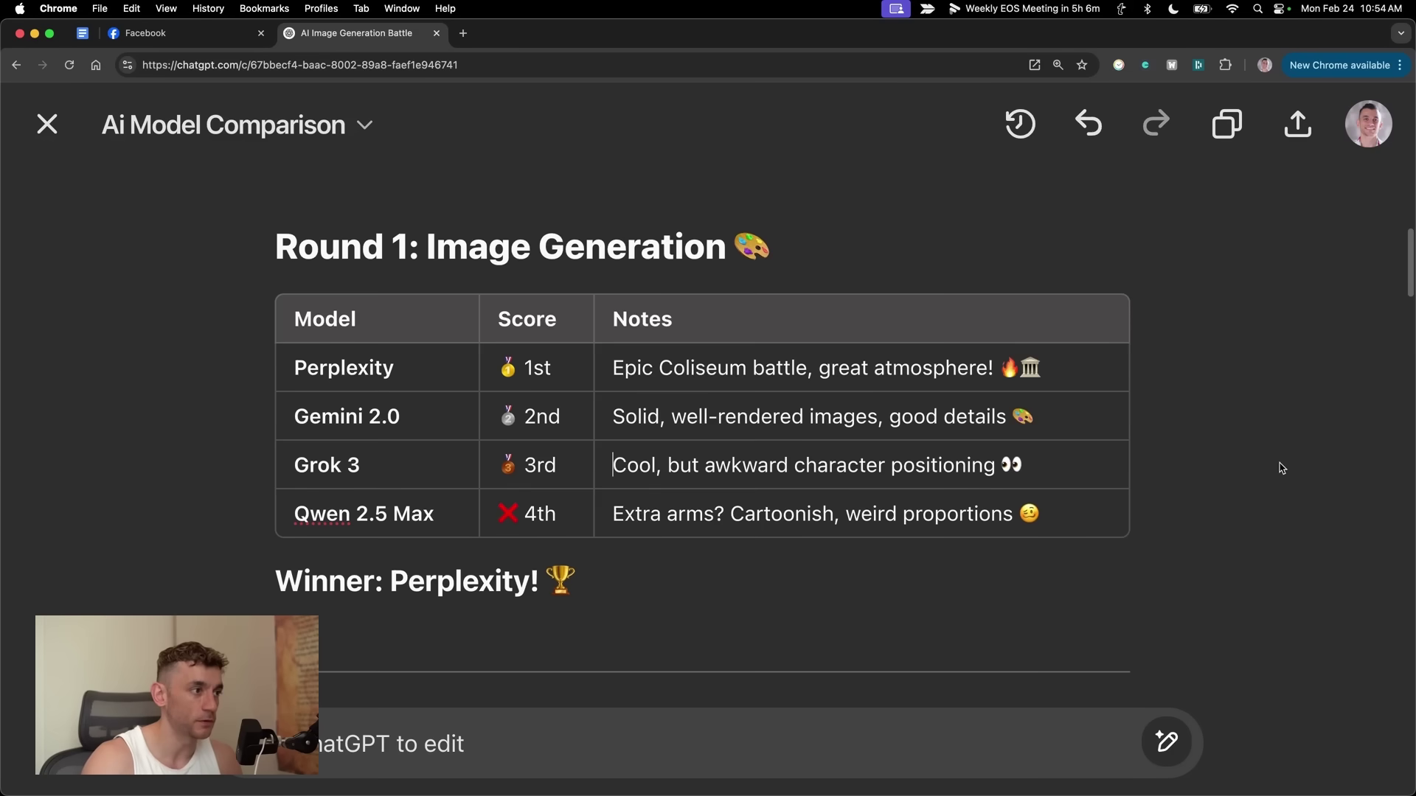
Step: Inspect the Round 2 Deep Research notes for Perplexity and Grok 3
{"action": "scroll", "coordinate": [1281, 468], "scroll_direction": "down", "scroll_amount": 8}
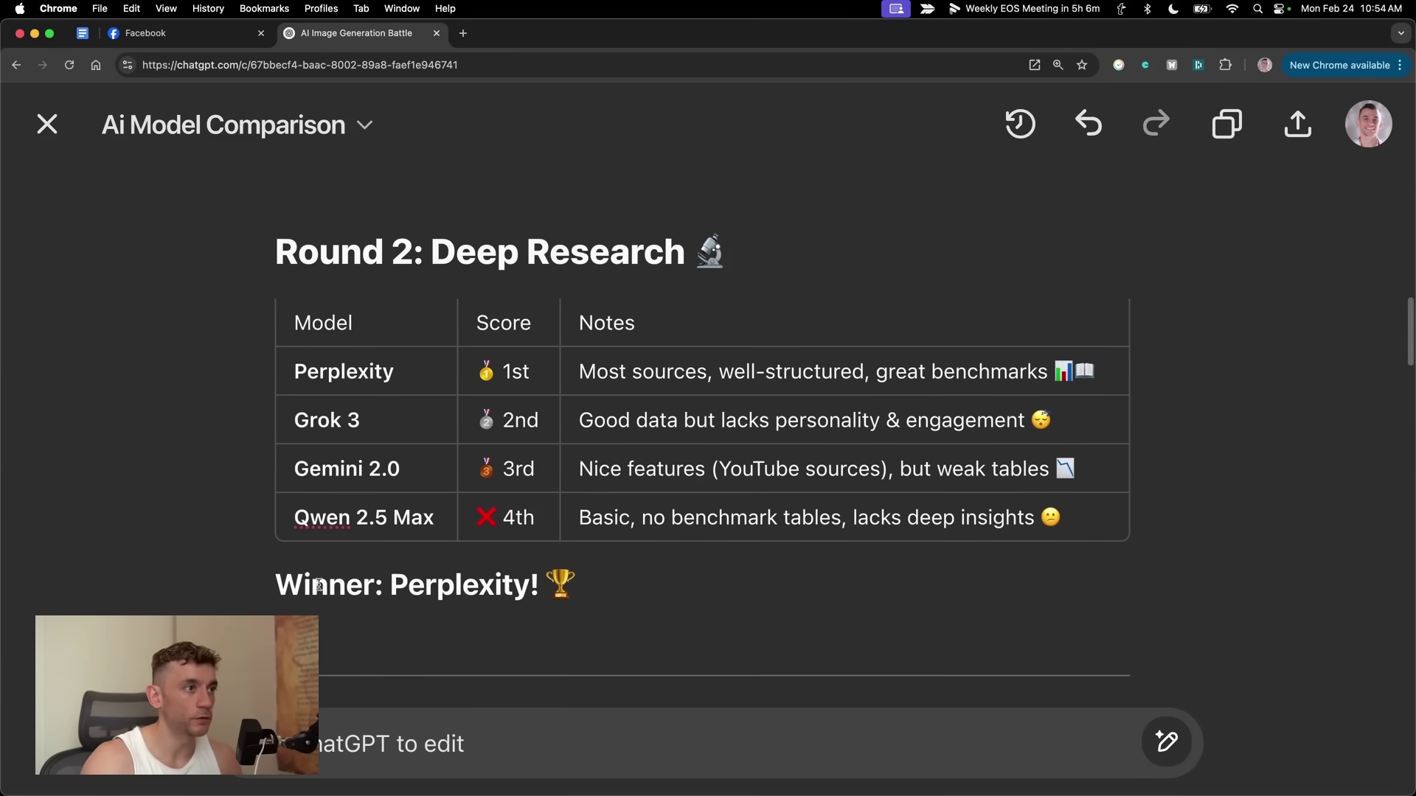
{"action": "left_click_drag", "start_coordinate": [592, 371], "coordinate": [934, 370]}
{"action": "triple_click", "coordinate": [934, 369]}
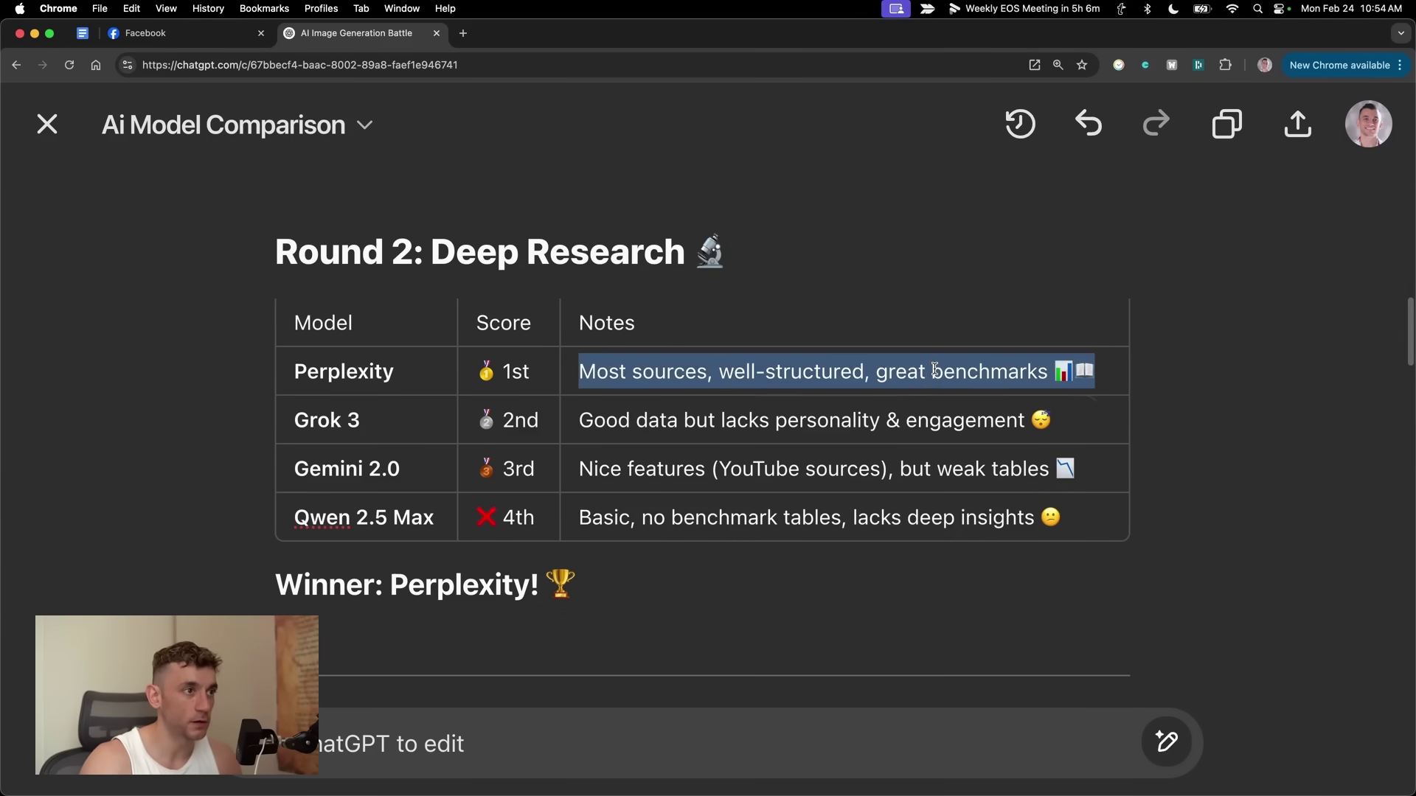
{"action": "triple_click", "coordinate": [642, 422]}
{"action": "left_click", "coordinate": [1198, 325]}
{"action": "scroll", "coordinate": [1188, 331], "scroll_direction": "up", "scroll_amount": 5}
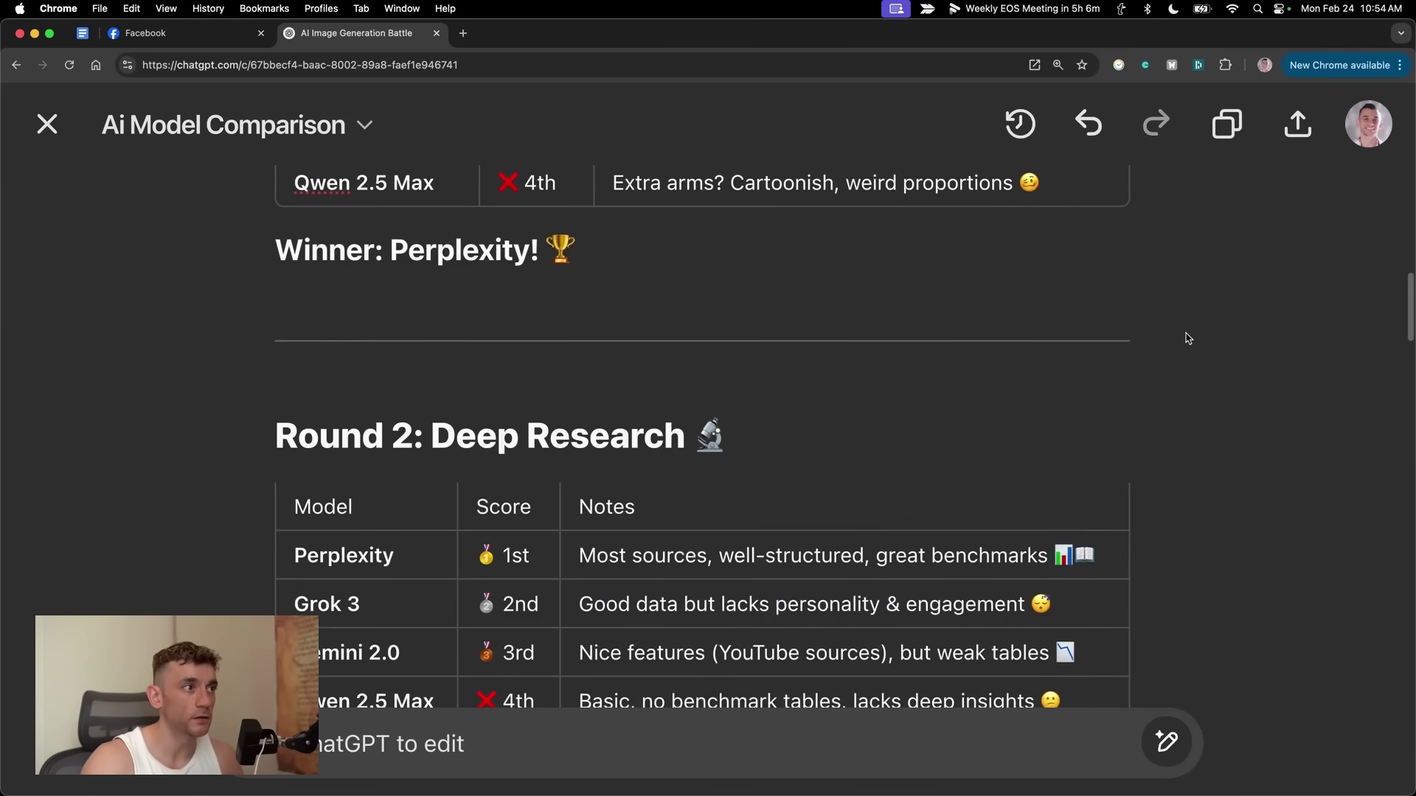
Step: Review Round 3 Python Coding: Grok 3's notes, Perplexity's 4th-place score and Gemini's notes
{"action": "scroll", "coordinate": [322, 345], "scroll_direction": "down", "scroll_amount": 10}
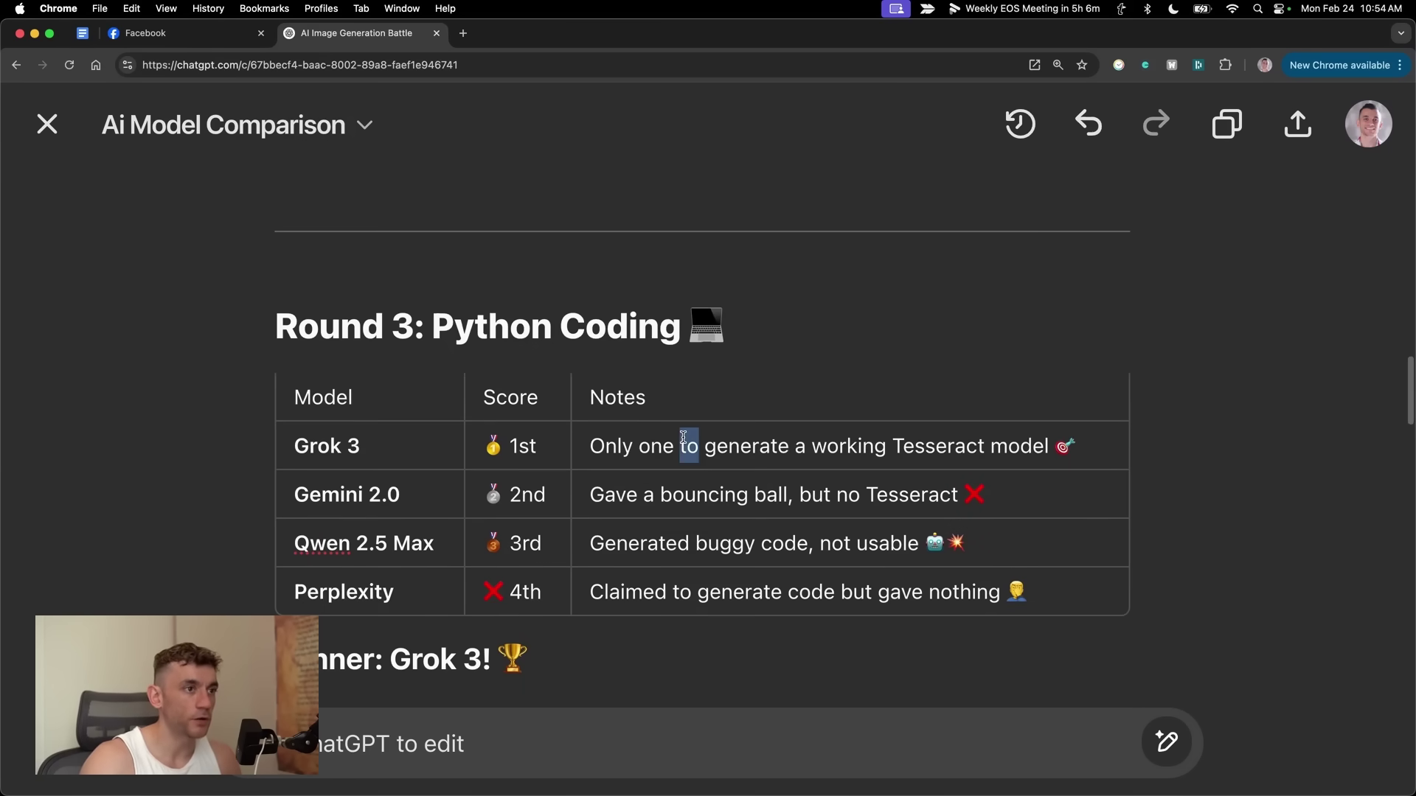
{"action": "triple_click", "coordinate": [686, 439]}
{"action": "left_click", "coordinate": [1155, 308]}
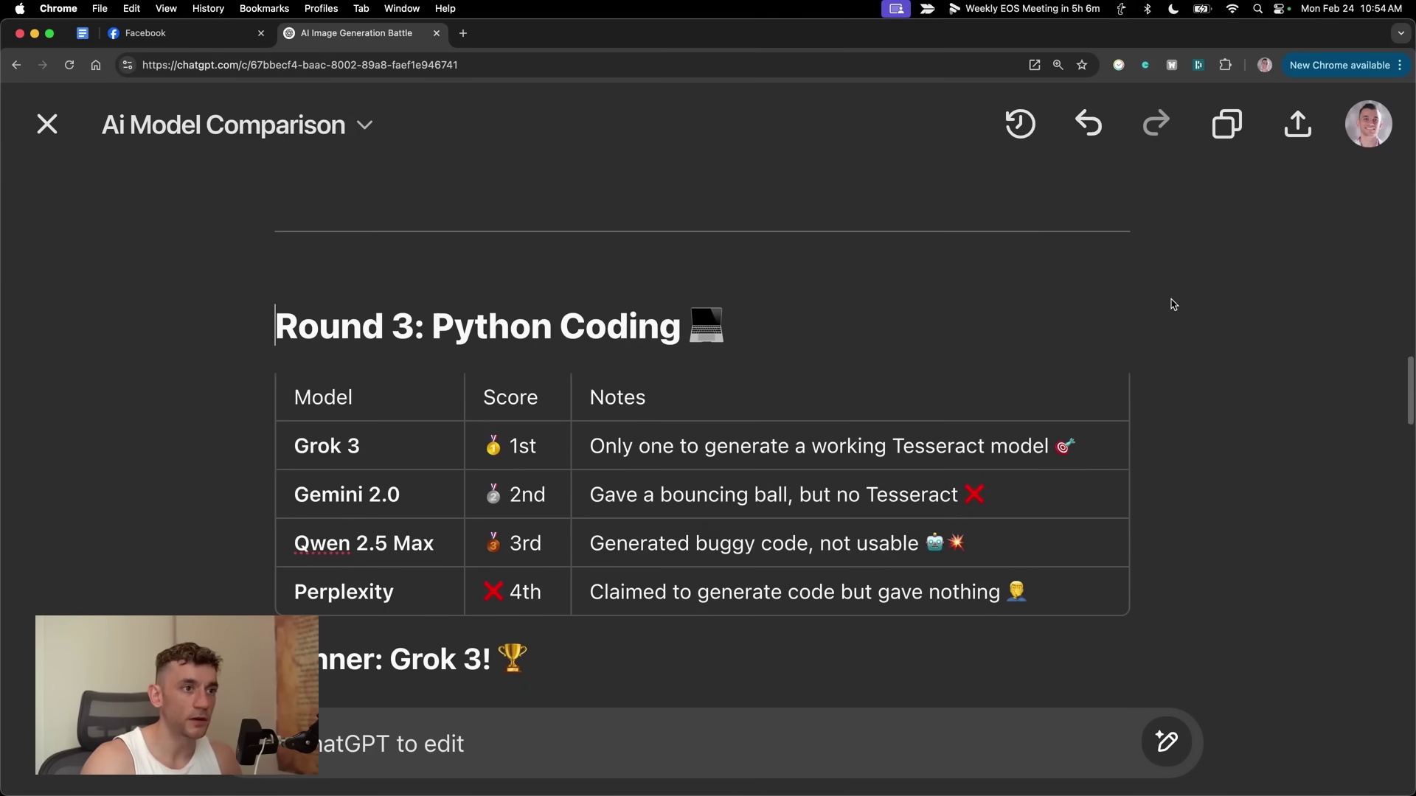
{"action": "left_click_drag", "start_coordinate": [544, 592], "coordinate": [428, 582]}
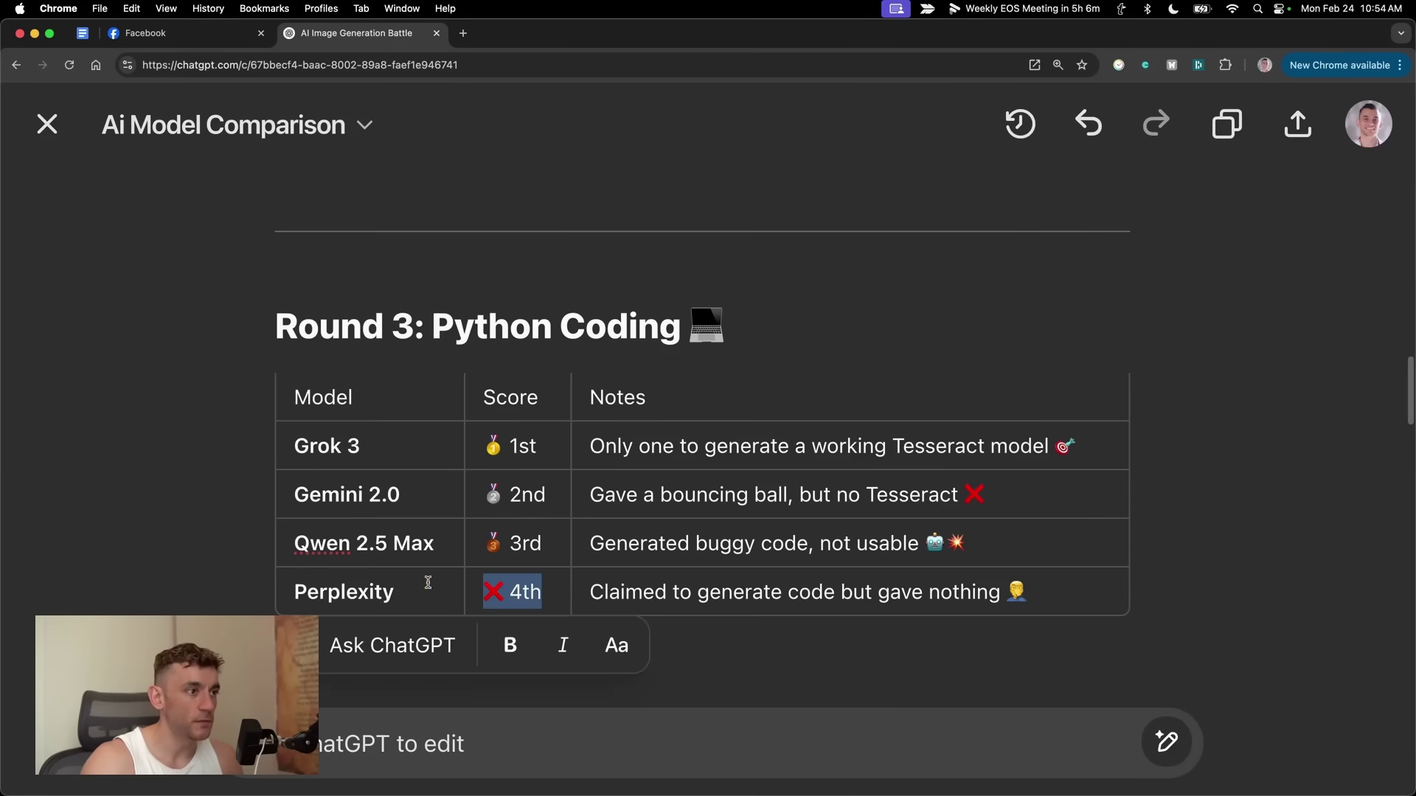
{"action": "left_click", "coordinate": [1112, 356]}
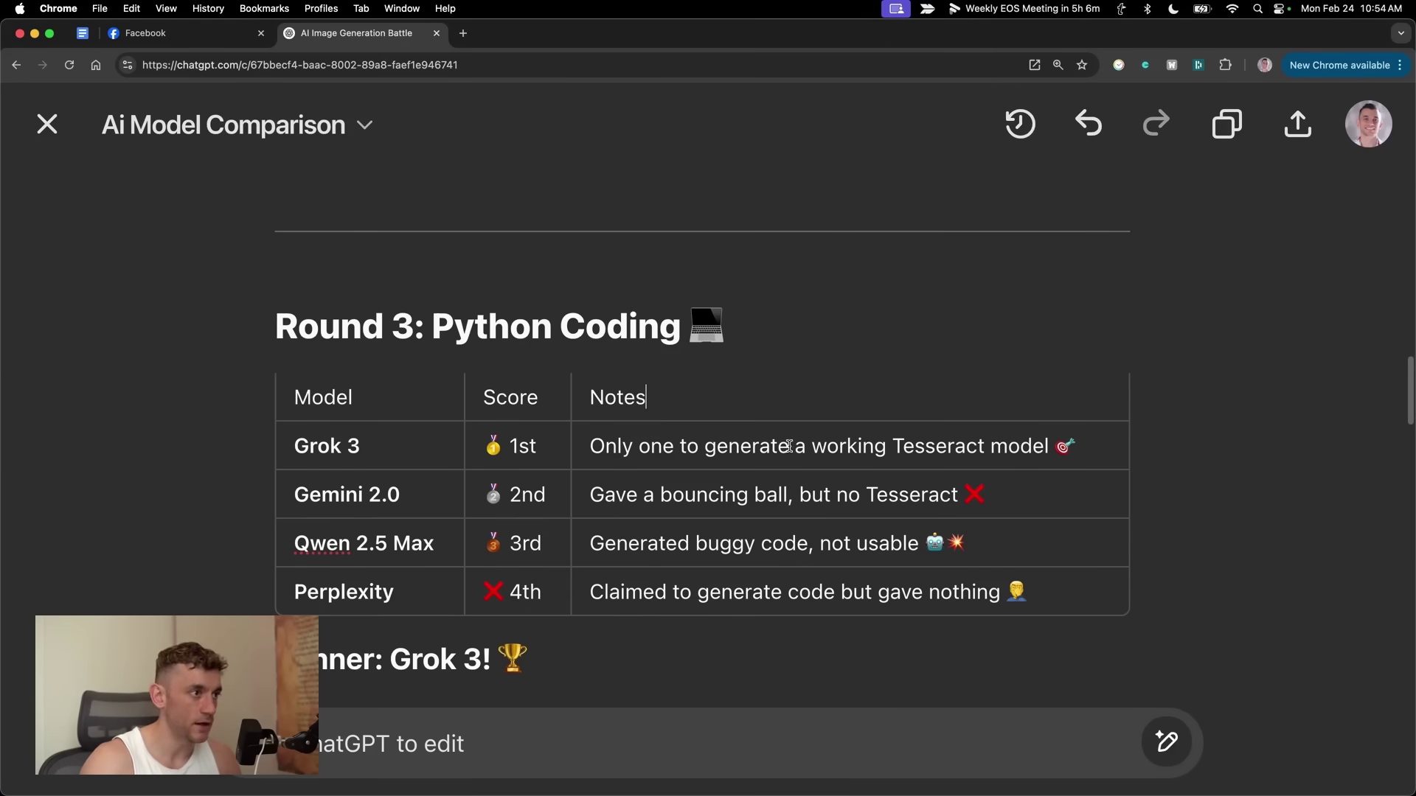
{"action": "triple_click", "coordinate": [681, 491]}
{"action": "left_click", "coordinate": [1230, 426]}
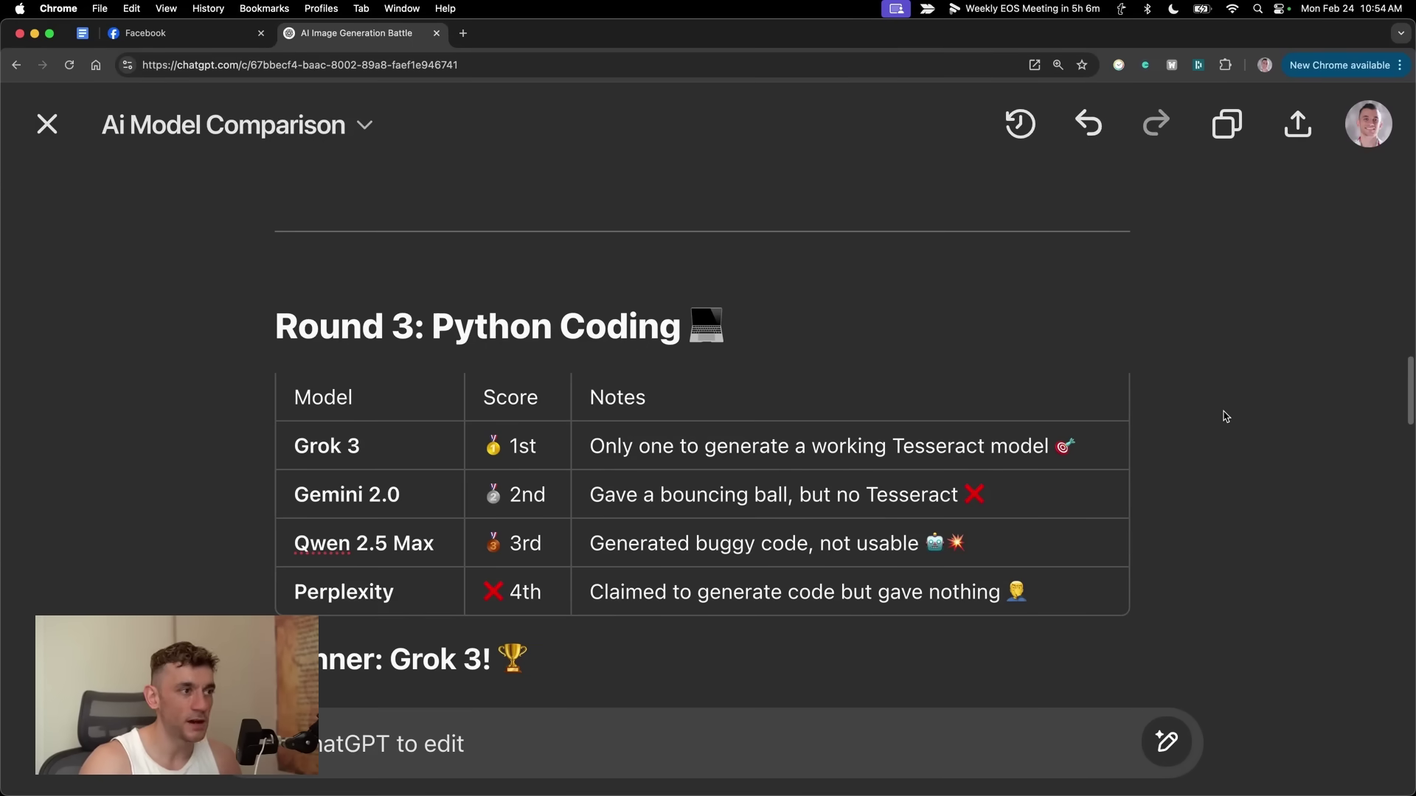
Step: Scroll past Gemini 2.0 in Round 4 to the Overall Winner TIE heading
{"action": "scroll", "coordinate": [1197, 452], "scroll_direction": "down", "scroll_amount": 10}
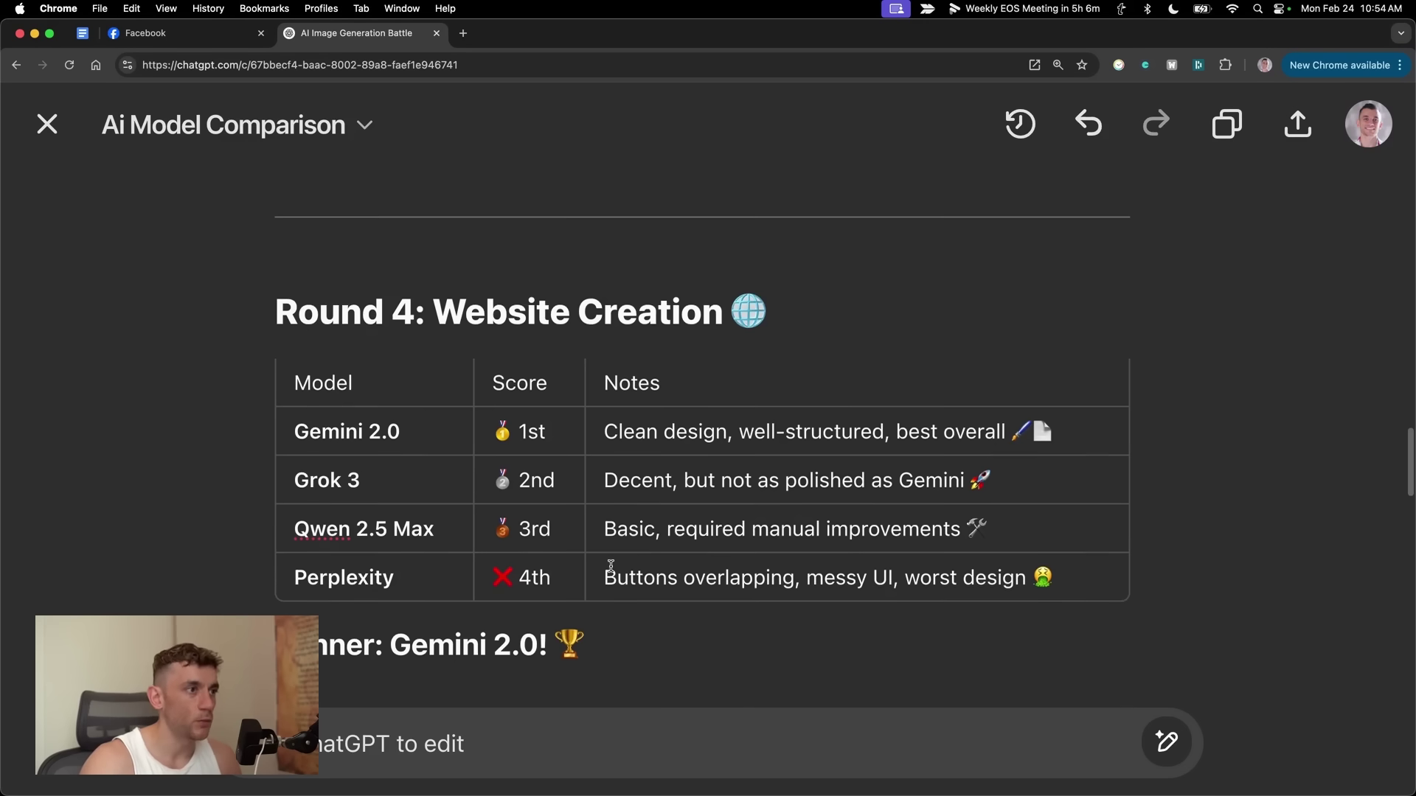
{"action": "triple_click", "coordinate": [421, 415]}
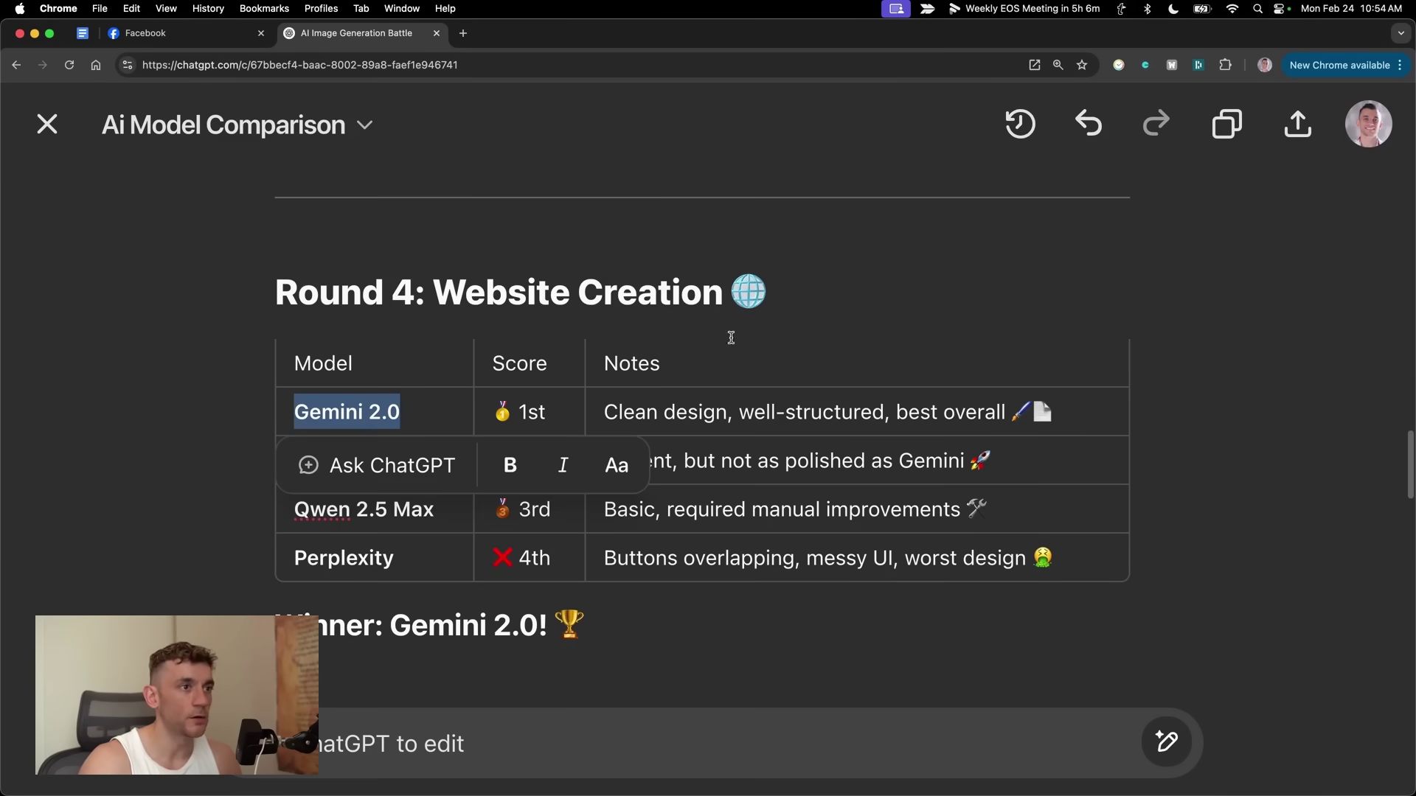
{"action": "left_click", "coordinate": [1278, 412]}
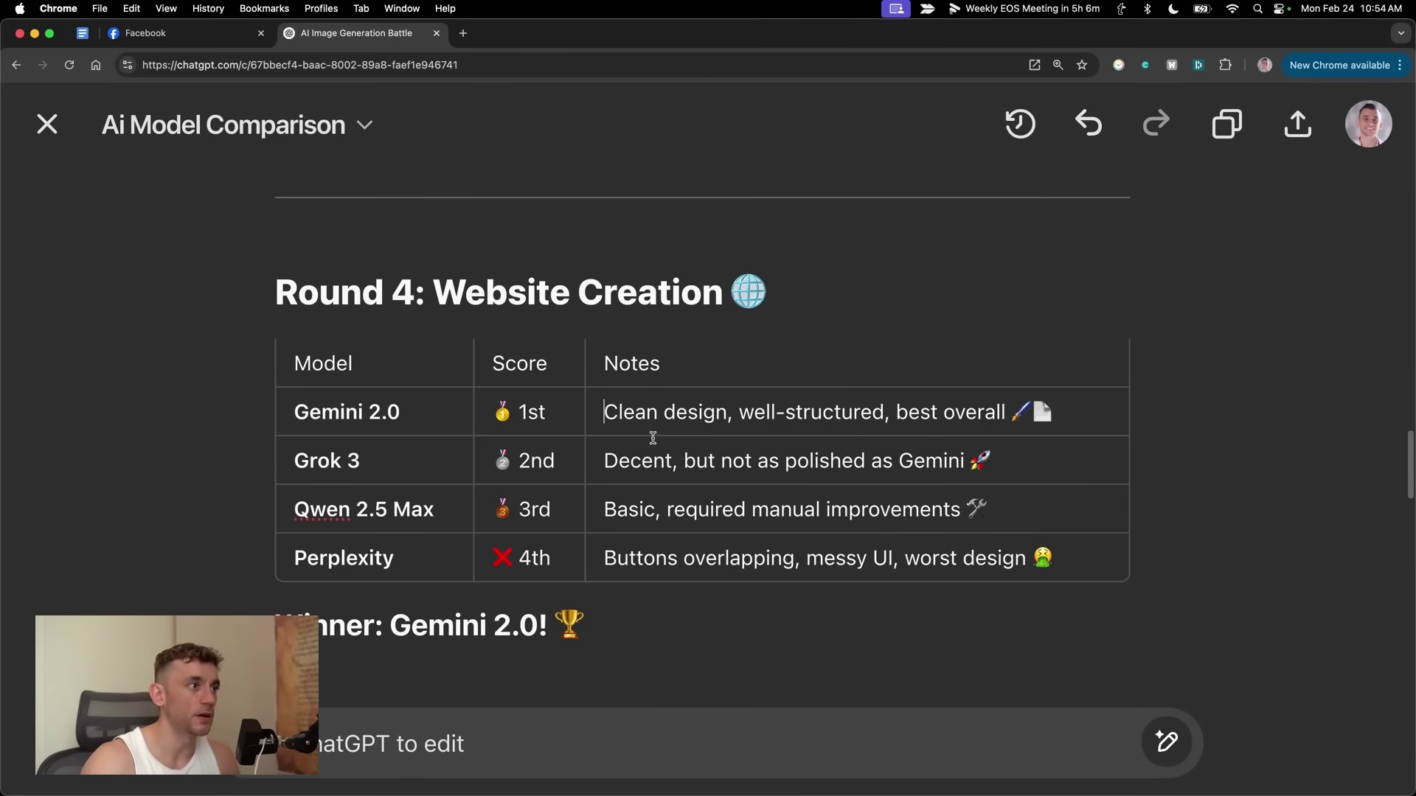
{"action": "scroll", "coordinate": [653, 438], "scroll_direction": "down", "scroll_amount": 7}
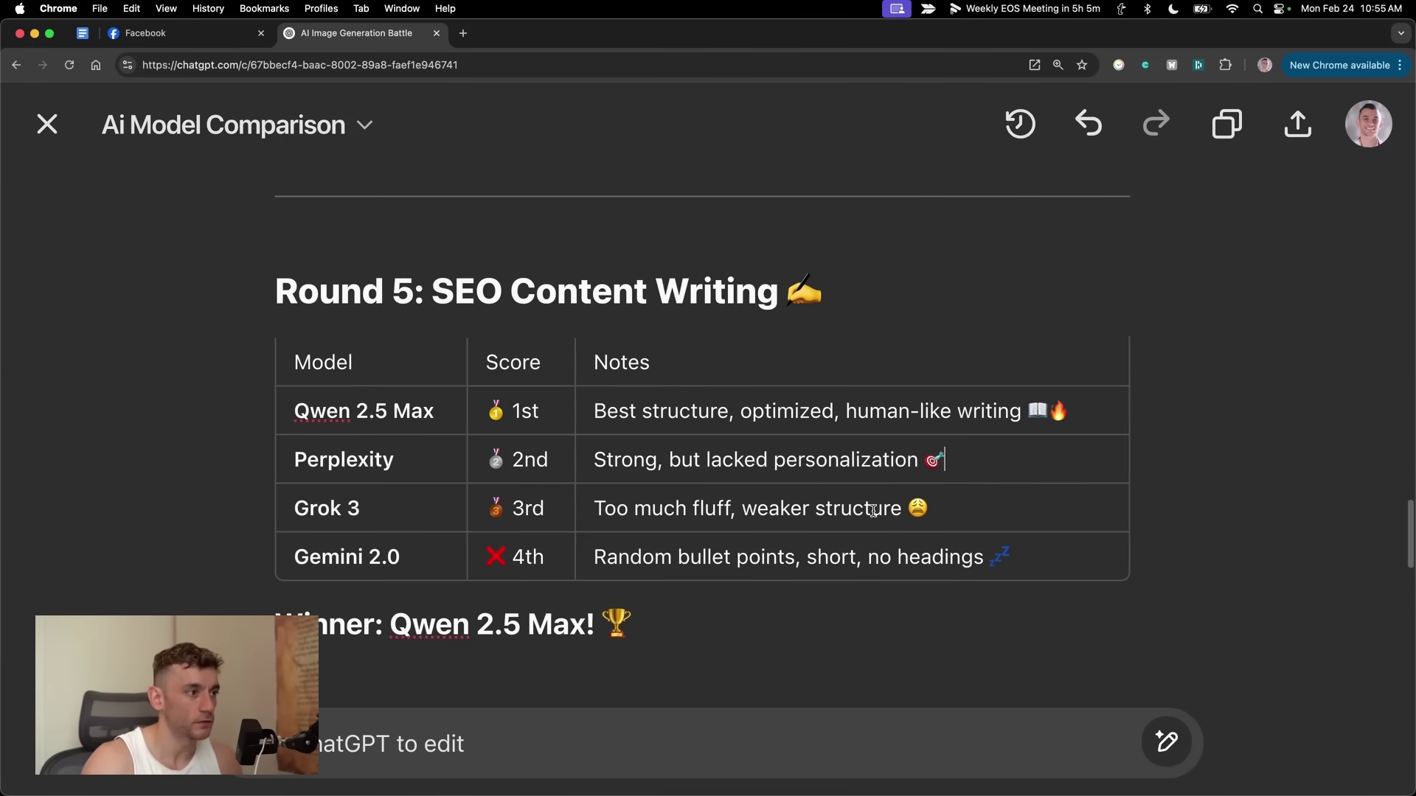
{"action": "scroll", "coordinate": [872, 511], "scroll_direction": "down", "scroll_amount": 10}
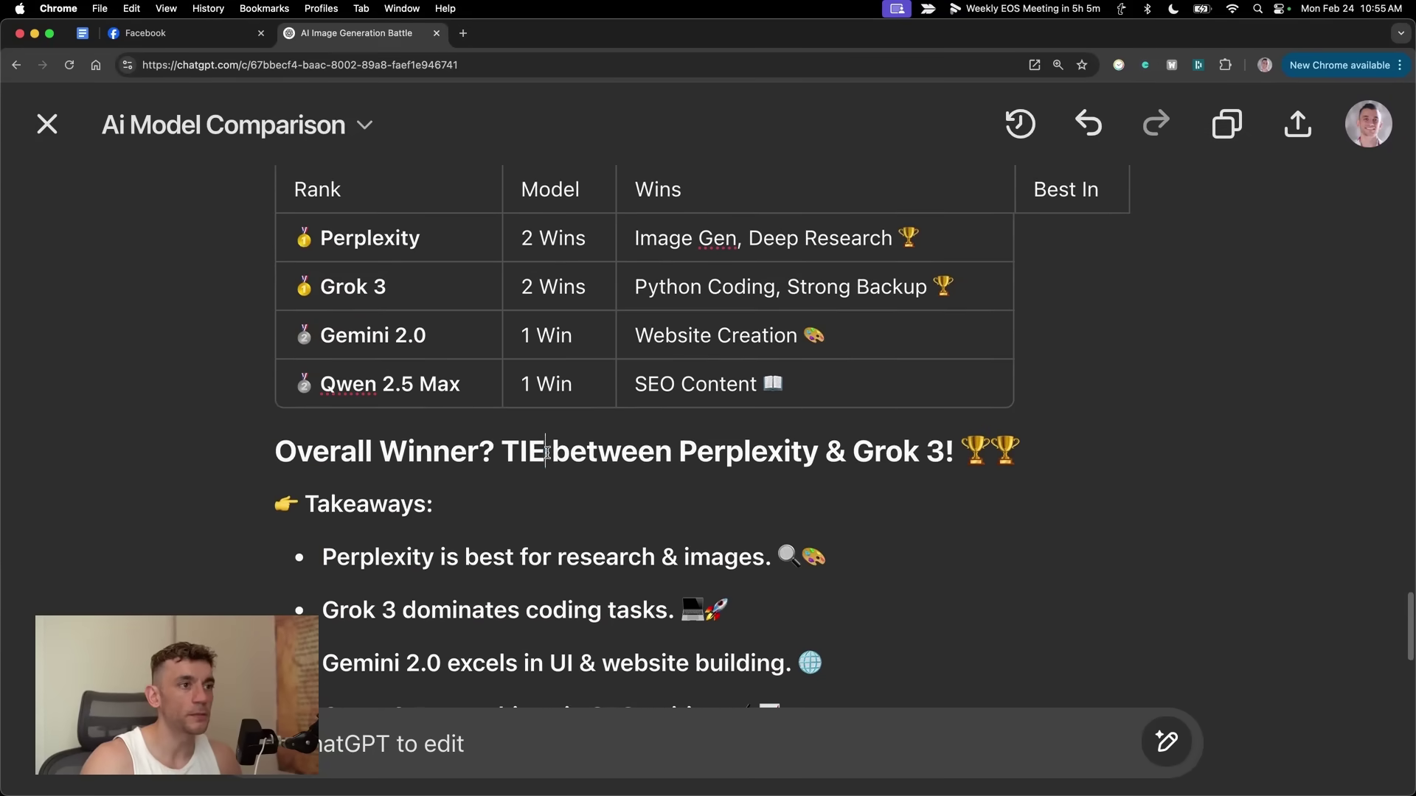
{"action": "triple_click", "coordinate": [547, 453]}
{"action": "scroll", "coordinate": [1131, 448], "scroll_direction": "up", "scroll_amount": 10}
{"action": "scroll", "coordinate": [1034, 390], "scroll_direction": "down", "scroll_amount": 8}
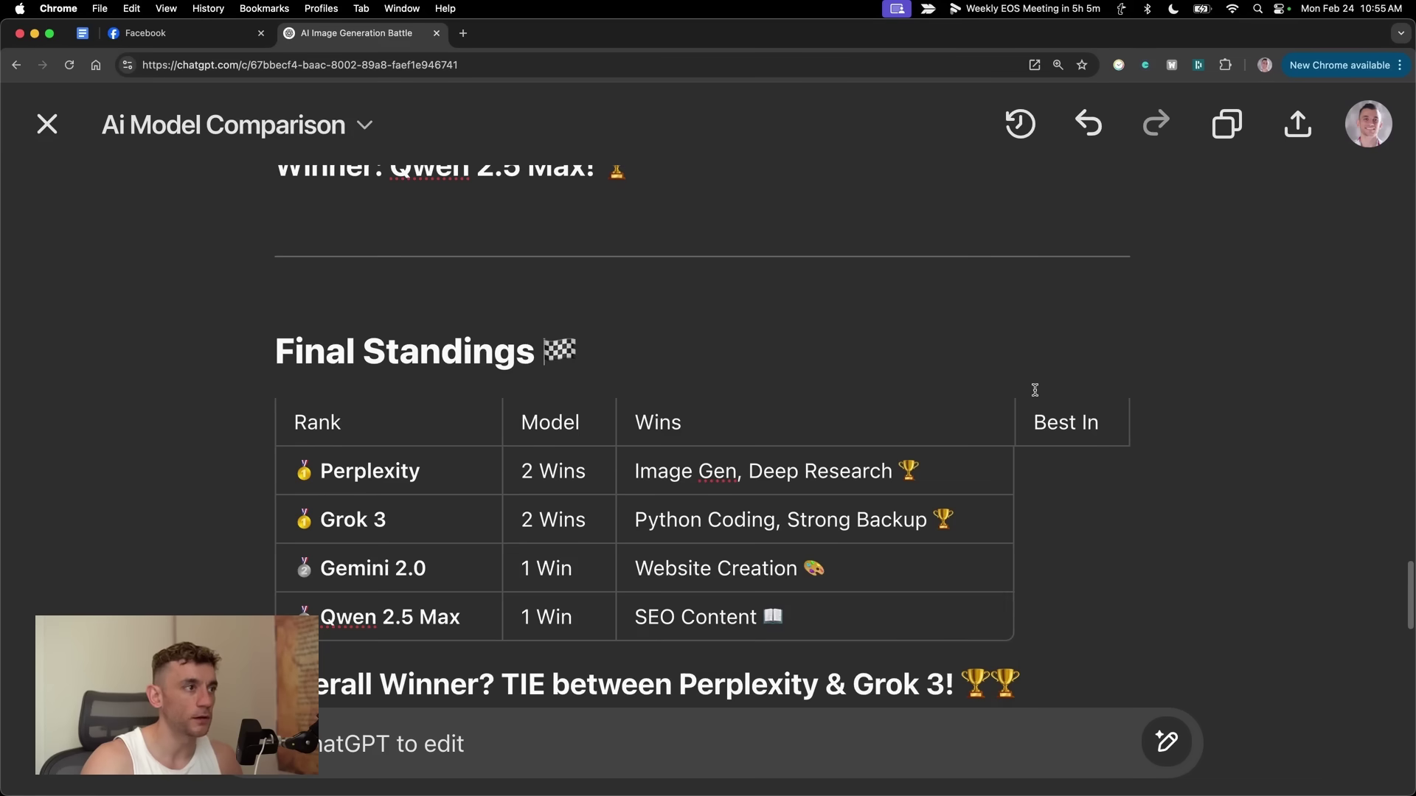
{"action": "scroll", "coordinate": [1034, 390], "scroll_direction": "down", "scroll_amount": 2}
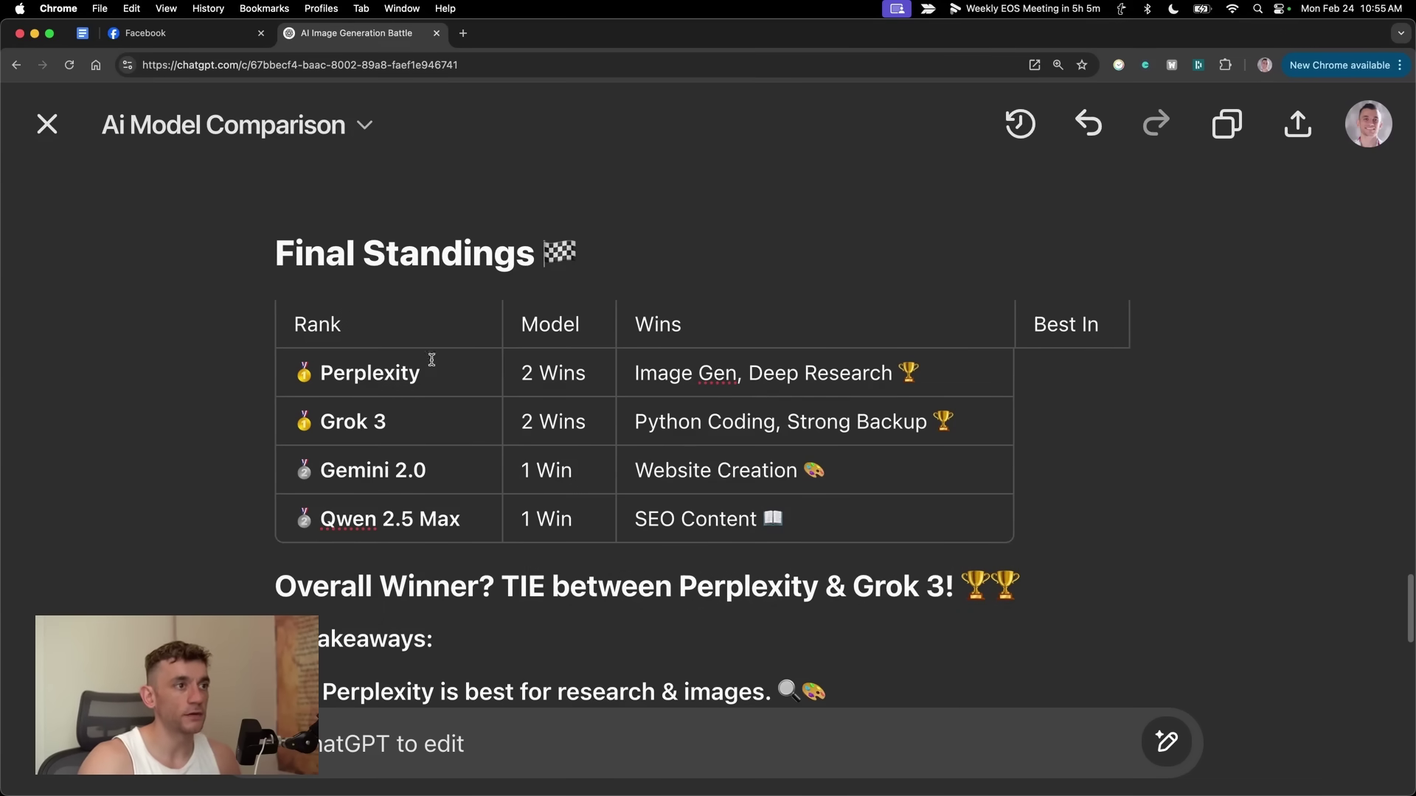
Step: Check the standings: Perplexity wins Image Gen and Deep Research, Grok 3 wins Python Coding, Strong Backup
{"action": "triple_click", "coordinate": [644, 374]}
{"action": "left_click", "coordinate": [980, 391]}
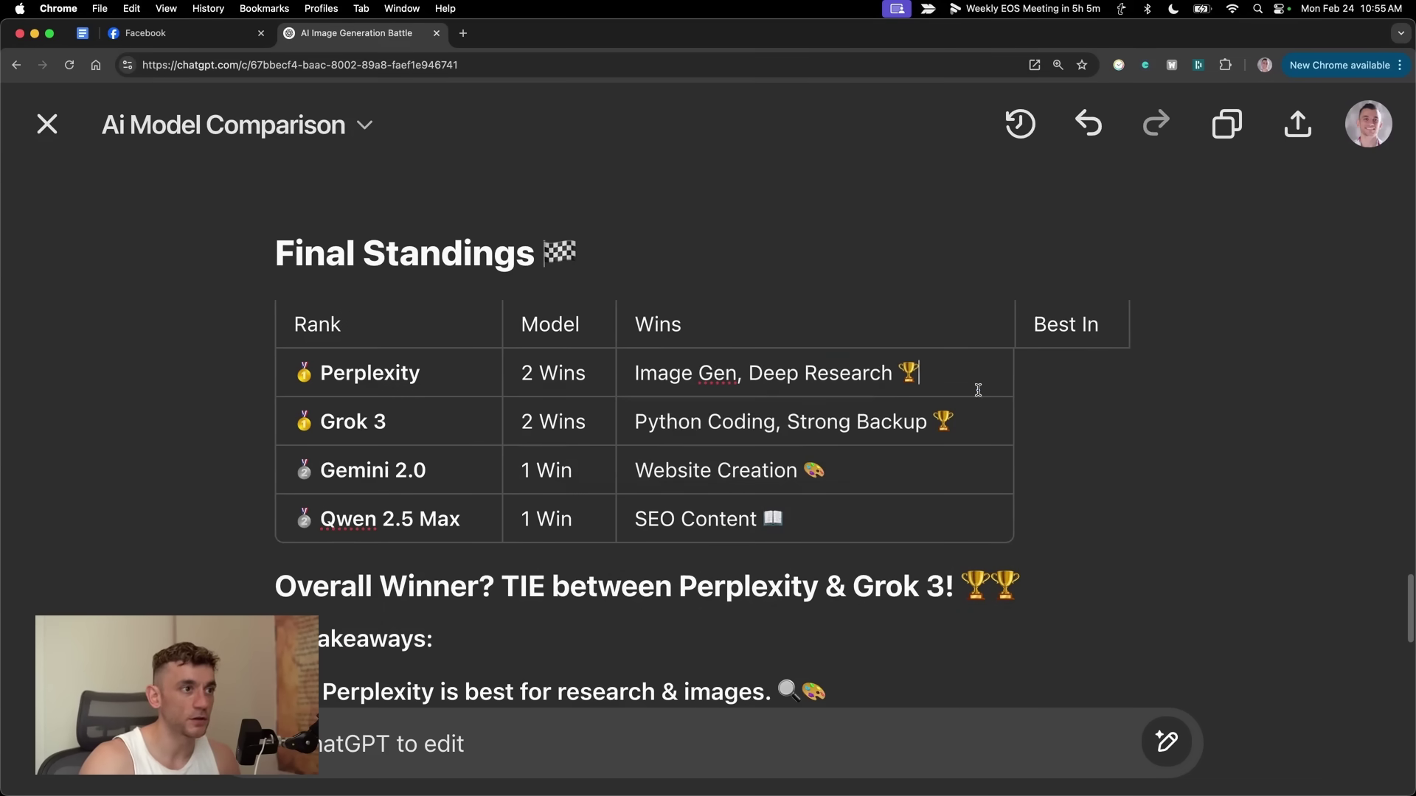
{"action": "triple_click", "coordinate": [1233, 425]}
{"action": "left_click", "coordinate": [1233, 424]}
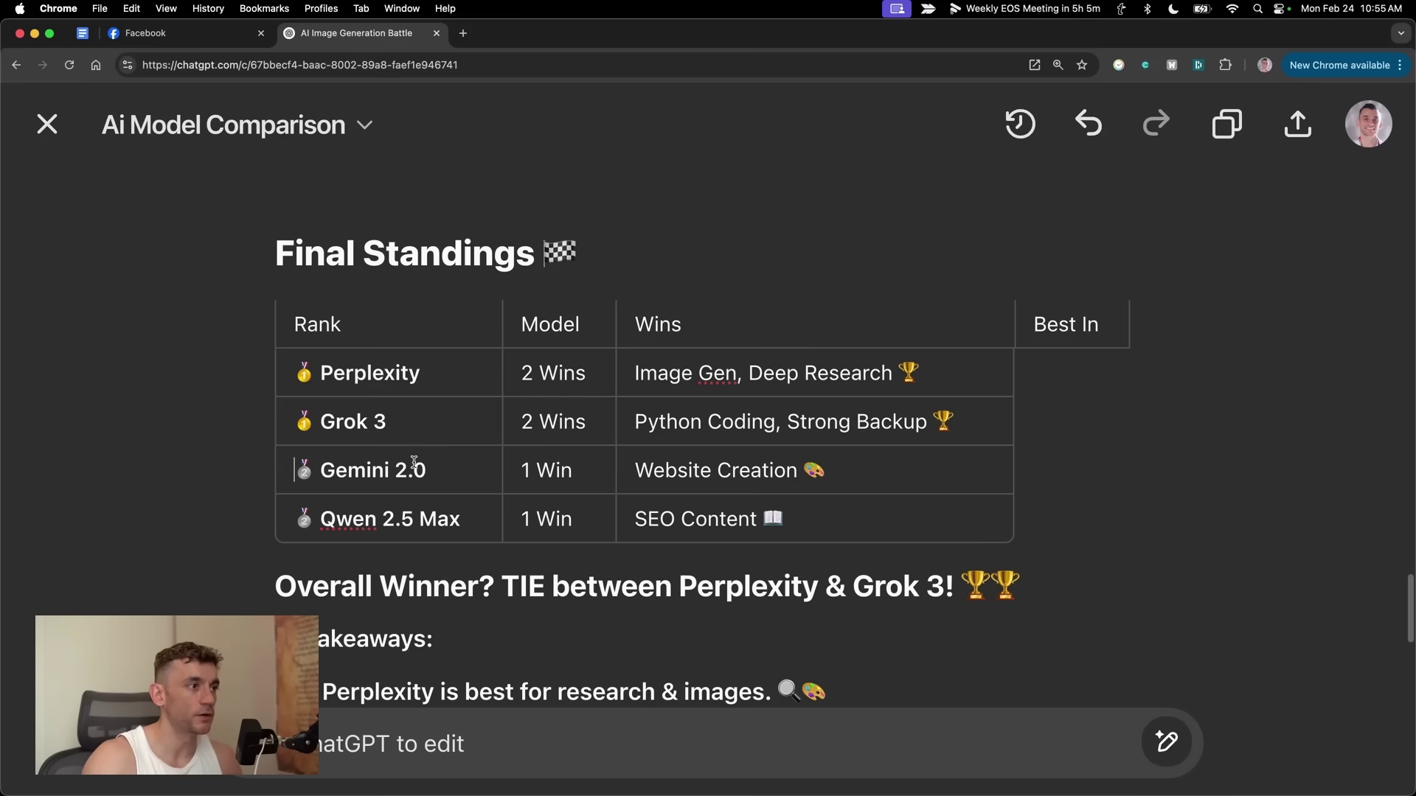
{"action": "triple_click", "coordinate": [488, 474]}
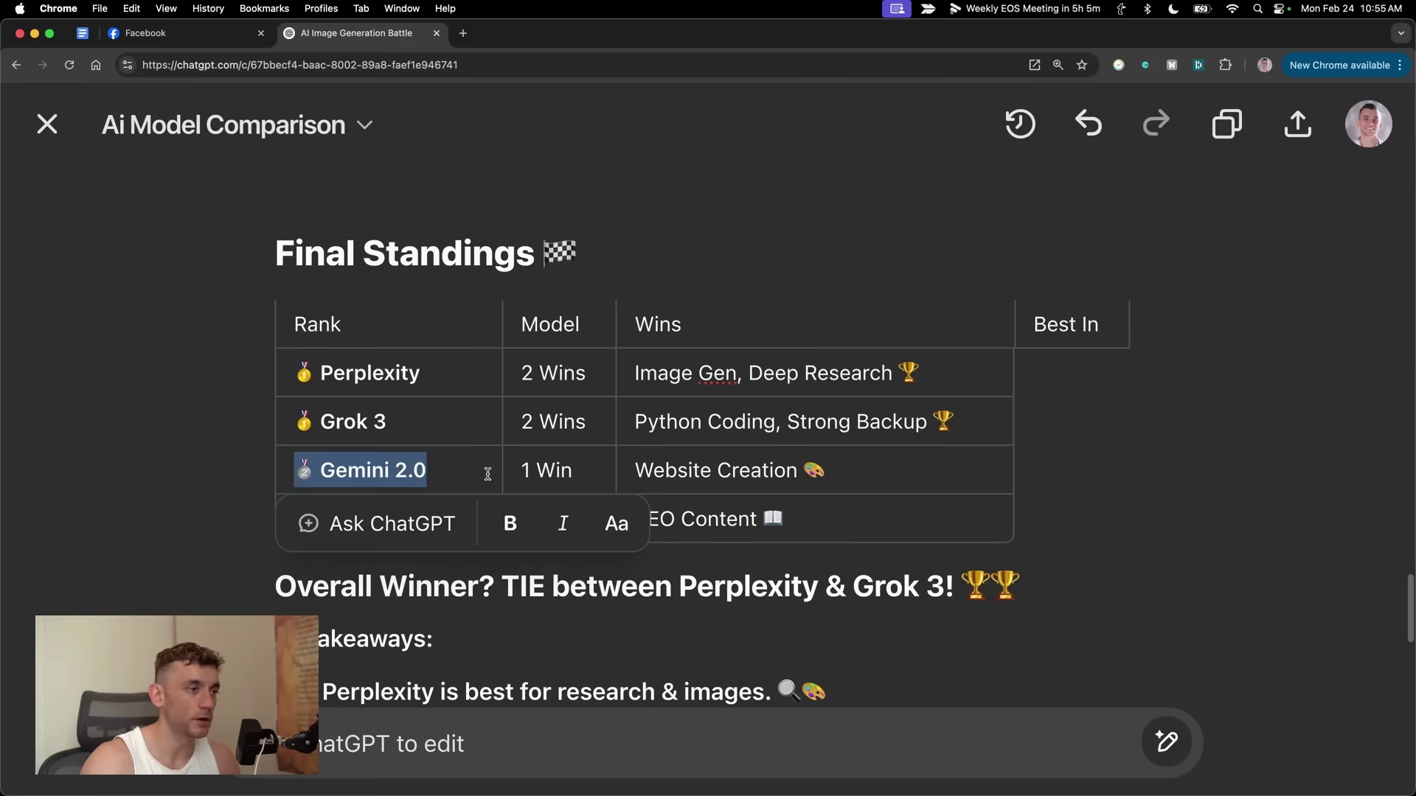
{"action": "left_click", "coordinate": [1185, 491]}
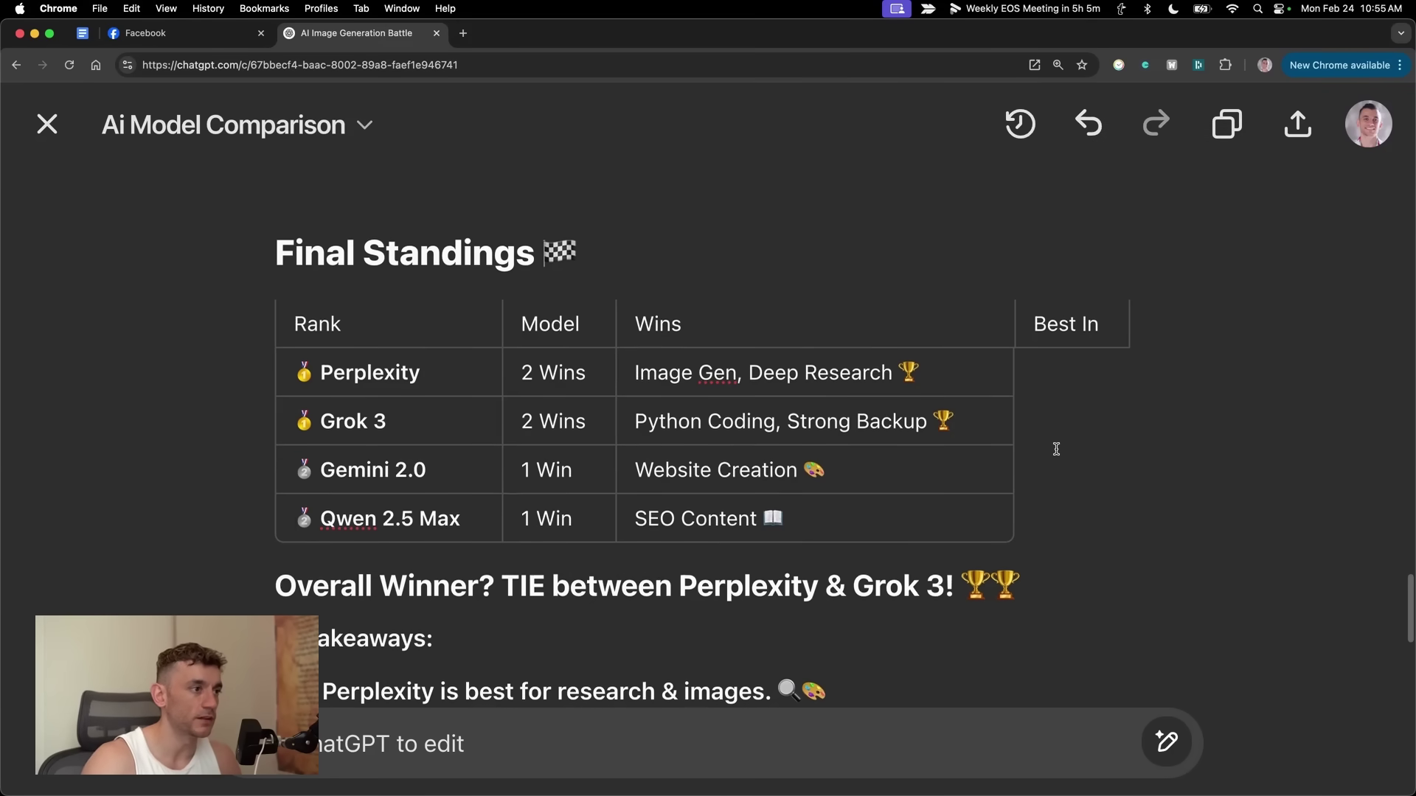
{"action": "scroll", "coordinate": [1064, 472], "scroll_direction": "down", "scroll_amount": 5}
{"action": "left_click", "coordinate": [1221, 496]}
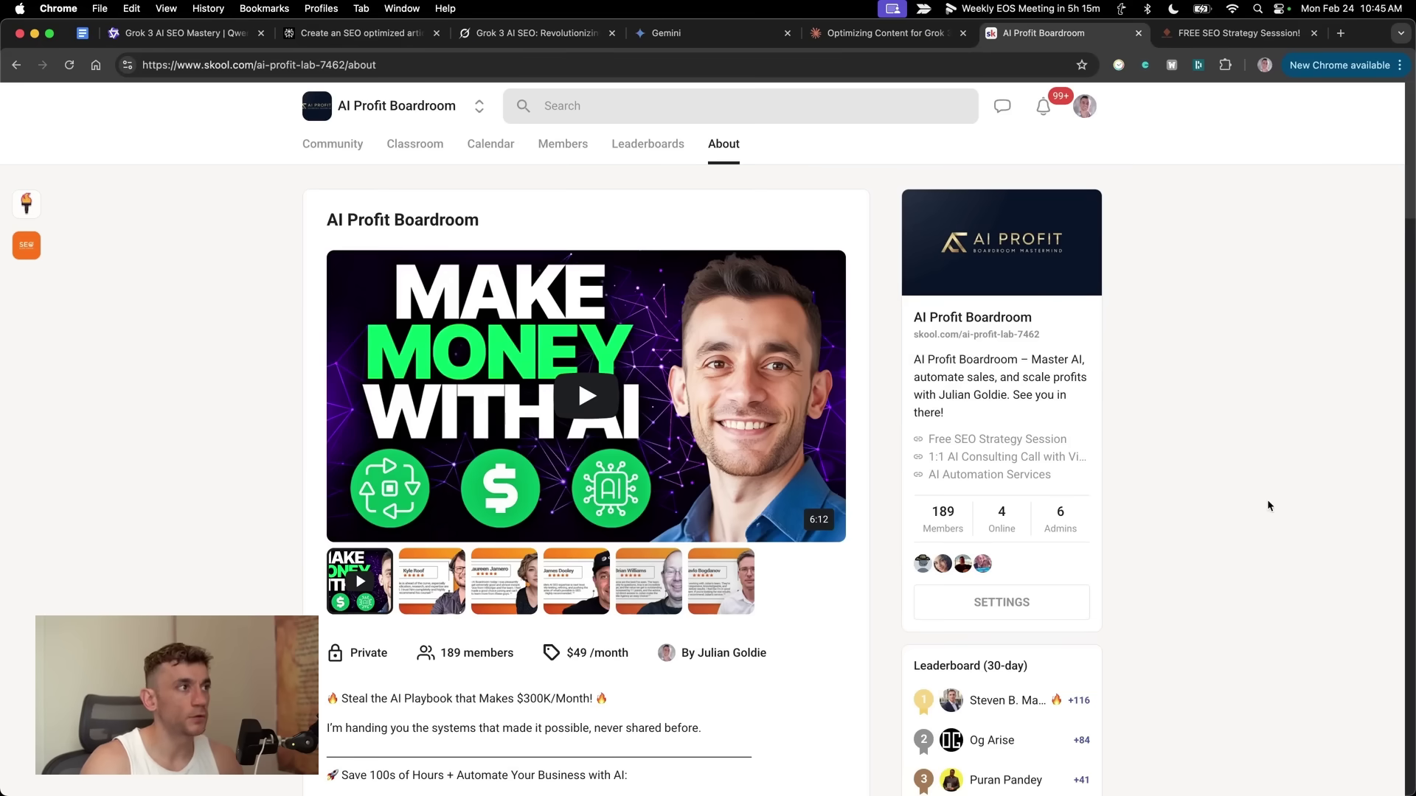
Step: Go from the AI Profit Boardroom About page to its Classroom
{"action": "triple_click", "coordinate": [293, 232]}
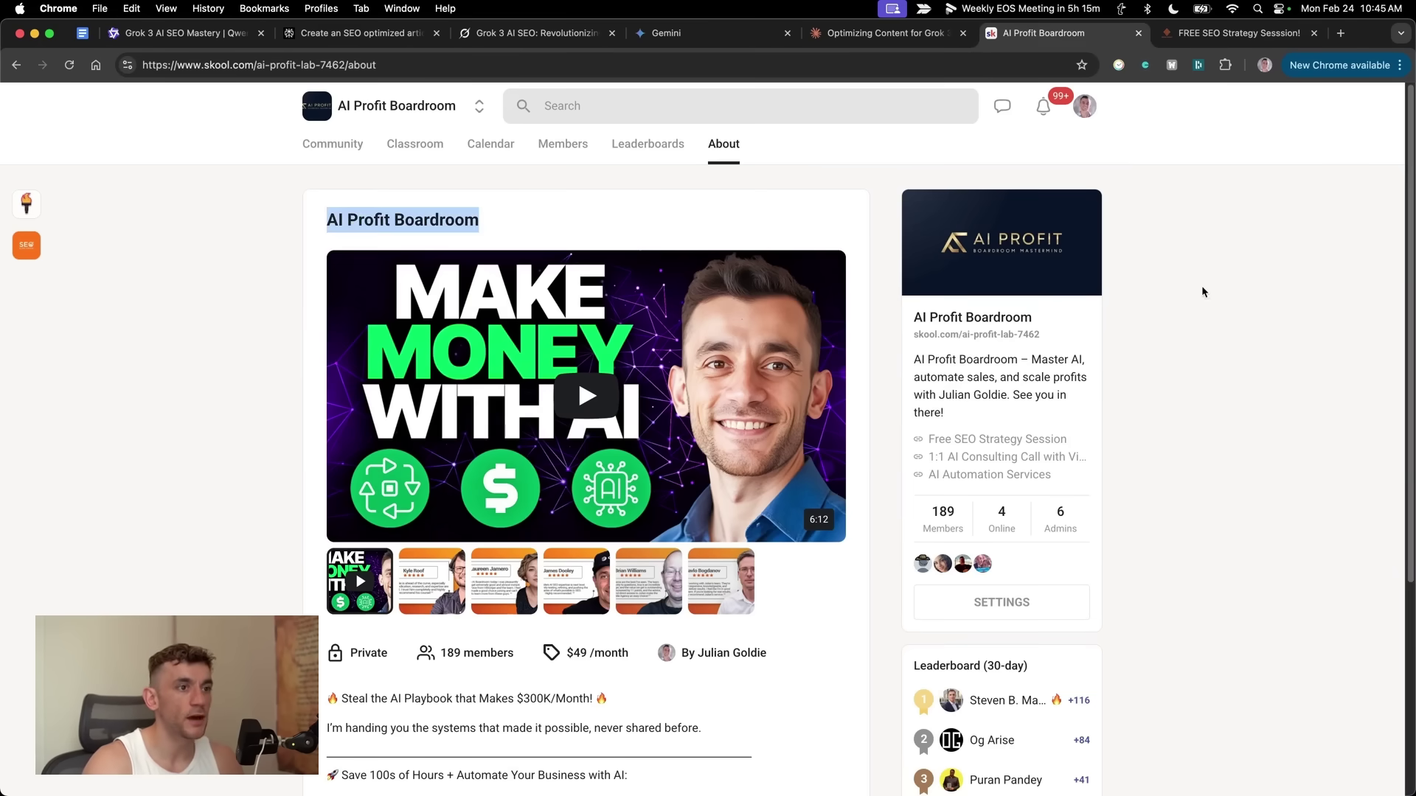
{"action": "left_click", "coordinate": [1176, 295]}
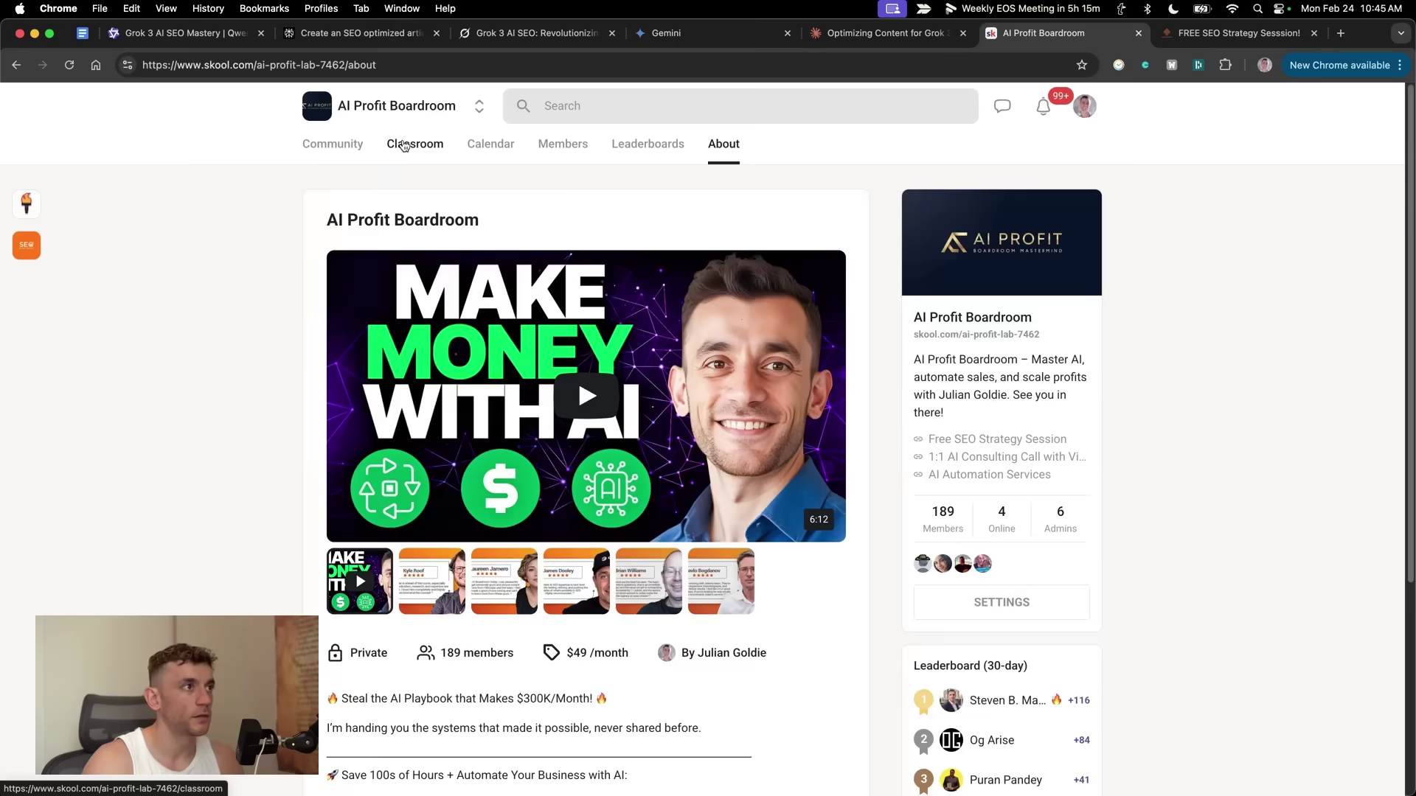
{"action": "left_click", "coordinate": [414, 144]}
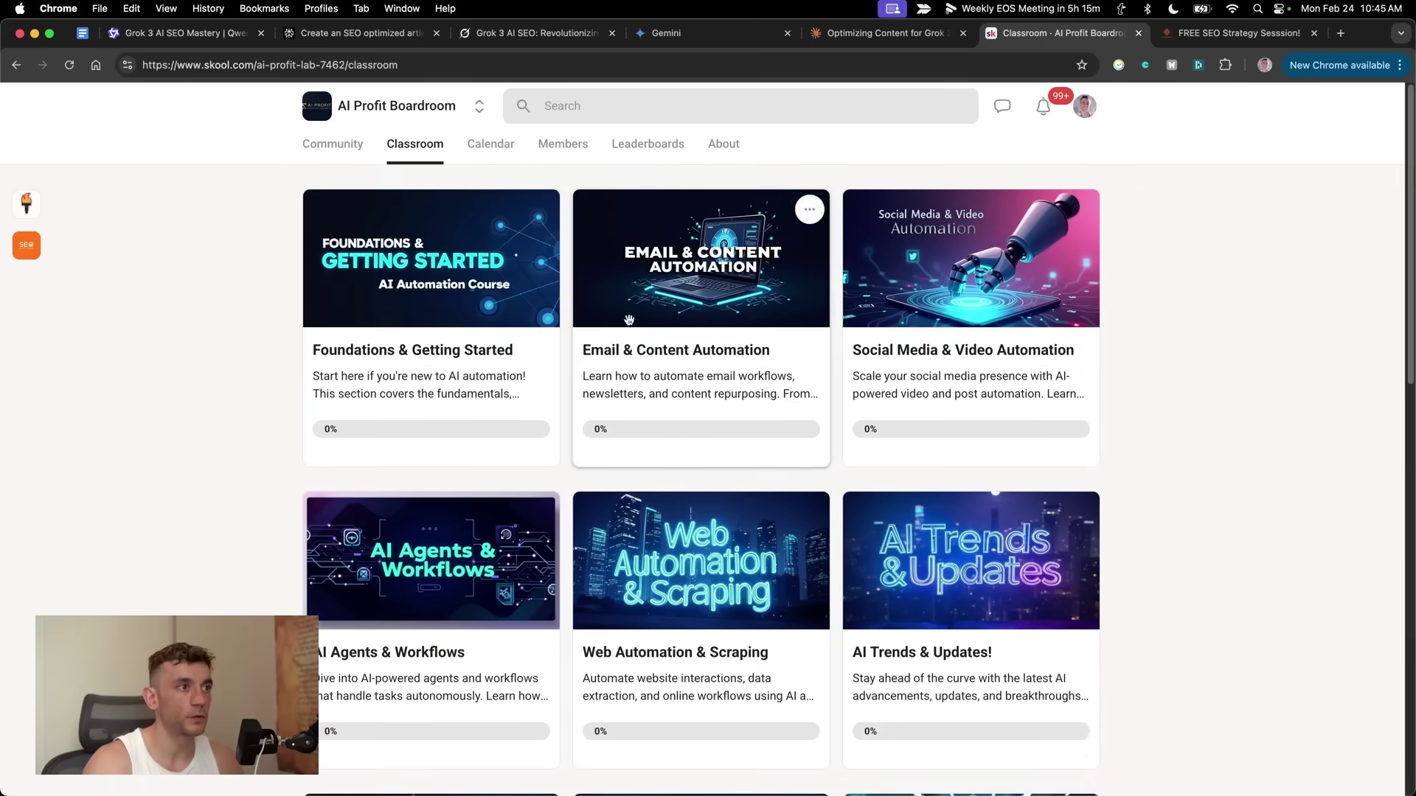
Step: Scroll down the course cards and open SOPs - The Whole Collection
{"action": "scroll", "coordinate": [984, 383], "scroll_direction": "down", "scroll_amount": 3}
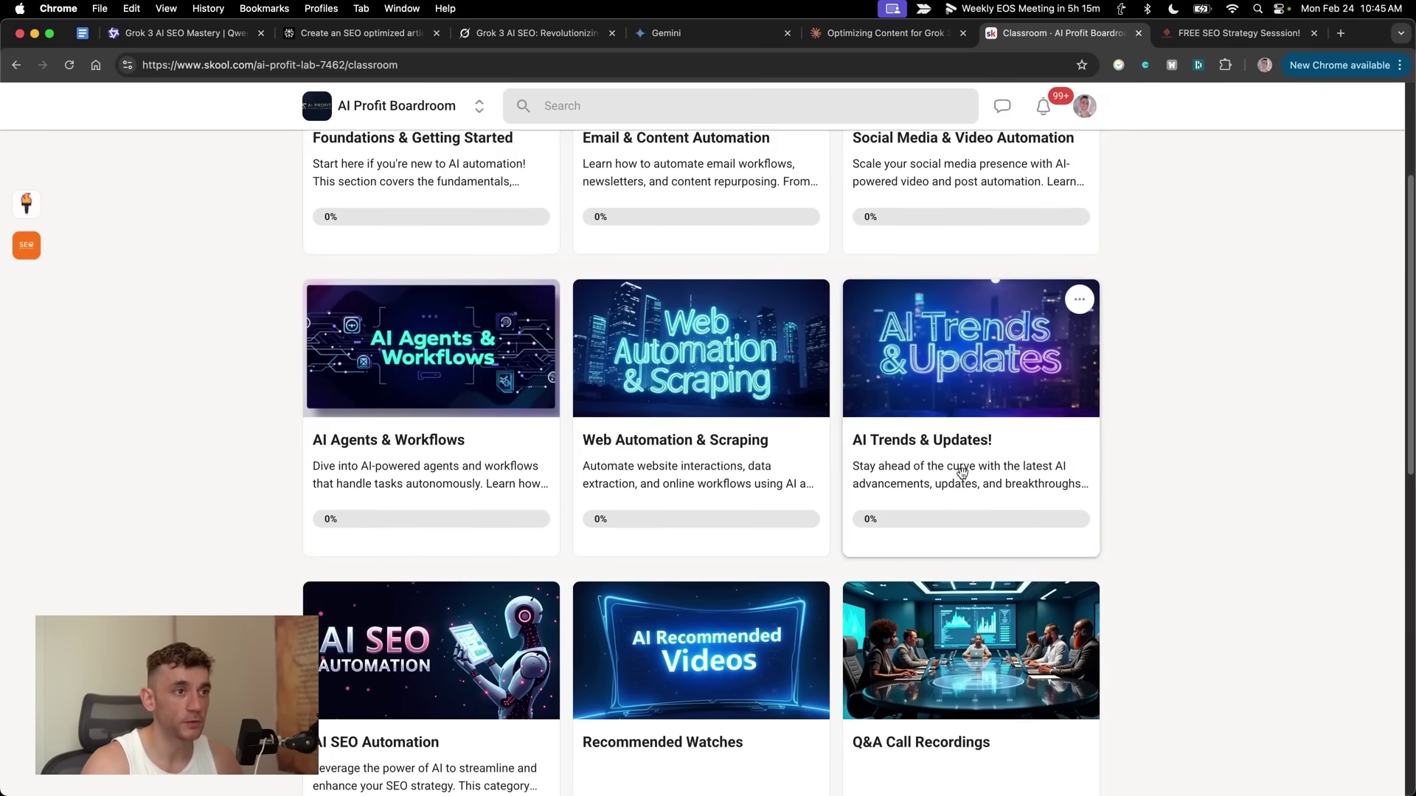
{"action": "scroll", "coordinate": [957, 474], "scroll_direction": "down", "scroll_amount": 4}
{"action": "scroll", "coordinate": [878, 391], "scroll_direction": "down", "scroll_amount": 3}
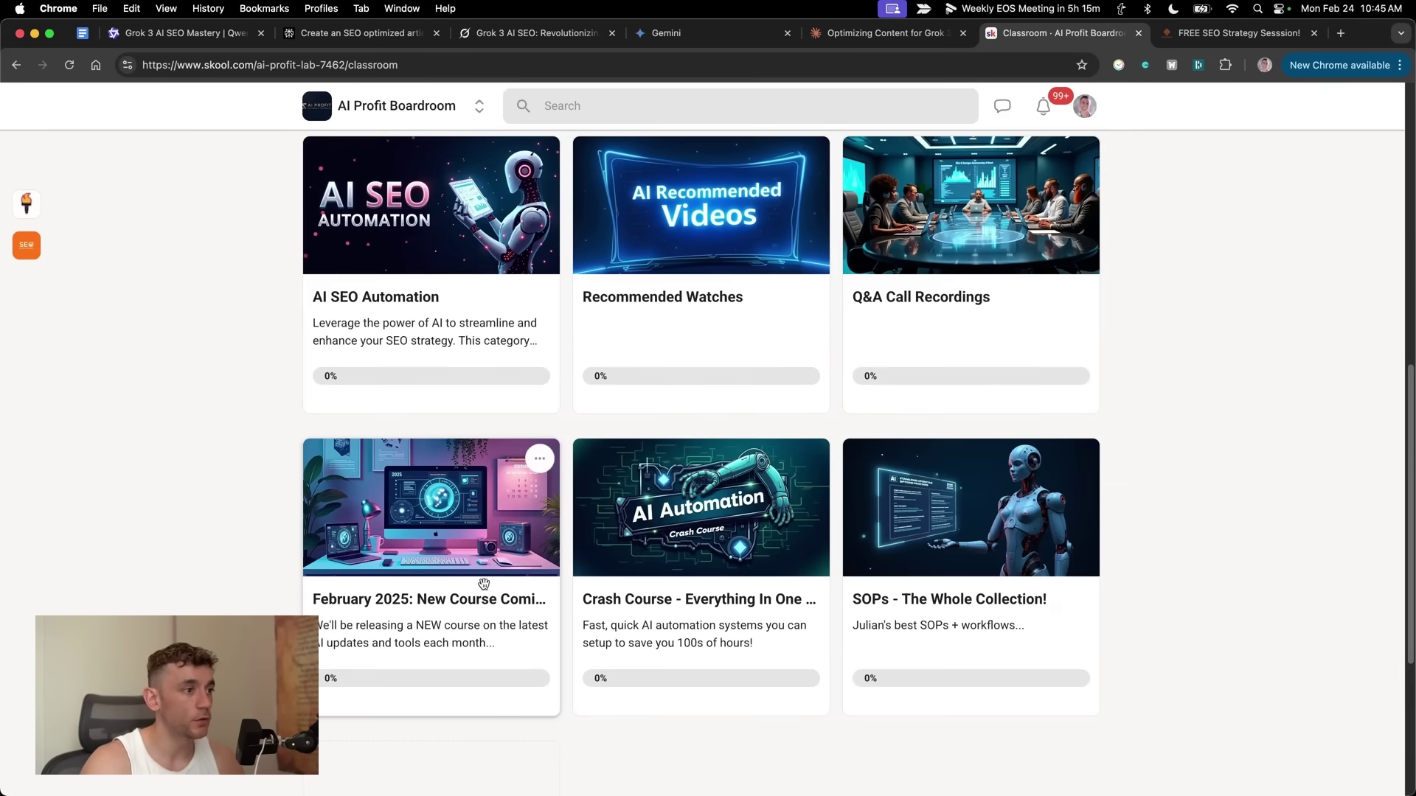
{"action": "scroll", "coordinate": [702, 445], "scroll_direction": "down", "scroll_amount": 3}
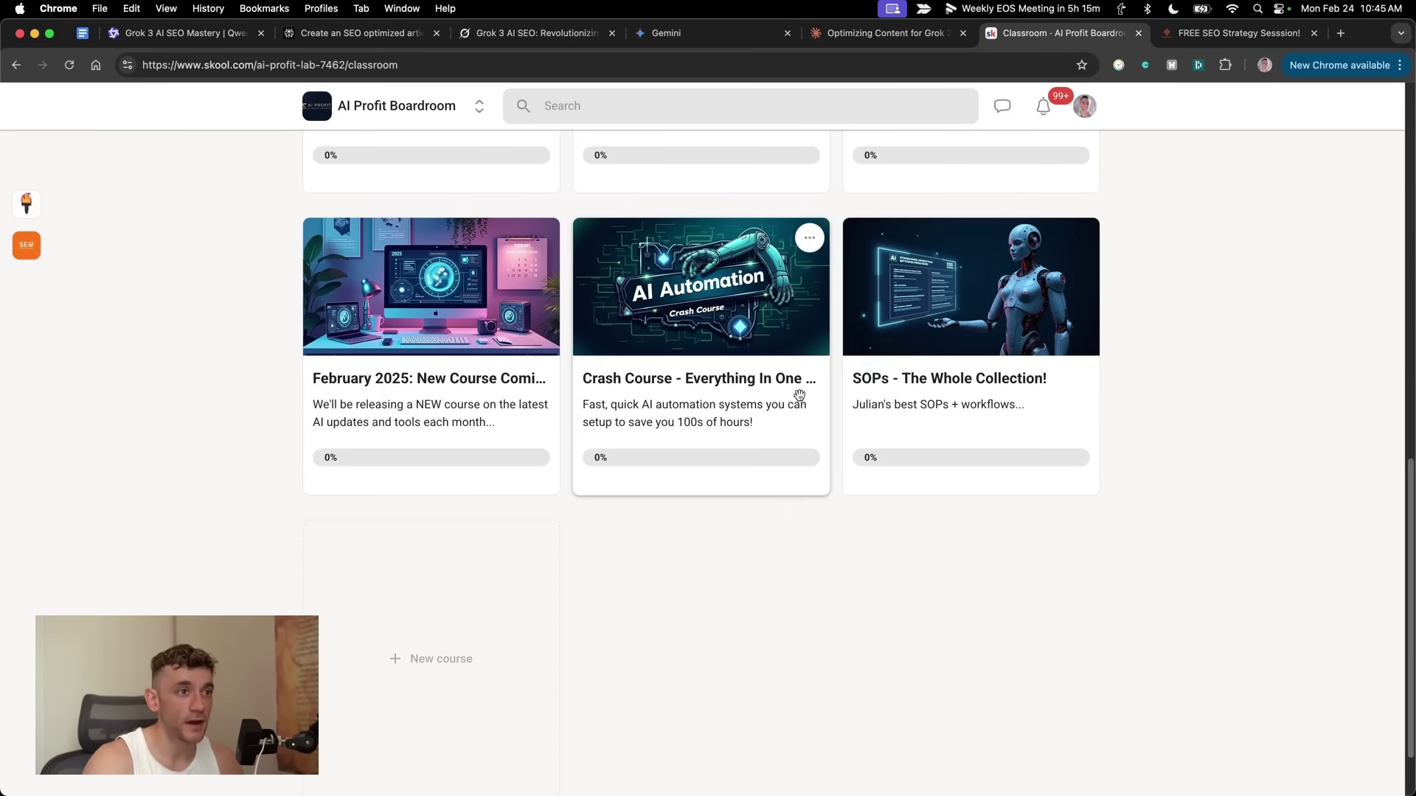
{"action": "left_click", "coordinate": [891, 419]}
{"action": "scroll", "coordinate": [457, 393], "scroll_direction": "down", "scroll_amount": 5}
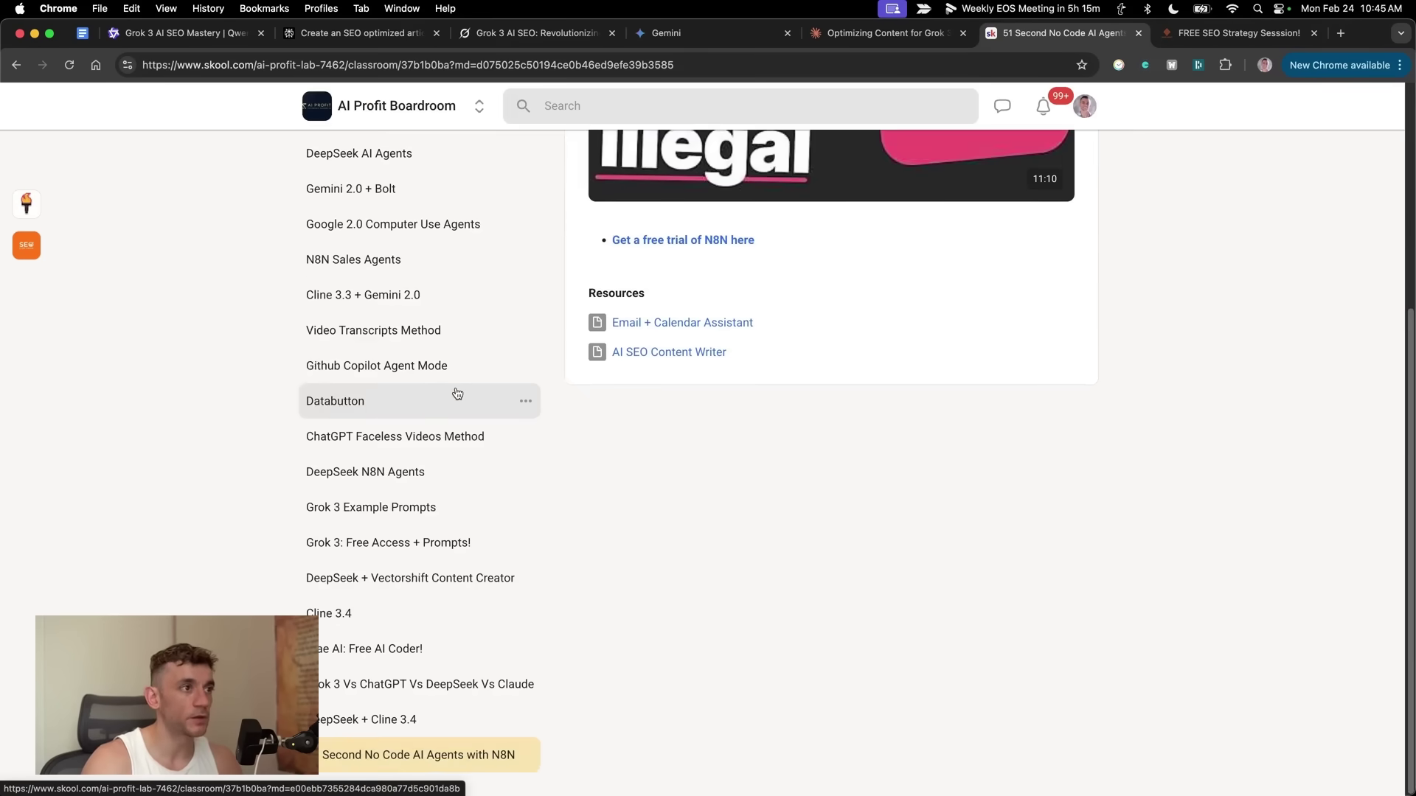
Step: Skim the Grok 3 comparison, DeepSeek $100 per day, N8N Agents and DeepSeek Full Course lessons, then return to the classroom
{"action": "scroll", "coordinate": [457, 393], "scroll_direction": "up", "scroll_amount": 5}
{"action": "scroll", "coordinate": [464, 493], "scroll_direction": "down", "scroll_amount": 5}
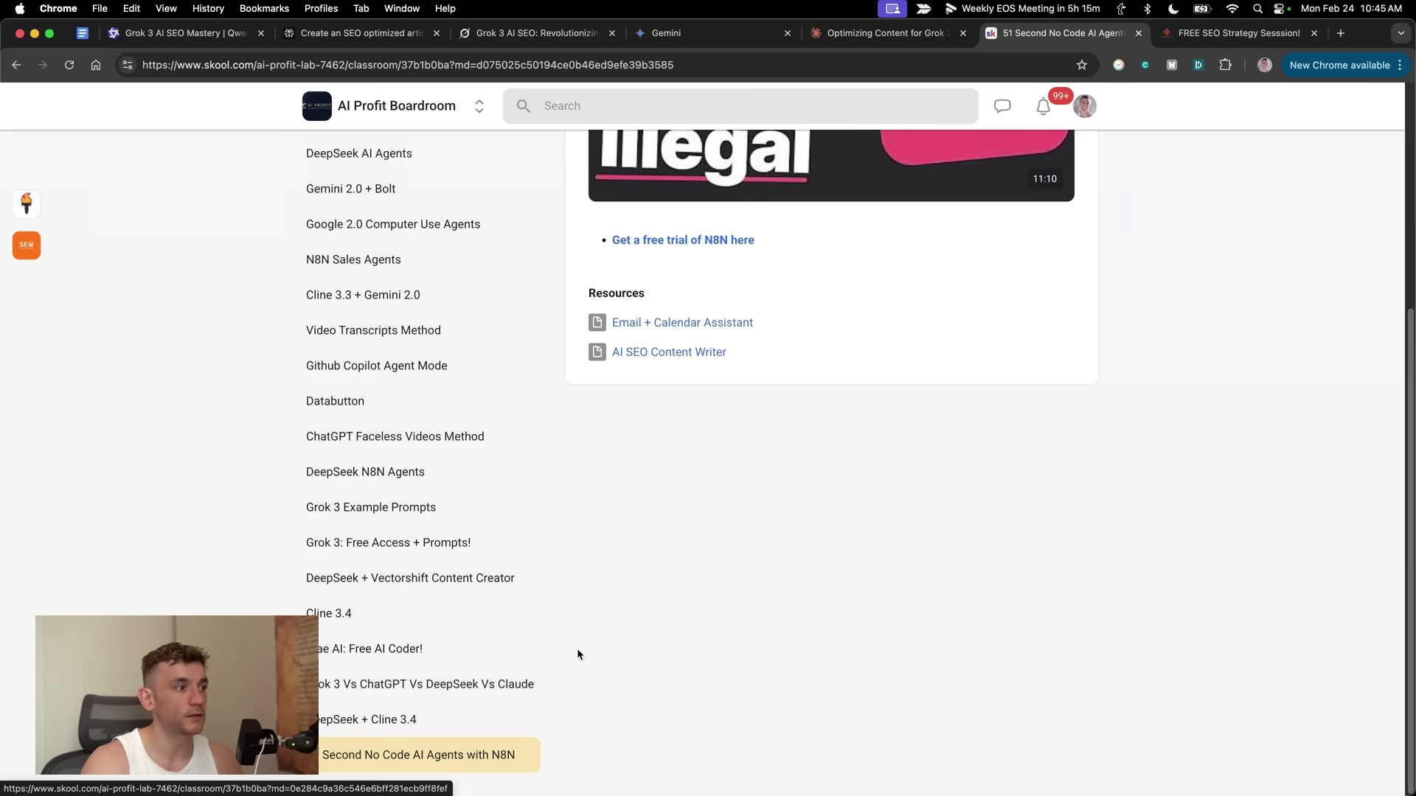
{"action": "left_click", "coordinate": [445, 682]}
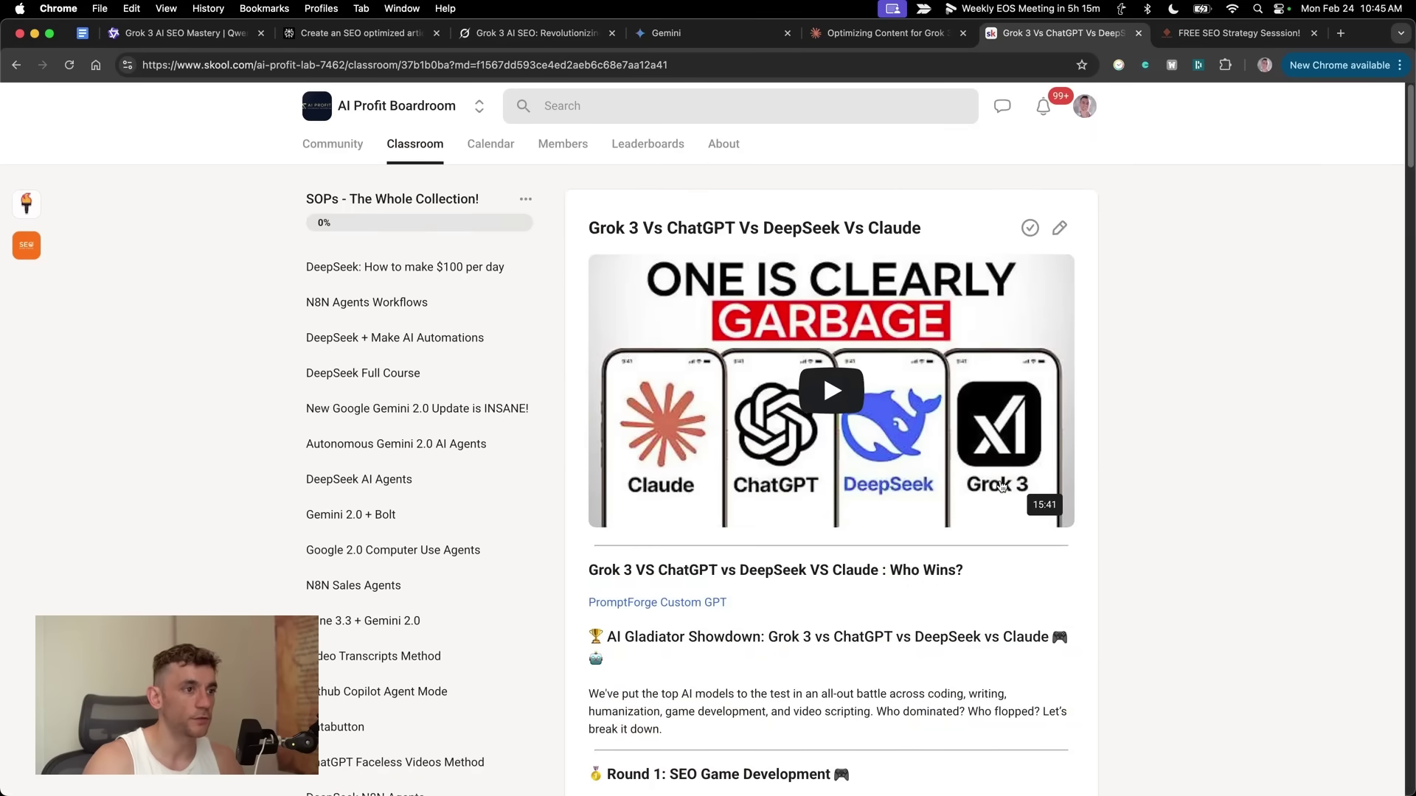
{"action": "left_click", "coordinate": [428, 269]}
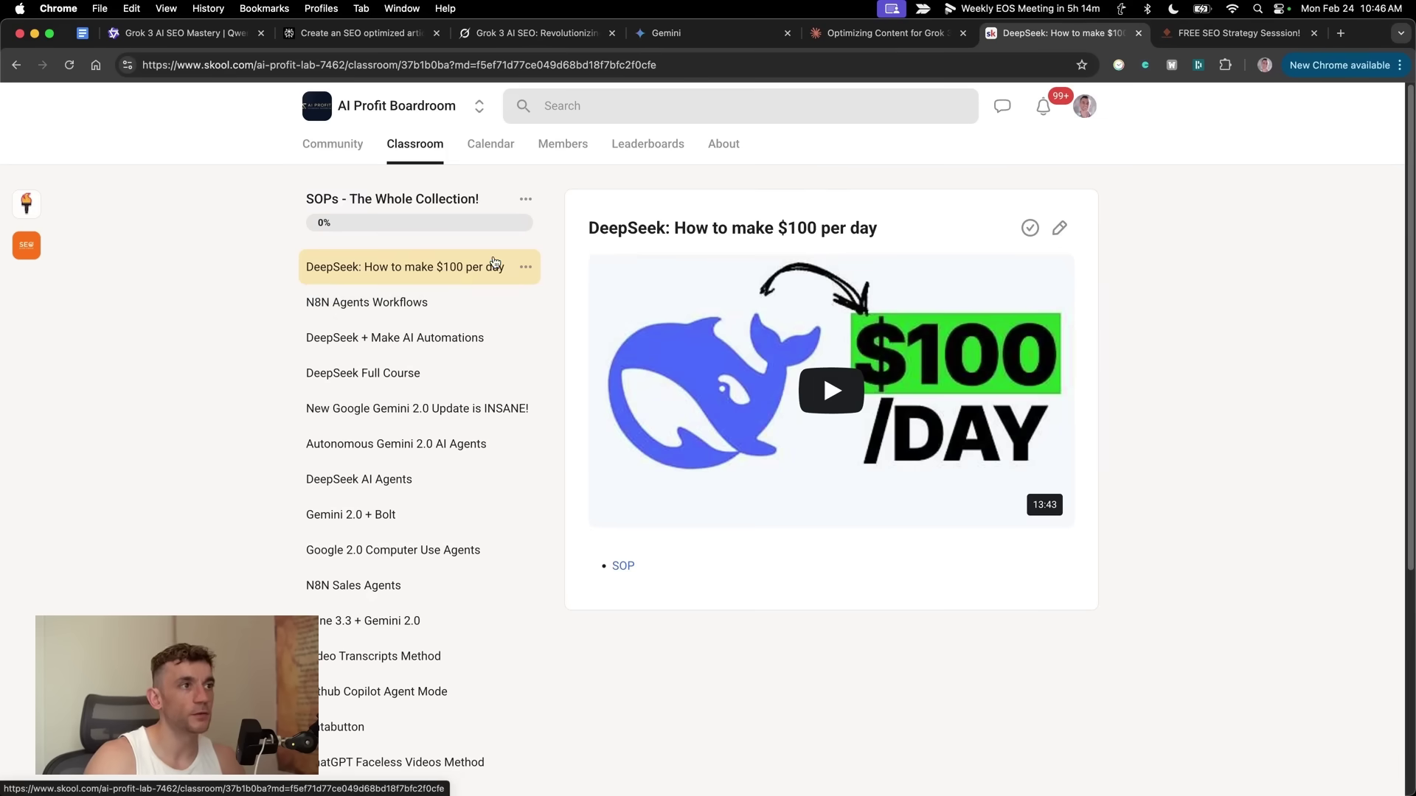
{"action": "triple_click", "coordinate": [673, 225]}
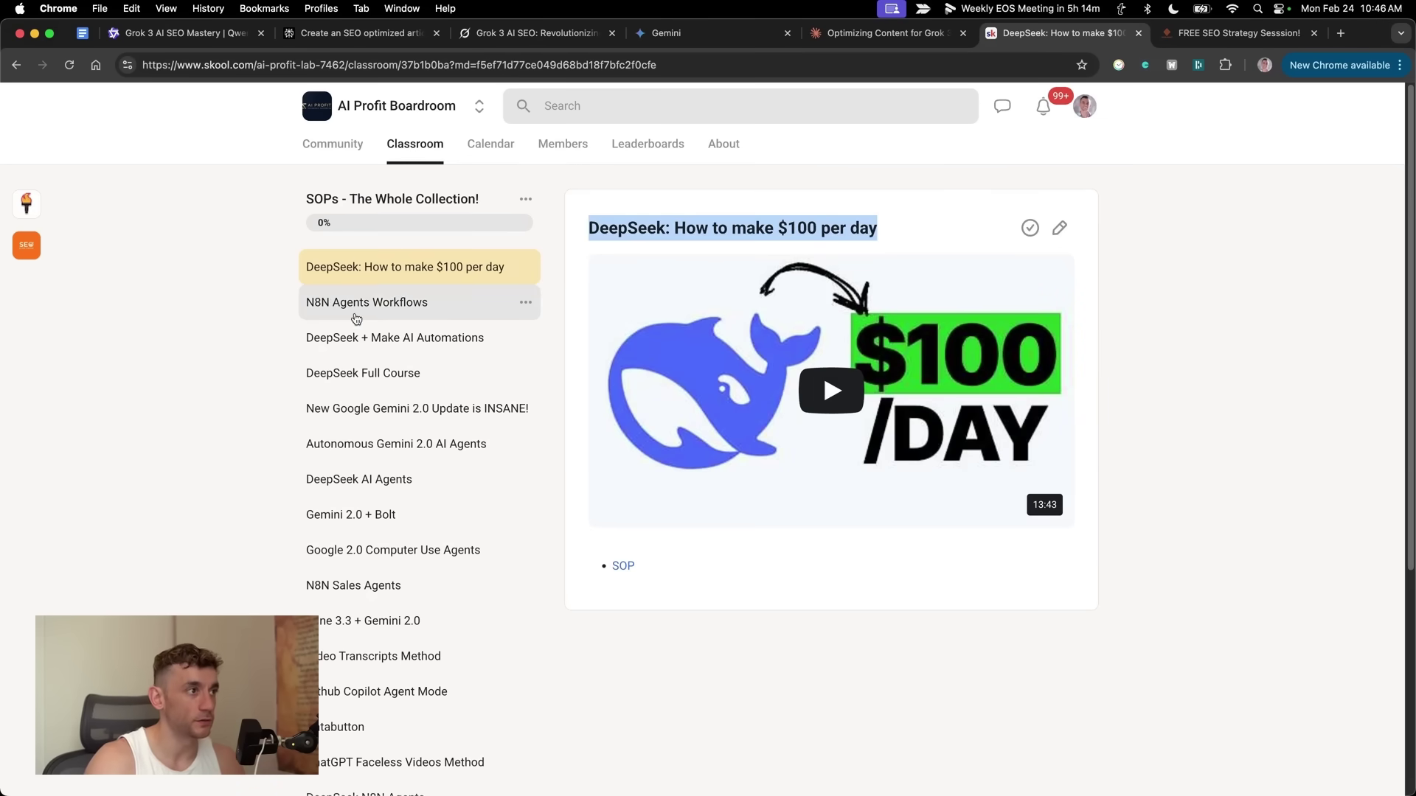
{"action": "left_click", "coordinate": [381, 302]}
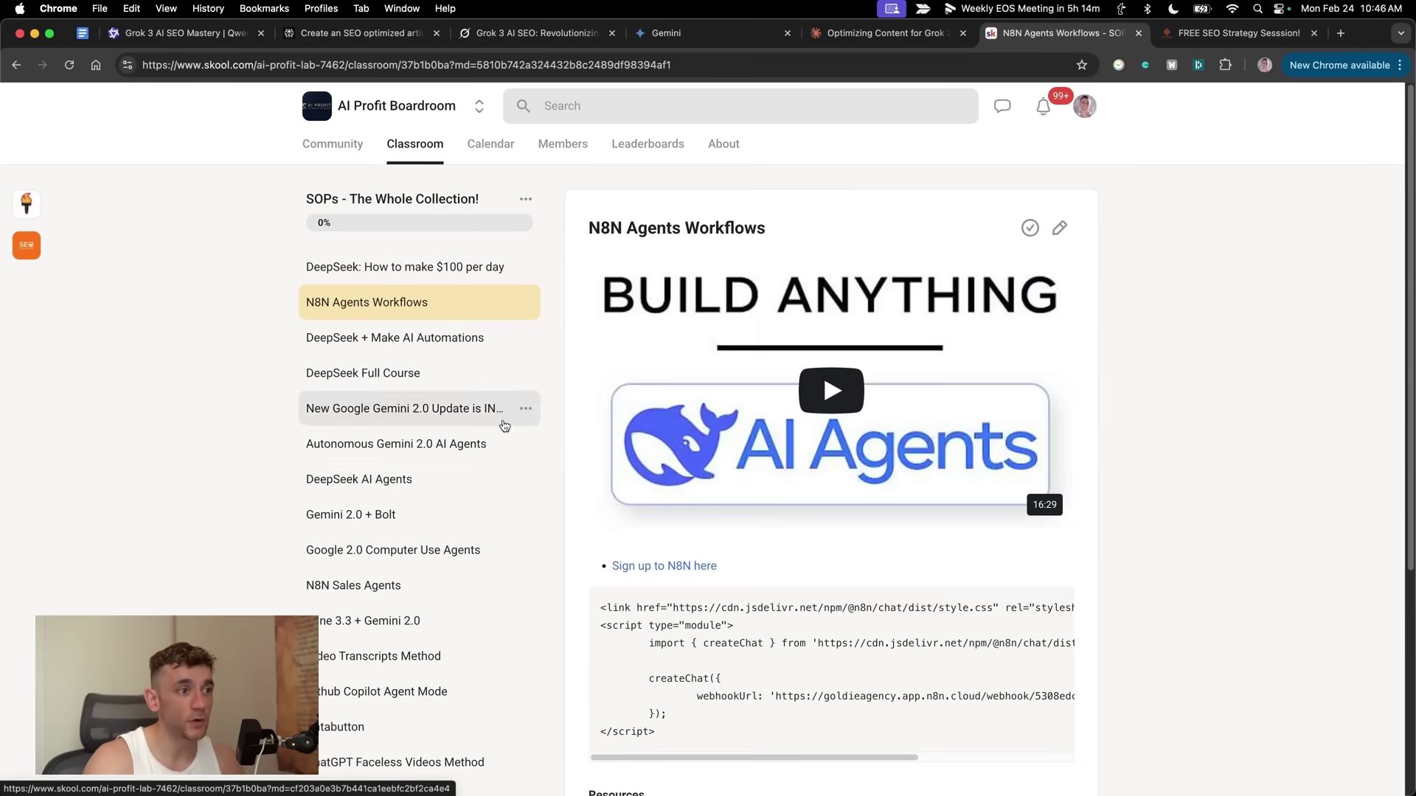
{"action": "left_click", "coordinate": [407, 376]}
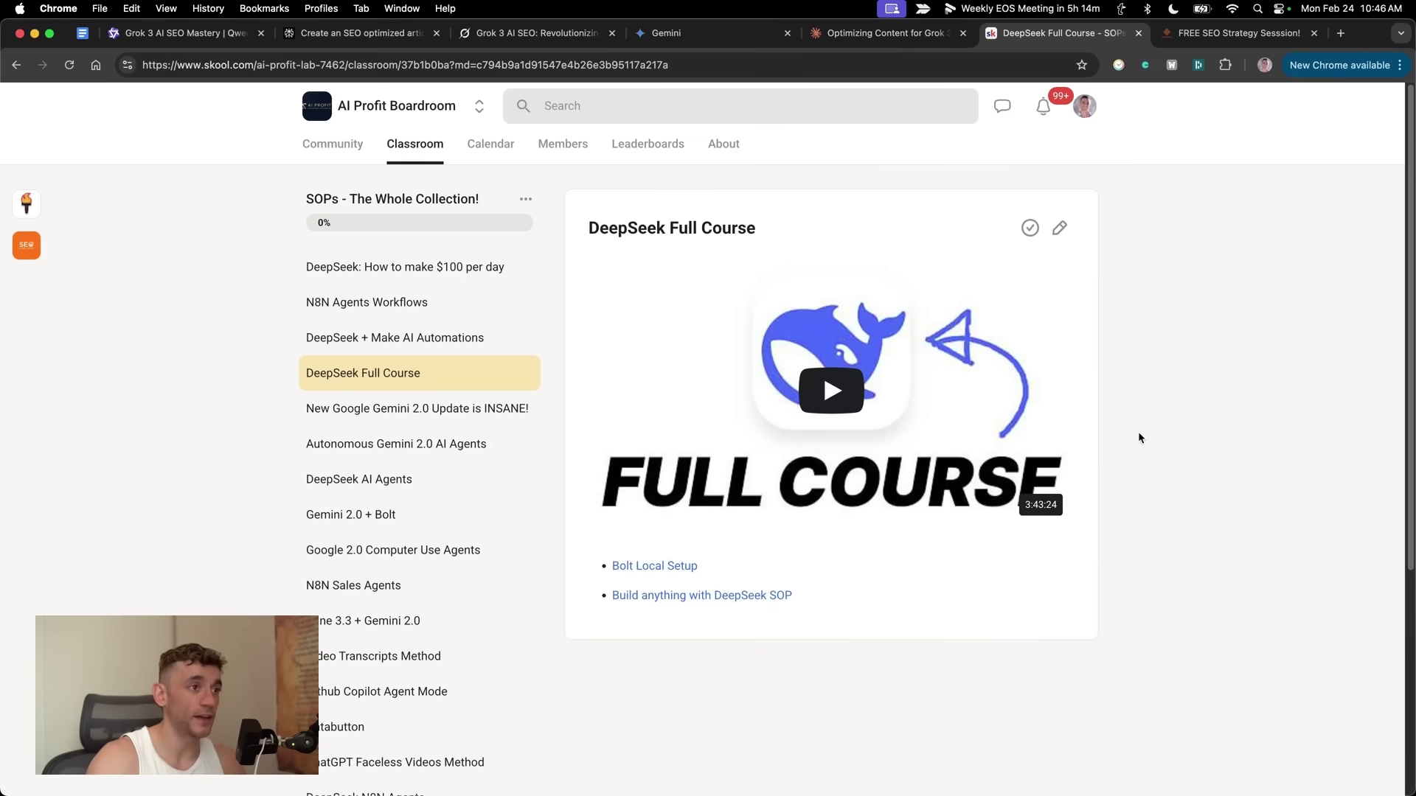
{"action": "left_click", "coordinate": [420, 157]}
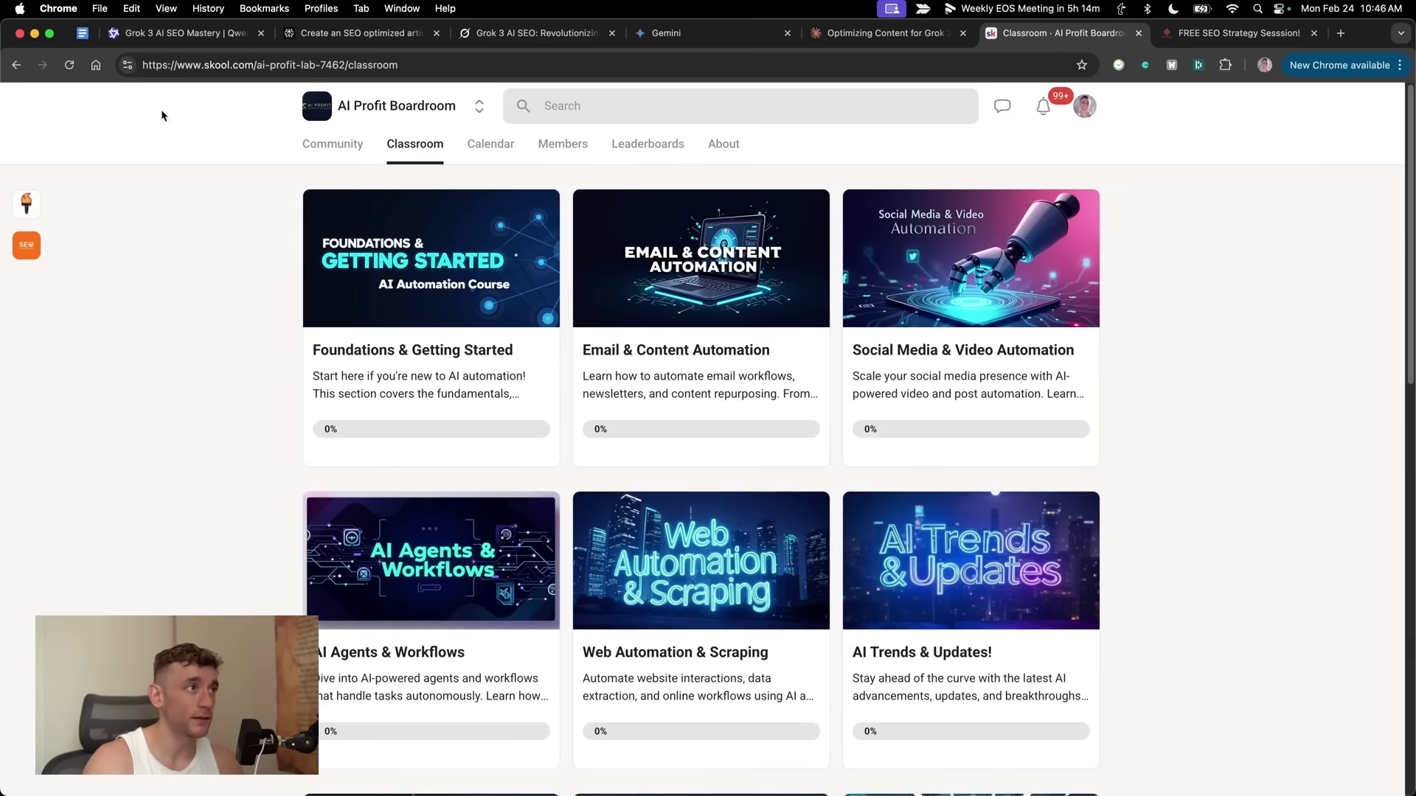
Step: In the Community feed, filter to General and read the Updates from the Classroom post
{"action": "left_click", "coordinate": [324, 144]}
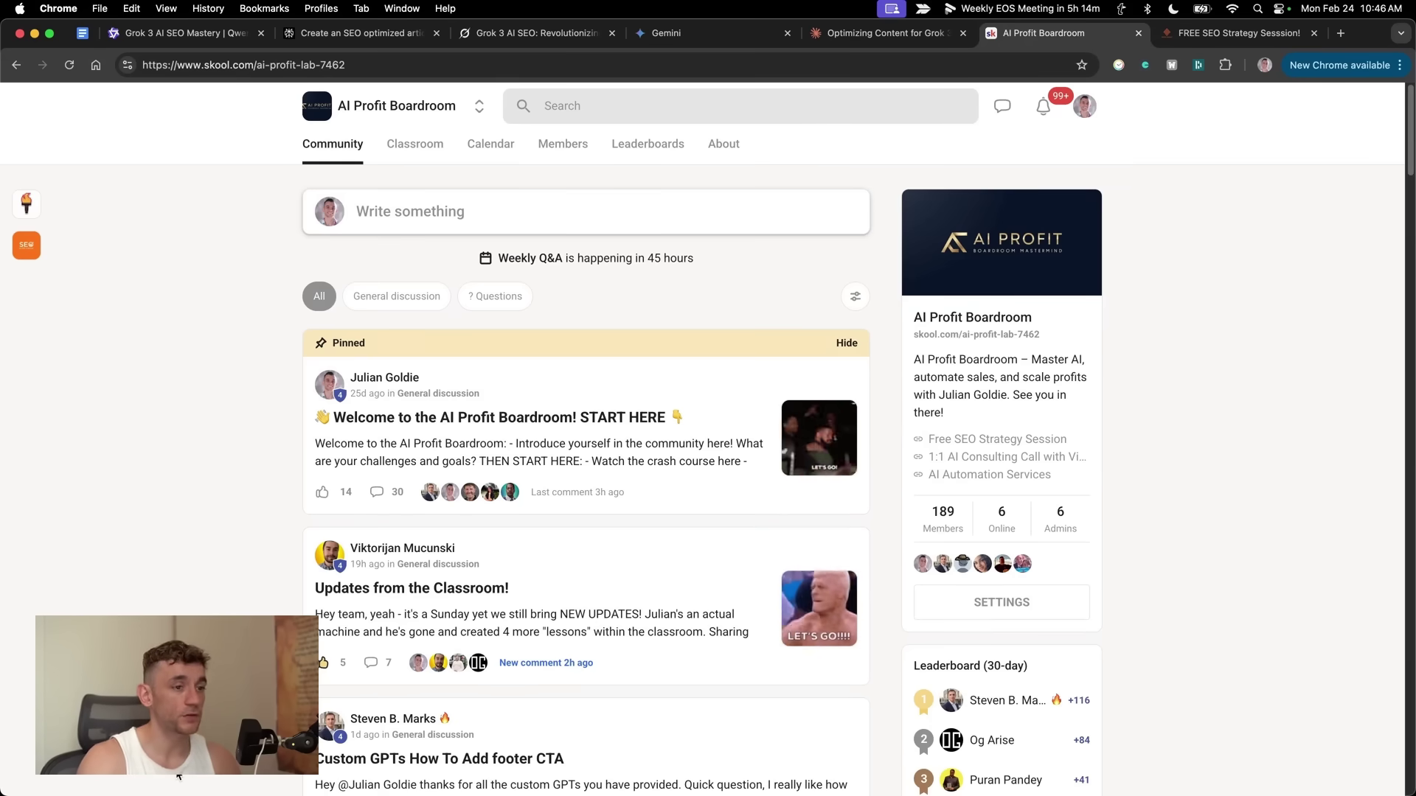
{"action": "left_click", "coordinate": [457, 564]}
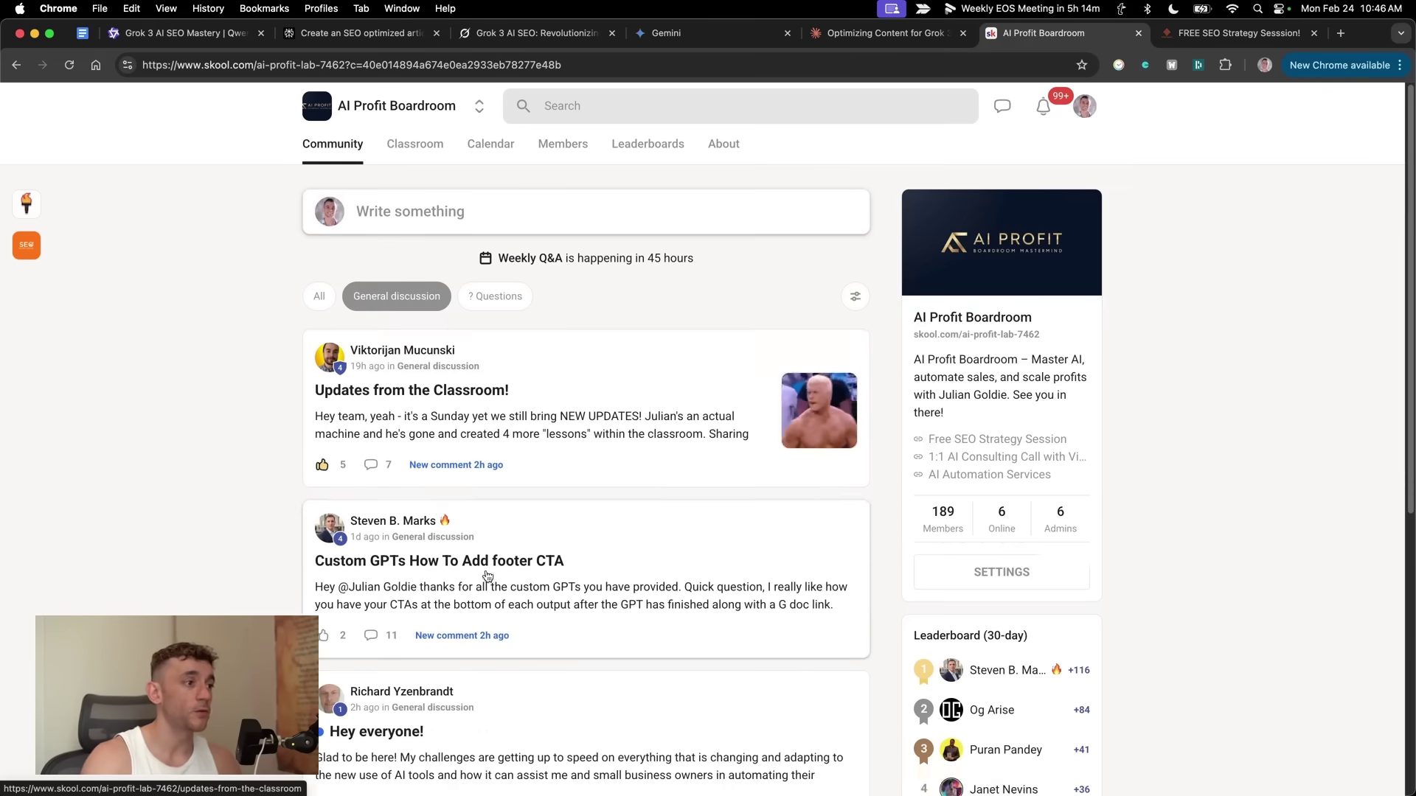
{"action": "left_click", "coordinate": [628, 284]}
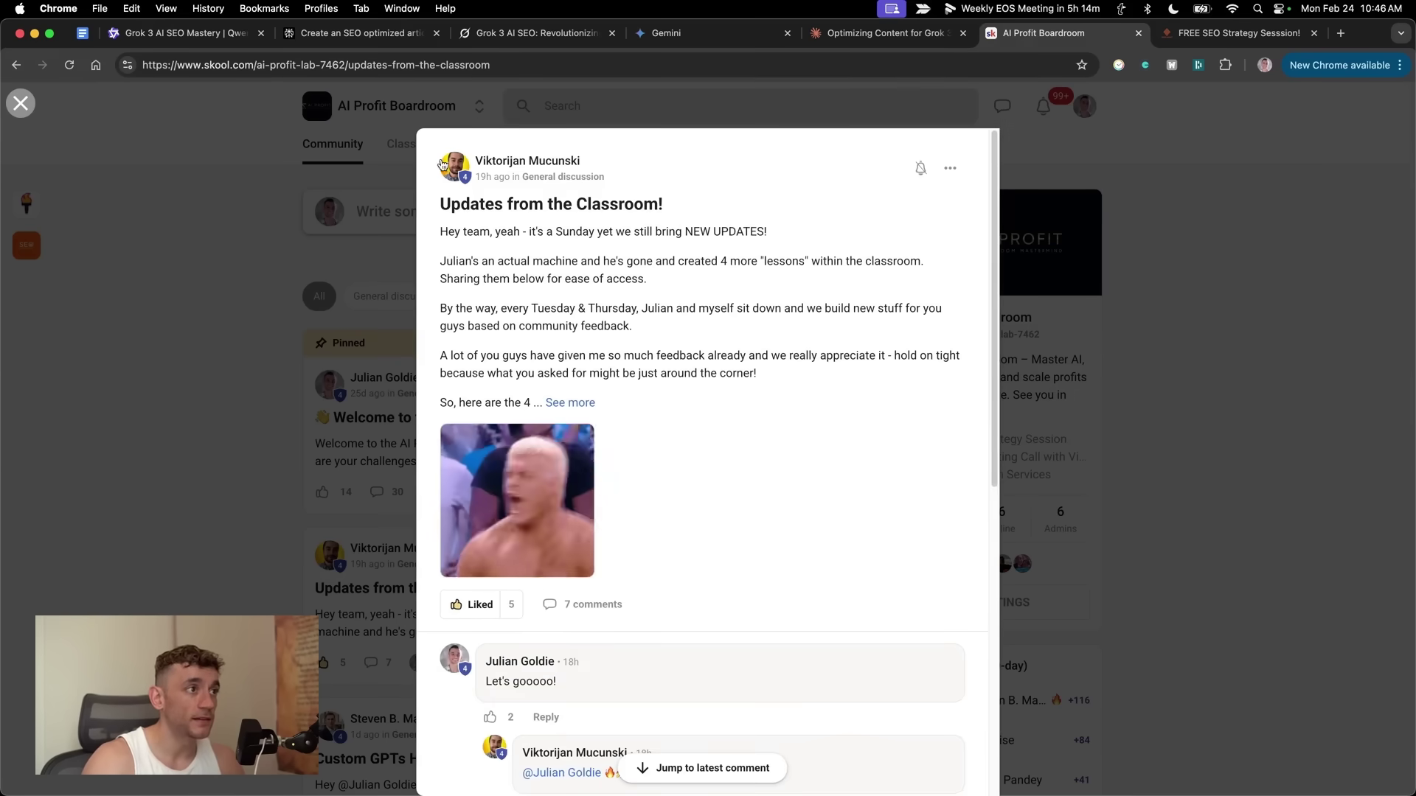
{"action": "left_click", "coordinate": [561, 399]}
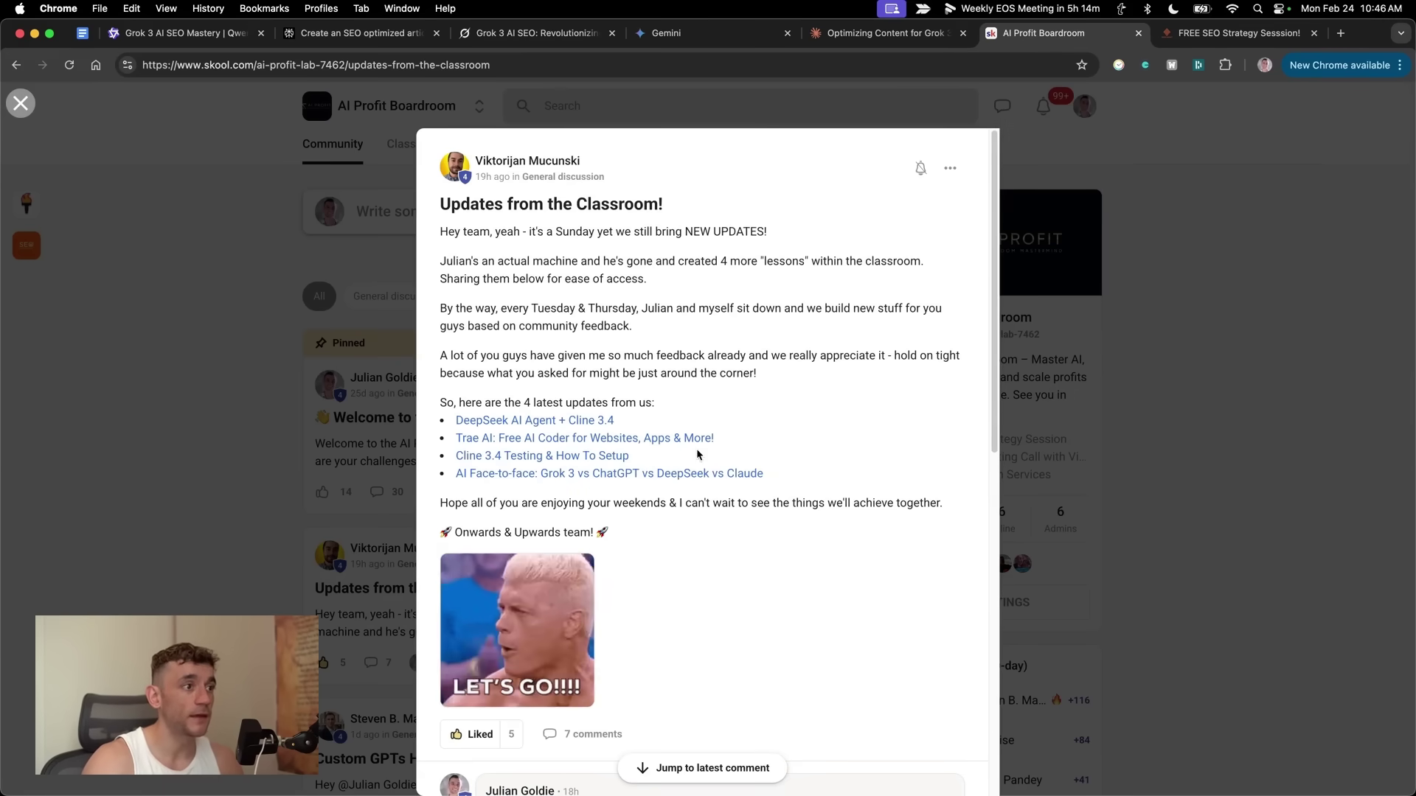
{"action": "left_click_drag", "start_coordinate": [673, 531], "coordinate": [442, 262]}
{"action": "left_click", "coordinate": [443, 206]}
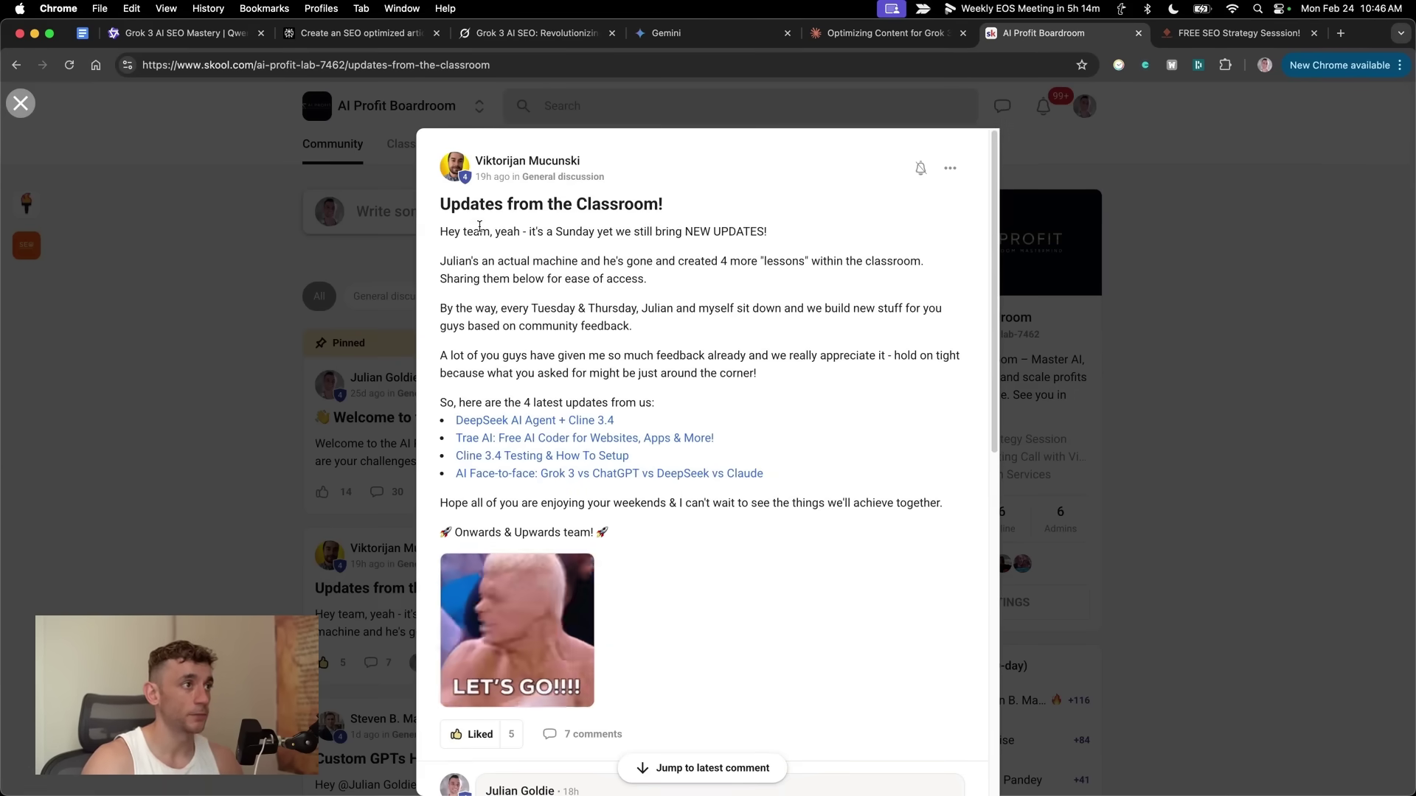
{"action": "left_click", "coordinate": [250, 284]}
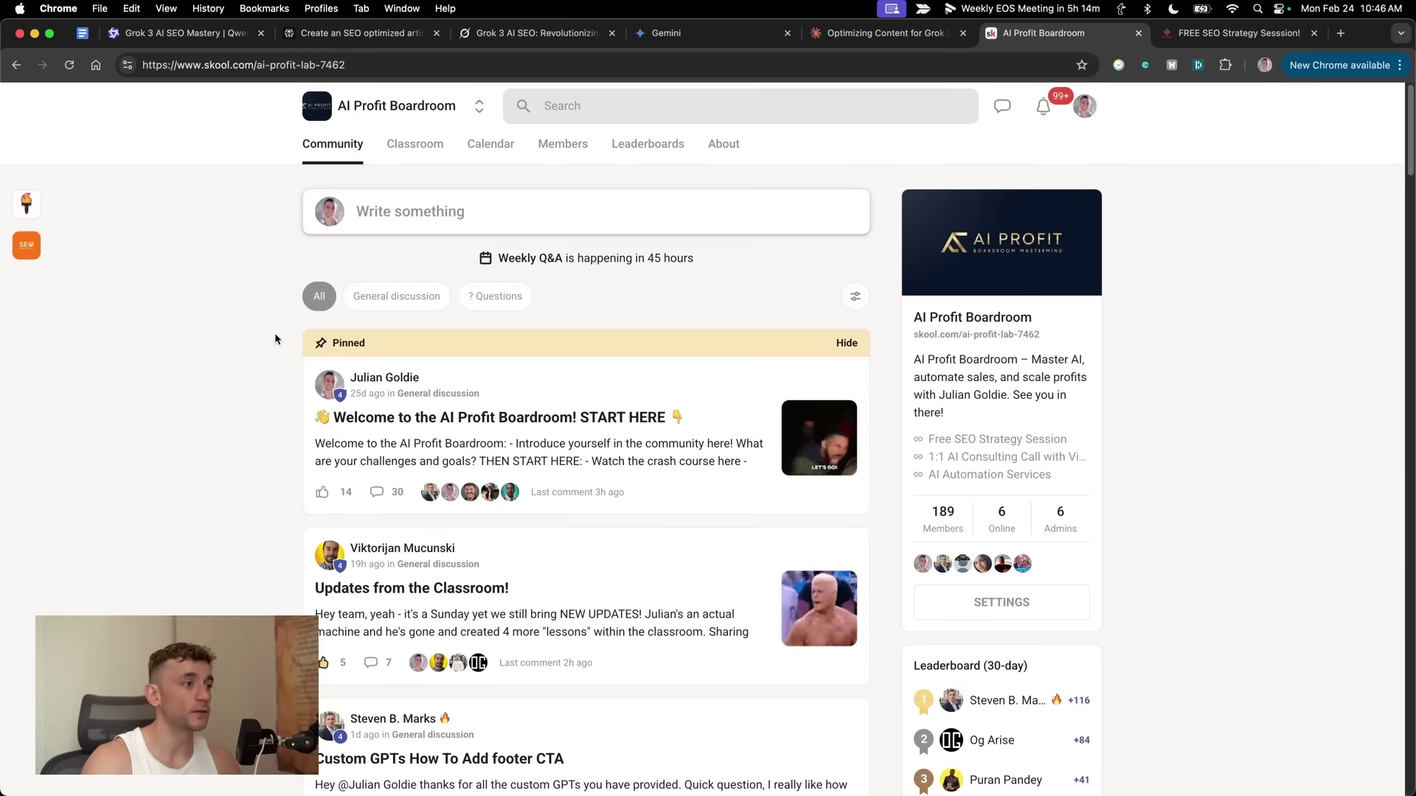
Step: Scroll the feed and look at the community calendar
{"action": "scroll", "coordinate": [275, 334], "scroll_direction": "down", "scroll_amount": 2}
{"action": "scroll", "coordinate": [370, 578], "scroll_direction": "down", "scroll_amount": 10}
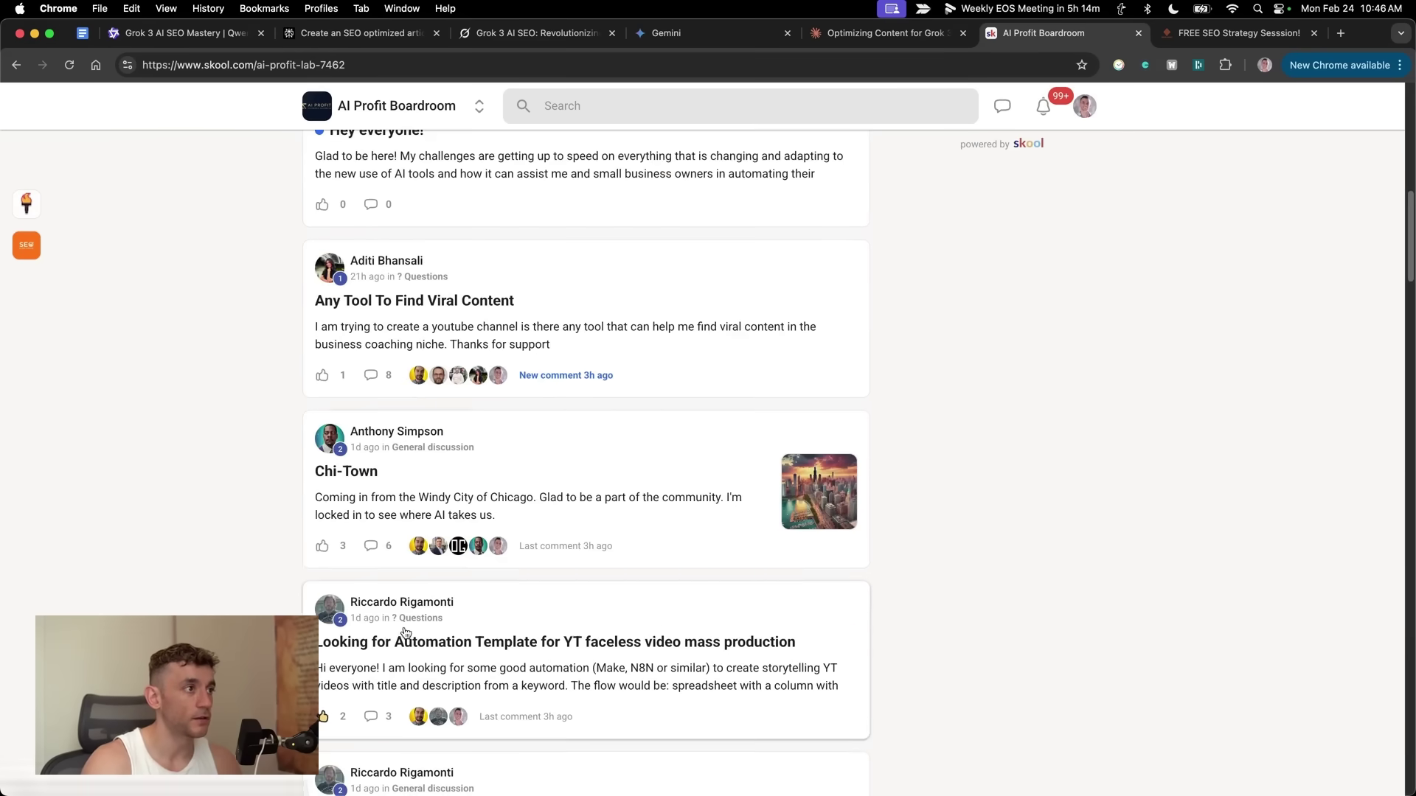
{"action": "scroll", "coordinate": [420, 609], "scroll_direction": "up", "scroll_amount": 7}
{"action": "scroll", "coordinate": [421, 609], "scroll_direction": "up", "scroll_amount": 5}
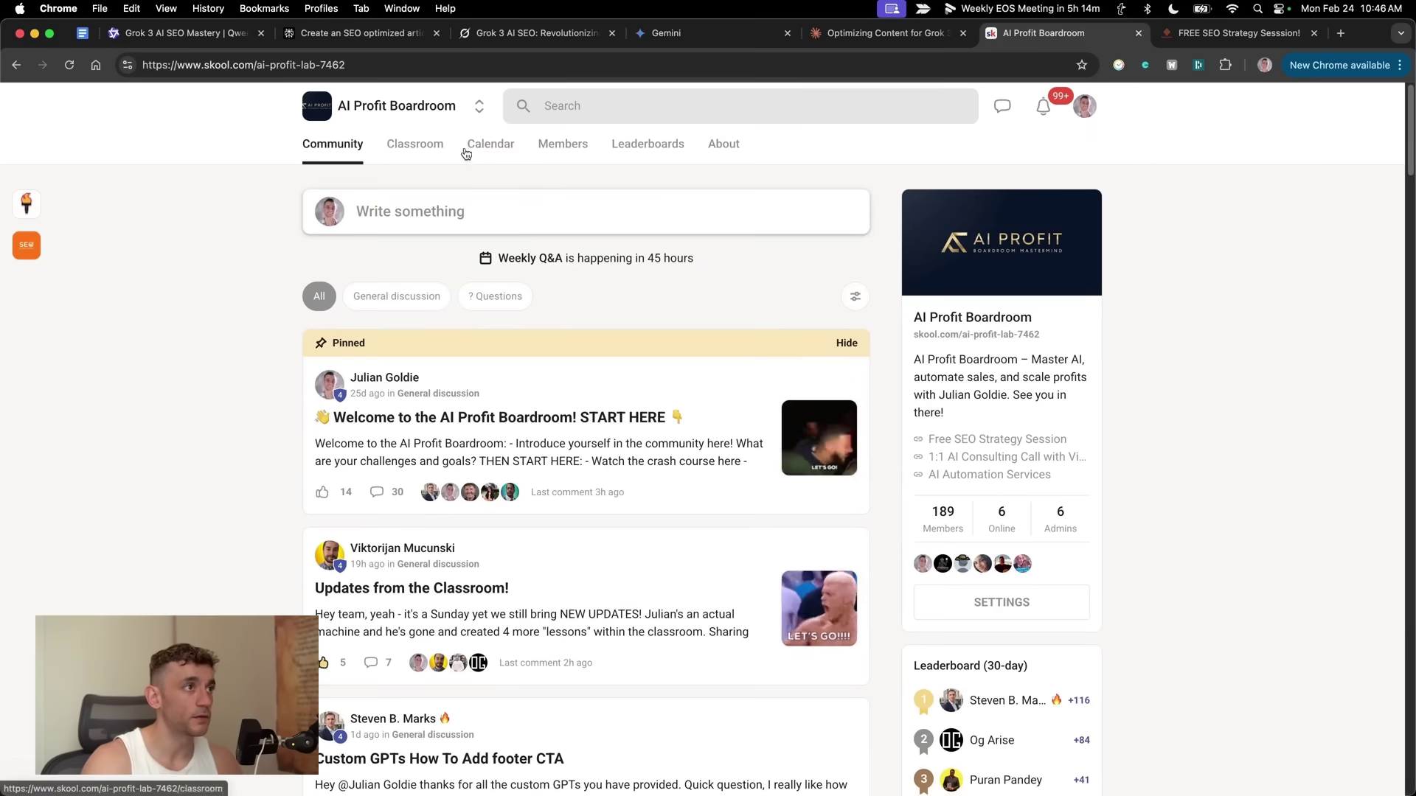
{"action": "left_click", "coordinate": [491, 144]}
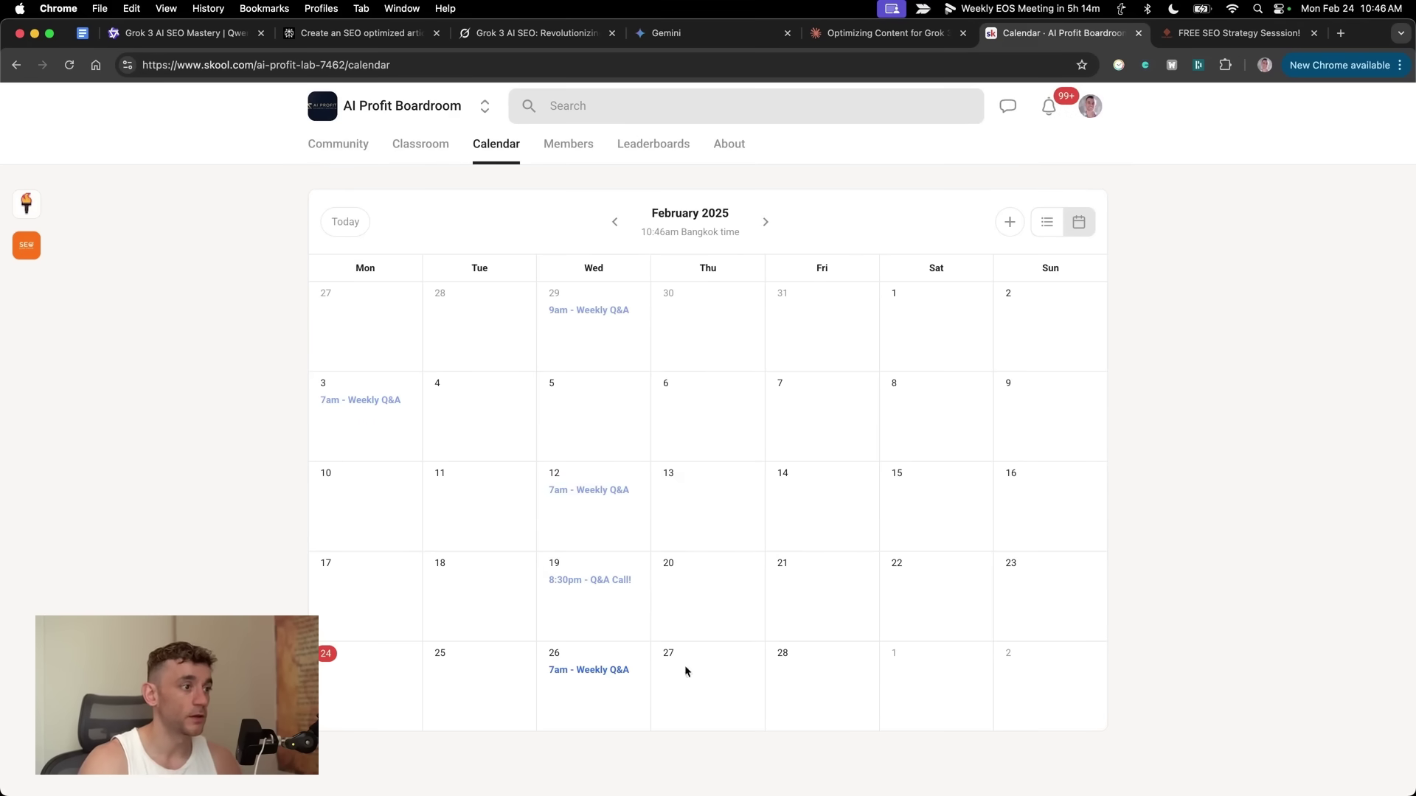
Step: Glance over the Classroom grid, then switch to the FREE SEO Strategy Session tab
{"action": "left_click", "coordinate": [436, 148]}
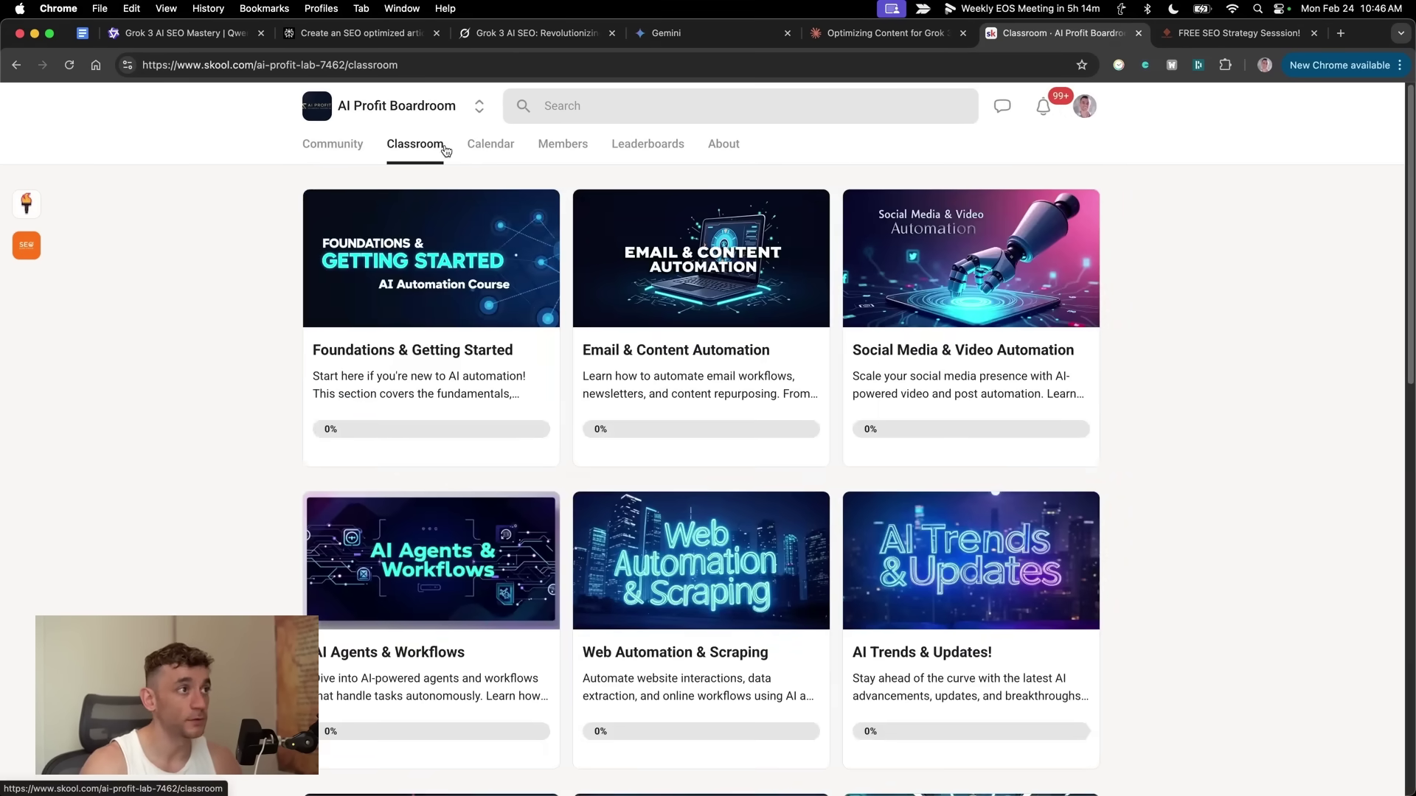
{"action": "scroll", "coordinate": [382, 439], "scroll_direction": "down", "scroll_amount": 1}
{"action": "scroll", "coordinate": [383, 439], "scroll_direction": "down", "scroll_amount": 10}
{"action": "scroll", "coordinate": [1145, 293], "scroll_direction": "up", "scroll_amount": 10}
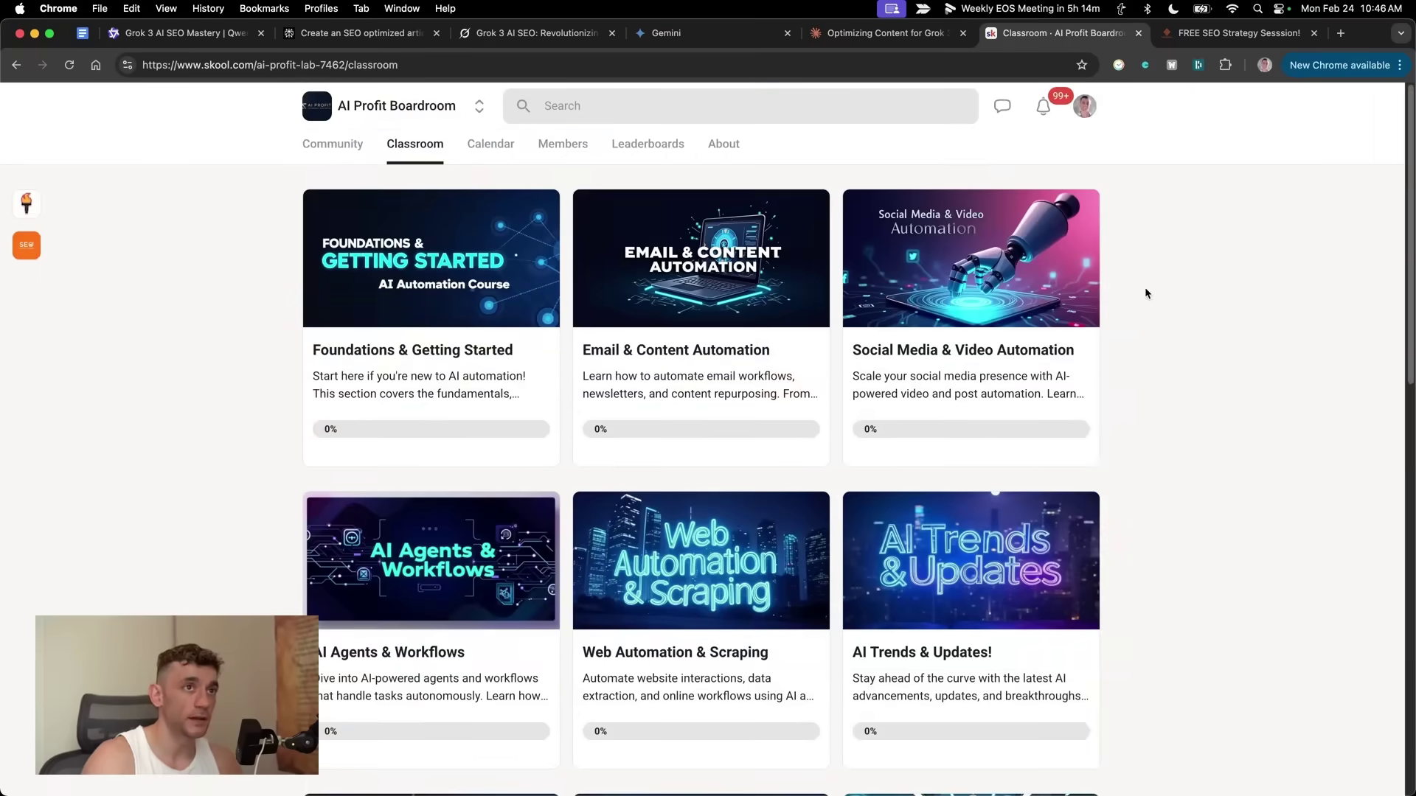
{"action": "key", "text": "ctrl+Tab"}
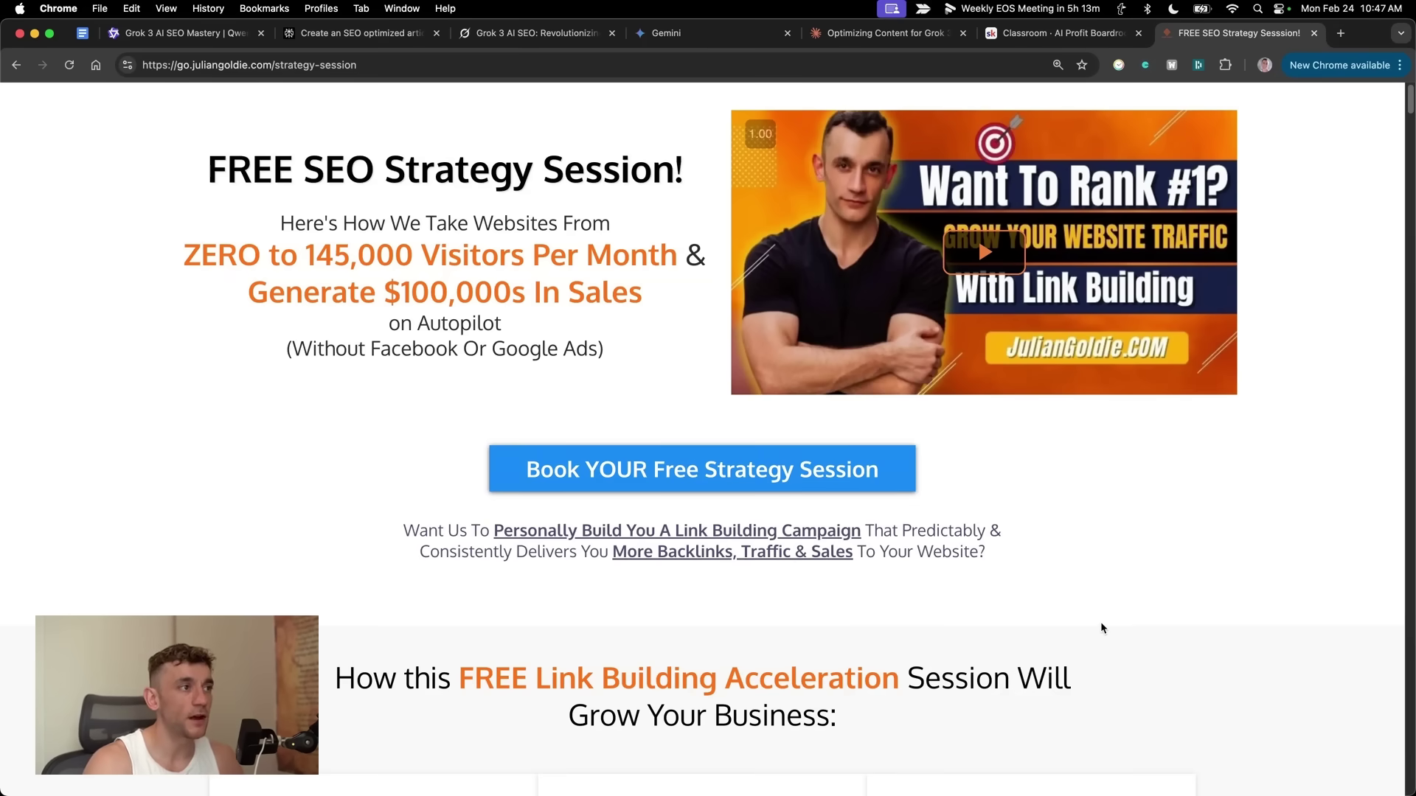
Step: Read the '1: Your SEO Domination Plan' heading and its card description
{"action": "scroll", "coordinate": [1100, 627], "scroll_direction": "down", "scroll_amount": 6}
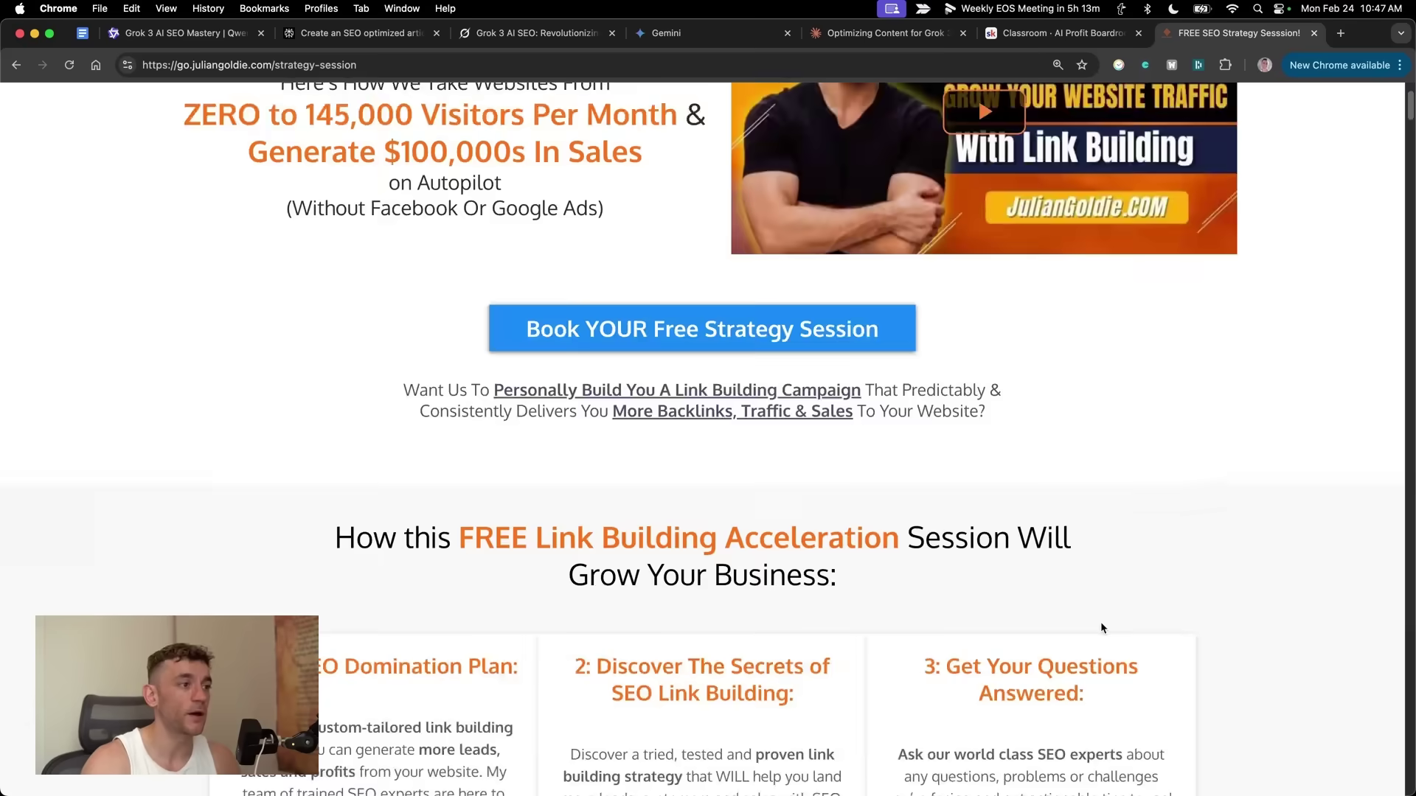
{"action": "scroll", "coordinate": [322, 250], "scroll_direction": "down", "scroll_amount": 1}
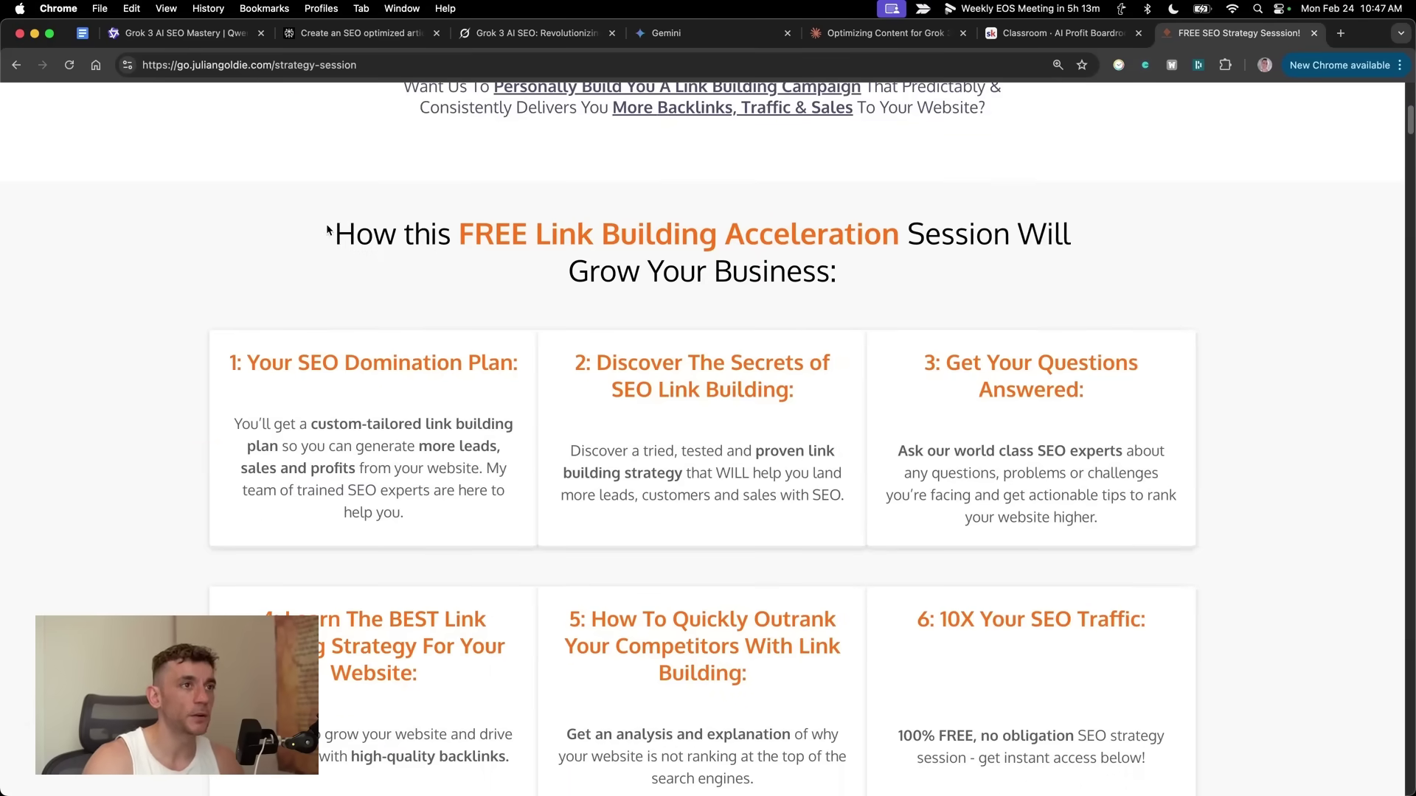
{"action": "scroll", "coordinate": [234, 246], "scroll_direction": "down", "scroll_amount": 1}
{"action": "left_click_drag", "start_coordinate": [188, 310], "coordinate": [508, 317]}
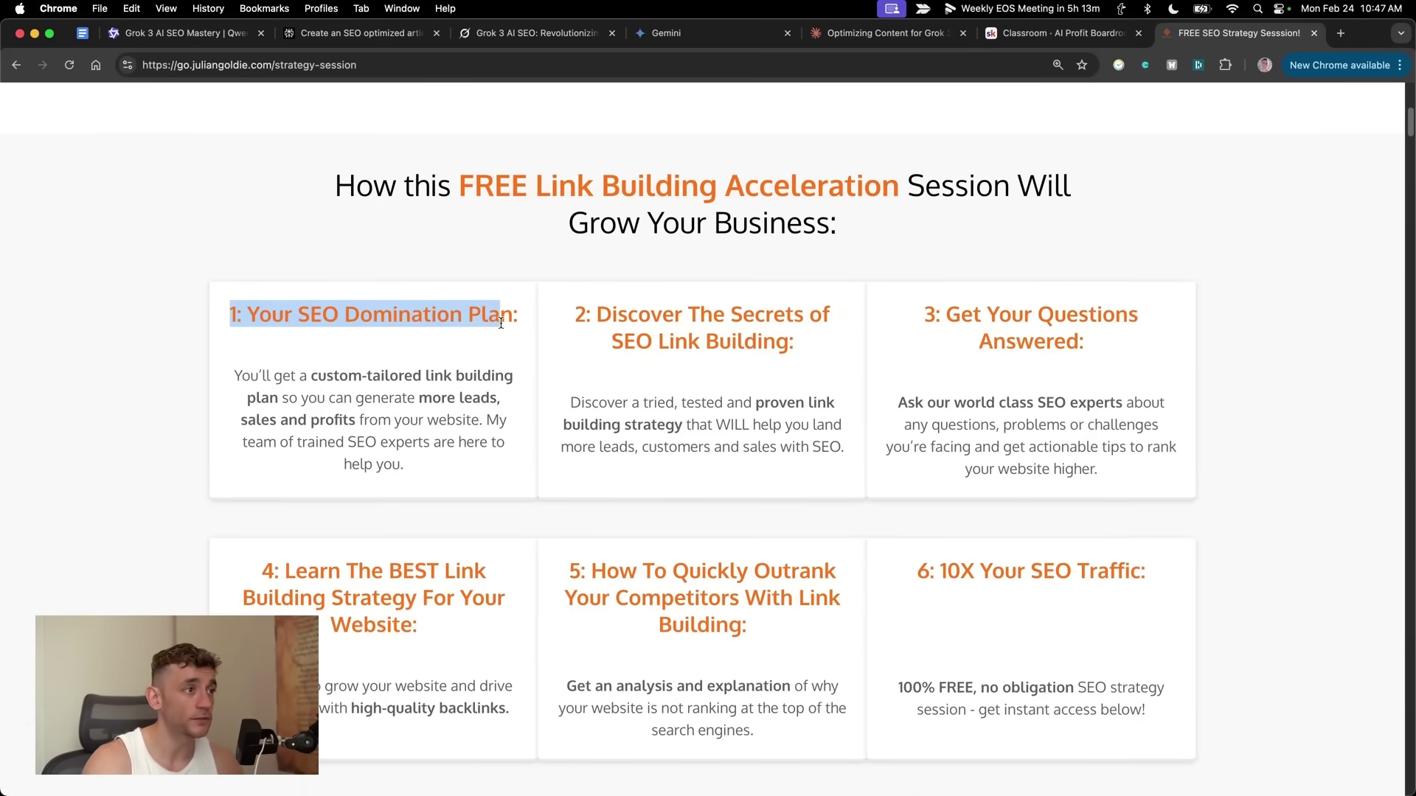
{"action": "left_click", "coordinate": [444, 405]}
{"action": "left_click_drag", "start_coordinate": [233, 376], "coordinate": [455, 442]}
{"action": "left_click", "coordinate": [462, 462]}
{"action": "scroll", "coordinate": [528, 490], "scroll_direction": "down", "scroll_amount": 1}
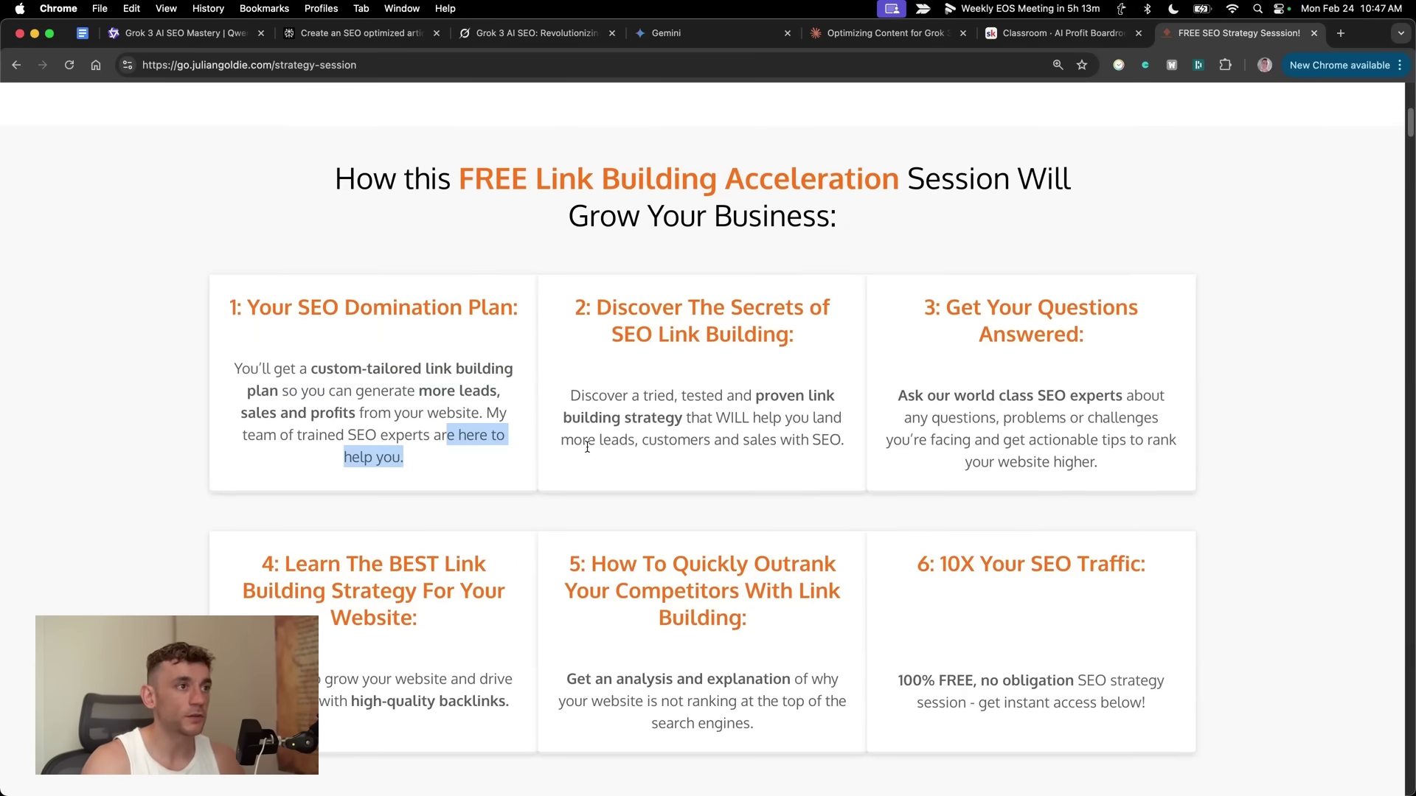
{"action": "left_click", "coordinate": [689, 395]}
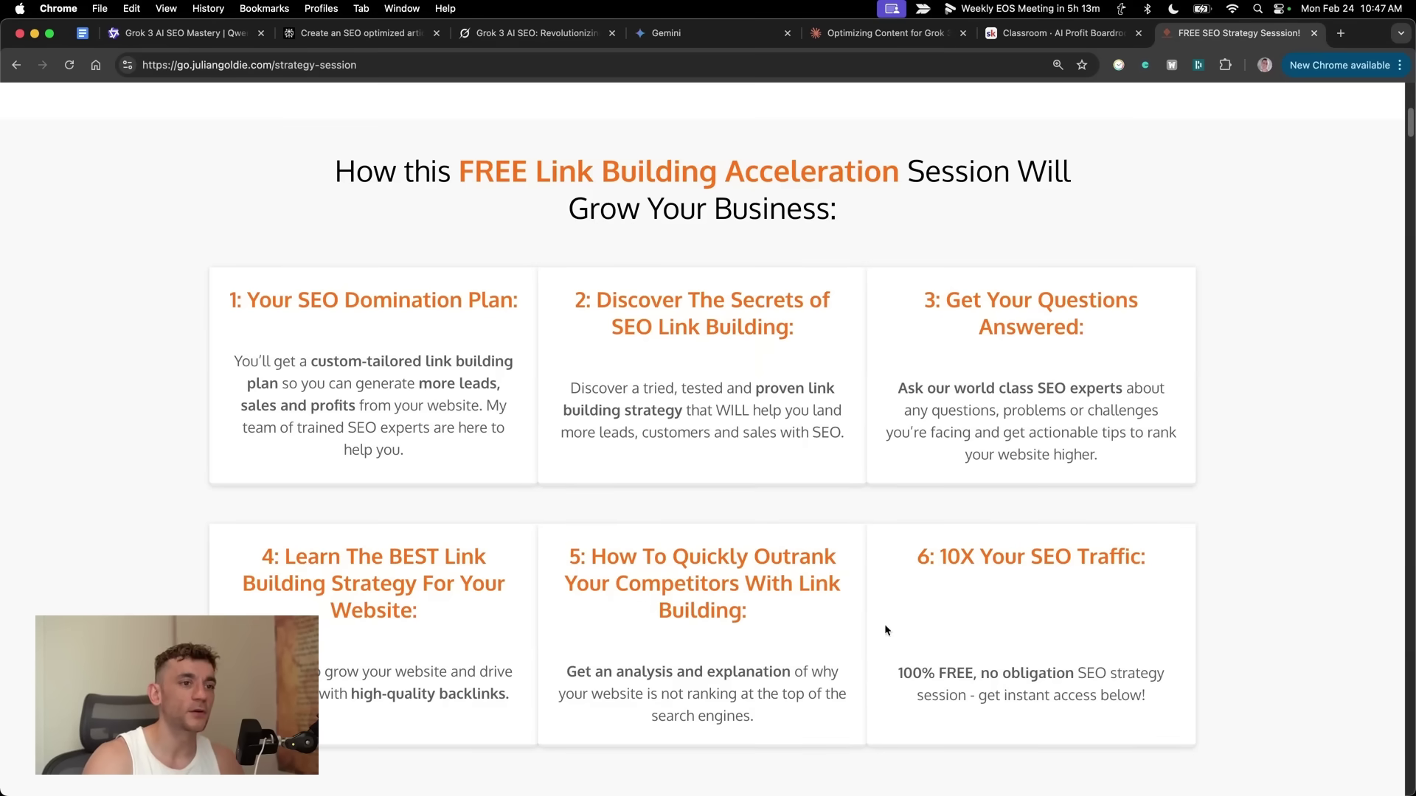
Step: Scroll past the remaining benefit cards to the client video testimonials
{"action": "scroll", "coordinate": [1222, 474], "scroll_direction": "down", "scroll_amount": 15}
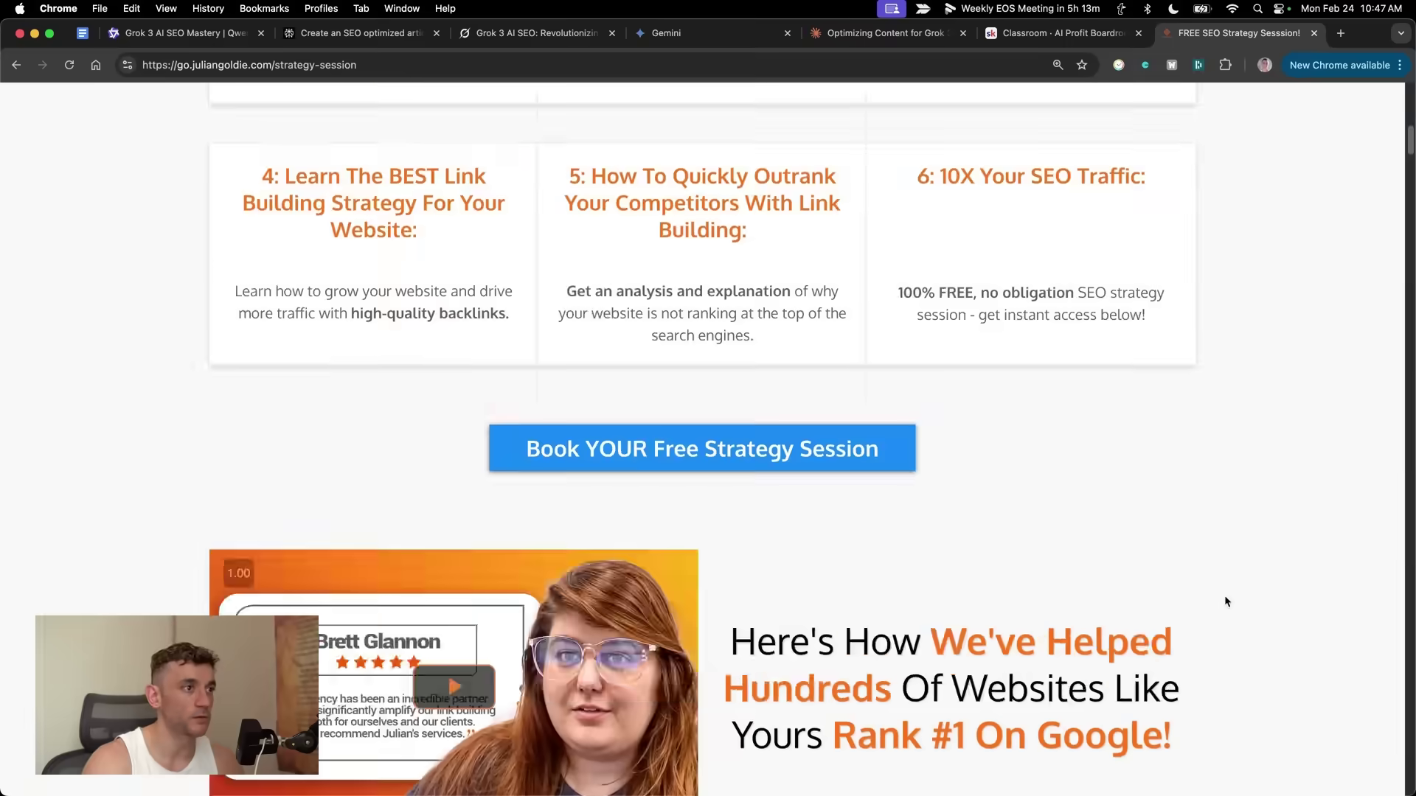
{"action": "scroll", "coordinate": [914, 649], "scroll_direction": "down", "scroll_amount": 20}
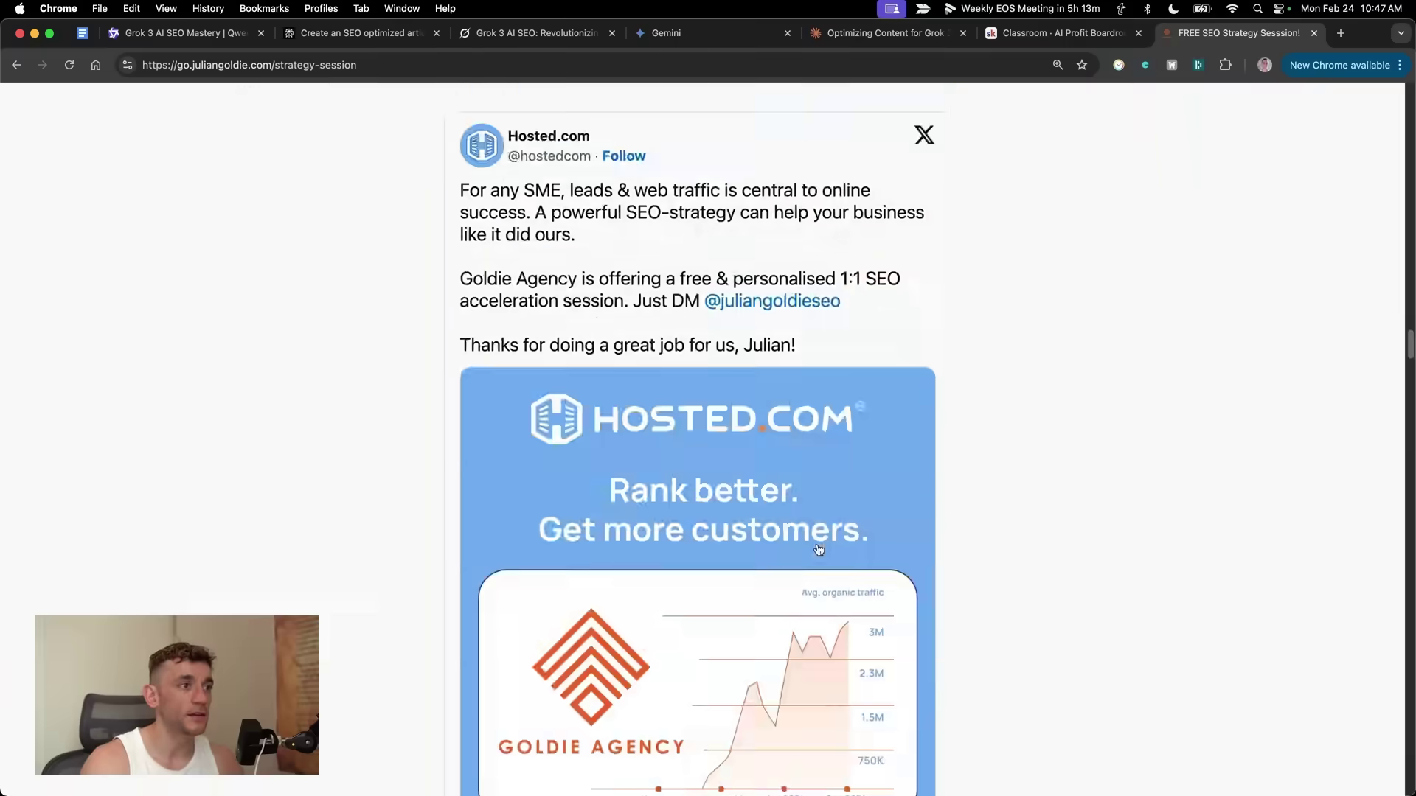
{"action": "scroll", "coordinate": [787, 538], "scroll_direction": "down", "scroll_amount": 9}
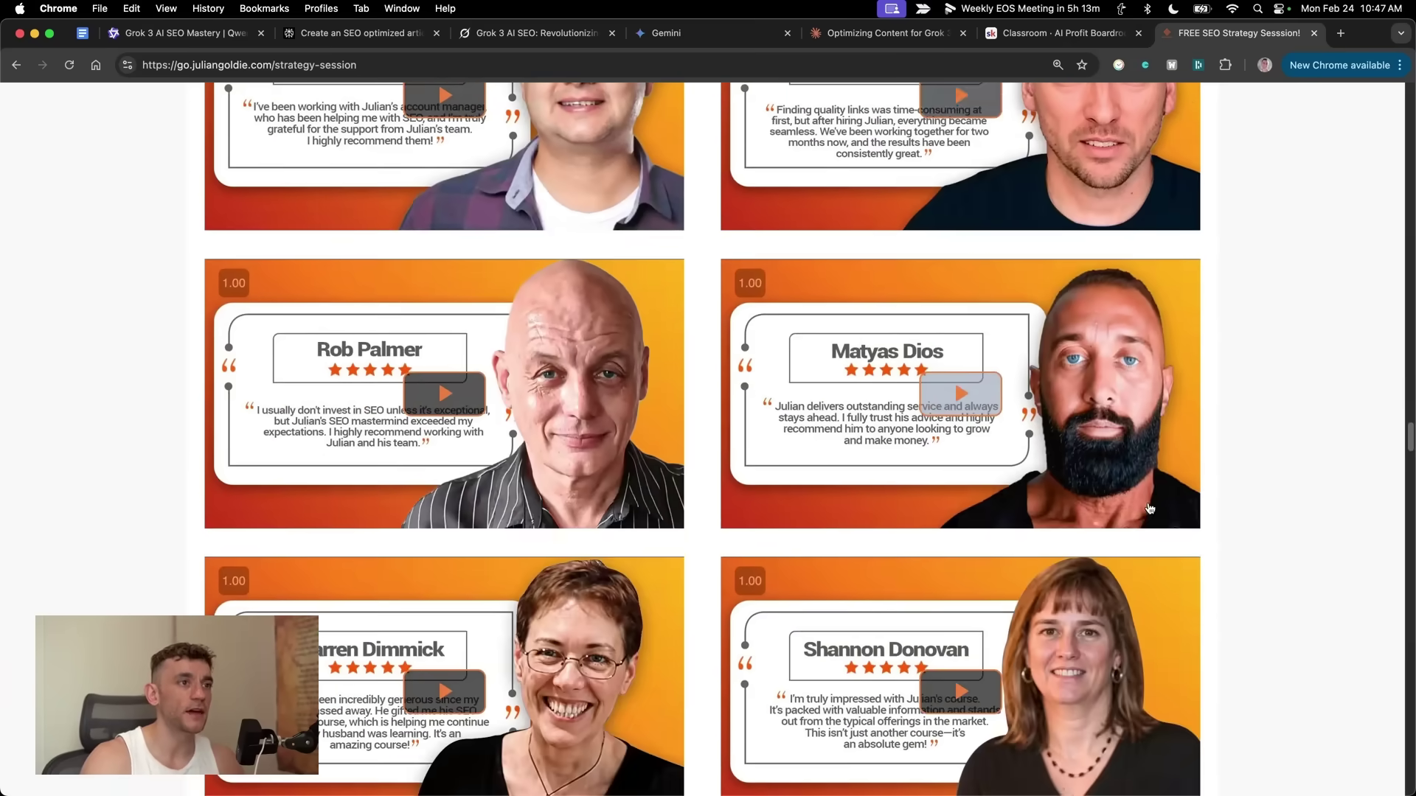
{"action": "scroll", "coordinate": [1209, 501], "scroll_direction": "down", "scroll_amount": 20}
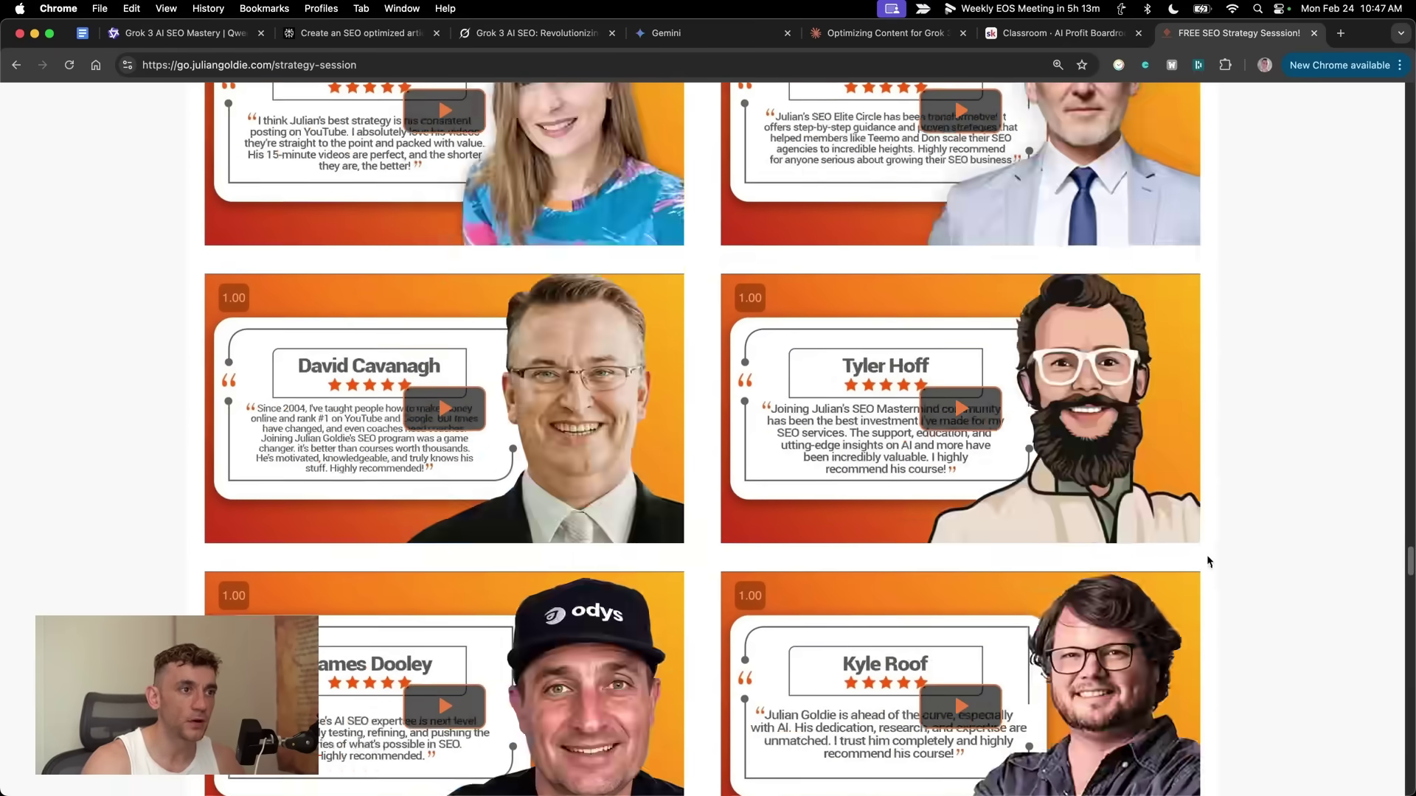